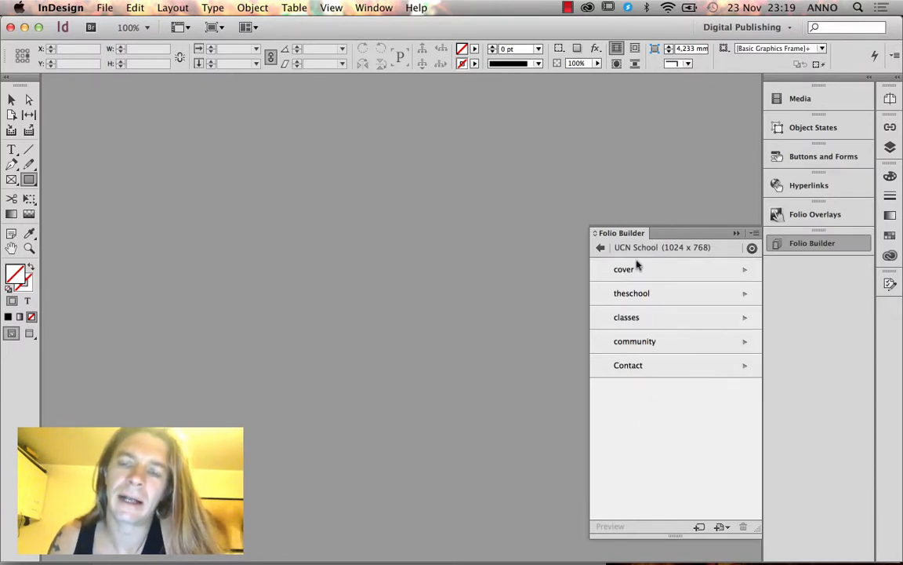
Return from the UCN School articles to the folio list and open the folio actions menu.
left_click(640, 268)
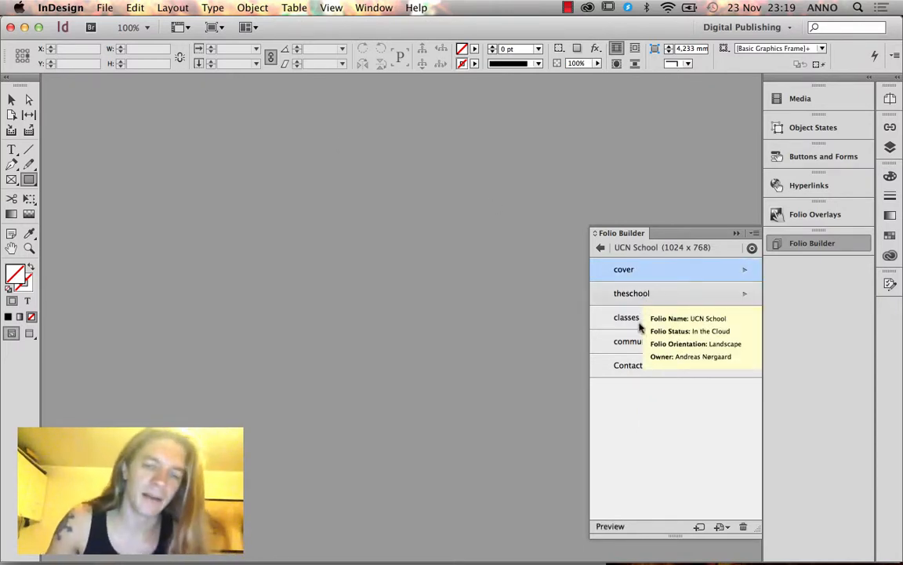
left_click(600, 248)
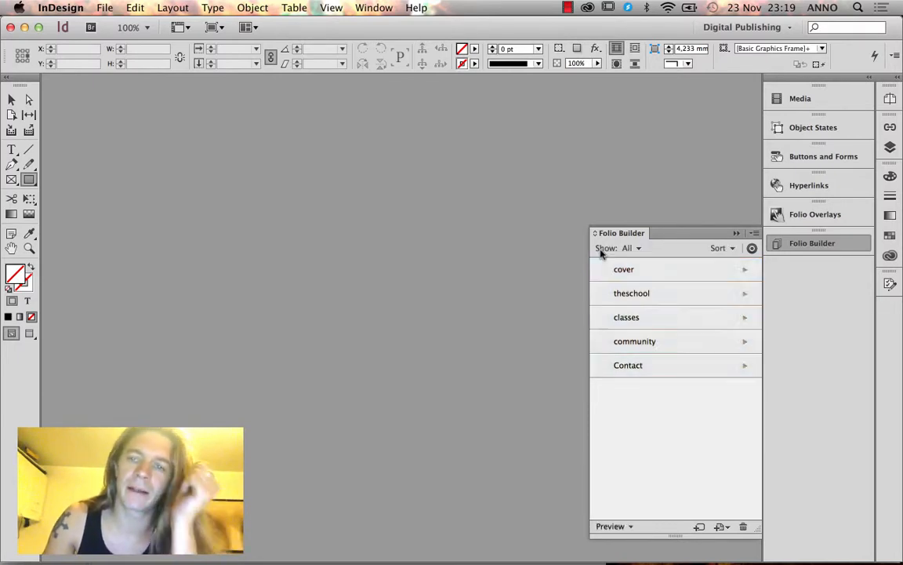
left_click(752, 233)
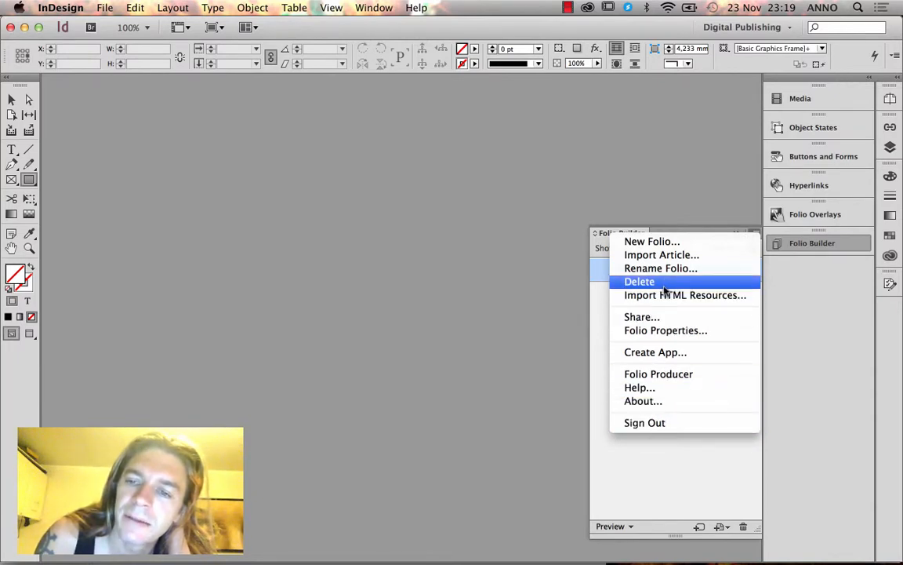
left_click(600, 307)
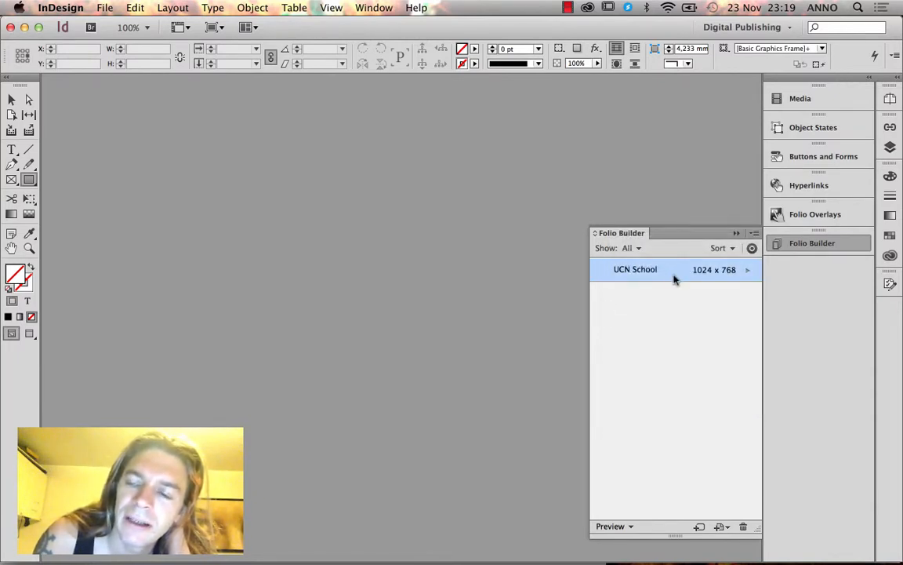
left_click(747, 270)
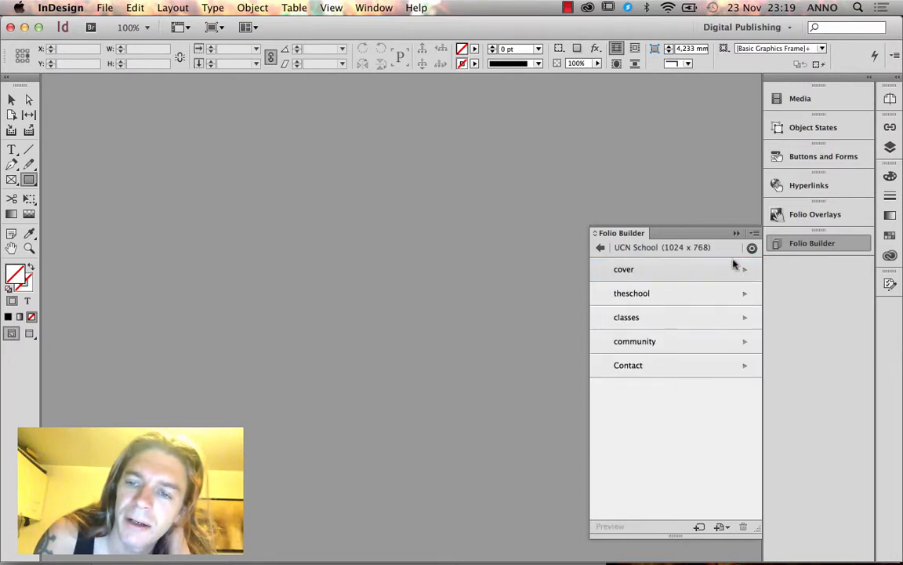
left_click(755, 233)
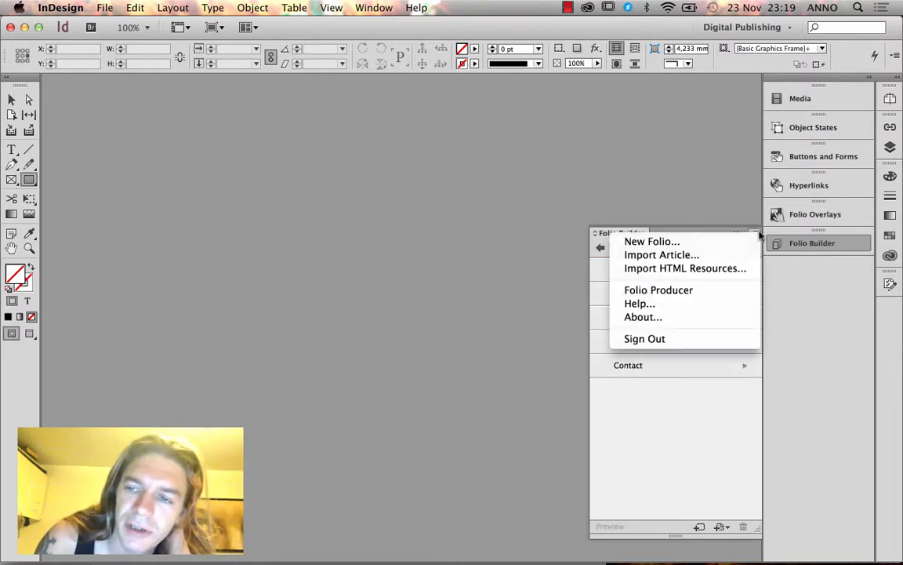
left_click(787, 363)
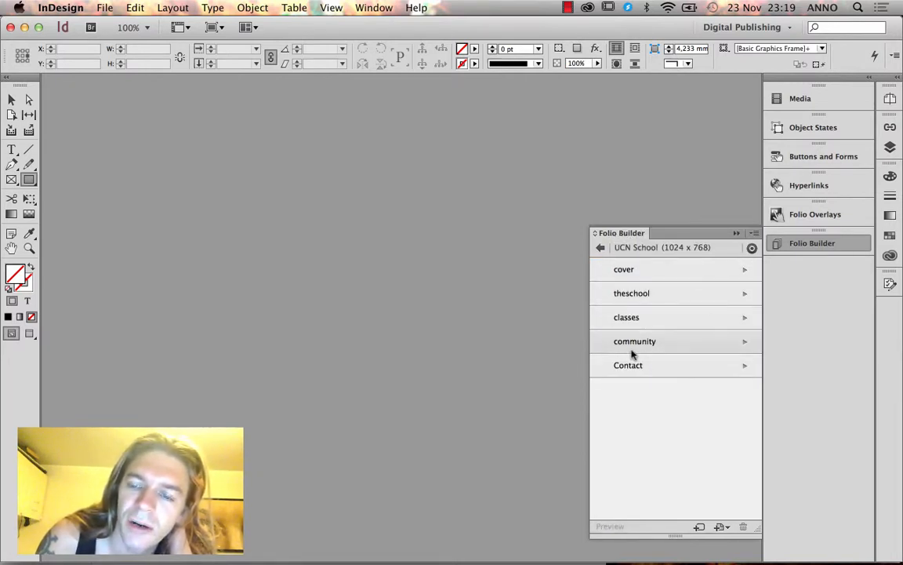
left_click(601, 248)
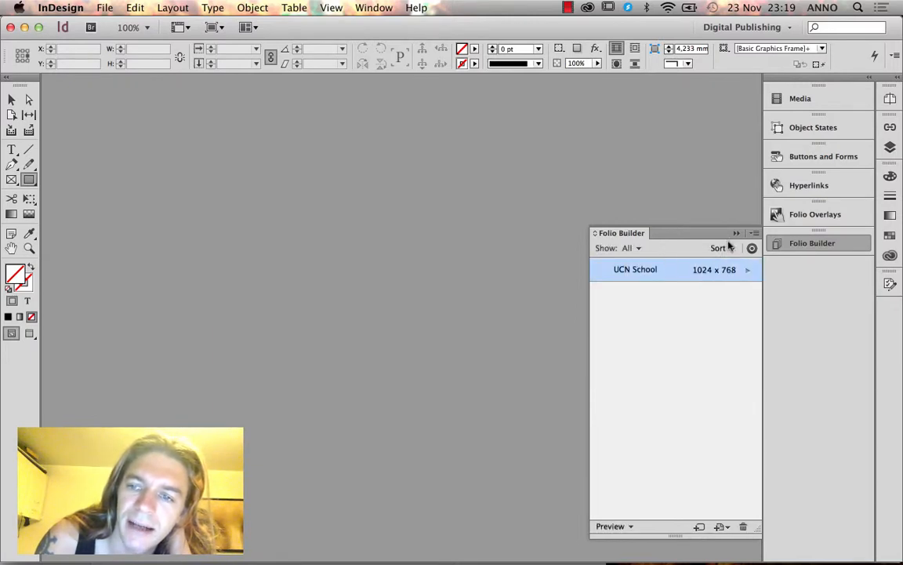
left_click(754, 234)
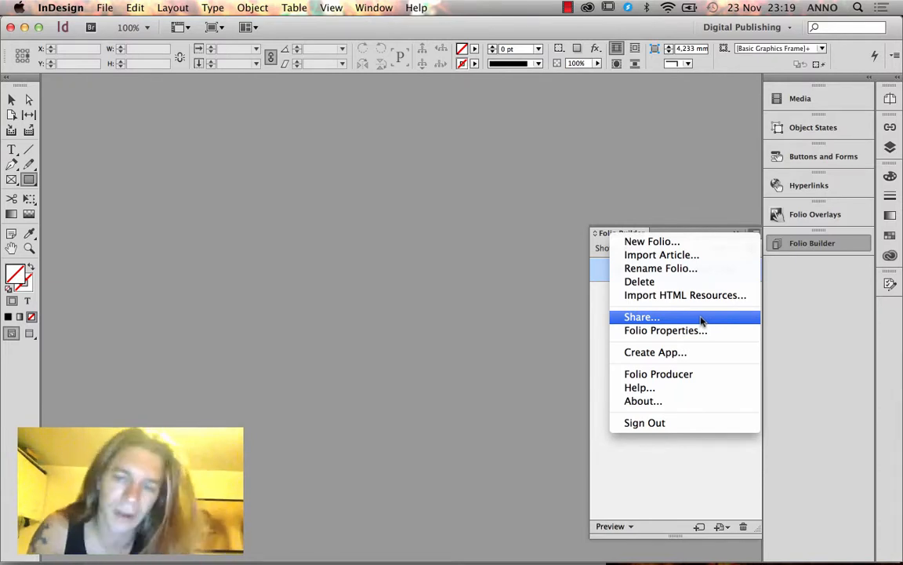
left_click(754, 234)
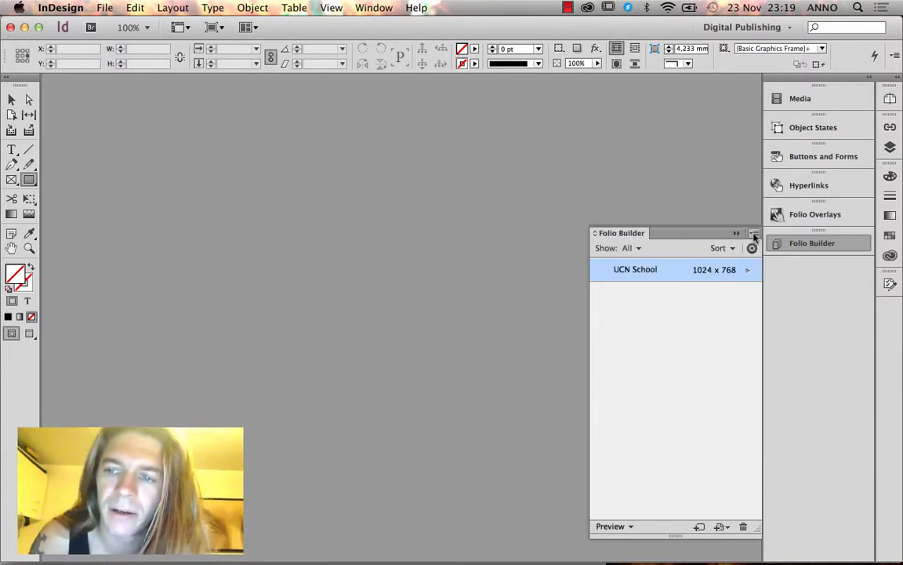
left_click(753, 235)
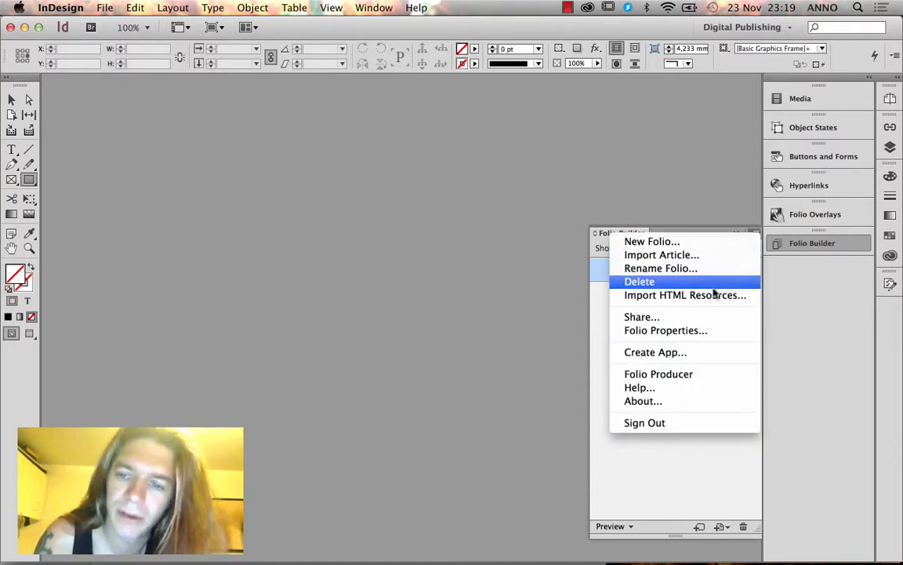
Share the UCN School folio with three recipient e-mail addresses, then dismiss the invalid-address error.
left_click(700, 316)
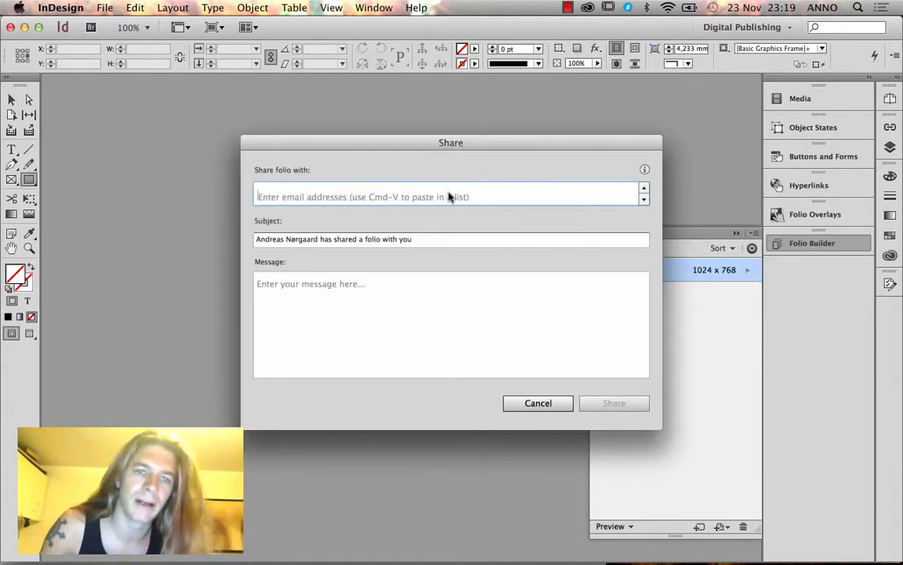
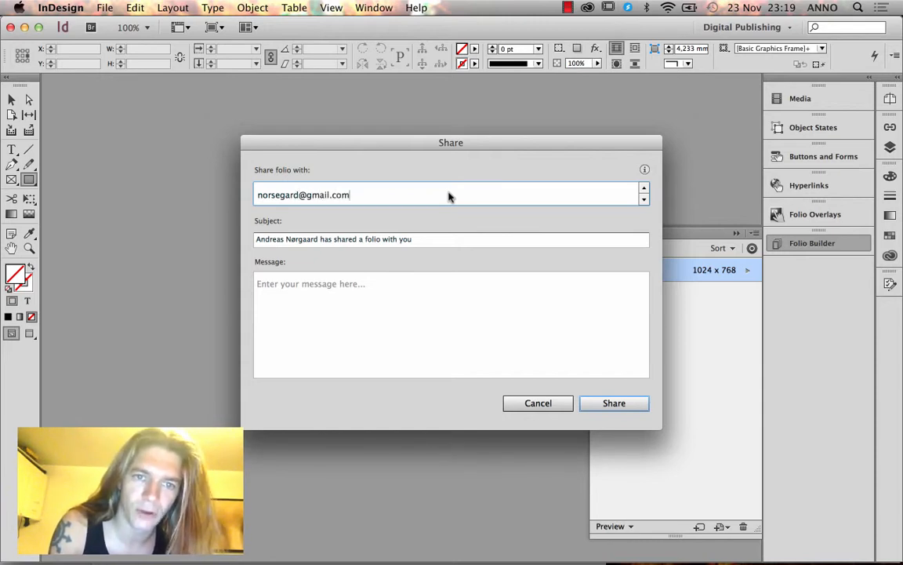
key("Return")
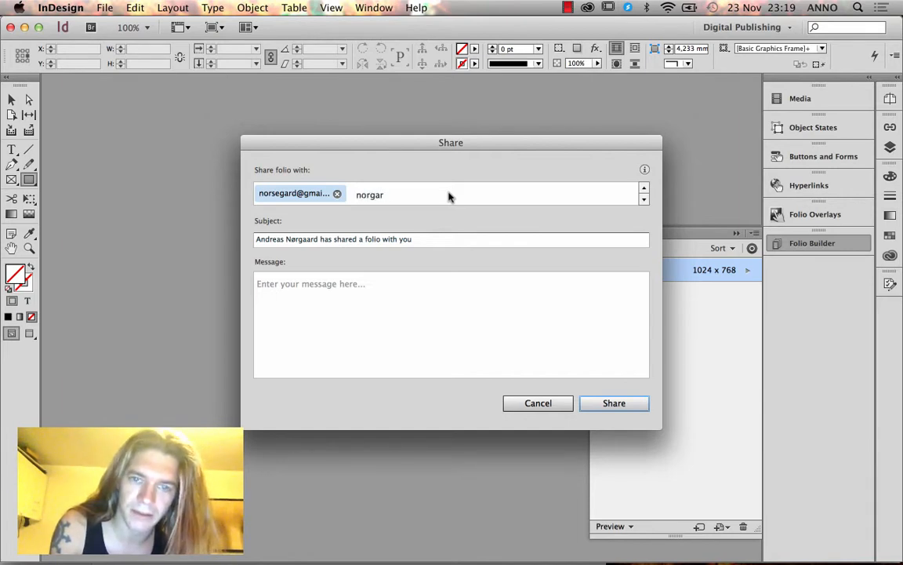
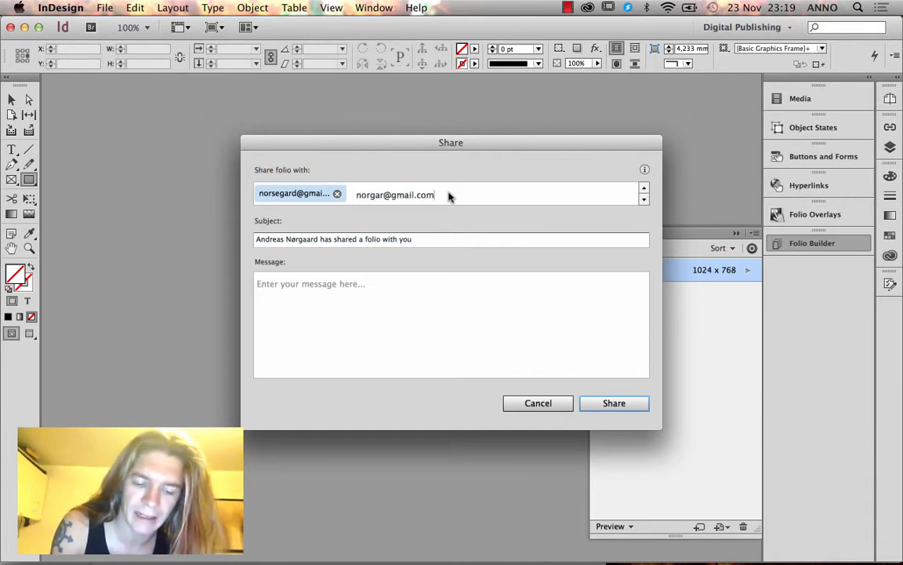
key("Return")
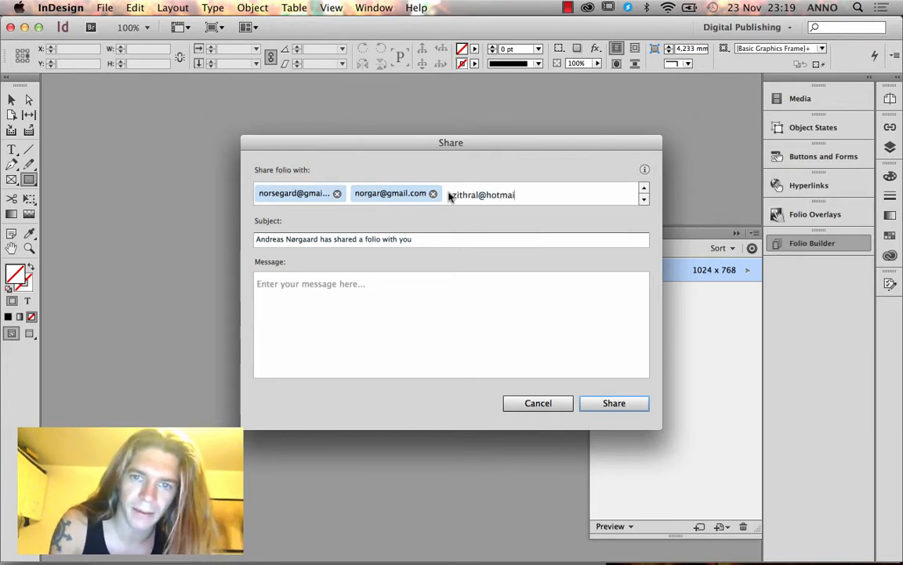
key("Return")
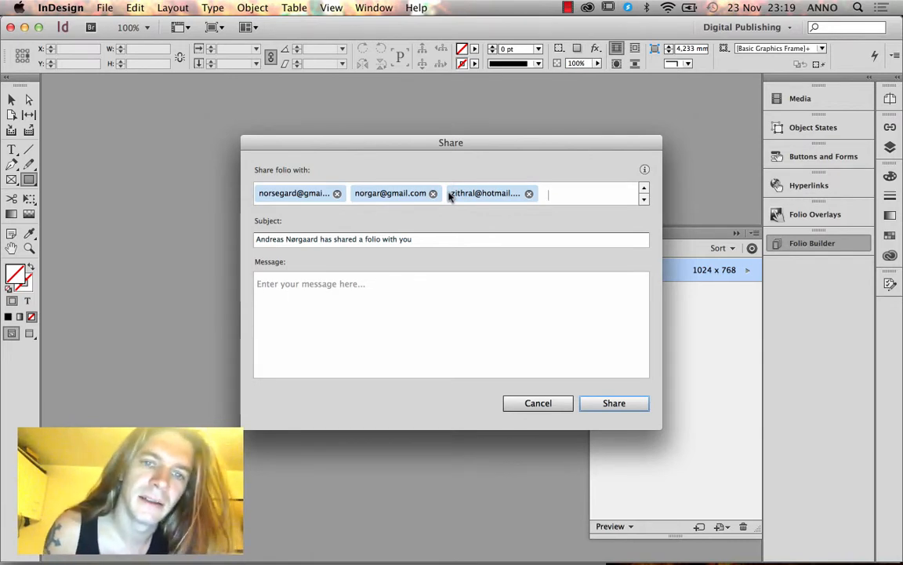
key("Return")
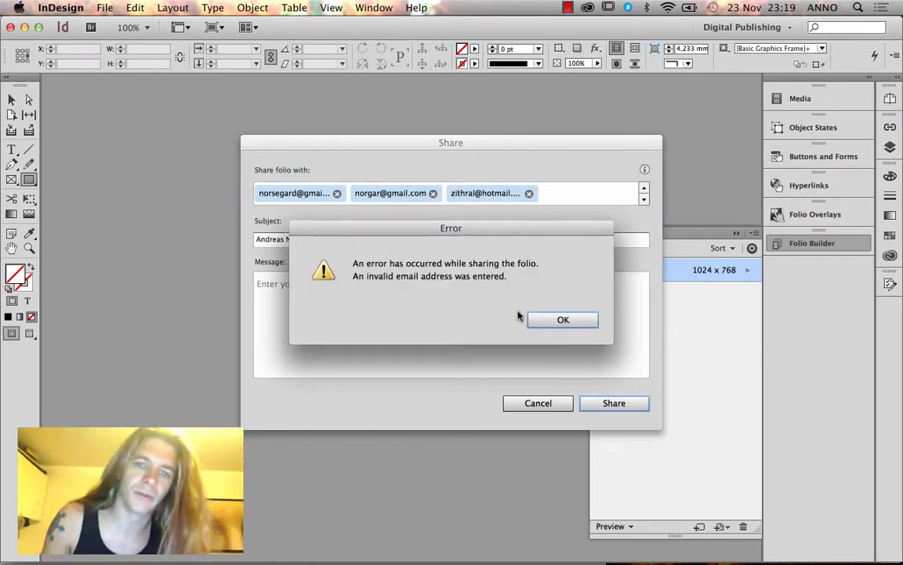
left_click(557, 320)
Add the message 'Hello there. This is my folio' and share the folio with the three recipients.
left_click(392, 292)
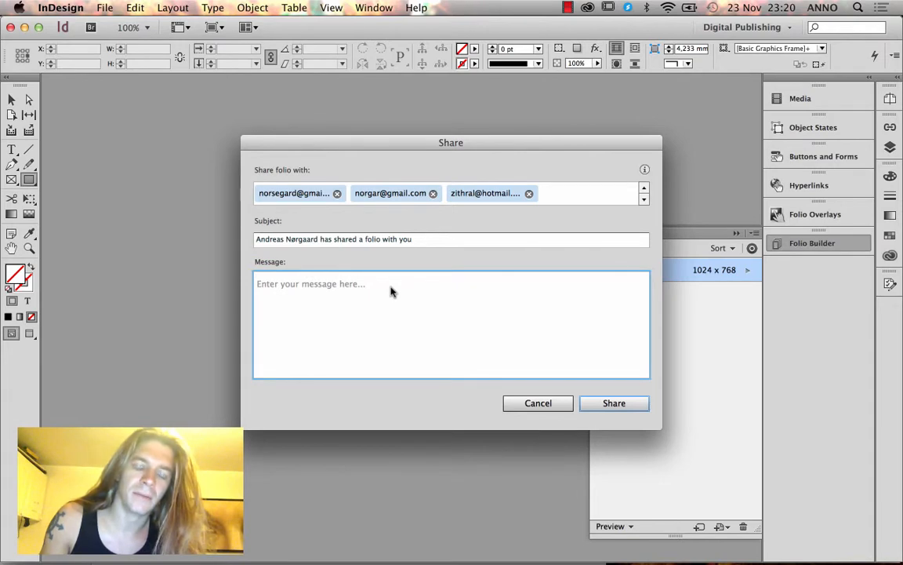
type("Hello th")
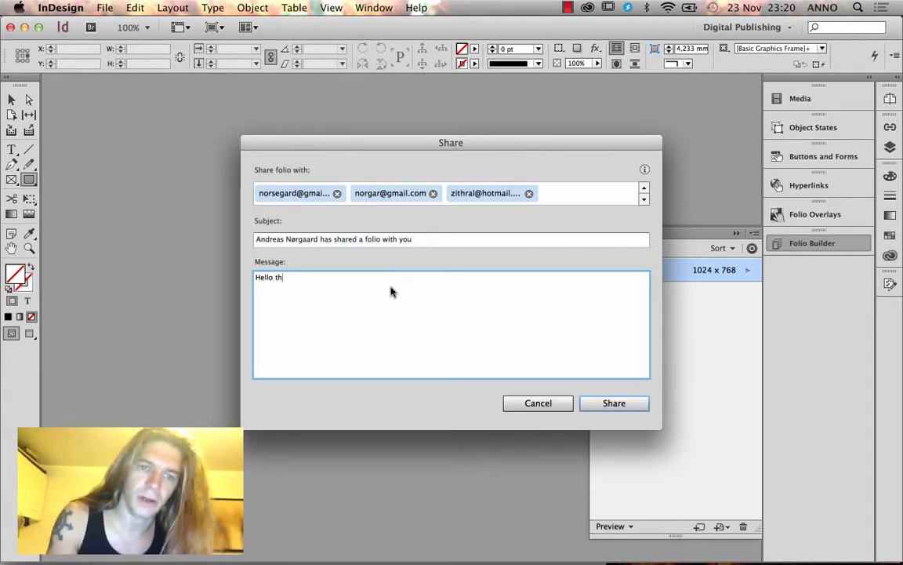
type("ere. This is ")
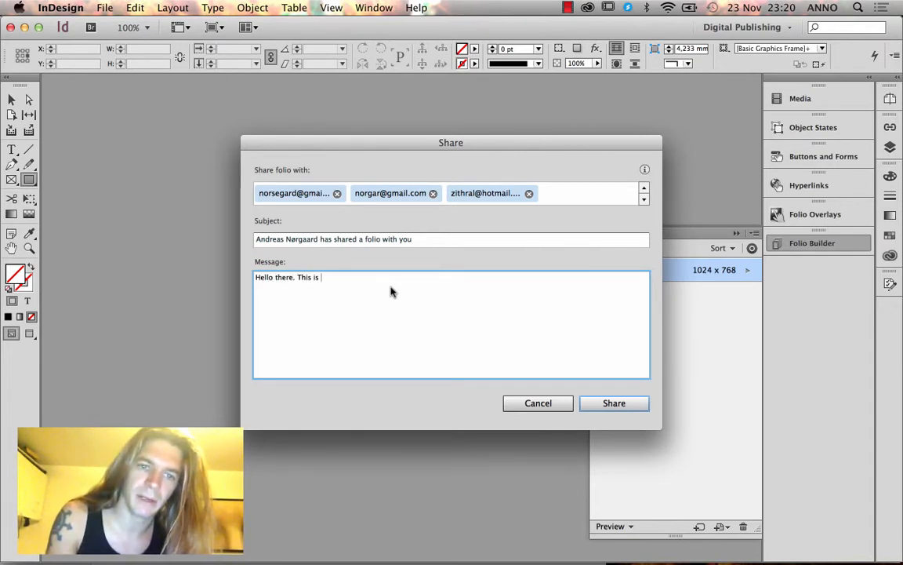
type("my folio")
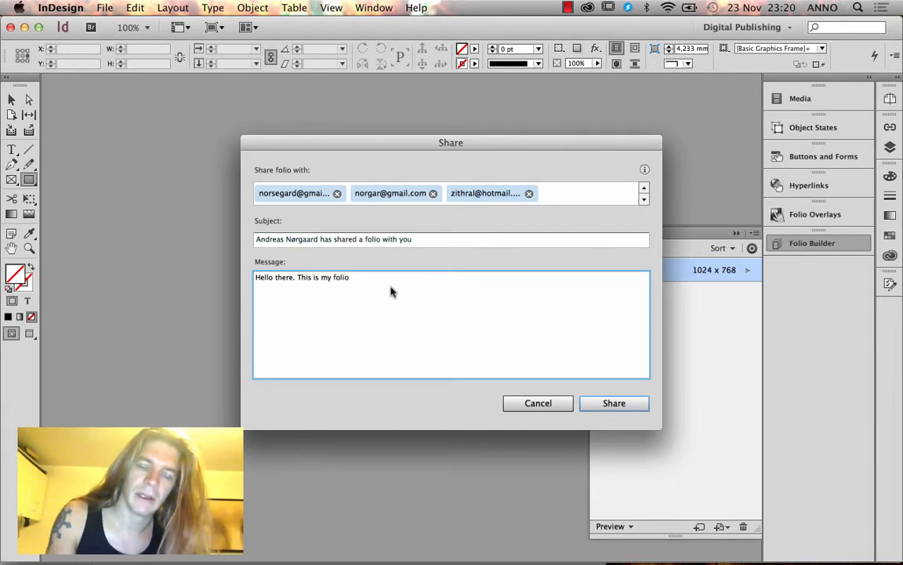
left_click_drag(375, 287, 202, 270)
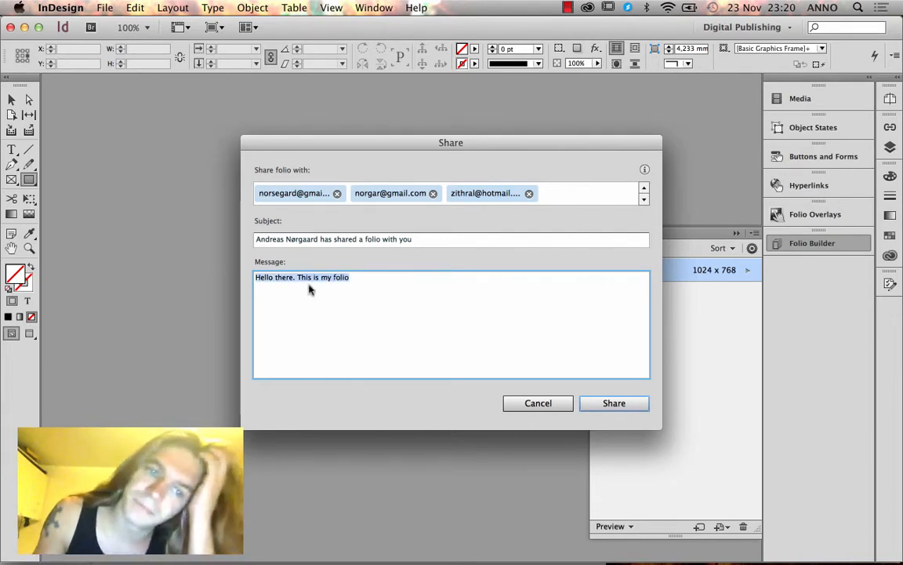
left_click(344, 287)
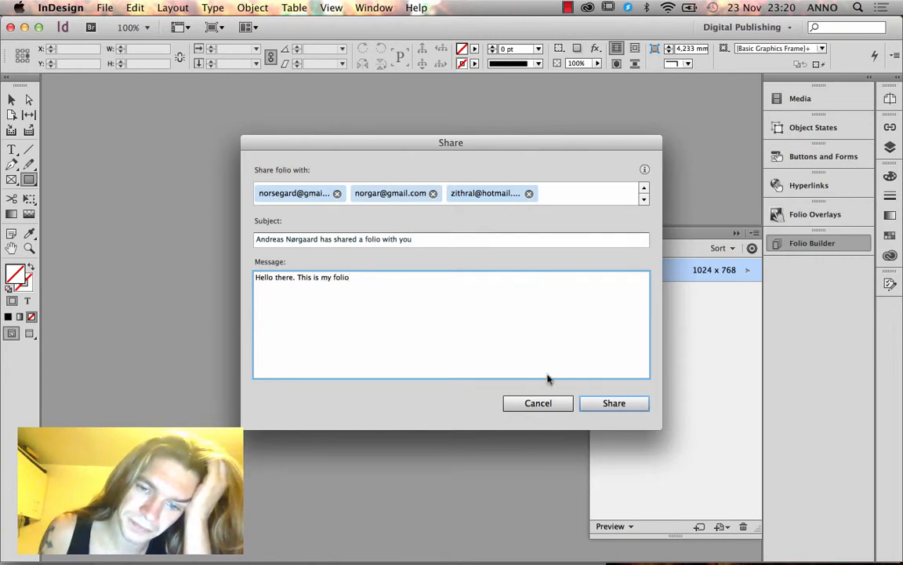
left_click(610, 406)
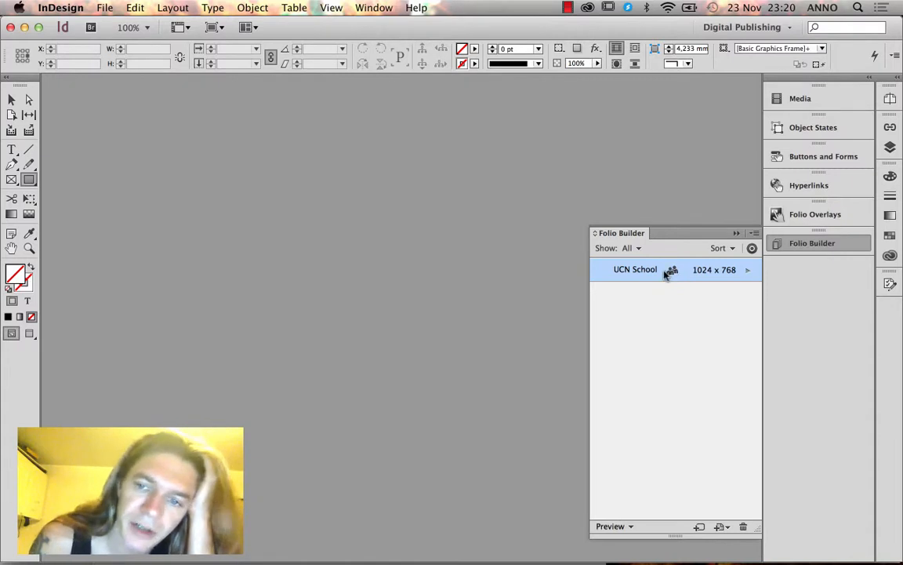
Unshare the UCN School folio with the third recipient in the Unshare Folio dialog.
left_click(755, 233)
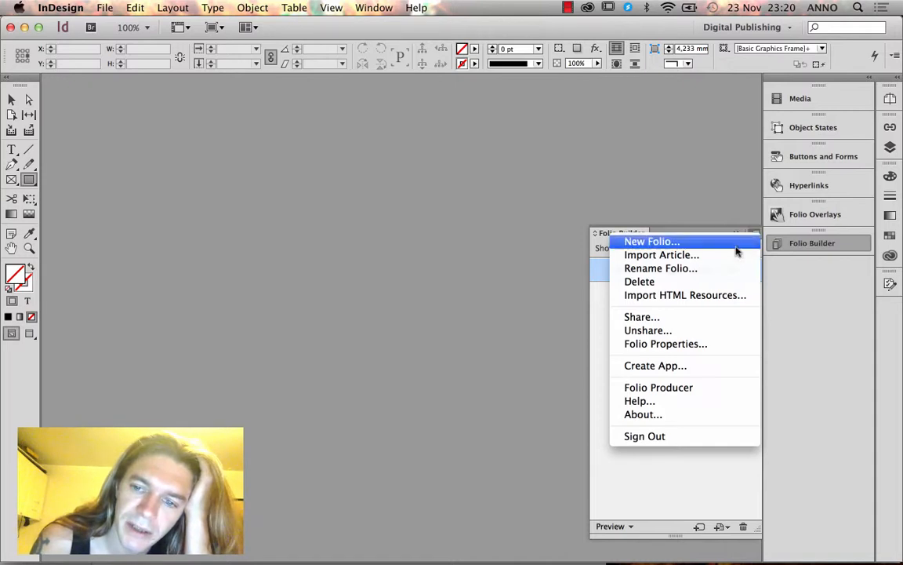
left_click(681, 335)
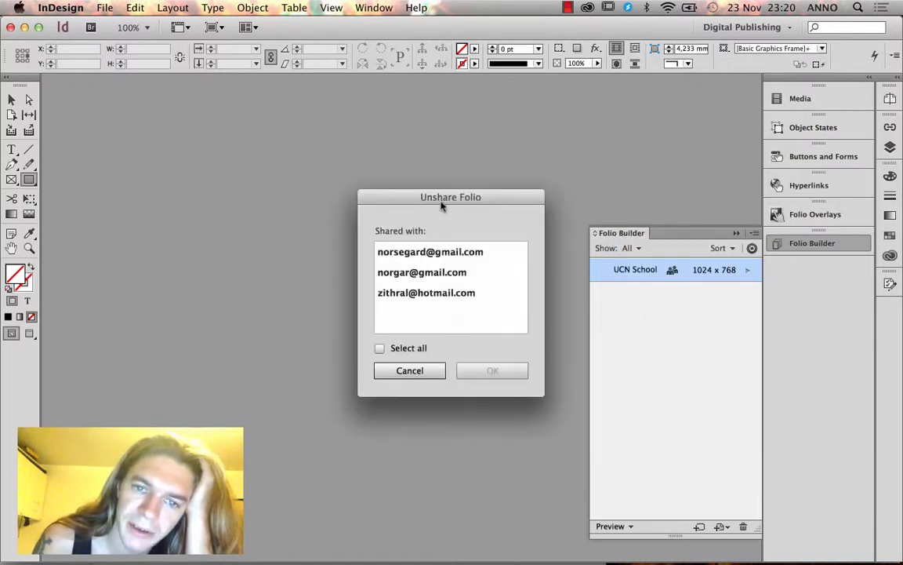
left_click_drag(441, 202, 331, 136)
left_click(318, 193)
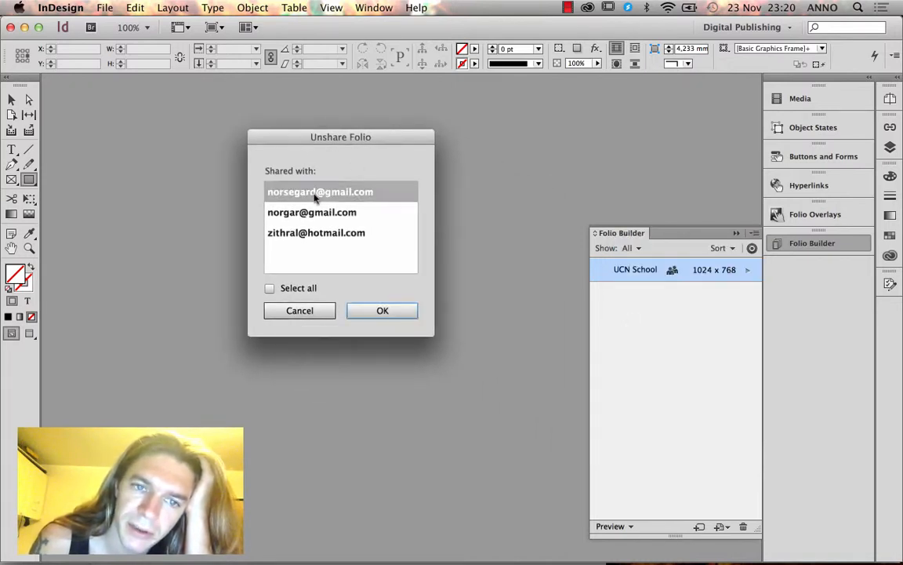
left_click(297, 218)
left_click(299, 226)
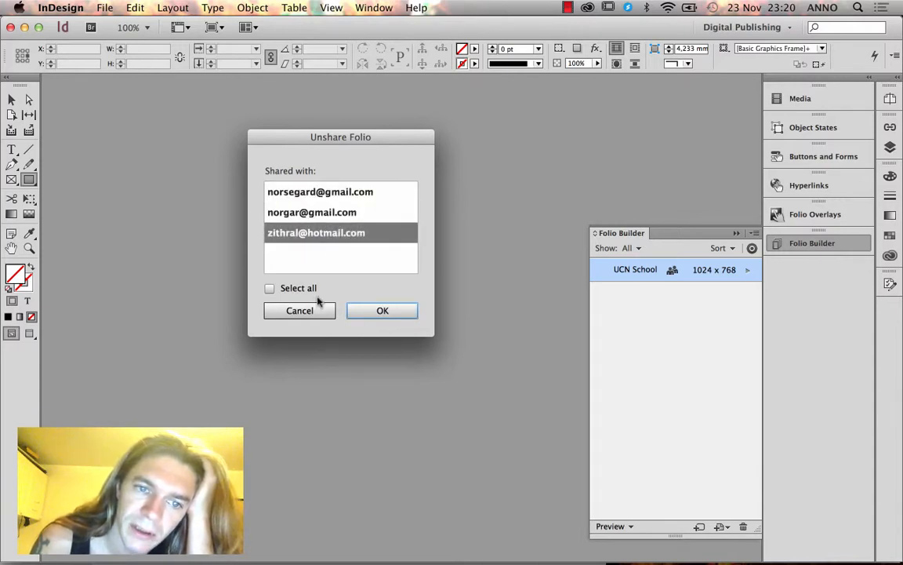
left_click(310, 229)
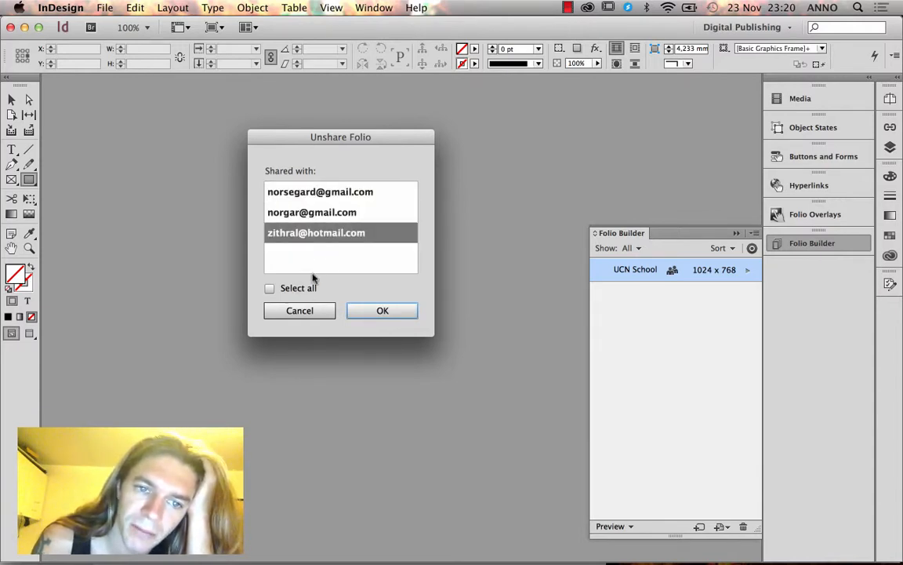
left_click(386, 313)
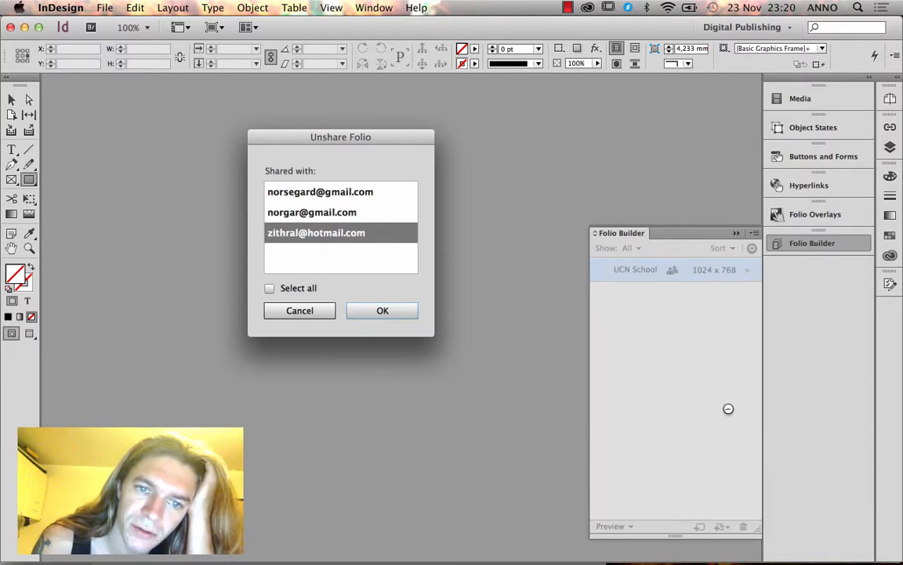
Unshare the folio with the first of the remaining recipients.
left_click(754, 233)
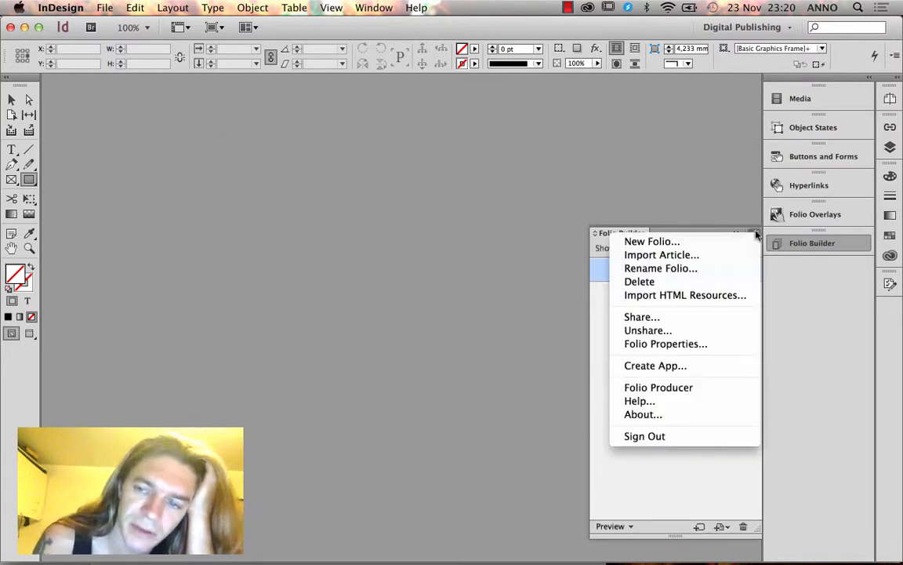
left_click(710, 330)
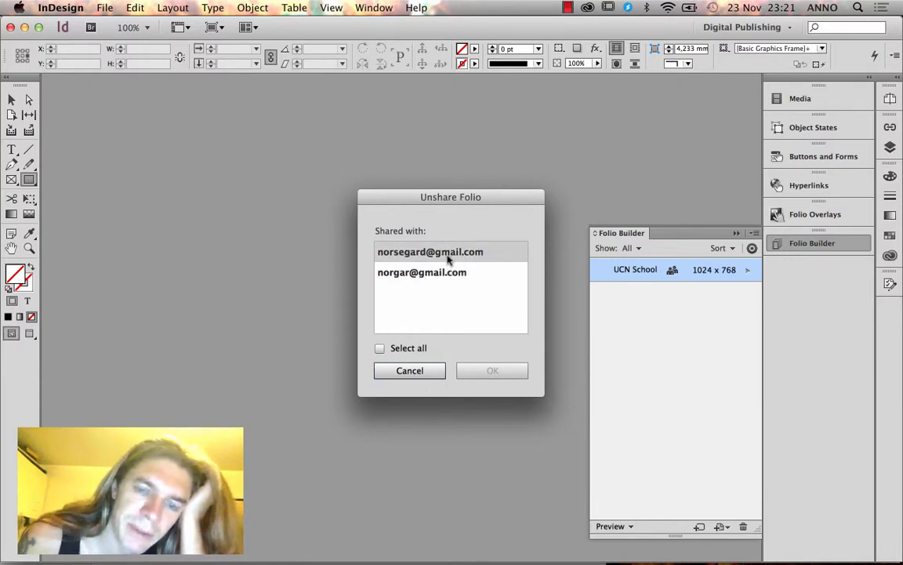
left_click_drag(451, 196, 477, 196)
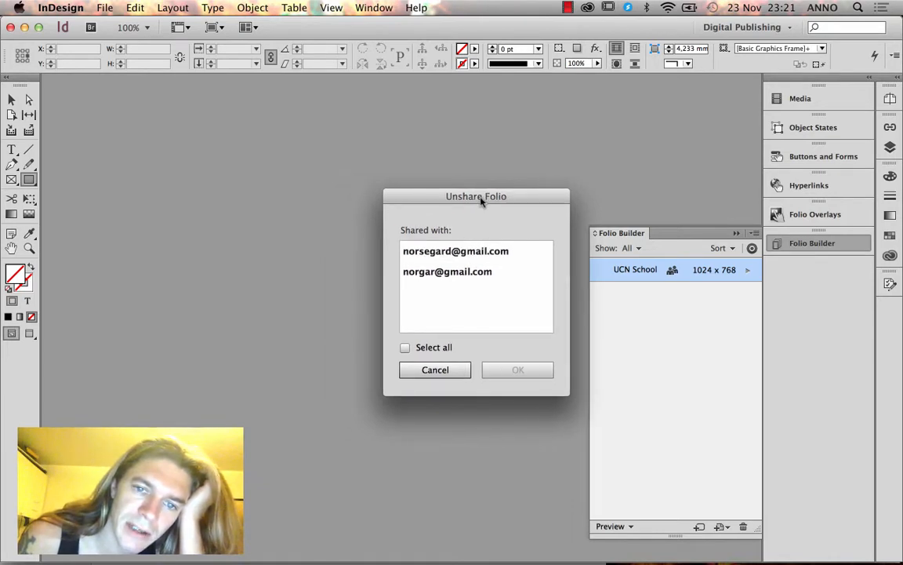
left_click(441, 252)
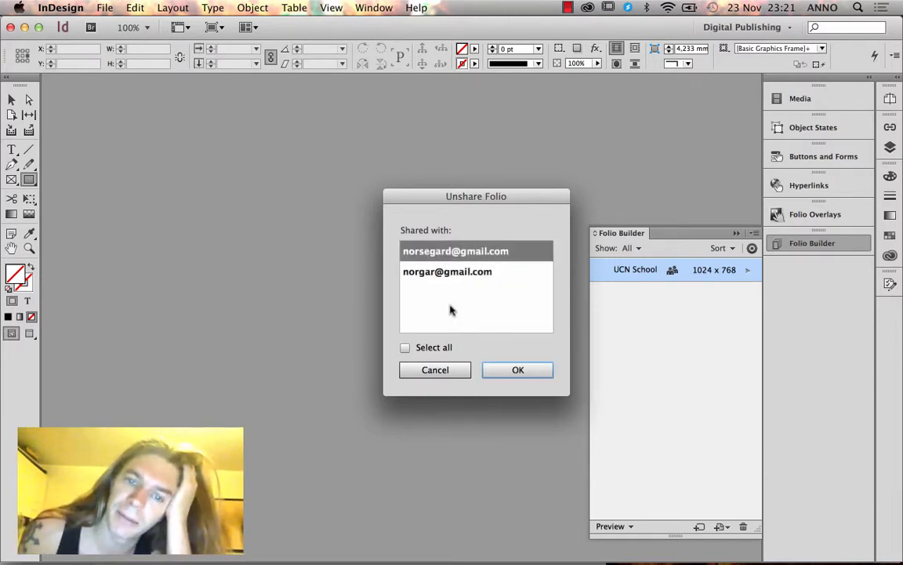
left_click(510, 371)
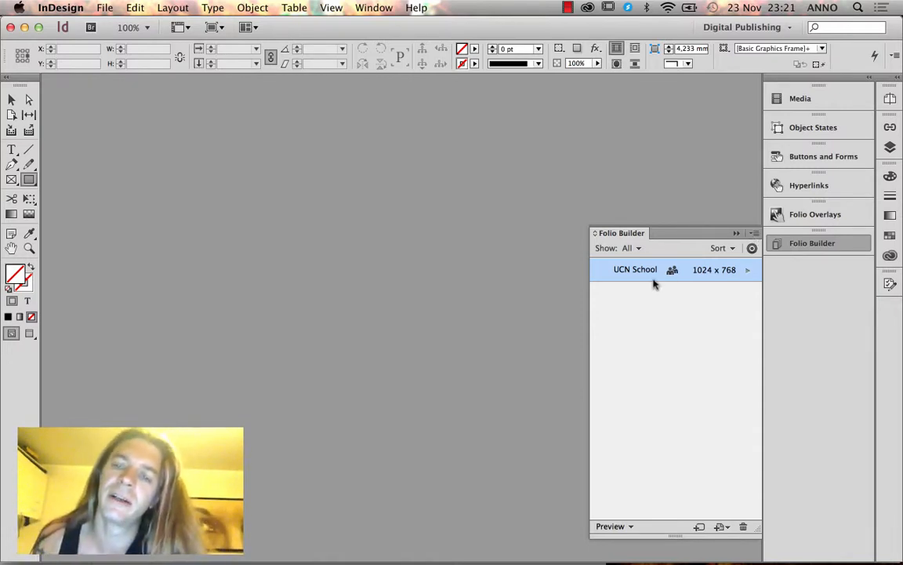
left_click(753, 234)
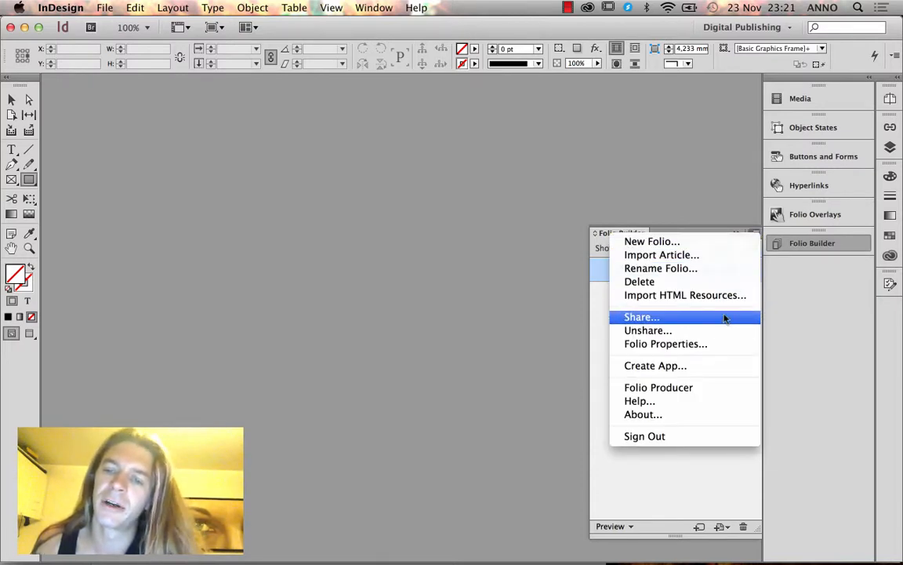
left_click(601, 312)
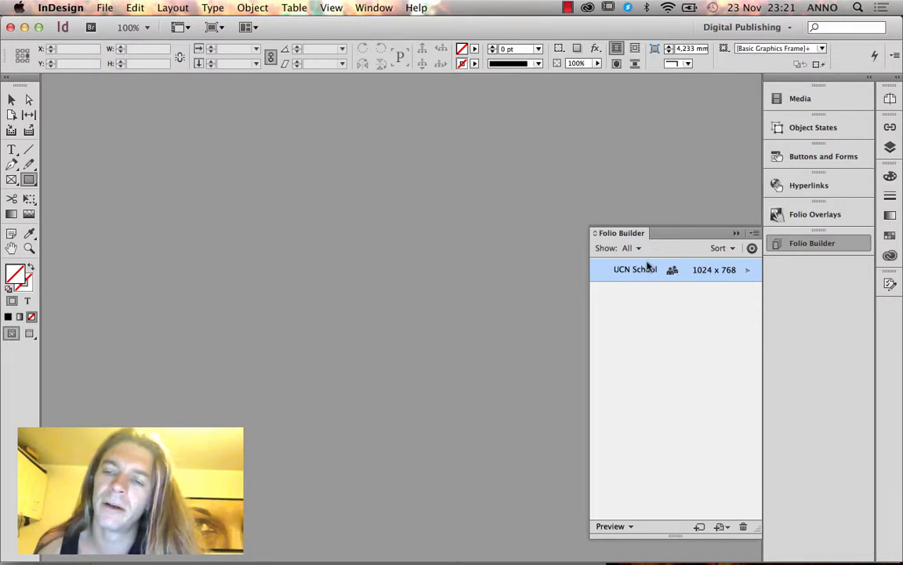
left_click(754, 234)
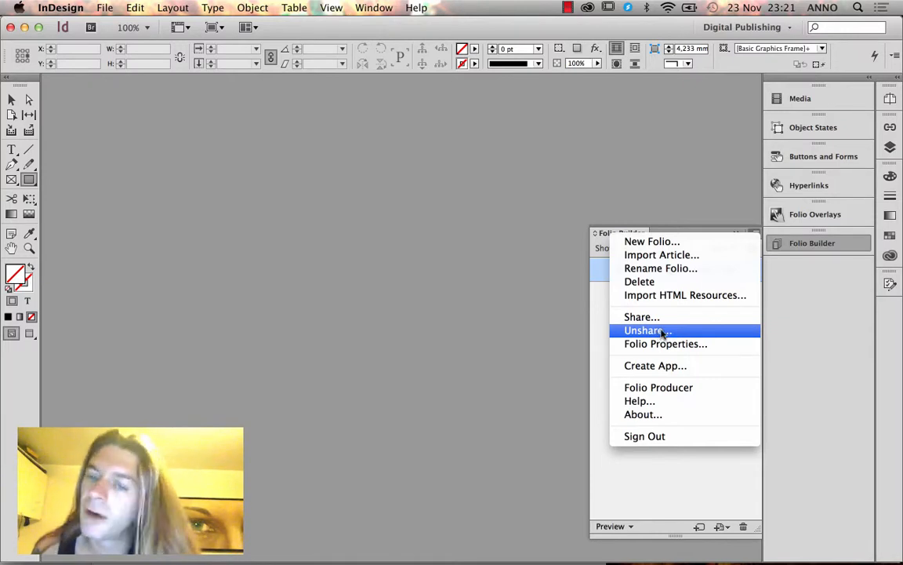
left_click(604, 318)
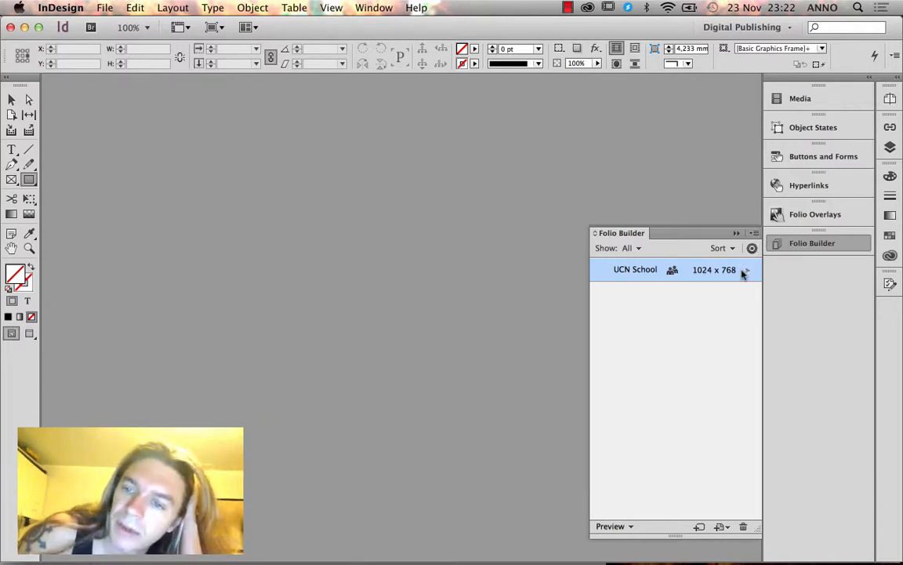
left_click(744, 271)
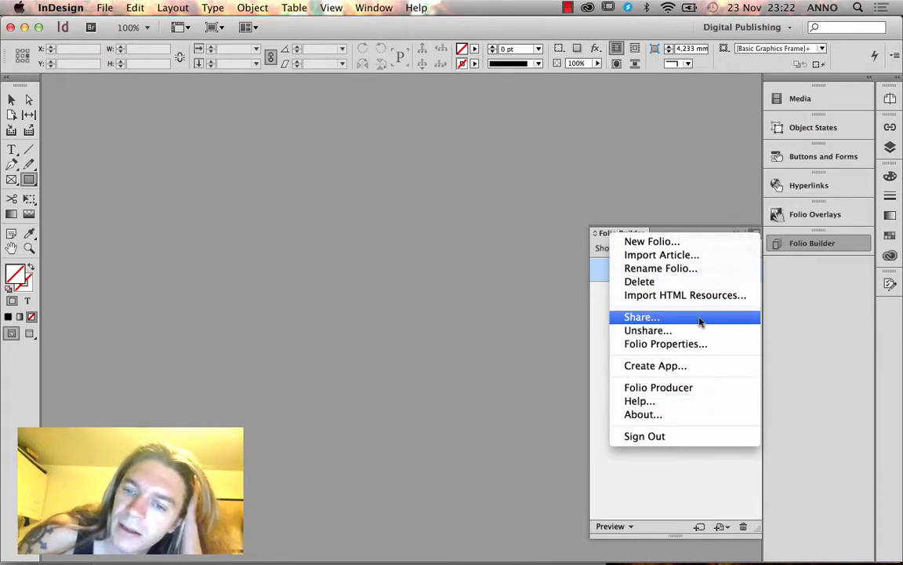
Delete the UCN School folio and confirm the permanent-deletion warning.
left_click(690, 282)
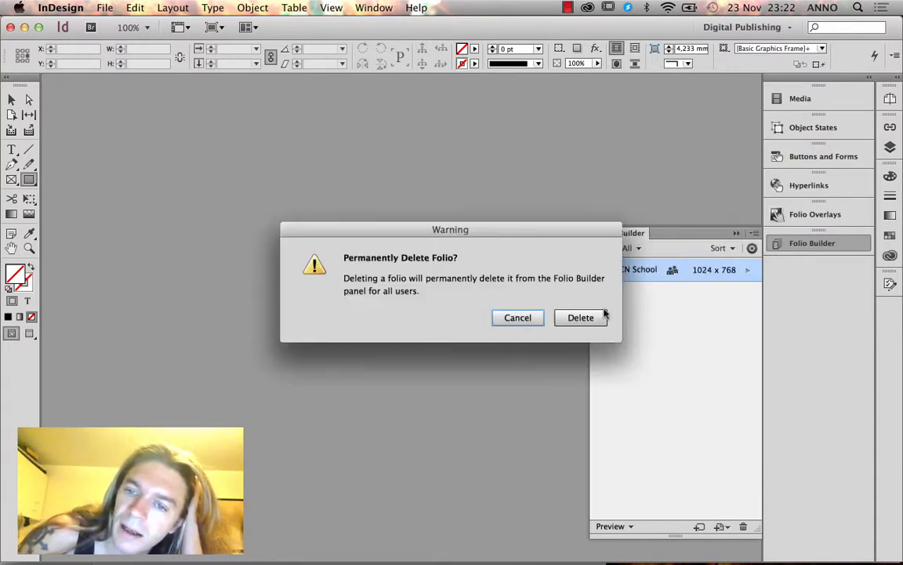
left_click(578, 318)
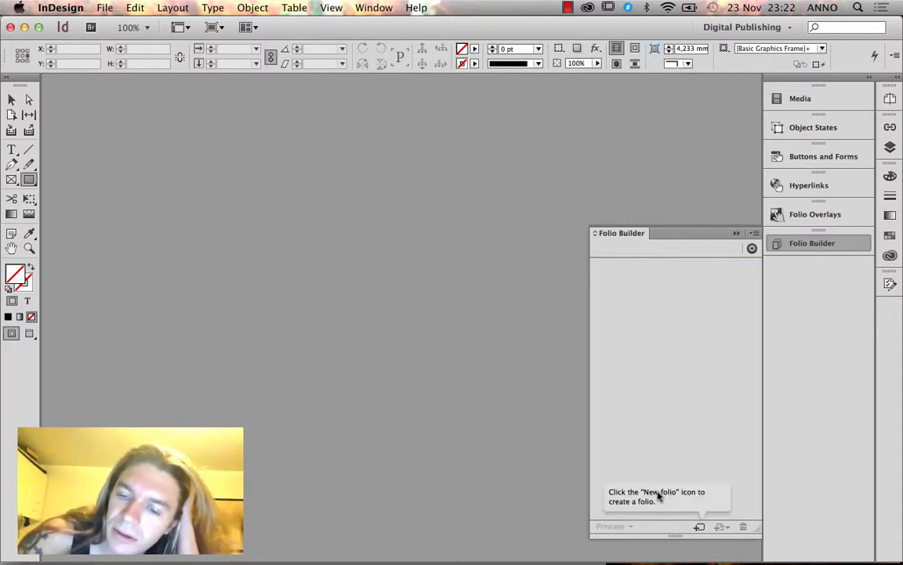
left_click(753, 232)
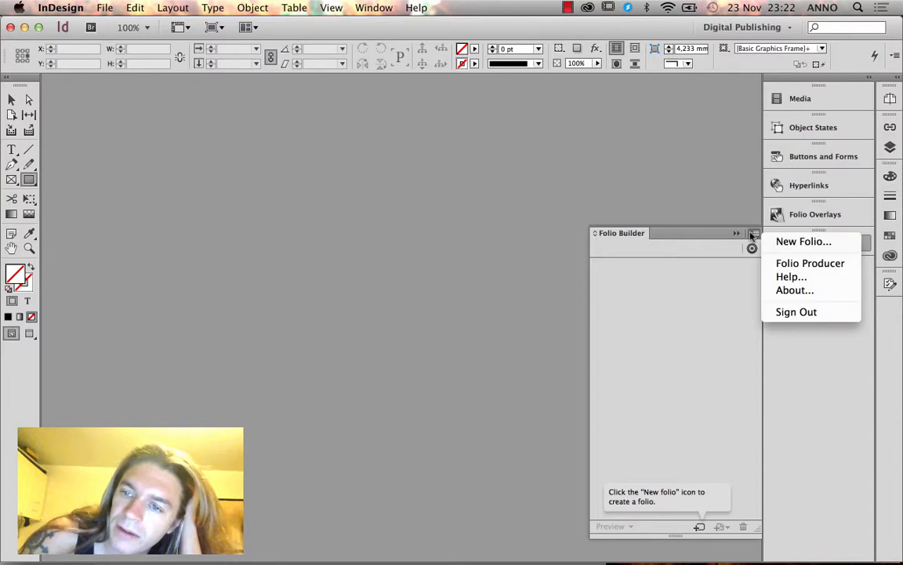
Start a new offline folio and name it UCN School.
left_click(784, 241)
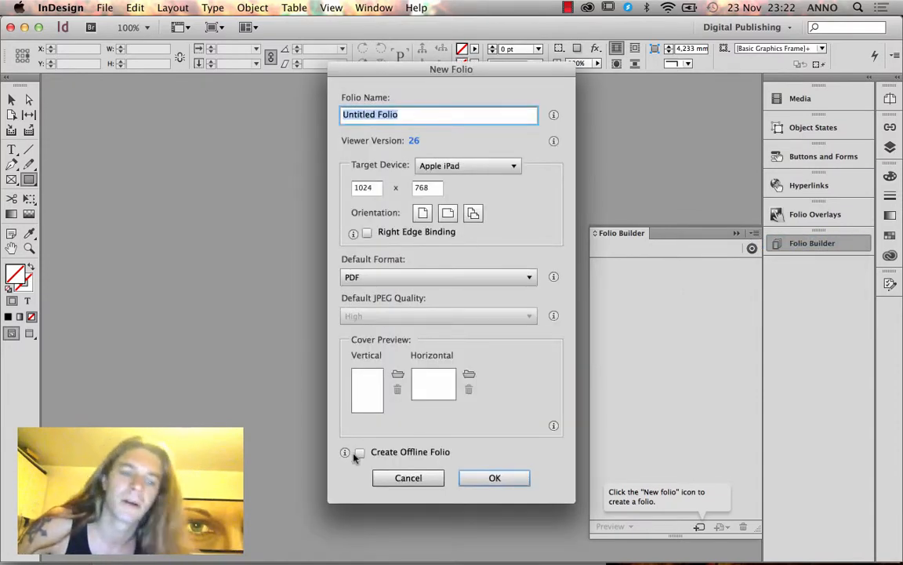
left_click(367, 453)
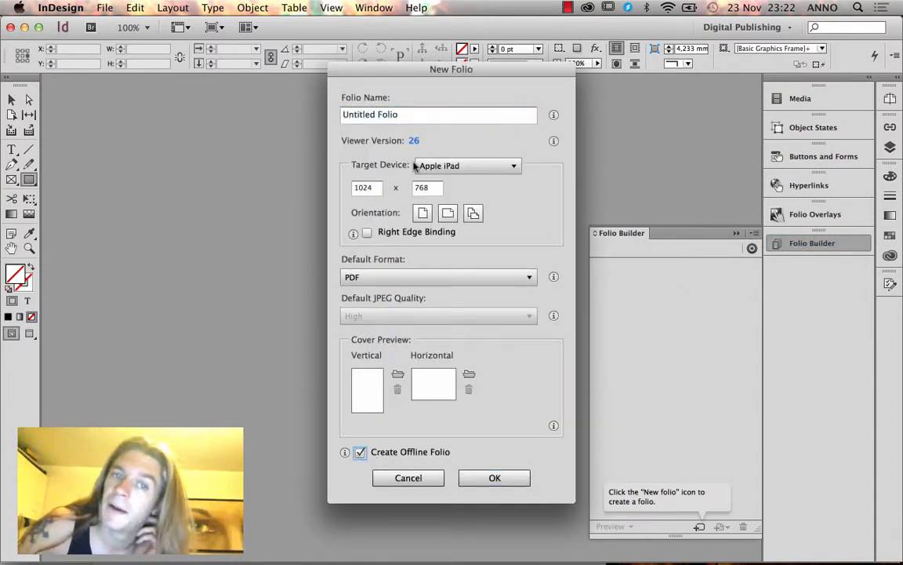
left_click(420, 115)
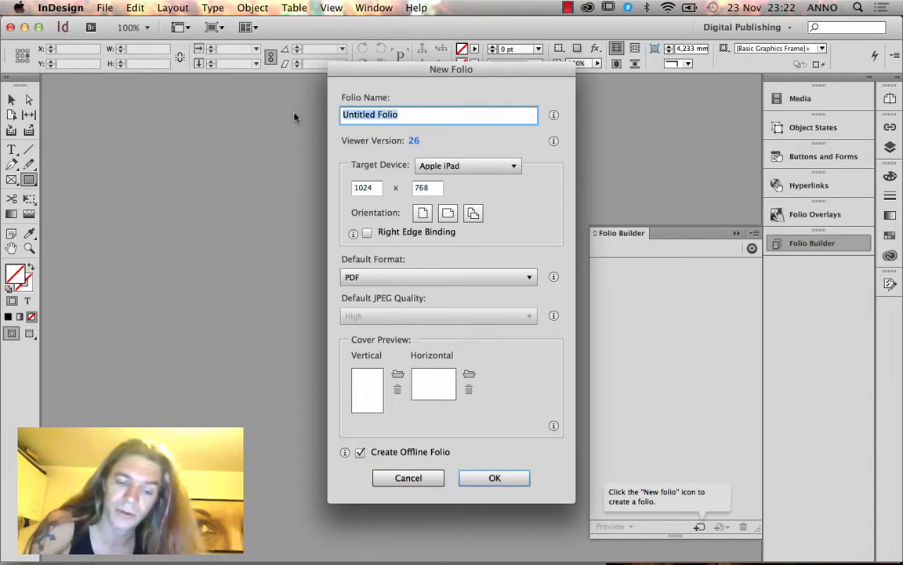
type("UCN School")
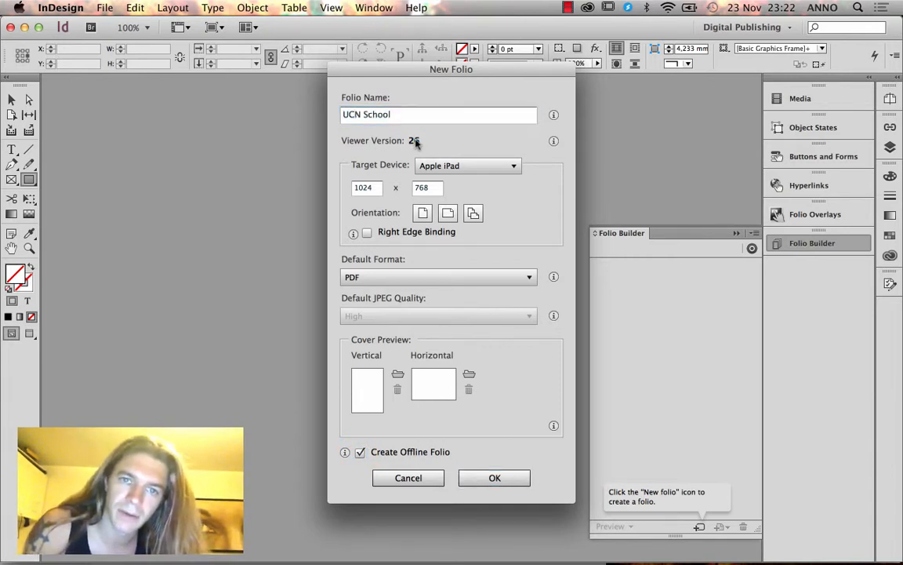
Set the folio's viewer version to 32 and its orientation to landscape only.
left_click(413, 141)
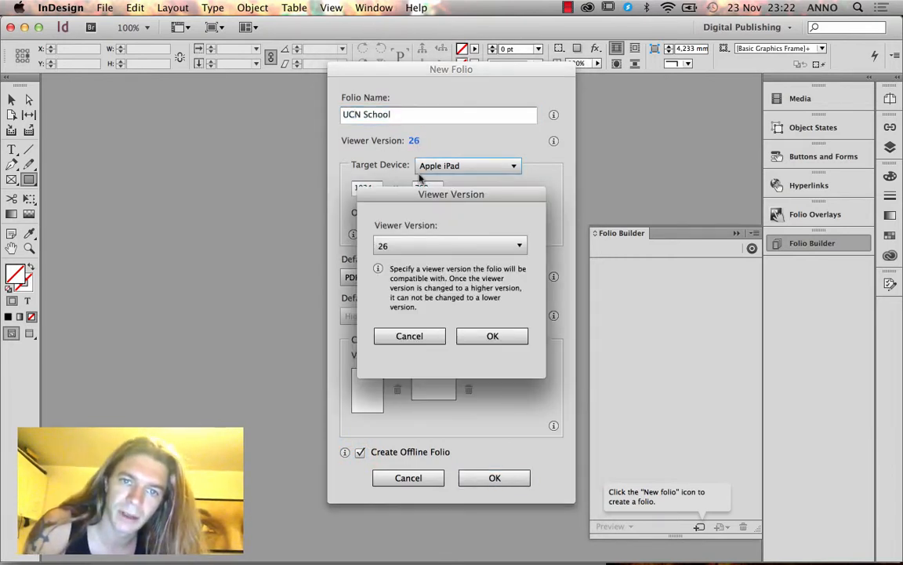
left_click(420, 245)
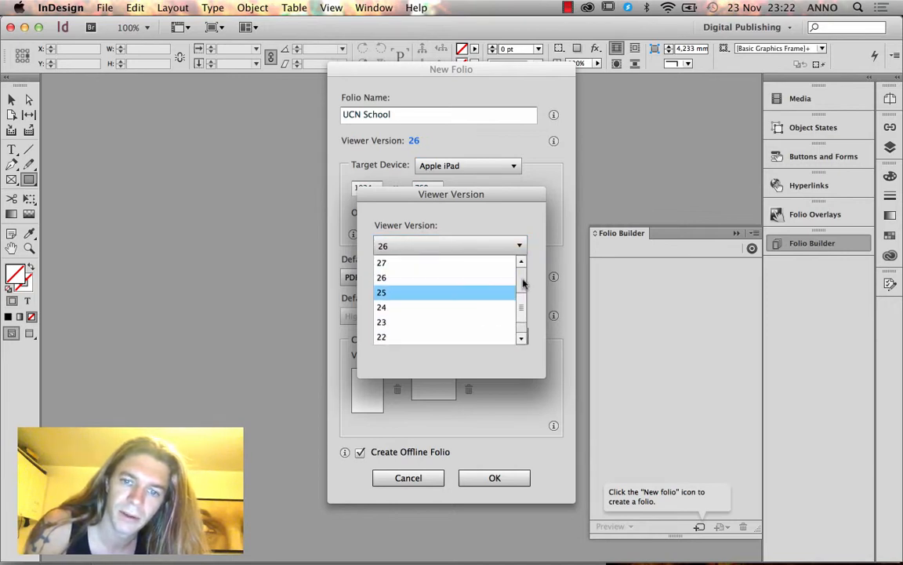
left_click(516, 293)
left_click(521, 246)
scroll(516, 294, "up", 3)
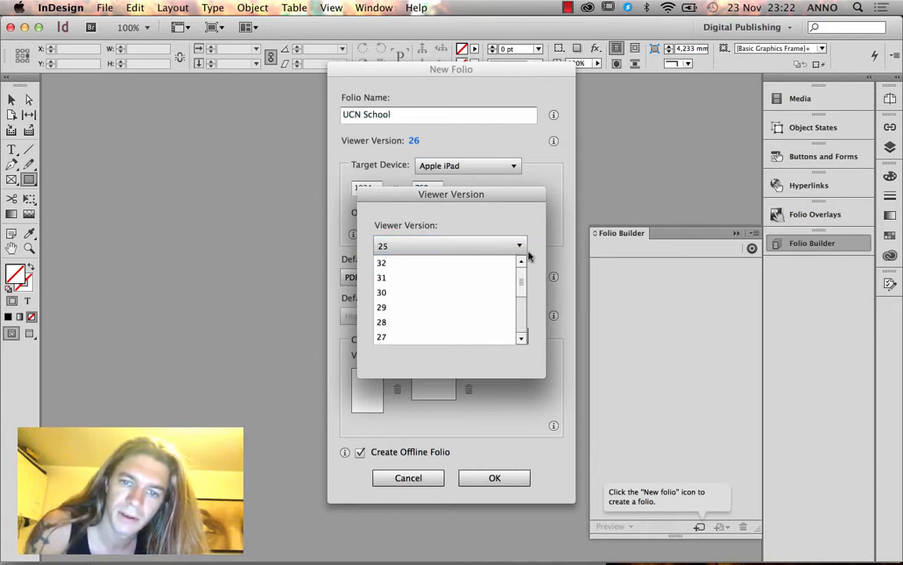
left_click(486, 264)
left_click(493, 336)
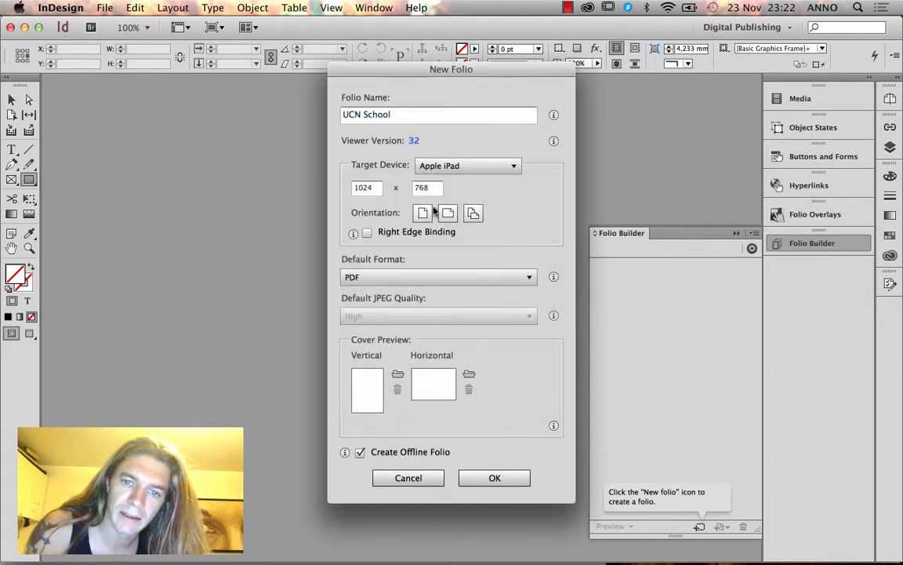
left_click(450, 219)
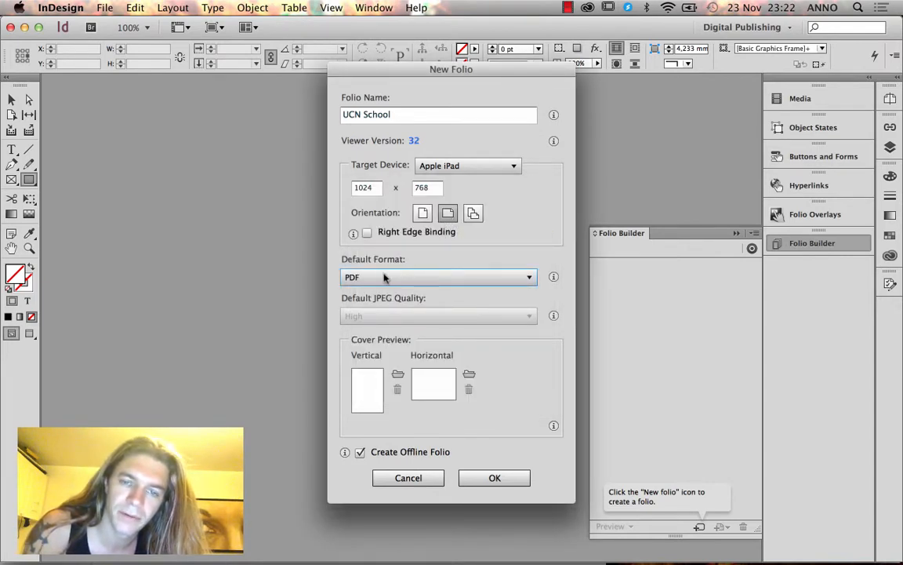
Use the Desktop/DPS/_ToC/Cover image as the vertical cover preview.
left_click(399, 376)
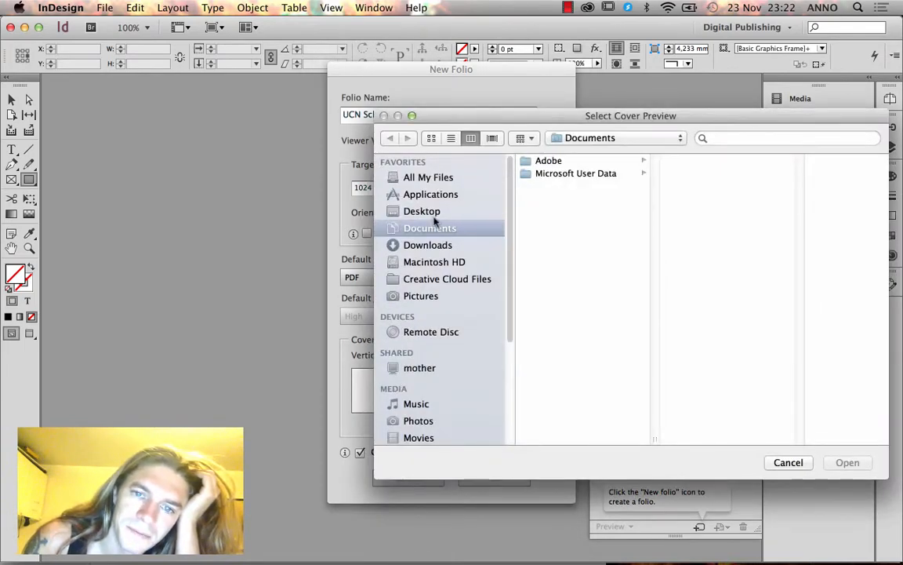
left_click(434, 215)
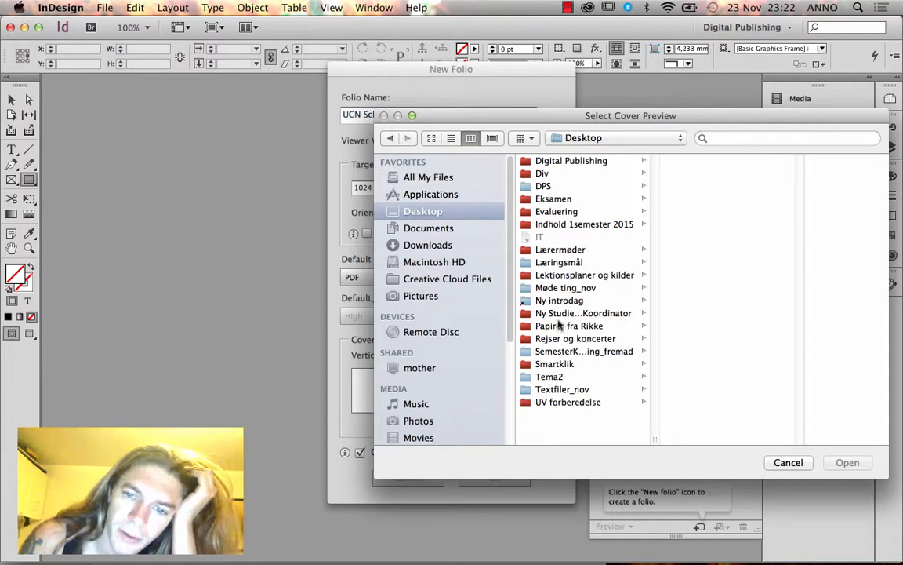
left_click(546, 185)
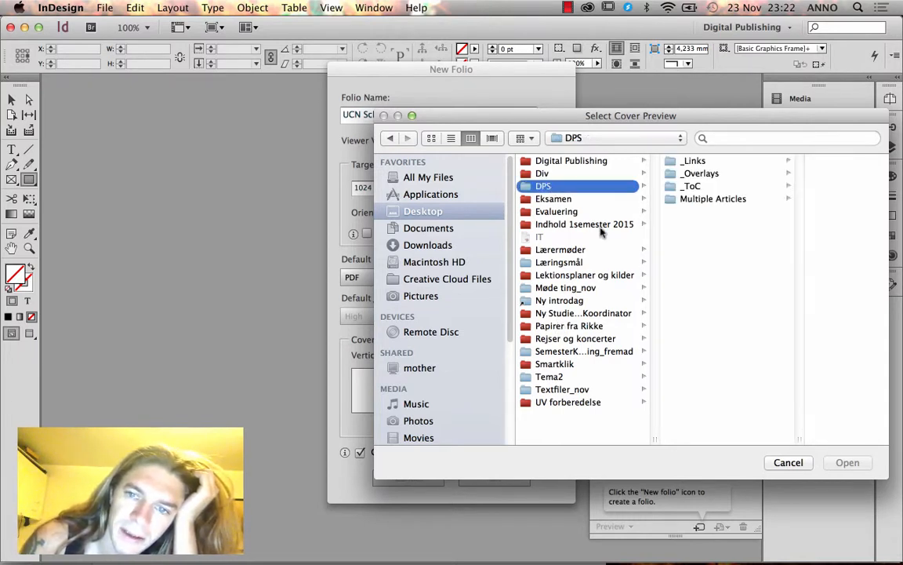
left_click(634, 186)
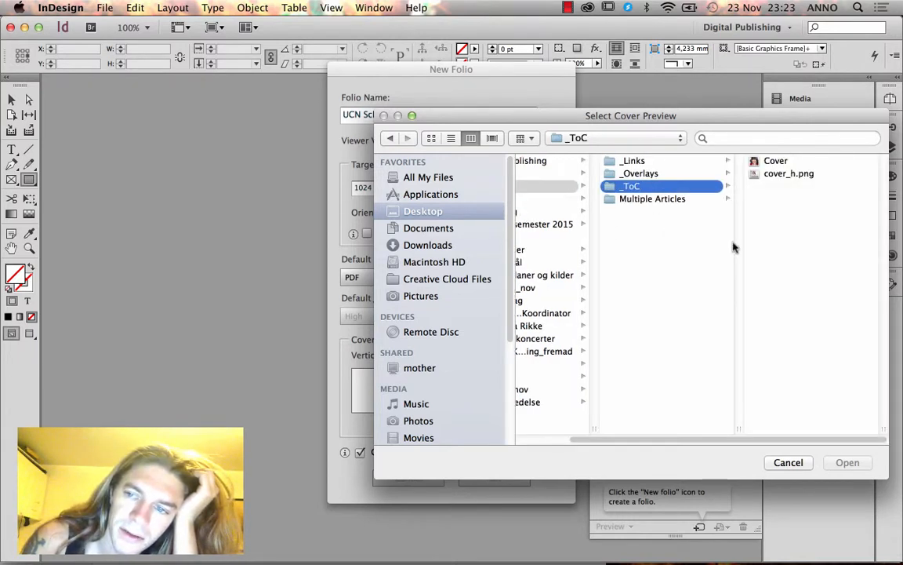
left_click(775, 160)
left_click(847, 462)
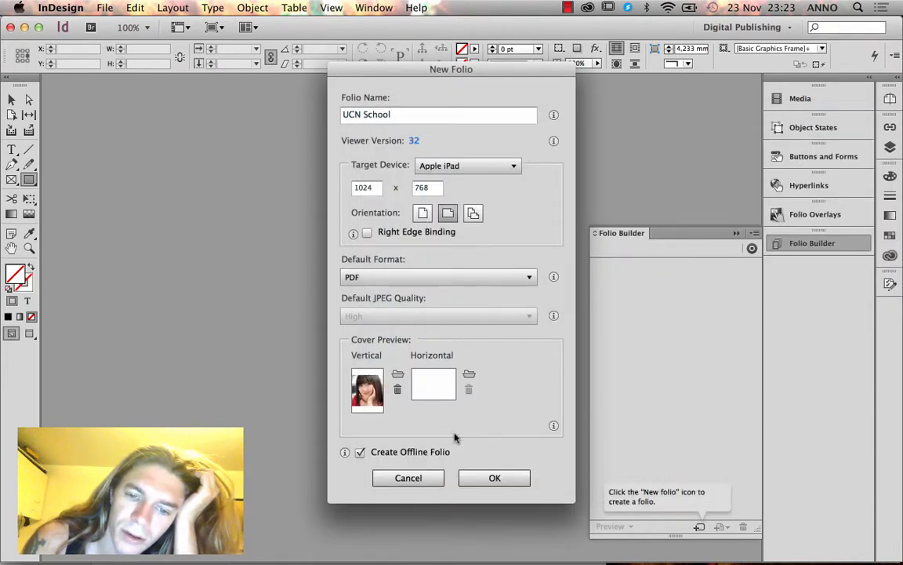
Use the same Cover image as the horizontal cover preview and create the folio.
left_click(469, 377)
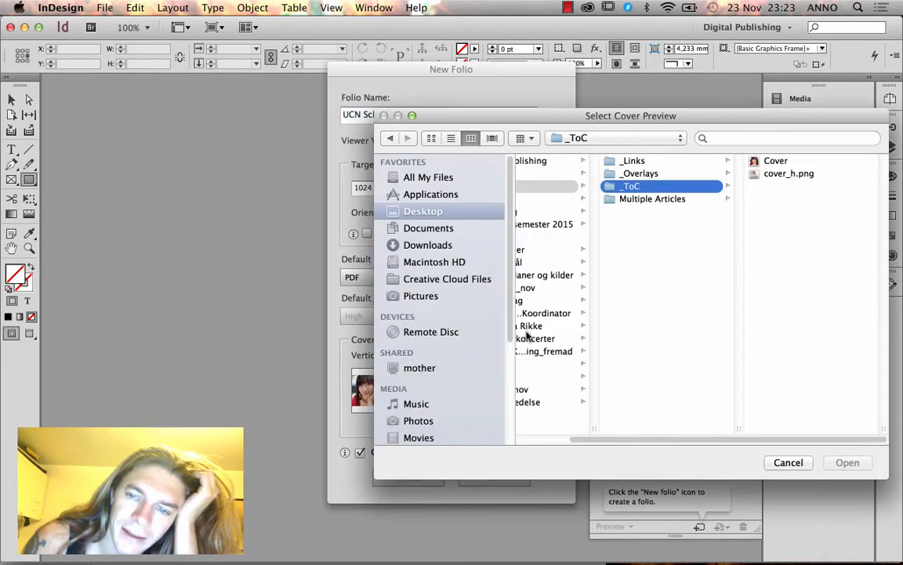
left_click(777, 161)
left_click(845, 464)
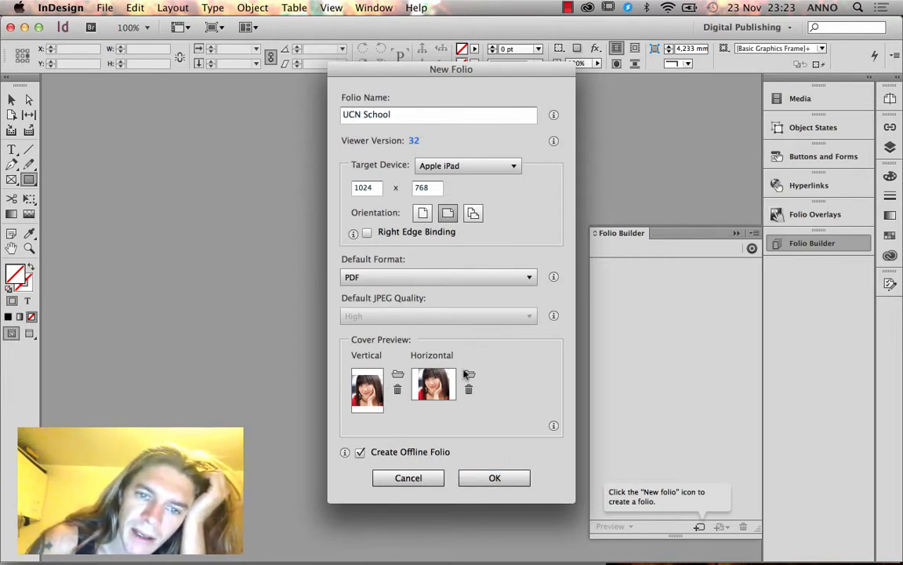
left_click(502, 476)
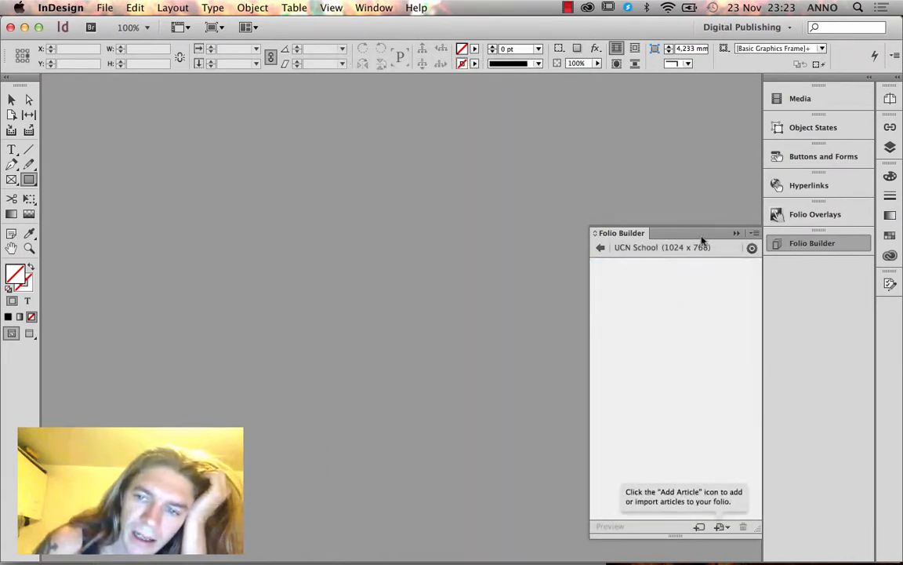
Create a document from the 'My digital publishing documents' iPad 1024 x 768 preset and show the Pages panel.
left_click(107, 8)
mouse_move(114, 25)
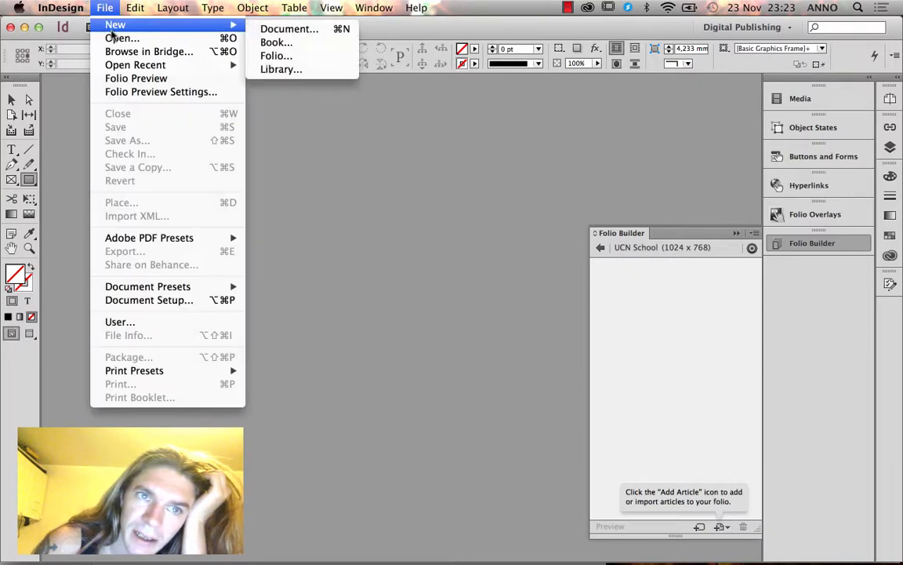
left_click(348, 29)
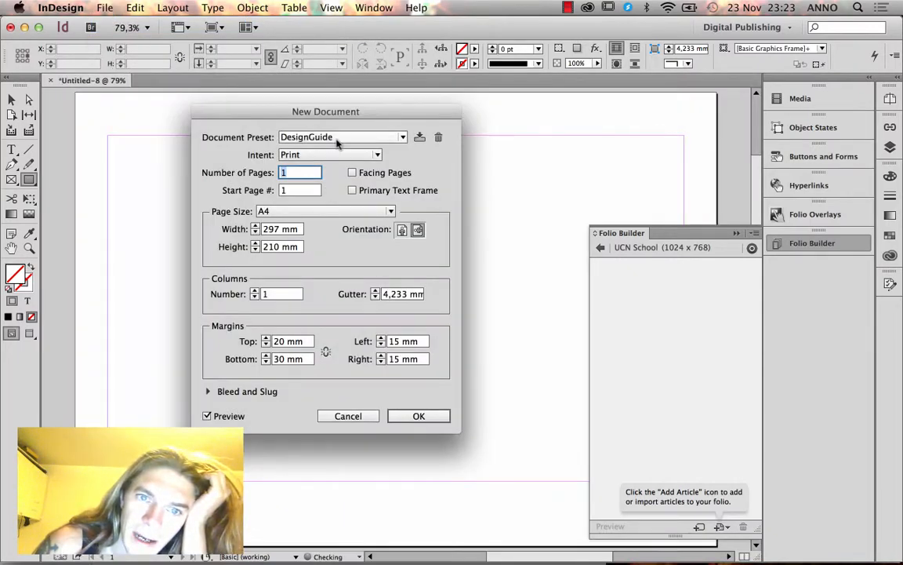
left_click(337, 138)
left_click(321, 338)
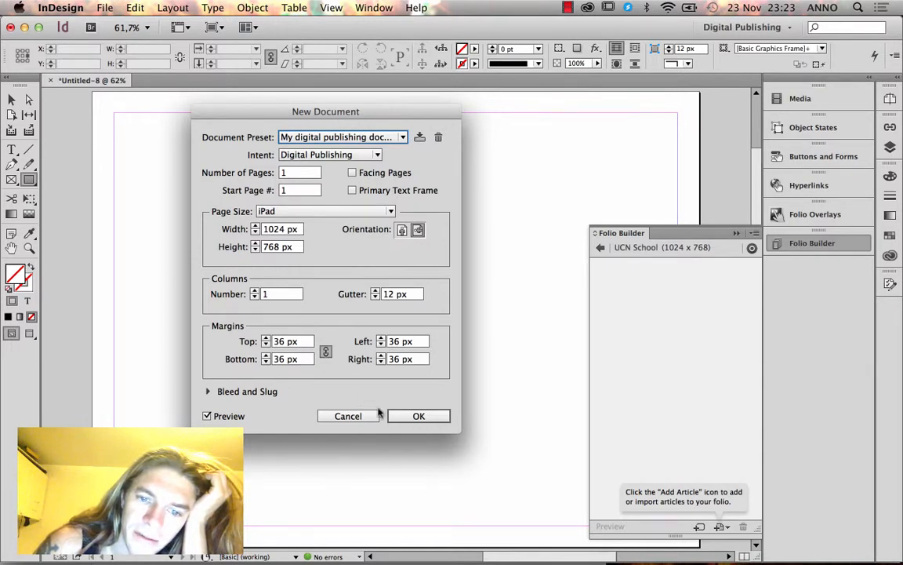
left_click(415, 417)
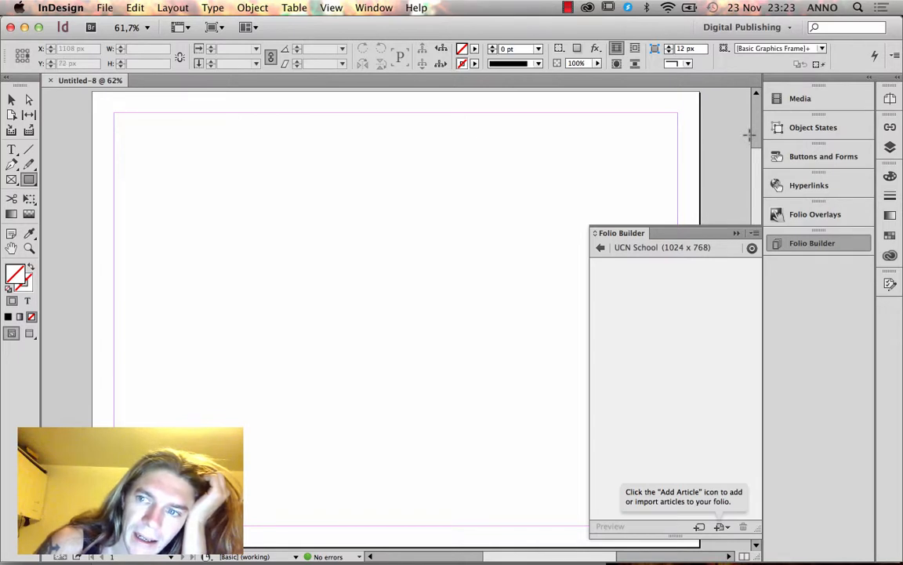
left_click(888, 99)
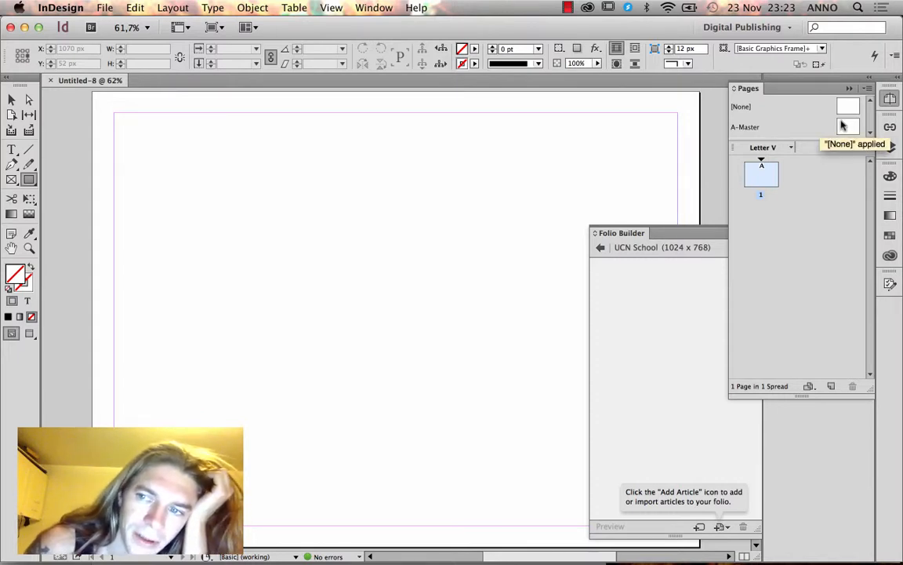
On A-Master, draw a plain rectangle across the page, undoing a mistaken graphic frame.
double_click(846, 126)
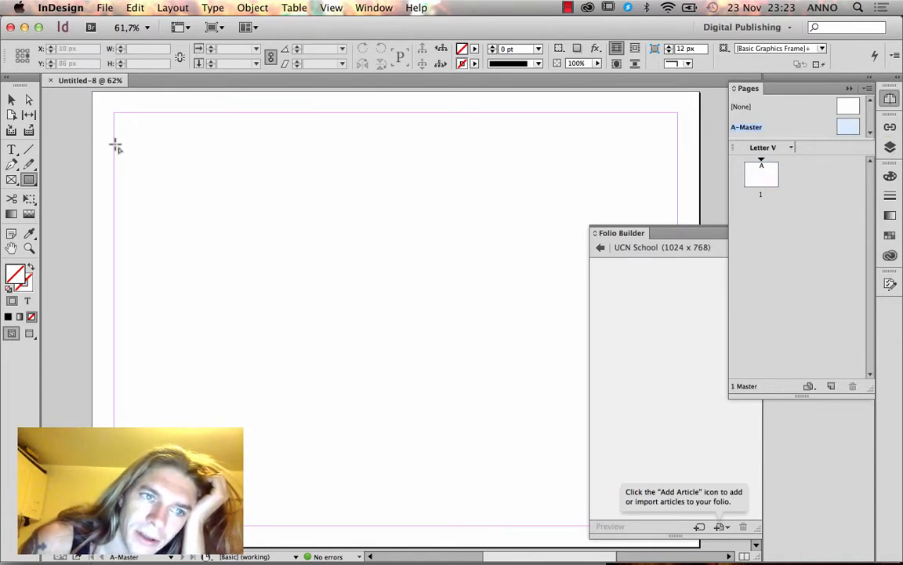
left_click(11, 179)
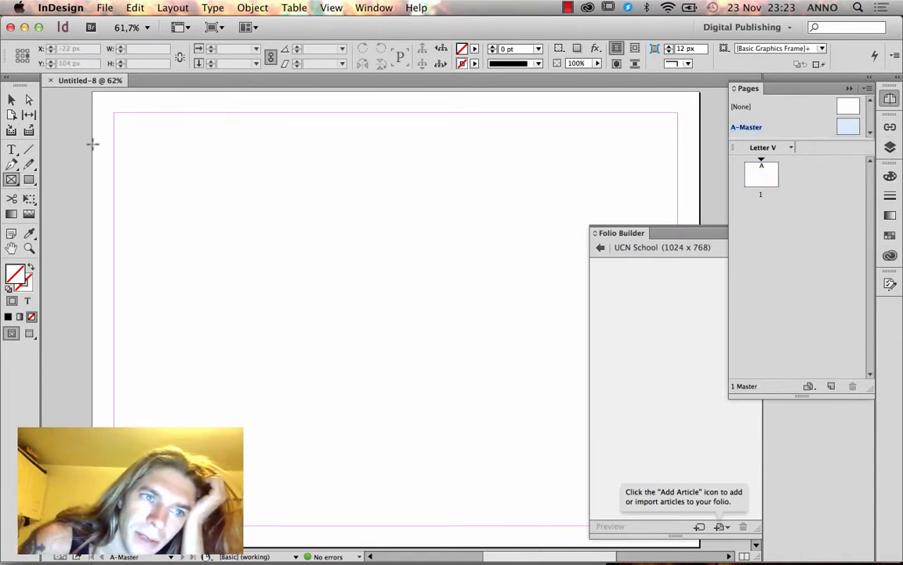
left_click_drag(92, 96, 530, 451)
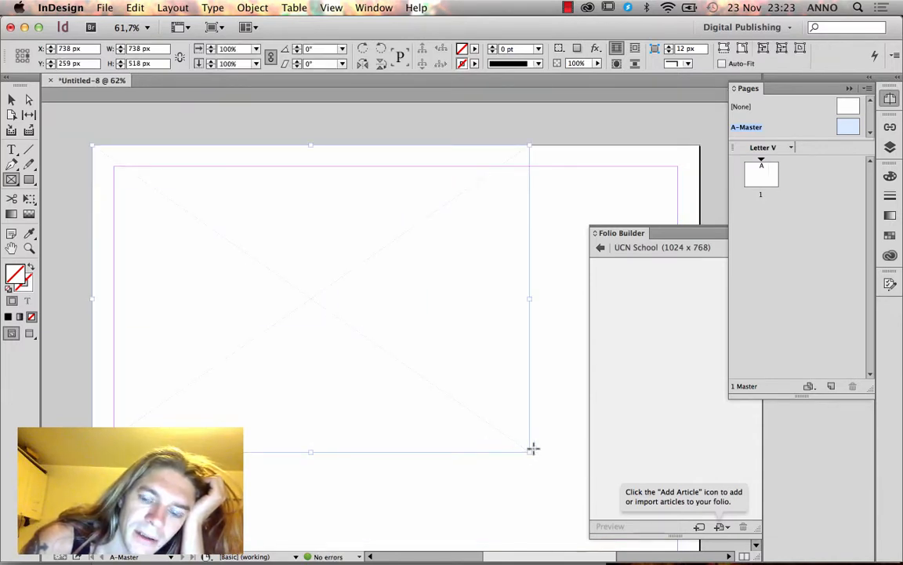
key("super+z")
left_click(29, 179)
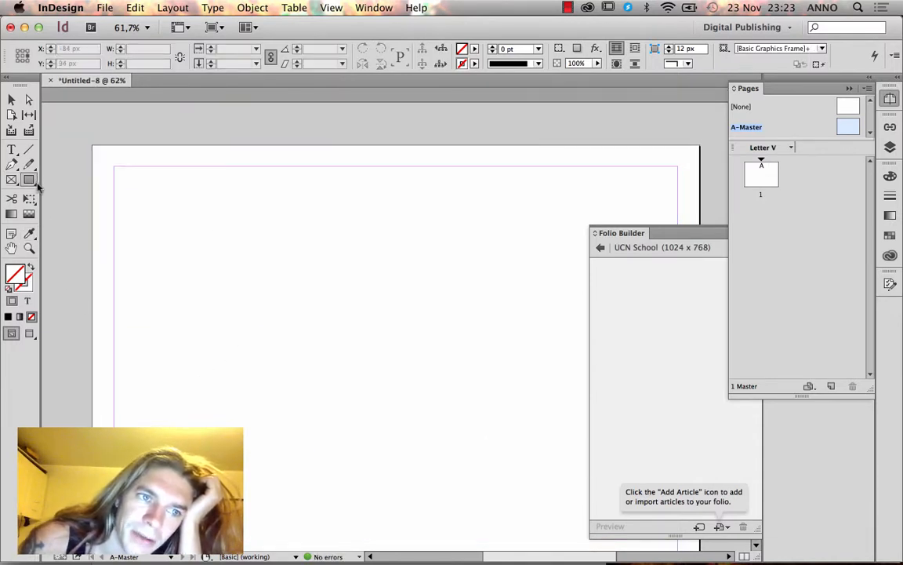
left_click_drag(91, 148, 700, 549)
Align the rectangle's edges with the page so it measures exactly 1024 x 768 px.
left_click(11, 99)
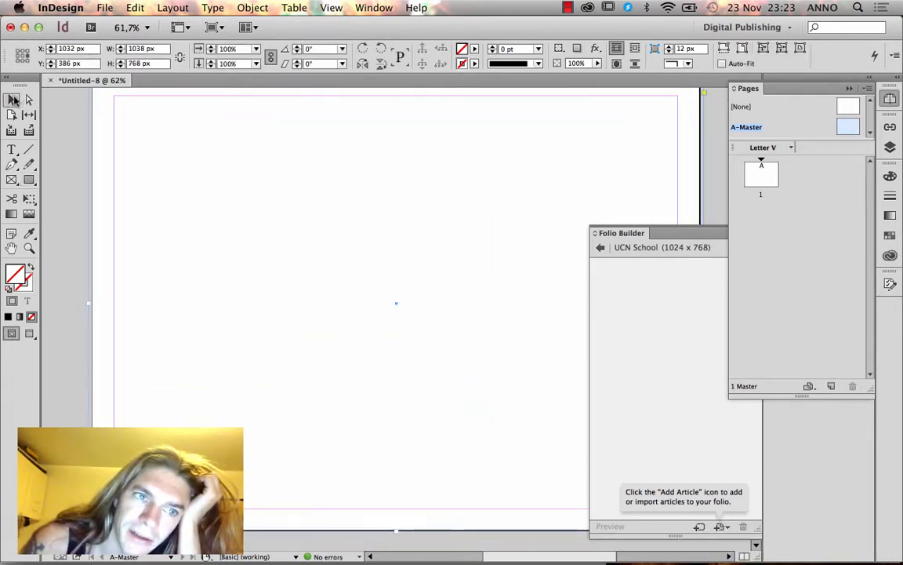
left_click_drag(88, 303, 93, 301)
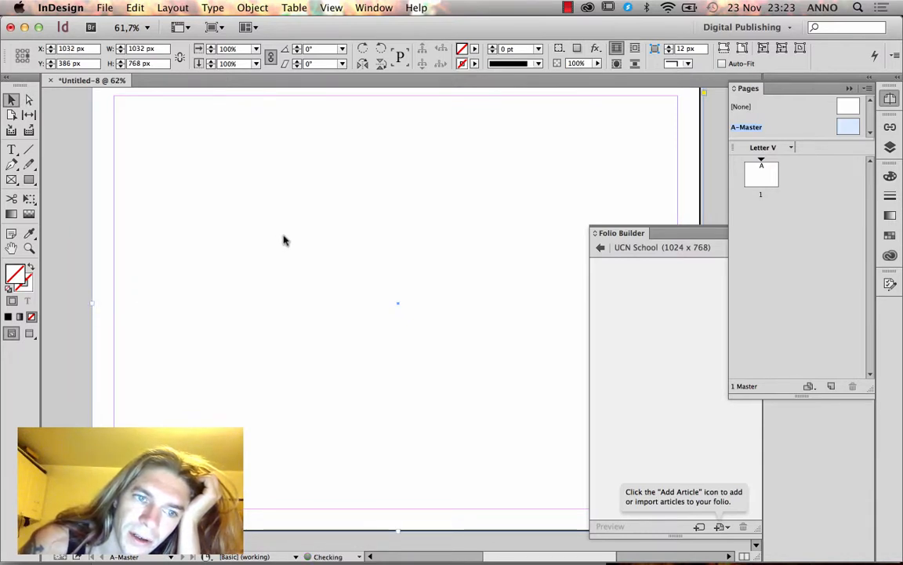
scroll(298, 224, "up", 2)
mouse_move(397, 158)
left_mouse_down()
mouse_move(400, 188)
mouse_move(397, 154)
left_mouse_up()
scroll(438, 312, "down", 3)
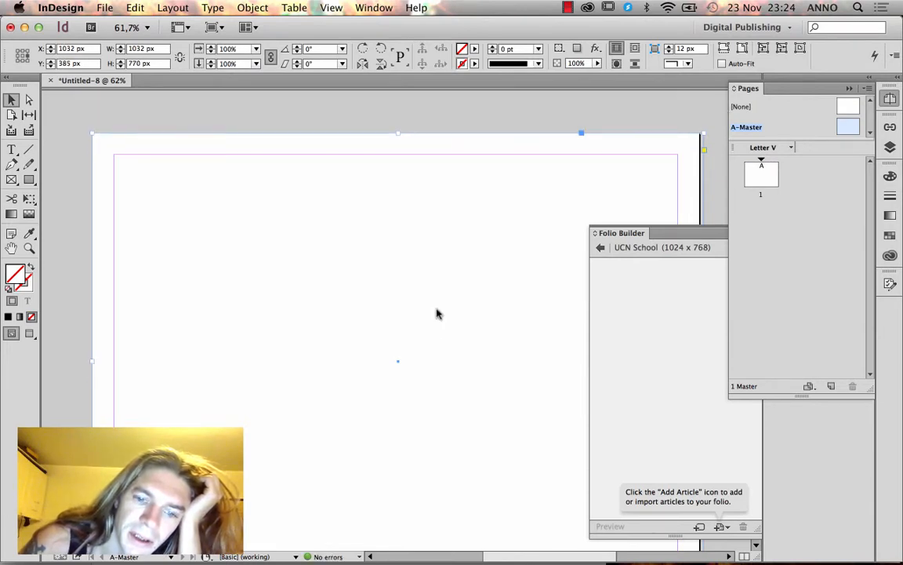
mouse_move(397, 483)
left_mouse_down()
mouse_move(398, 466)
mouse_move(399, 483)
left_mouse_up()
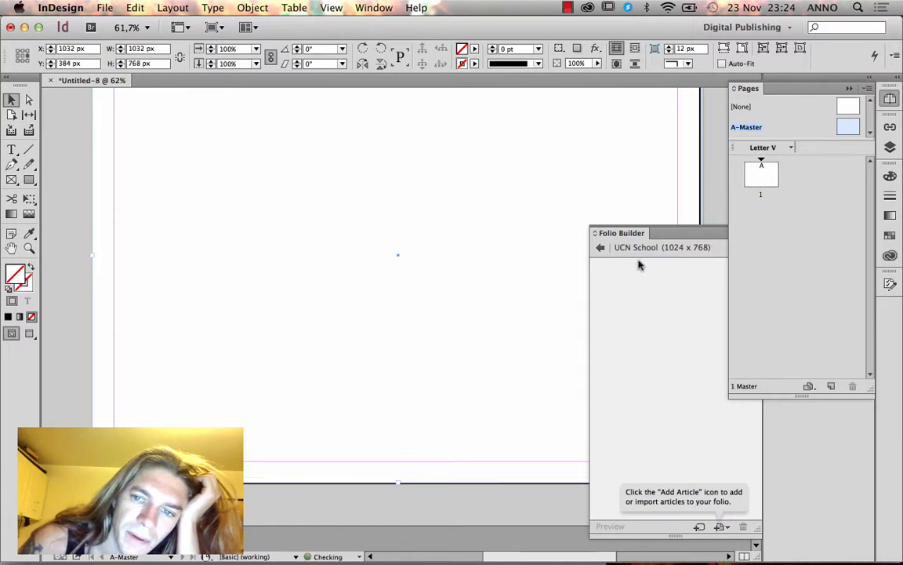
left_click(849, 87)
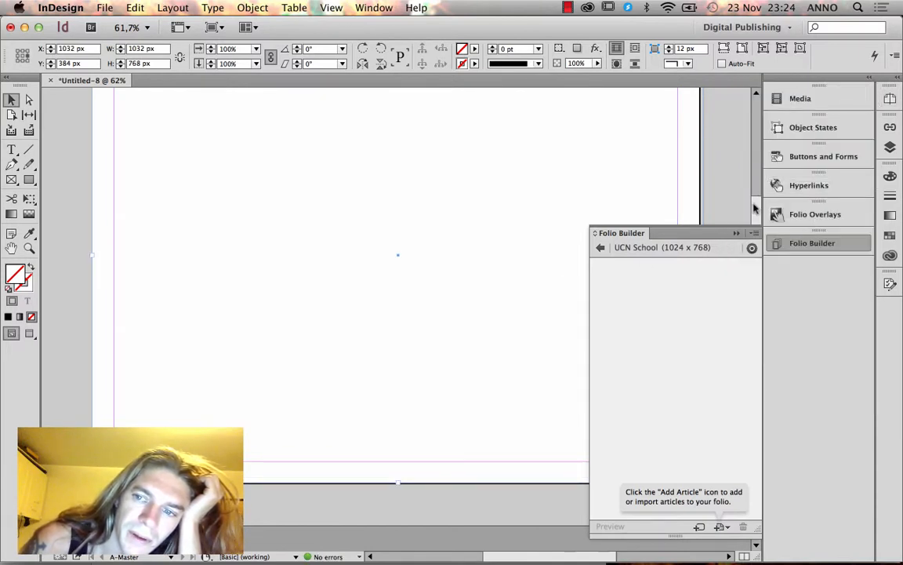
left_click(736, 234)
left_click_drag(703, 254, 699, 254)
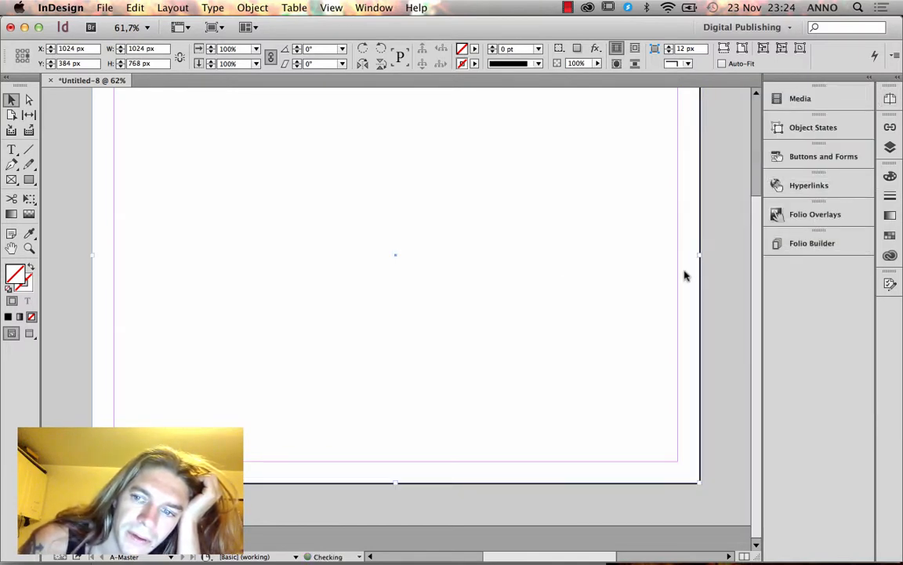
Rename Layer 1 to Background in the Layers panel.
left_click(890, 148)
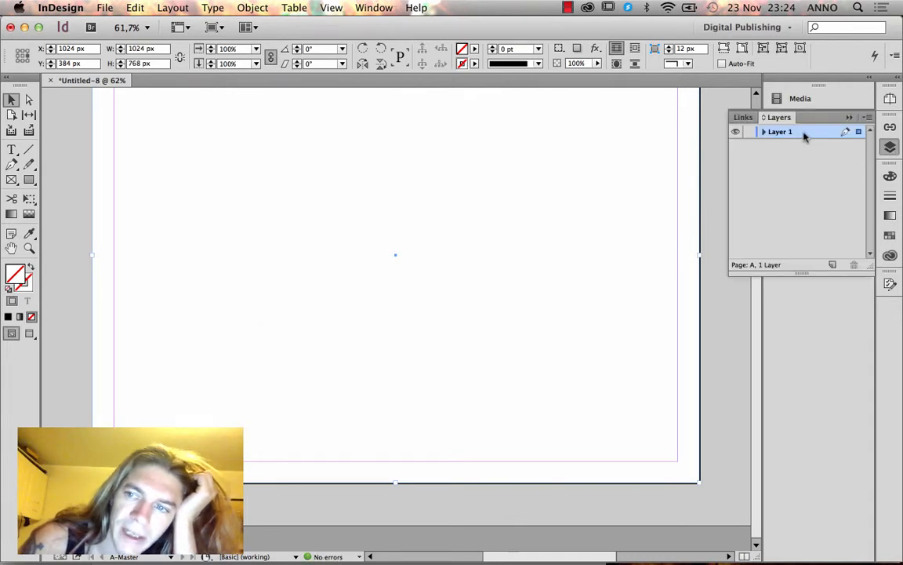
double_click(804, 133)
type("Backgrou")
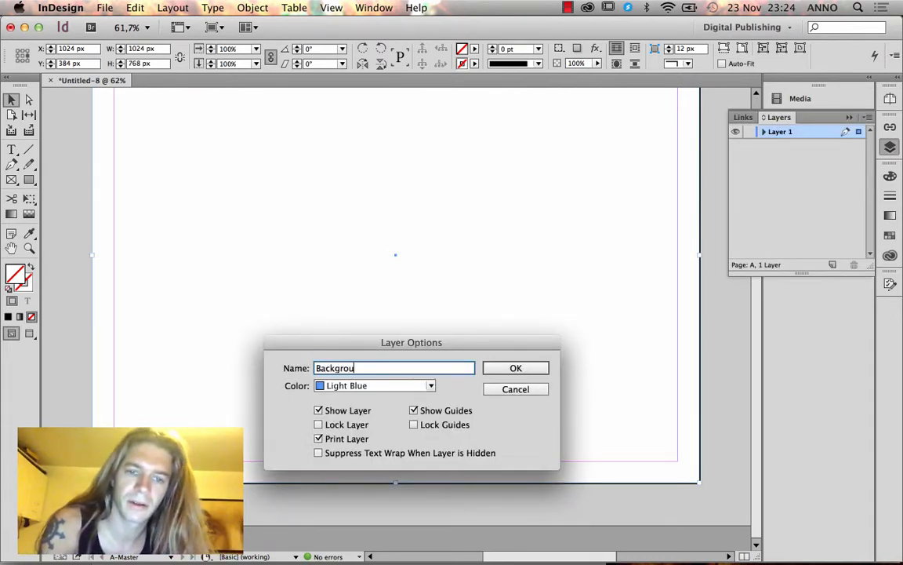
type("nd")
key("Return")
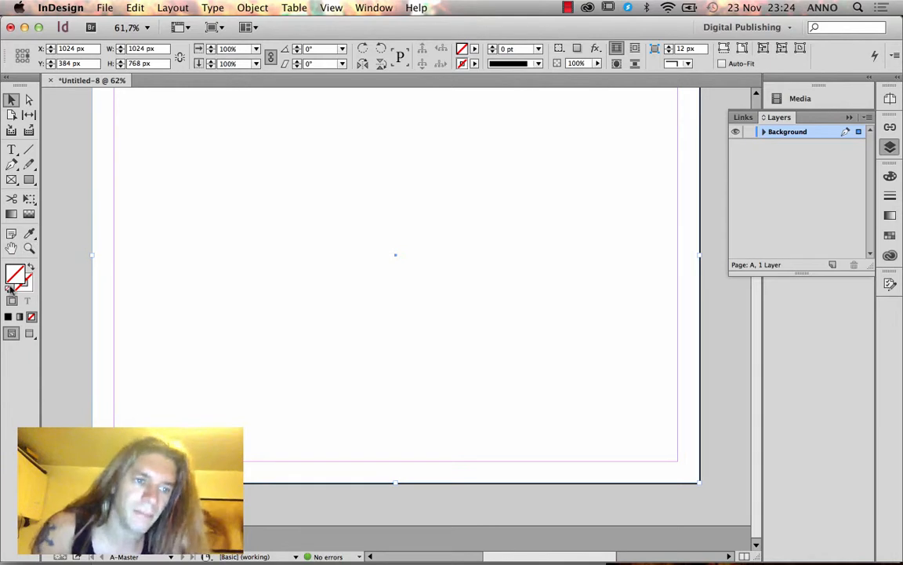
Fill the full-page master rectangle with teal.
double_click(14, 271)
left_click(395, 276)
left_click(558, 191)
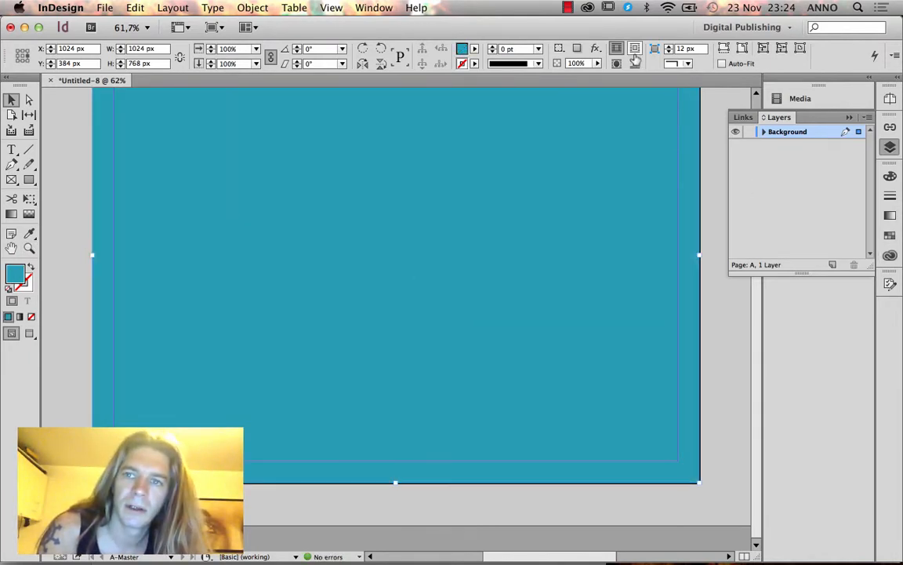
Change the background rectangle's fill to pale blue #cae5fd (R 202, G 229, B 253).
double_click(14, 271)
left_click(428, 230)
mouse_move(429, 230)
left_mouse_down()
mouse_move(420, 228)
mouse_move(445, 223)
left_mouse_up()
left_click(469, 330)
left_click_drag(468, 329, 469, 245)
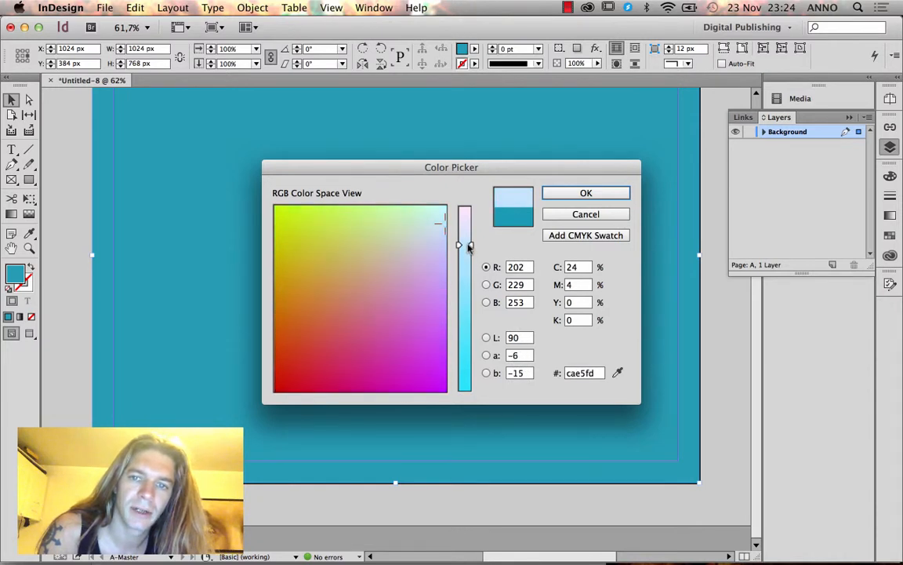
left_click(551, 193)
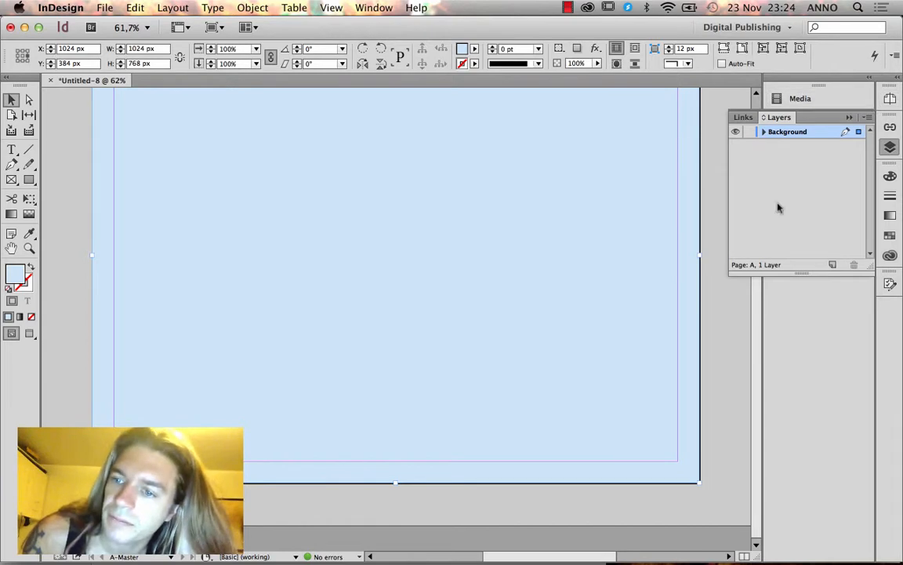
Go to page 1, relabel its 'Letter V' page size as 'Ipad H', and fit the page in view.
left_click(850, 118)
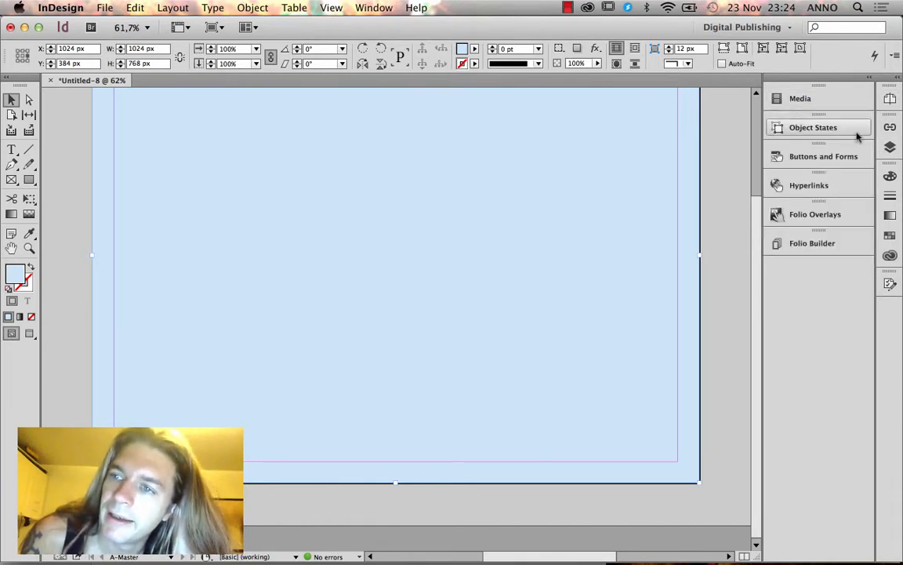
left_click(890, 97)
double_click(771, 179)
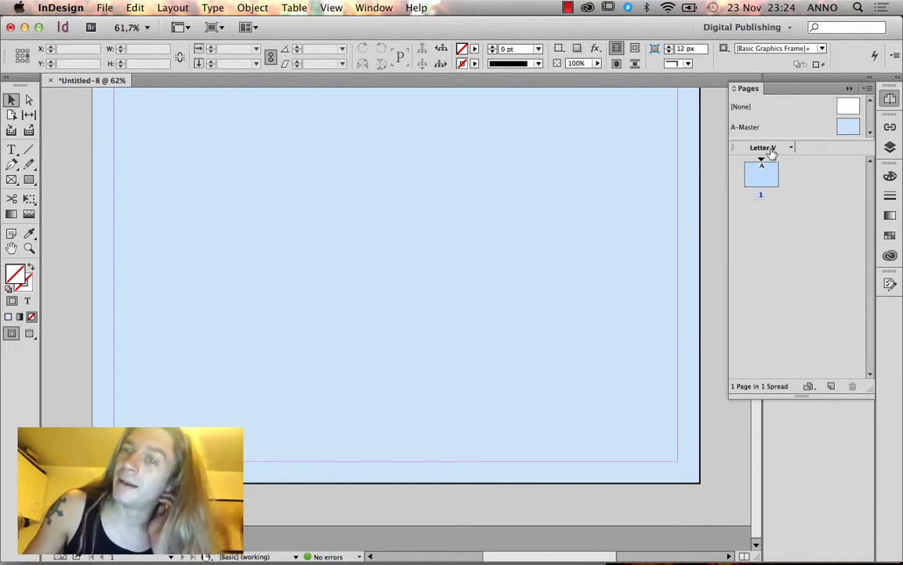
left_click(771, 149)
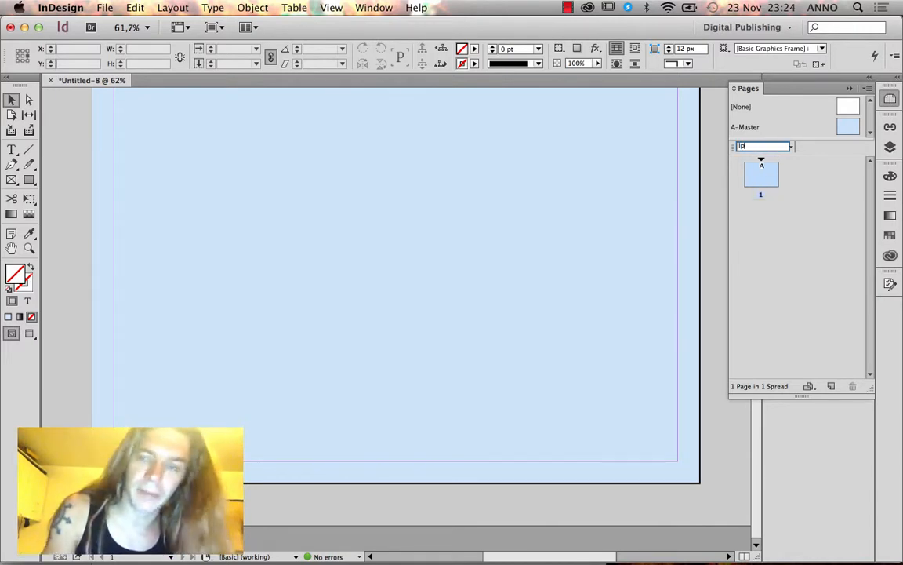
key("Return")
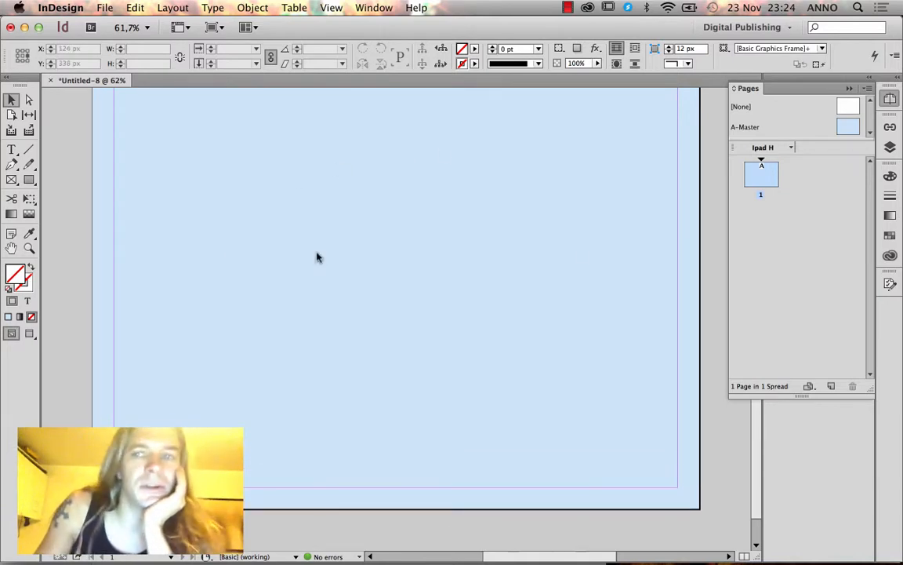
double_click(757, 182)
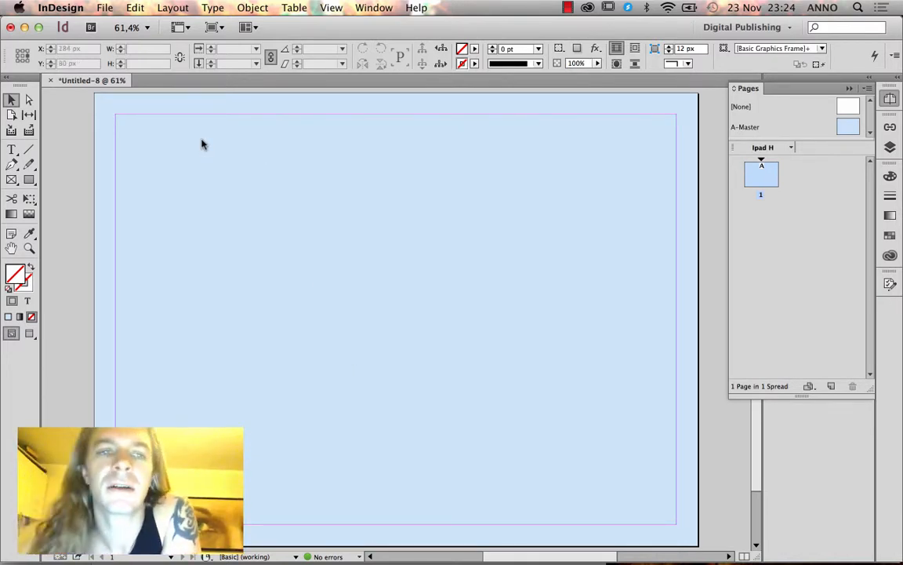
left_click(12, 149)
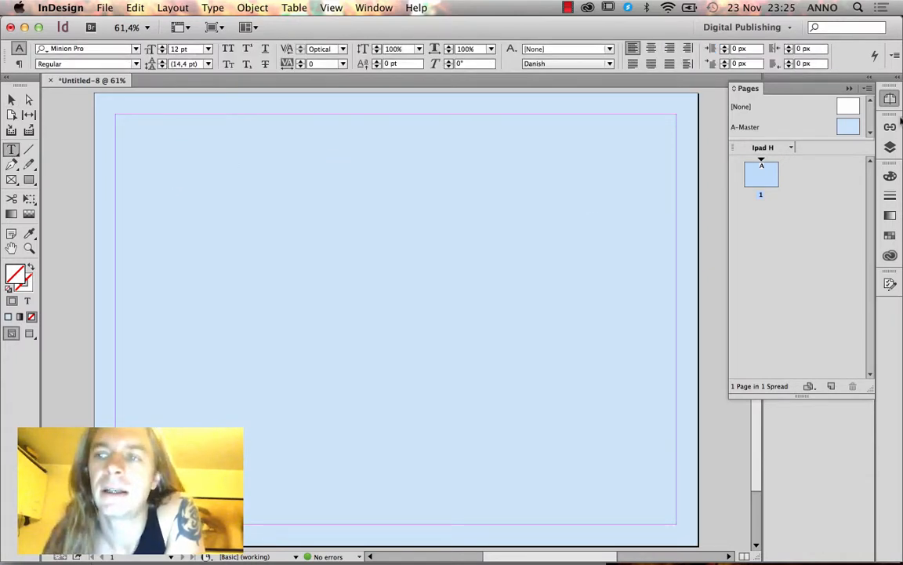
Add a layer named Text above Background and draw an empty text frame on page 1.
left_click(890, 146)
left_click(832, 264)
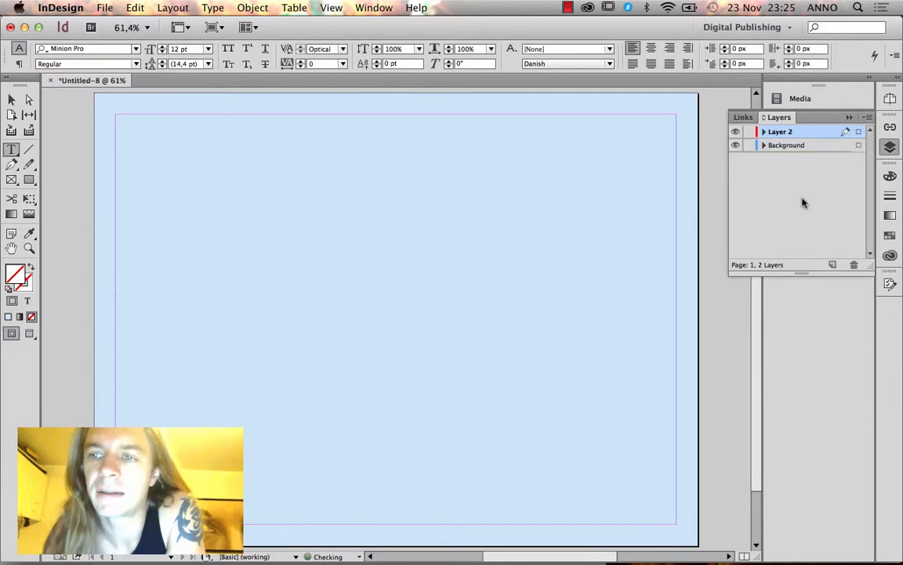
double_click(776, 133)
type("Tex")
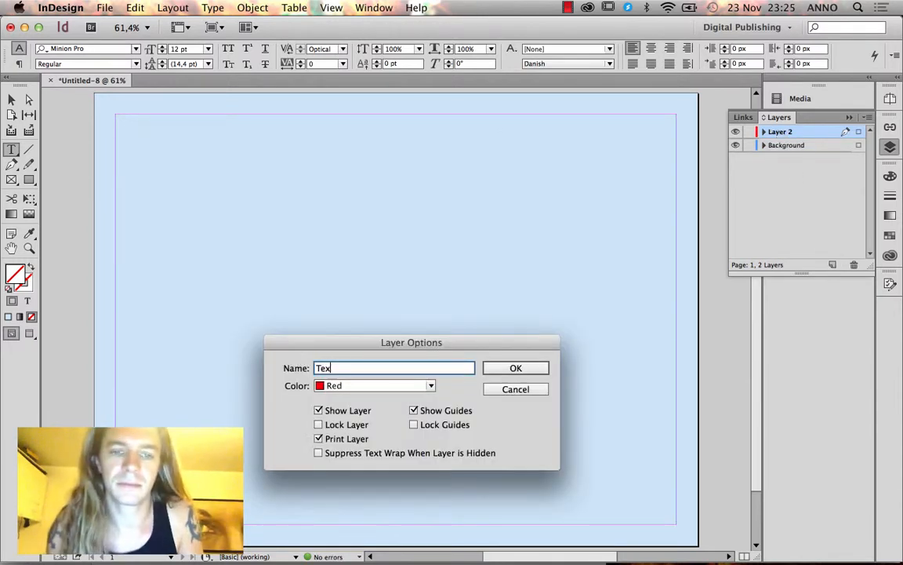
type("t")
key("Return")
left_click_drag(161, 126, 524, 396)
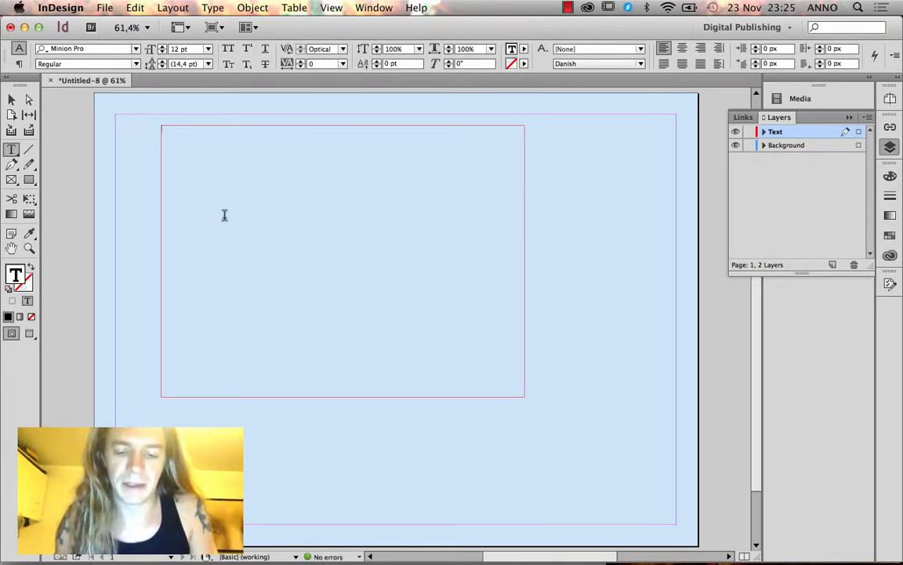
Type the lines Header, Subheader, Body Text, Alt Header, Alt Subheader, Alt Body Text into the frame.
type("HEAD")
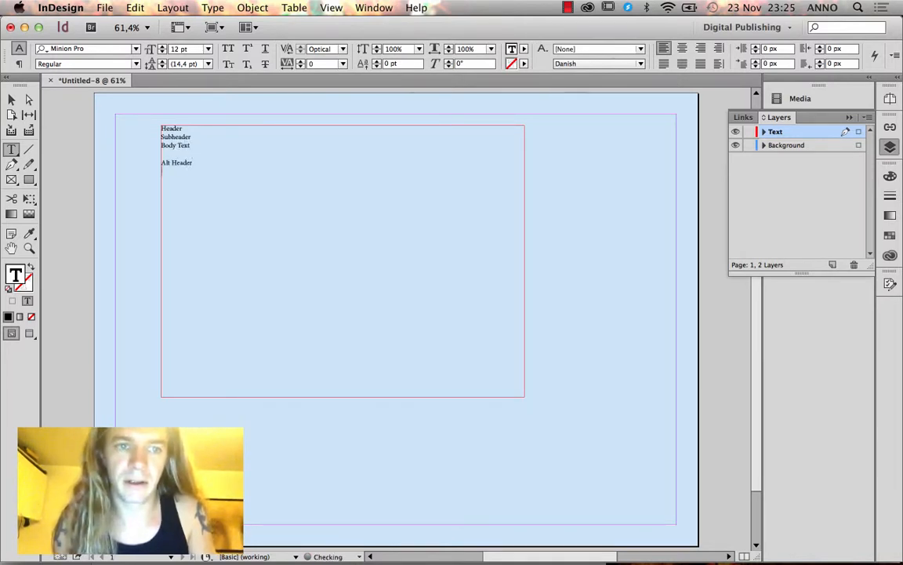
type("Subheader")
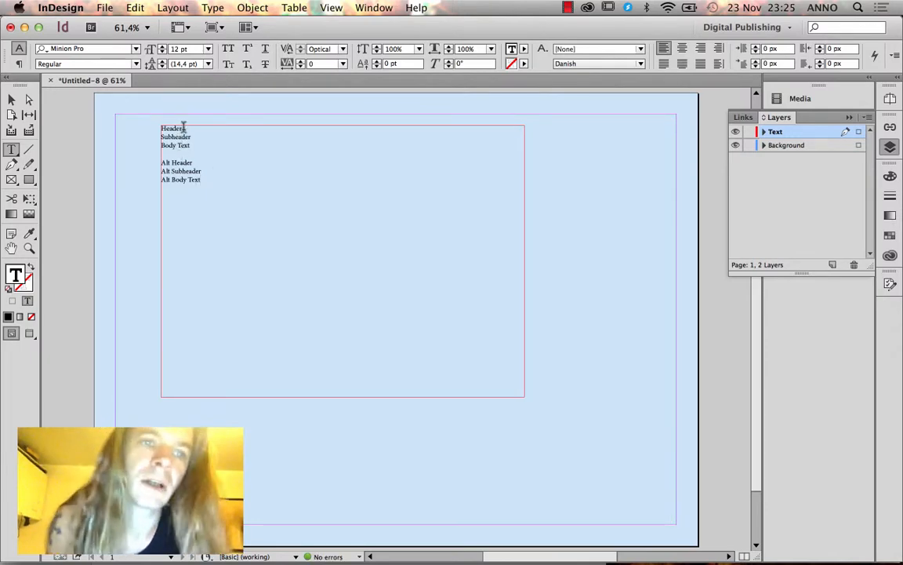
Set the Header line to Copperplate Regular at 60 pt.
left_click_drag(184, 126, 150, 127)
left_click(88, 51)
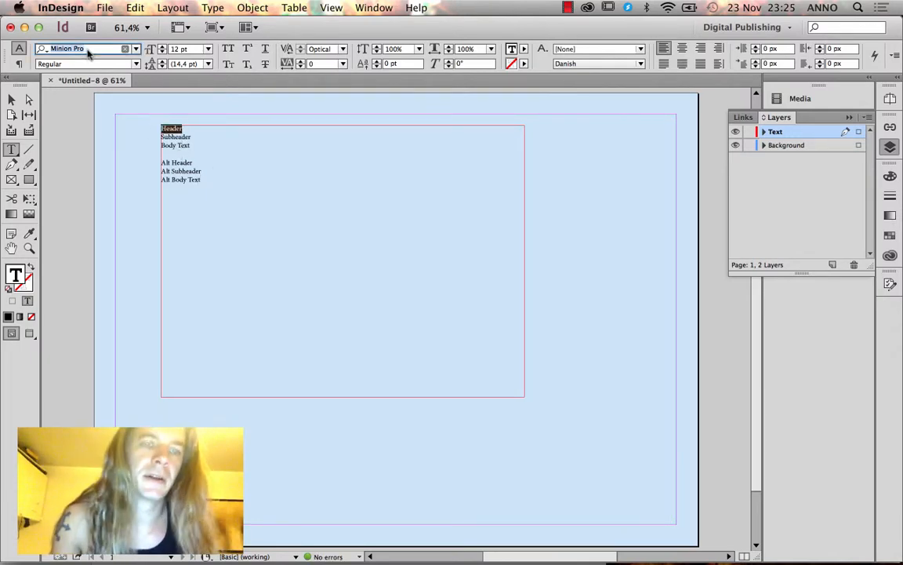
type("Copperp")
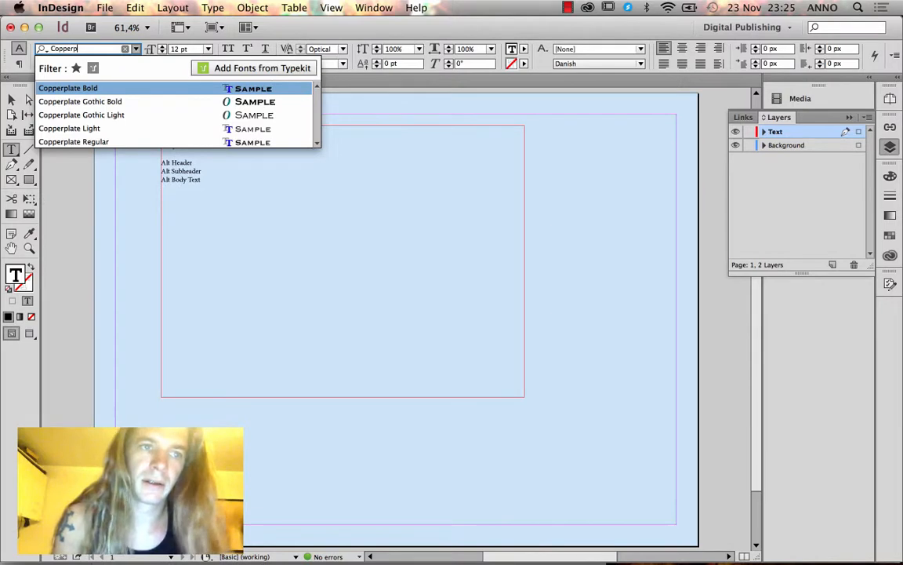
type("late")
left_click(89, 142)
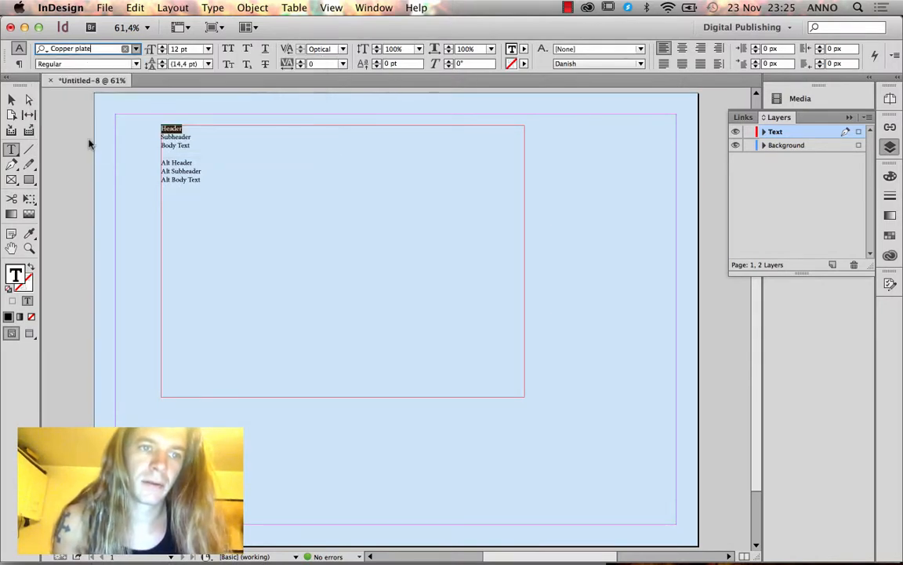
left_click(187, 49)
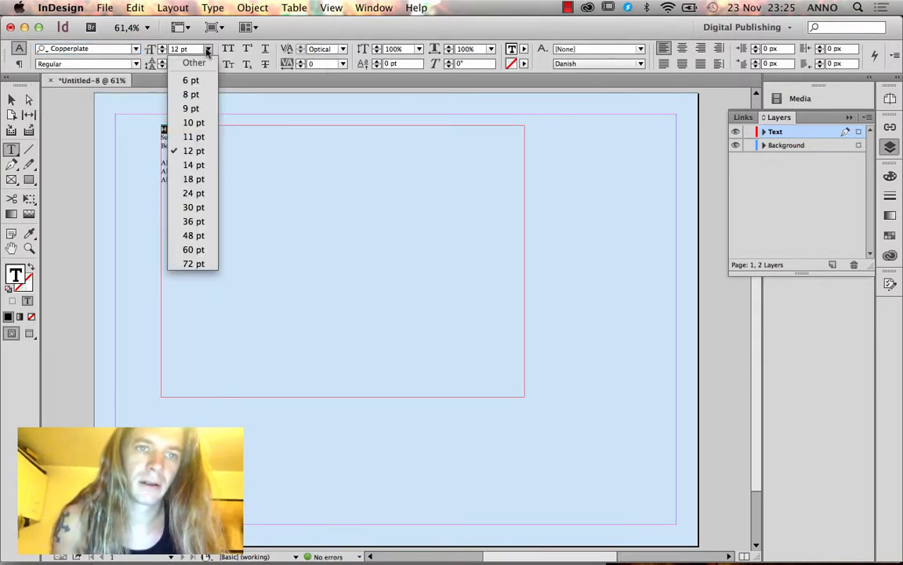
left_click(193, 222)
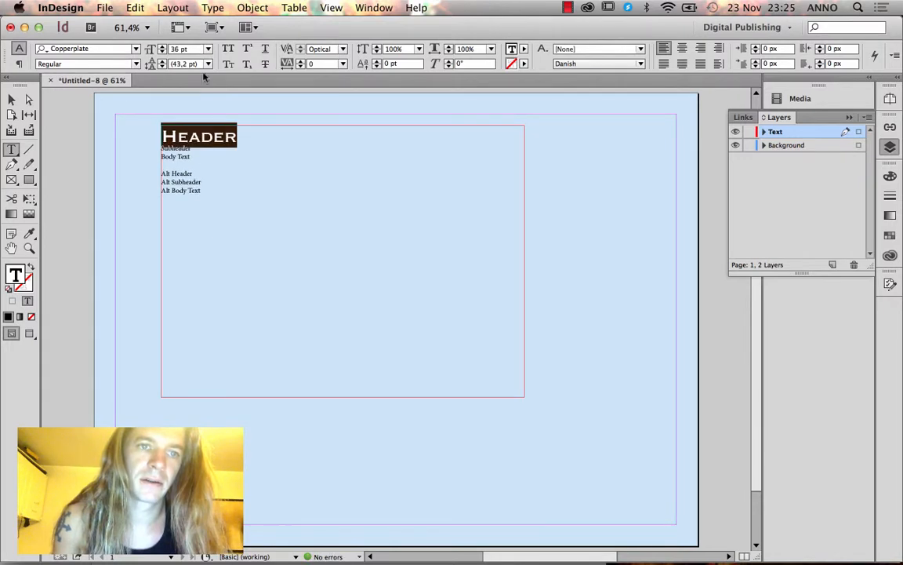
left_click(191, 48)
left_click(204, 251)
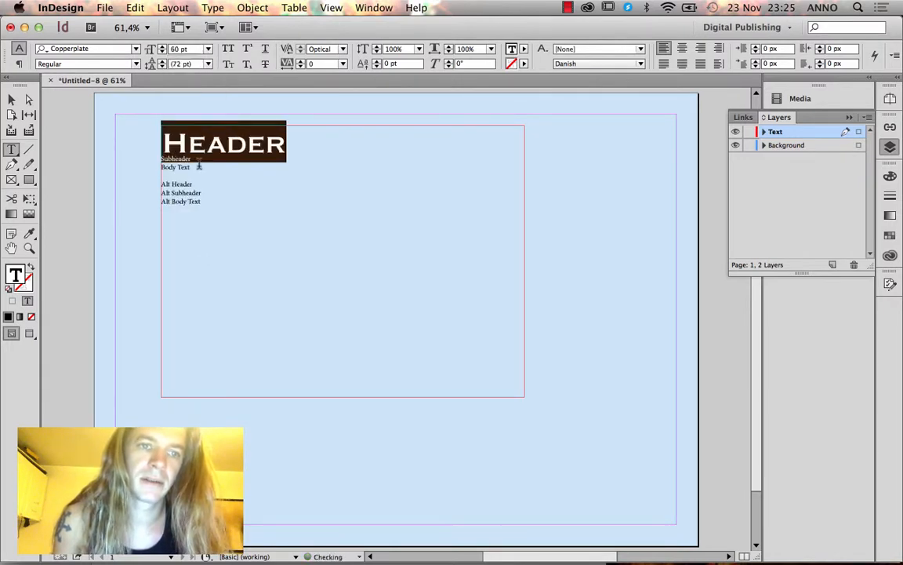
Set the Subheader line to Century Gothic Regular at 36 pt.
double_click(176, 158)
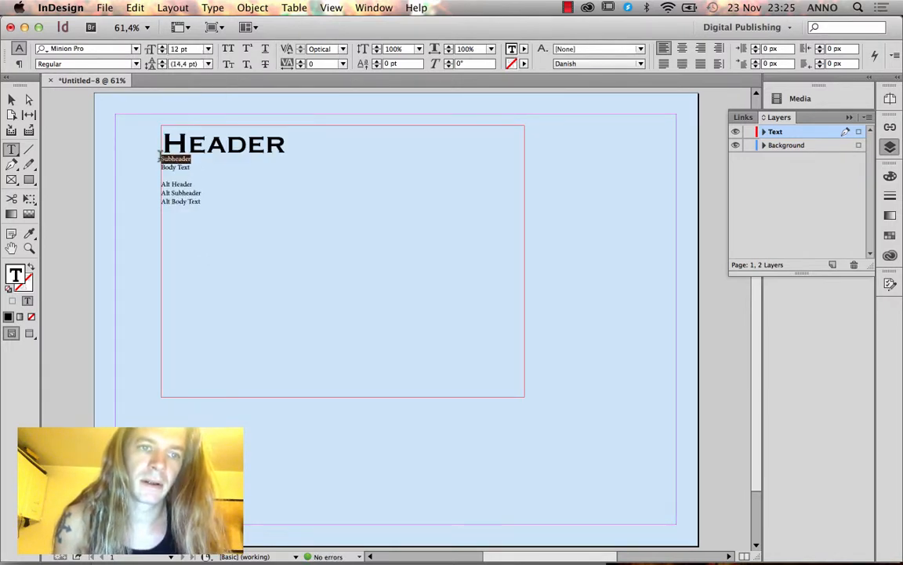
left_click(87, 50)
type("Century Goth")
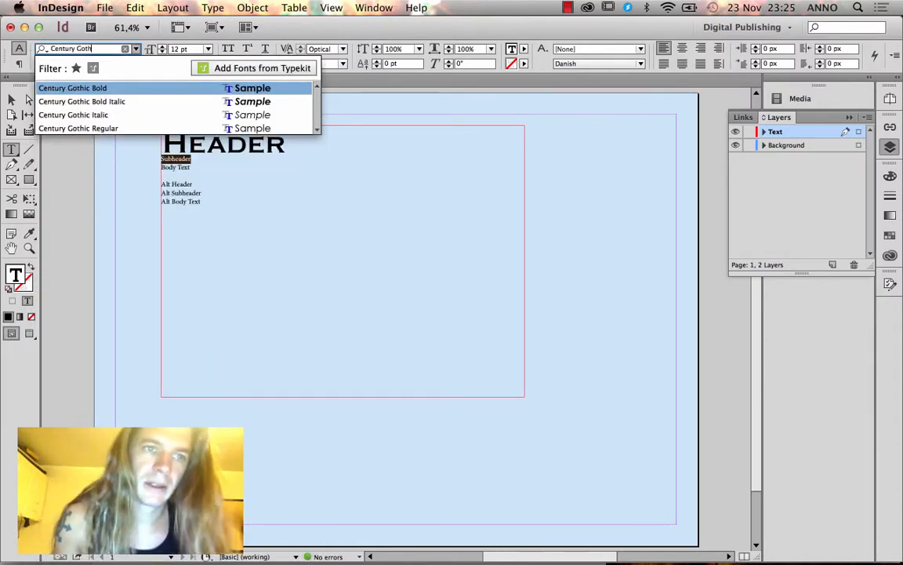
left_click(79, 127)
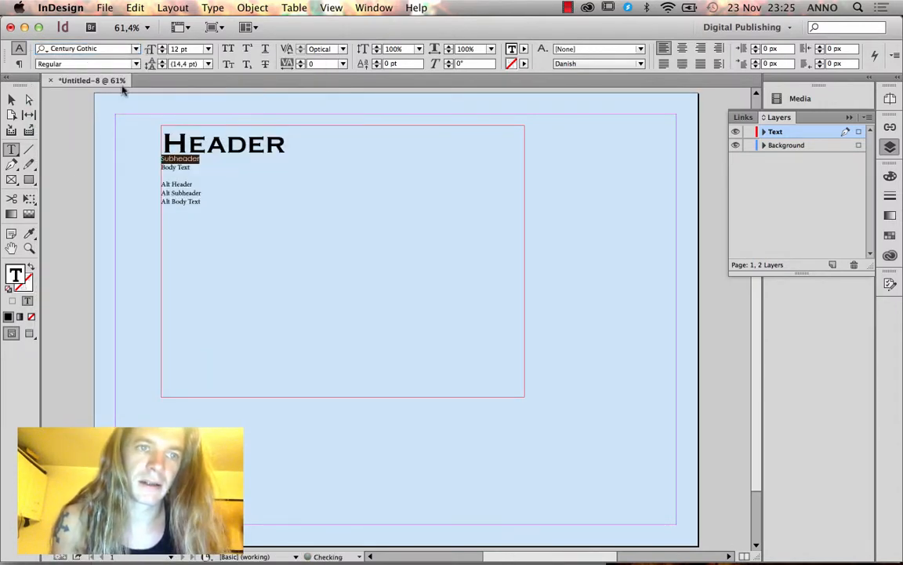
left_click(208, 48)
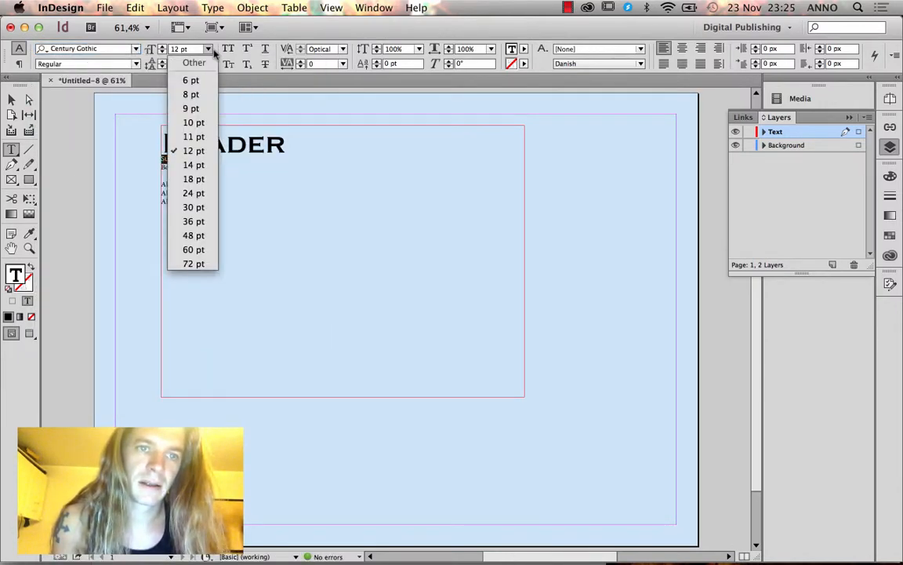
left_click(195, 221)
Set the Body Text line to Optima Regular at 24 pt.
double_click(185, 185)
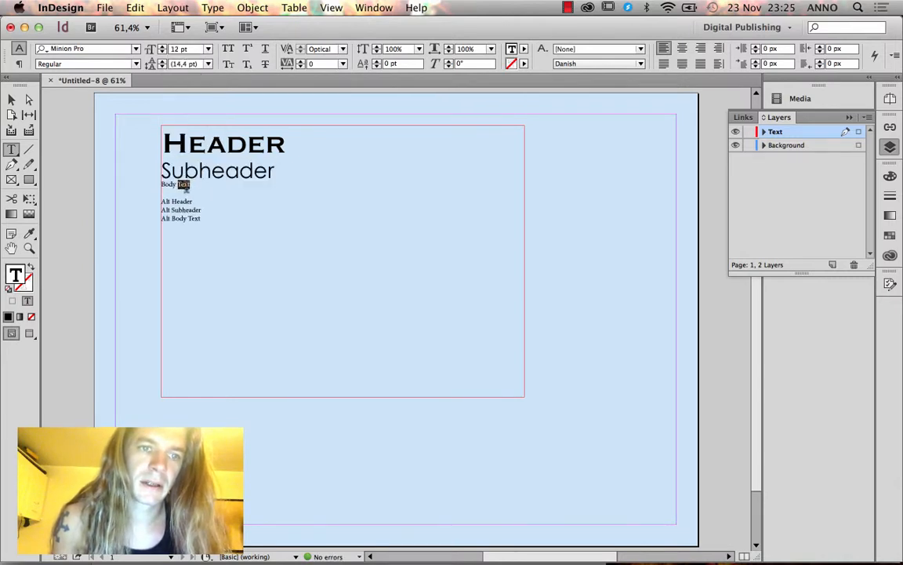
left_click_drag(189, 184, 153, 184)
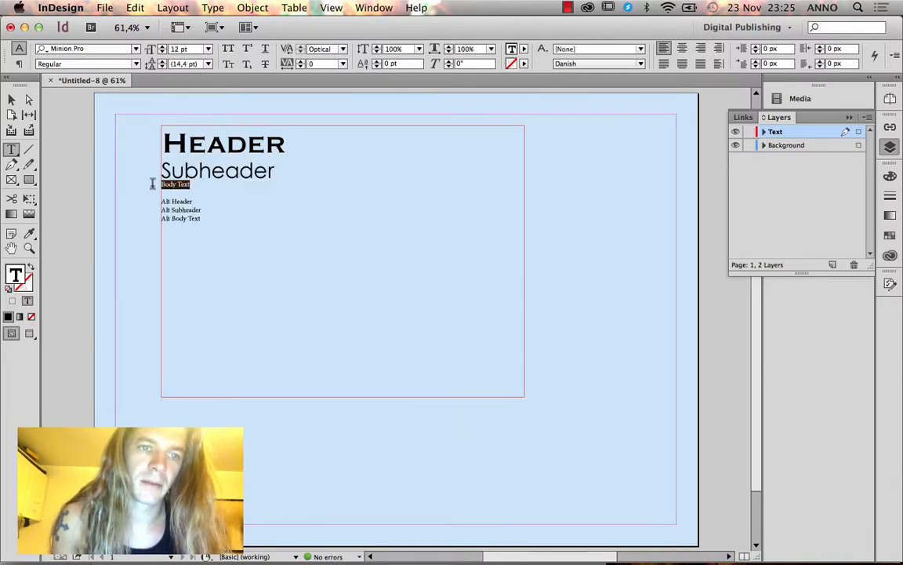
left_click(189, 49)
type("24")
key("Return")
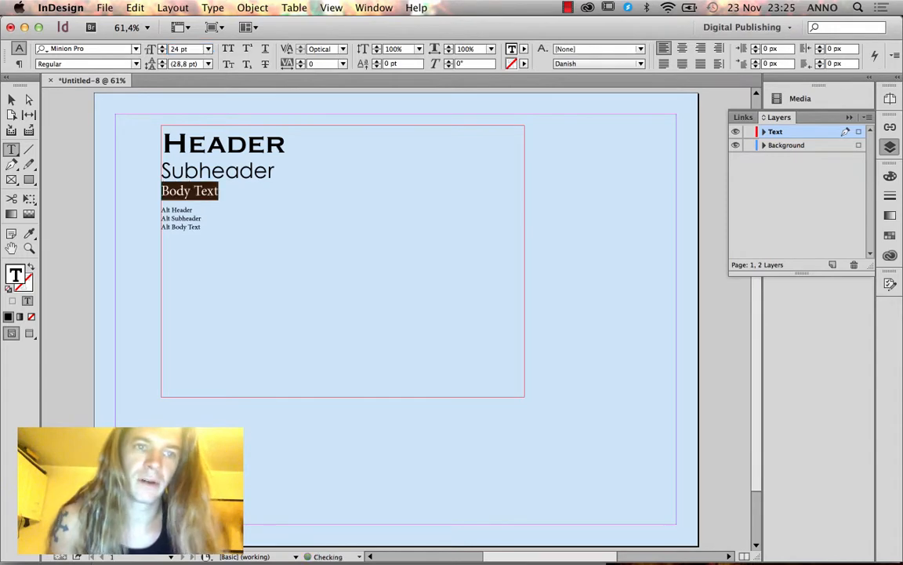
left_click(120, 49)
type("Optima")
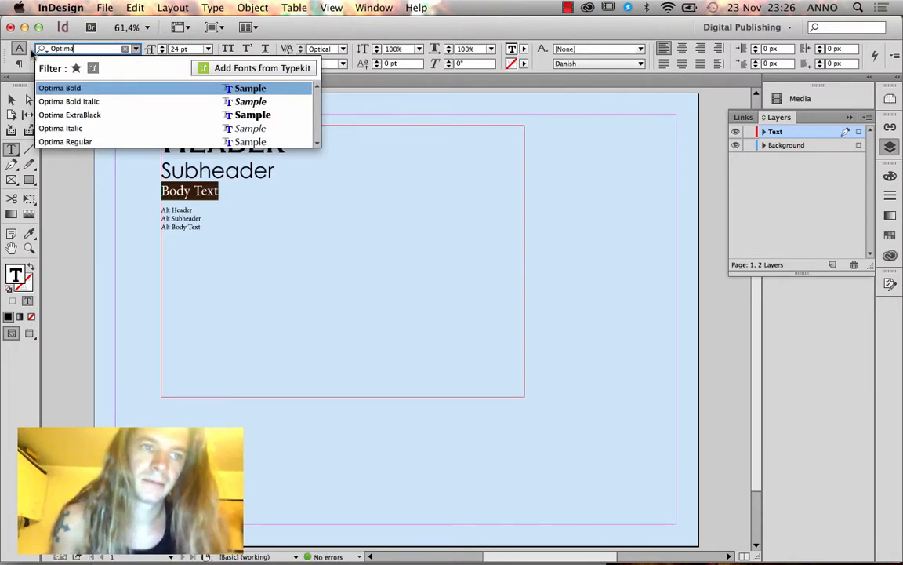
left_click(67, 142)
left_click(218, 201)
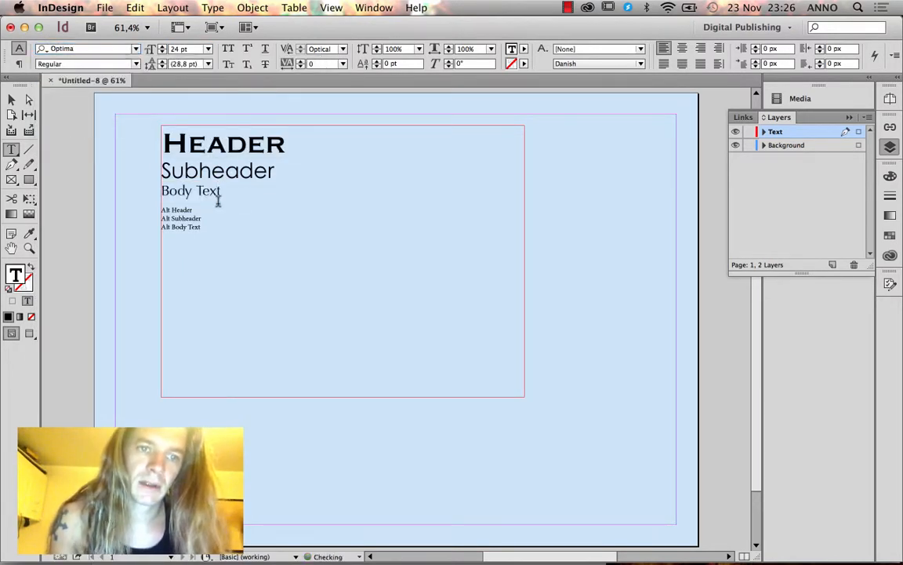
left_click(205, 210)
left_click_drag(196, 210, 153, 212)
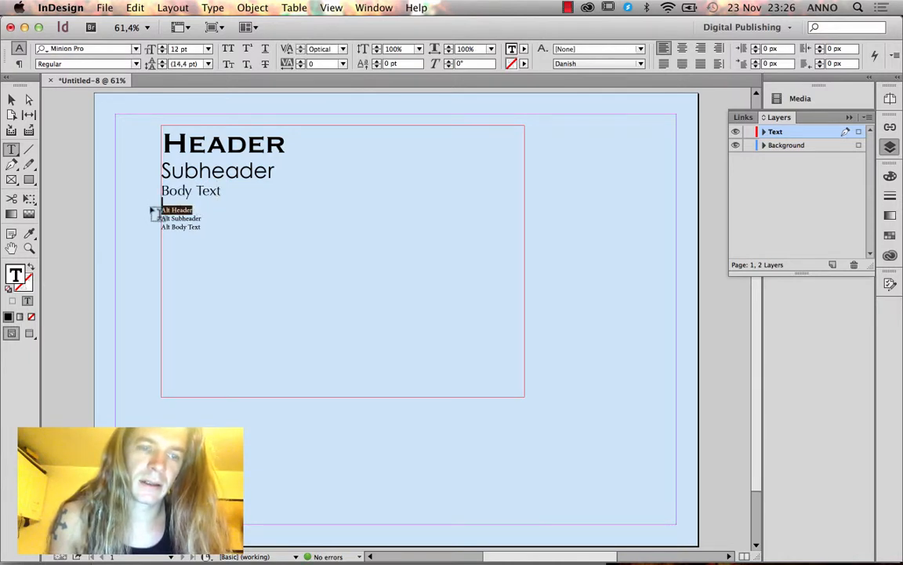
Set the Alt Header line to Helvetica Neue at 36 pt.
double_click(189, 210)
left_click(188, 210)
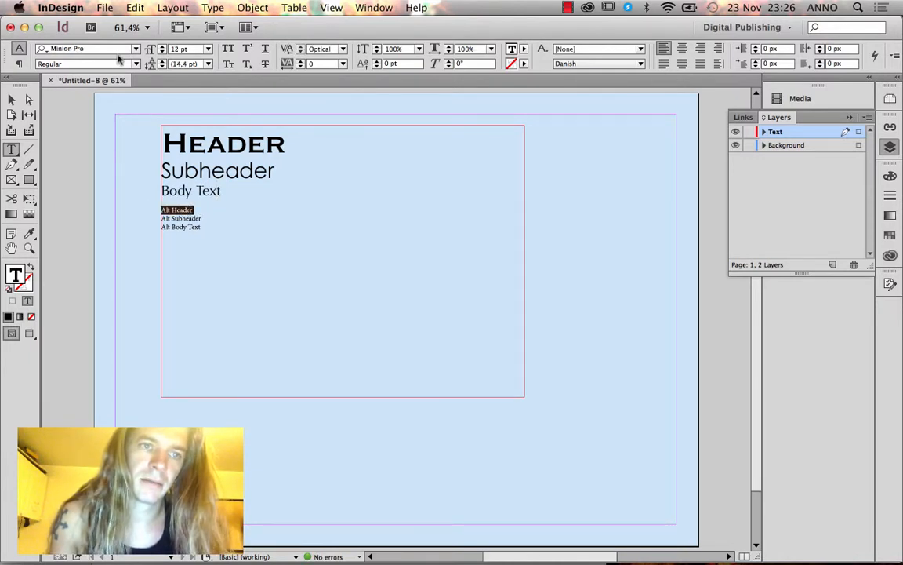
left_click(46, 48)
type("Helvet")
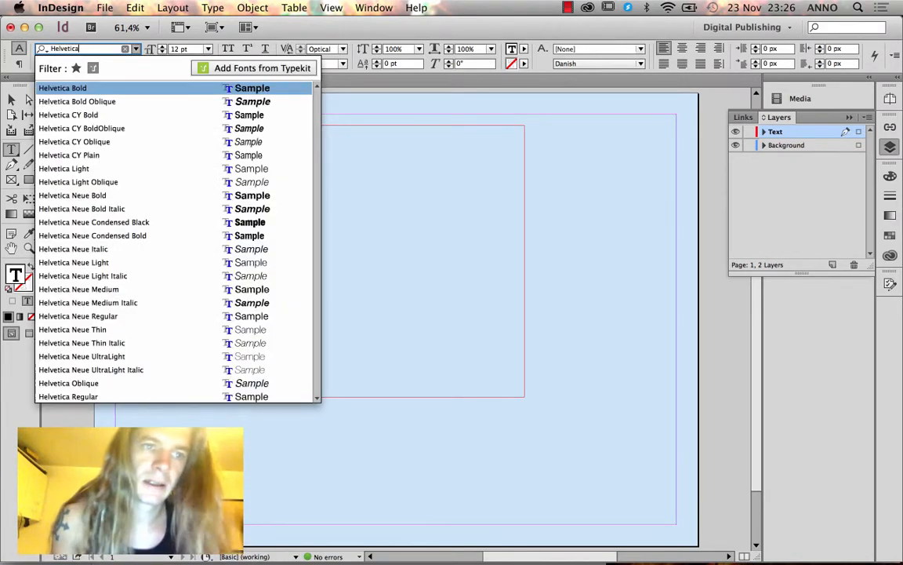
type("ica")
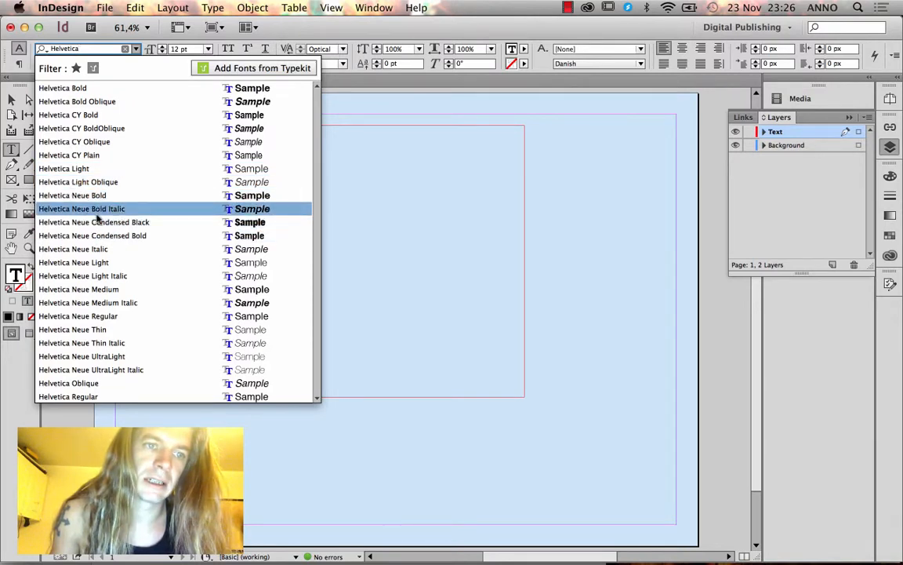
left_click(95, 292)
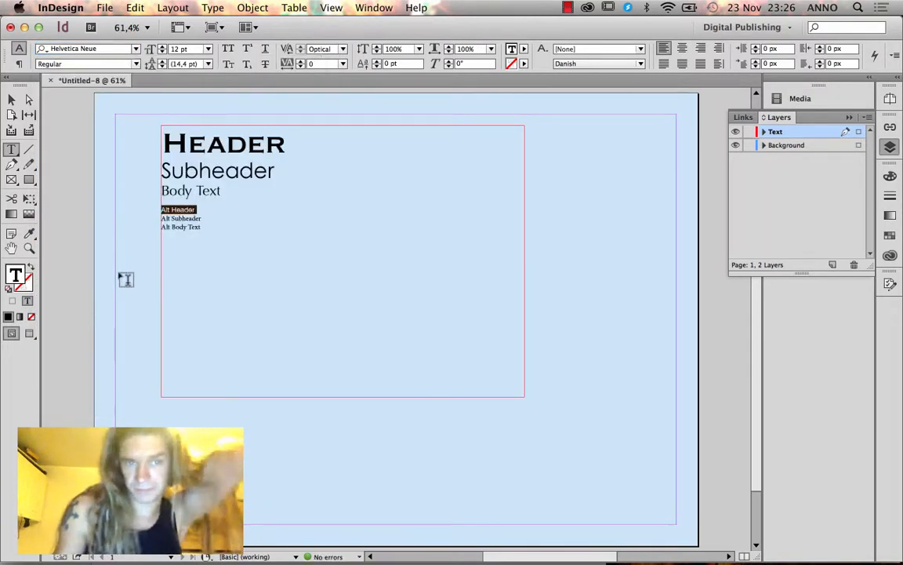
left_click(208, 48)
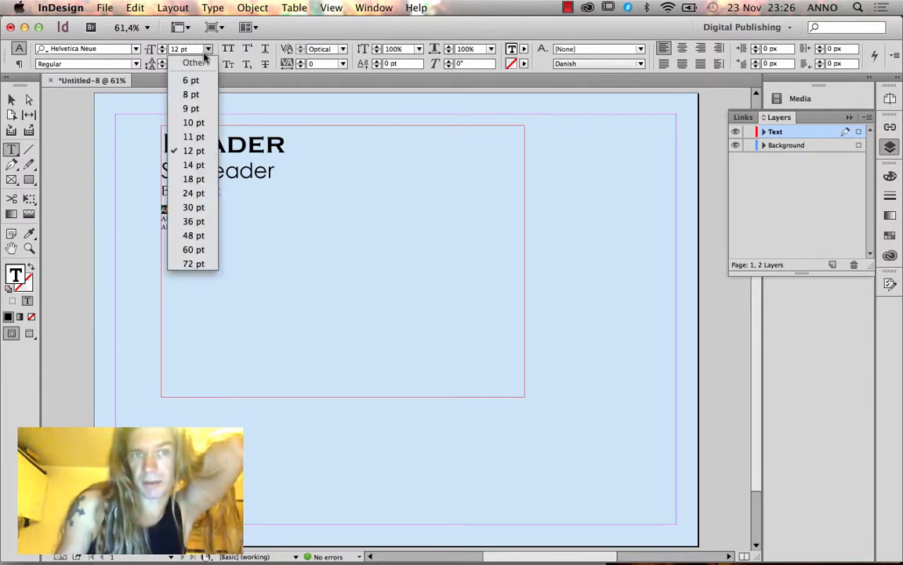
left_click(199, 235)
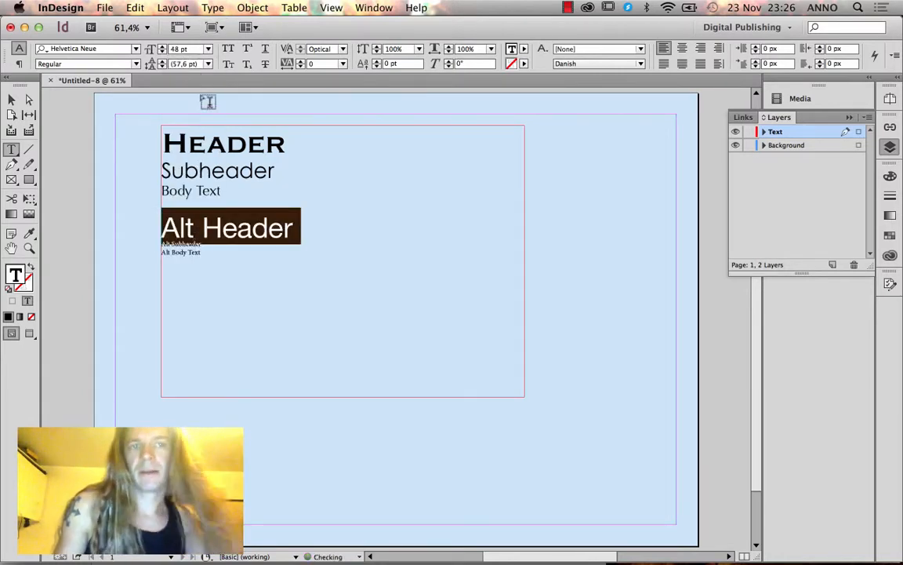
left_click(208, 50)
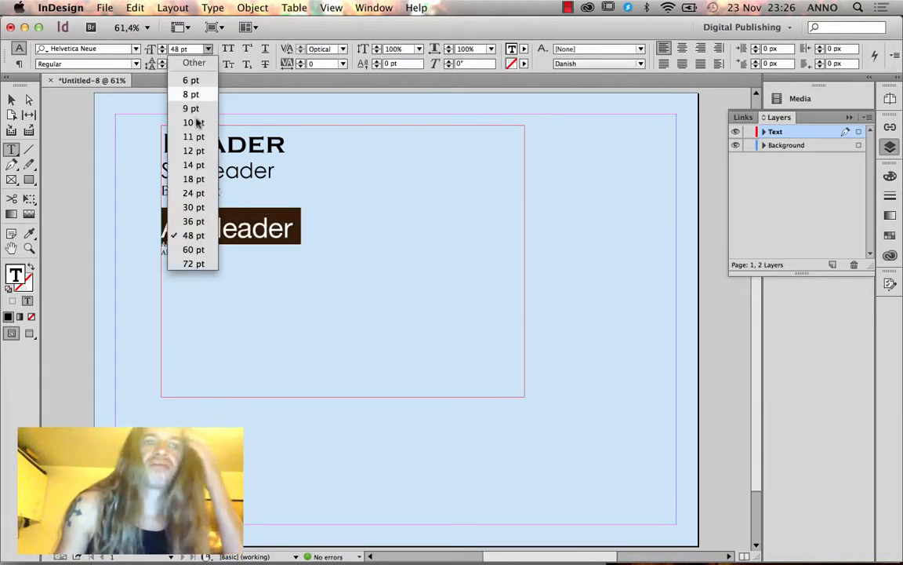
left_click(194, 222)
Set the Alt Subheader line to Myriad Pro Regular at 20 pt.
left_click(202, 235)
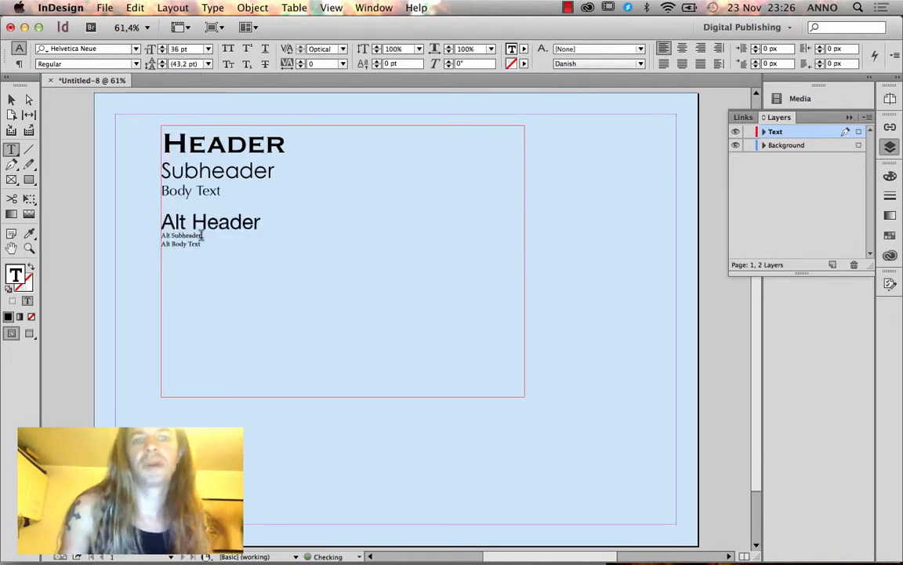
left_click_drag(202, 235, 154, 235)
left_click(86, 49)
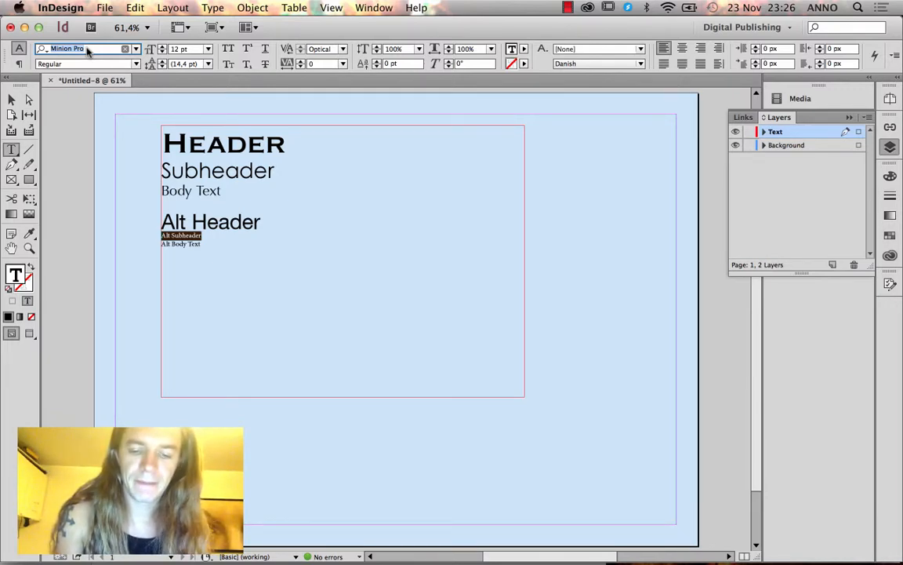
type("Myriad")
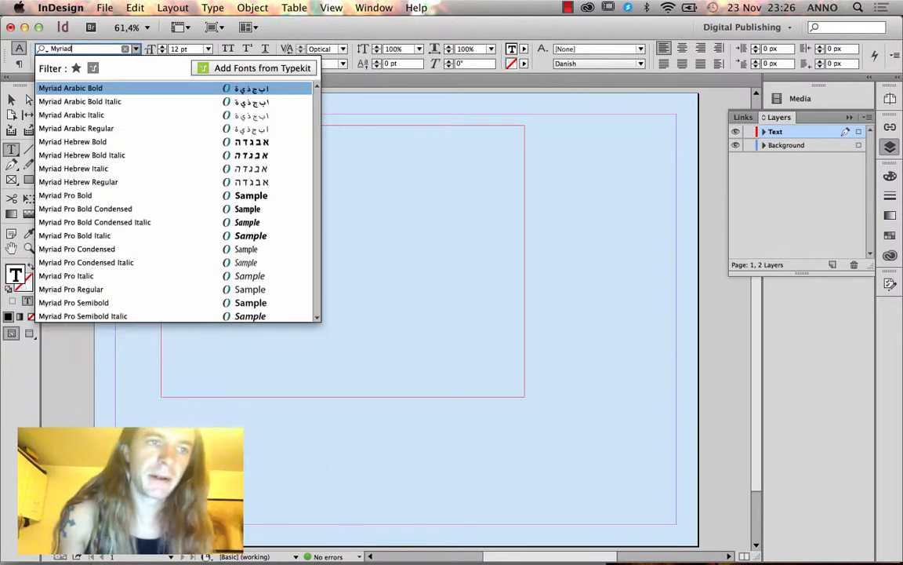
type(" pro")
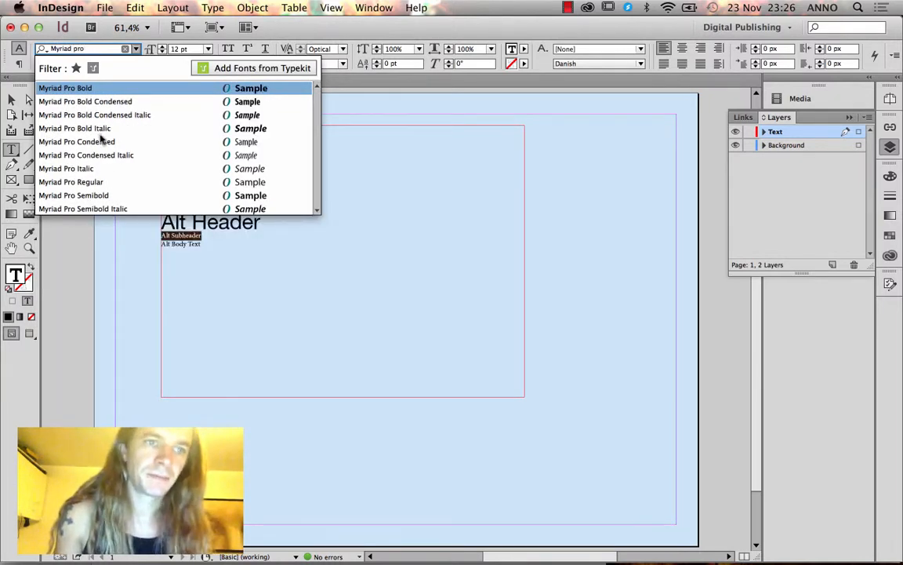
left_click(87, 185)
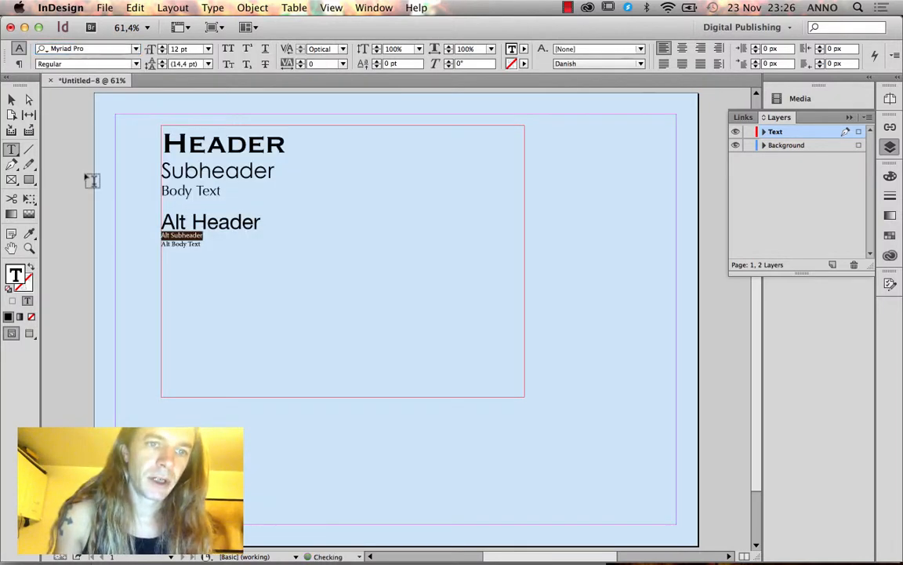
left_click(187, 49)
left_click(193, 193)
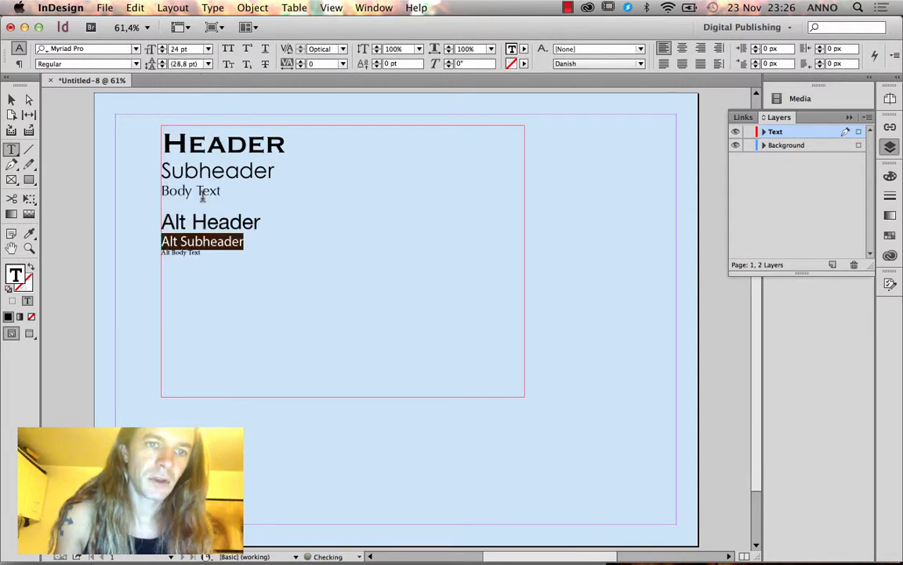
left_click(188, 49)
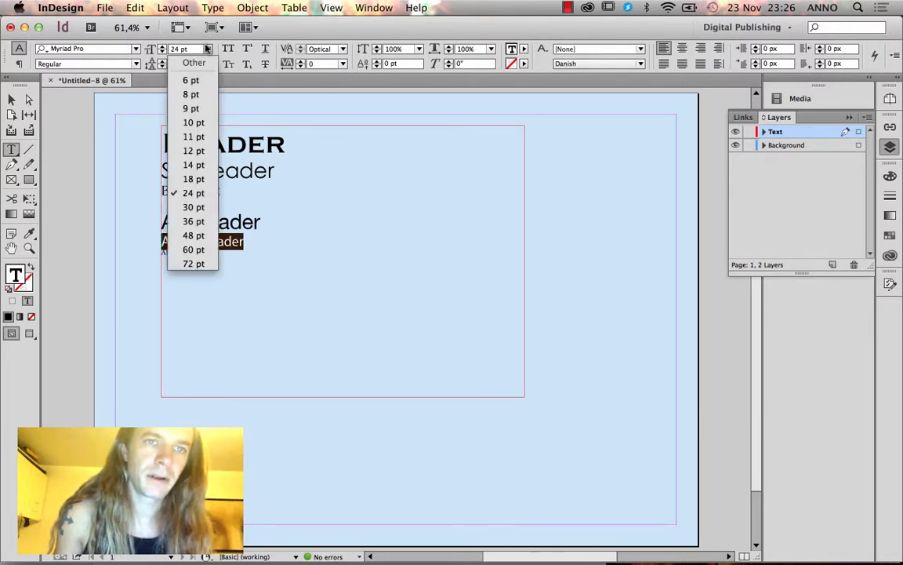
left_click(189, 37)
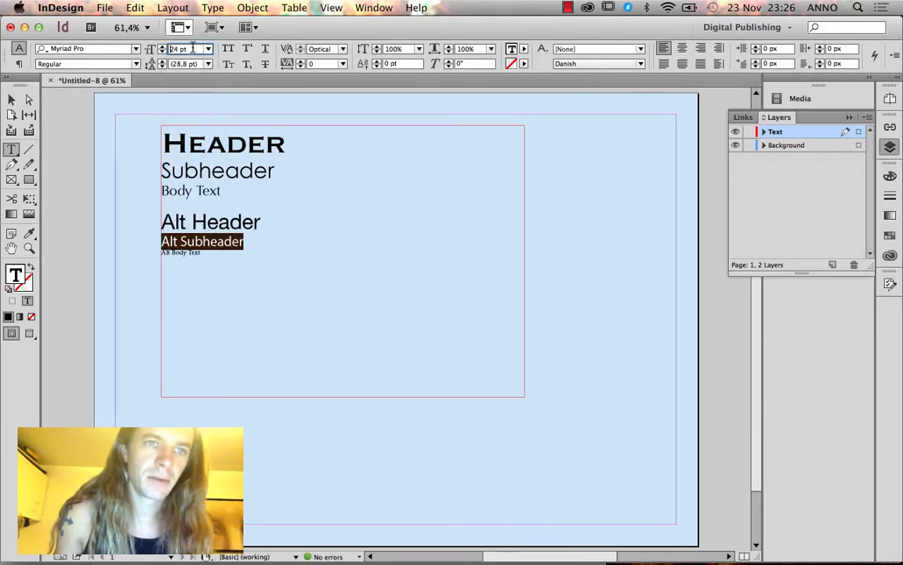
key("Return")
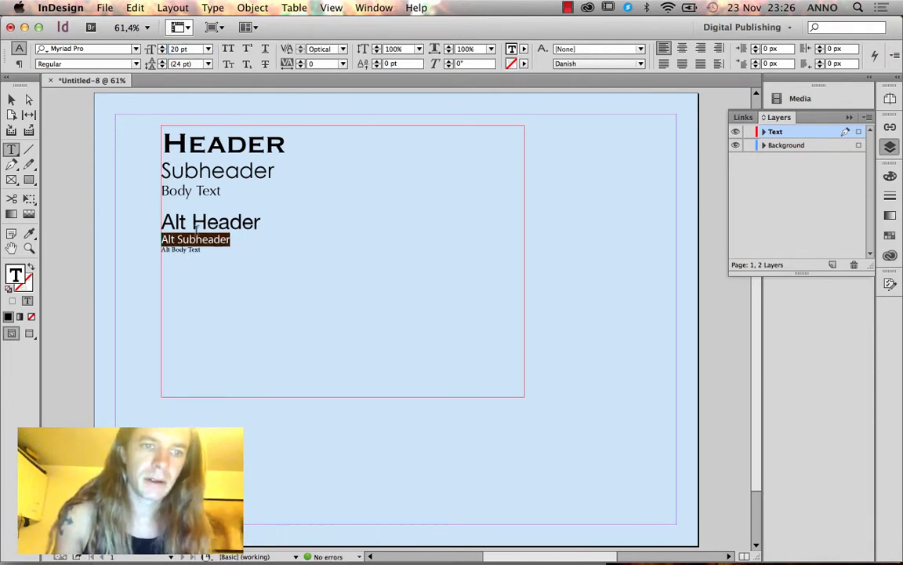
Set the Alt Body Text line to Gill Sans Regular at 14 pt.
left_click(202, 250)
left_click_drag(203, 250, 157, 248)
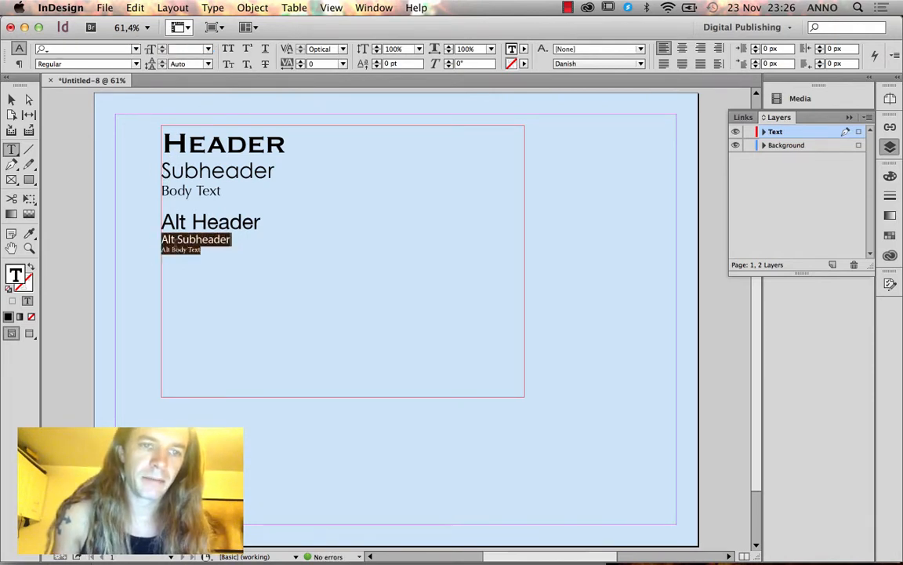
triple_click(180, 248)
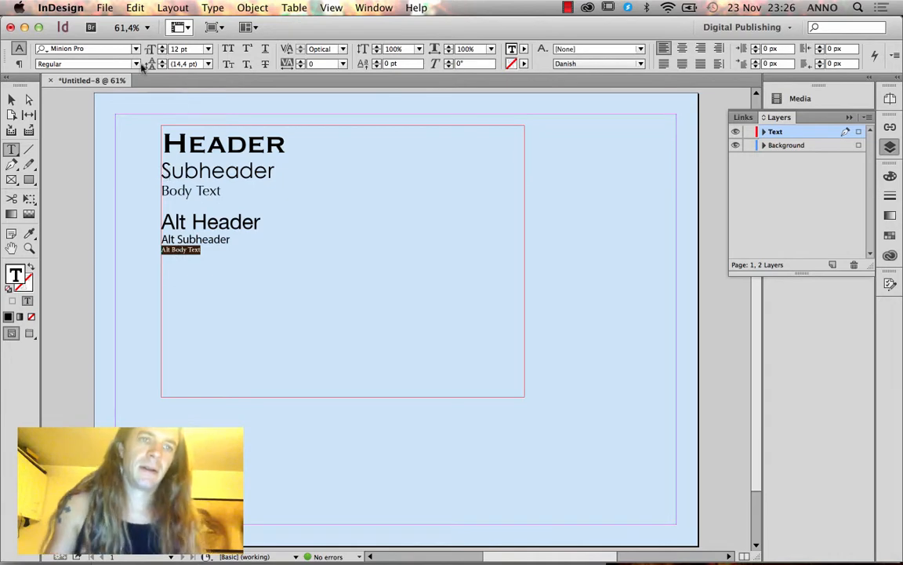
left_click(99, 48)
type("Gill")
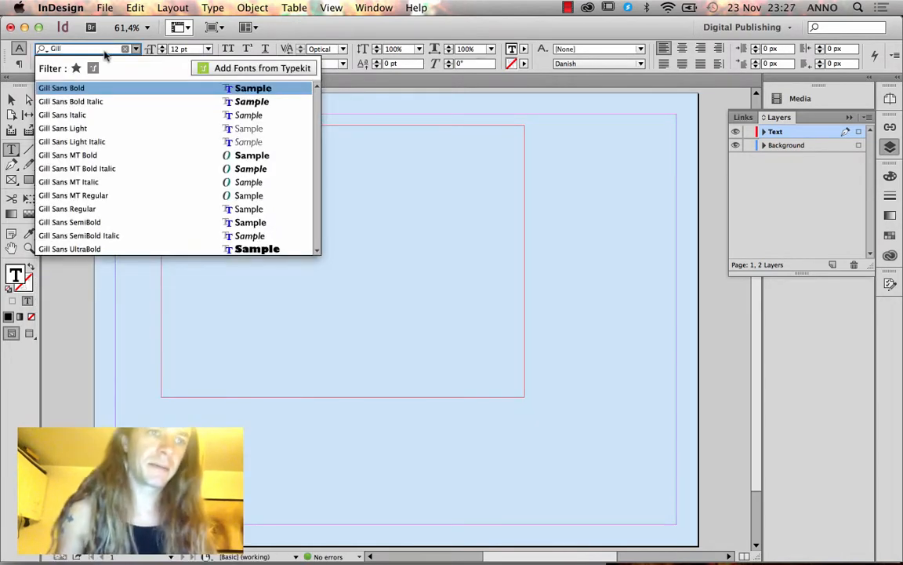
left_click(87, 208)
left_click(208, 48)
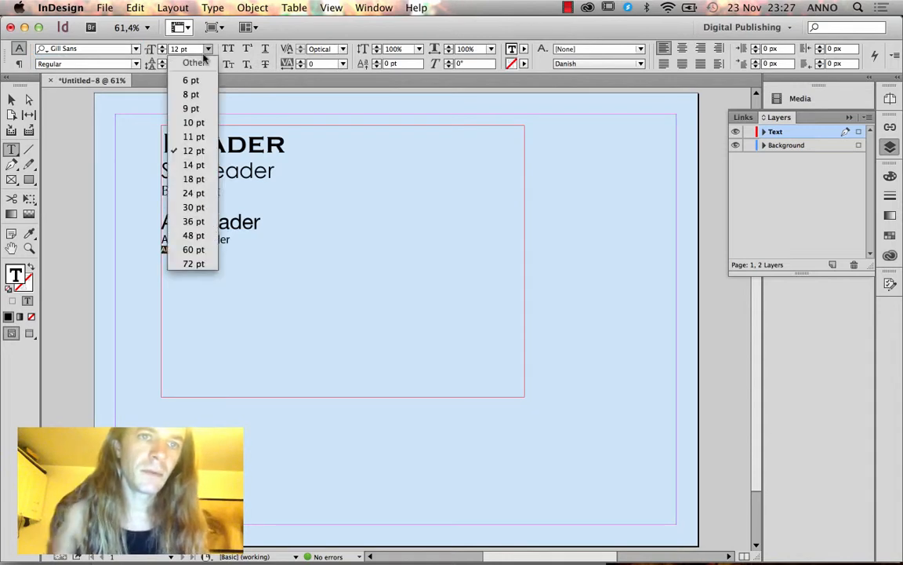
left_click(189, 176)
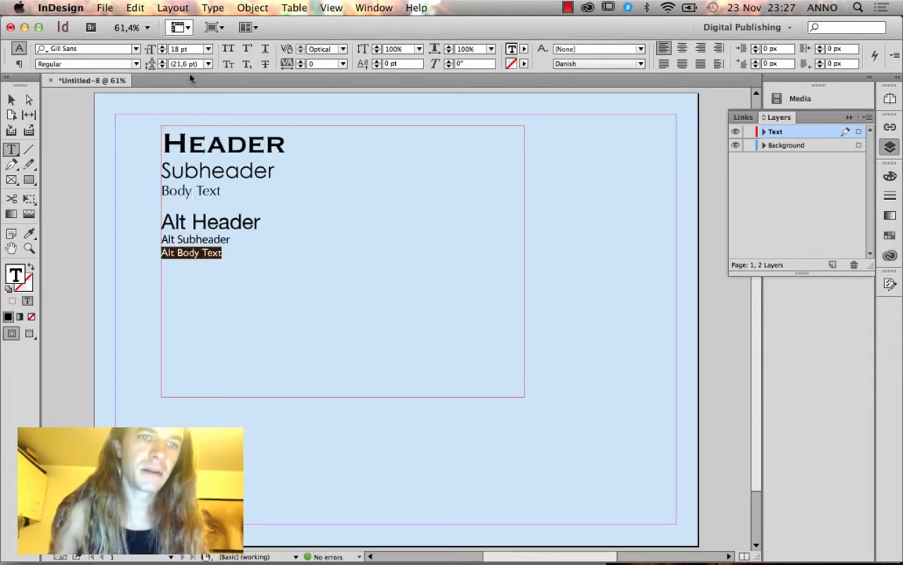
left_click(208, 49)
left_click(195, 163)
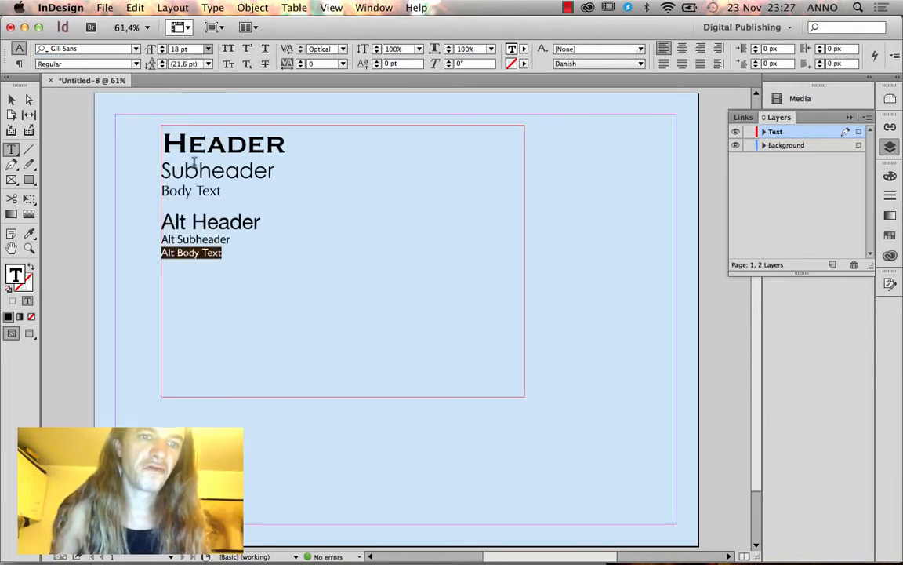
left_click(208, 250)
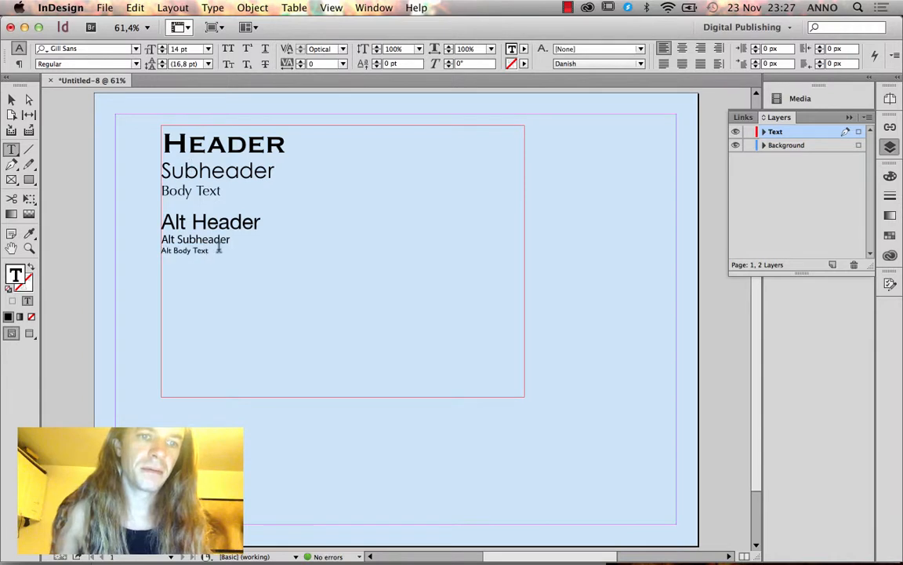
double_click(215, 153)
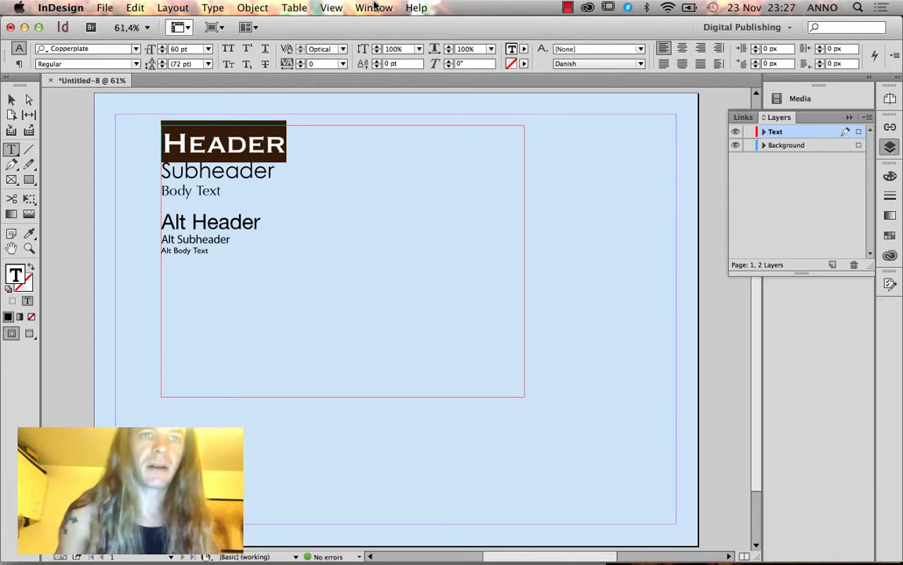
Dock the Paragraph Styles panel and create a Header paragraph style from the Header line.
left_click(213, 7)
mouse_move(260, 270)
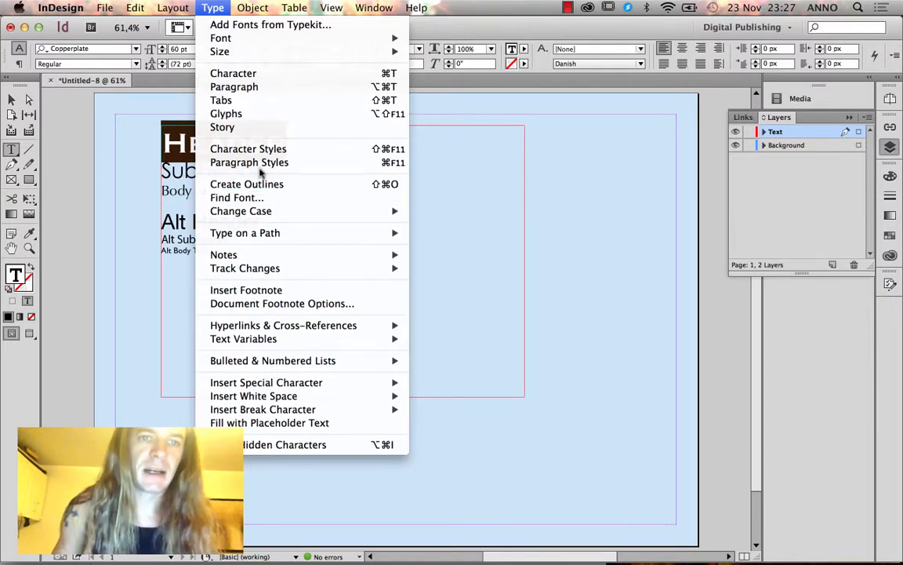
left_click(237, 160)
left_click_drag(418, 235, 888, 333)
left_click(889, 333)
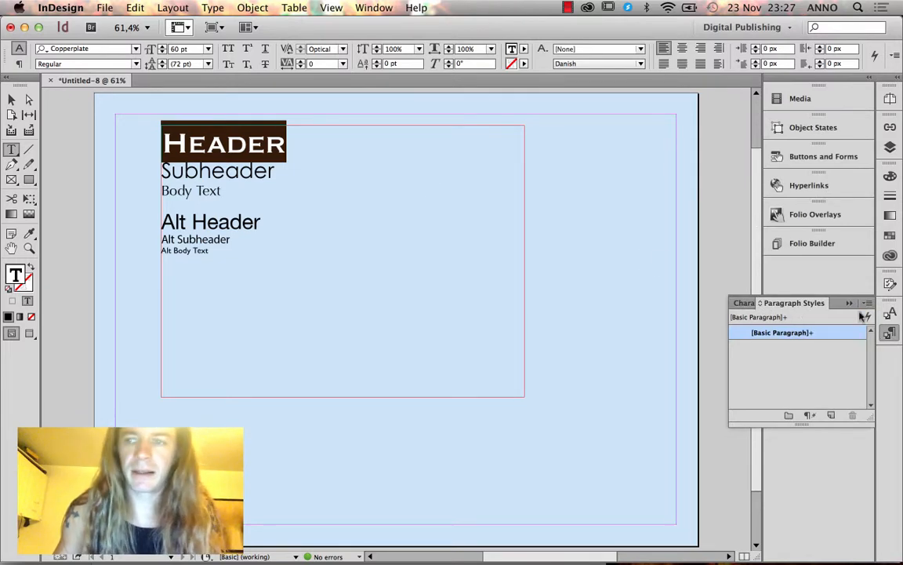
right_click(776, 297)
left_click(702, 233)
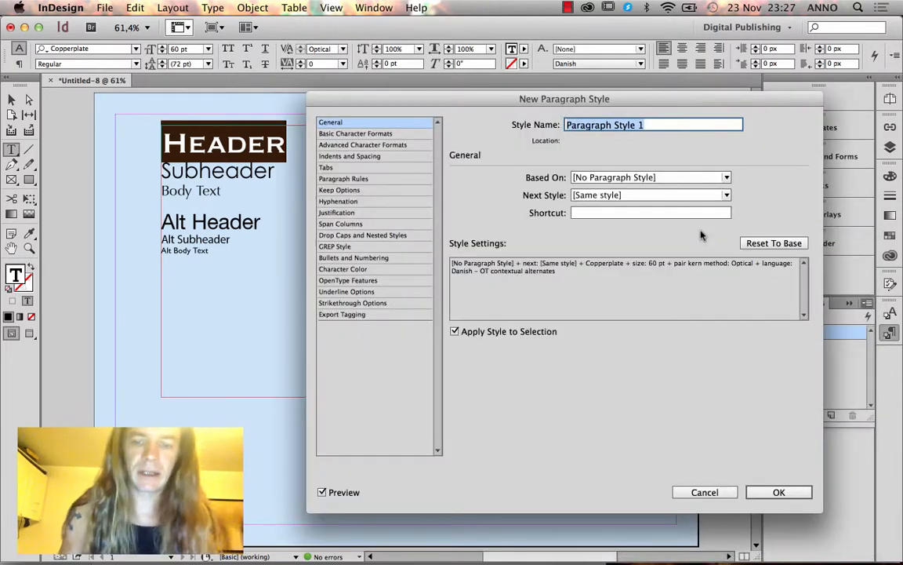
type("Header")
left_click(777, 492)
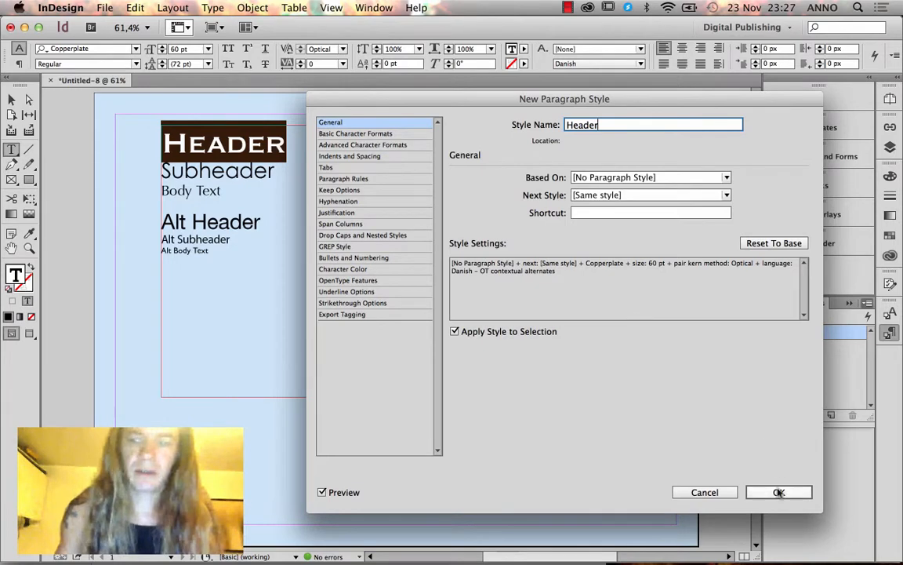
Create Subheader and Body Text paragraph styles from their styled lines.
double_click(224, 161)
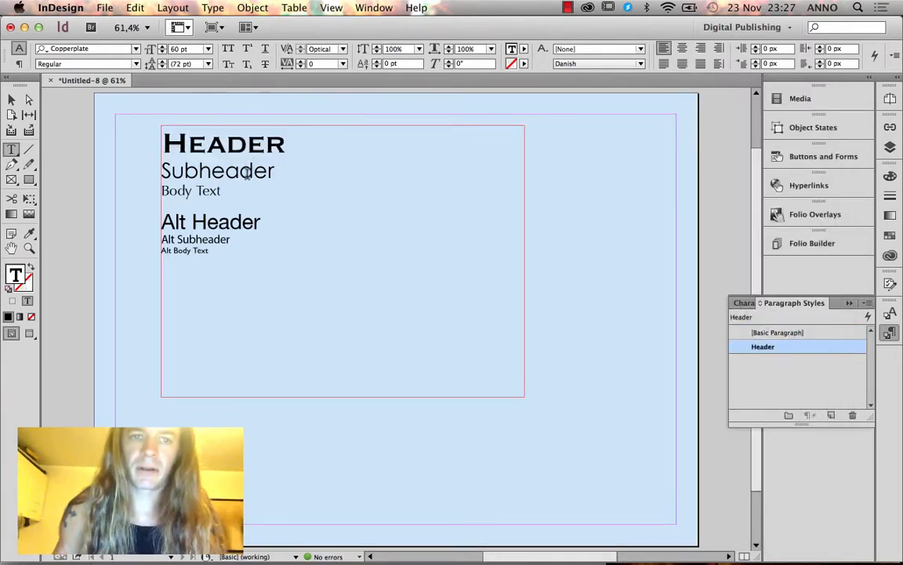
left_click(867, 303)
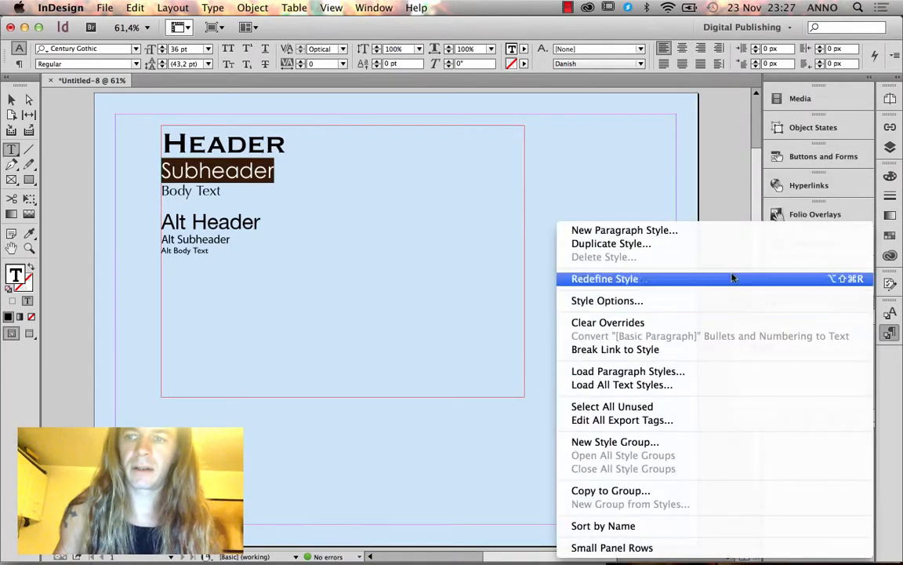
left_click(688, 231)
type("Subheader")
key("Return")
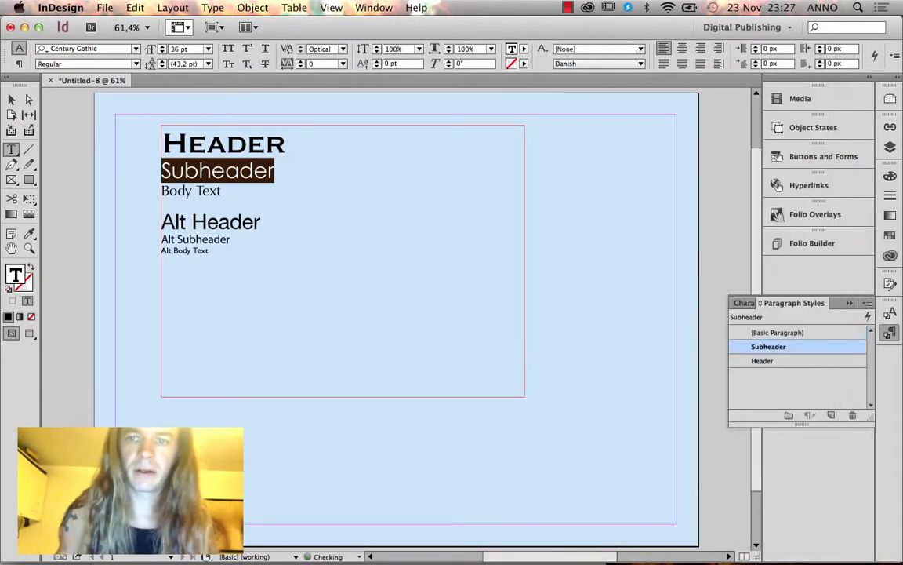
left_click(195, 196)
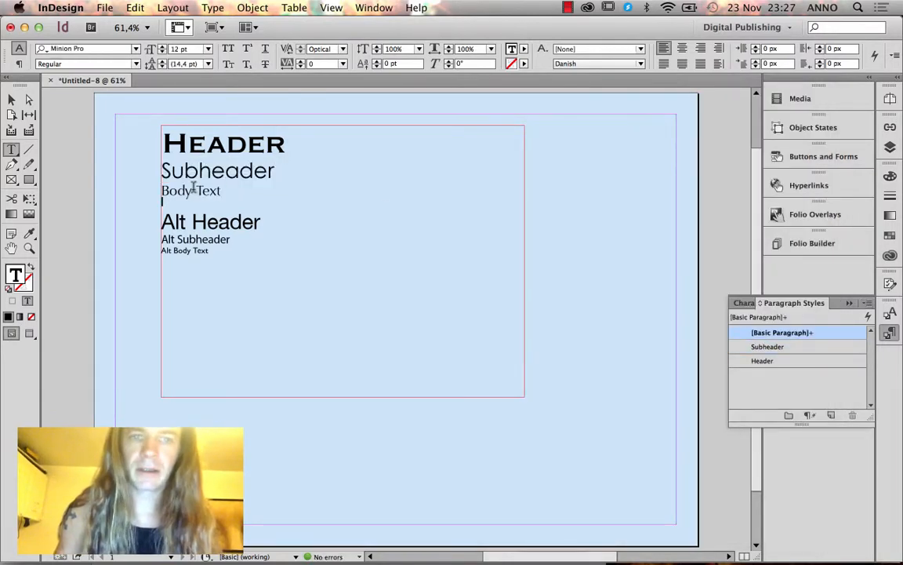
left_click_drag(162, 191, 255, 197)
left_click(867, 304)
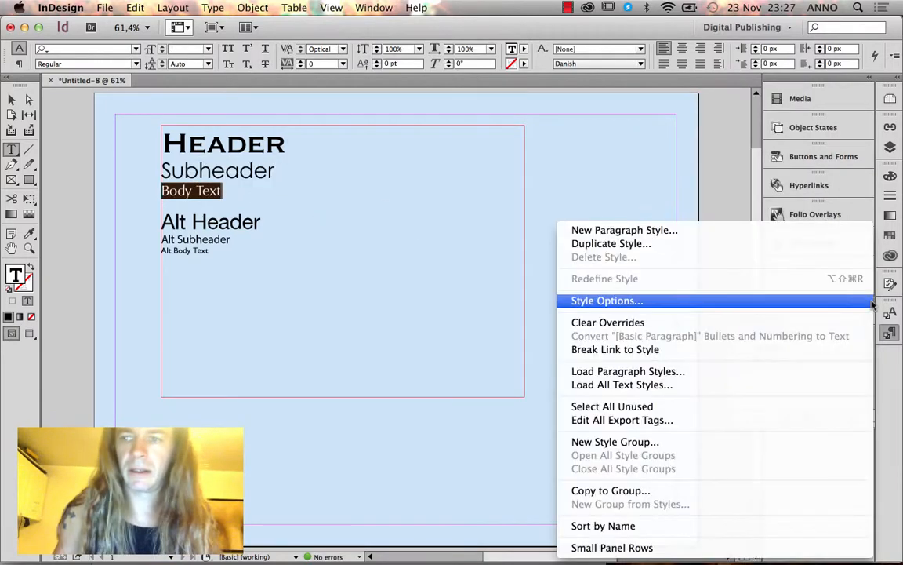
left_click(697, 231)
type("Body ")
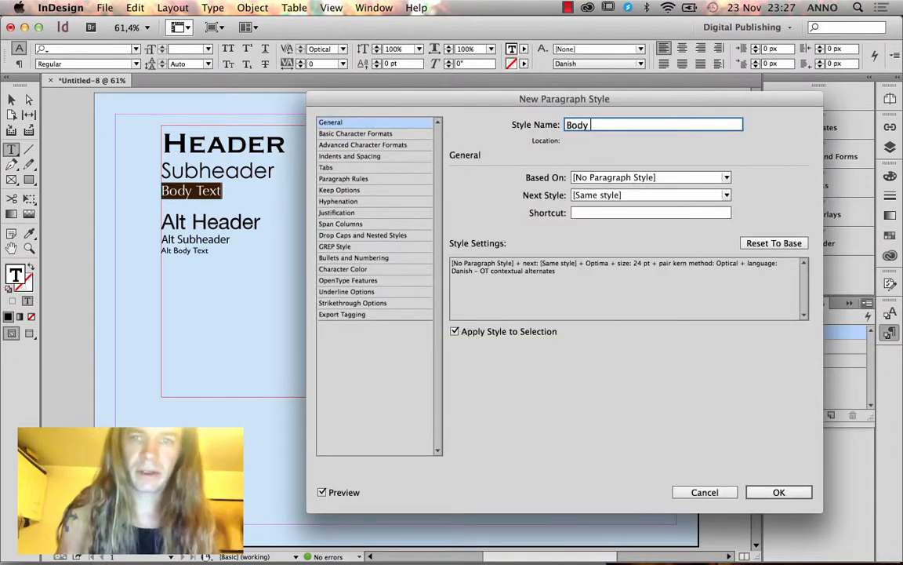
type("Text")
key("Return")
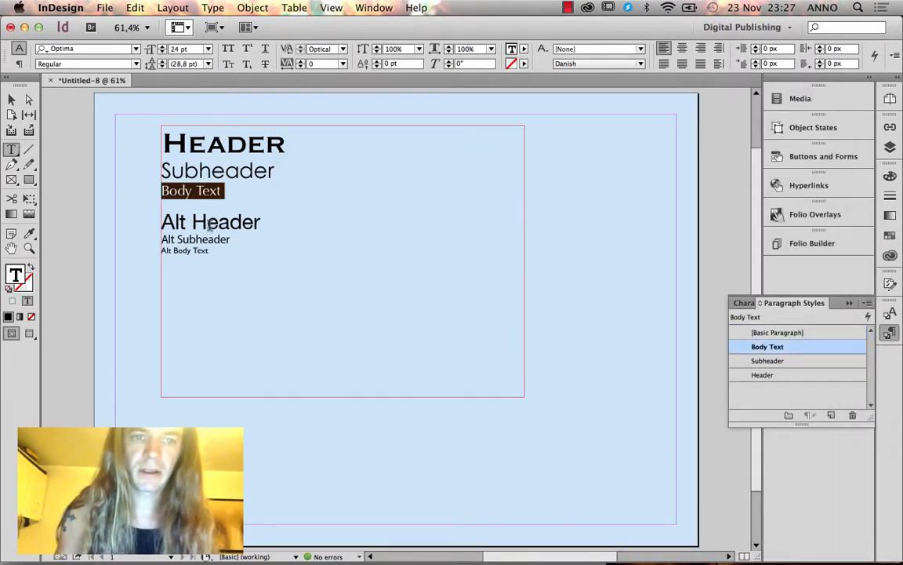
Create an 'Alt header' paragraph style from the Alt Header line.
double_click(226, 222)
triple_click(231, 222)
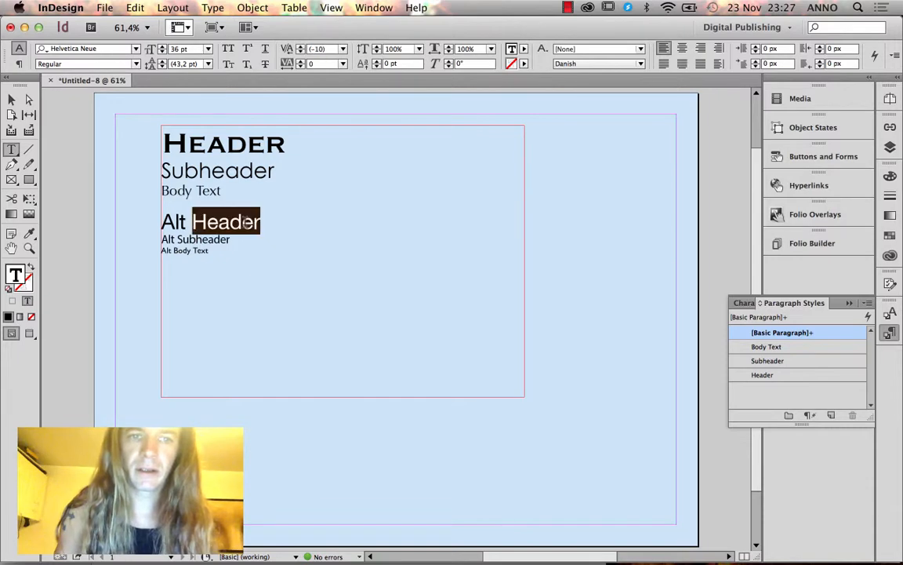
left_click(867, 305)
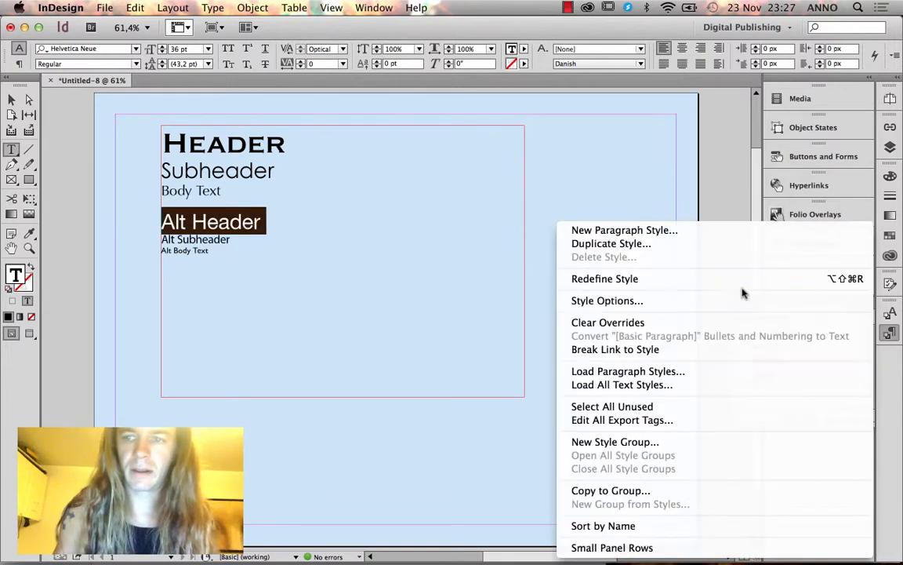
left_click(675, 224)
type("Alt header")
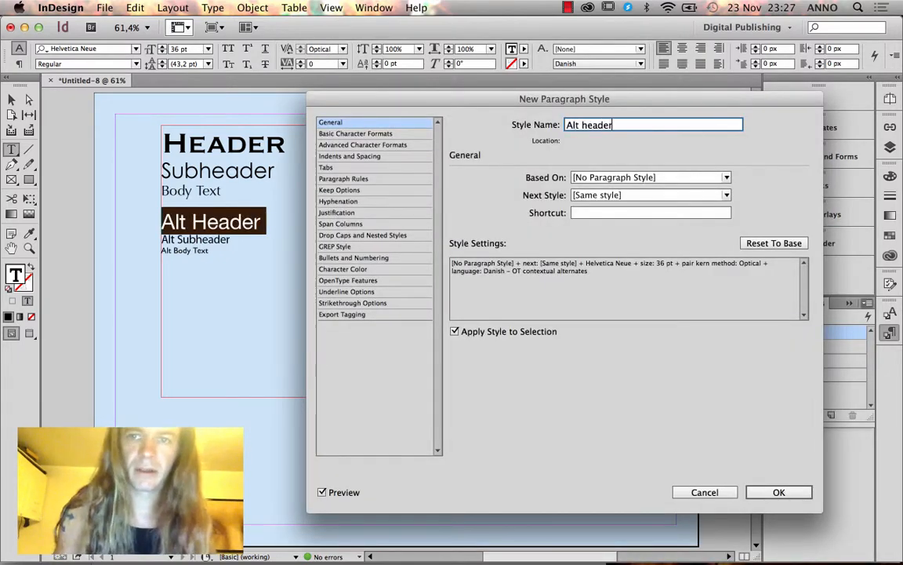
left_click(778, 492)
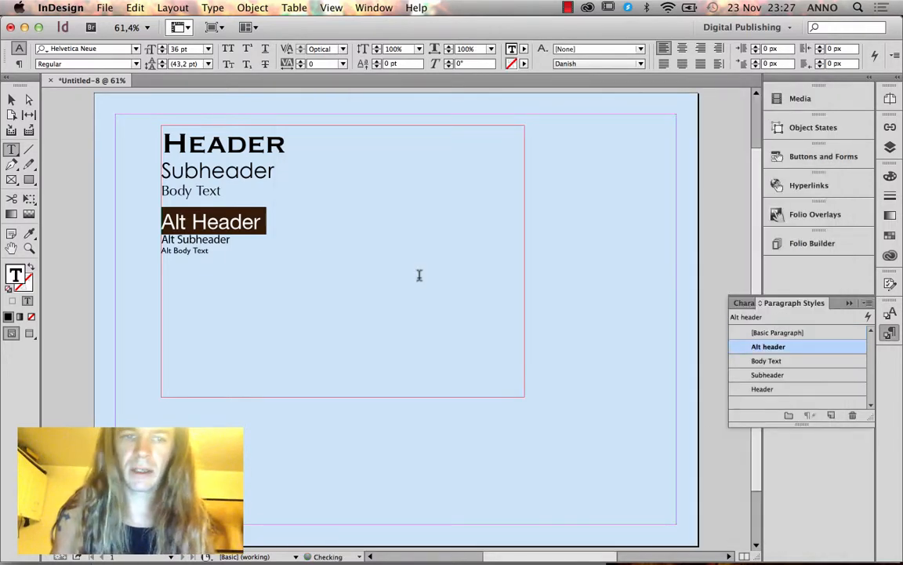
Create 'Alt subheader' and 'Alt Body text' paragraph styles from their lines.
triple_click(203, 239)
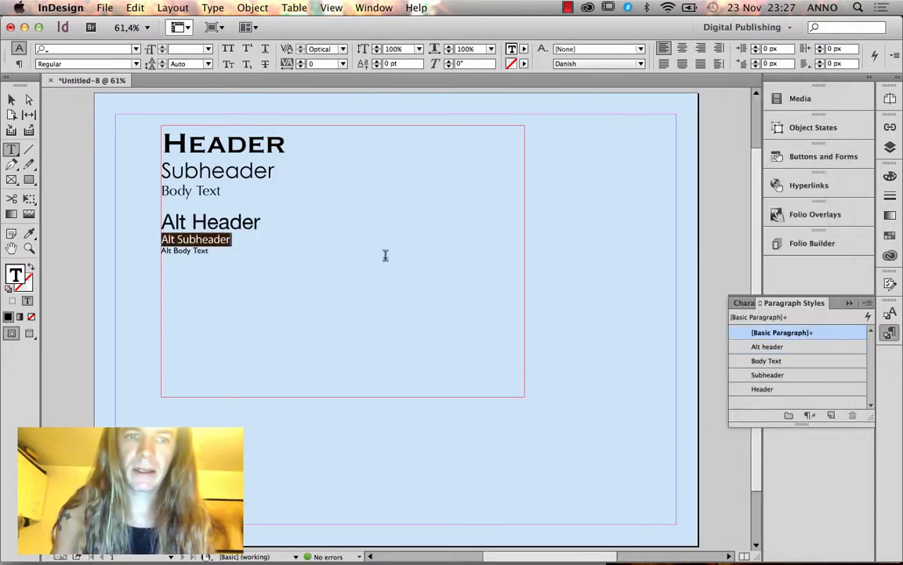
left_click(866, 304)
left_click(736, 236)
type("Alt subheader")
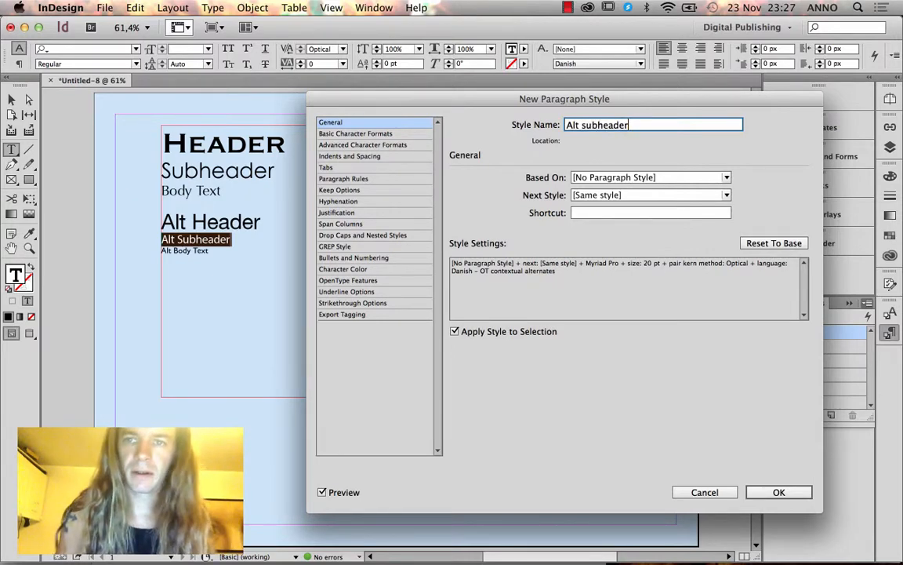
key("Return")
left_click(206, 246)
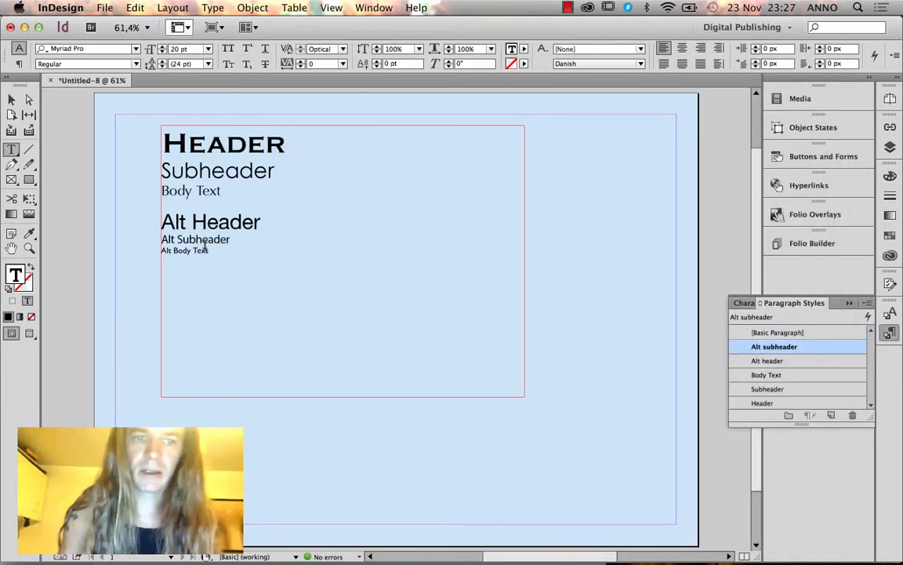
triple_click(203, 250)
left_click(867, 302)
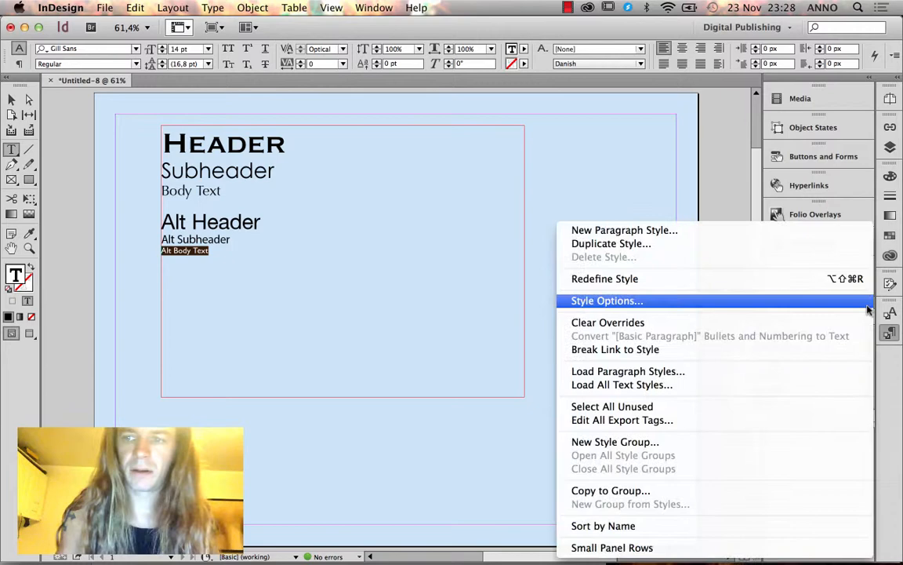
left_click(689, 232)
type("Alt ")
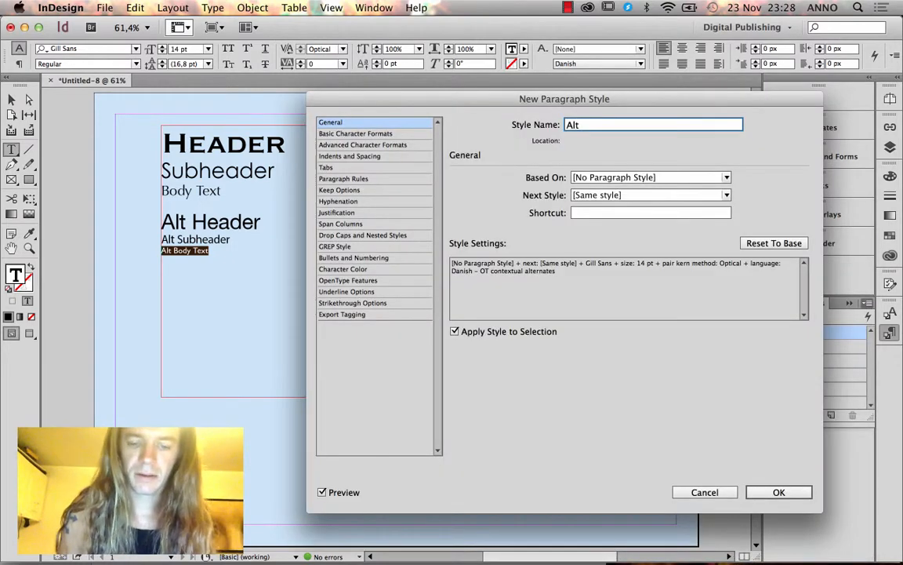
type("Body text")
key("Return")
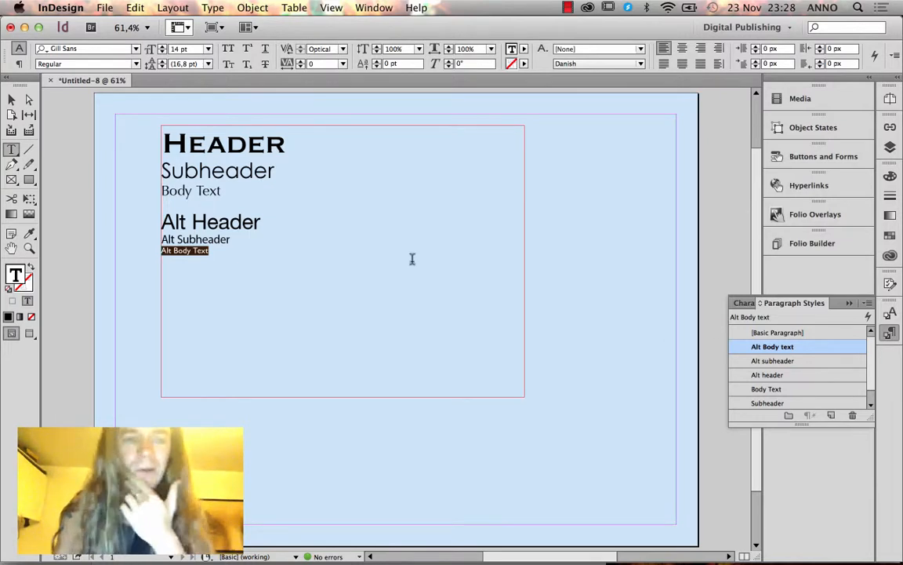
Select the sample text frame and delete it, leaving page 1 empty.
left_click(12, 99)
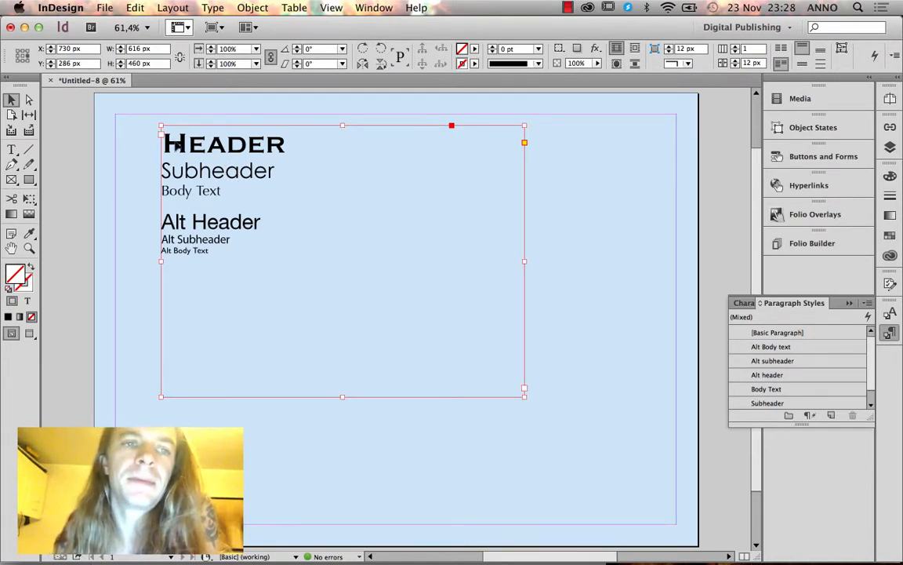
left_click_drag(174, 143, 160, 161)
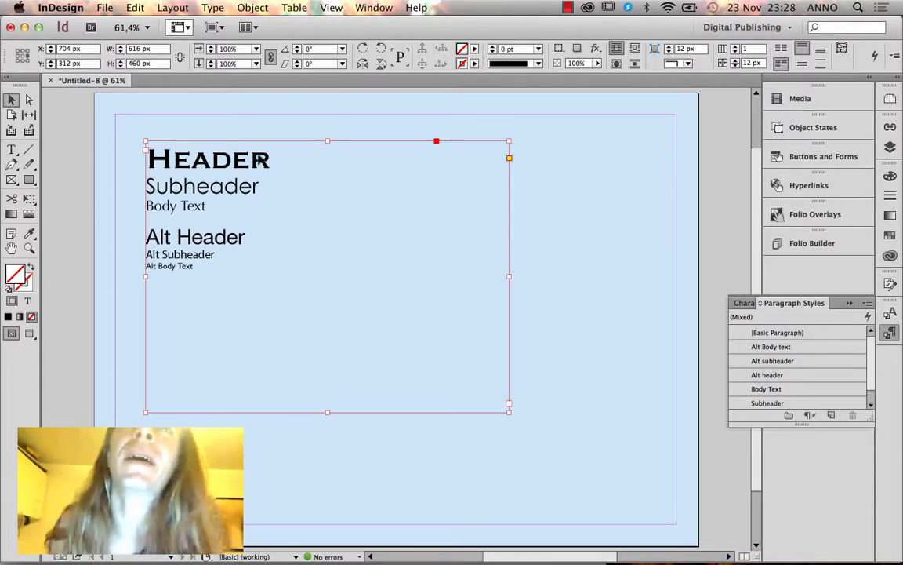
key("Delete")
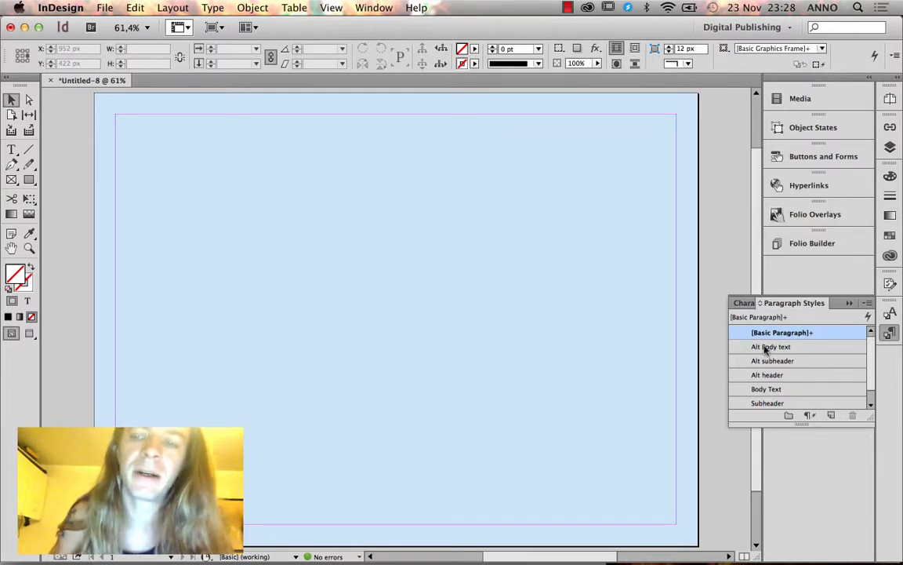
left_click(745, 304)
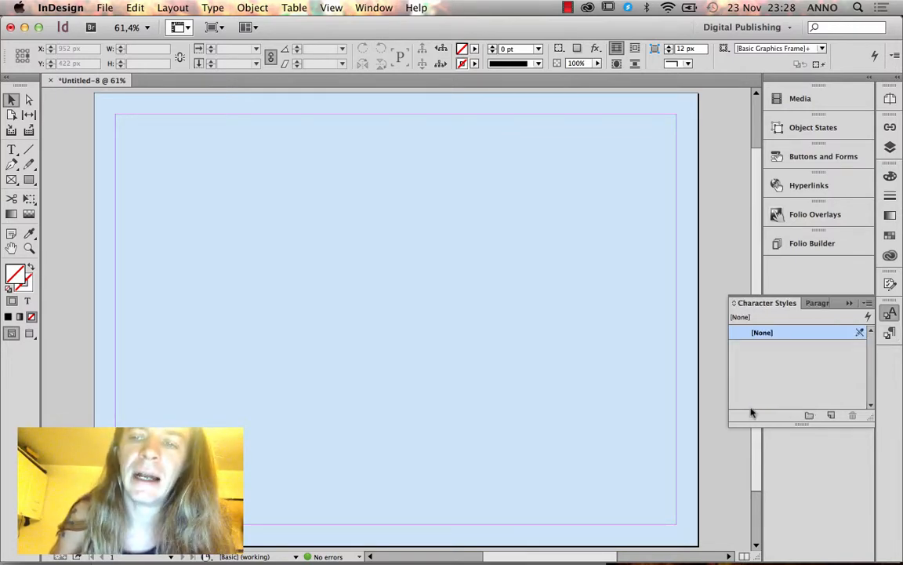
Create a character style named Greyish with Black text at 80% tint.
left_click(867, 304)
left_click(773, 256)
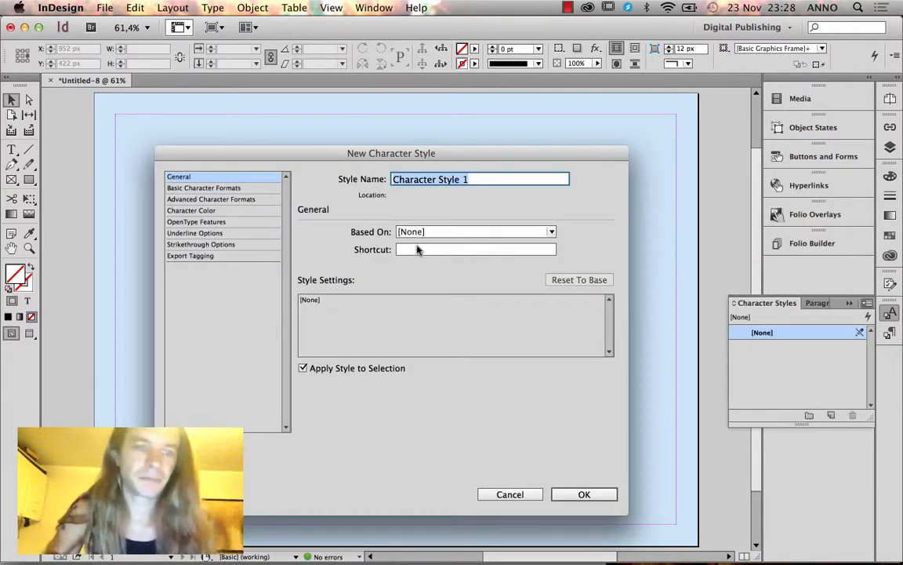
left_click(204, 212)
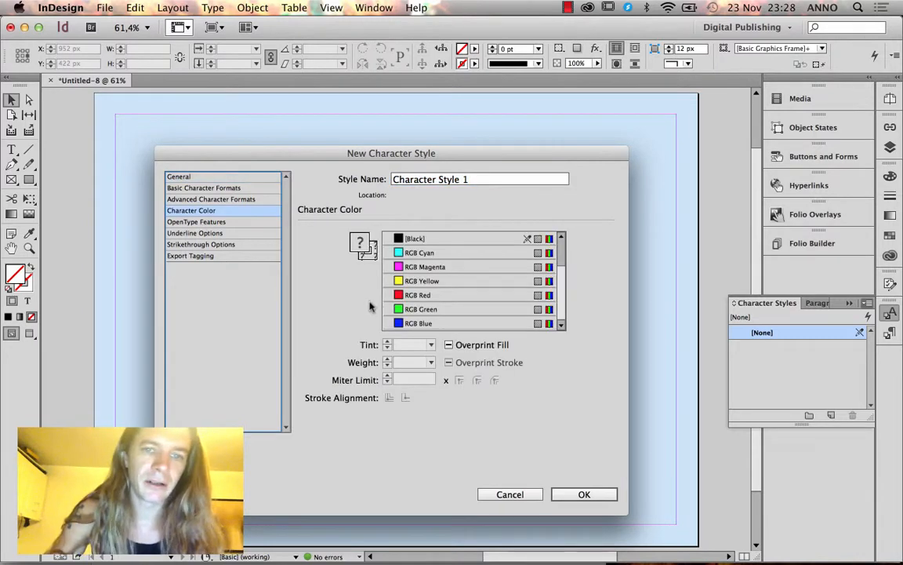
left_click(431, 238)
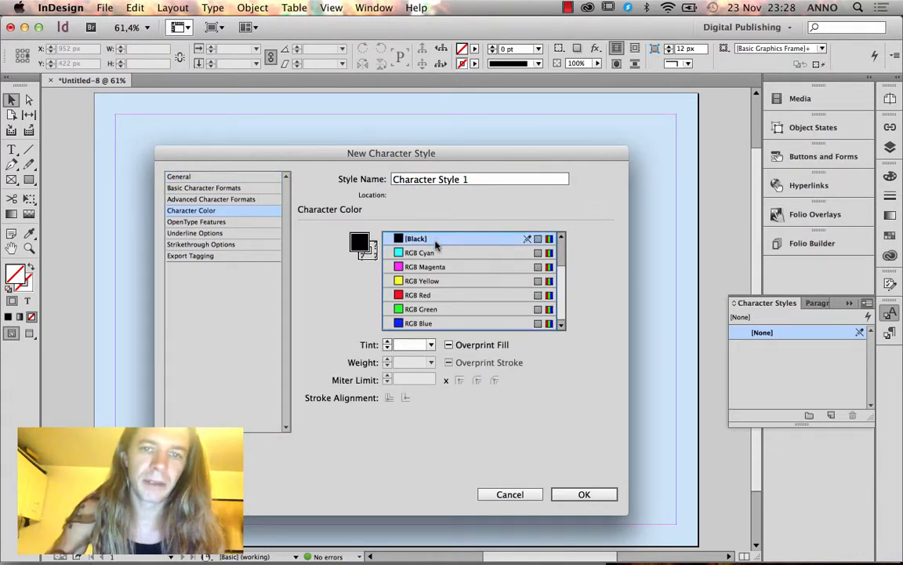
left_click(430, 345)
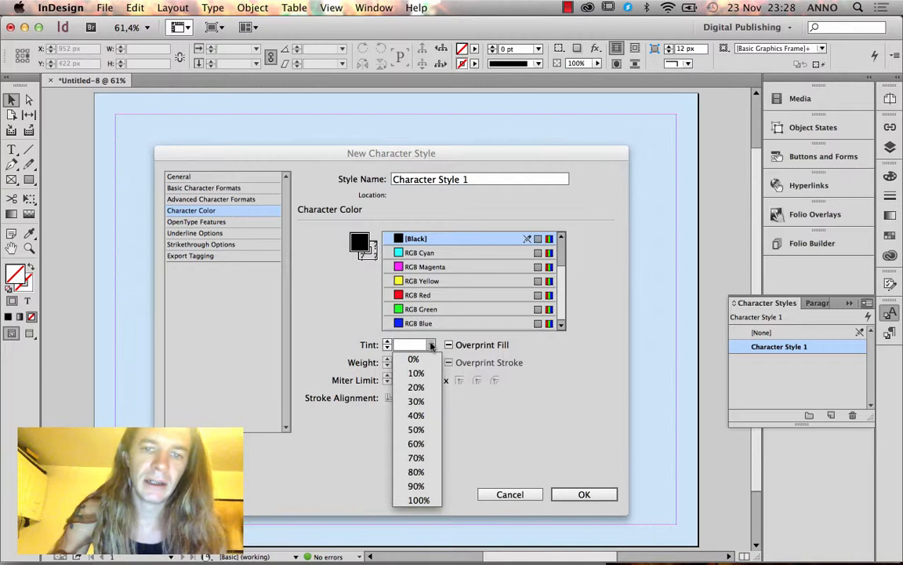
left_click(416, 472)
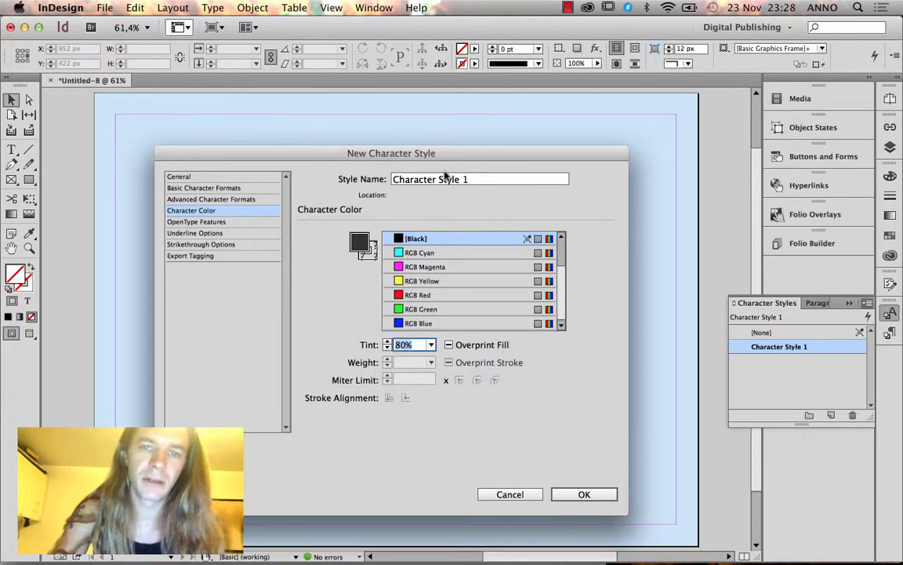
triple_click(402, 179)
type("Greyish")
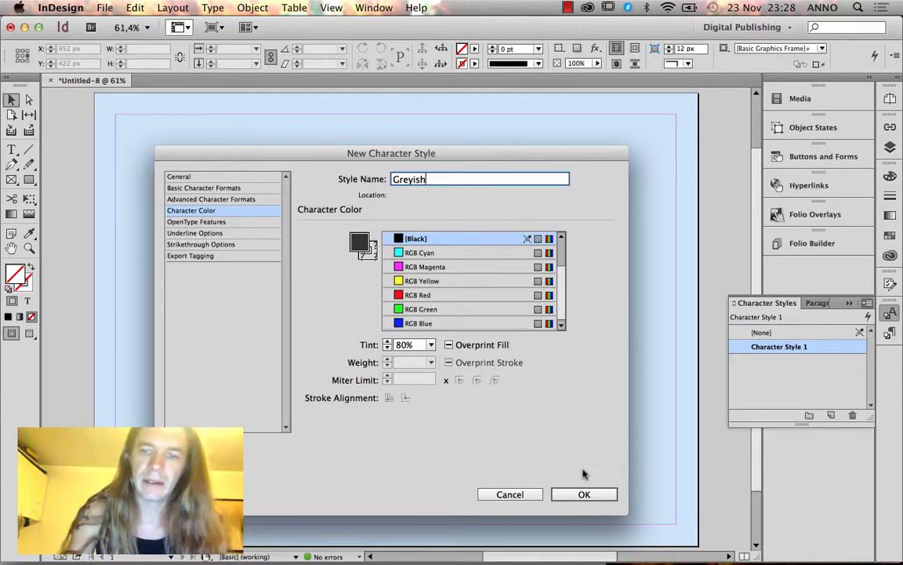
left_click(582, 493)
Create a character style named White using the [Paper] colour.
left_click(868, 304)
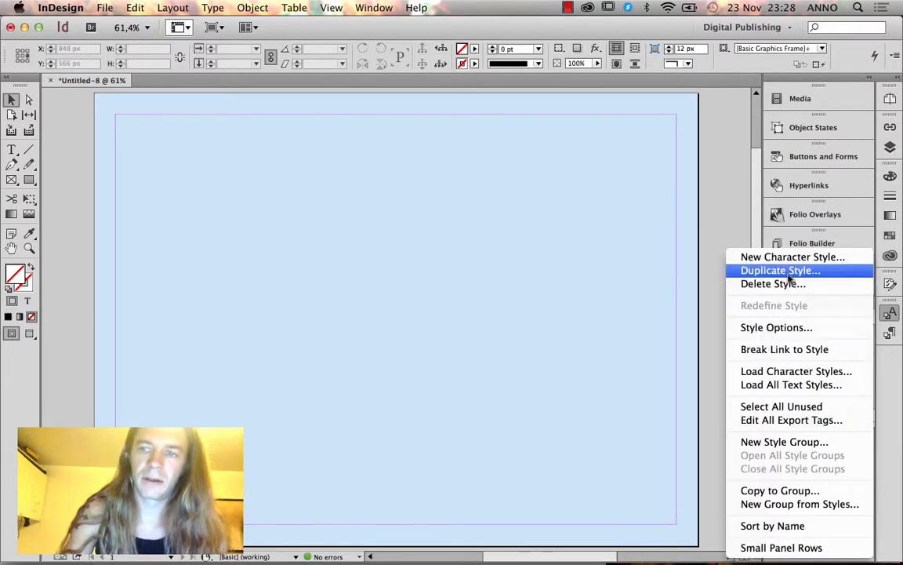
left_click(780, 234)
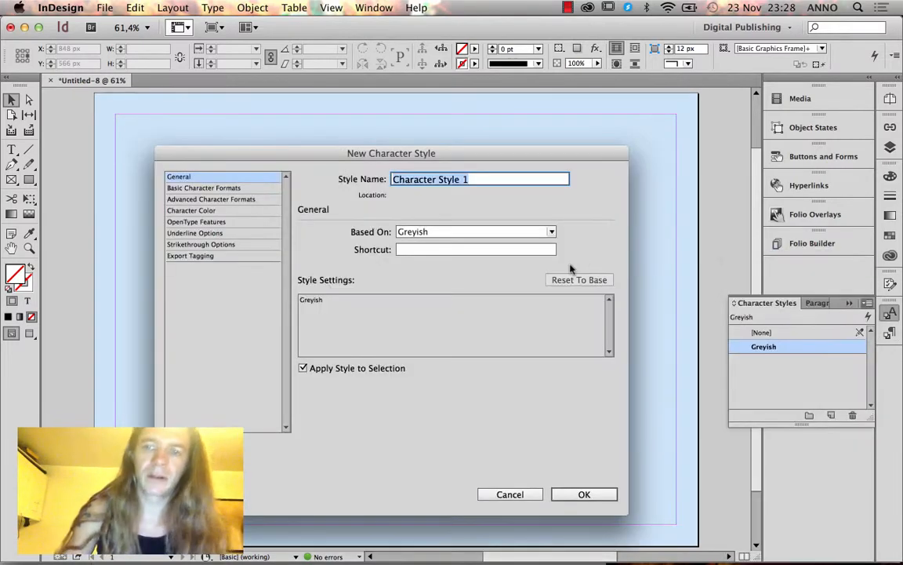
left_click(188, 189)
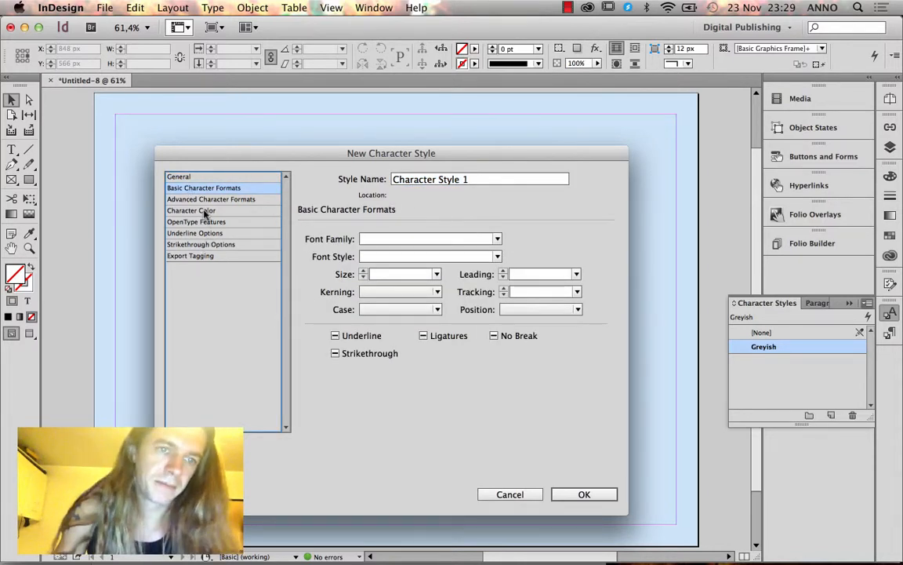
left_click(204, 211)
scroll(510, 278, "up", 3)
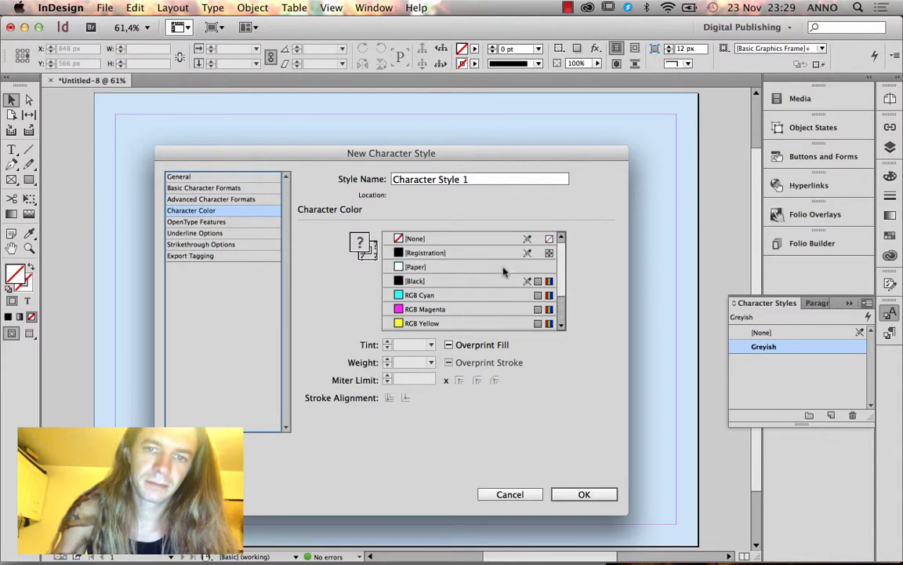
left_click(449, 273)
left_click_drag(460, 182, 384, 180)
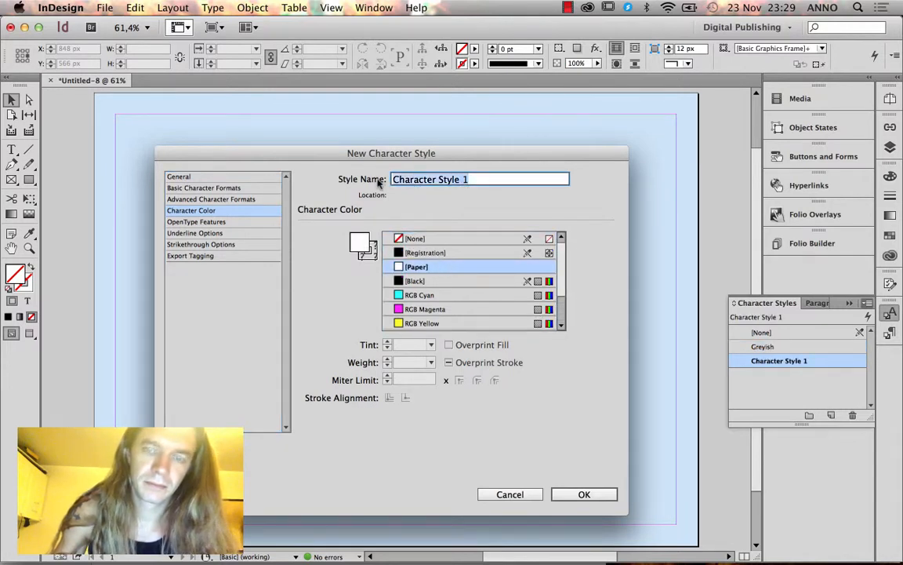
type("White")
key("Return")
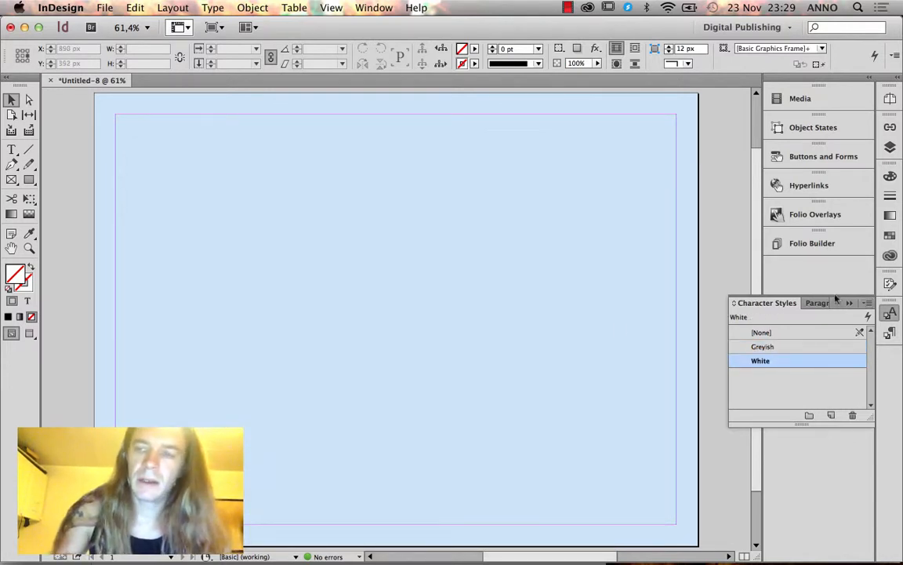
Create a character style named Bold.
left_click(867, 302)
left_click(792, 256)
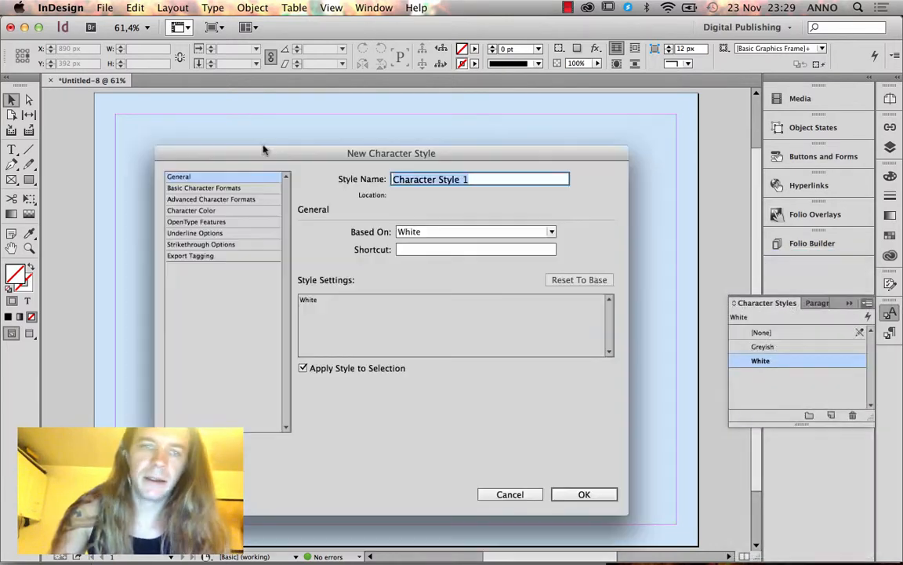
type("Bold")
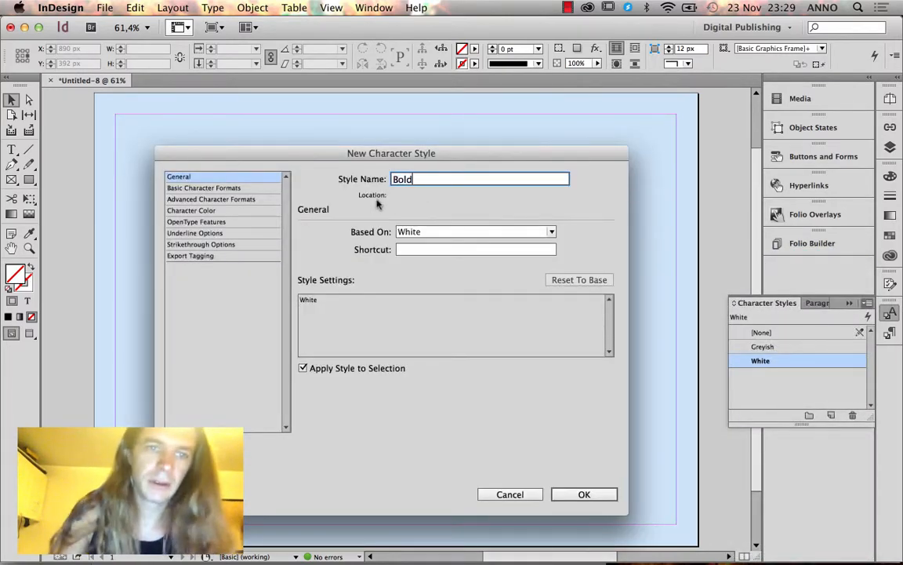
left_click(245, 188)
left_click(401, 257)
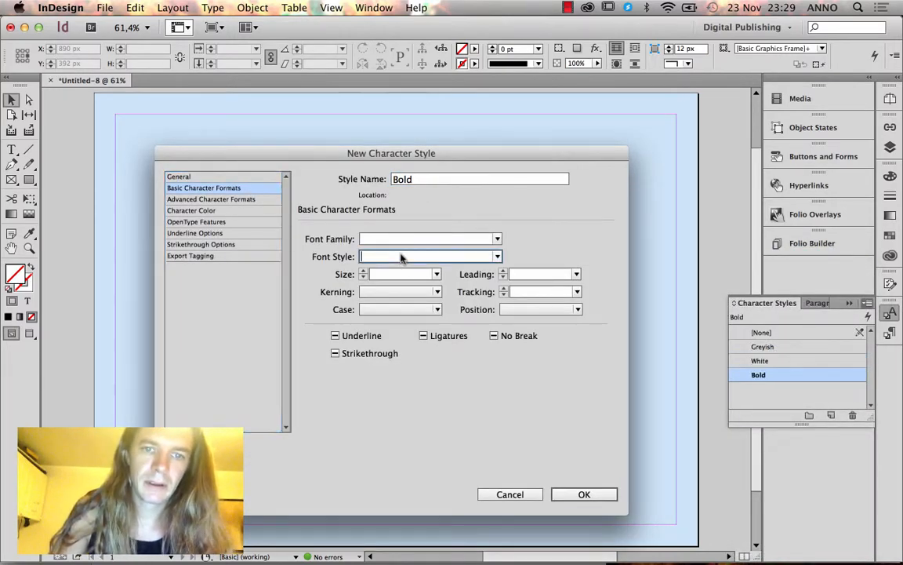
left_click(585, 495)
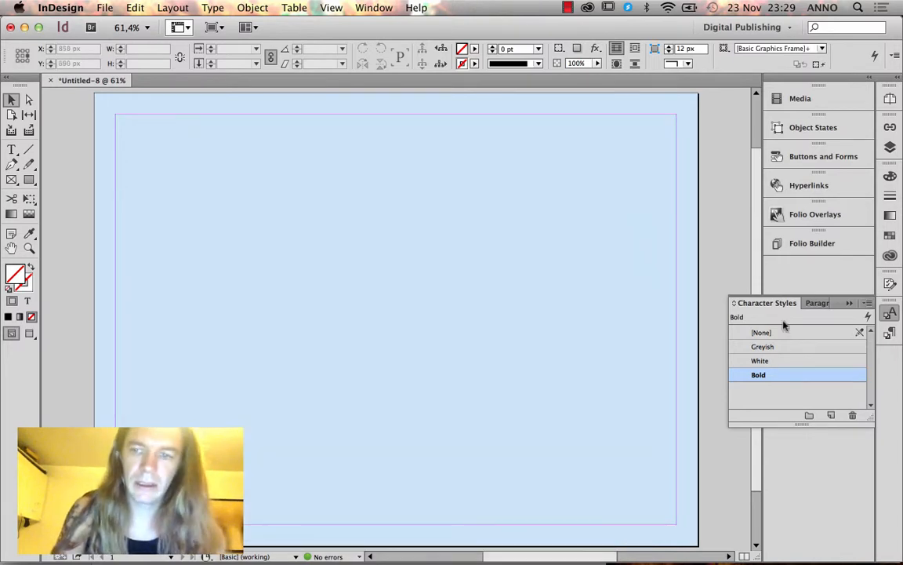
Create a character style named Italic with font style Italic.
left_click(867, 302)
left_click(788, 256)
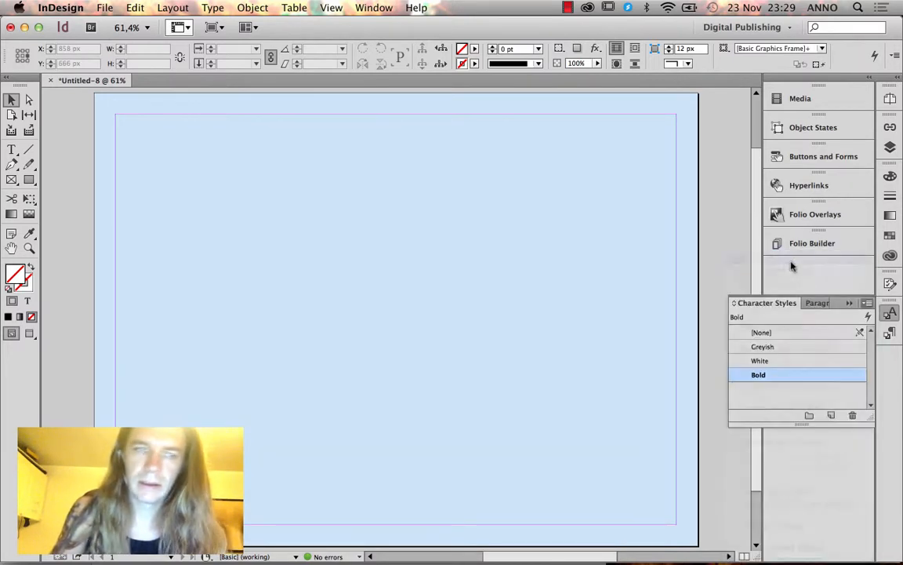
left_click(227, 188)
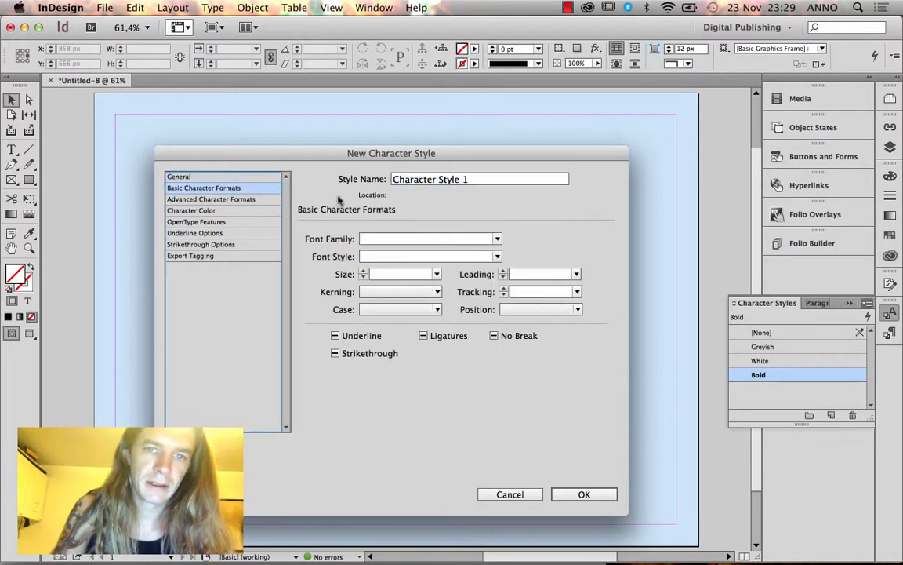
left_click_drag(485, 183, 329, 182)
type("Italic")
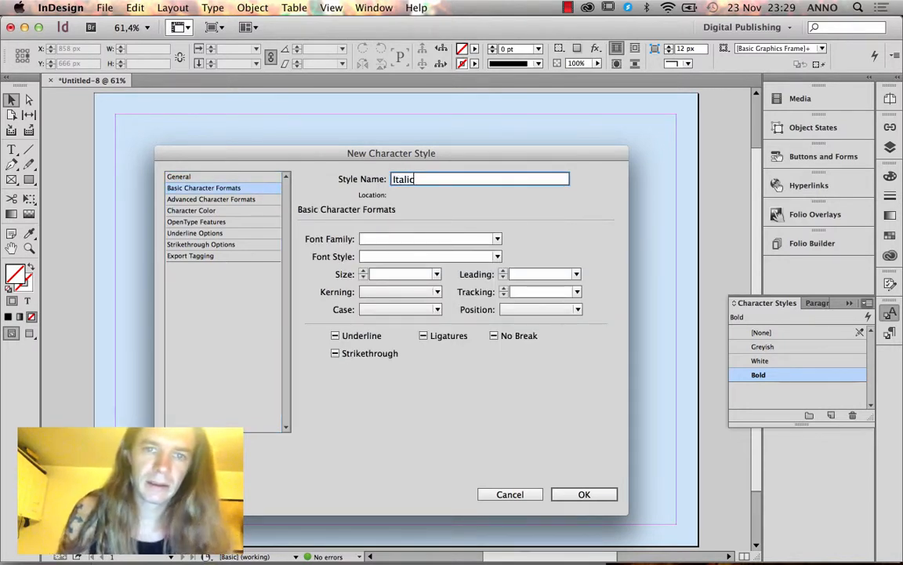
left_click(362, 257)
type("Italic")
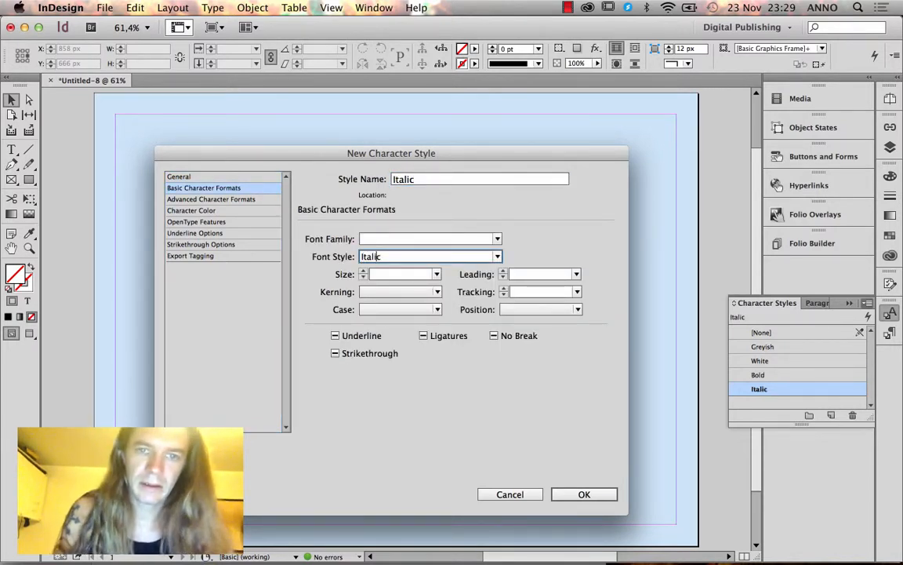
left_click(604, 493)
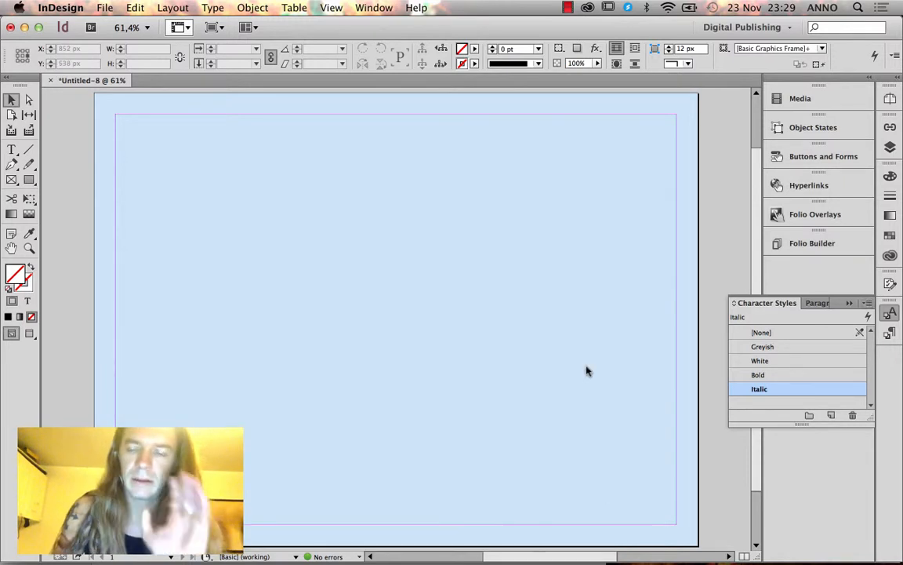
left_click(890, 332)
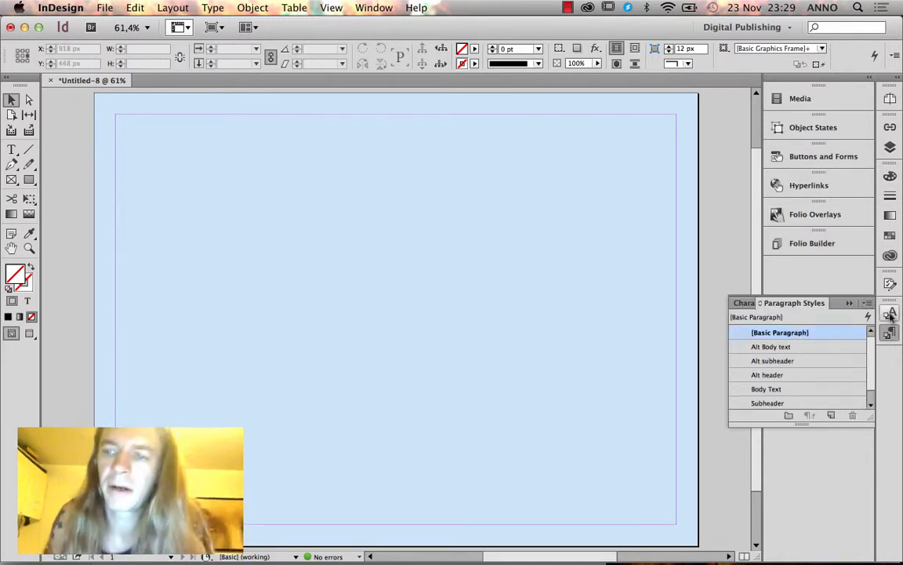
left_click(890, 315)
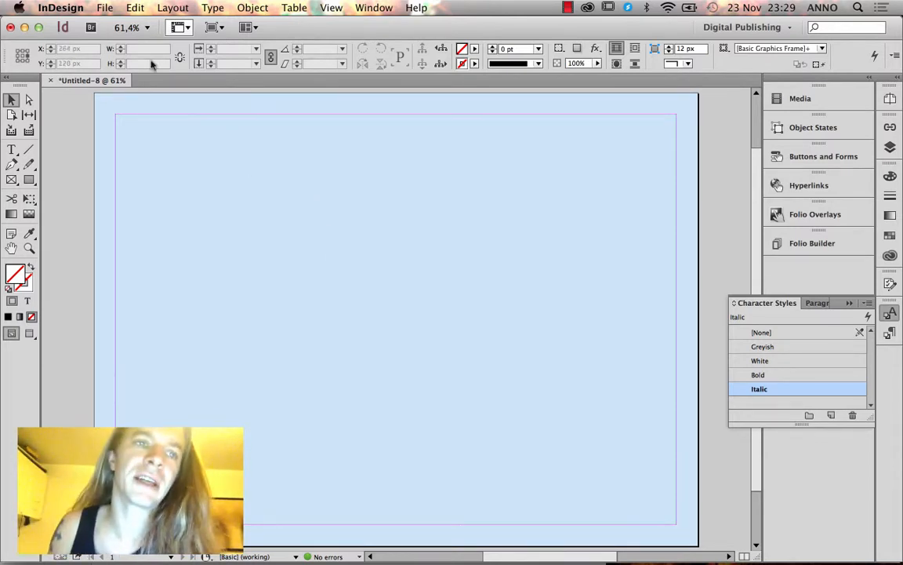
left_click(104, 8)
Save the document into the DPS folder under the name template_for_dps.
left_click(124, 135)
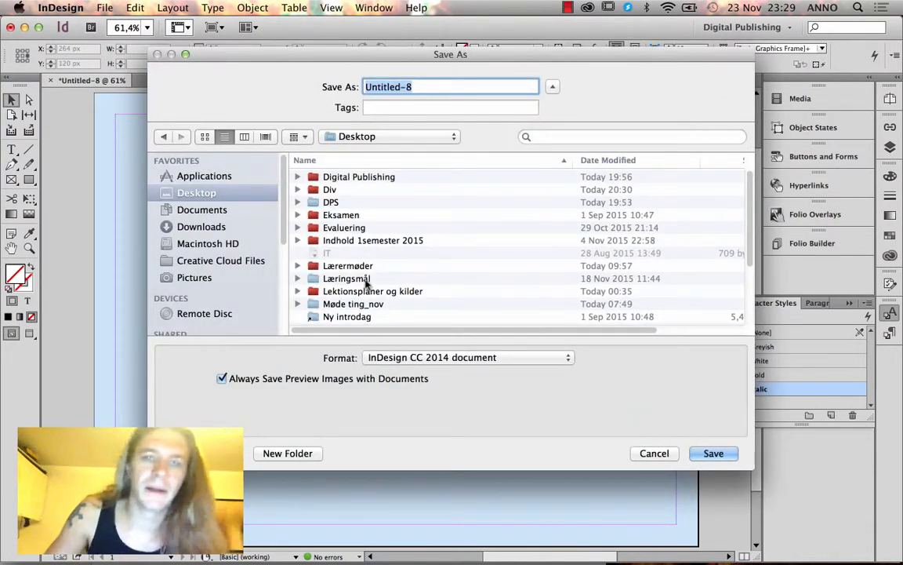
double_click(314, 202)
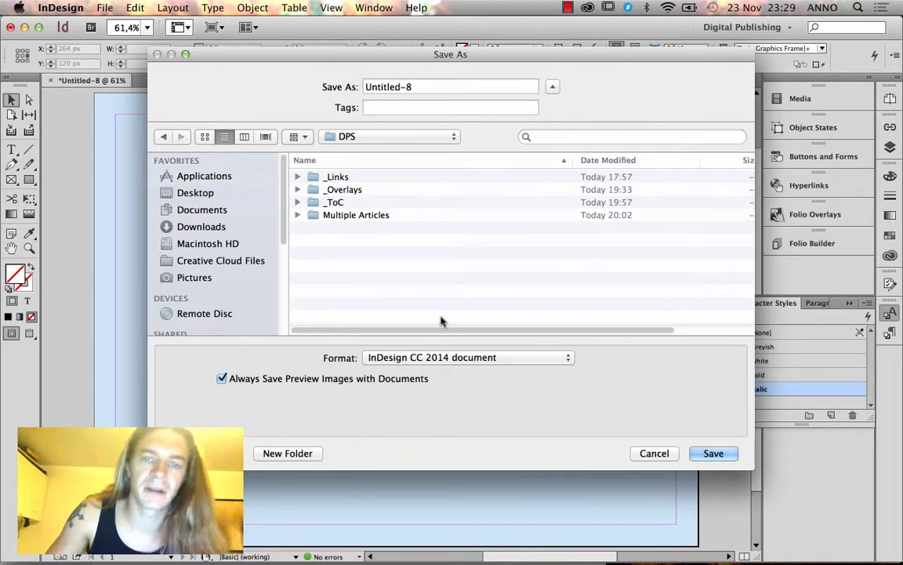
left_click(377, 87)
type("temp")
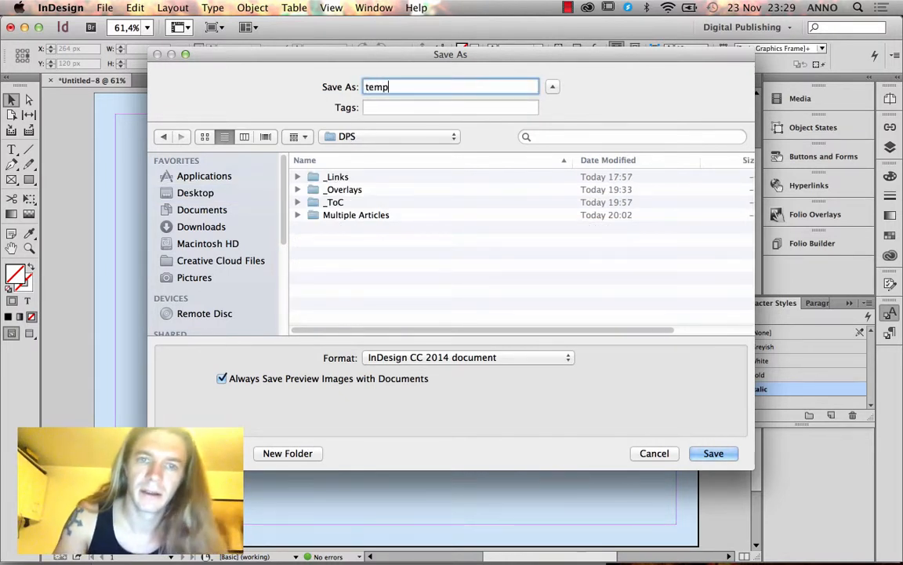
type("late_for_d")
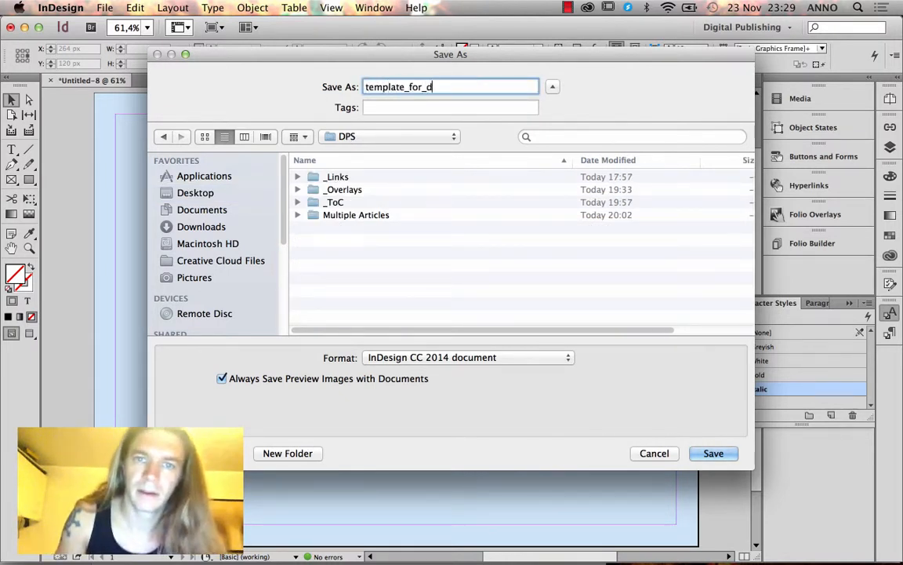
type("ps")
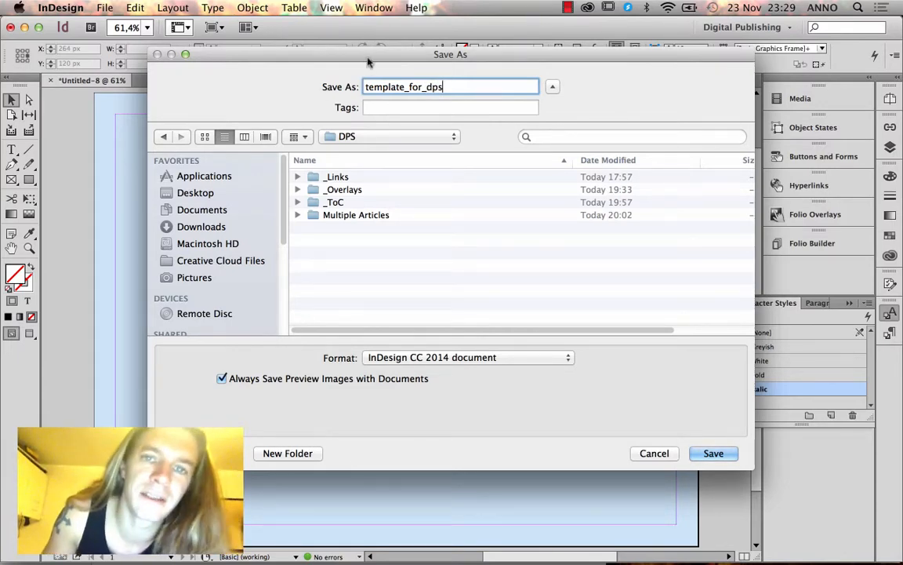
Set the format to InDesign CC 2014 template and complete the save.
left_click_drag(368, 61, 360, 56)
left_click(468, 356)
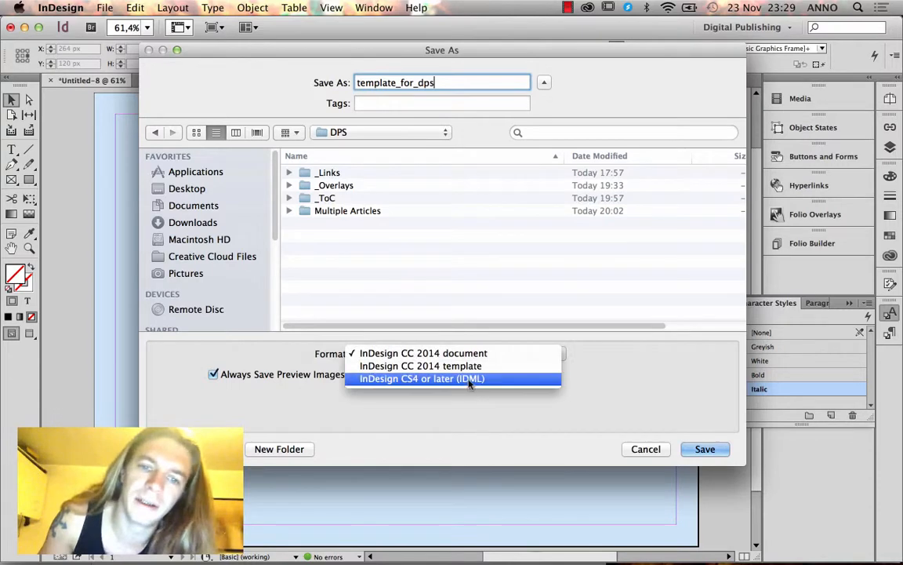
left_click(472, 370)
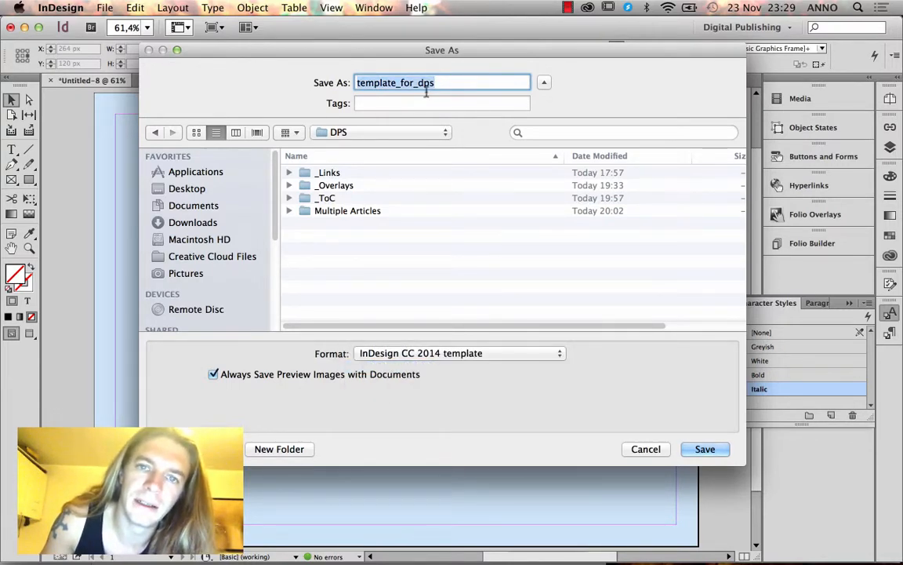
left_click_drag(422, 53, 382, 112)
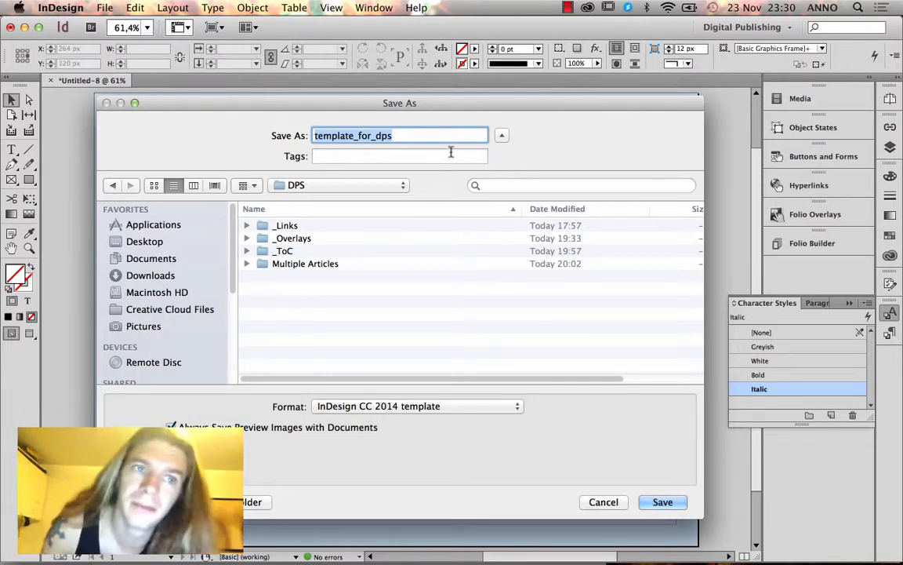
left_click(102, 7)
mouse_move(126, 24)
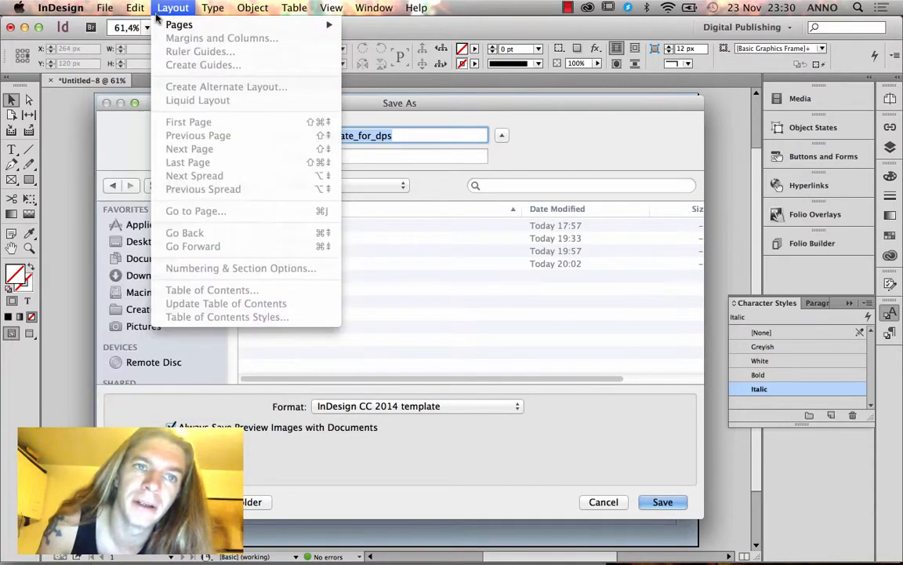
left_click(340, 109)
mouse_move(396, 110)
left_mouse_down()
mouse_move(393, 135)
mouse_move(407, 116)
left_mouse_up()
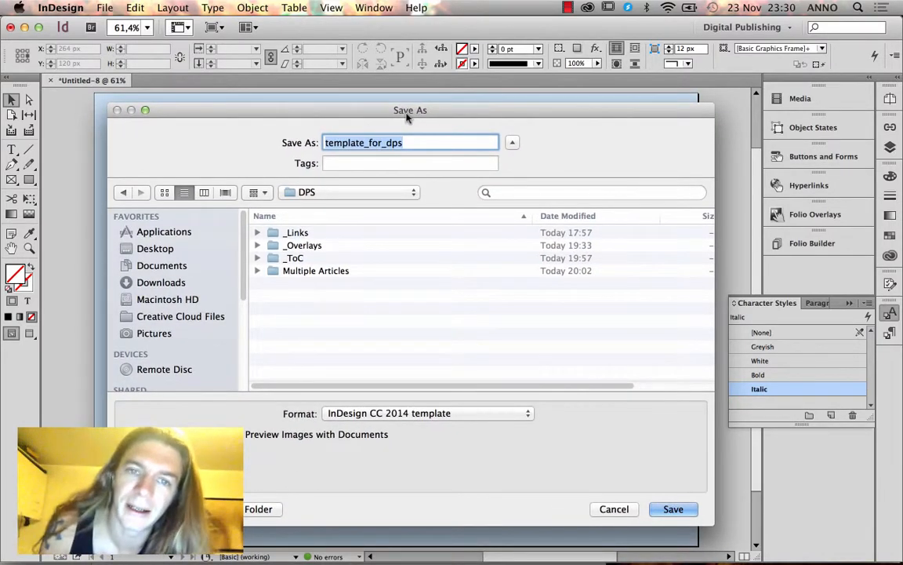
left_click_drag(407, 116, 389, 111)
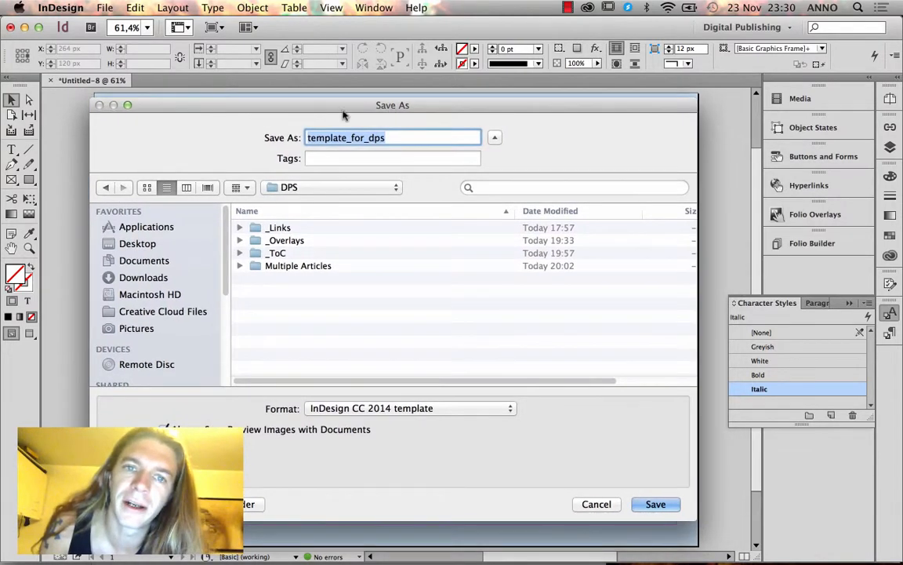
left_click_drag(311, 105, 290, 142)
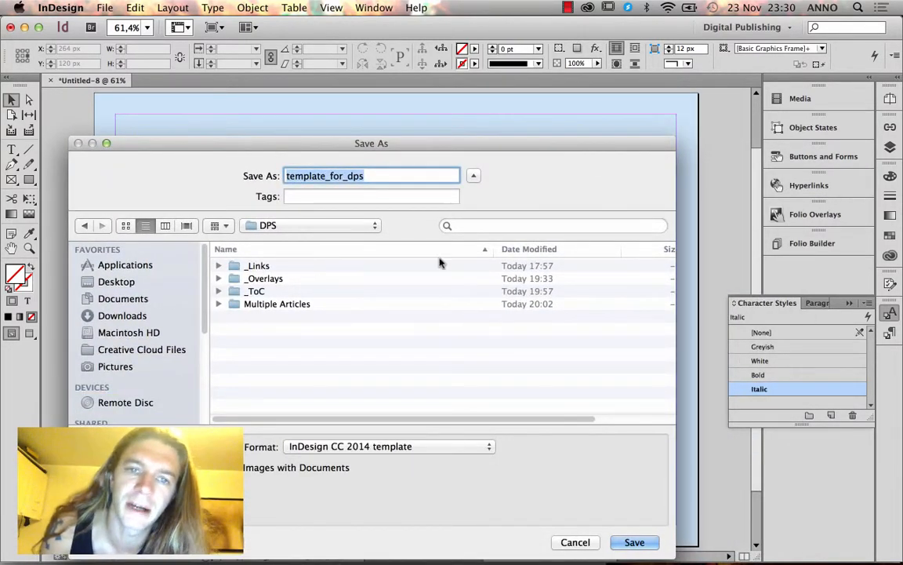
left_click_drag(420, 143, 437, 37)
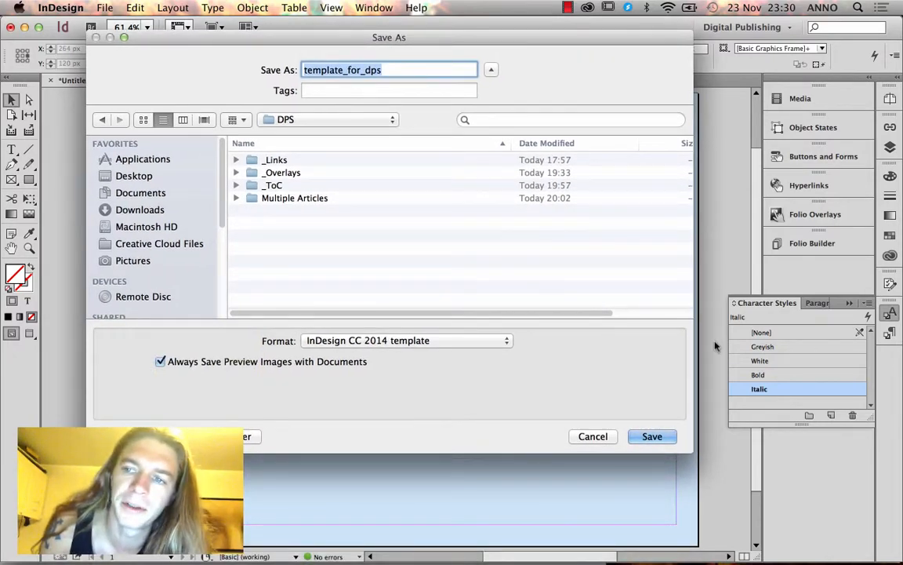
left_click(651, 436)
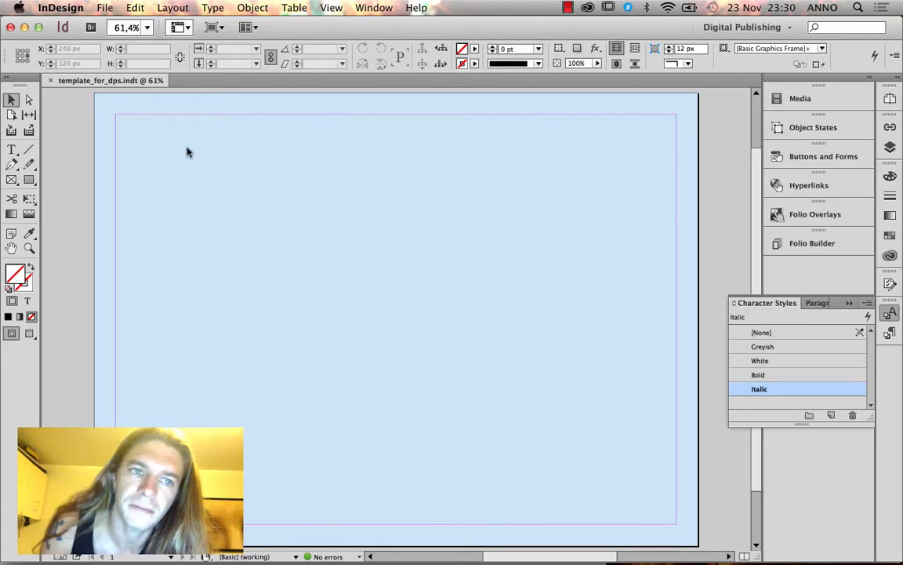
Close the template, then open template_for_dps.indt from the DPS folder as a new document.
left_click(49, 80)
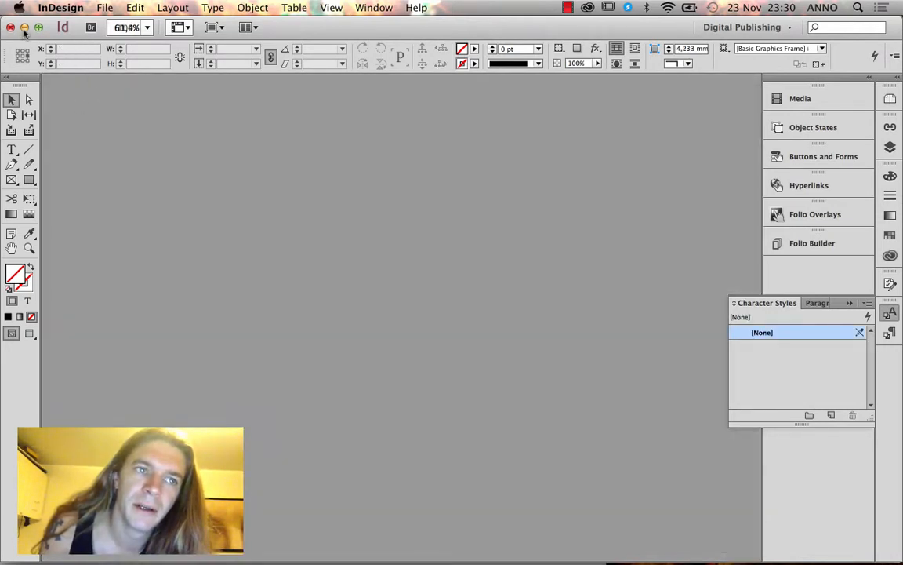
left_click(106, 7)
left_click(118, 36)
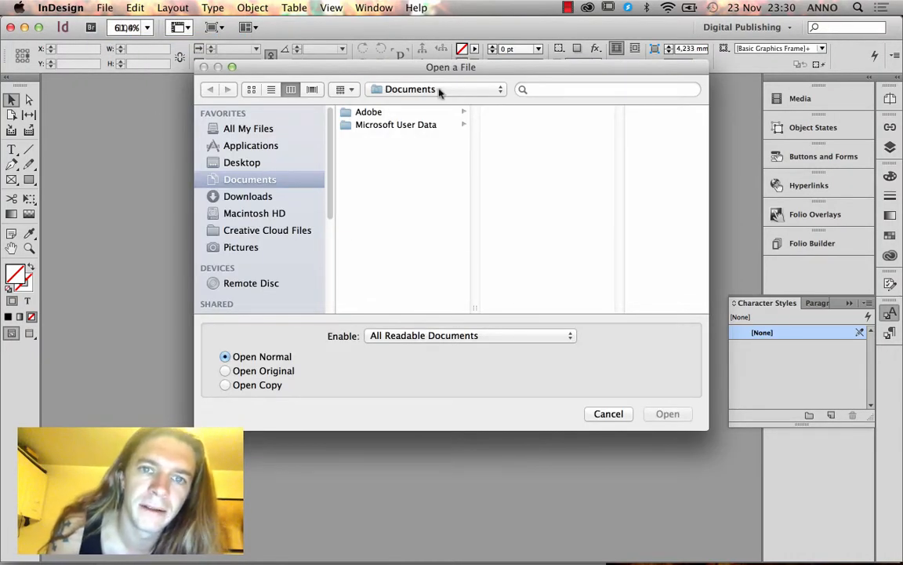
left_click(440, 91)
left_click(431, 186)
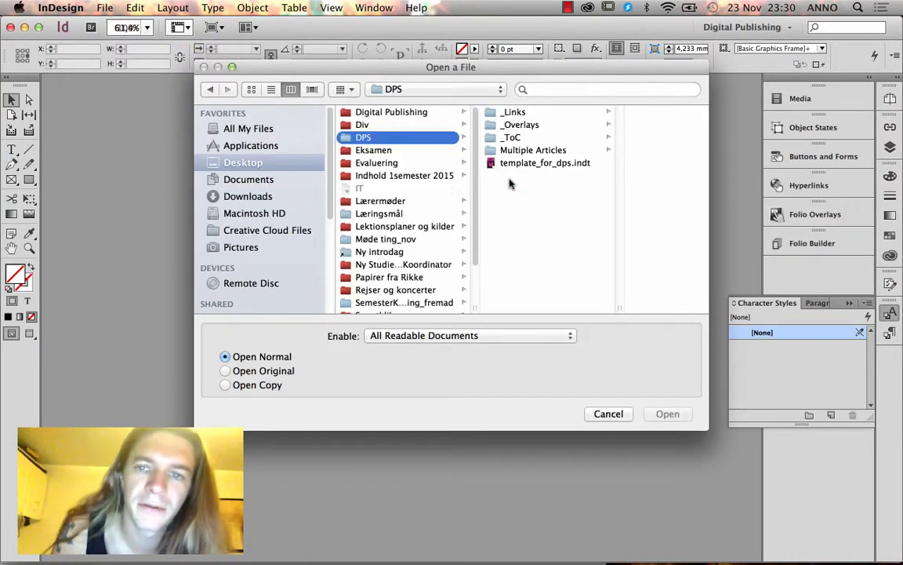
left_click(527, 163)
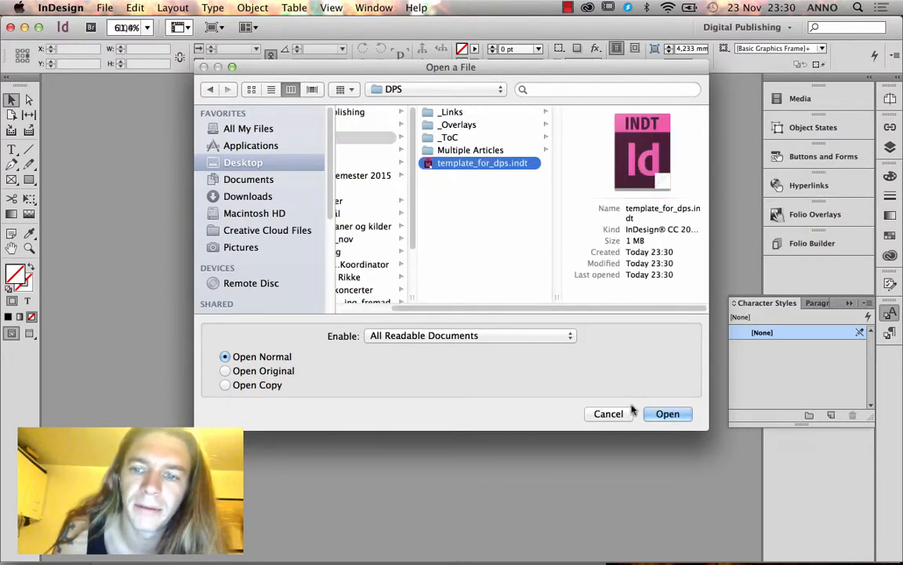
left_click(659, 413)
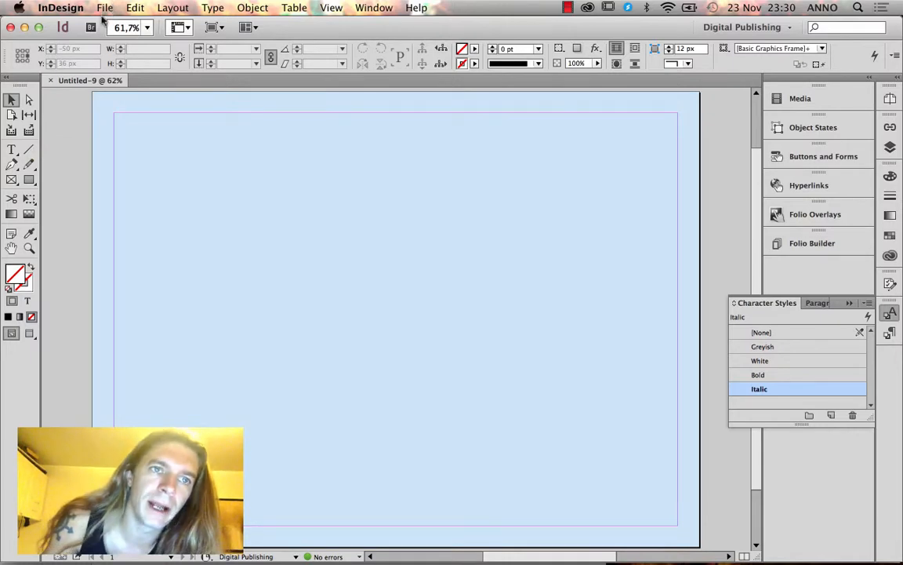
Place the girl-in-red photo from DPS > Multiple Articles > classes > cover > Links.
key("super+d")
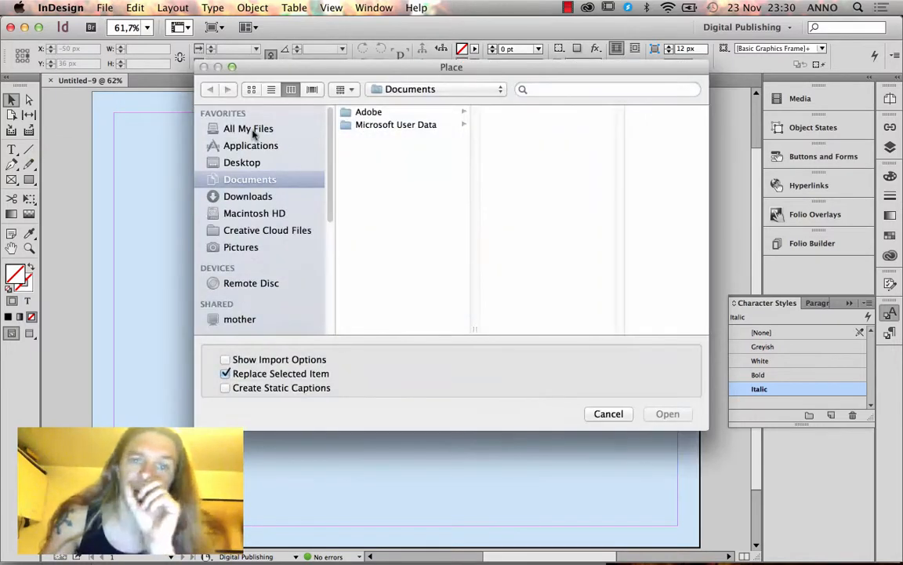
left_click(253, 163)
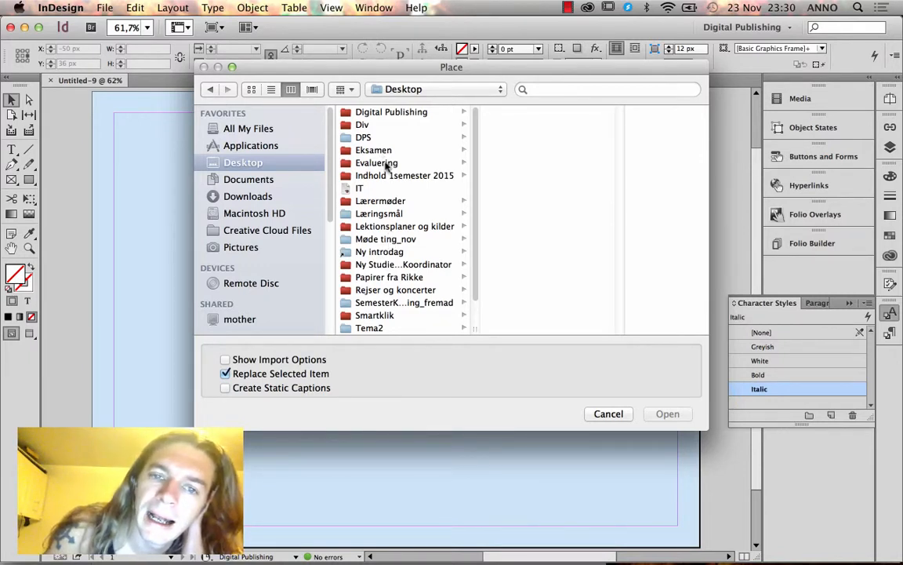
left_click(365, 138)
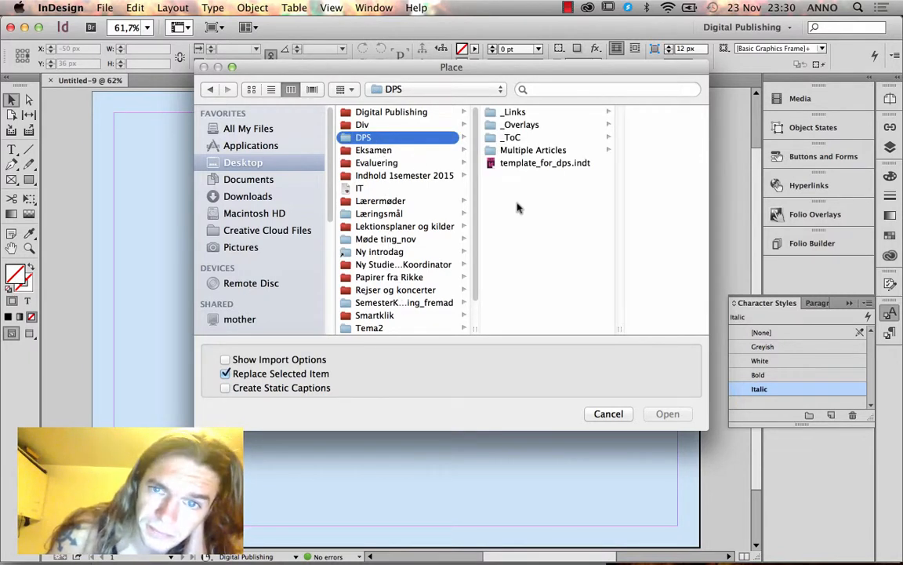
left_click(559, 149)
left_click(598, 113)
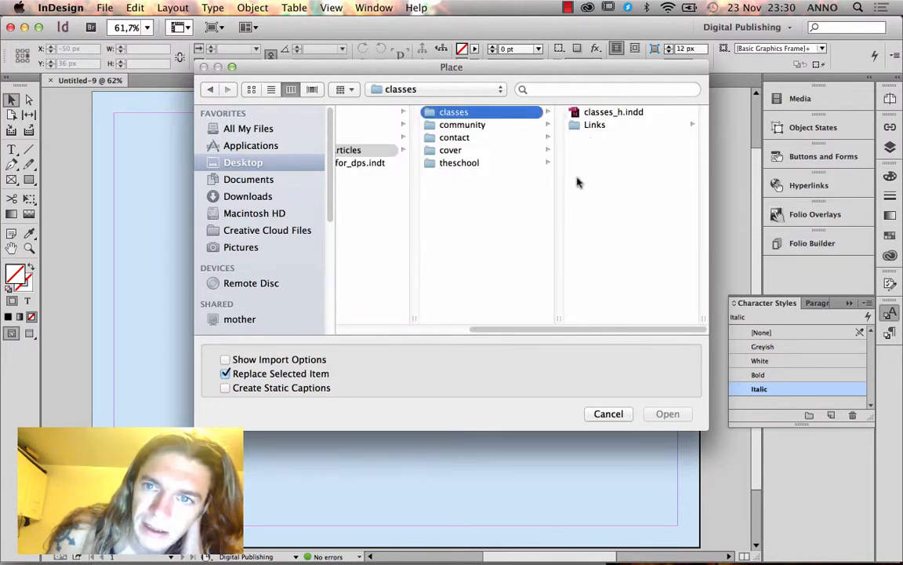
left_click(459, 150)
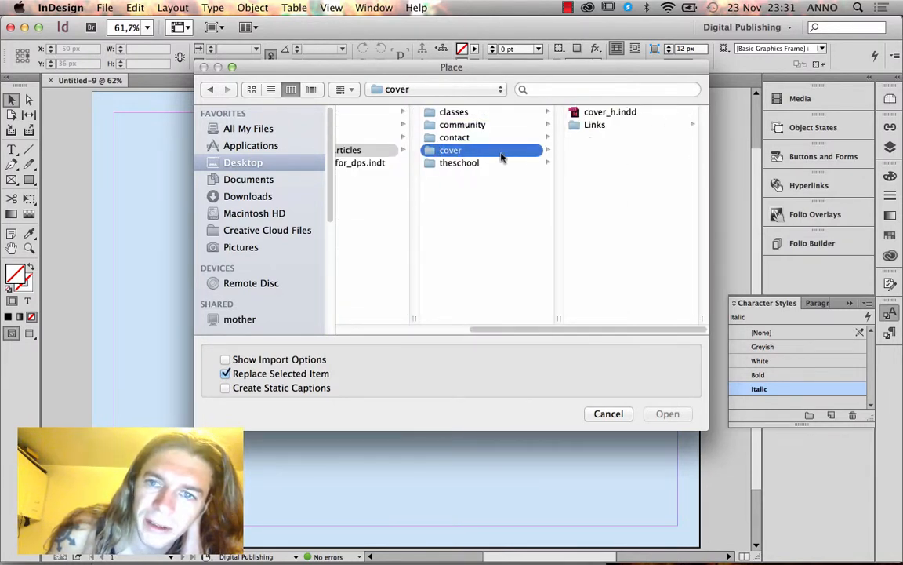
left_click(594, 125)
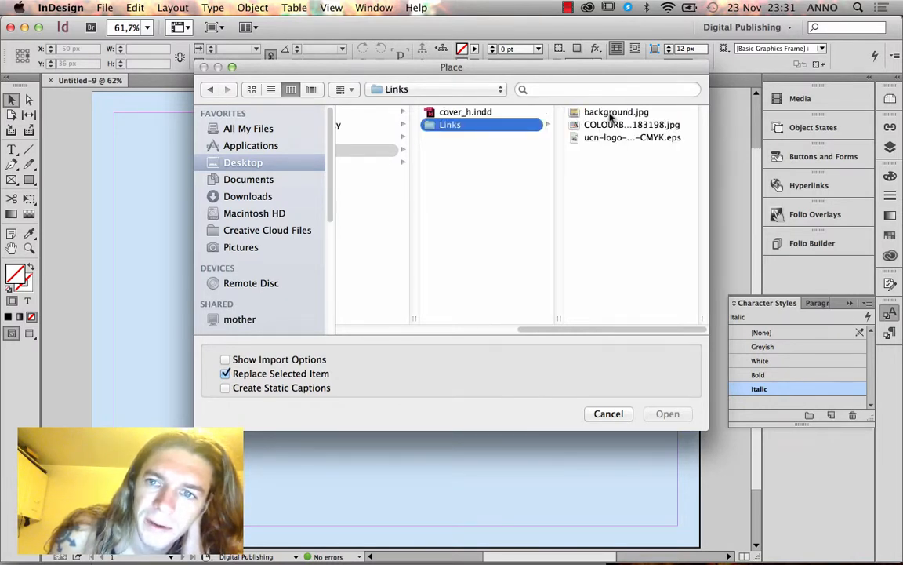
left_click(608, 126)
left_click(664, 414)
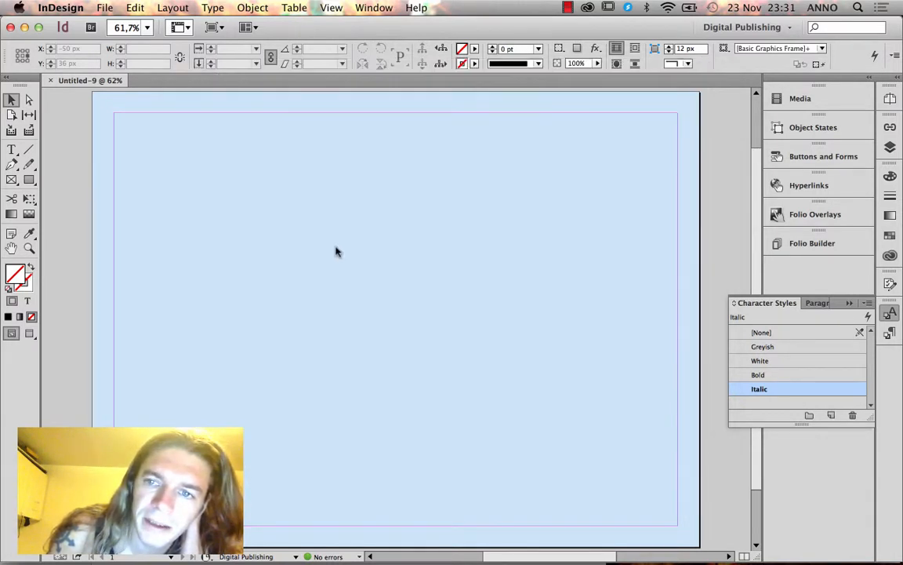
left_click(67, 159)
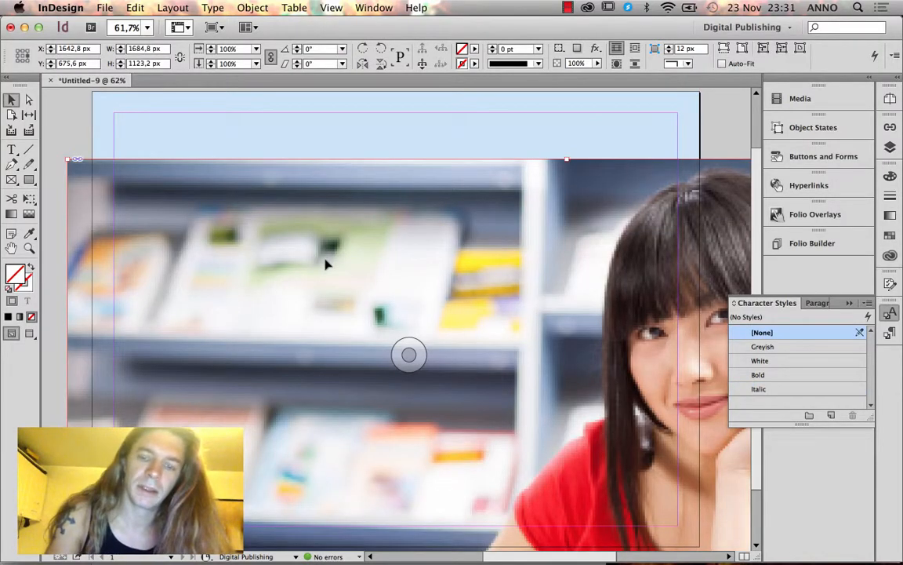
Replace the oversized photo with a frame across the page top, filled proportionally with the photo.
key("super+minus")
key("super+minus")
key("super+minus")
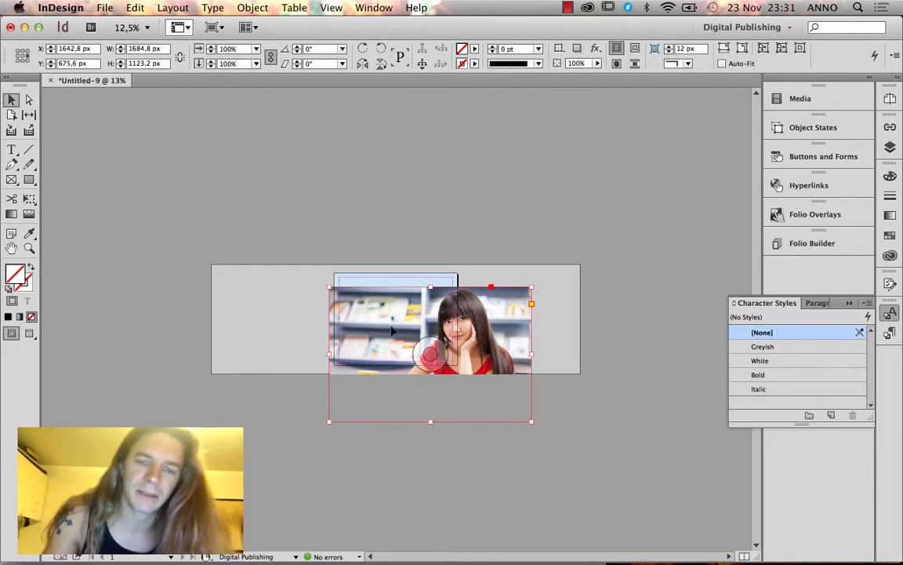
key("Delete")
key("f")
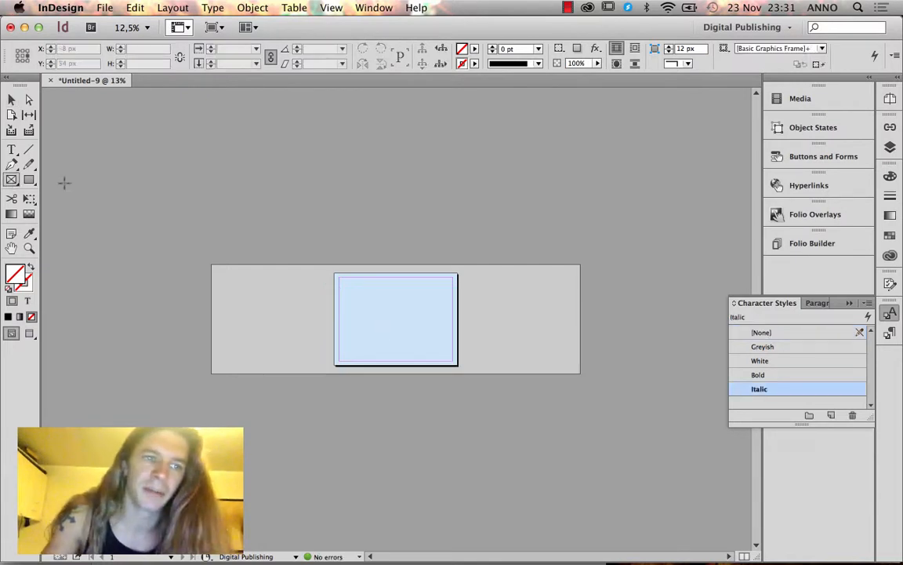
left_click_drag(332, 282, 458, 335)
key("super+d")
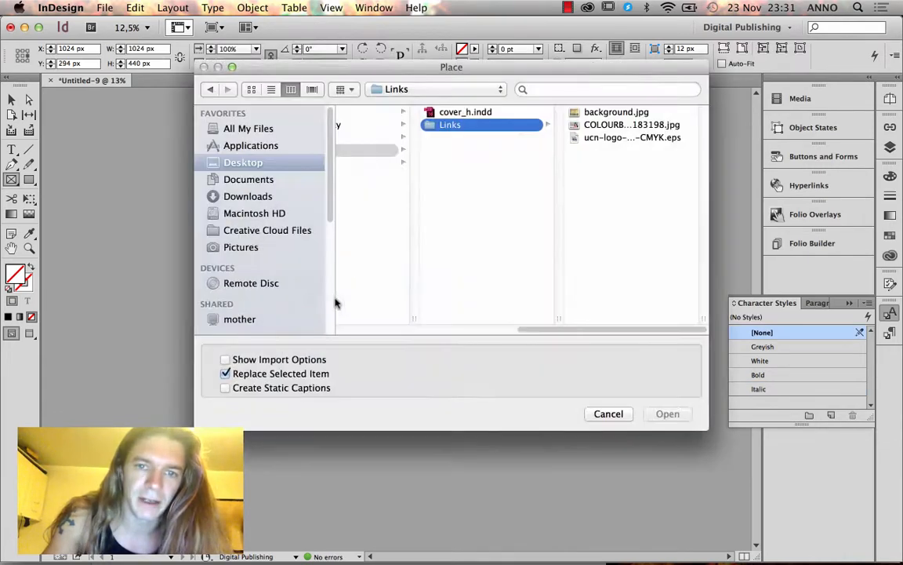
left_click(603, 124)
left_click(660, 413)
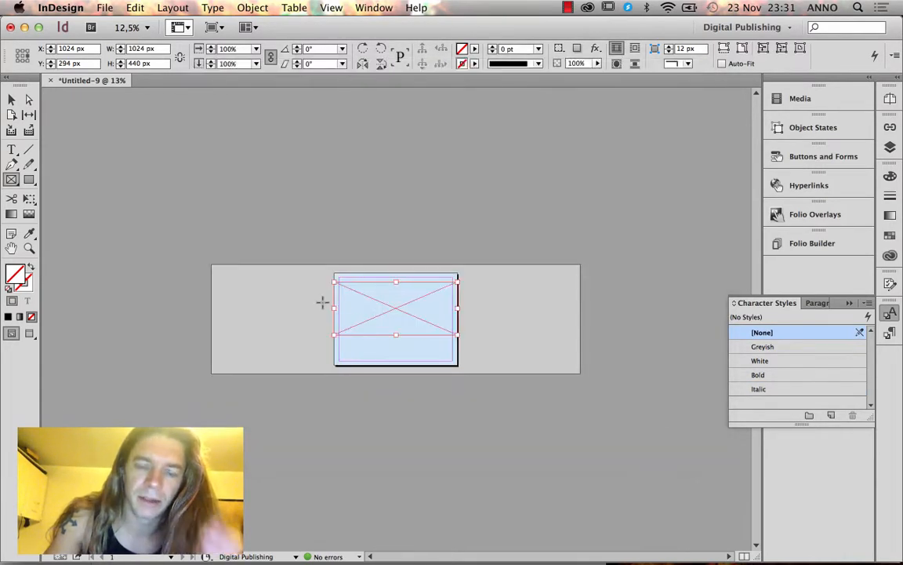
left_click(740, 50)
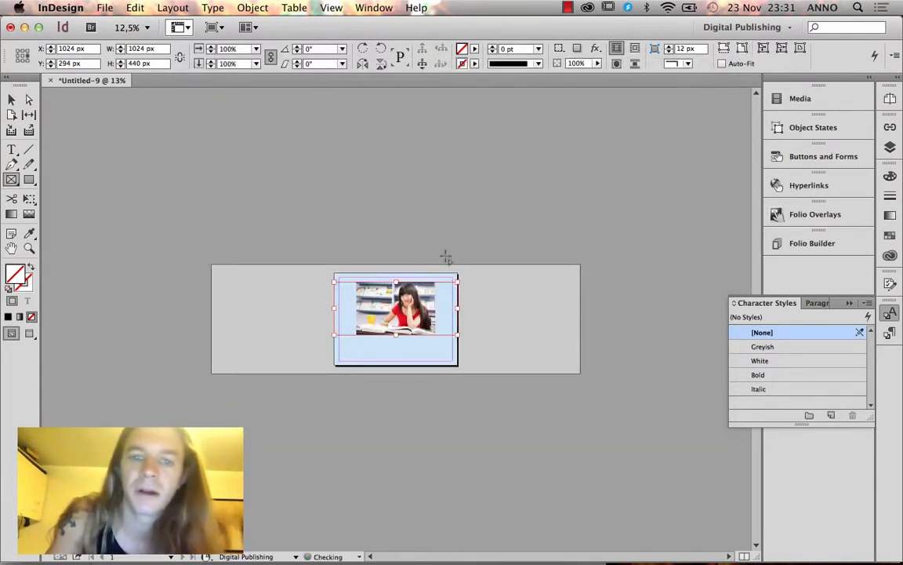
left_click(724, 49)
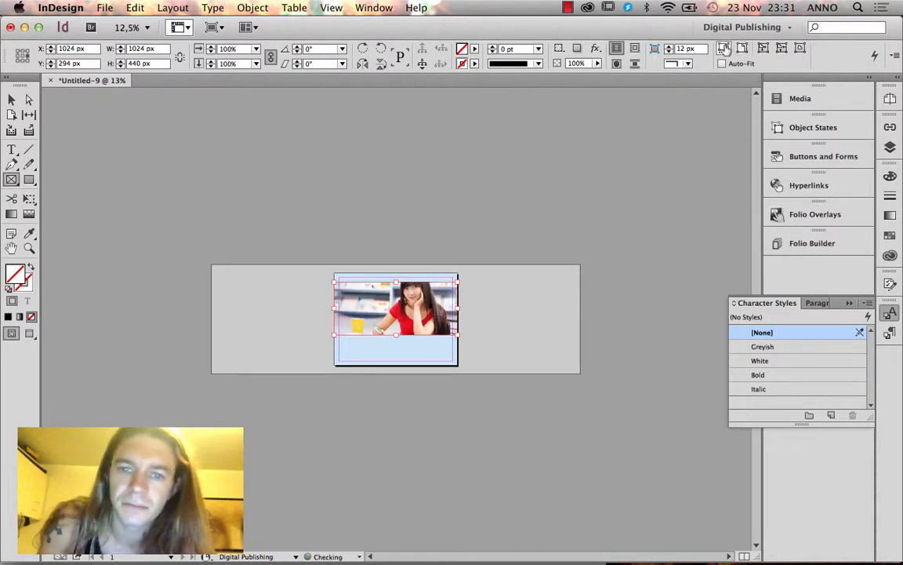
Nudge the photo frame slightly up and to the left.
left_click(11, 100)
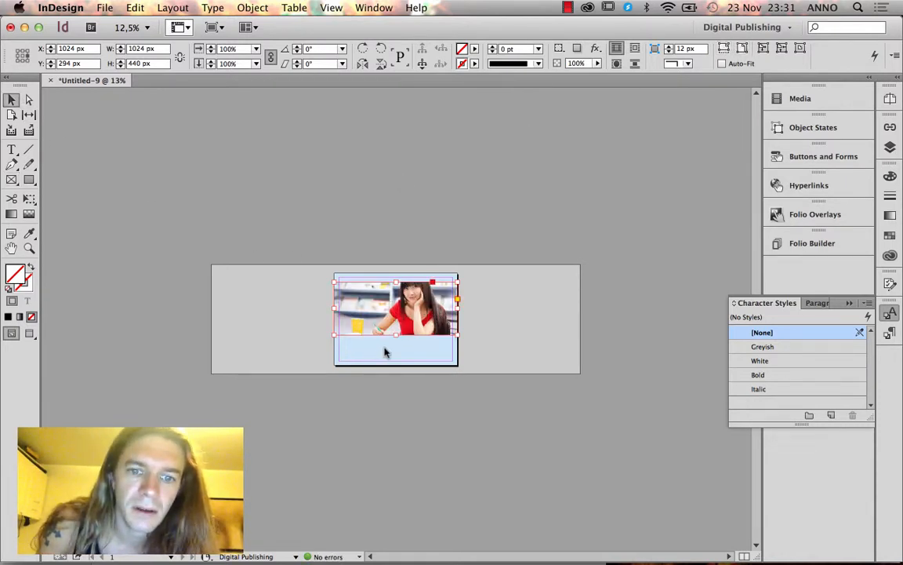
left_click_drag(390, 324, 391, 319)
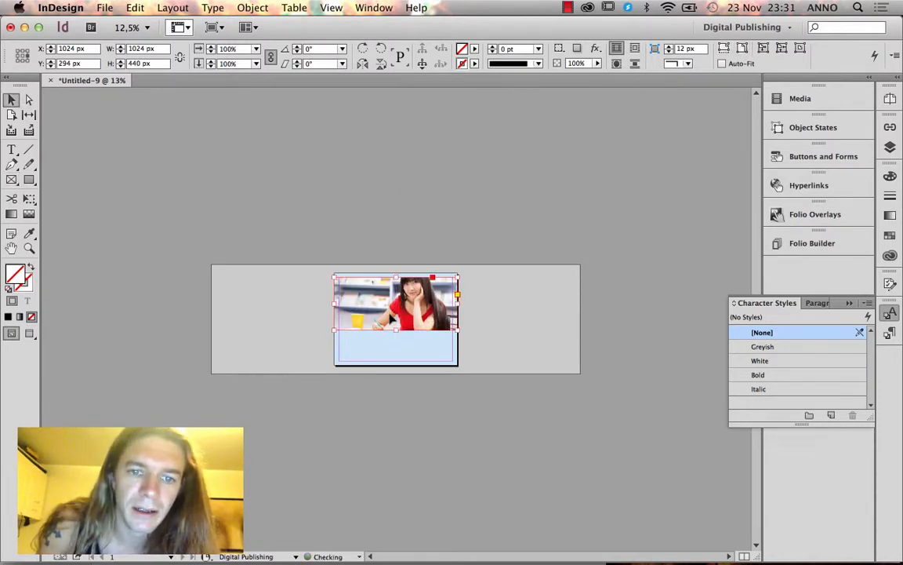
left_click_drag(453, 303, 429, 303)
left_click(490, 316)
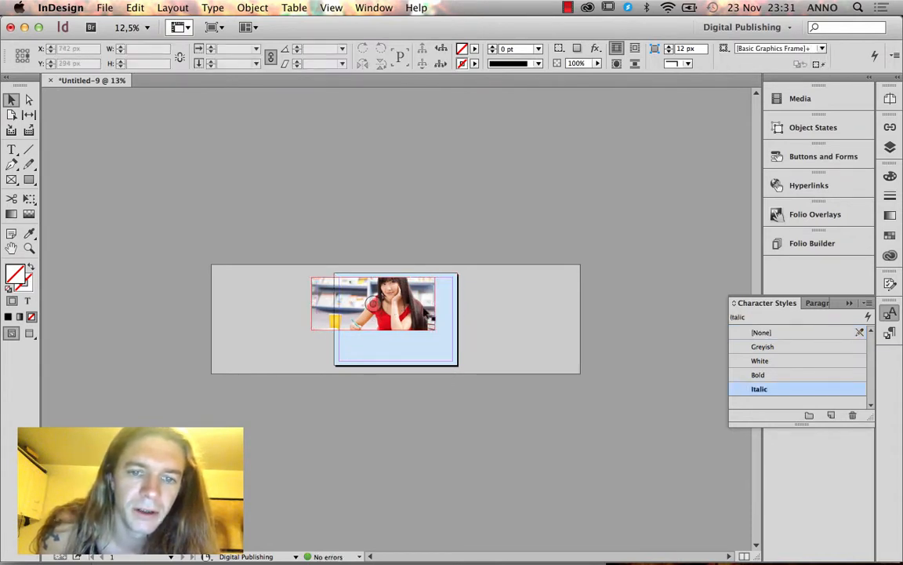
left_click(335, 306)
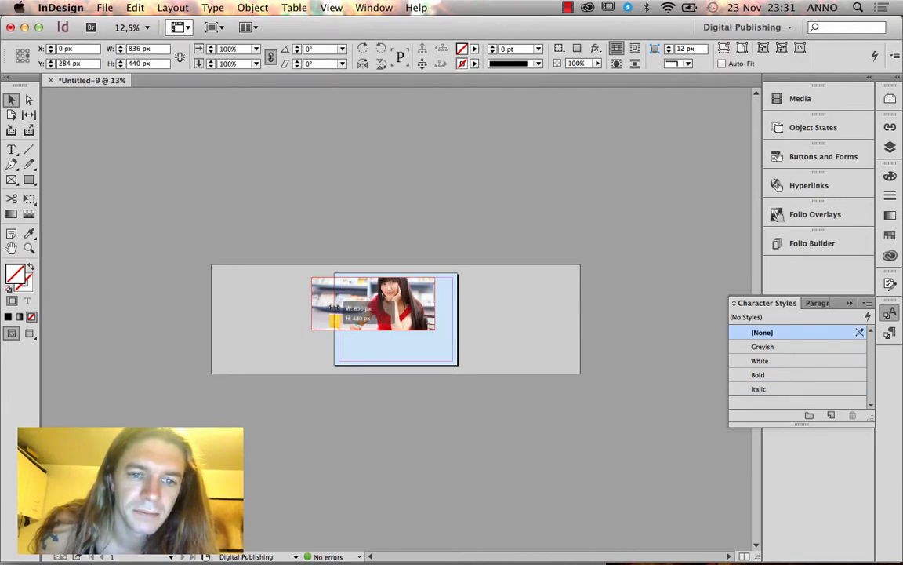
left_click(309, 349)
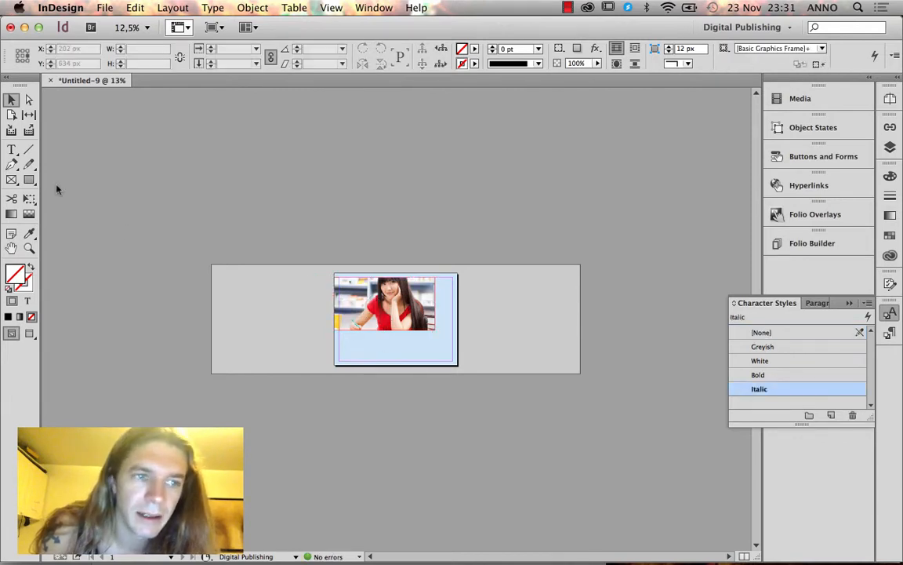
Draw a text frame below the photo.
key("t")
left_click_drag(346, 335, 451, 362)
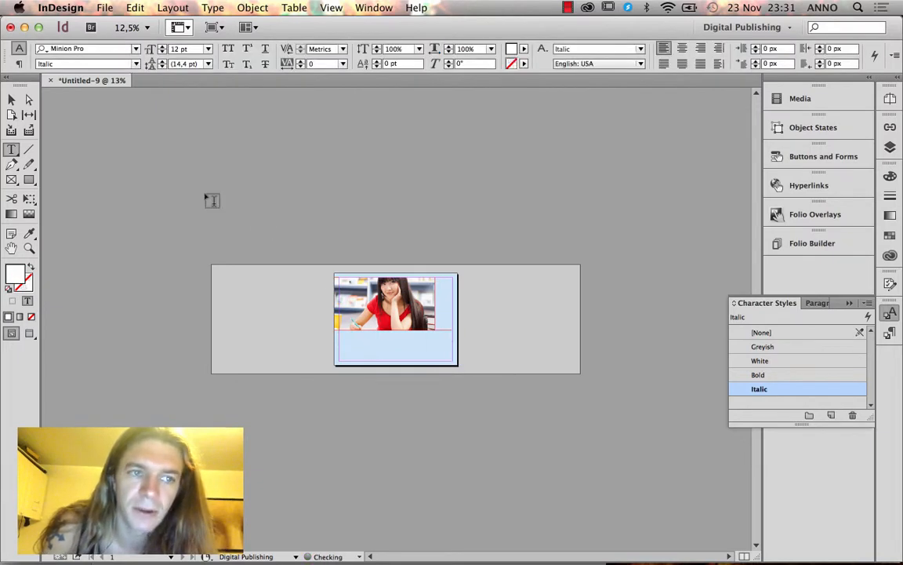
left_click(12, 99)
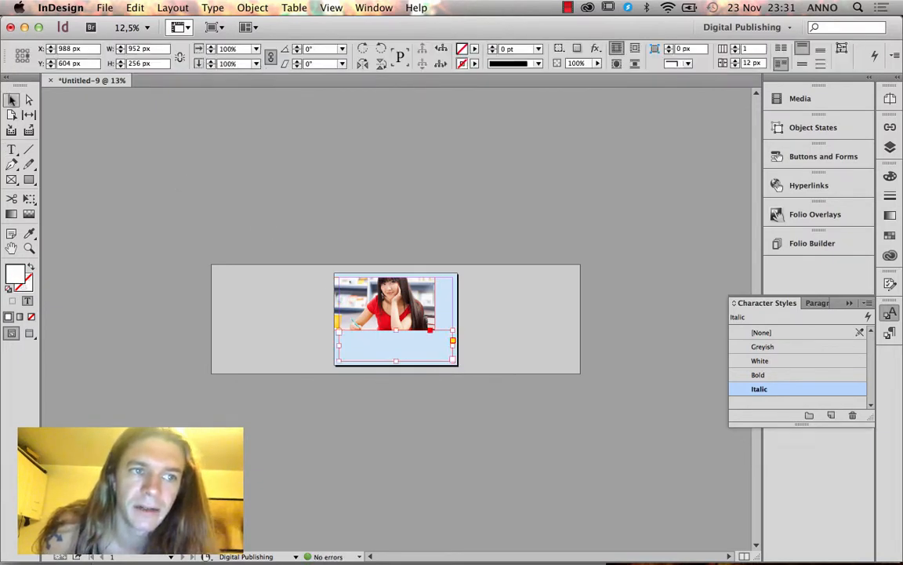
Add a layer named Pictures above Text and move the photo frame onto it.
left_click(891, 147)
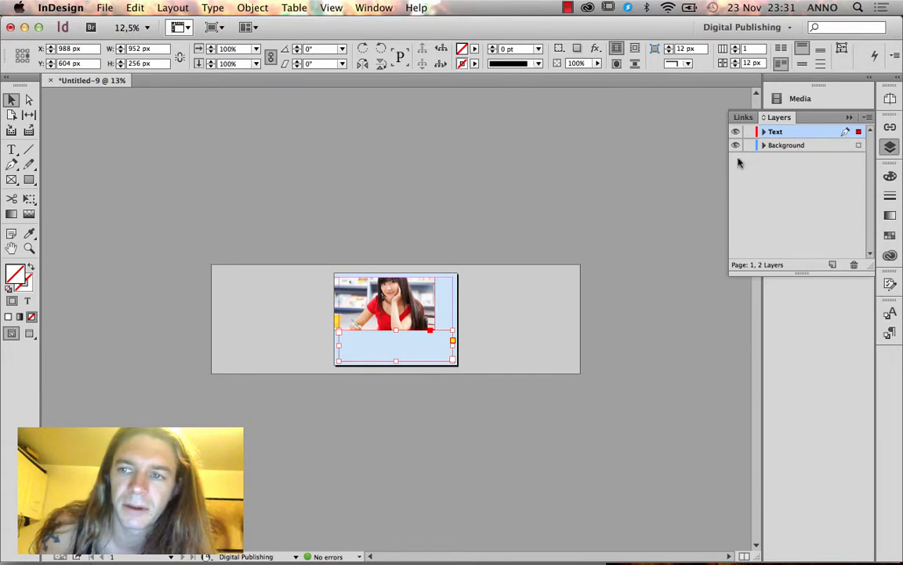
left_click(384, 303)
left_click(526, 299)
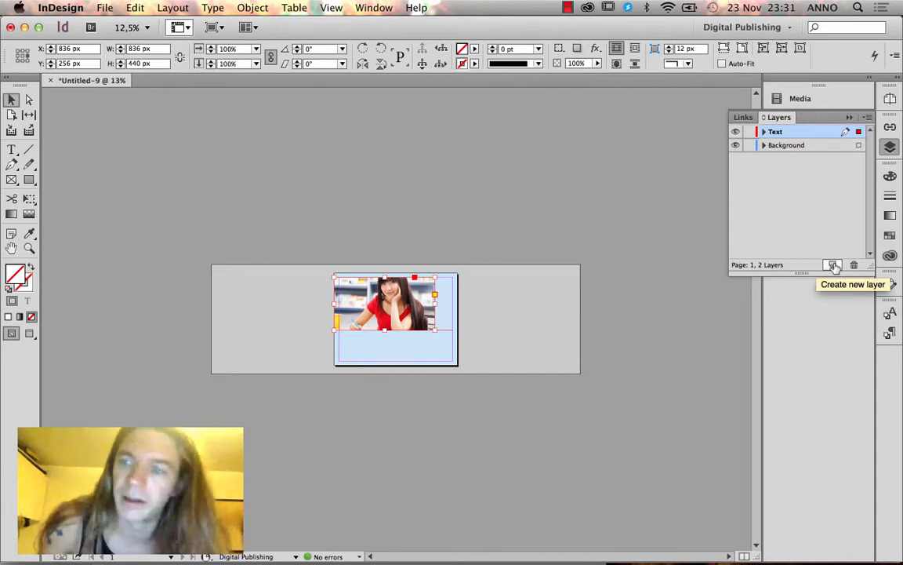
left_click(833, 266)
double_click(778, 133)
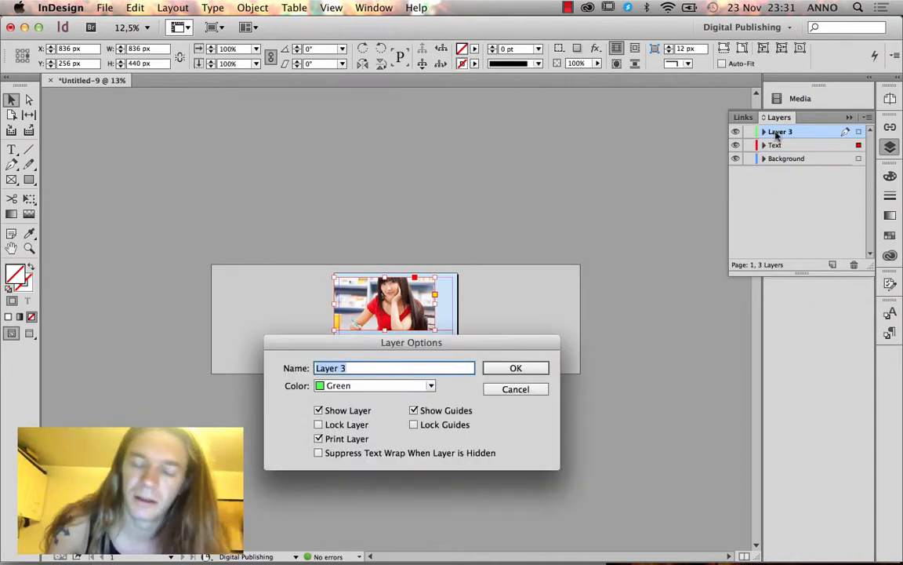
type("Pictures")
key("Return")
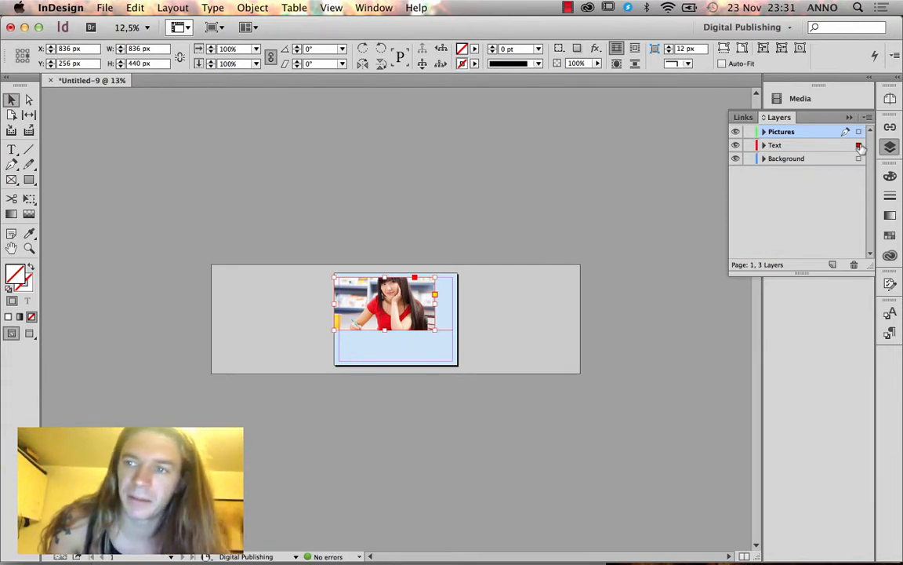
left_click_drag(859, 135, 859, 133)
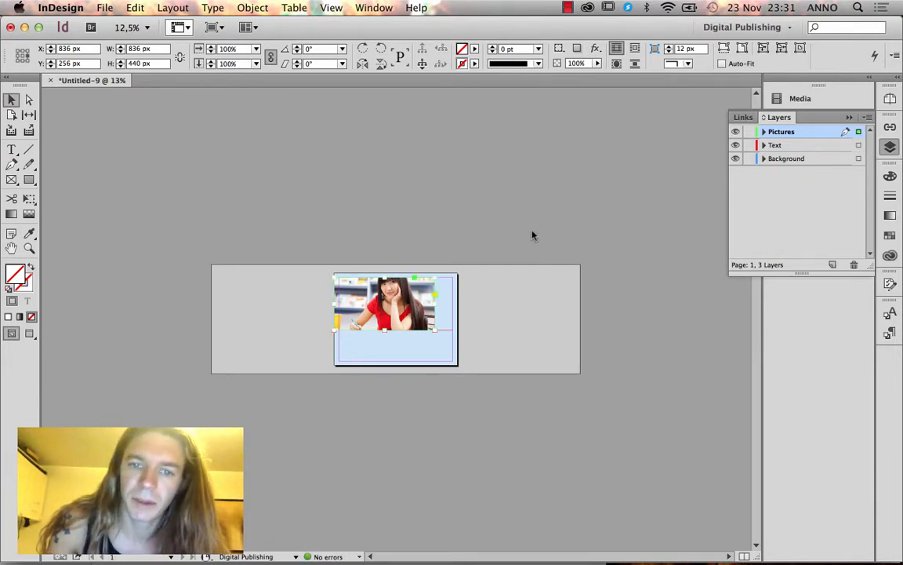
left_click(424, 340)
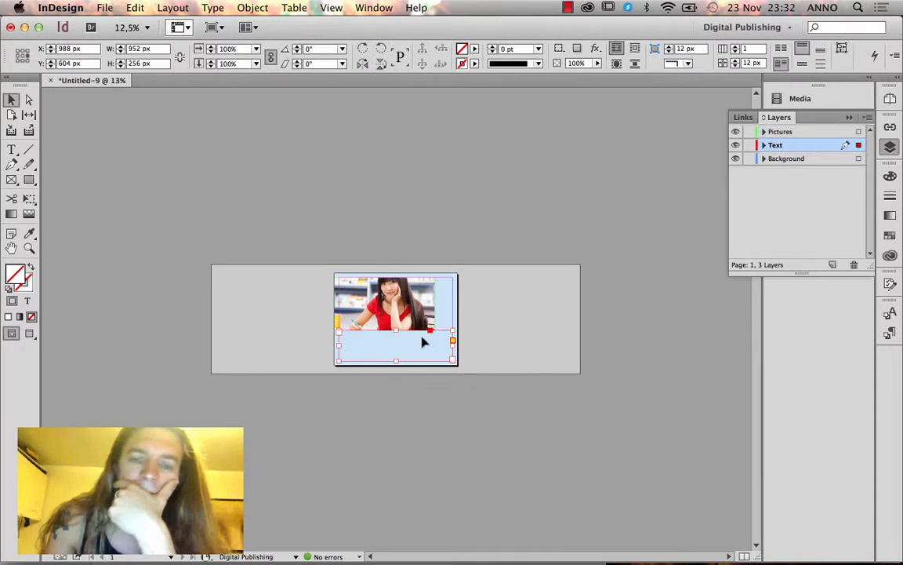
Fill the text frame with placeholder text and zoom in on it.
right_click(426, 341)
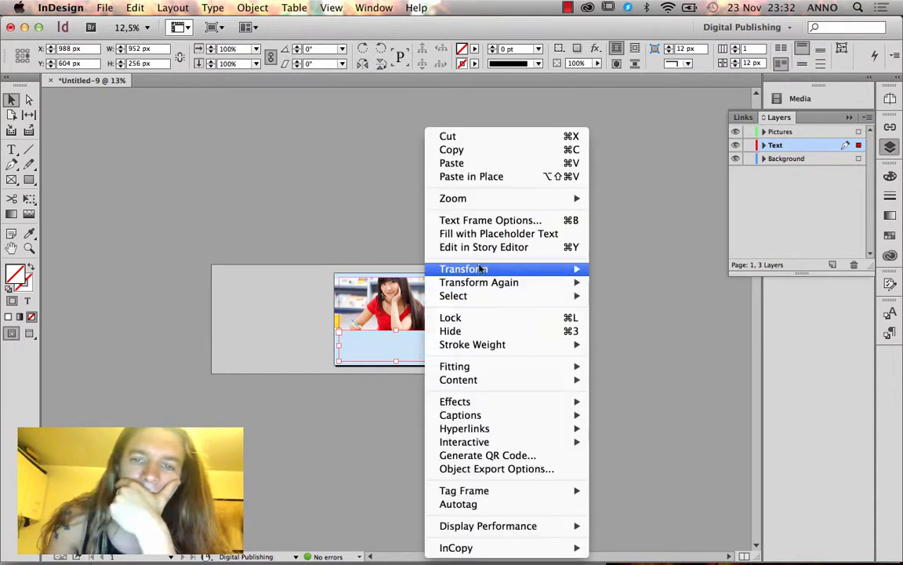
left_click(486, 234)
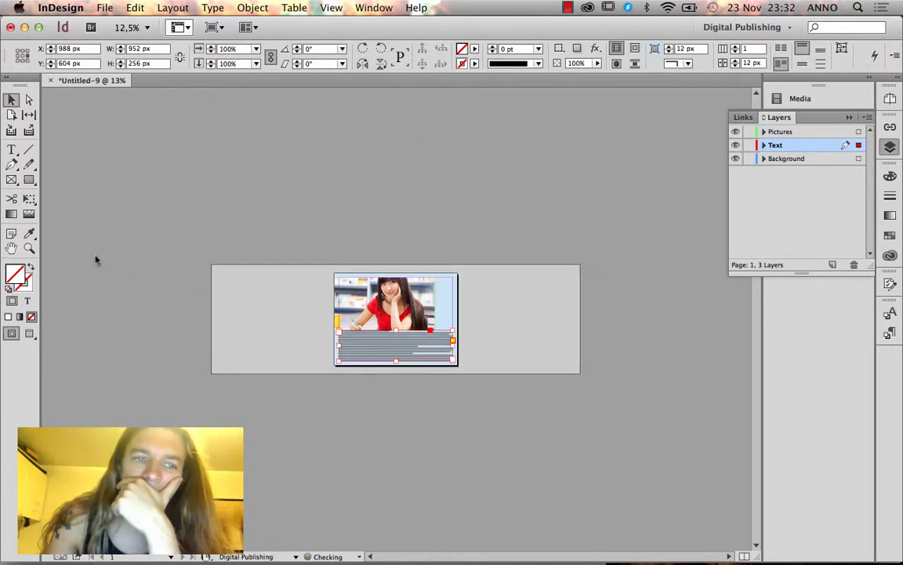
left_click(29, 248)
left_click_drag(299, 230, 473, 359)
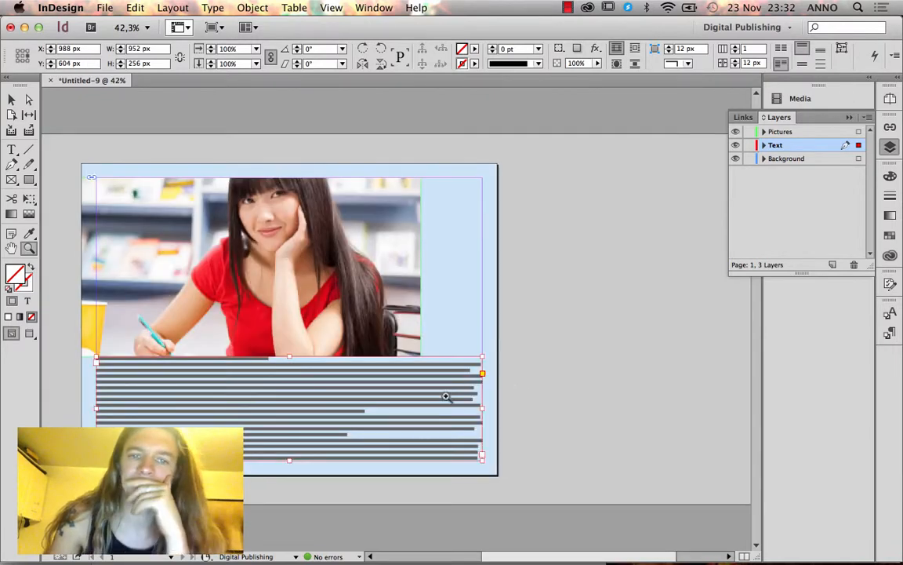
Trim the placeholder text to three lines and add two blank lines above it.
left_click(12, 149)
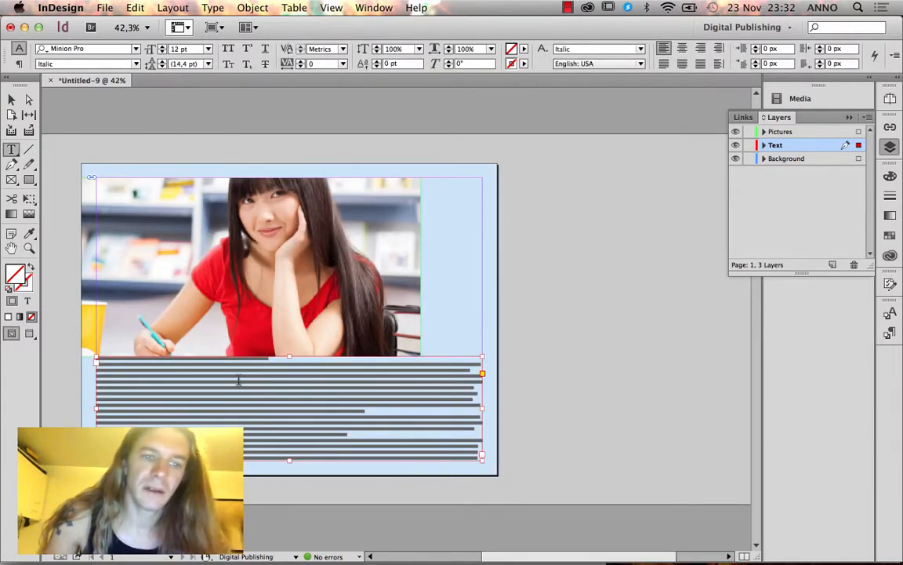
left_click_drag(238, 381, 446, 473)
key("BackSpace")
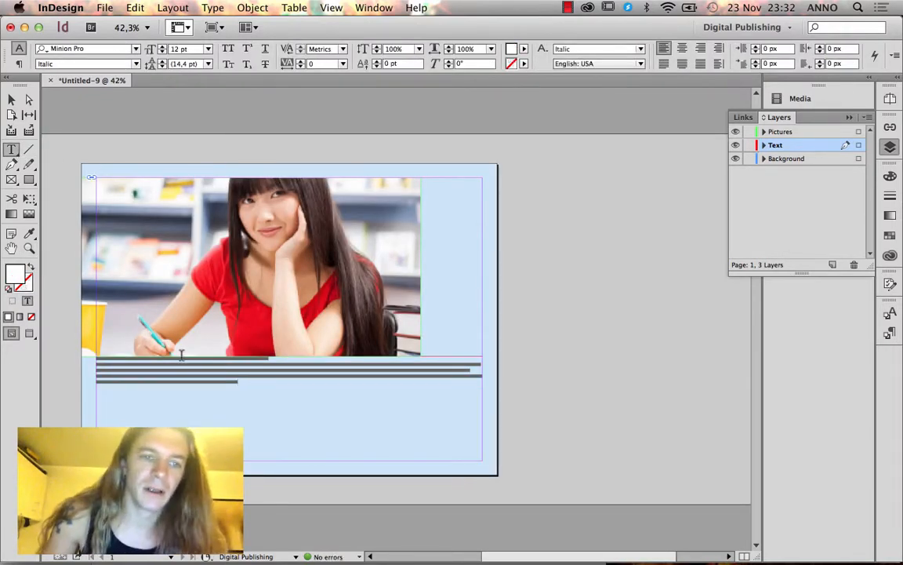
left_click(108, 354)
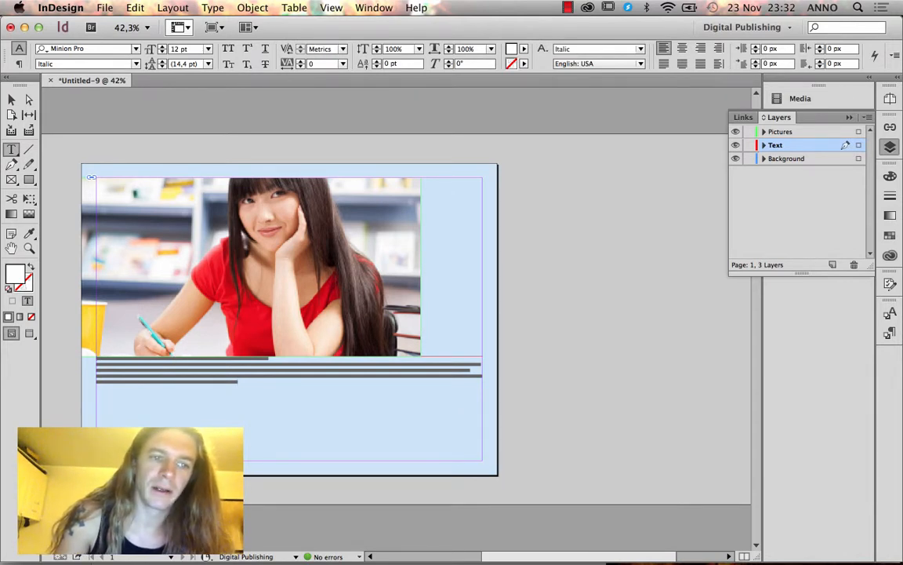
key("Return")
key("Return")
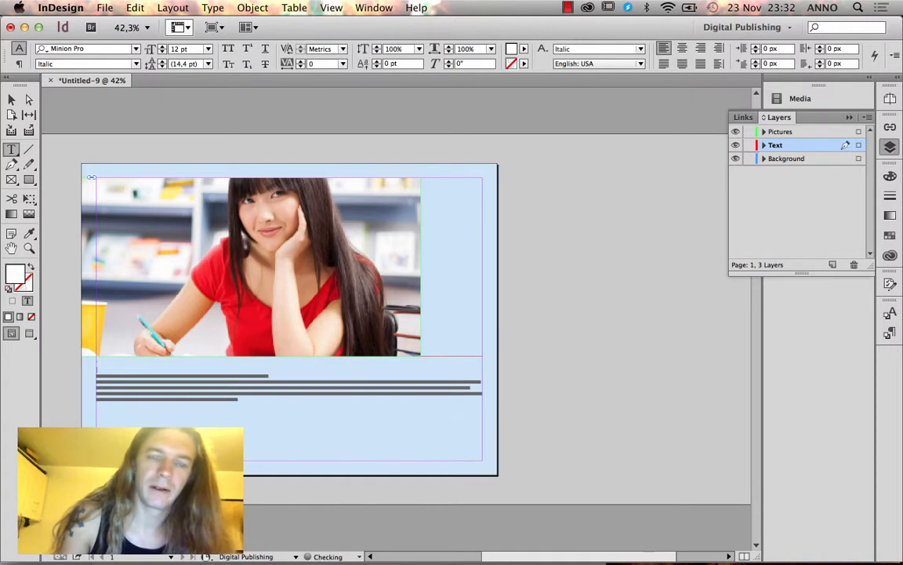
left_click(890, 313)
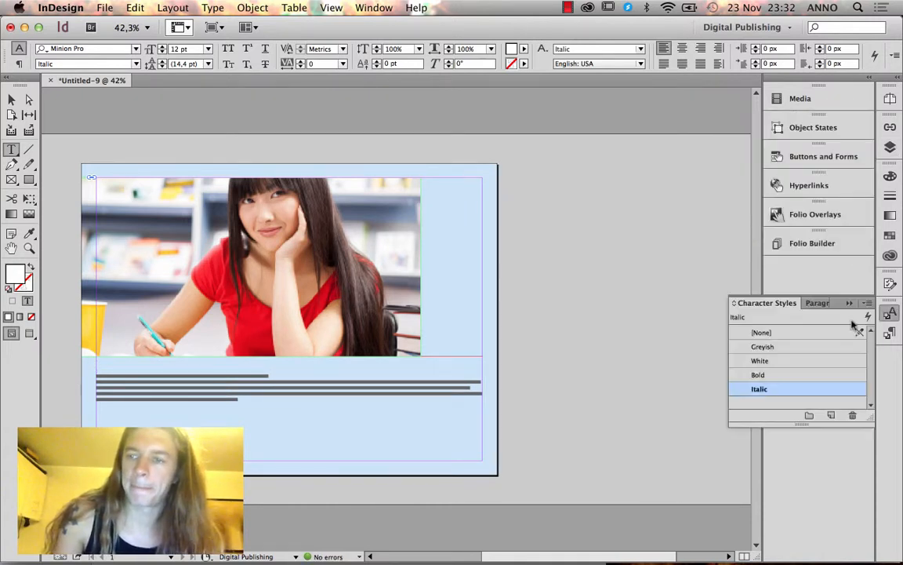
Apply the Header paragraph style to the first line and type 'UCN'.
left_click(818, 303)
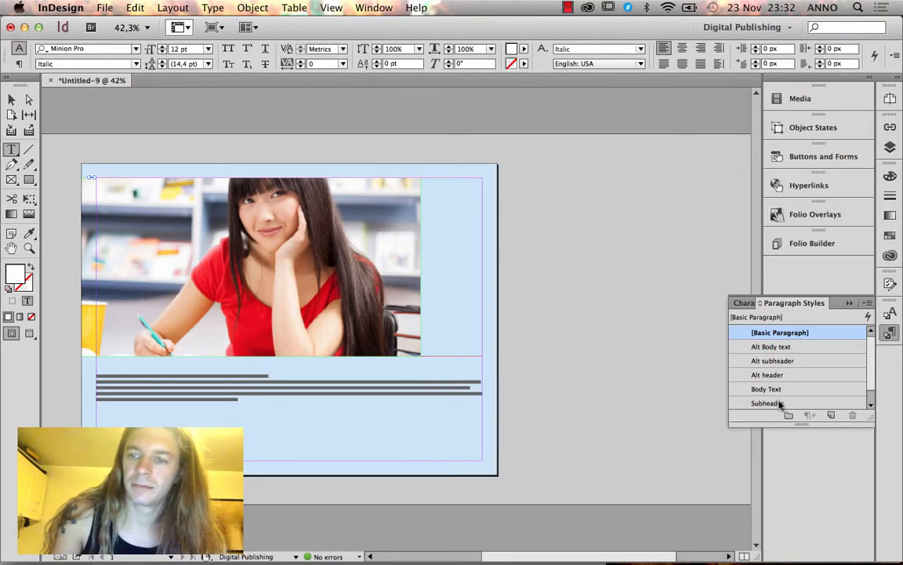
scroll(815, 377, "down", 1)
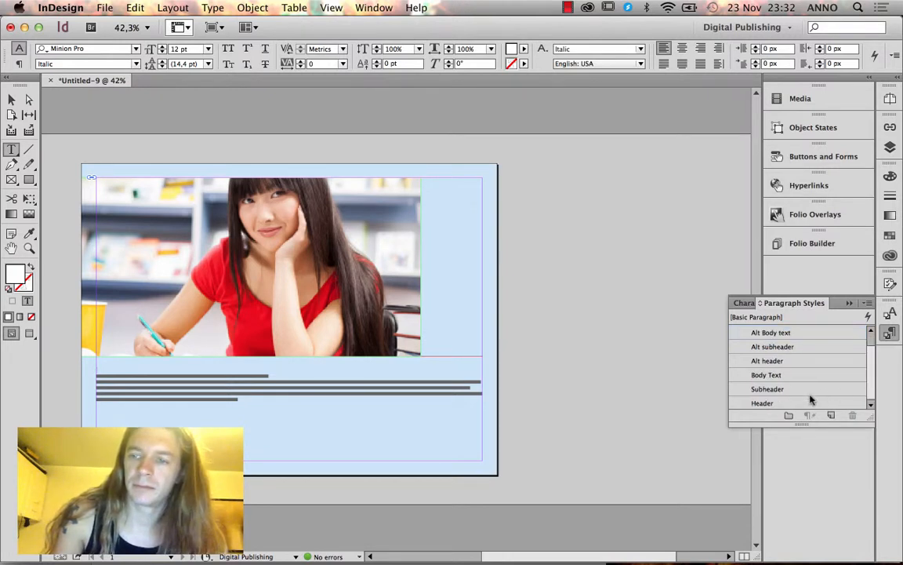
left_click(772, 402)
type("UCN")
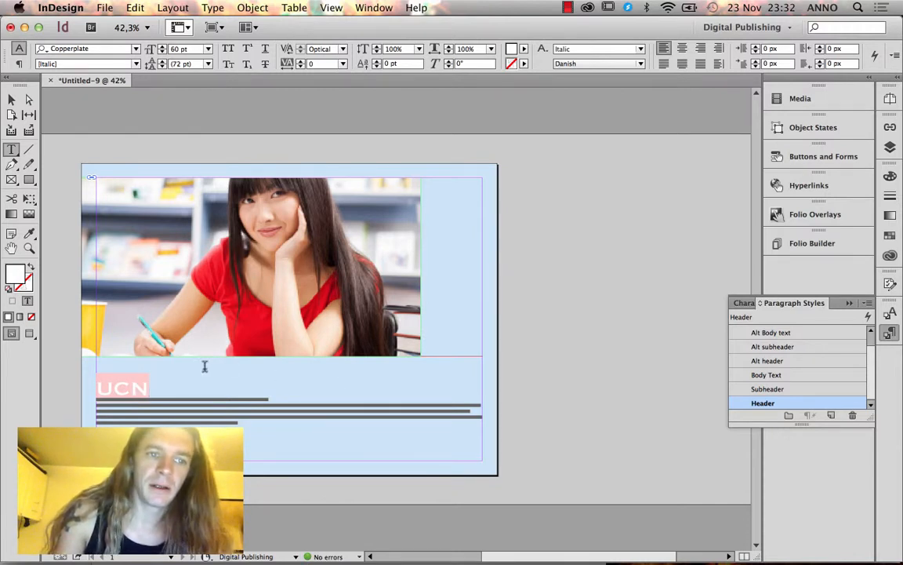
left_click(136, 64)
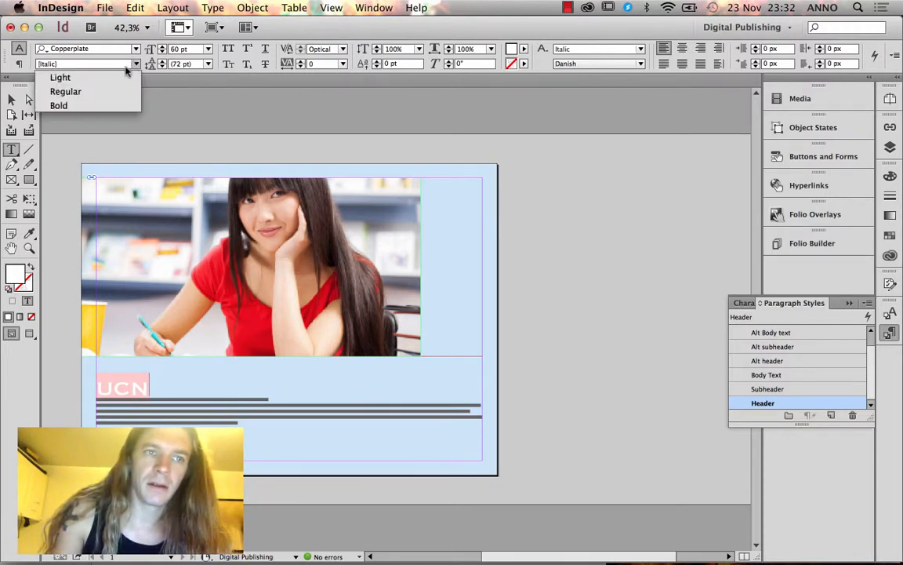
left_click(890, 313)
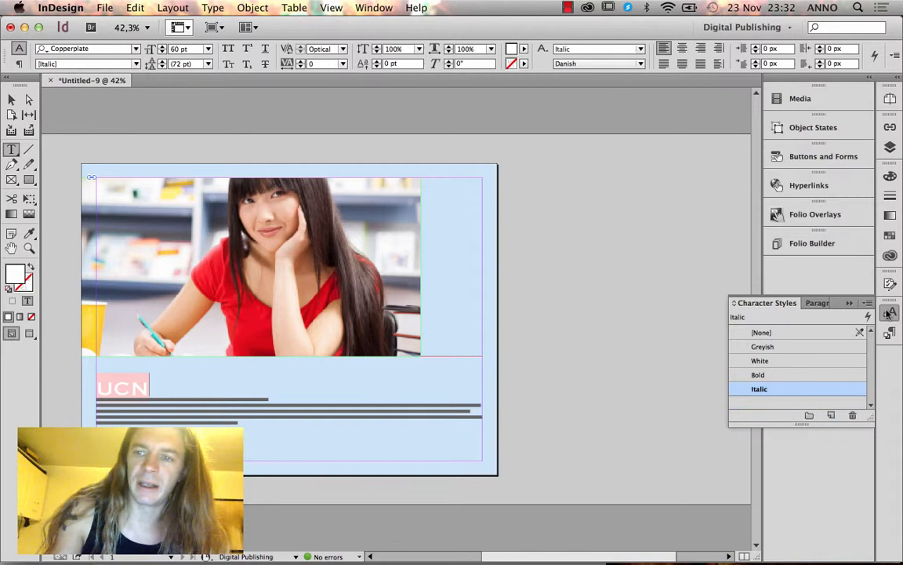
left_click(796, 331)
left_click(808, 303)
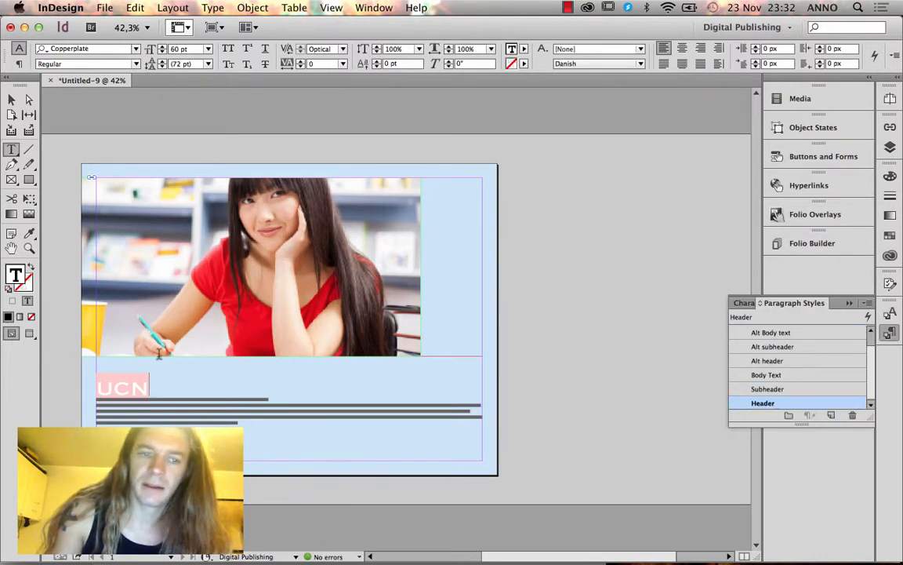
Set 'UCN' to character style [None] and complete the heading 'UCN is Cool'.
left_click_drag(153, 378, 92, 375)
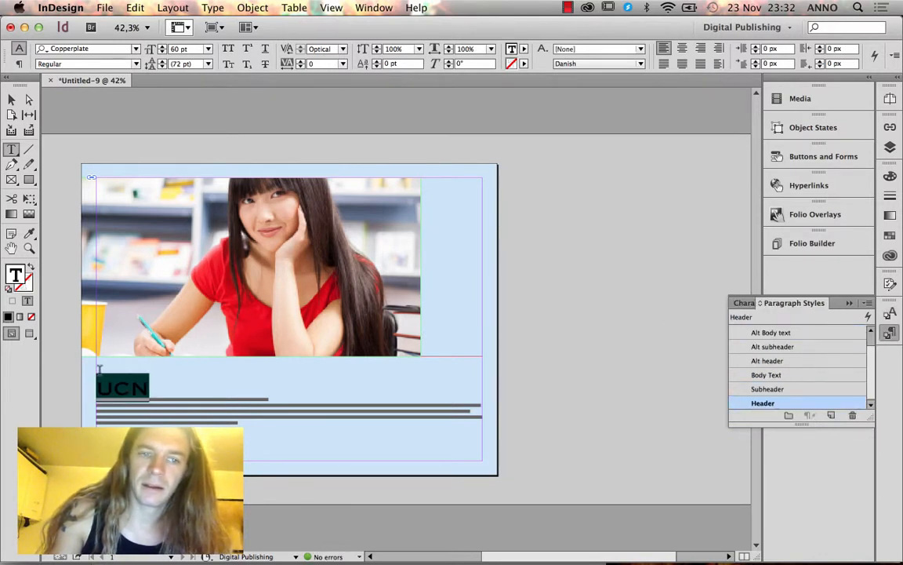
left_click(890, 313)
left_click(790, 333)
left_click(808, 303)
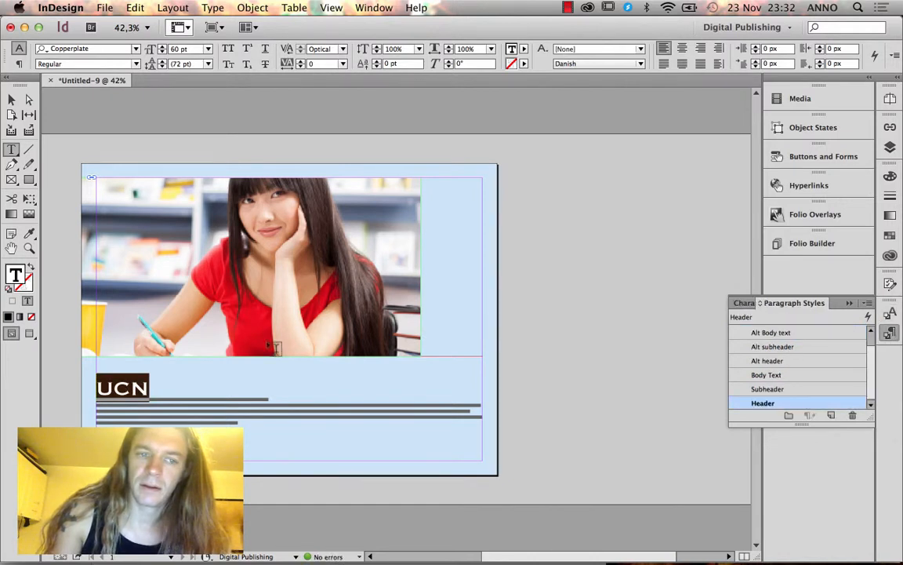
left_click(156, 378)
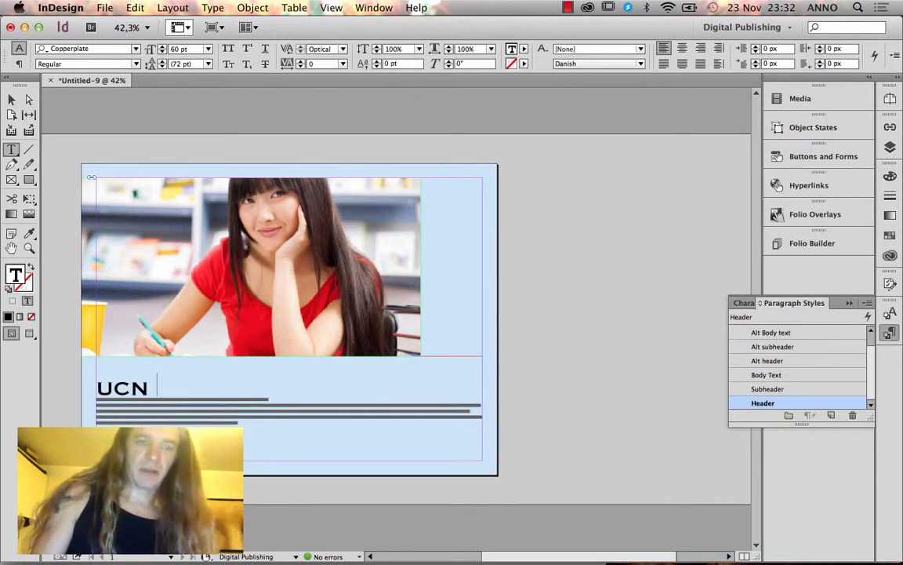
type("is Cool")
Add a new line below the heading and clear its italic character style.
key("Return")
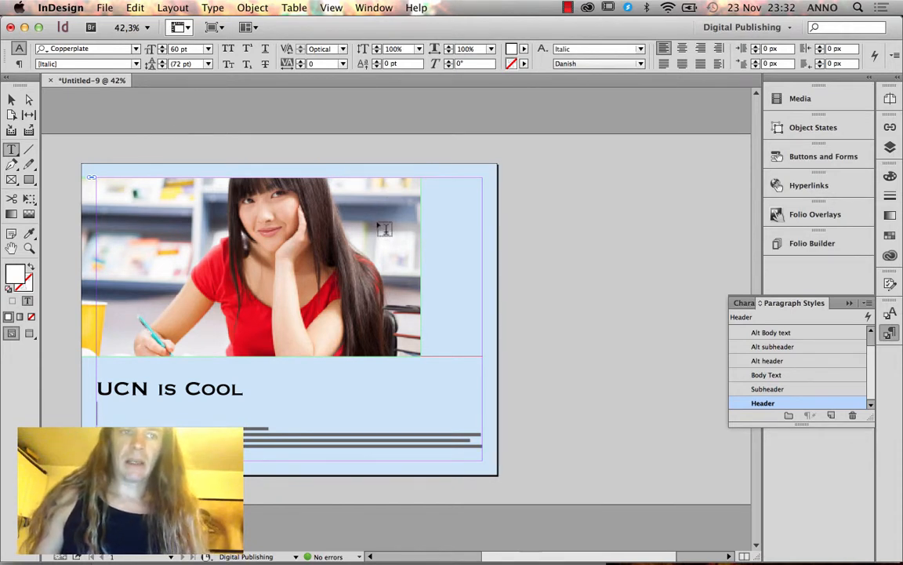
left_click(135, 386)
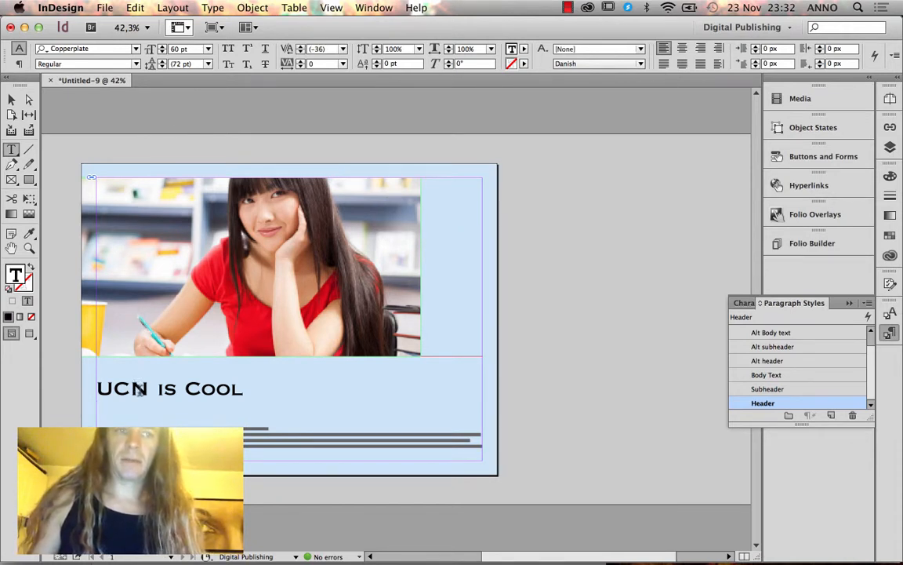
left_click(139, 410)
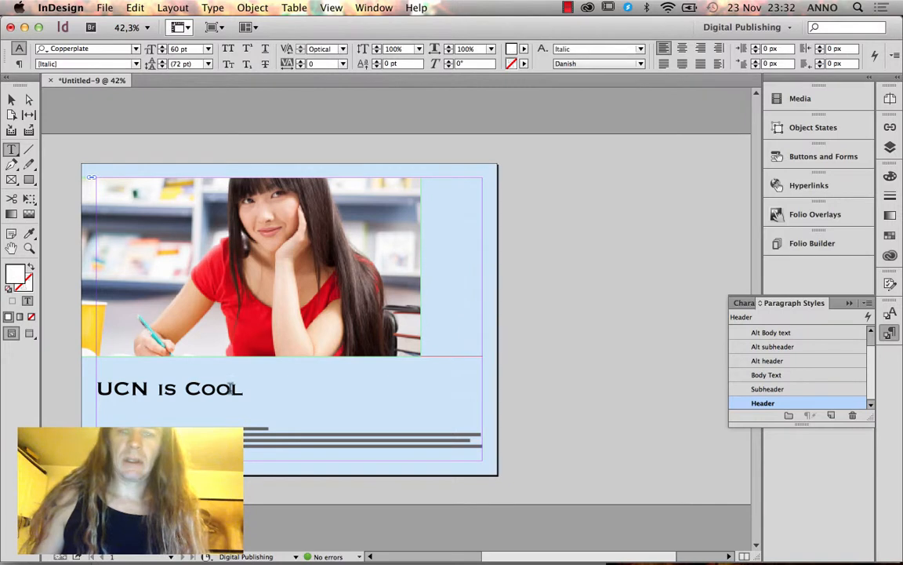
left_click(886, 314)
left_click(790, 337)
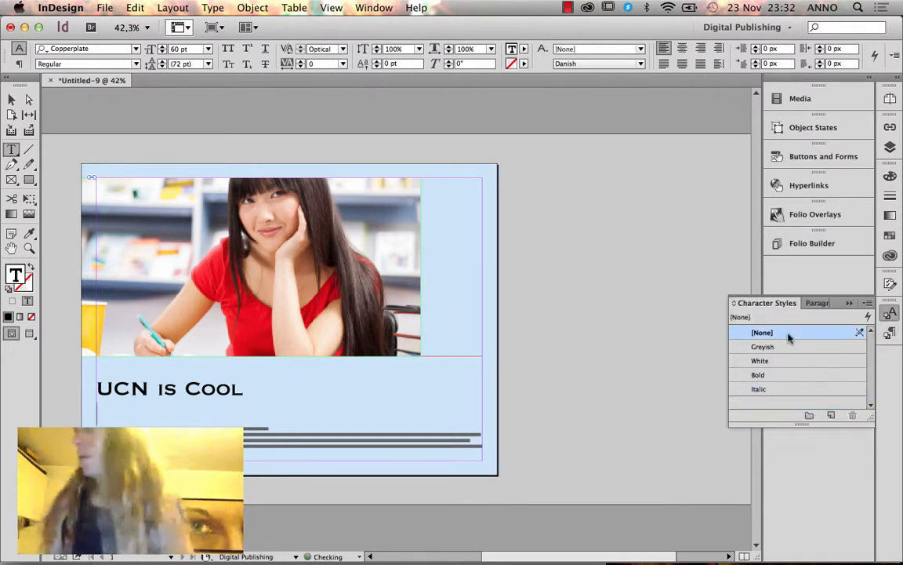
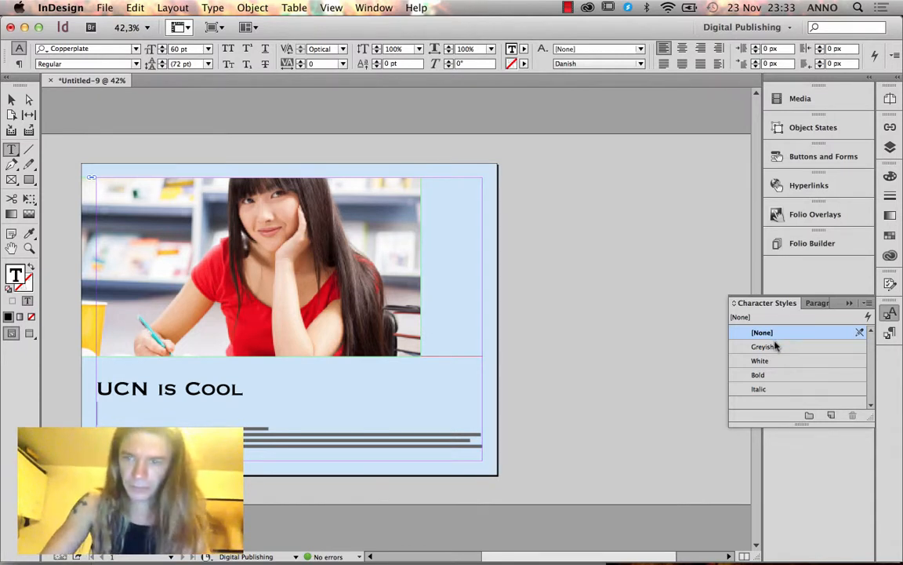
Add the Subheader line 'Said the old man – in a wise fashion' and style the placeholder body as Body Text.
left_click(818, 303)
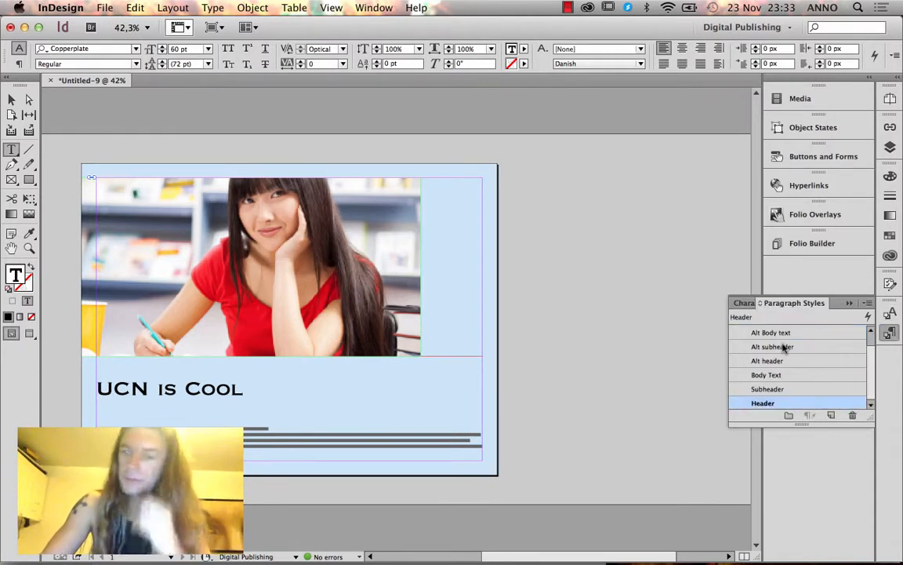
left_click(786, 389)
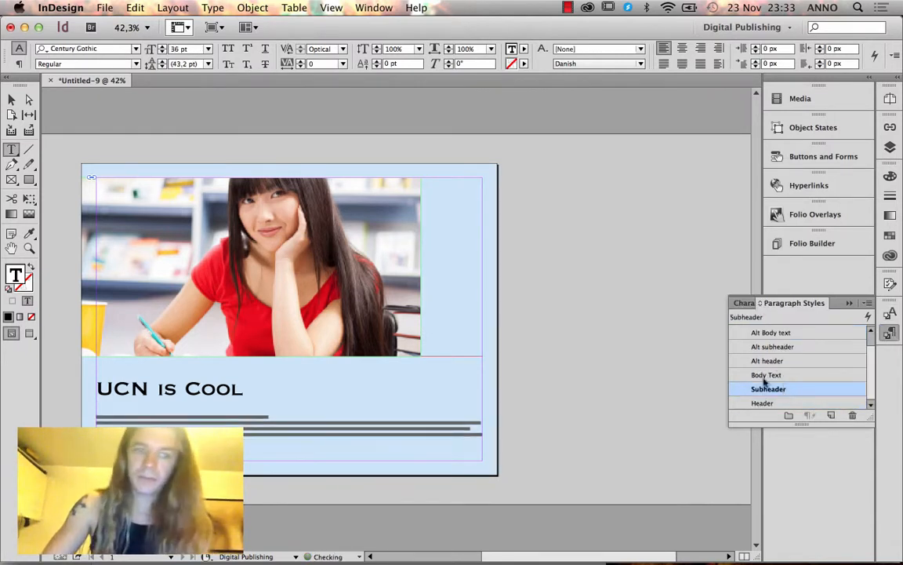
type("Said the old man – in a wise fa")
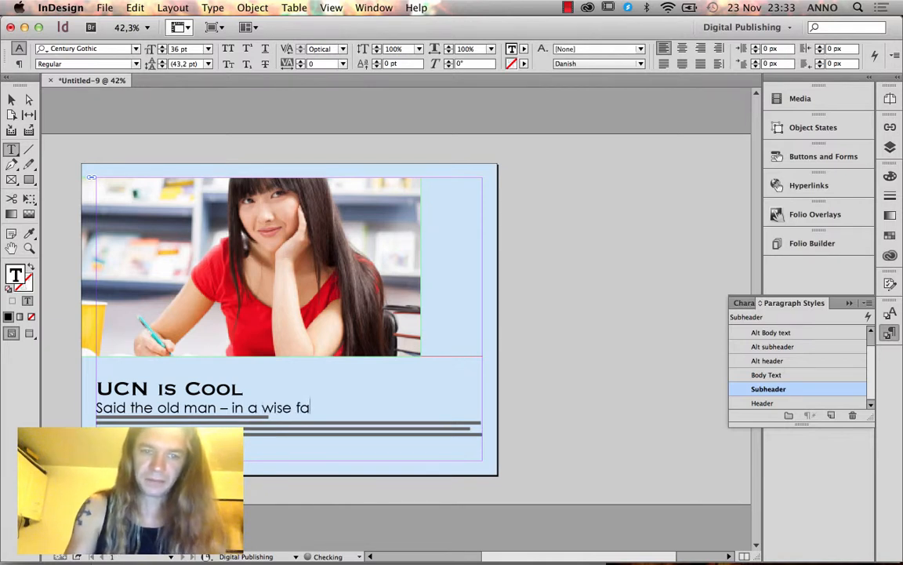
type("n")
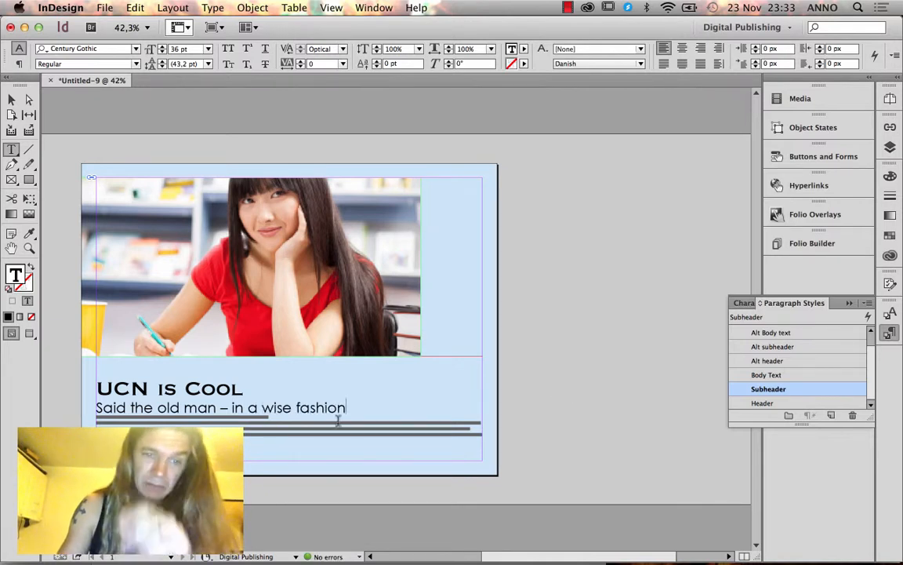
left_click_drag(307, 440, 91, 414)
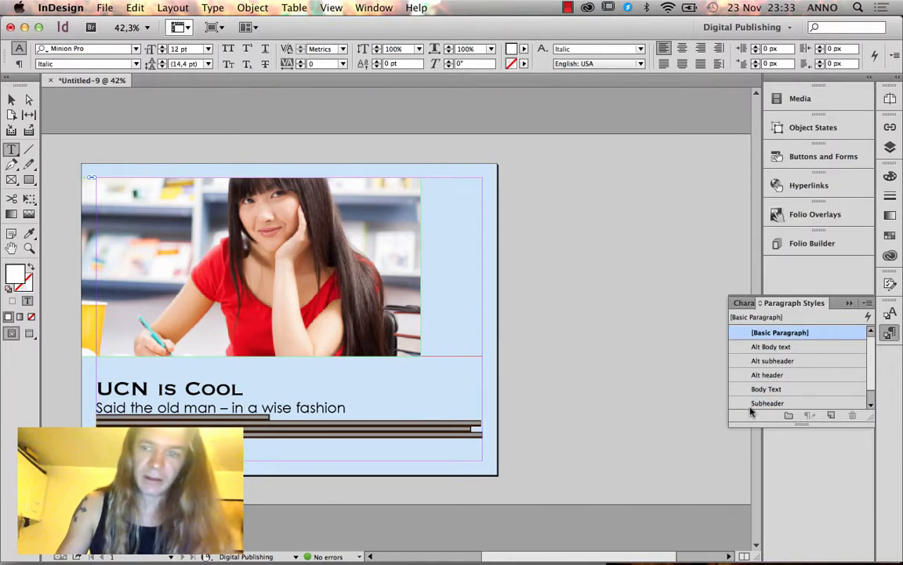
left_click(780, 392)
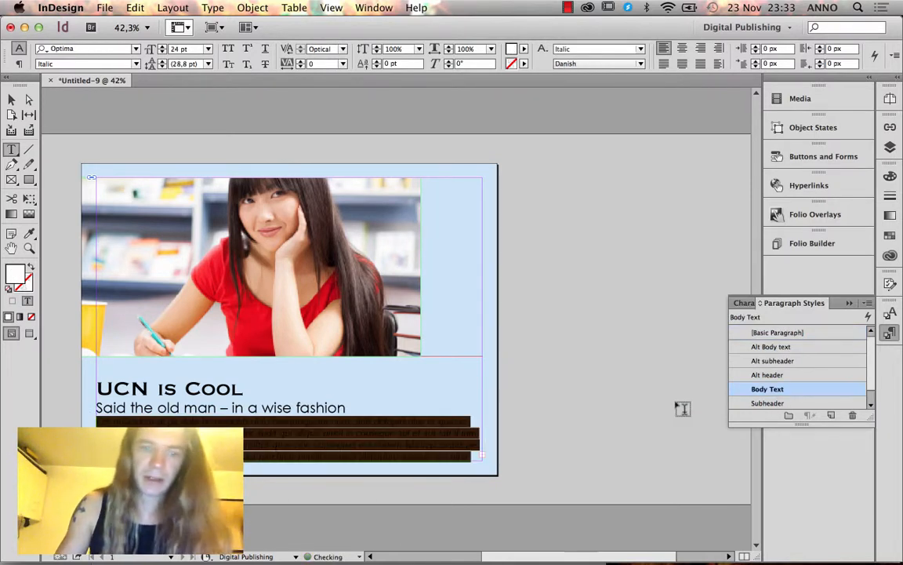
Set the whole body paragraph to character style [None] to remove the italics.
left_click(431, 420)
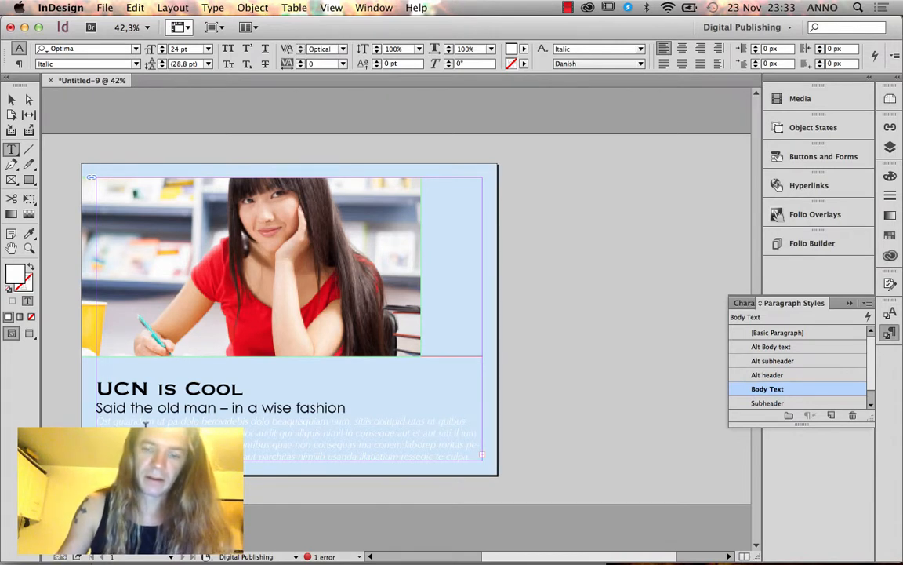
triple_click(97, 421)
left_click(97, 421)
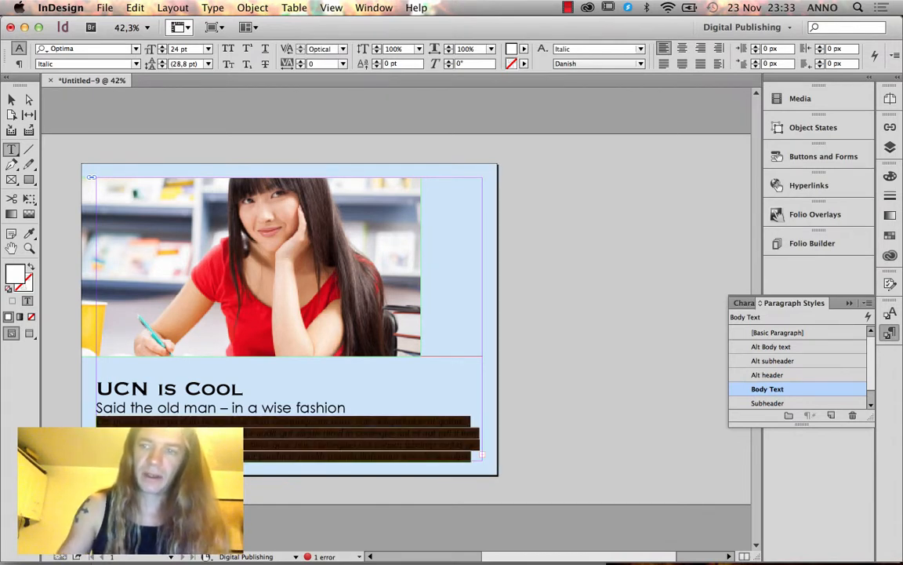
left_click(894, 315)
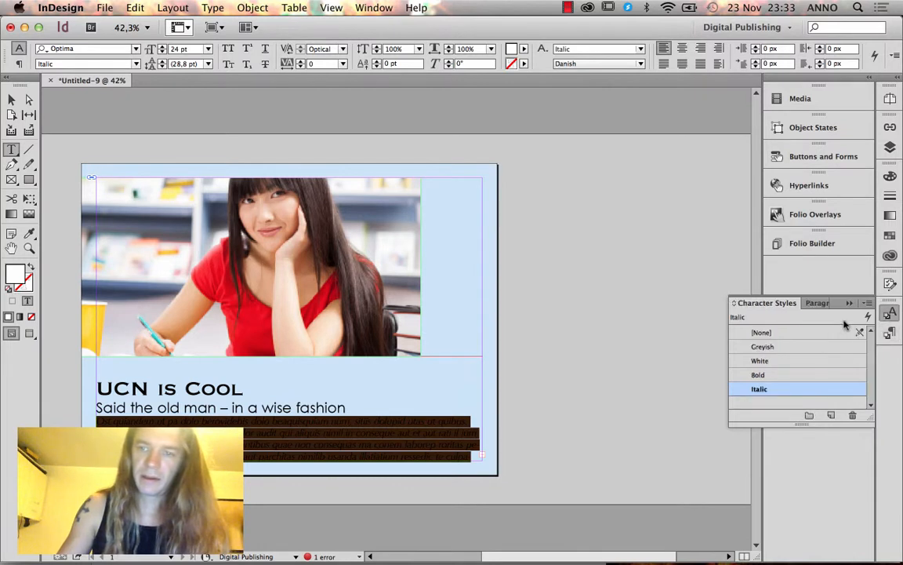
left_click(804, 333)
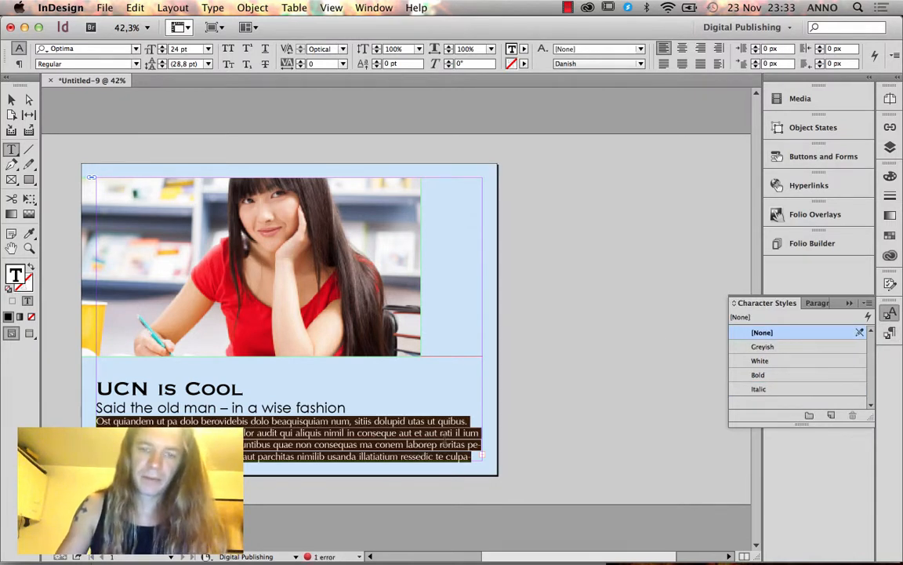
Delete the trailing body text so it ends at 'nimil in.' with a period.
left_click(462, 450)
key("super+shift+End")
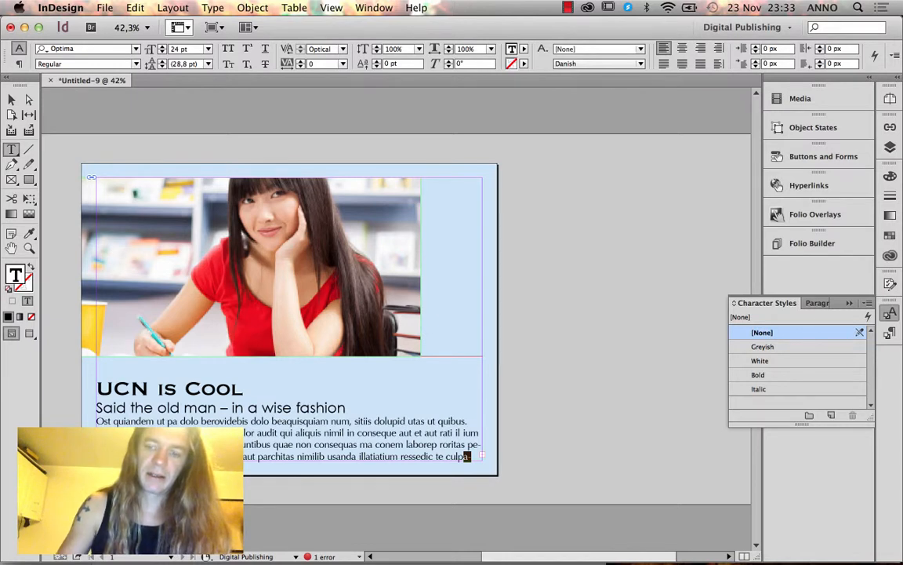
key("BackSpace")
type(".")
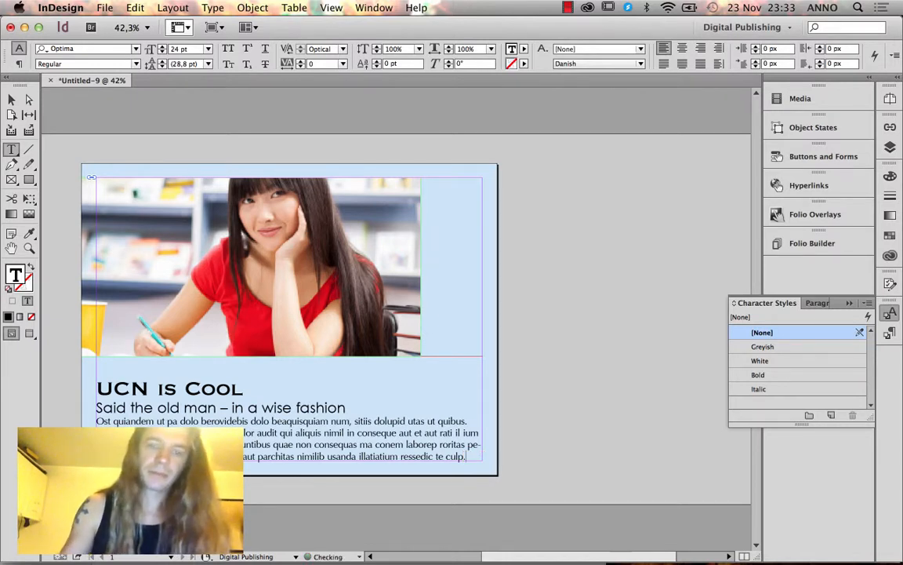
left_click_drag(467, 457, 88, 418)
key("BackSpace")
Insert a blank line above the body paragraph and deselect the text frame.
left_click(101, 421)
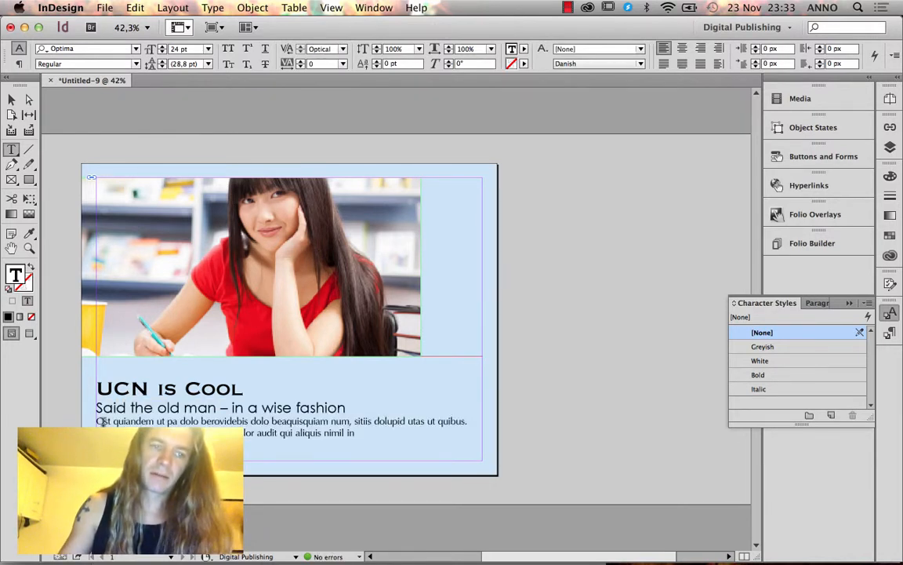
key("Return")
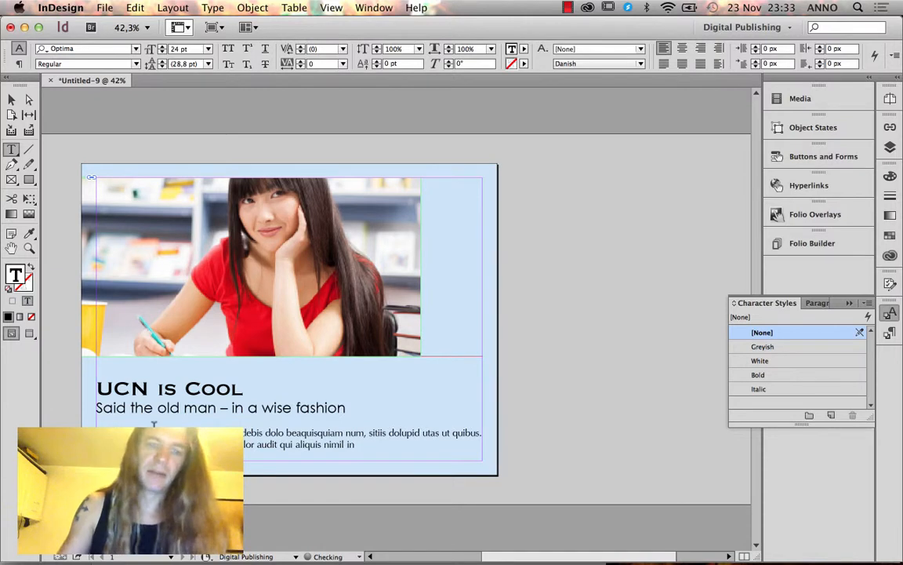
left_click(356, 445)
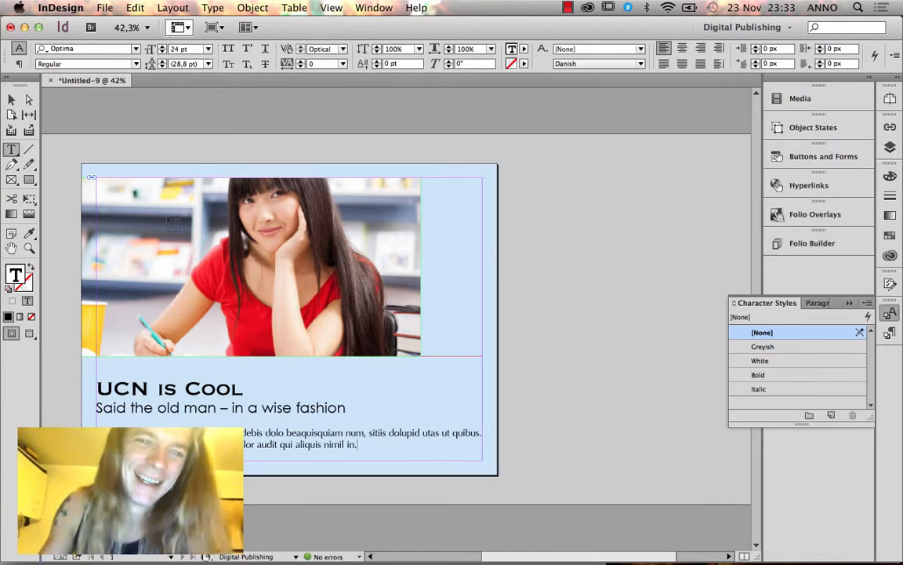
key("Escape")
left_click(510, 238)
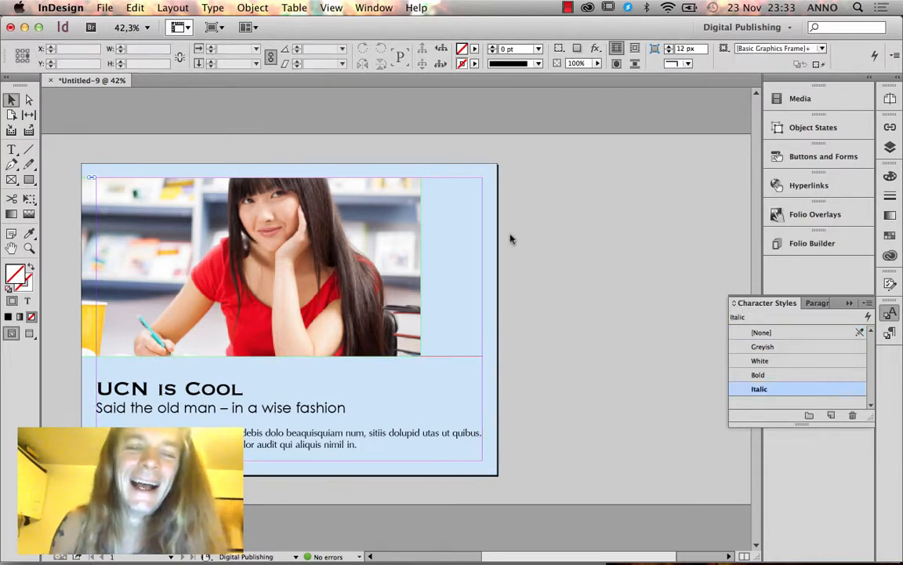
Place the UCN logo EPS at the cover's right edge below the photo.
key("super+d")
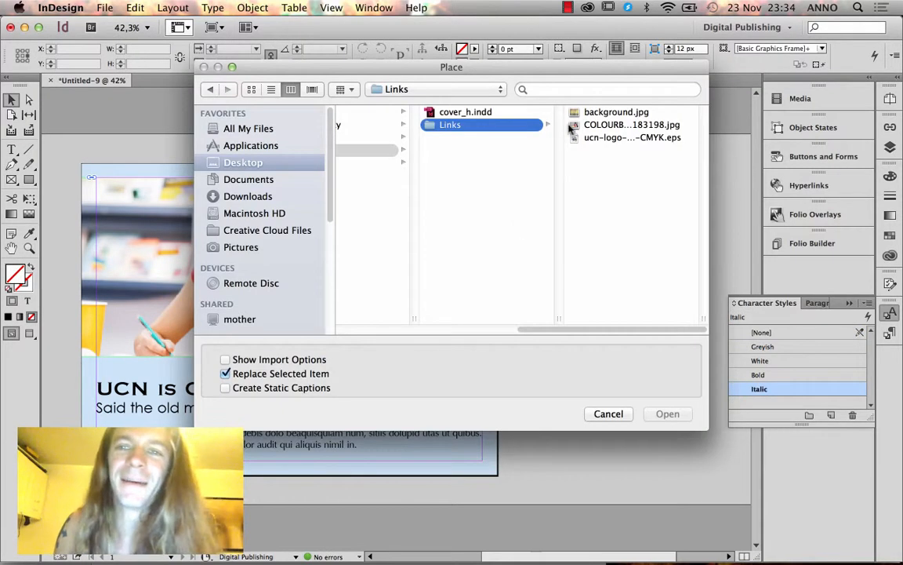
left_click(612, 138)
key("Return")
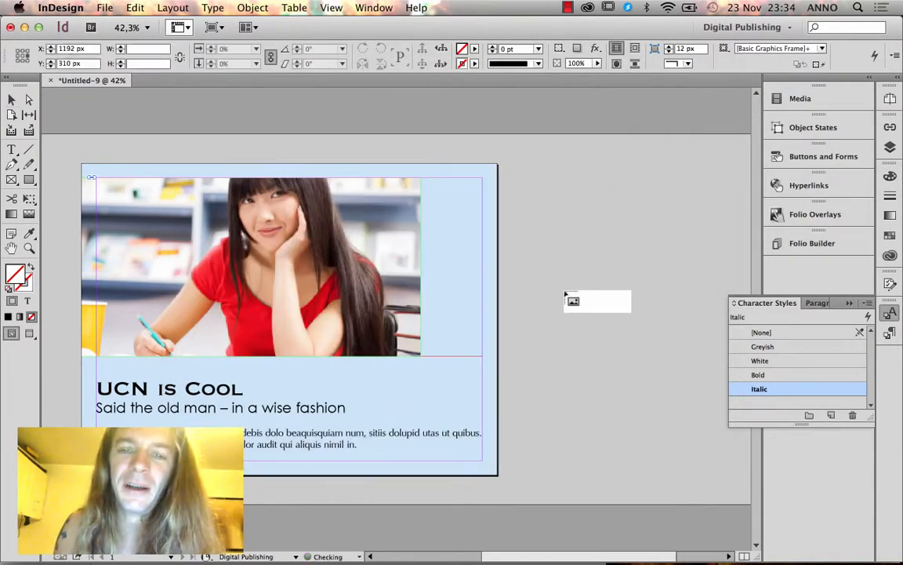
left_click(566, 290)
left_click_drag(597, 312, 393, 285)
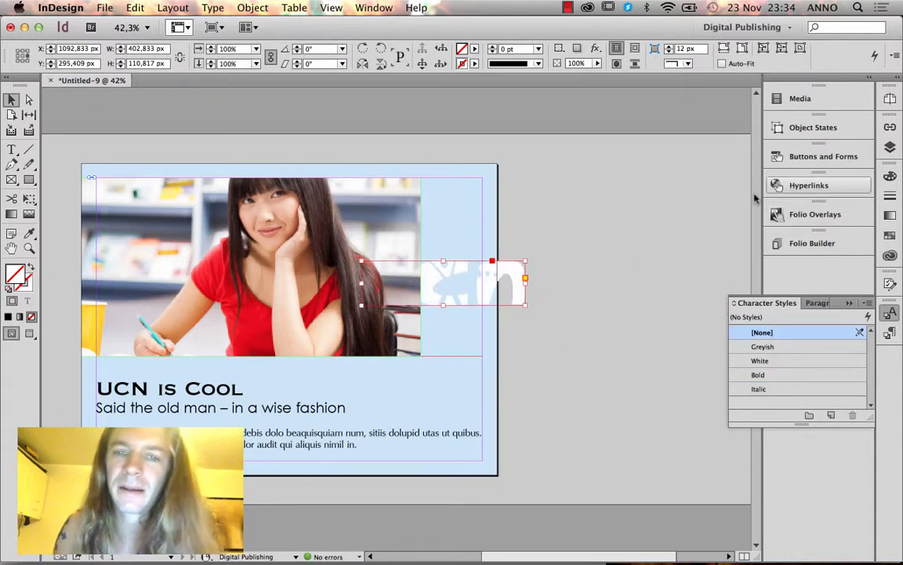
left_click_drag(470, 284, 496, 374)
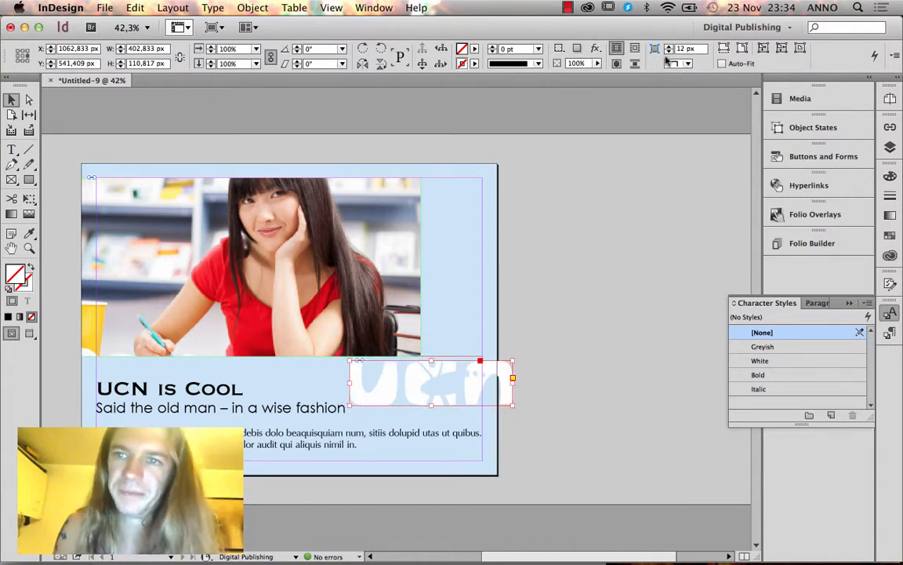
Set the logo's transparency opacity to 30% and trim it at the page edge.
left_click(595, 48)
left_click(650, 54)
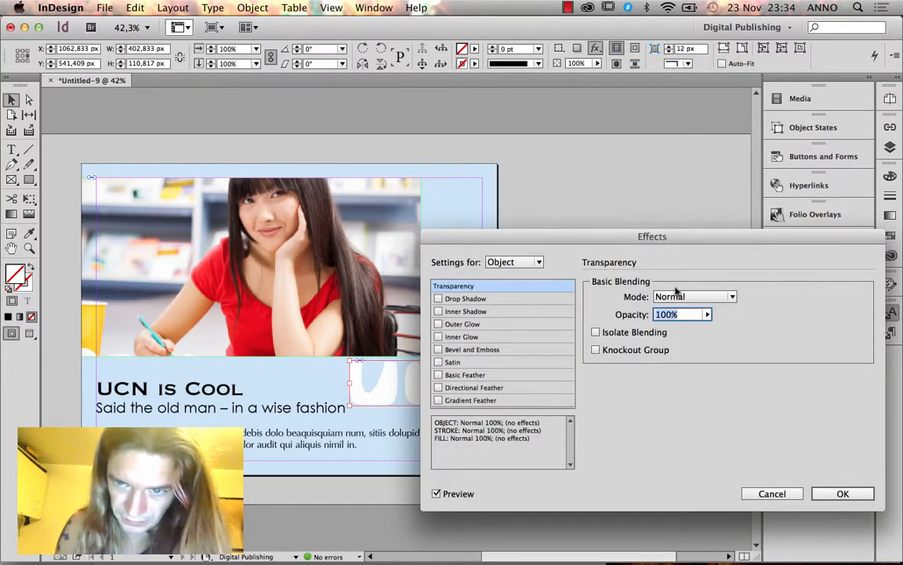
left_click_drag(706, 314, 641, 359)
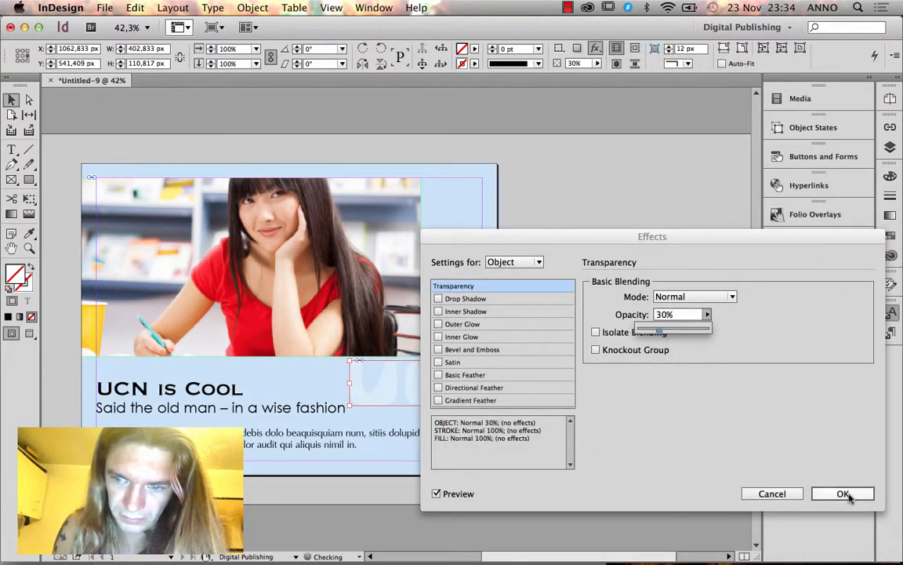
left_click(844, 493)
left_click_drag(484, 379, 496, 363)
left_click(548, 367)
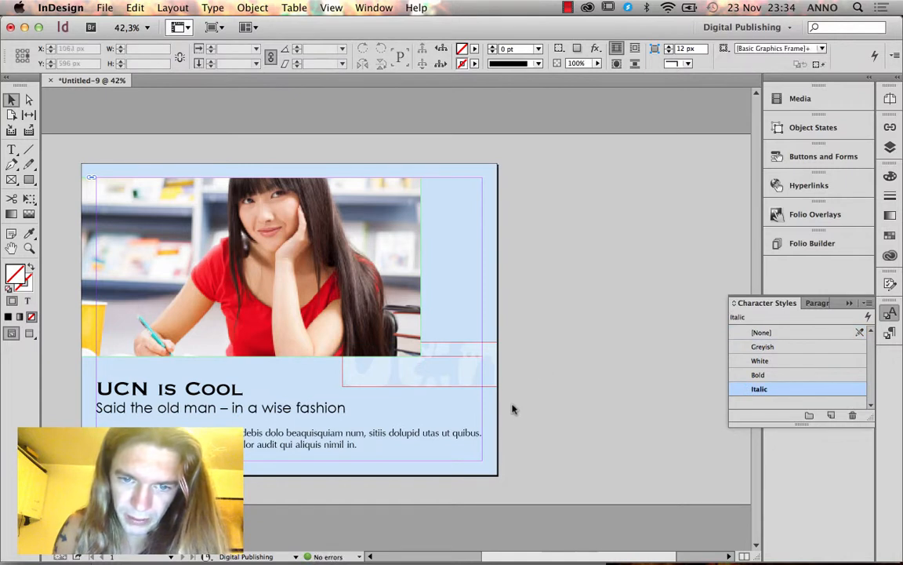
Review the cover in Preview mode and bring up the Save As dialog.
key("w")
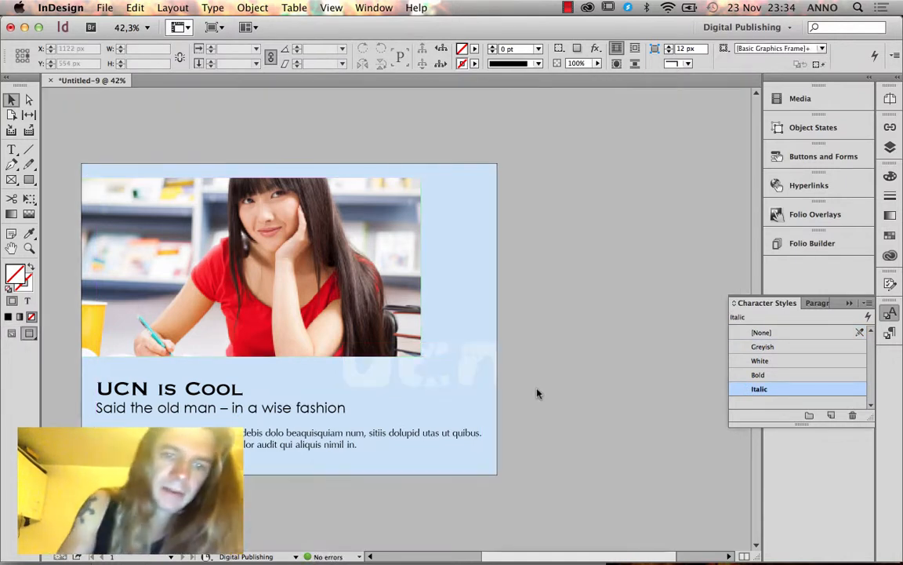
left_click_drag(468, 403, 515, 401)
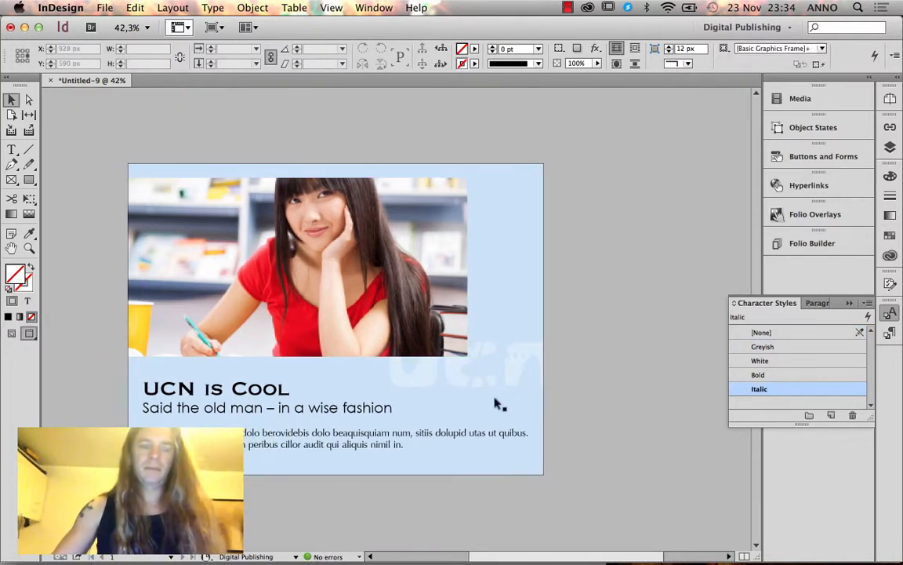
left_click(272, 416)
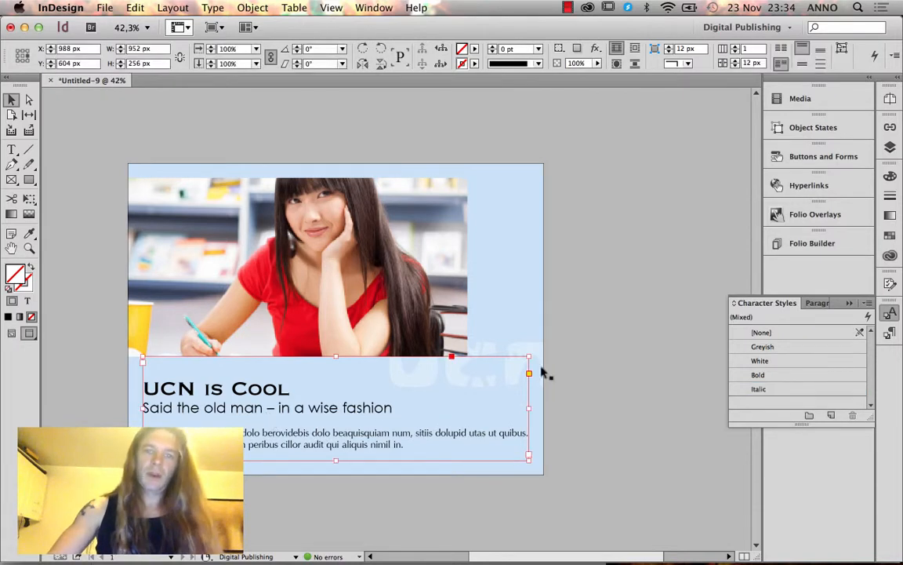
left_click(592, 355)
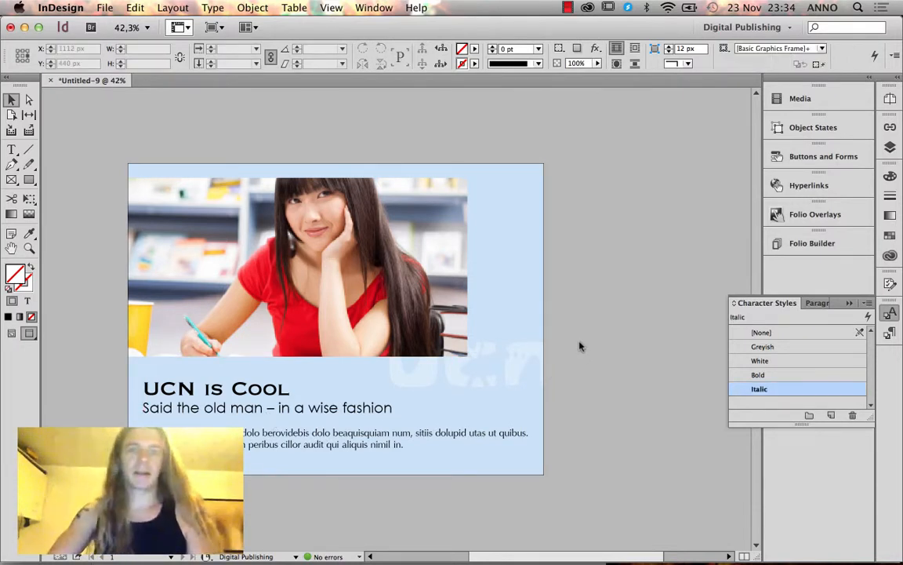
key("super+s")
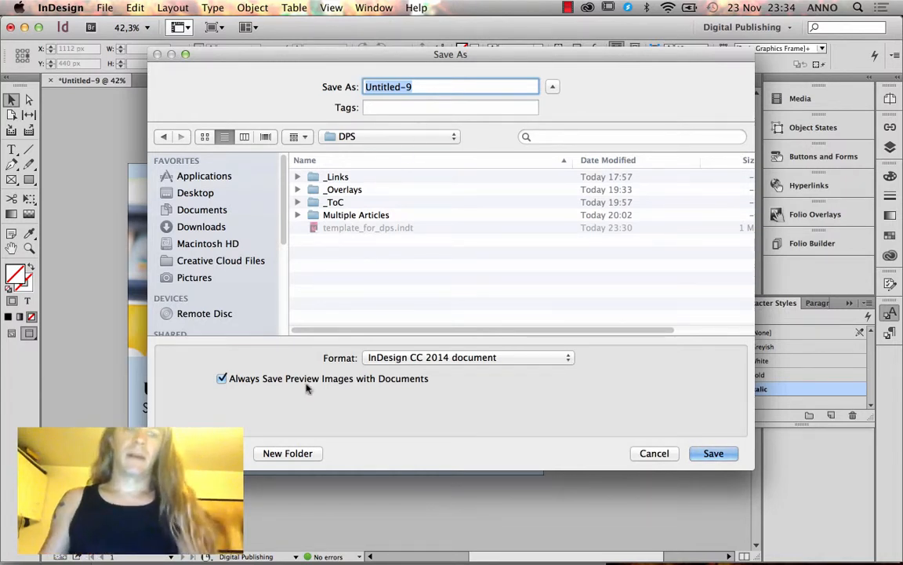
Create a New DP folder and save the document there as Cover_h.
left_click(288, 453)
type("New ")
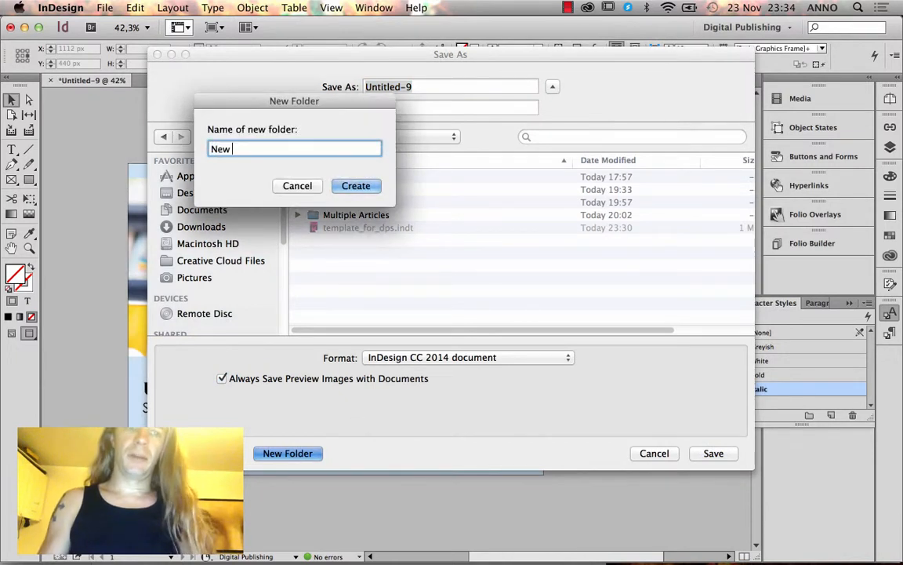
type("DP")
key("Return")
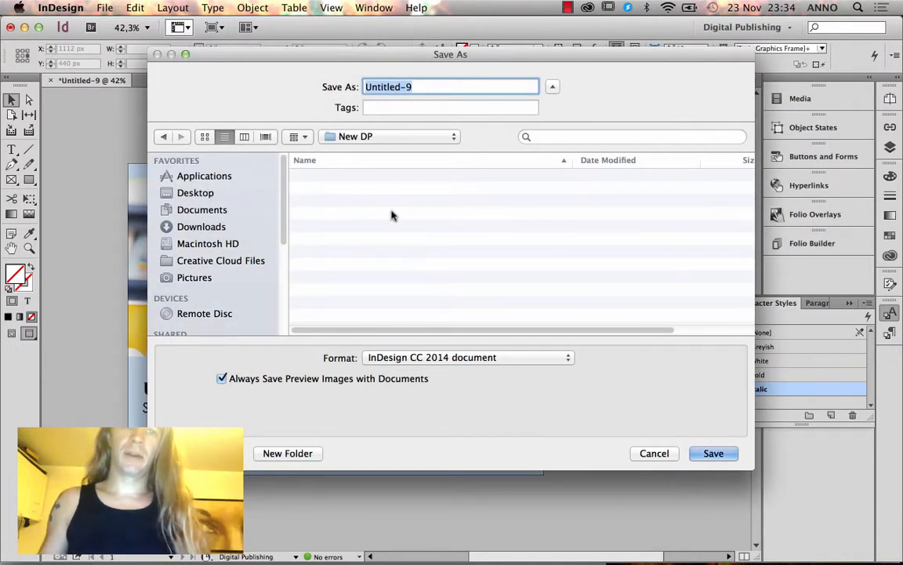
type("C")
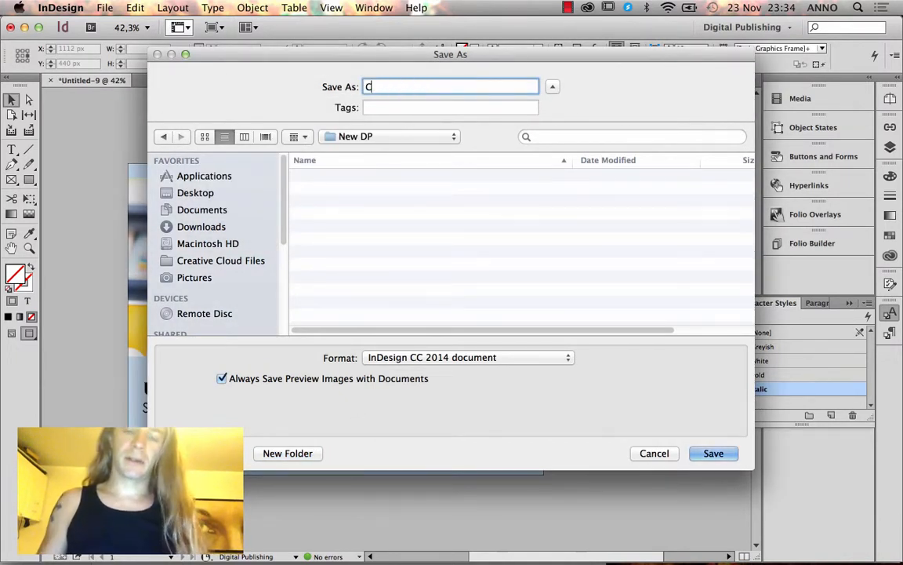
type("over")
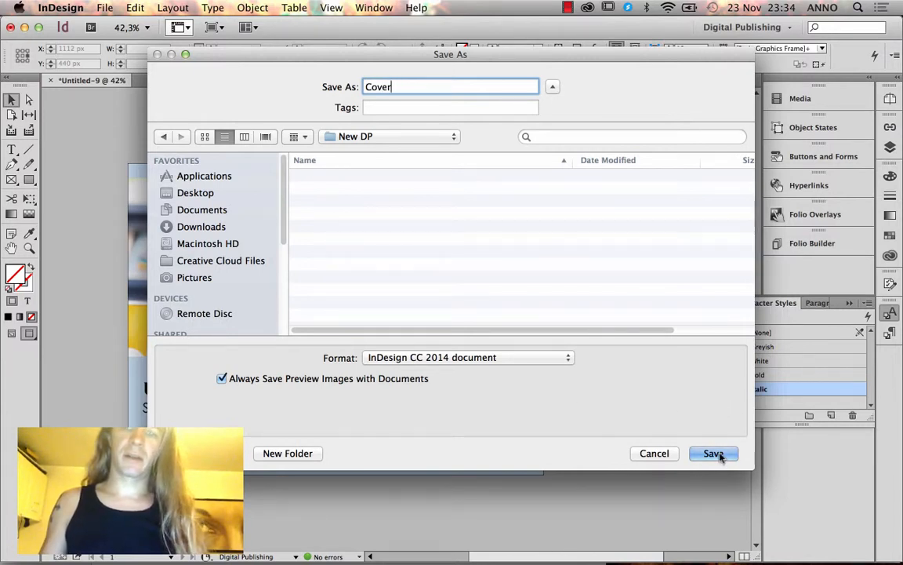
type("_h")
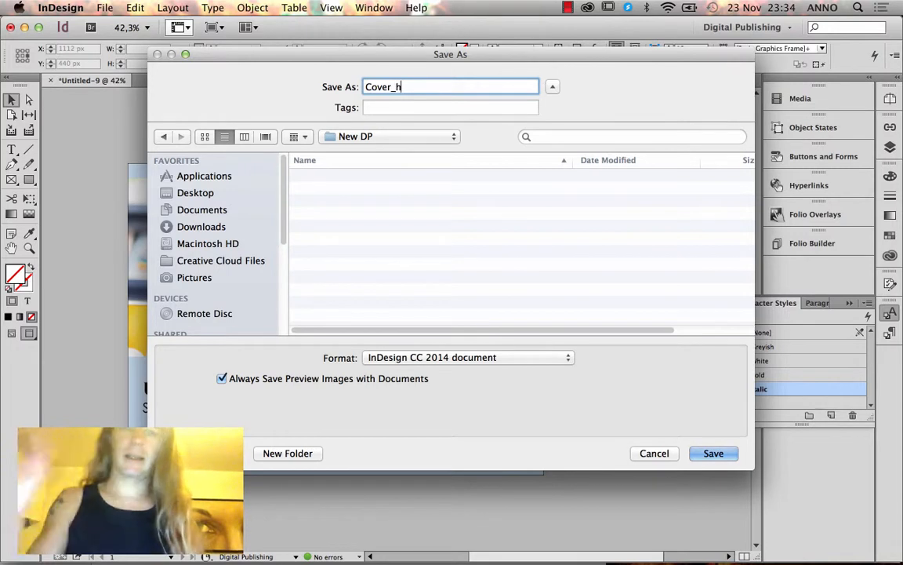
left_click(715, 453)
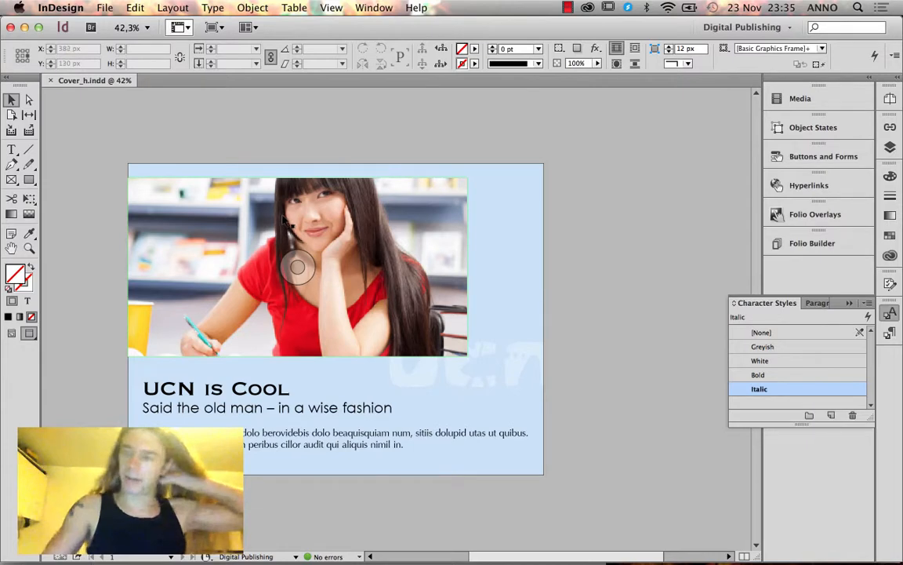
Start File > Package for Cover_h and continue past the printing instructions.
left_click(105, 7)
left_click(138, 359)
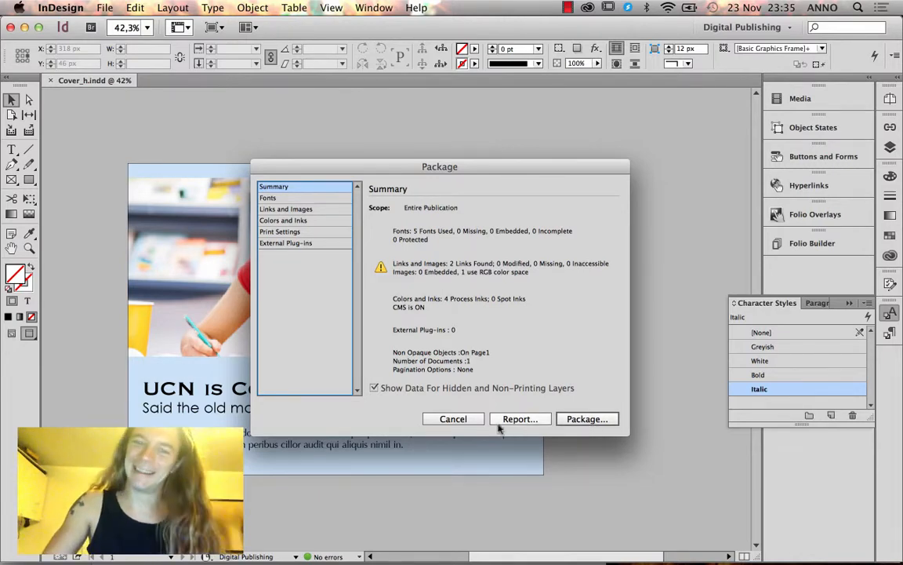
left_click(454, 419)
left_click(104, 7)
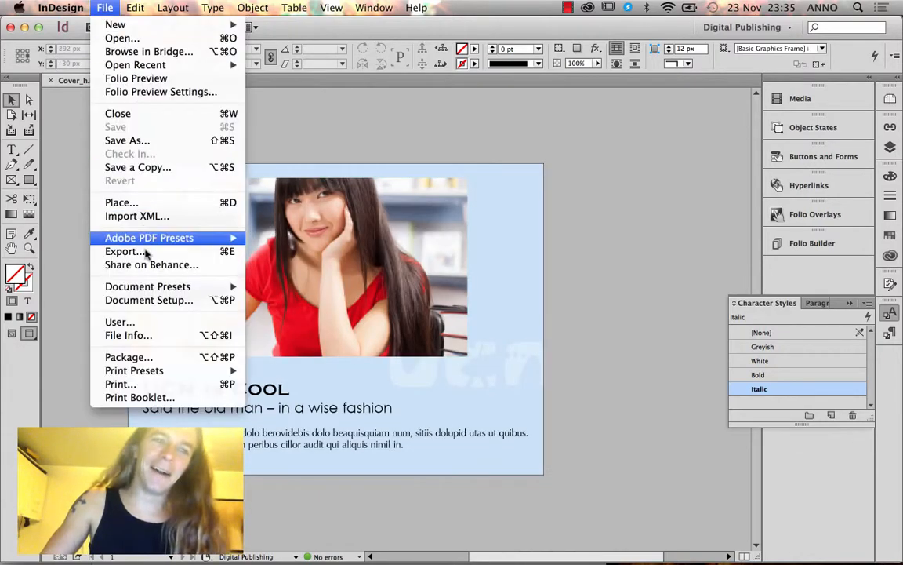
left_click(140, 359)
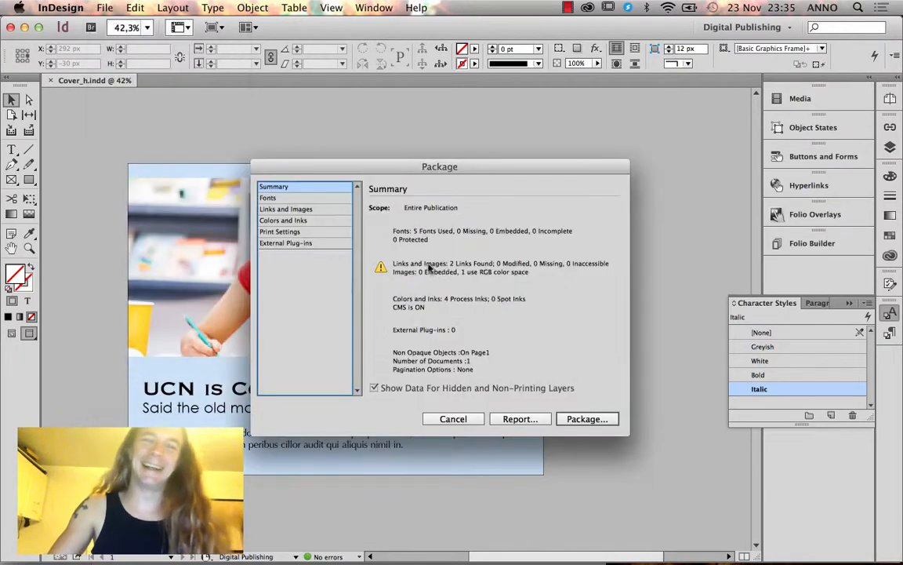
left_click(585, 418)
left_click(540, 200)
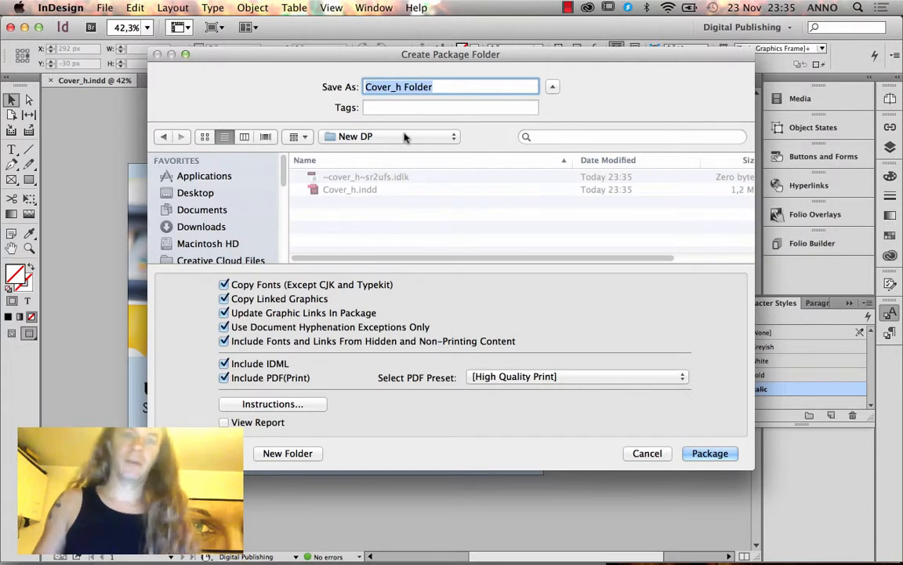
Package as Cover_h Folder without IDML or print PDF, accept the font warning, and close the document.
left_click(225, 364)
left_click(225, 378)
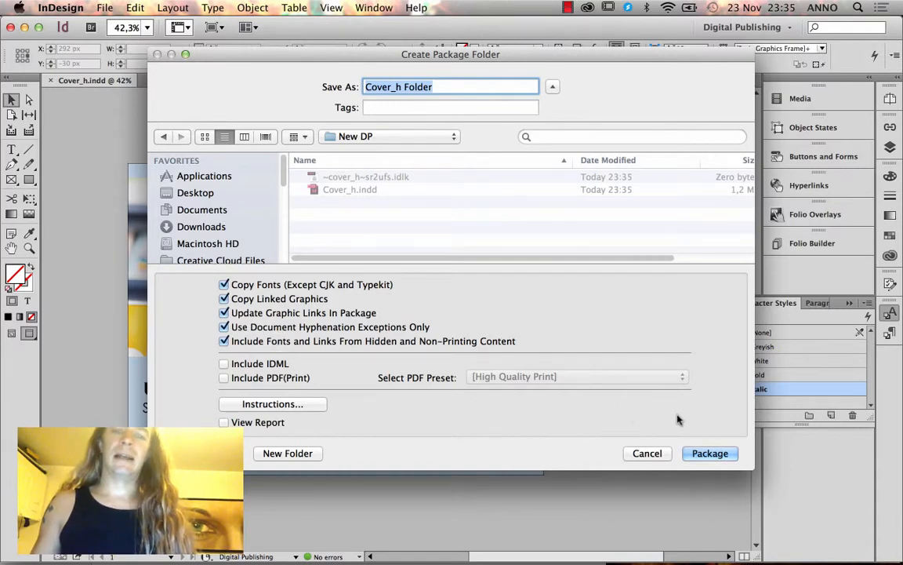
left_click(710, 454)
key("Return")
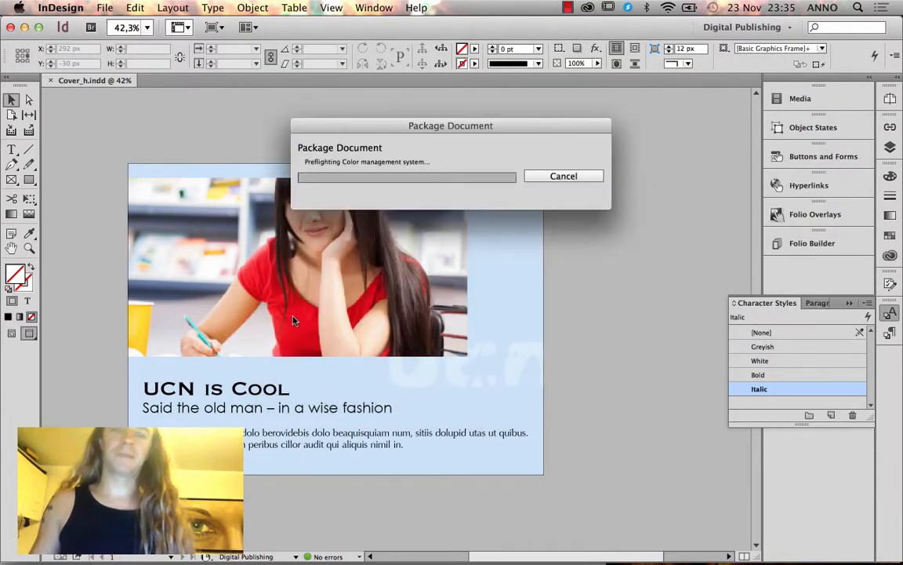
left_click(50, 81)
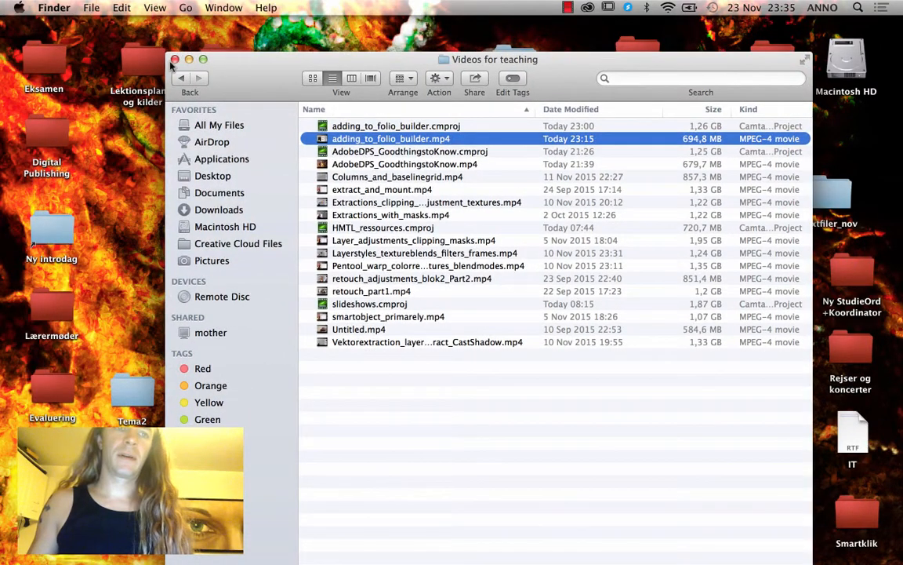
Delete the original Cover_h.indd from DPS > New DP.
left_click(174, 60)
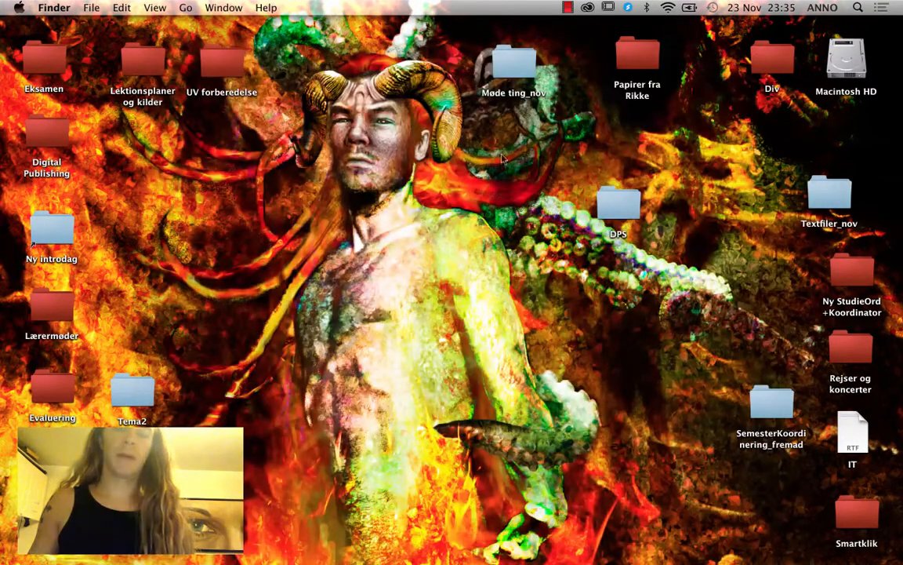
double_click(608, 204)
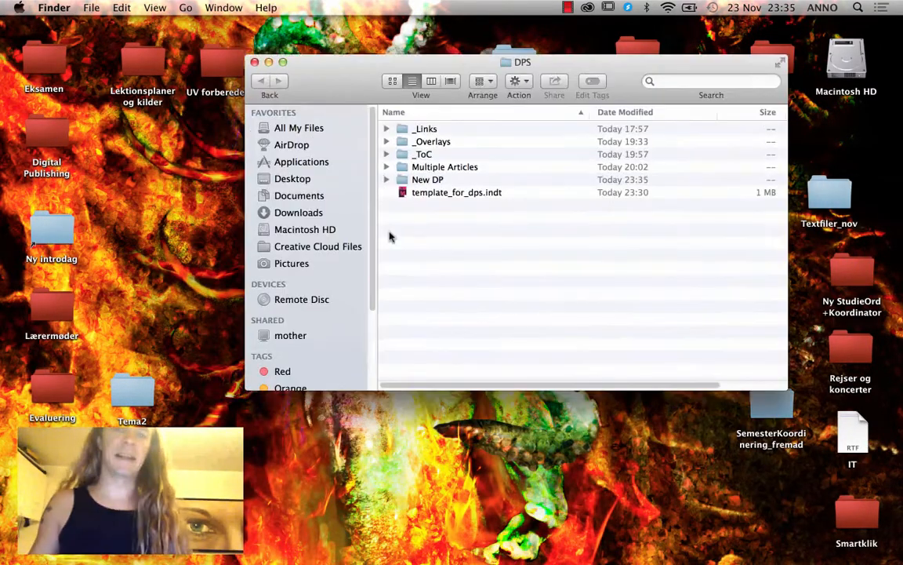
double_click(437, 180)
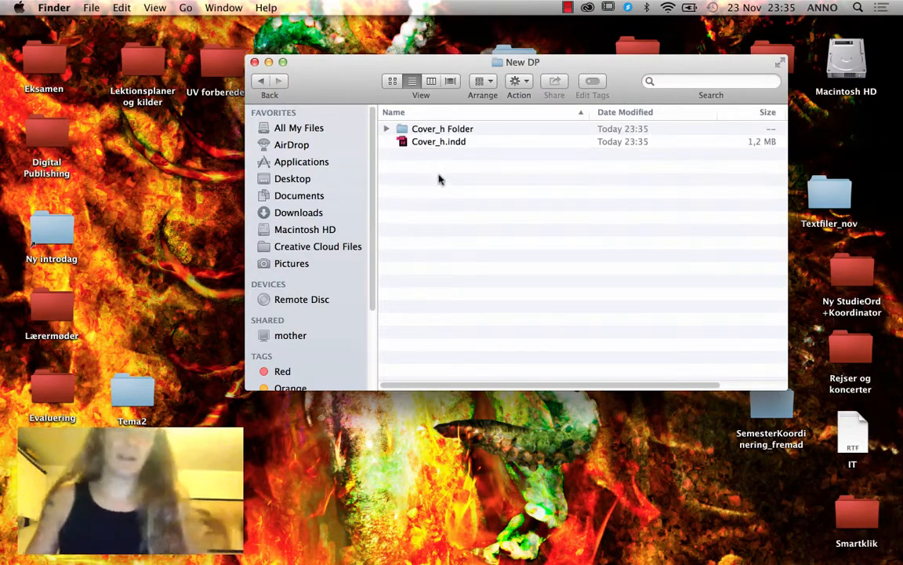
left_click(456, 142)
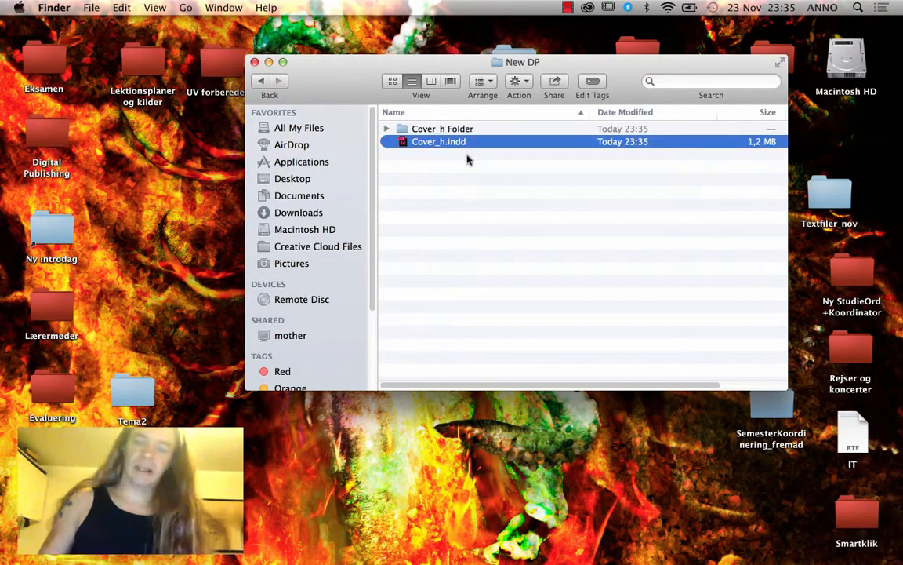
key("super+BackSpace")
Remove Instructions.txt and Document fonts from Cover_h Folder, then open the packaged Cover_h.indd.
double_click(457, 132)
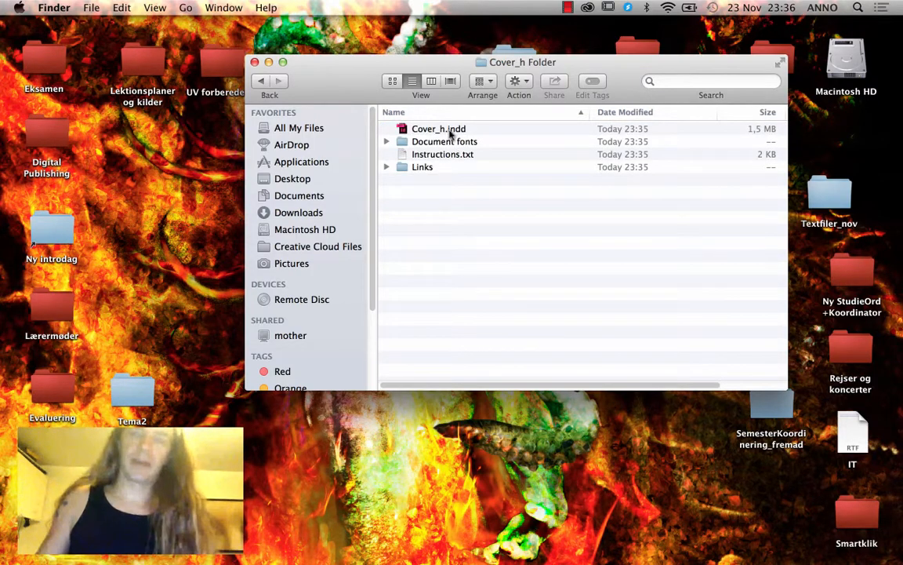
left_click(436, 132)
left_click(436, 156)
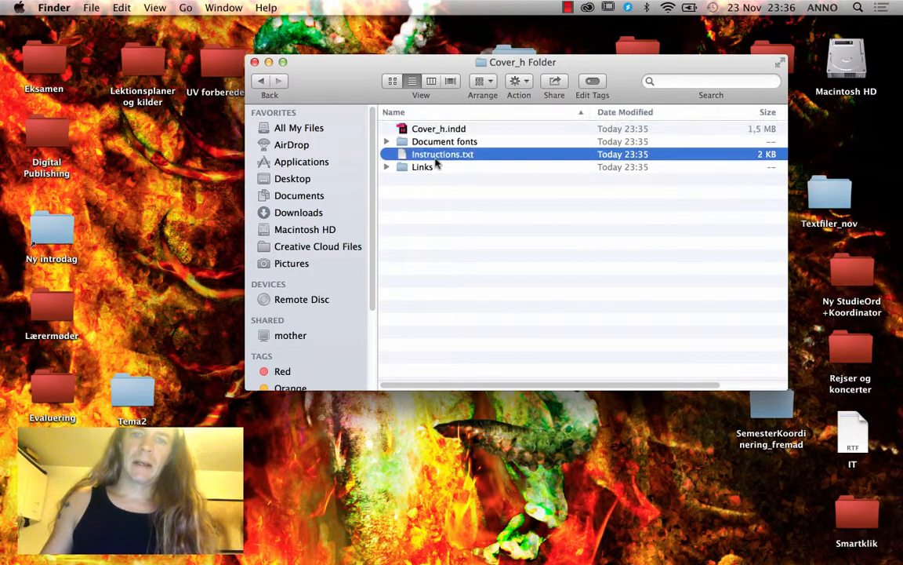
key("super+BackSpace")
key("Up")
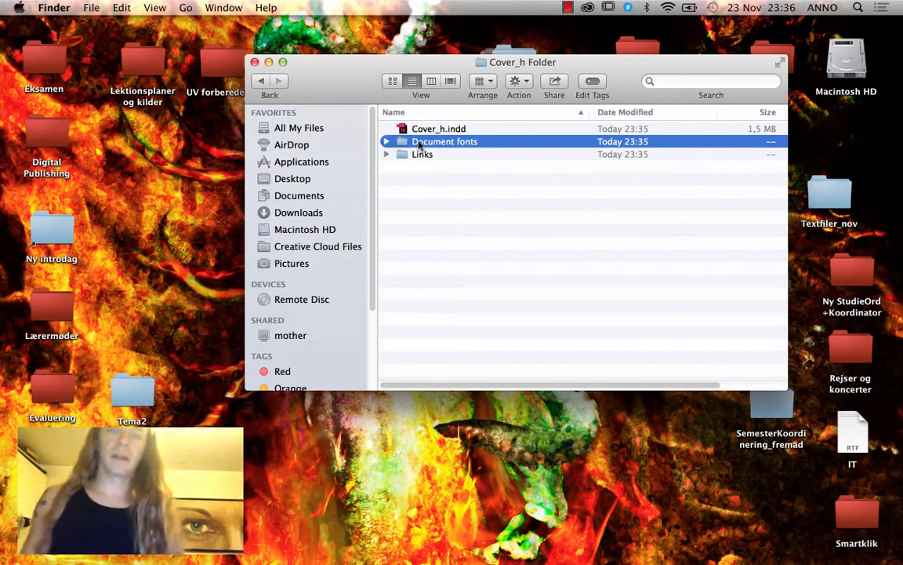
key("super+BackSpace")
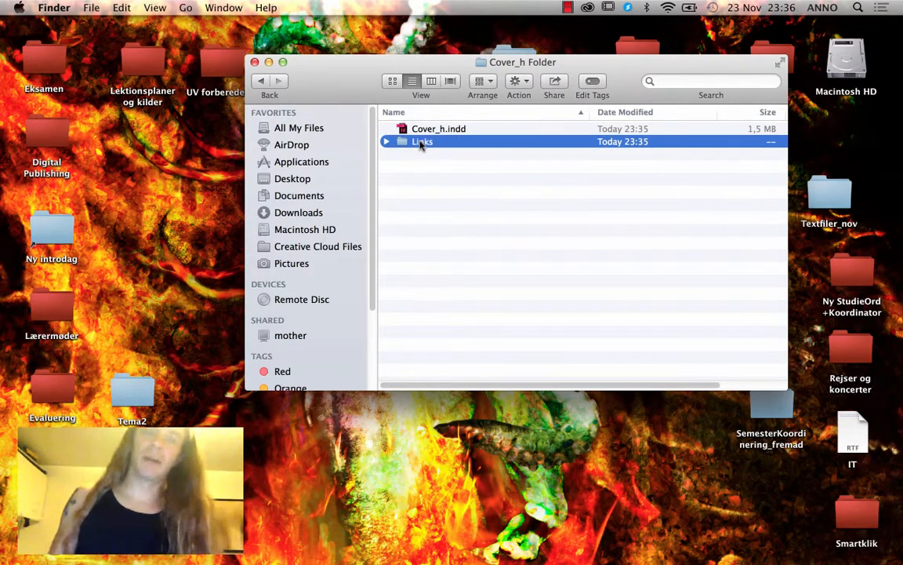
left_click(435, 131)
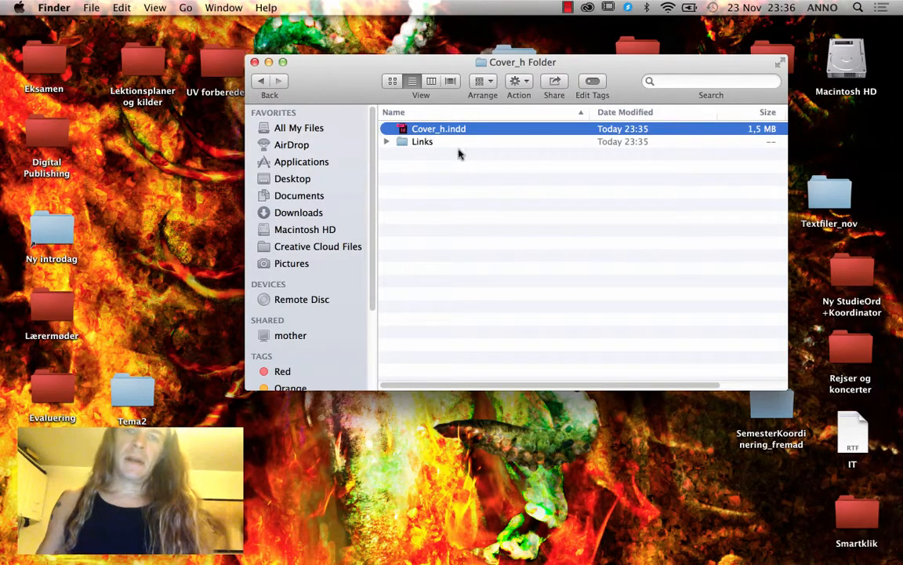
double_click(435, 130)
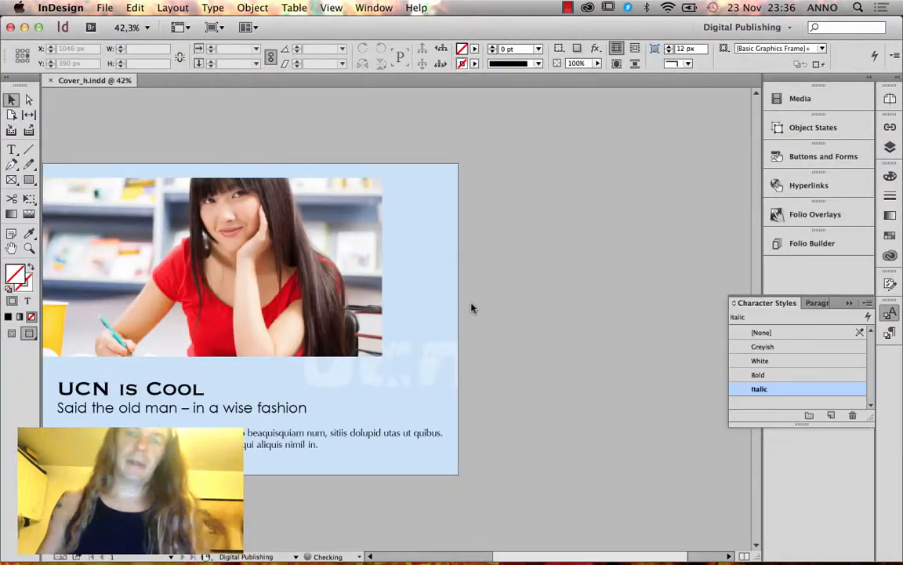
Check the packaged Cover_h page and close the document.
left_click_drag(242, 301, 371, 343)
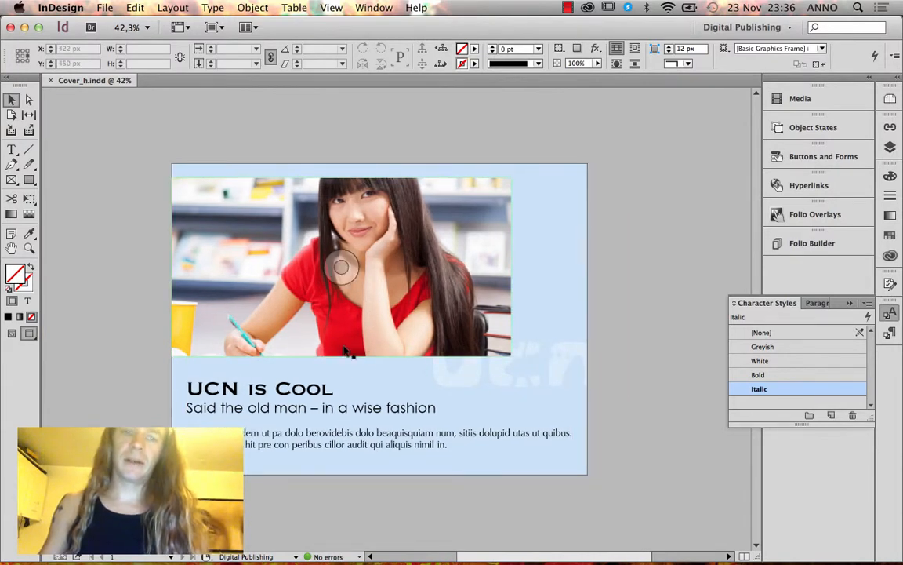
left_click(889, 332)
left_click(855, 303)
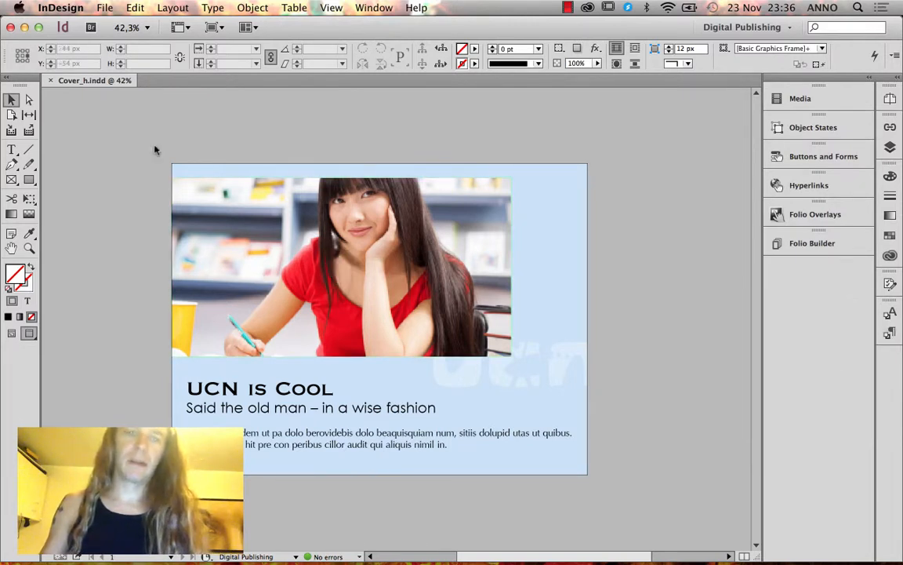
left_click(50, 80)
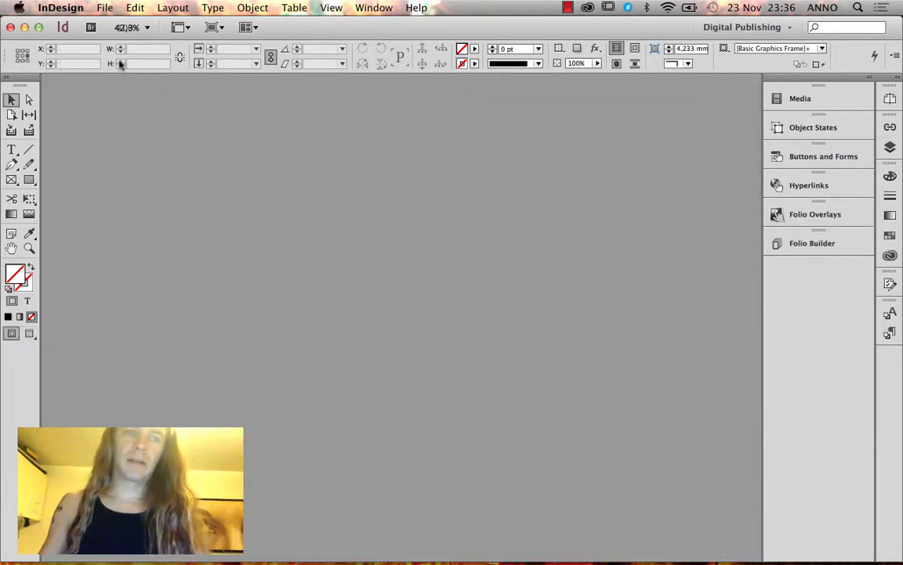
Open template_for_dps.indt from the DPS folder as a new document.
left_click(109, 8)
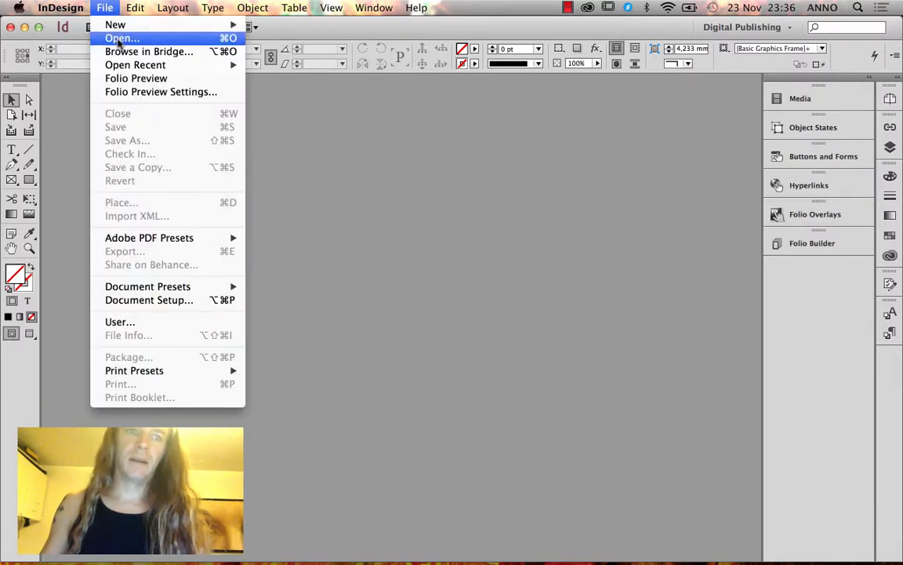
left_click(117, 39)
left_click(516, 178)
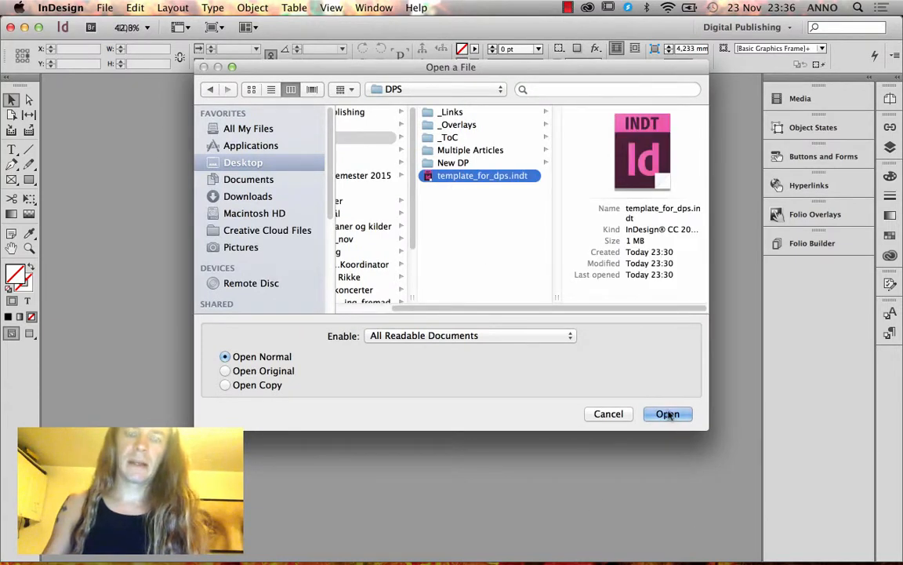
left_click_drag(510, 310, 457, 308)
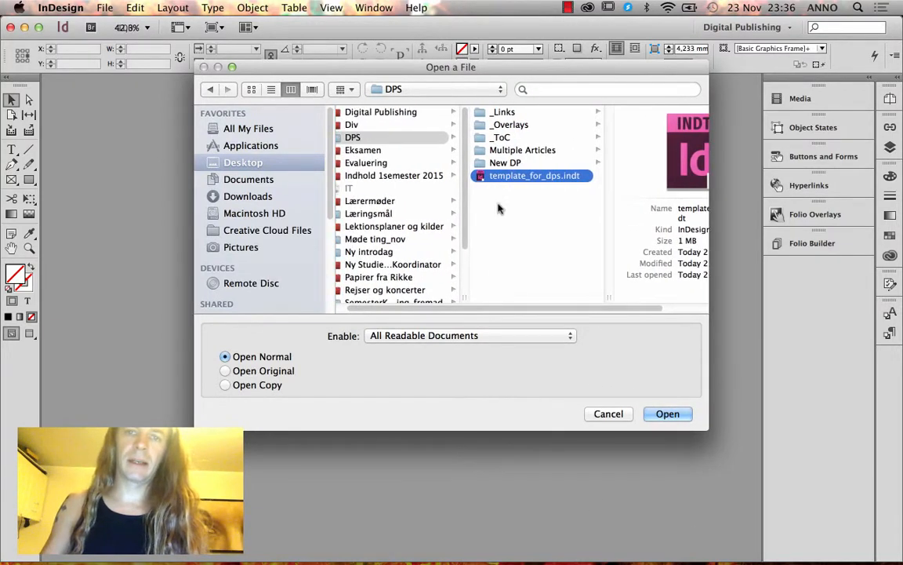
left_click(539, 150)
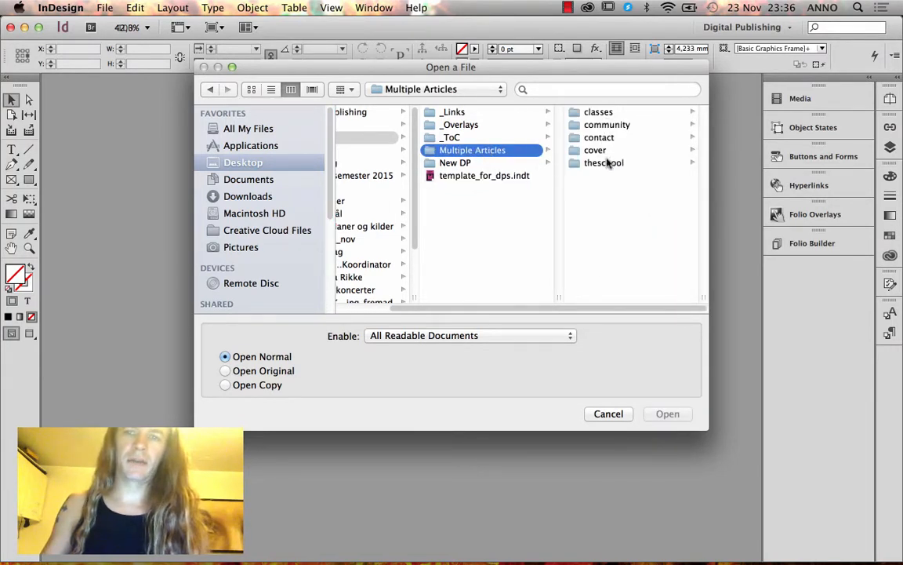
left_click(472, 162)
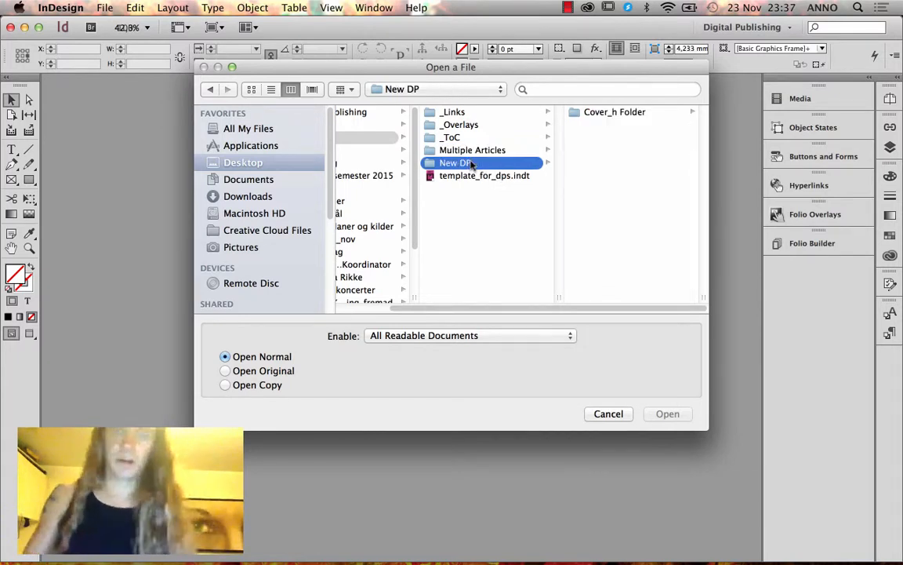
left_click(471, 179)
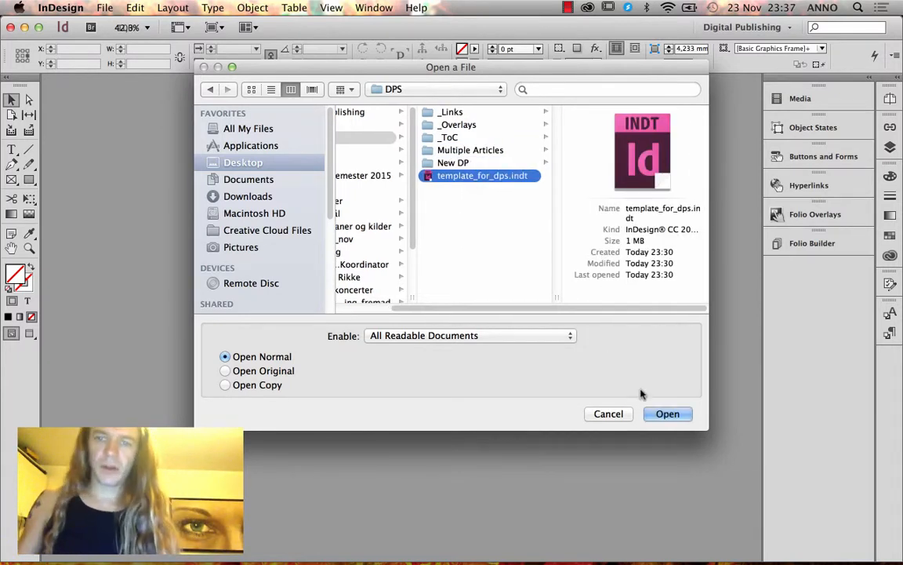
left_click(658, 413)
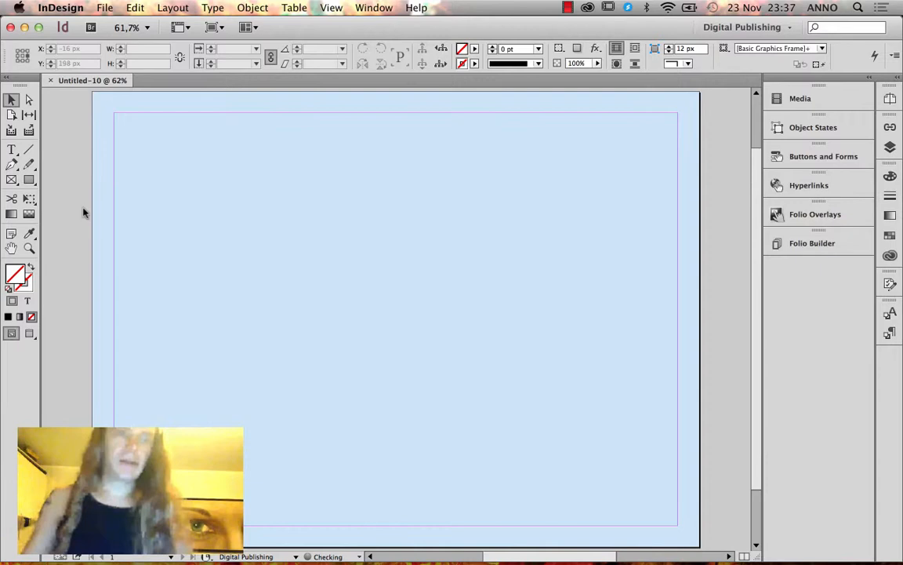
Draw a frame on the right and load the COLOURBOX building photo from theschool > Links.
left_click(11, 179)
mouse_move(424, 114)
left_mouse_down()
mouse_move(619, 327)
mouse_move(687, 441)
mouse_move(677, 452)
left_mouse_up()
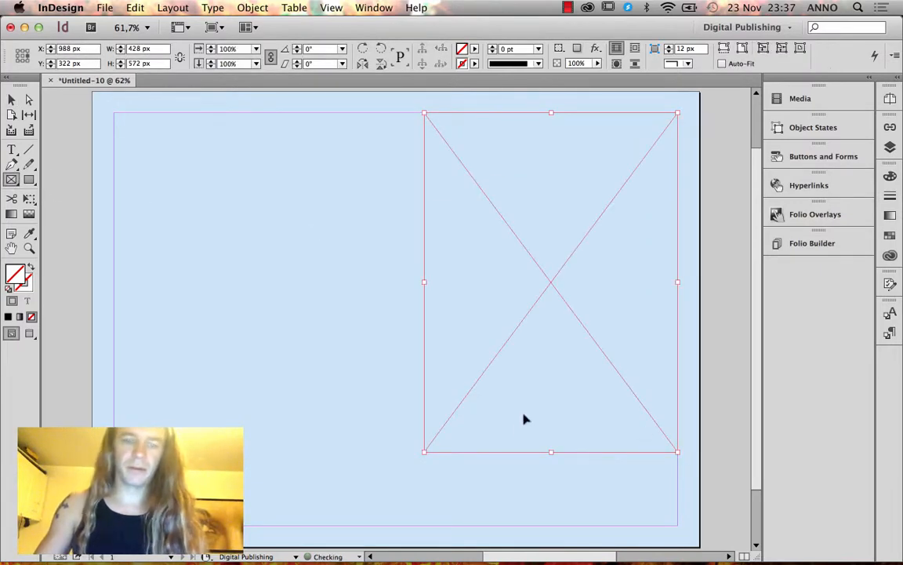
key("super+d")
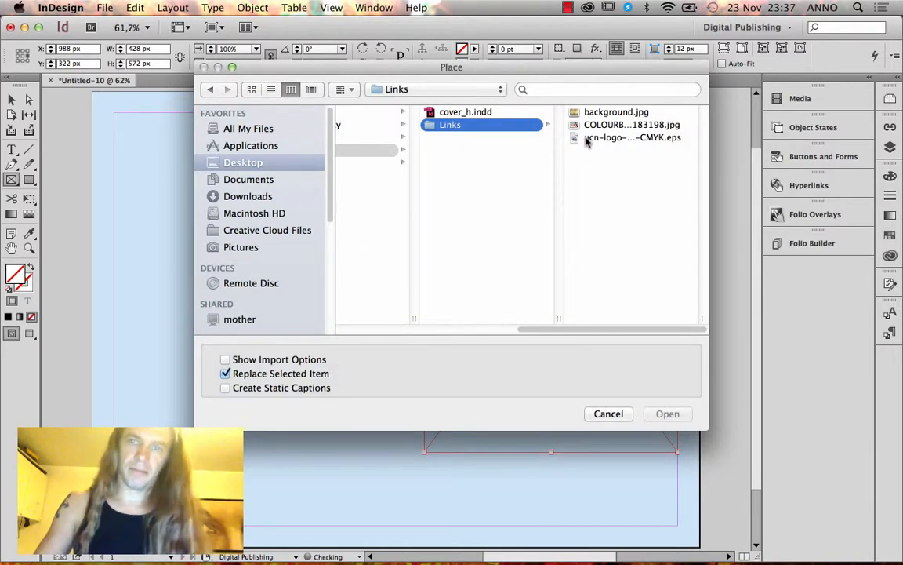
scroll(481, 327, "left", 3)
scroll(480, 327, "left", 5)
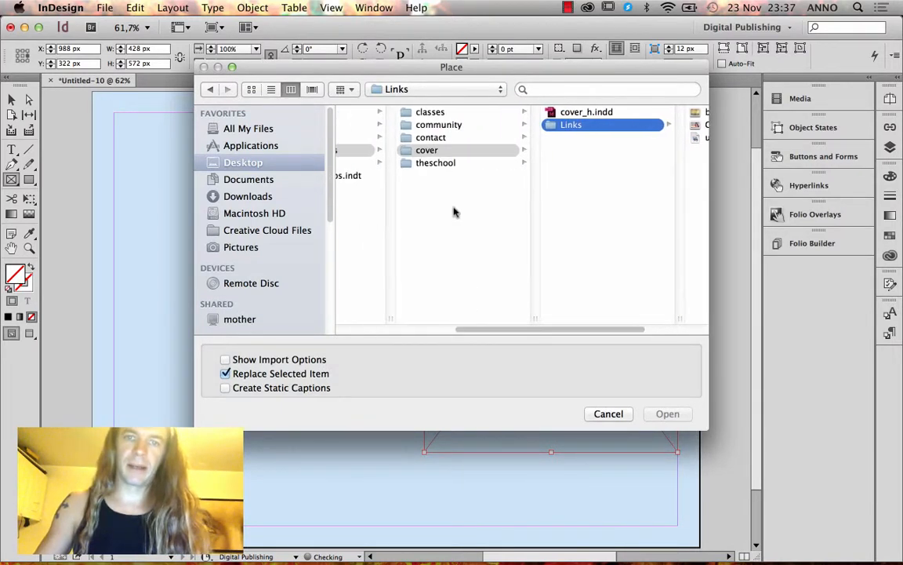
left_click(435, 162)
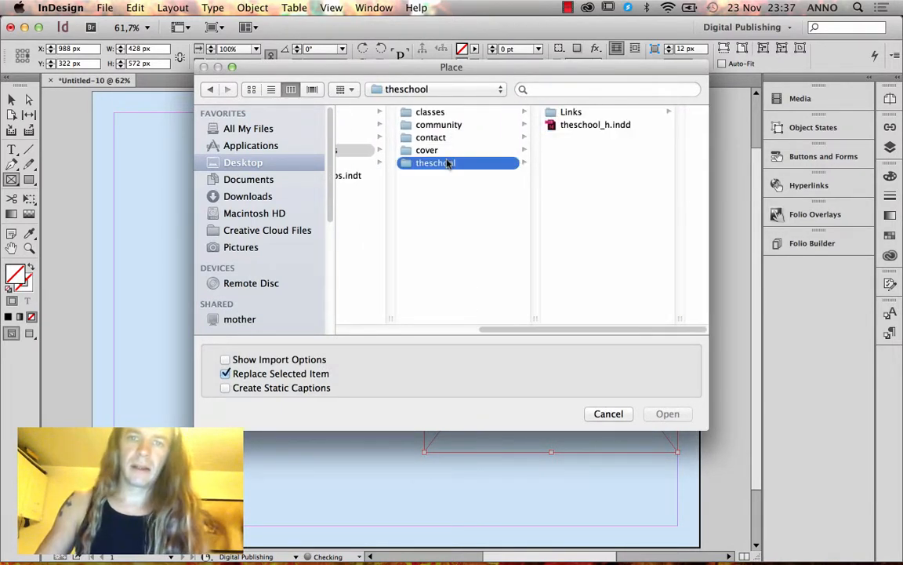
left_click(585, 114)
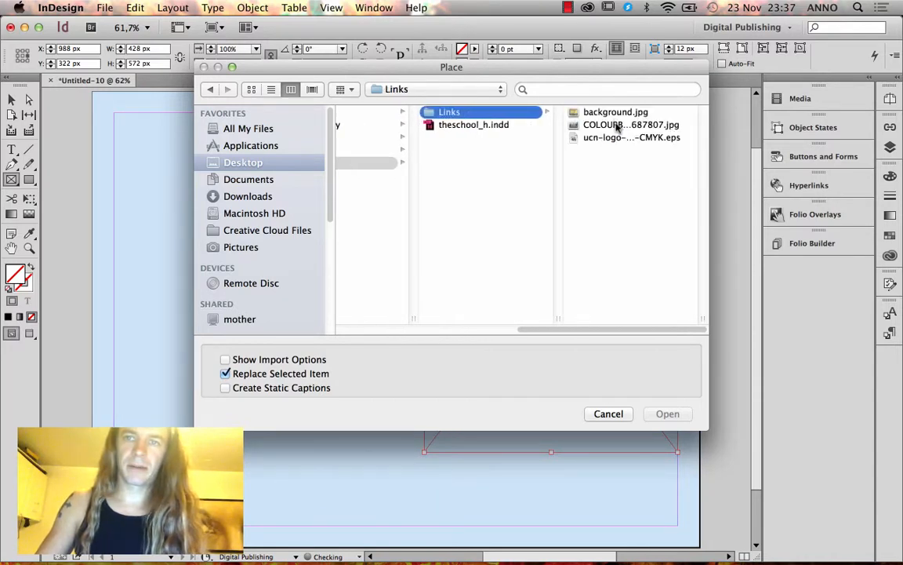
left_click(618, 128)
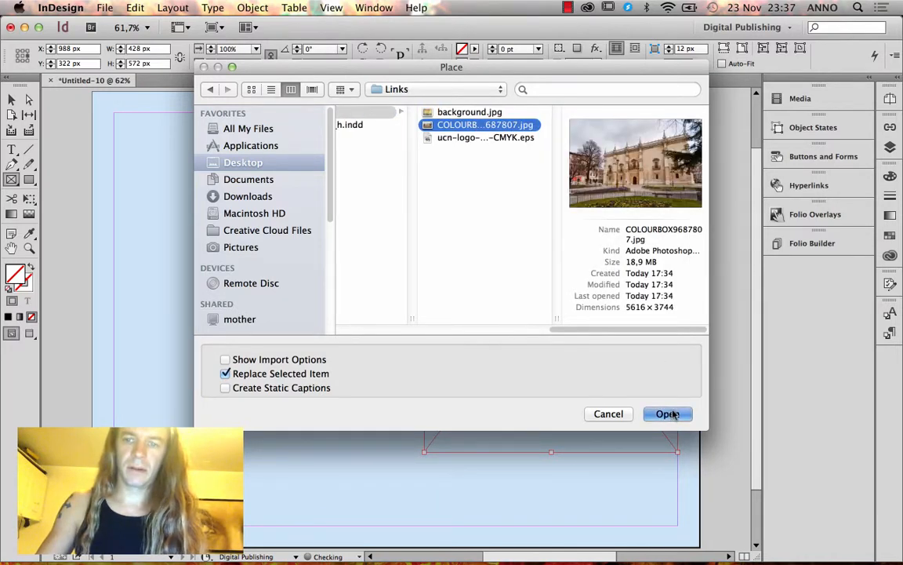
left_click(668, 413)
Place the photo into the frame and make it fill the frame proportionally.
left_click(548, 247)
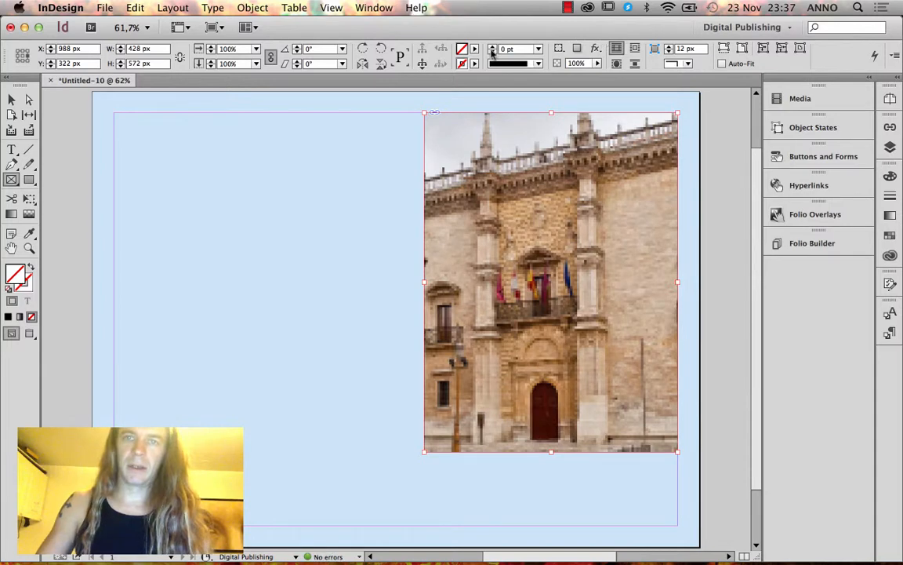
left_click(743, 48)
left_click(652, 45)
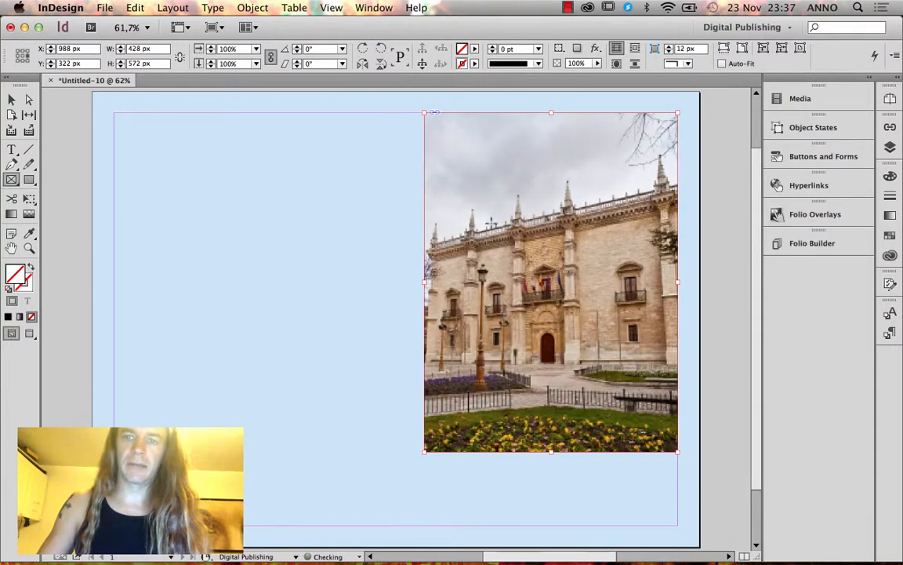
Set Display Performance to High Quality Display.
left_click(332, 8)
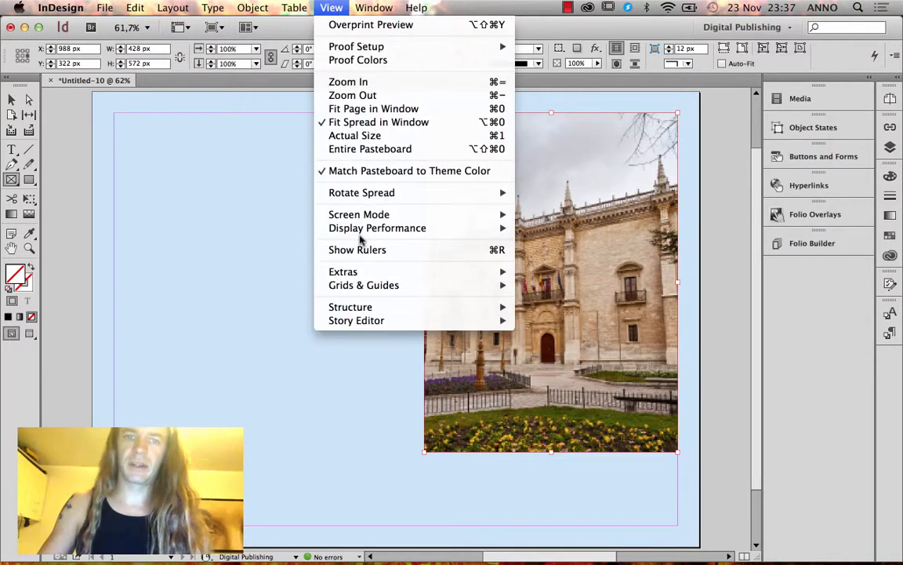
mouse_move(349, 227)
left_click(594, 255)
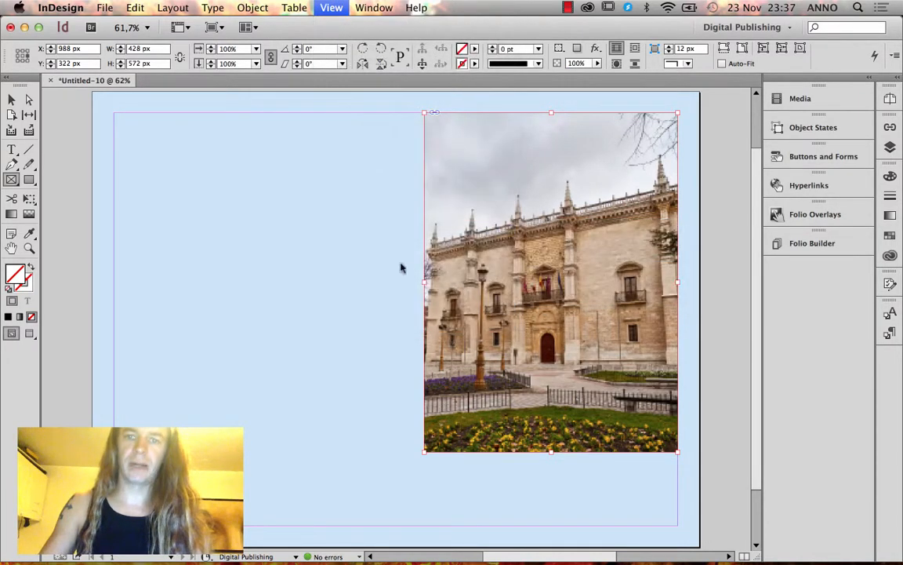
left_click(332, 7)
mouse_move(349, 227)
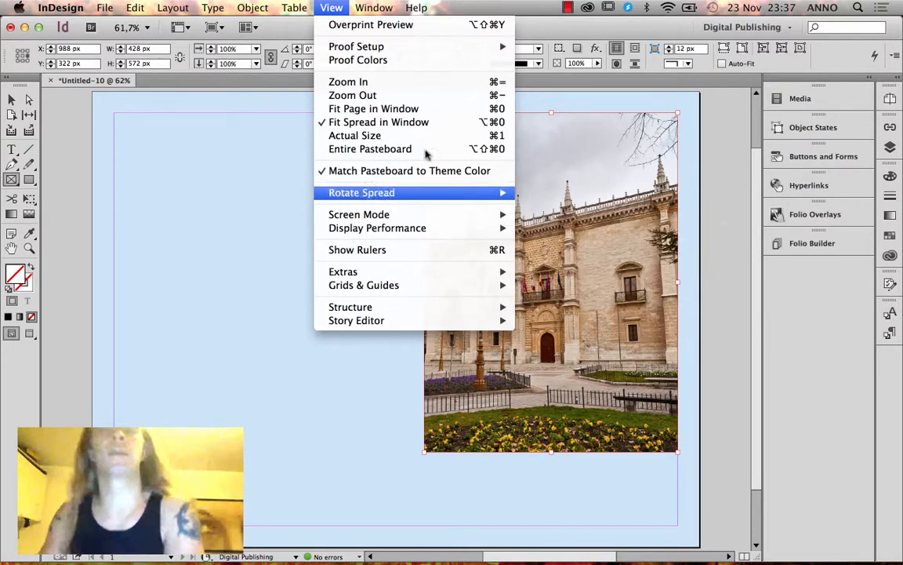
left_click(333, 7)
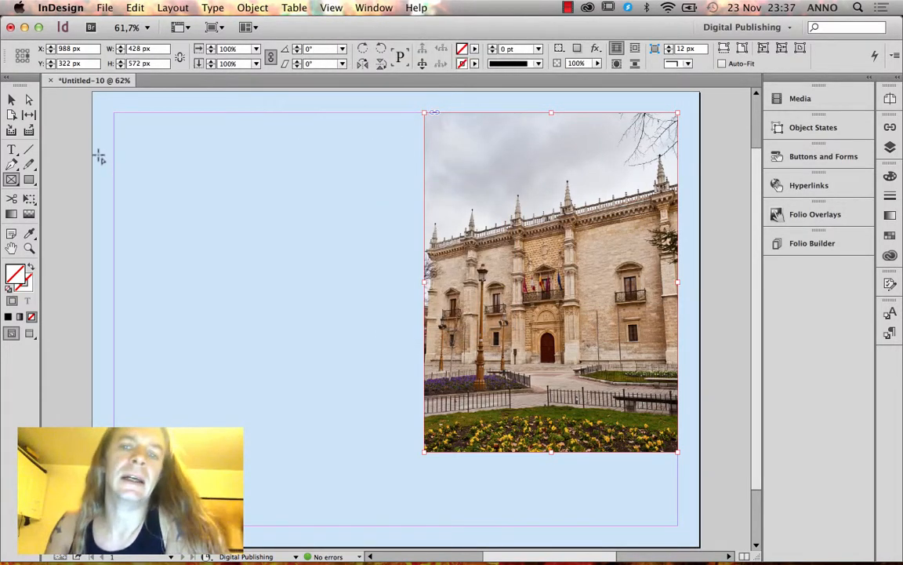
Draw a text frame on the page's left and select the photo frame.
left_click(11, 149)
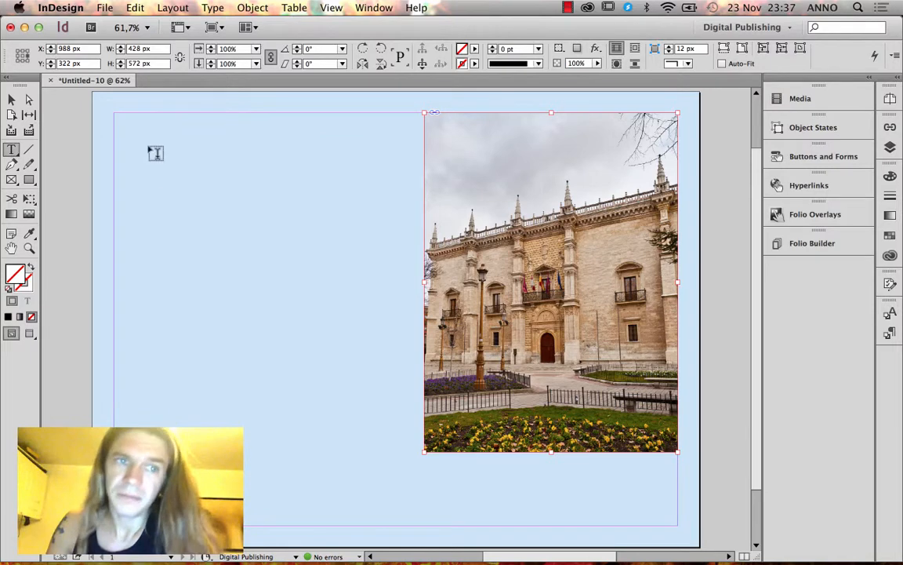
left_click_drag(115, 113, 418, 474)
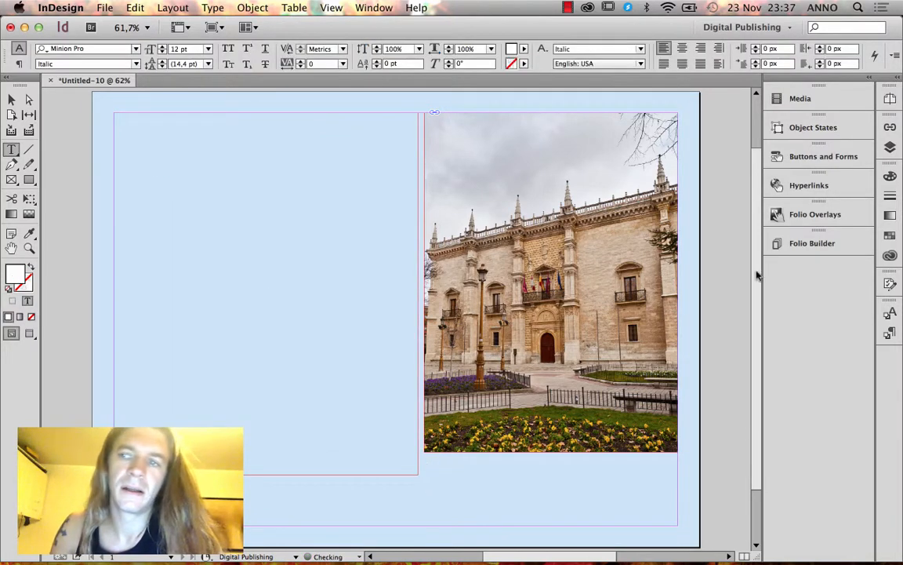
left_click(890, 146)
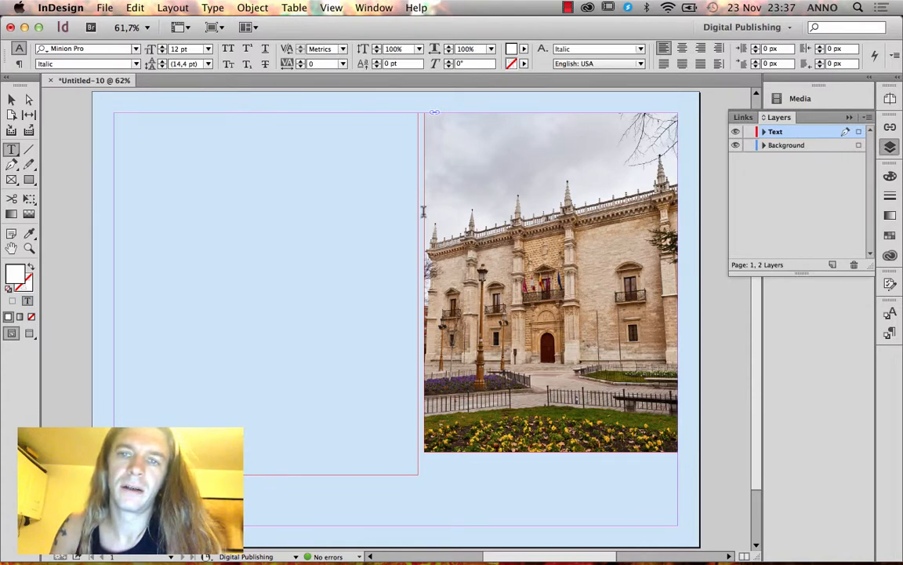
left_click(12, 99)
left_click(528, 237)
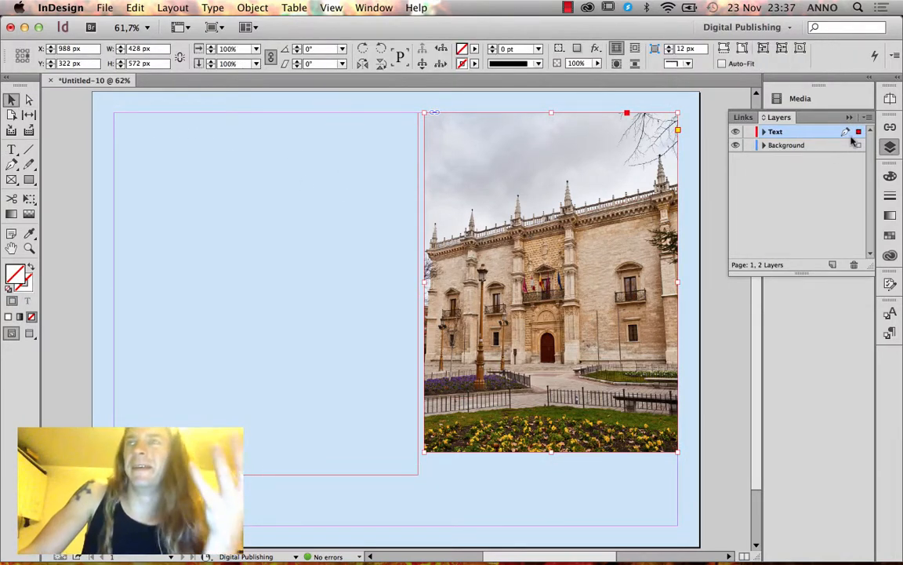
Add a new layer named Picture.
left_click(833, 265)
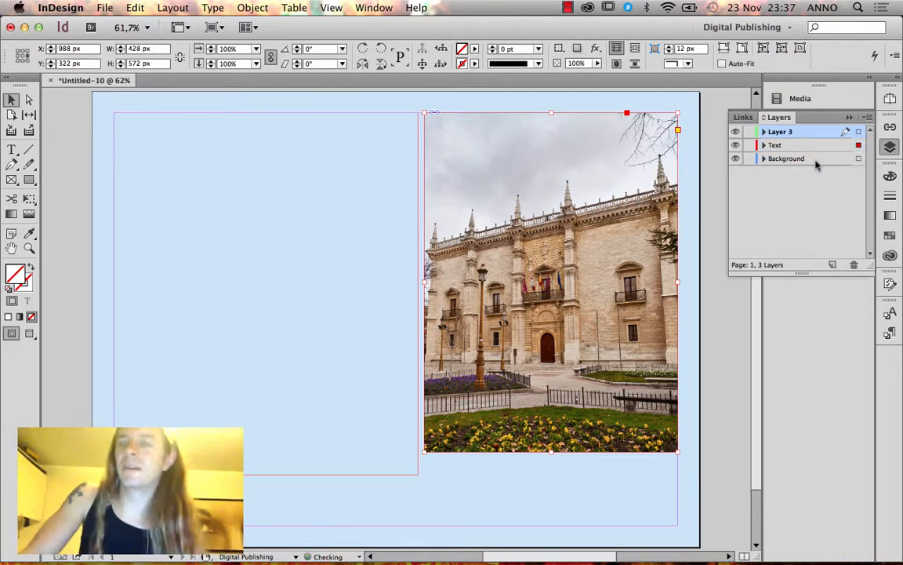
double_click(788, 133)
type("Picture")
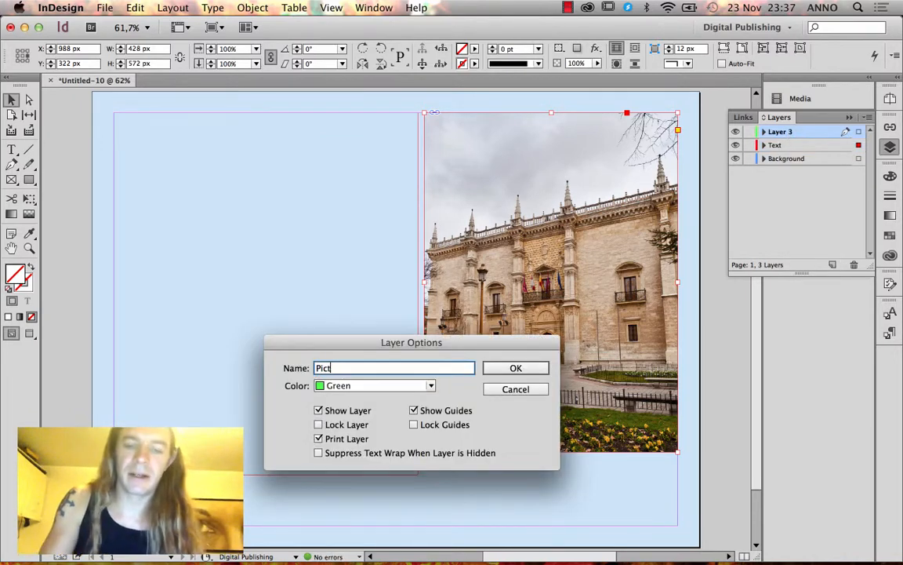
key("Return")
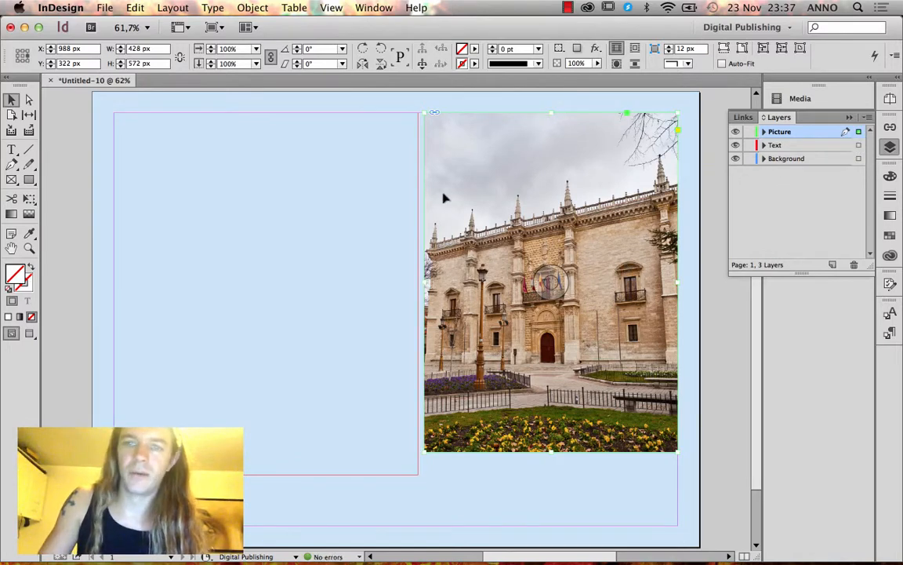
Fill the left text frame with placeholder text.
left_click(316, 228)
right_click(287, 233)
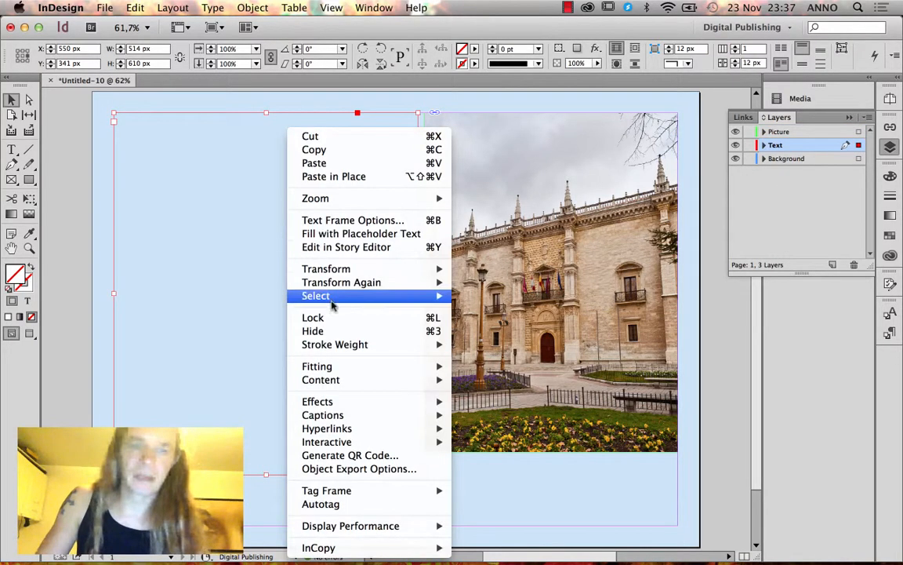
left_click(357, 236)
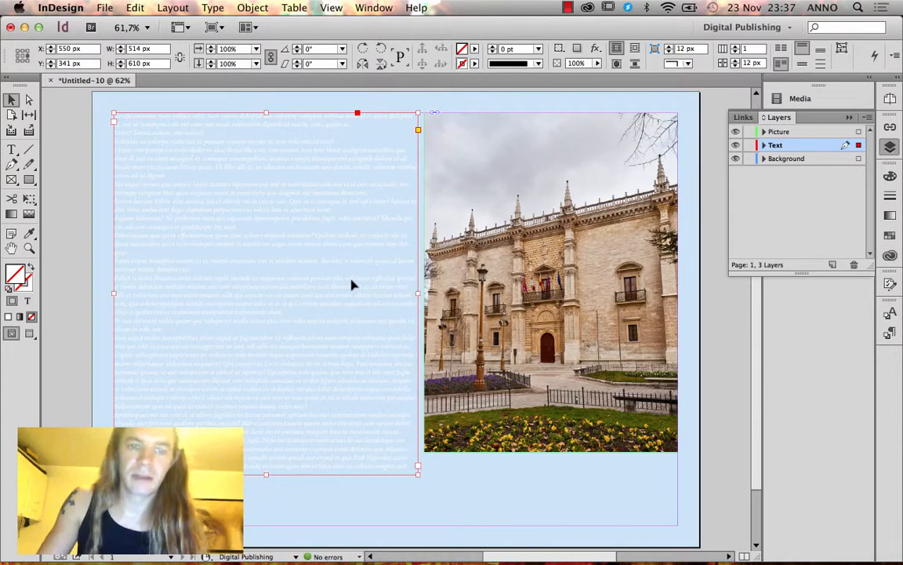
Deselect the placeholder frame and make [None] the default character style instead of Italic.
double_click(352, 280)
key("Escape")
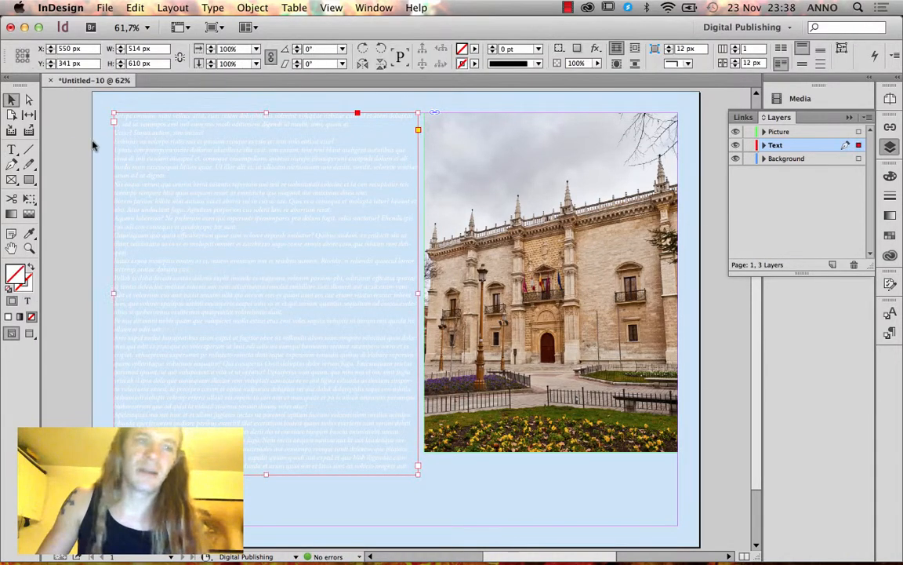
left_click(68, 146)
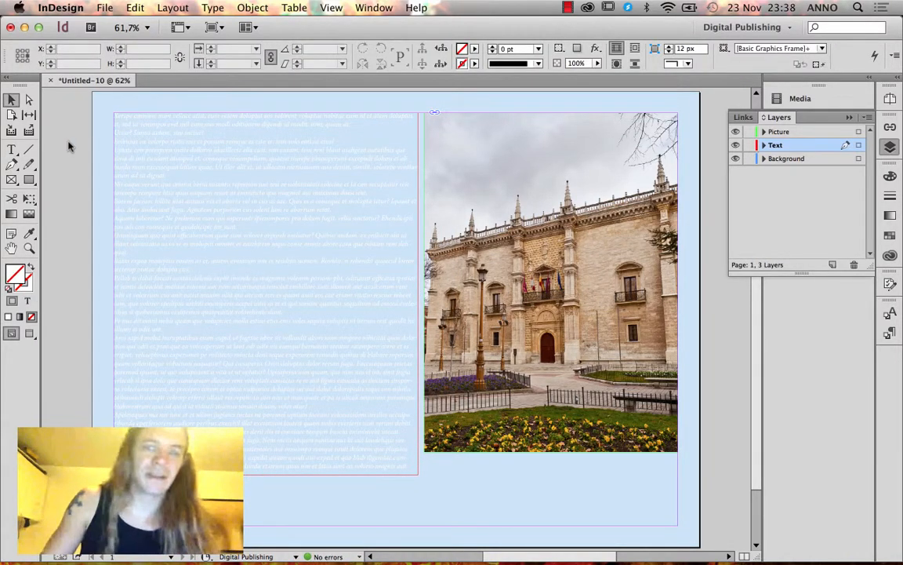
left_click(889, 315)
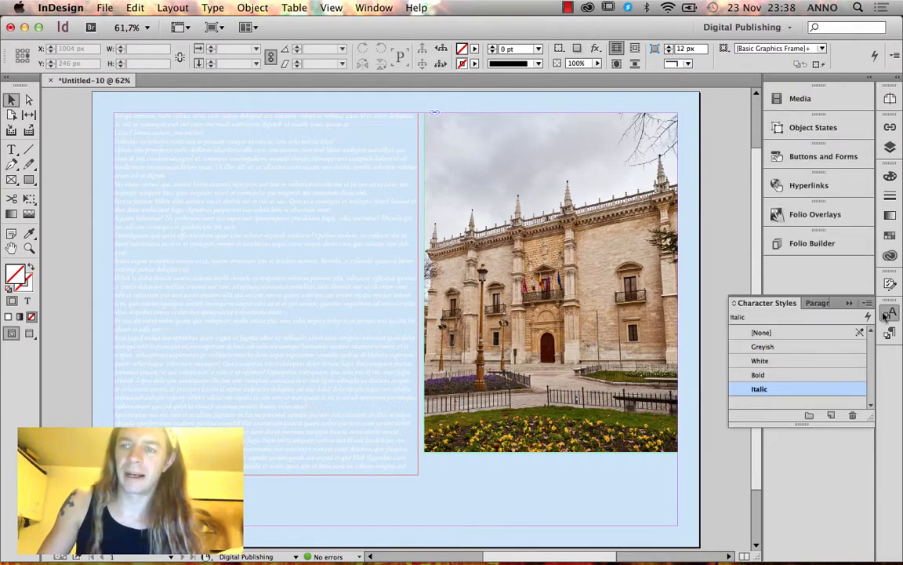
left_click(820, 337)
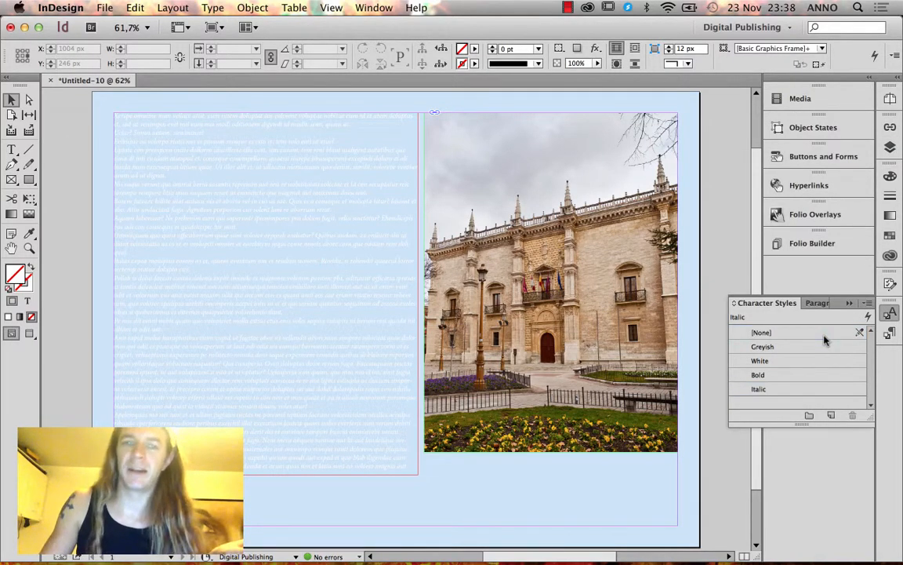
left_click(822, 337)
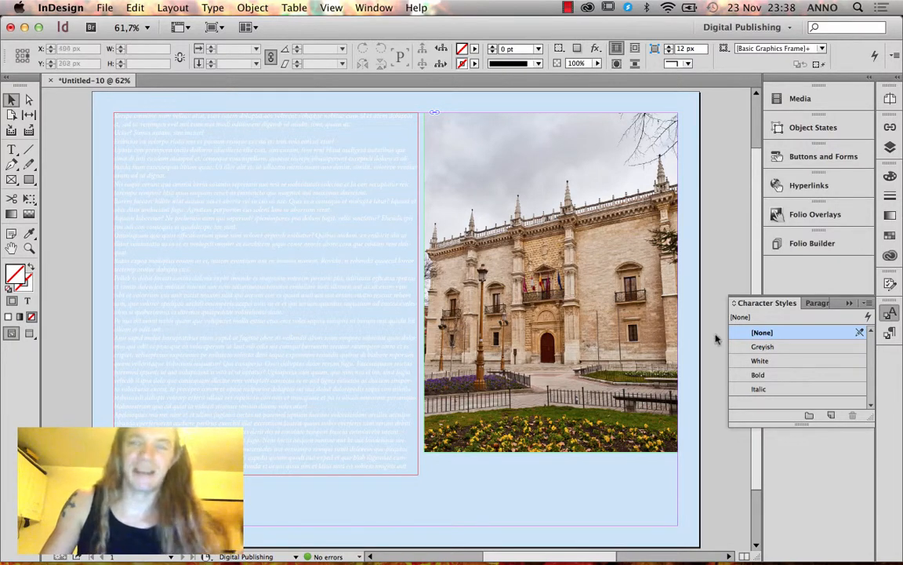
left_click(892, 336)
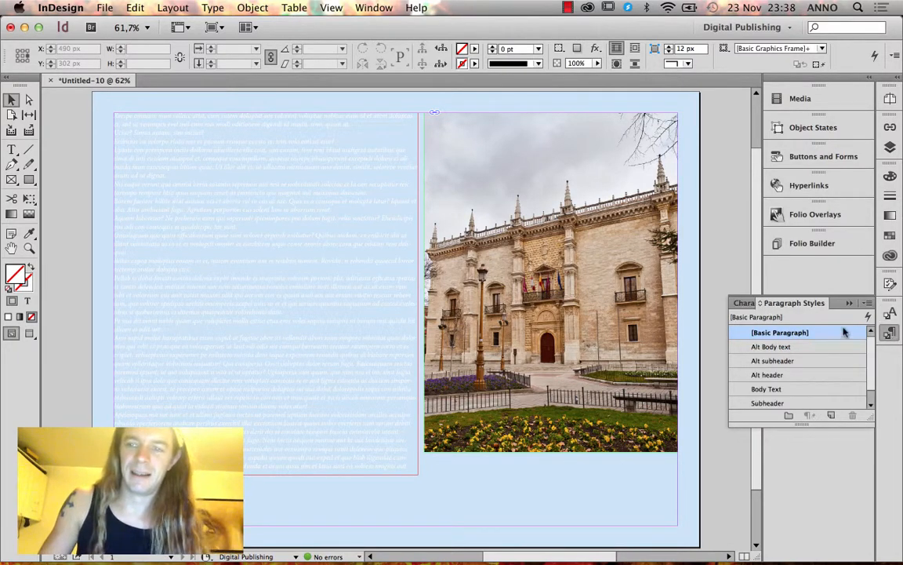
left_click(888, 316)
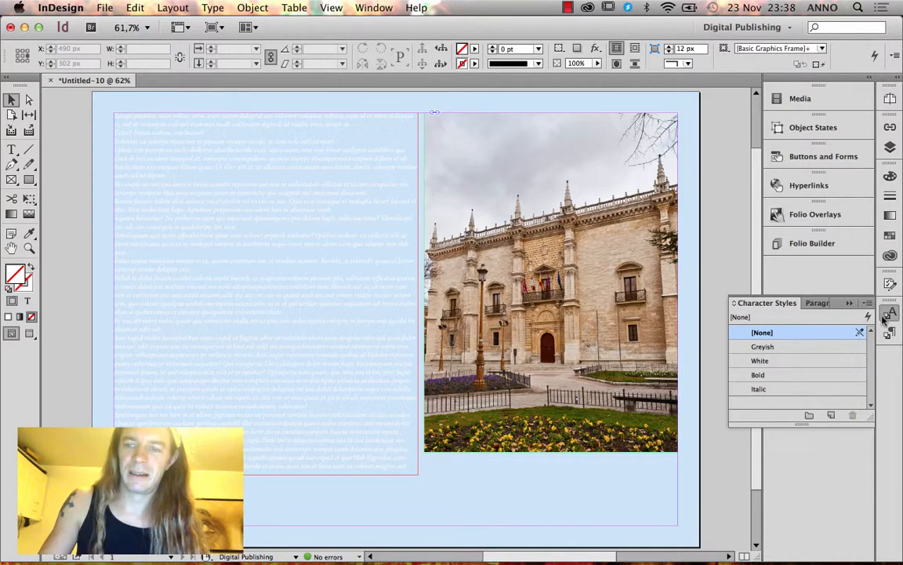
Review the old Italic style's settings without saving, then delete Italic with no replacement.
double_click(787, 392)
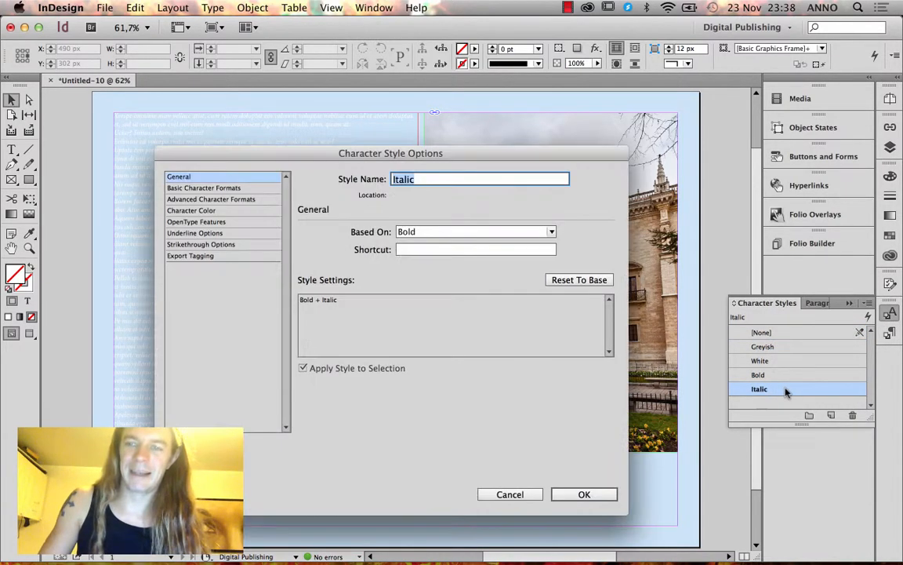
left_click(207, 189)
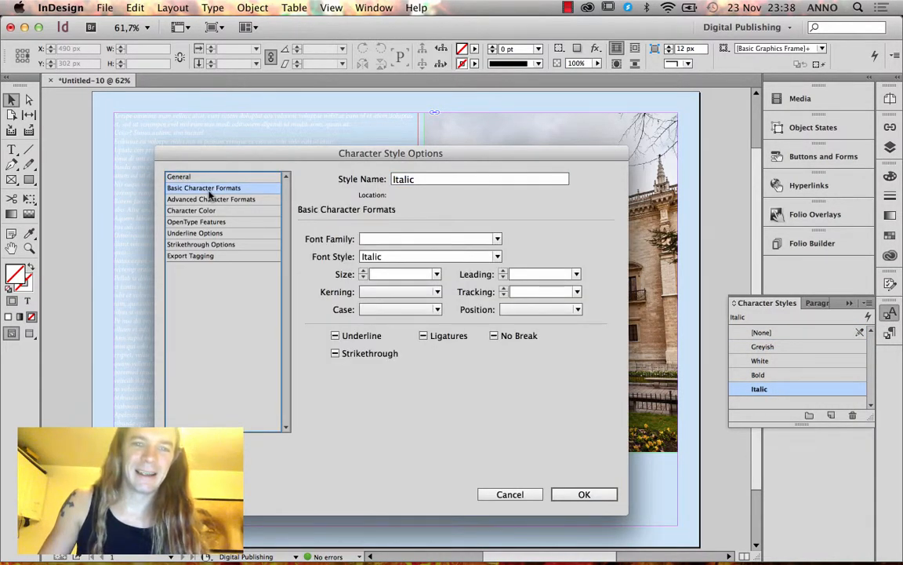
left_click(192, 211)
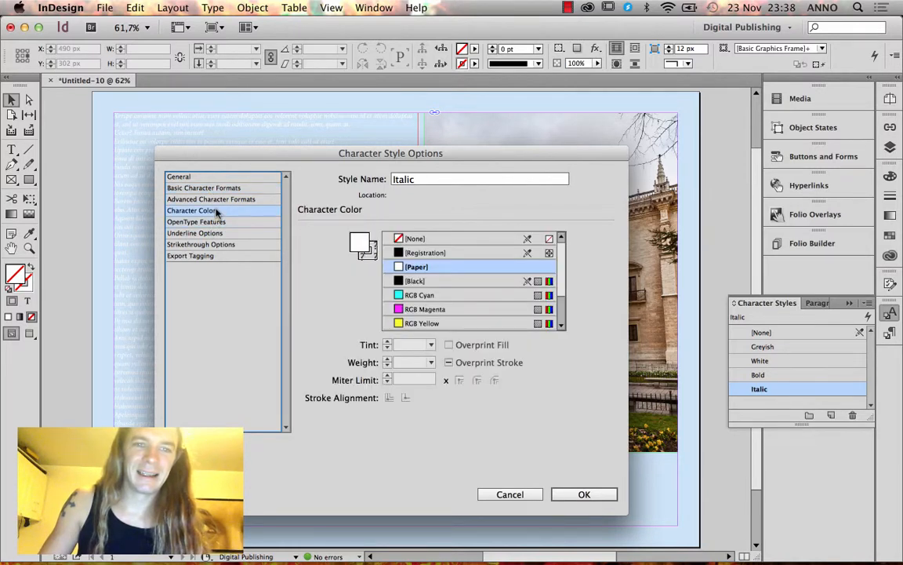
left_click(375, 244)
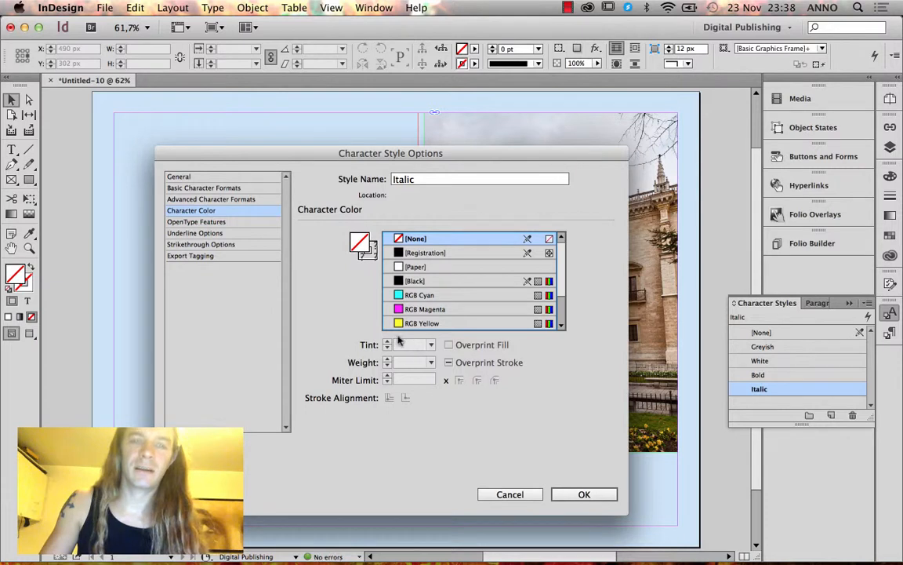
double_click(366, 244)
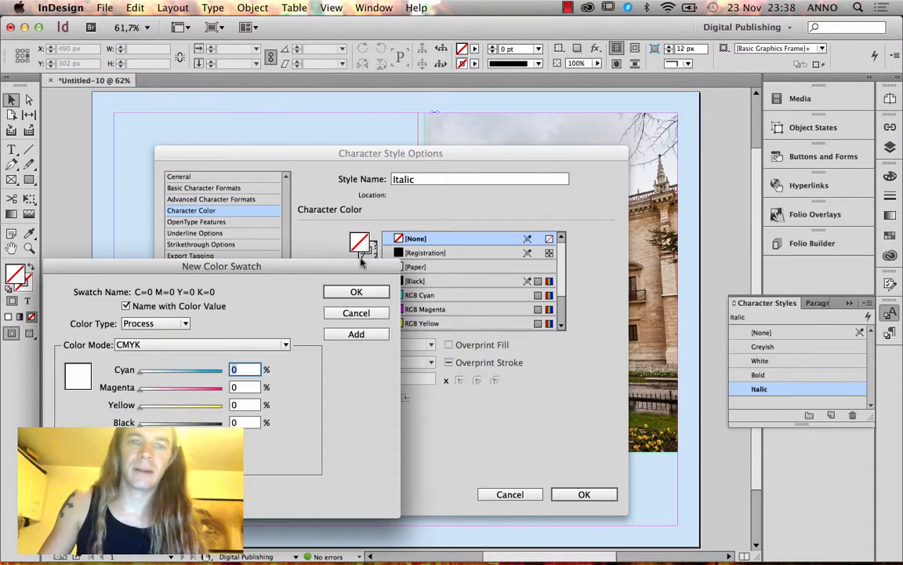
left_click(349, 317)
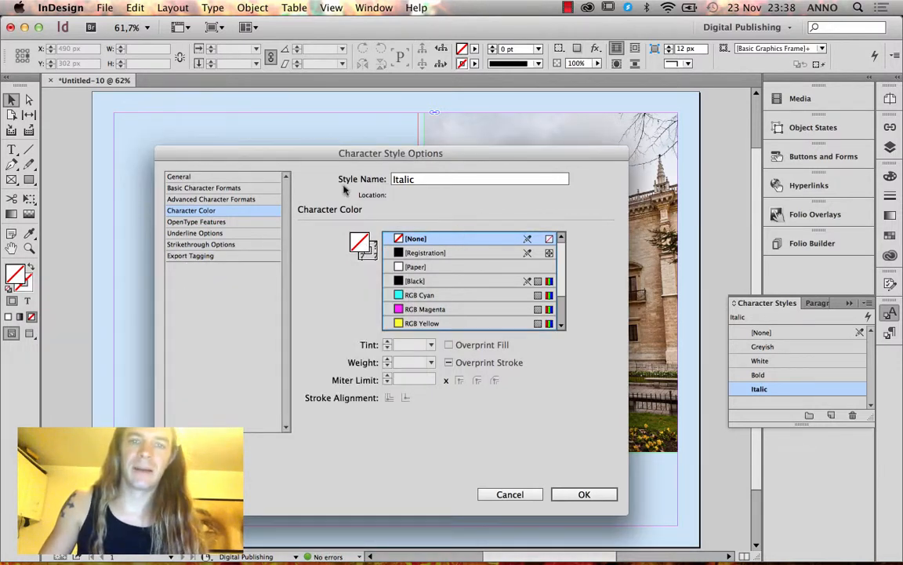
left_click(510, 494)
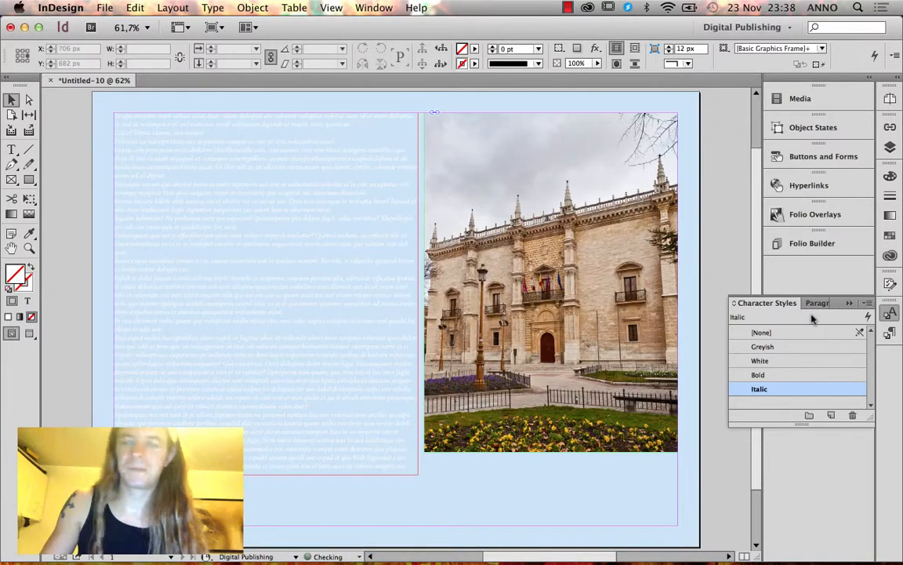
left_click(852, 414)
left_click(546, 331)
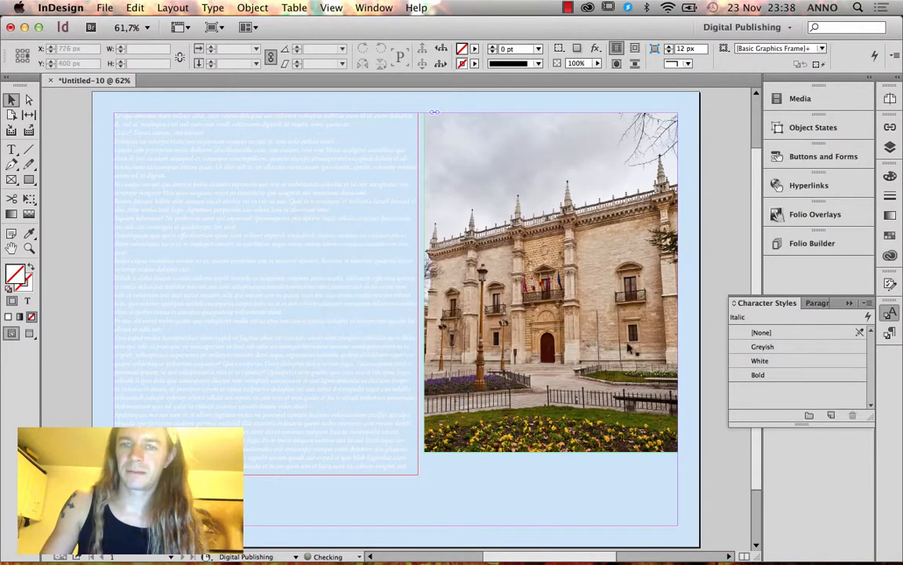
Create a new character style named Italic that sets only font style Italic.
left_click(830, 415)
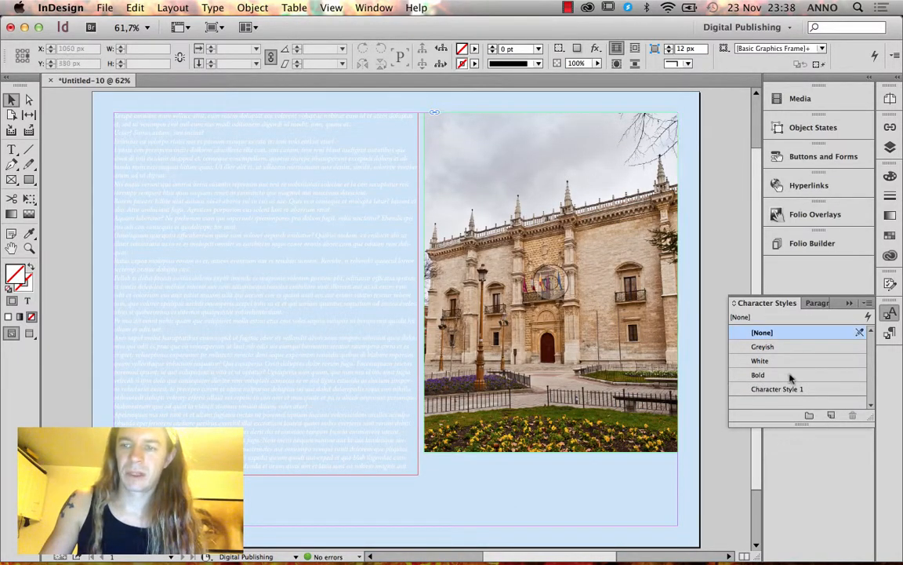
double_click(799, 389)
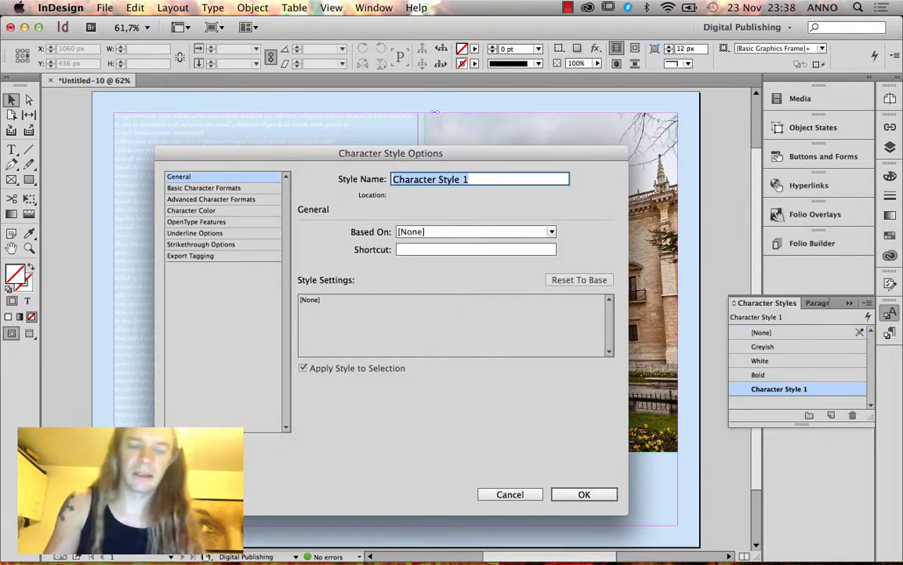
type("Italic")
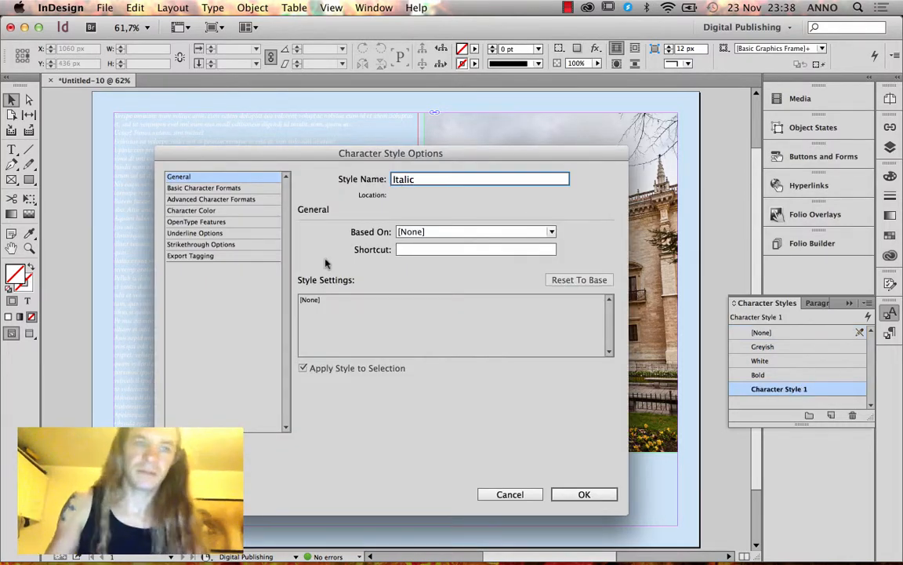
left_click(241, 210)
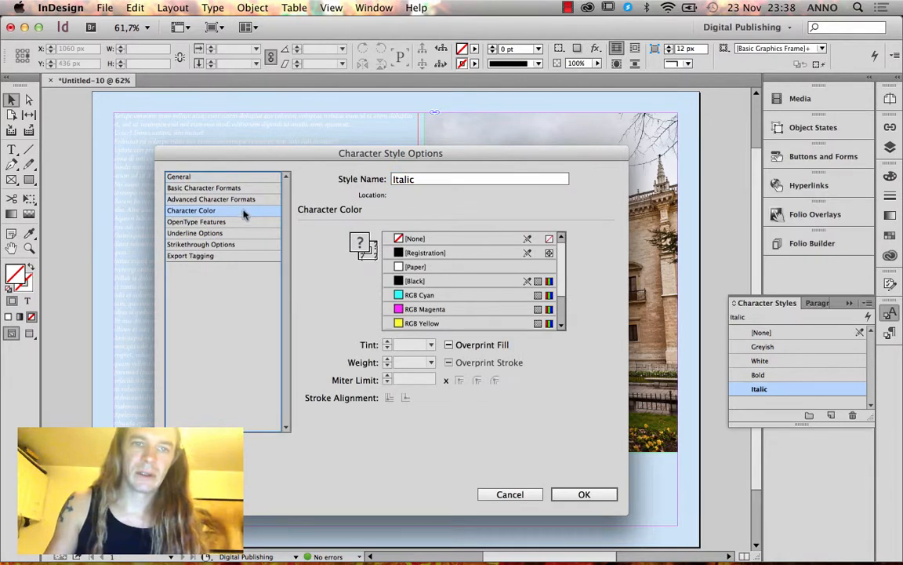
left_click(242, 188)
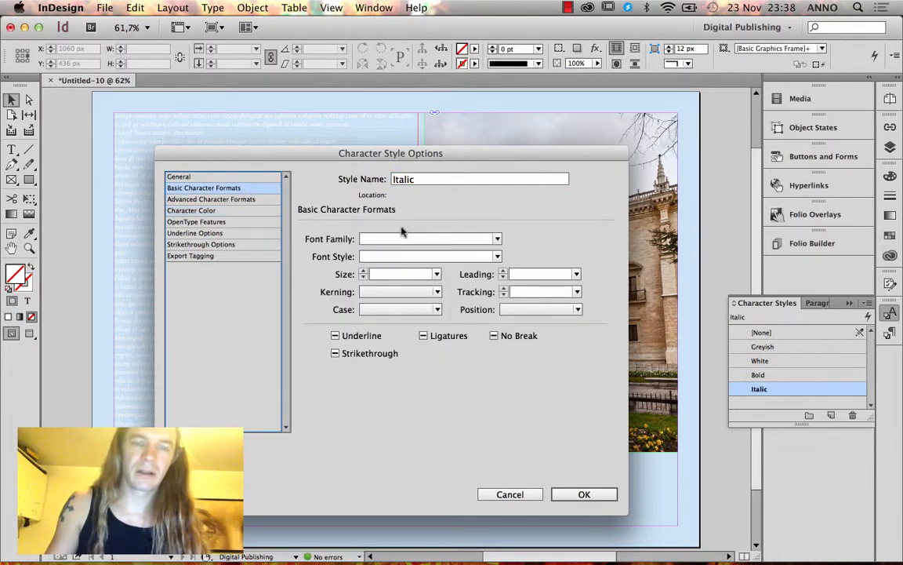
left_click(394, 257)
type("Italic")
key("Return")
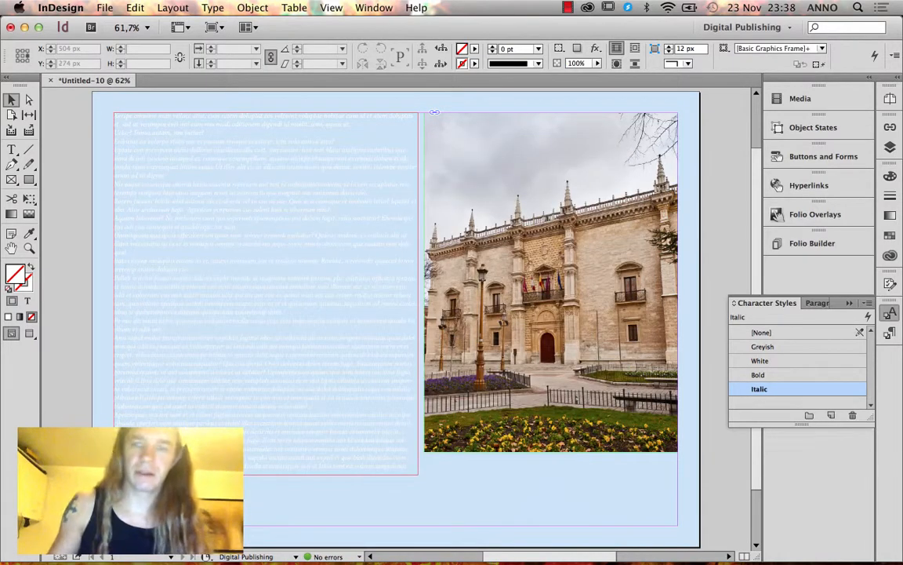
Review the old Bold style's colour settings without saving, then delete the Bold character style.
left_click(779, 376)
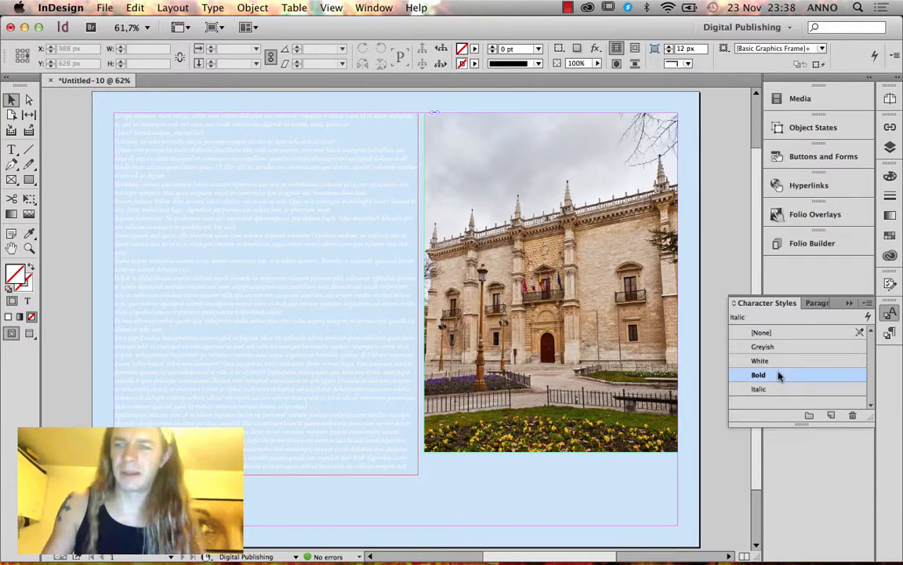
double_click(778, 376)
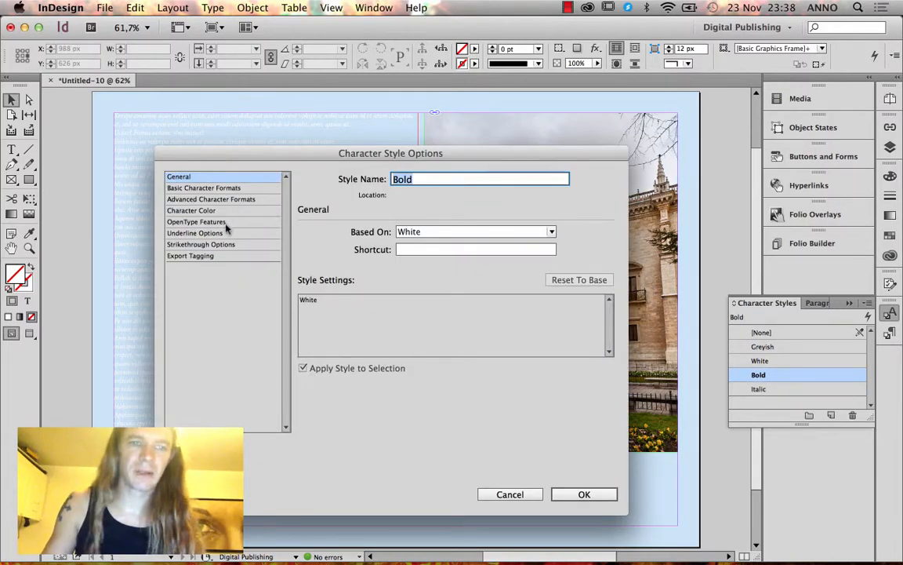
left_click(192, 210)
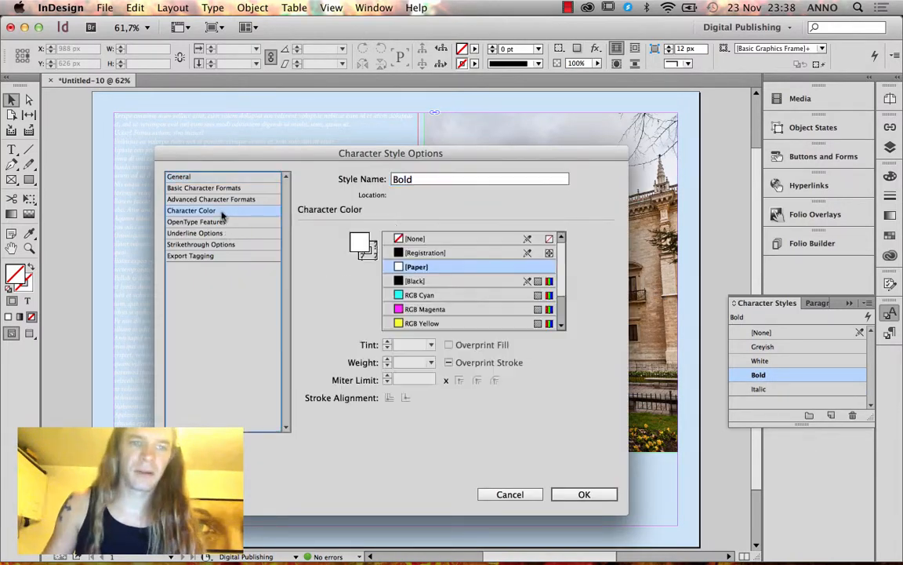
double_click(359, 244)
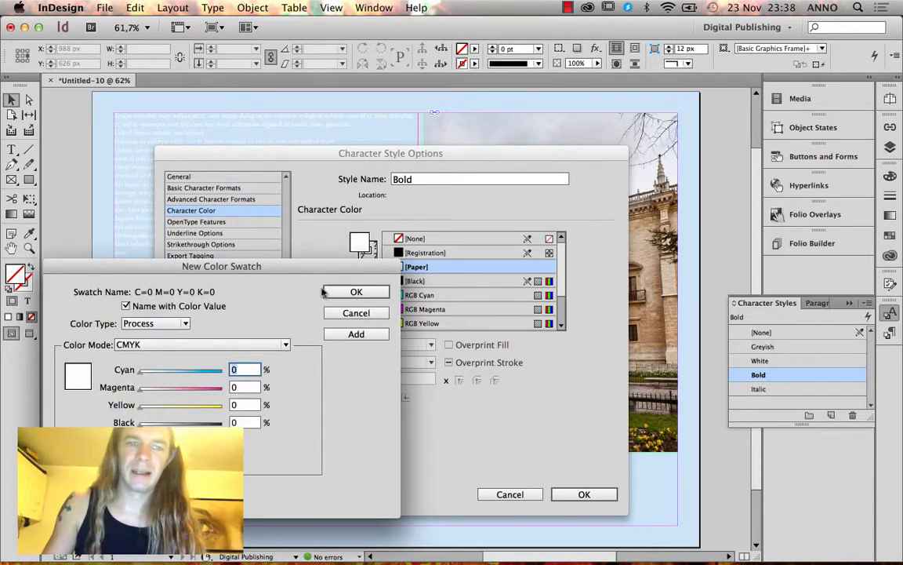
left_click(356, 312)
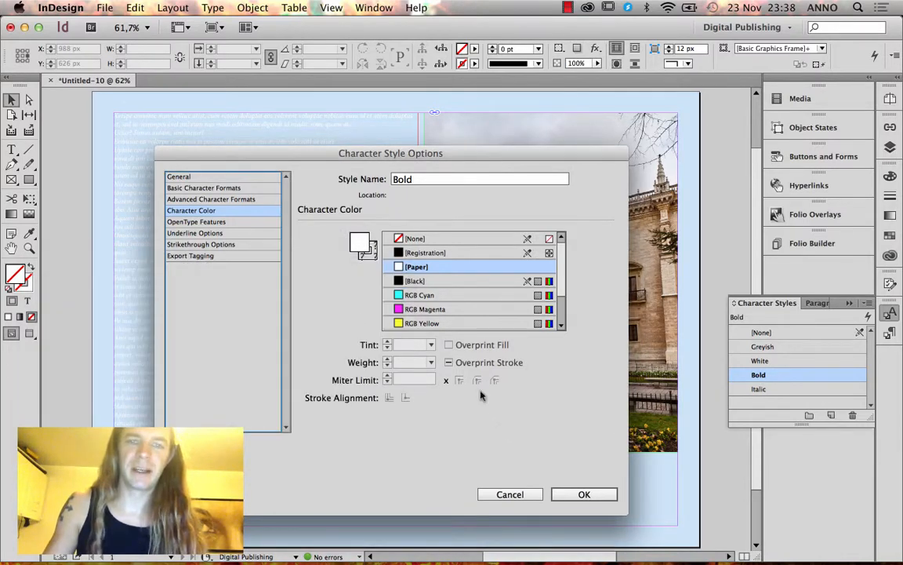
left_click(852, 416)
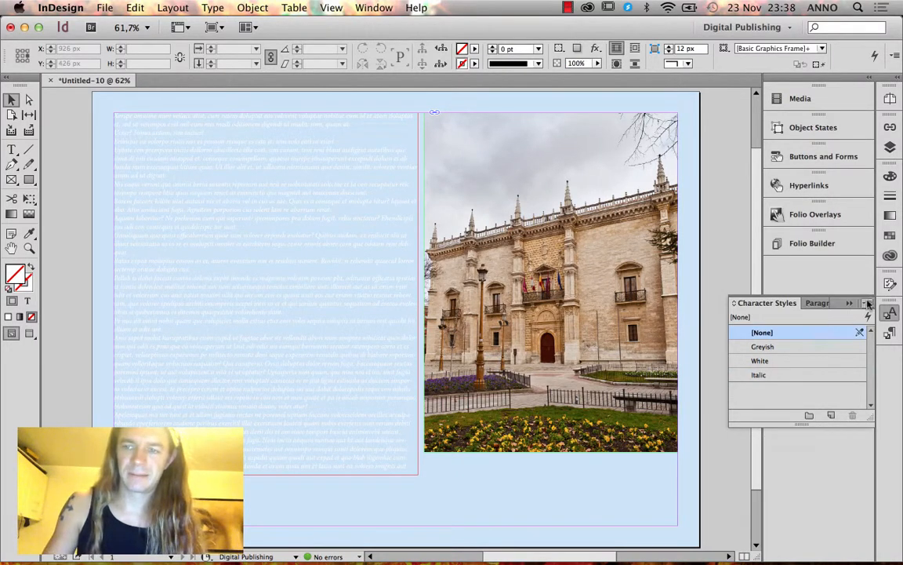
Create a new character style named Bold that sets only font style Bold.
left_click(868, 304)
left_click(792, 256)
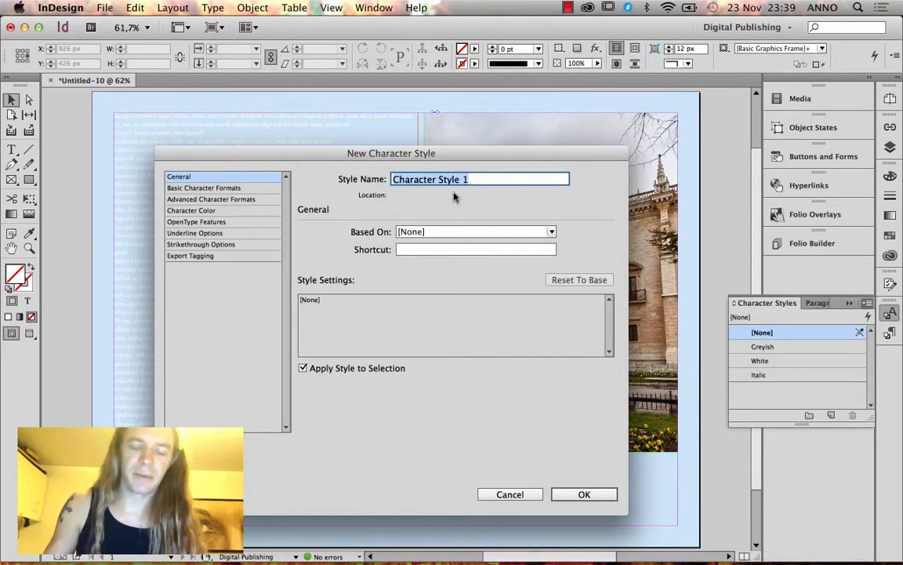
type("Bold")
left_click(225, 190)
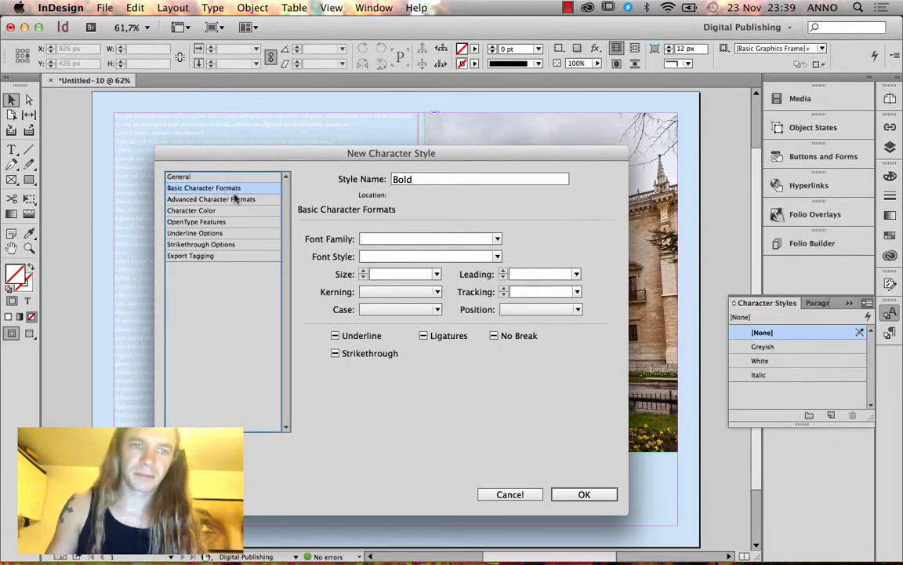
left_click(375, 256)
type("Bold")
key("Return")
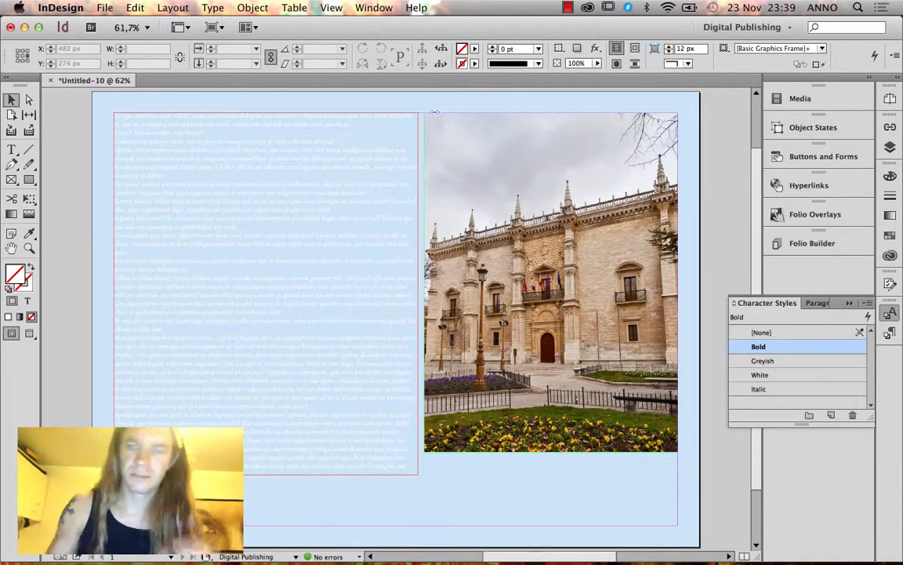
left_click(357, 288)
Apply Body Text to the frame's placeholder text and select the opening words 'Xerspe omnime'.
left_click(816, 303)
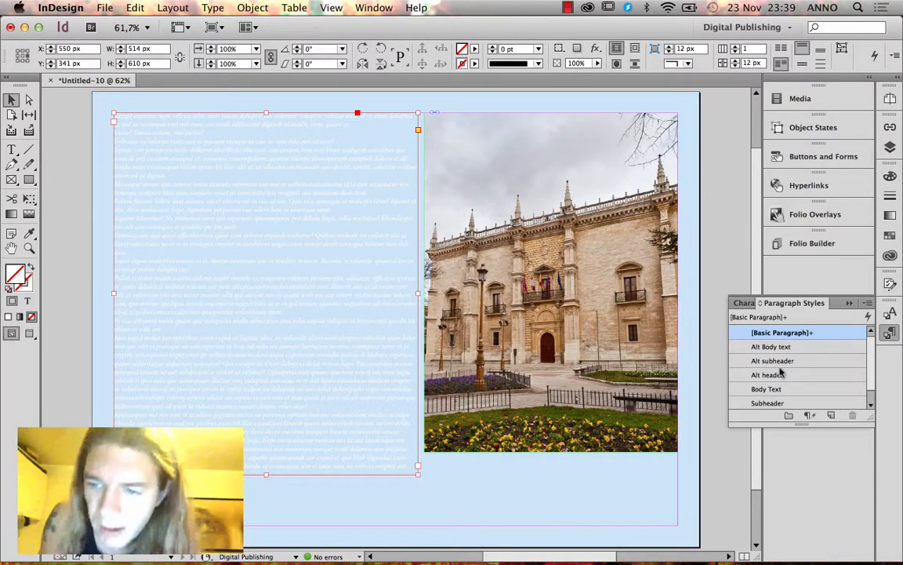
scroll(781, 374, "down", 1)
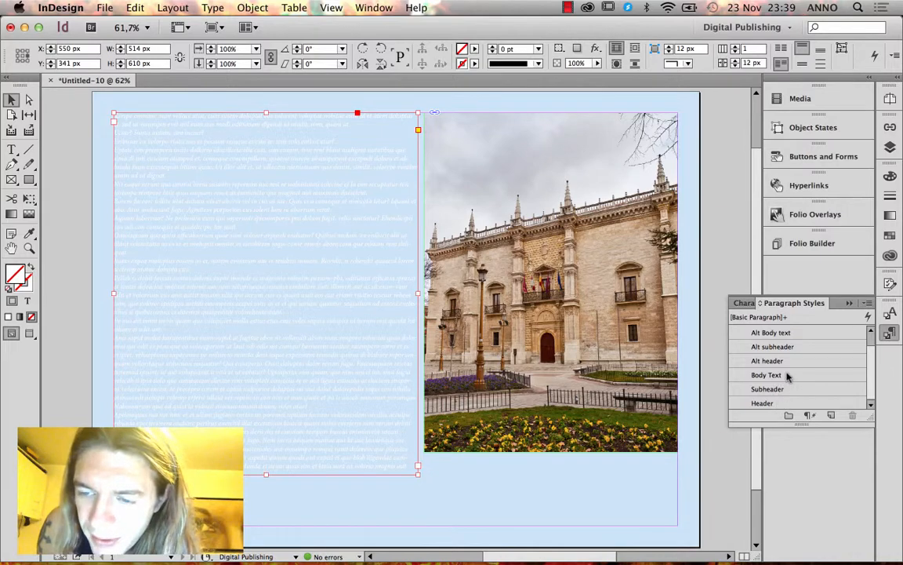
left_click(797, 375)
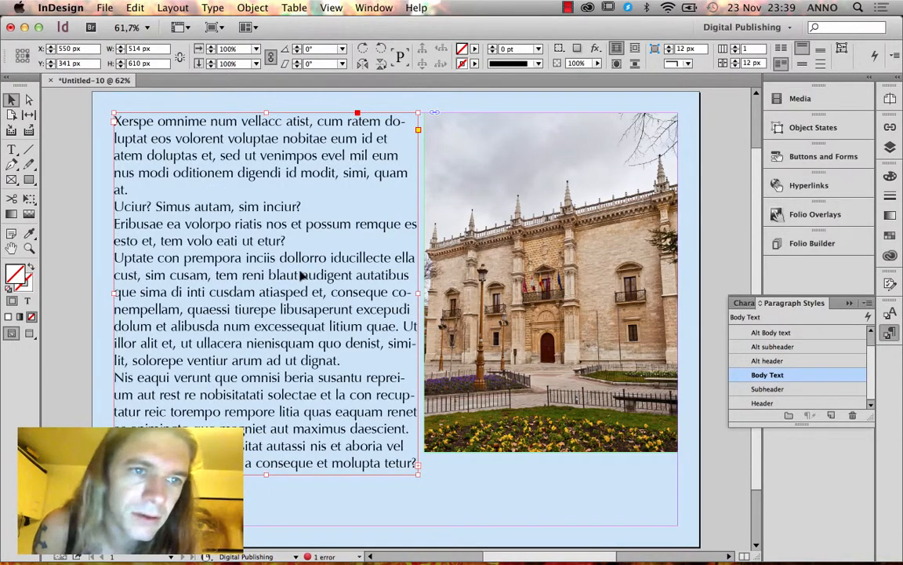
key("t")
left_click_drag(114, 118, 208, 122)
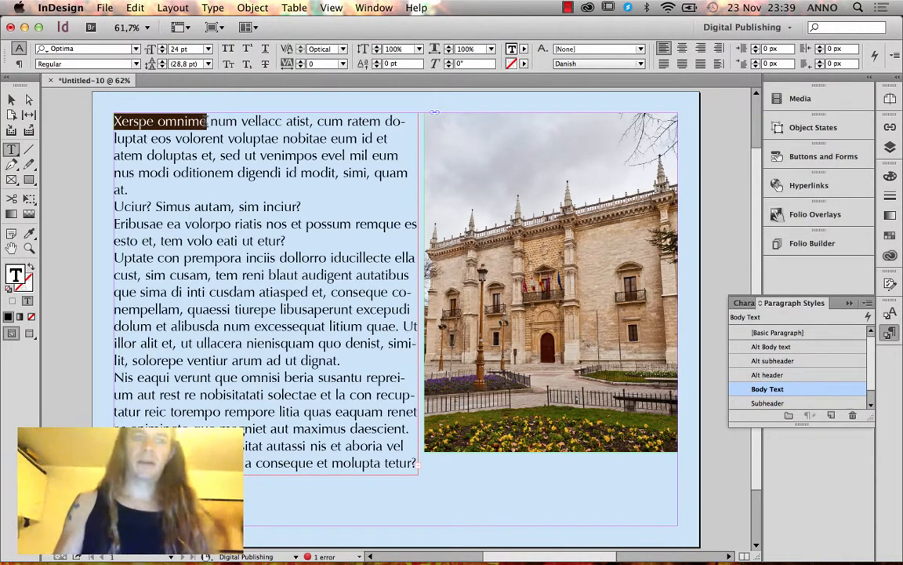
Replace the opening words with 'UCN' and 'The school itself' on separate lines, styling UCN as Header.
type("UCN")
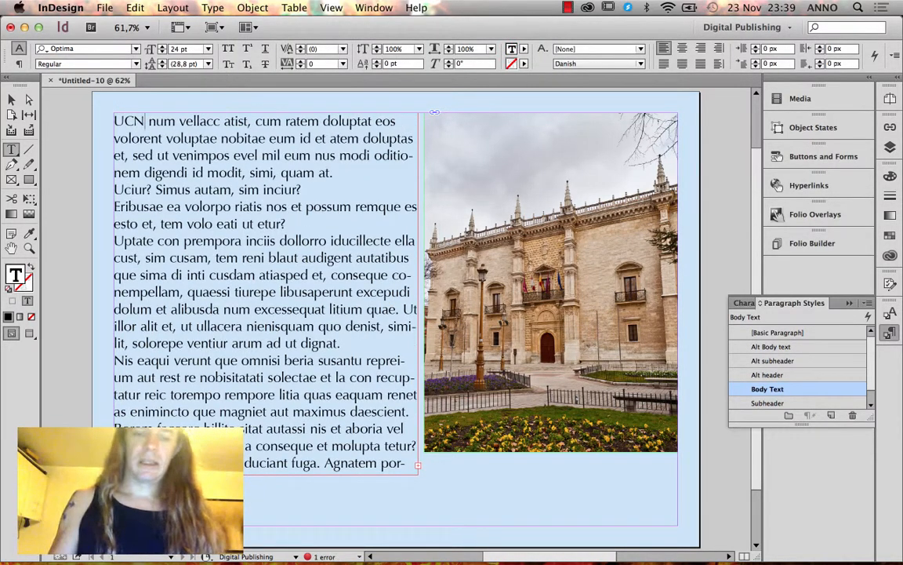
key("Return")
type("The school")
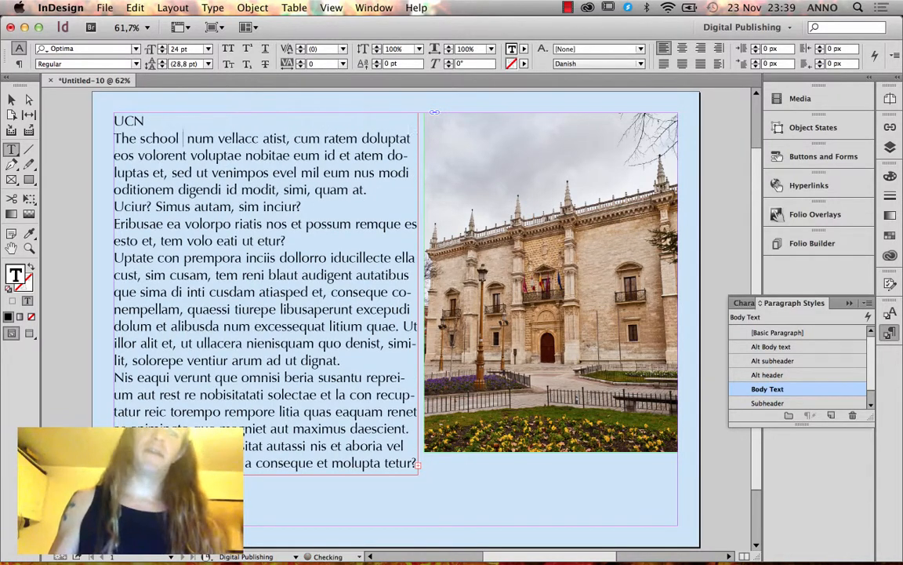
type(" itself")
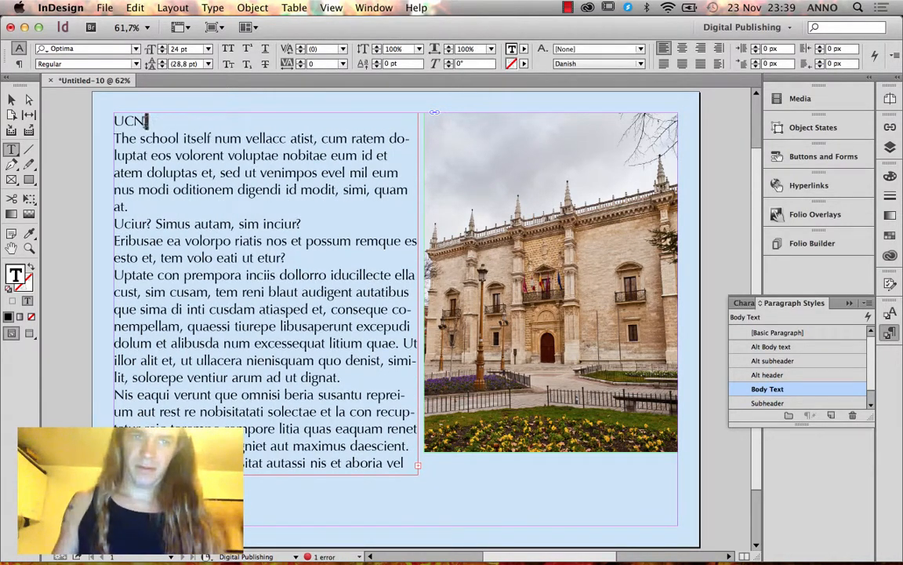
double_click(146, 120)
left_click(214, 138)
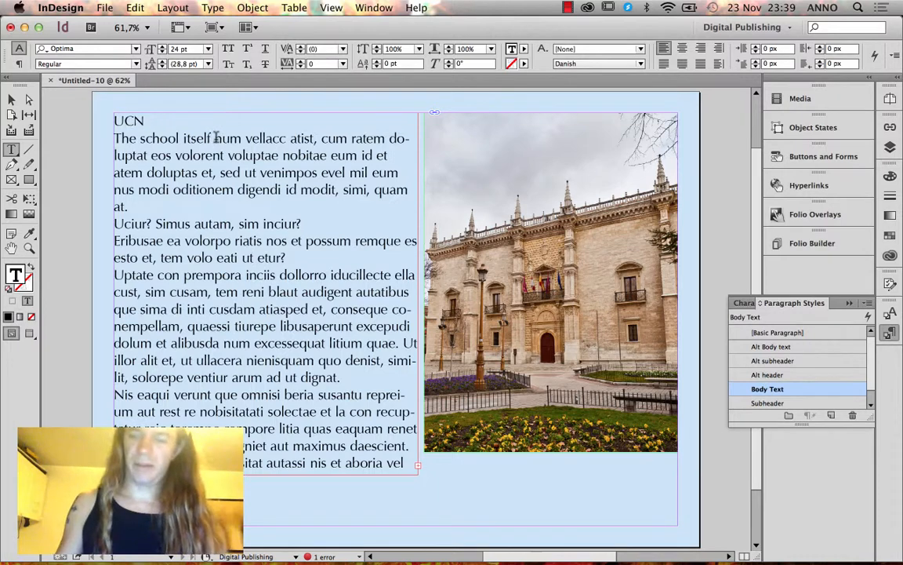
key("Return")
left_click(159, 123)
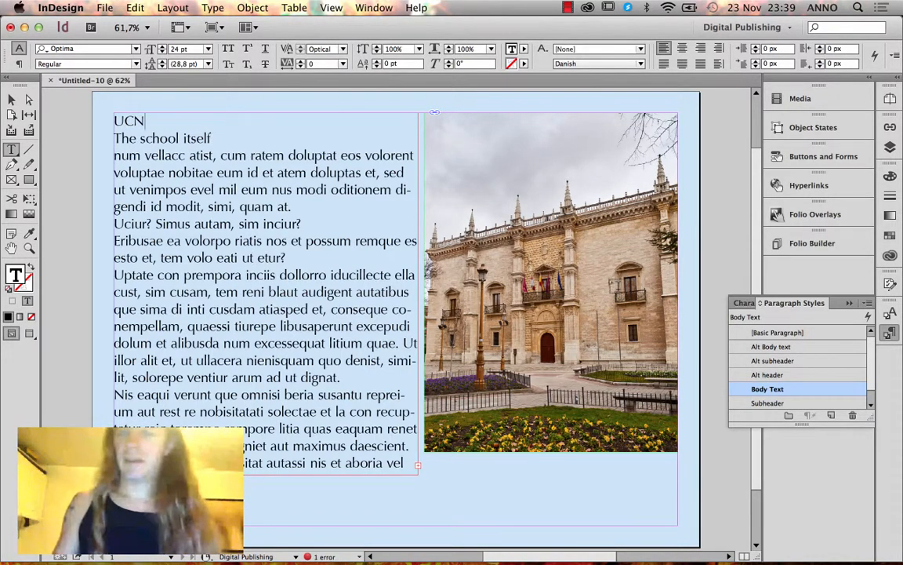
scroll(790, 407, "down", 1)
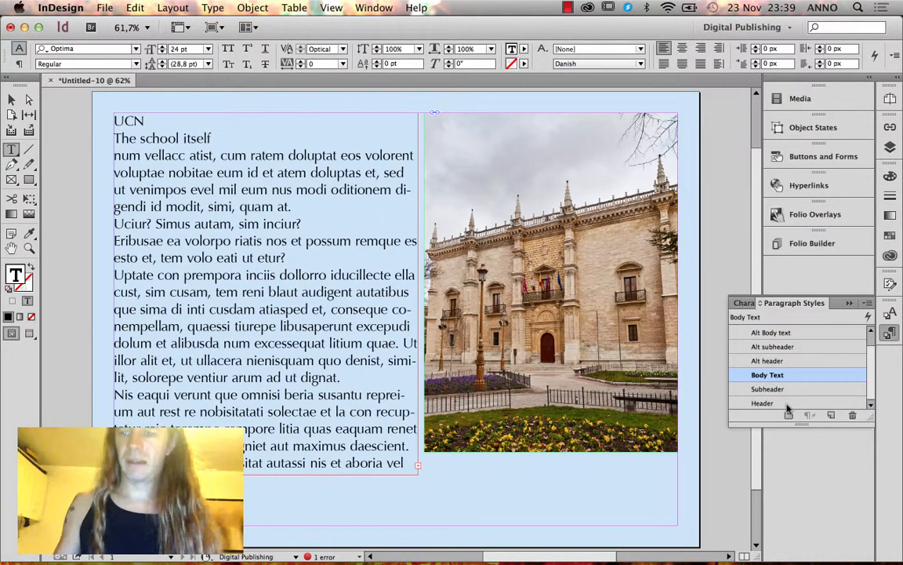
left_click(785, 403)
Style 'The school itself' as Subheader and right-align both heading lines.
left_click(208, 157)
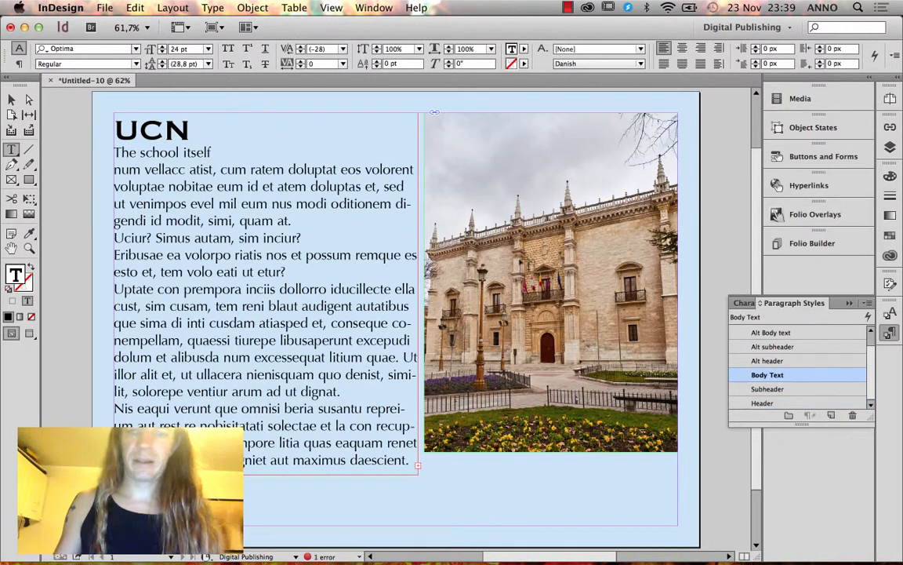
left_click(767, 389)
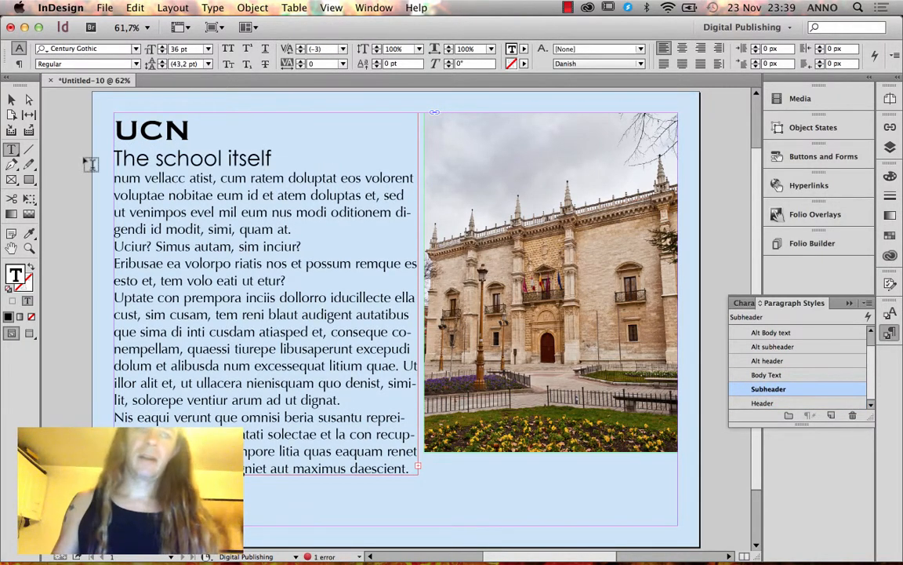
left_click_drag(115, 126, 279, 160)
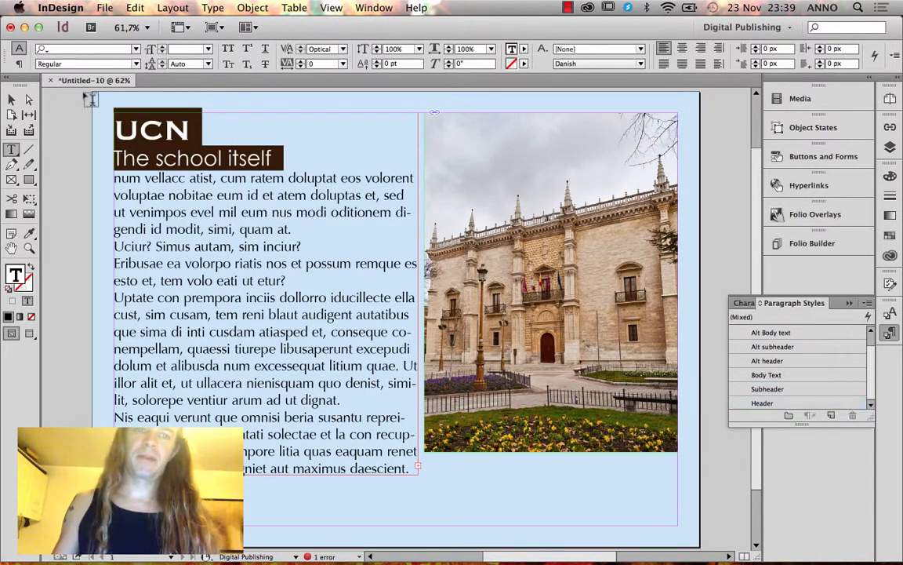
left_click(19, 63)
left_click(78, 48)
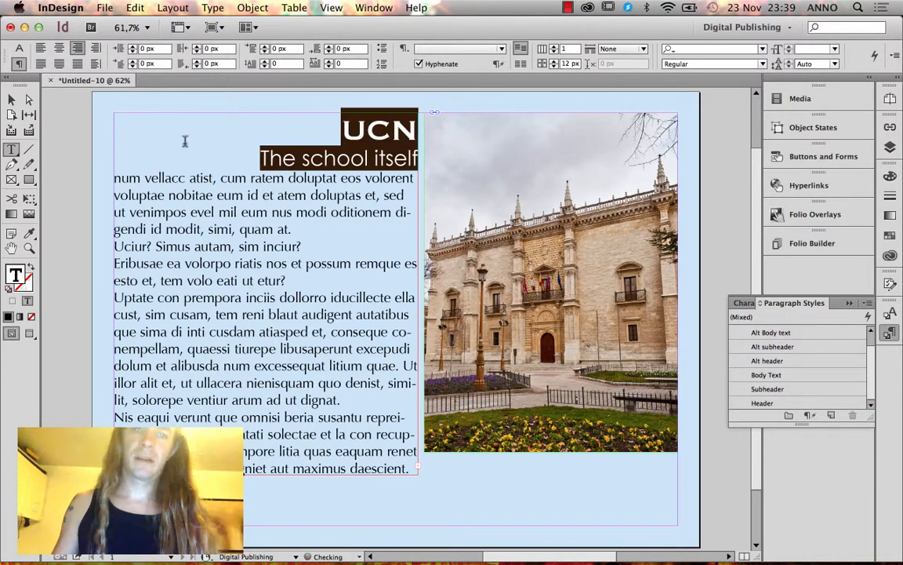
Pull the text frame's right edge slightly inward and select the body text.
left_click(11, 99)
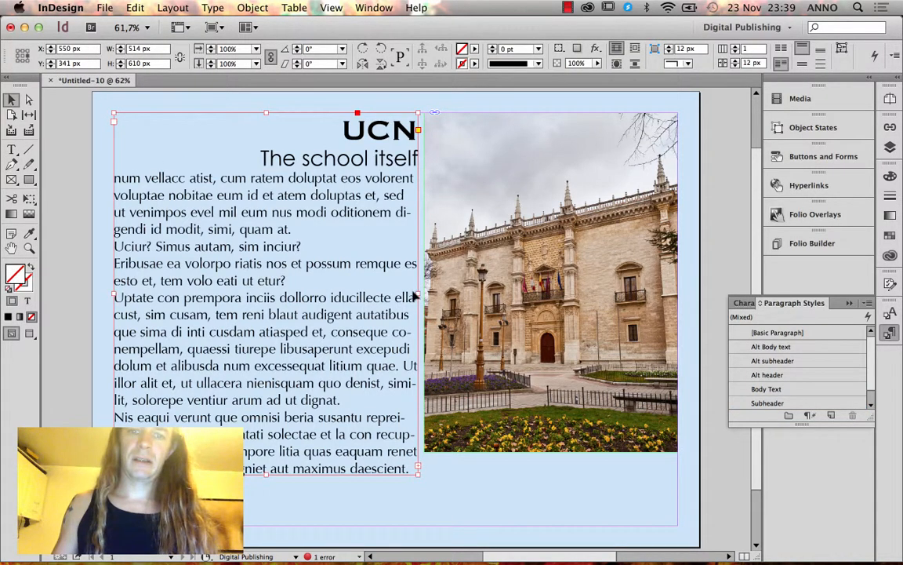
left_click_drag(417, 292, 403, 293)
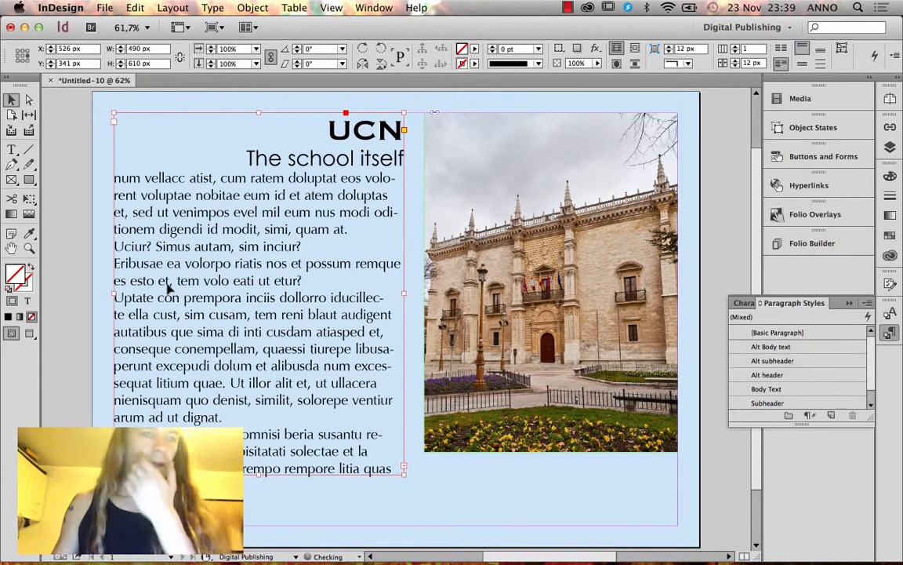
double_click(169, 267)
left_click_drag(123, 180, 378, 427)
Justify the body text with last line left-aligned and delete the stray sentence and 'quam at. Uciur?'.
left_click(77, 48)
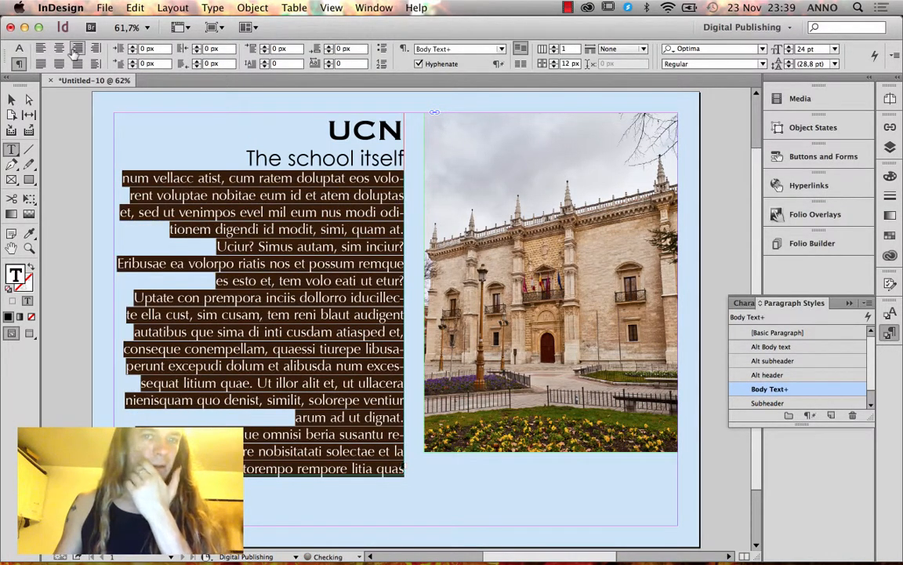
left_click(77, 63)
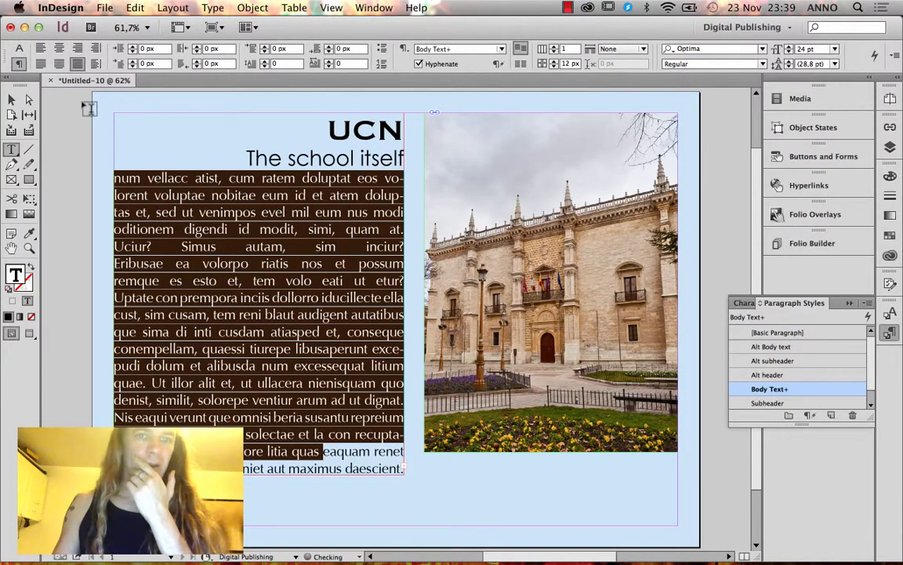
left_click(161, 245)
left_click_drag(168, 246, 202, 263)
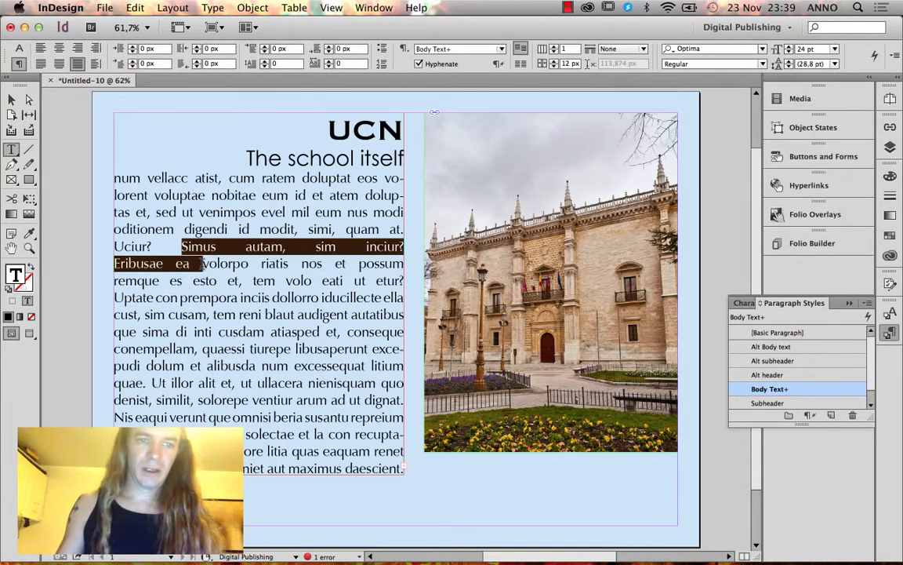
key("BackSpace")
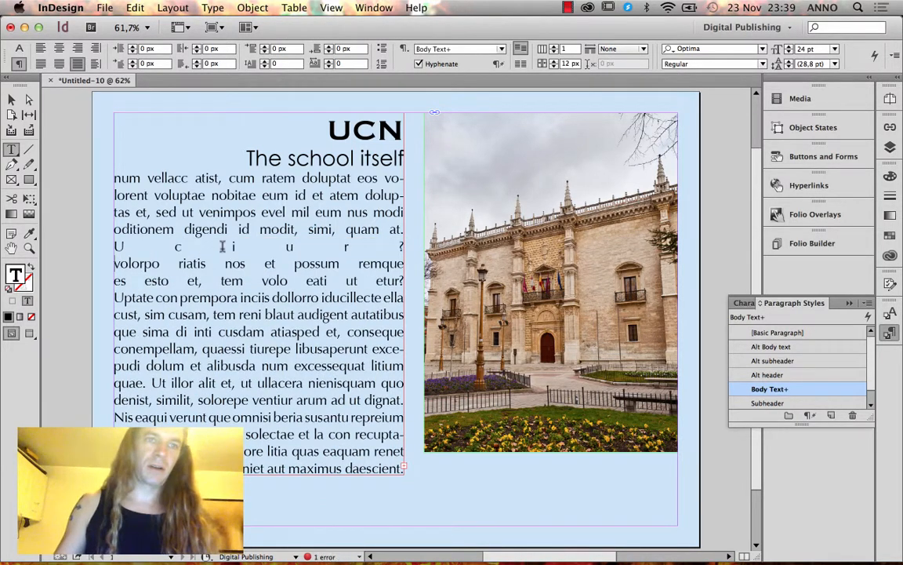
left_click_drag(115, 177, 358, 431)
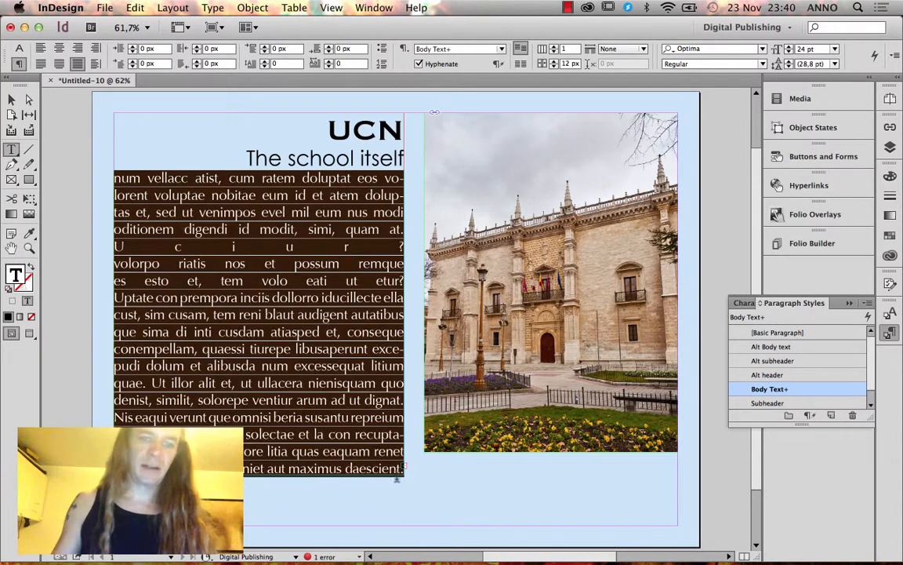
left_click(43, 63)
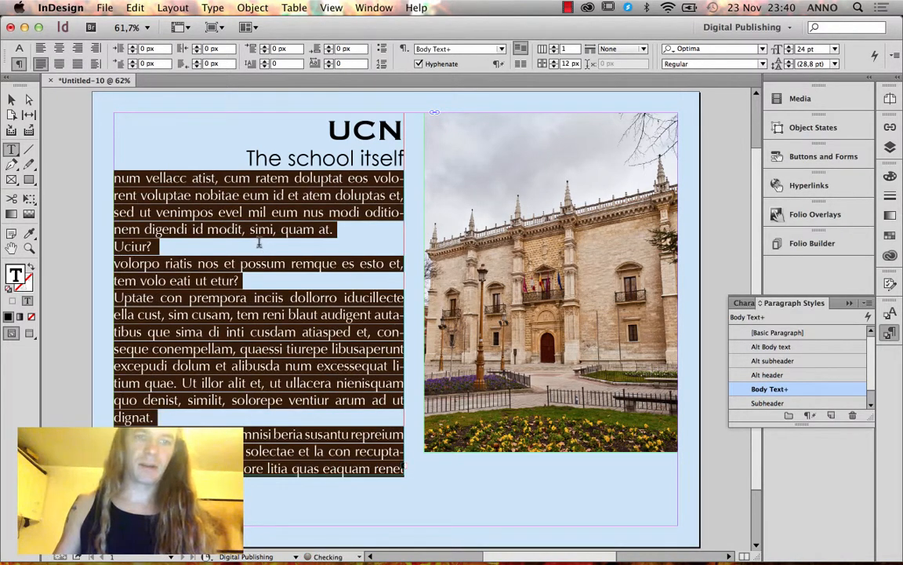
left_click(267, 245)
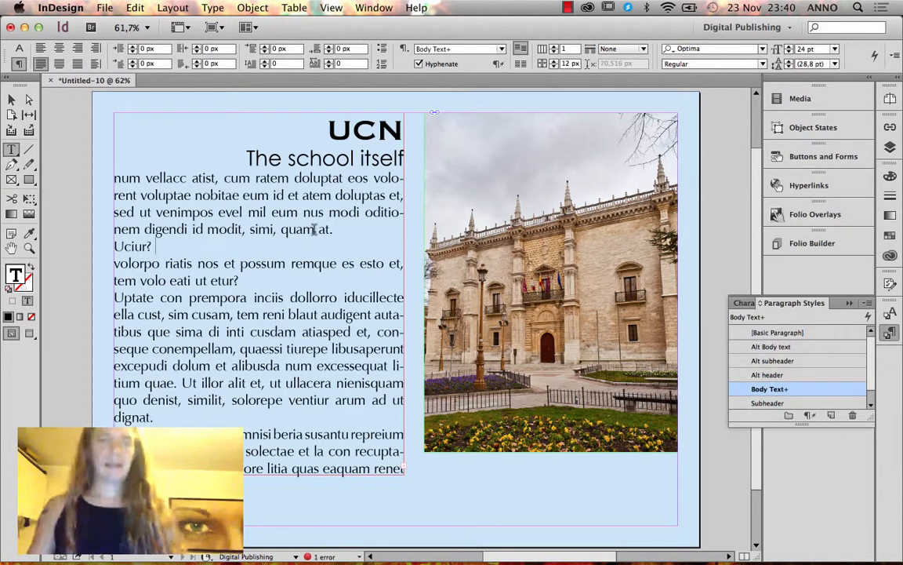
left_click(283, 229, "shift")
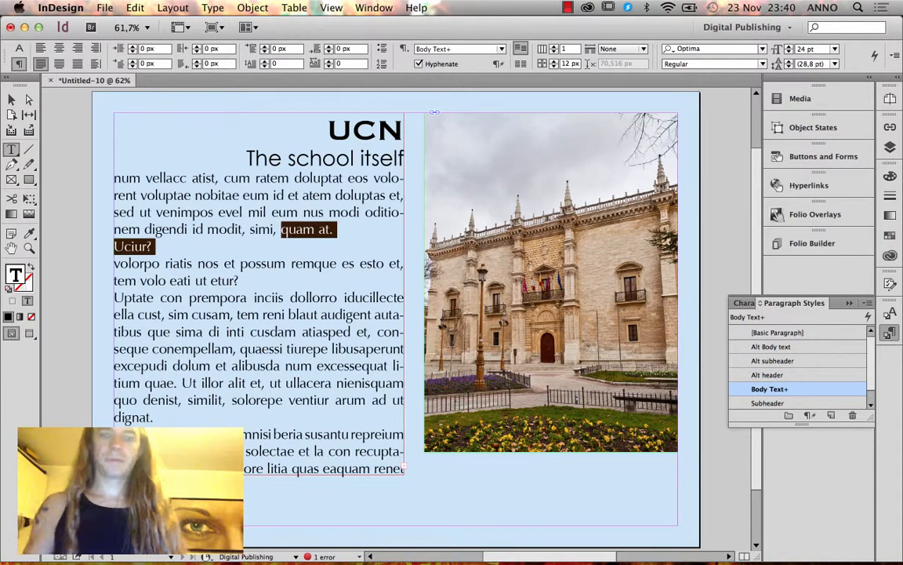
key("BackSpace")
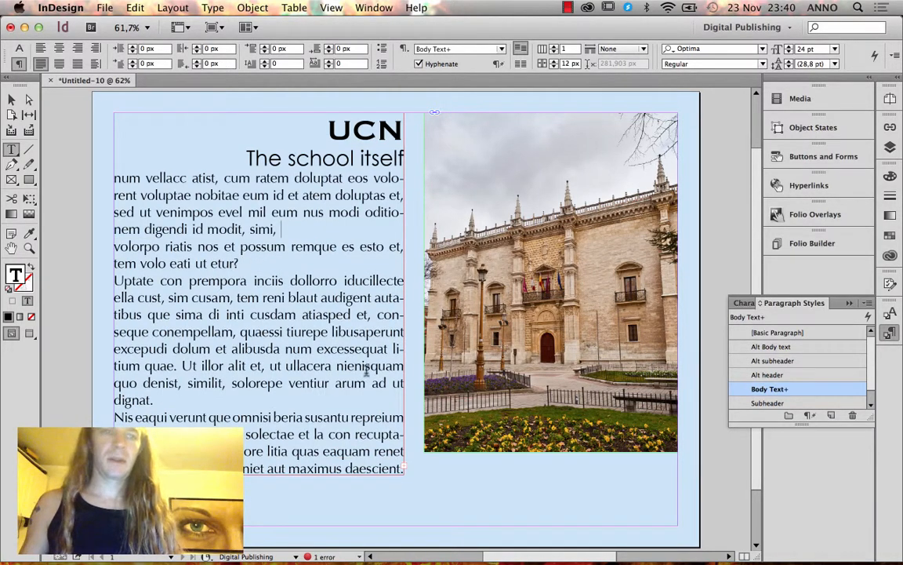
Set the opening body paragraphs to 18 pt.
left_click_drag(397, 468, 90, 148)
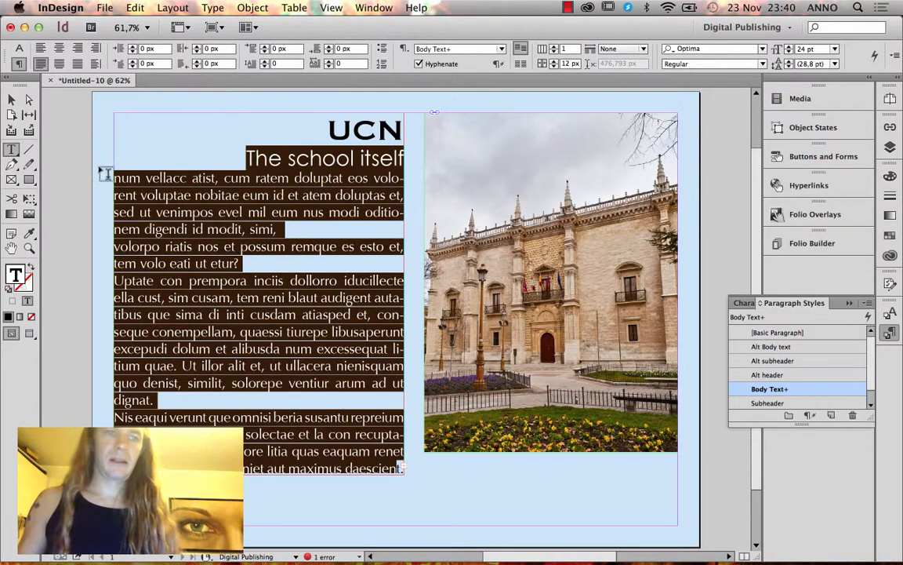
left_click(116, 179)
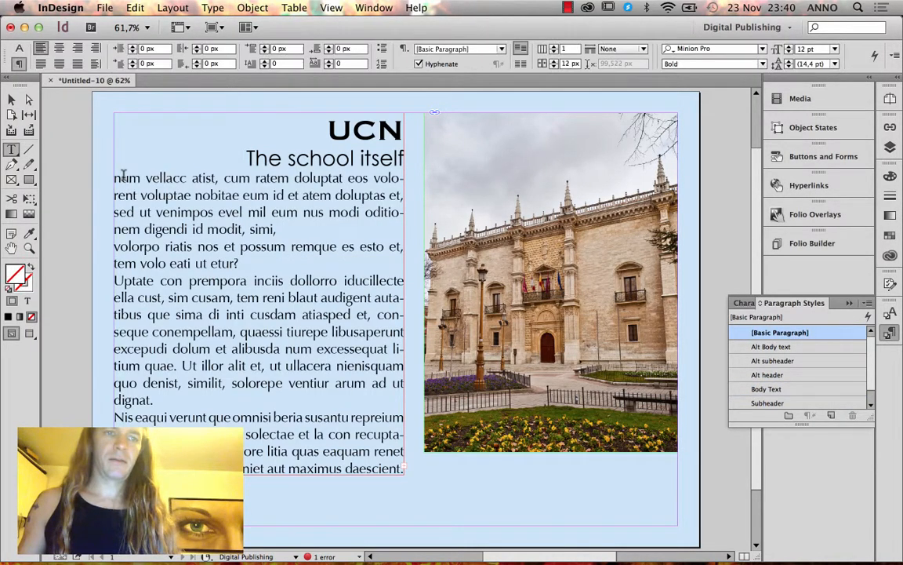
left_click_drag(115, 178, 338, 397)
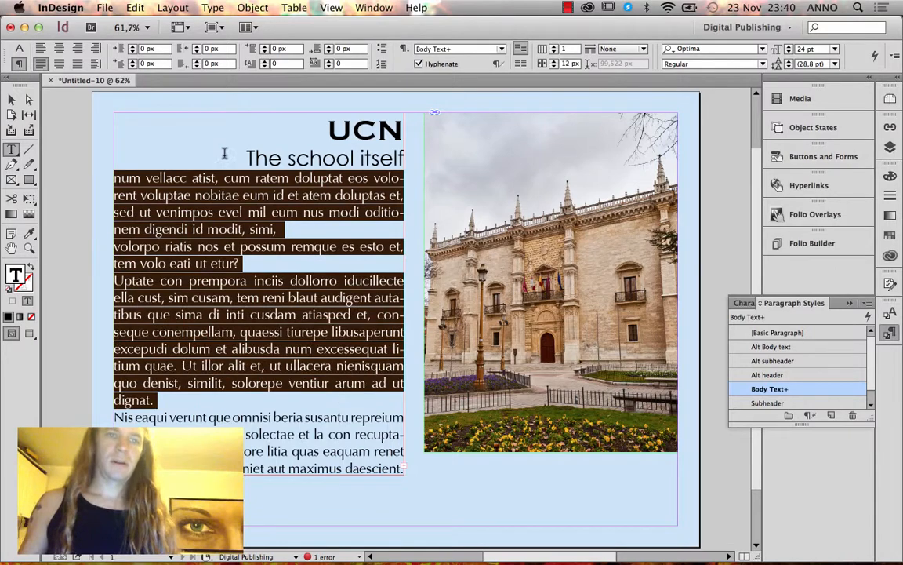
left_click(19, 48)
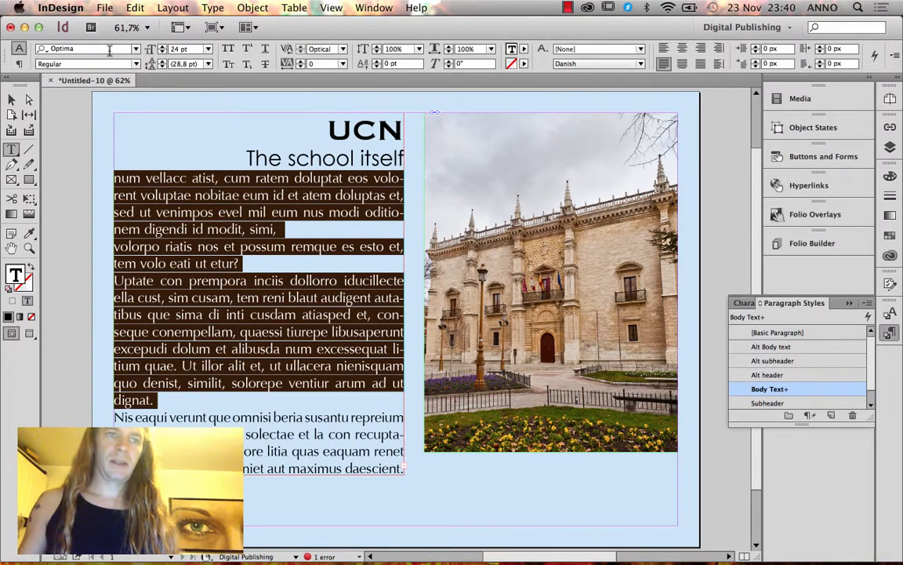
left_click(208, 48)
left_click(194, 173)
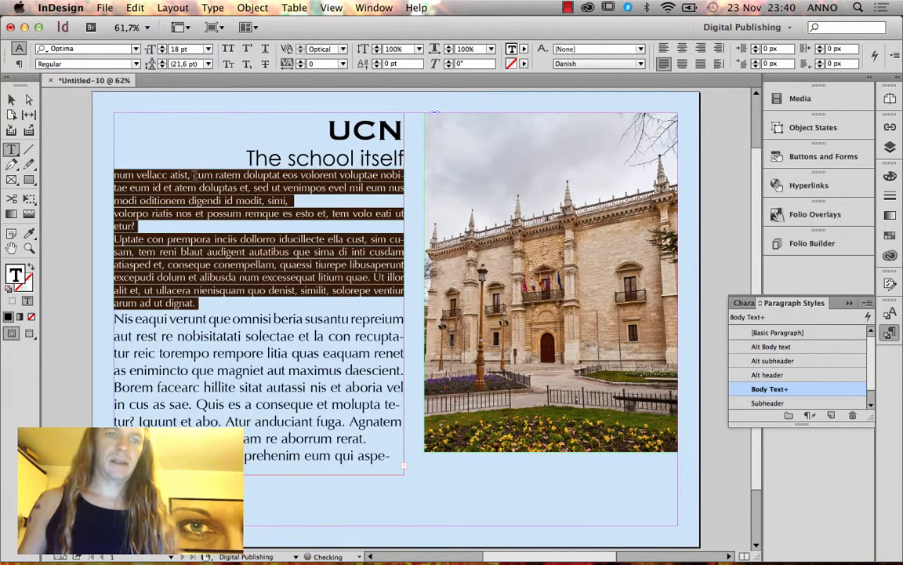
Delete the Nis eaqui paragraph and the remaining trailing text so the copy ends at 'arum ad ut dignat.'.
left_click_drag(226, 301, 445, 499)
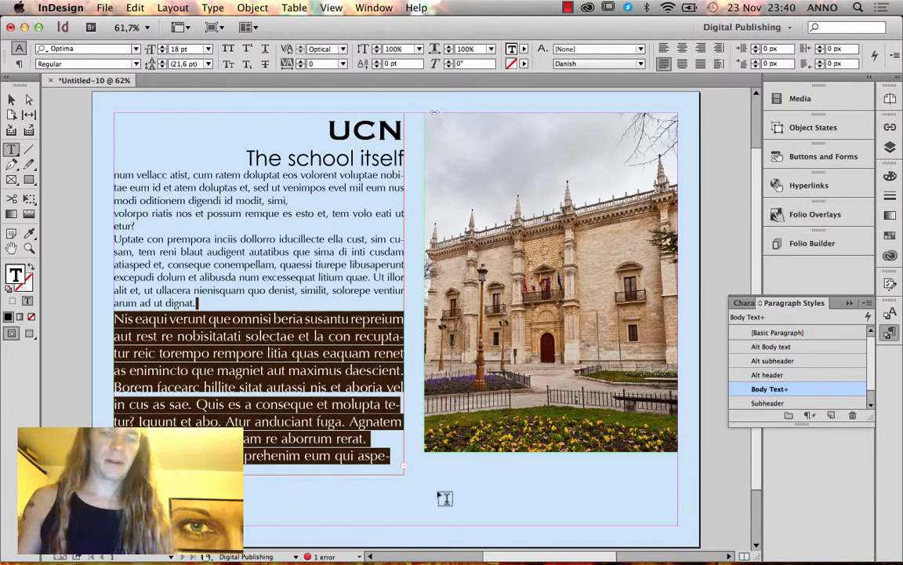
key("BackSpace")
left_click_drag(197, 306, 392, 461)
key("BackSpace")
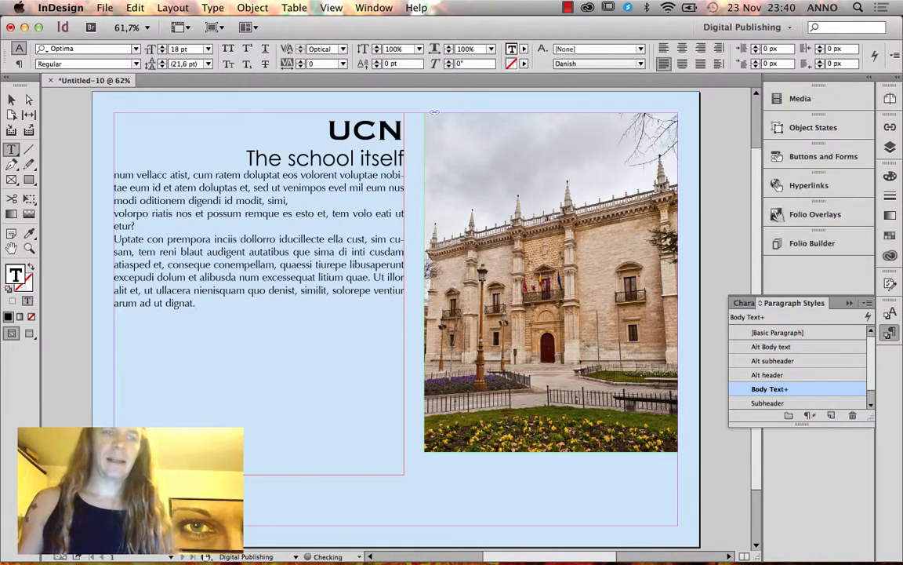
Narrow the text frame and shift it left, extending the palace photo leftward.
left_click(12, 101)
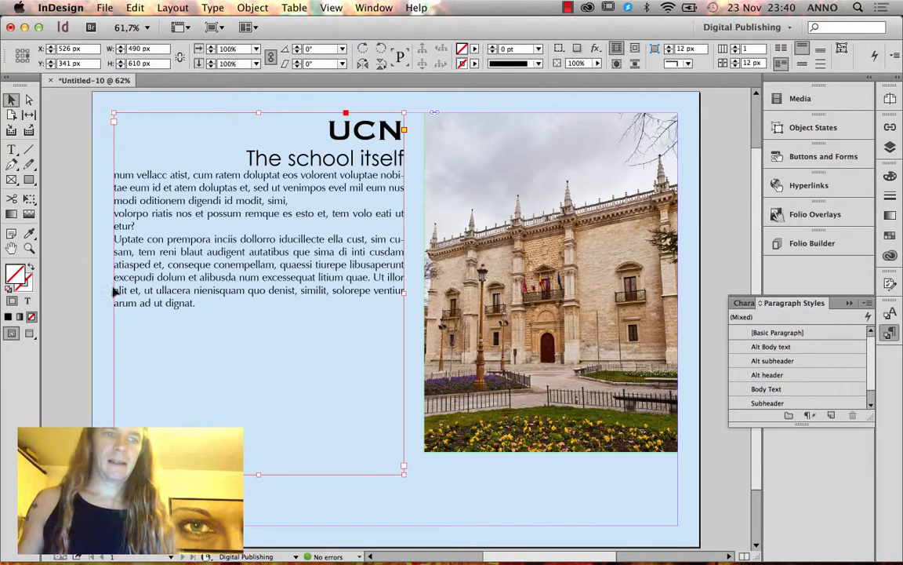
left_click_drag(114, 290, 217, 291)
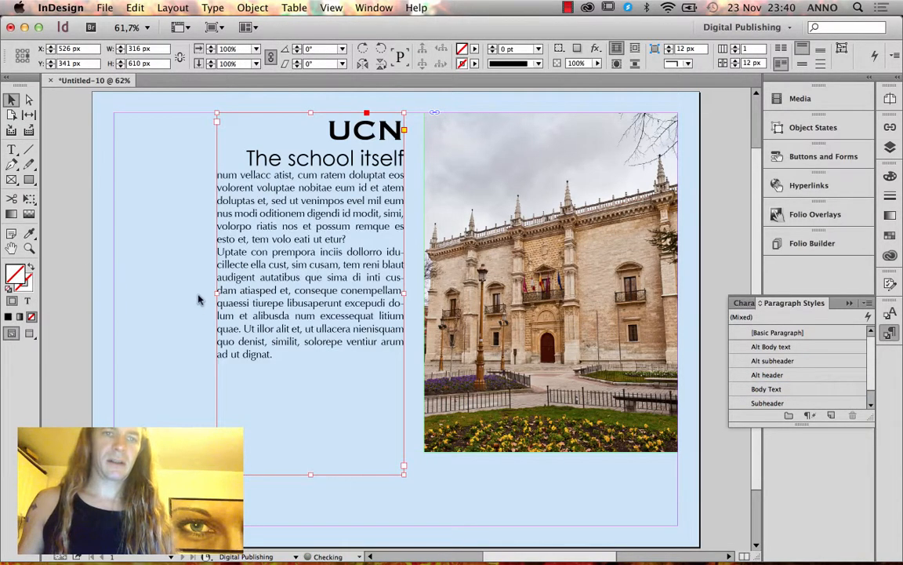
left_click_drag(303, 222, 279, 222)
left_click(424, 281)
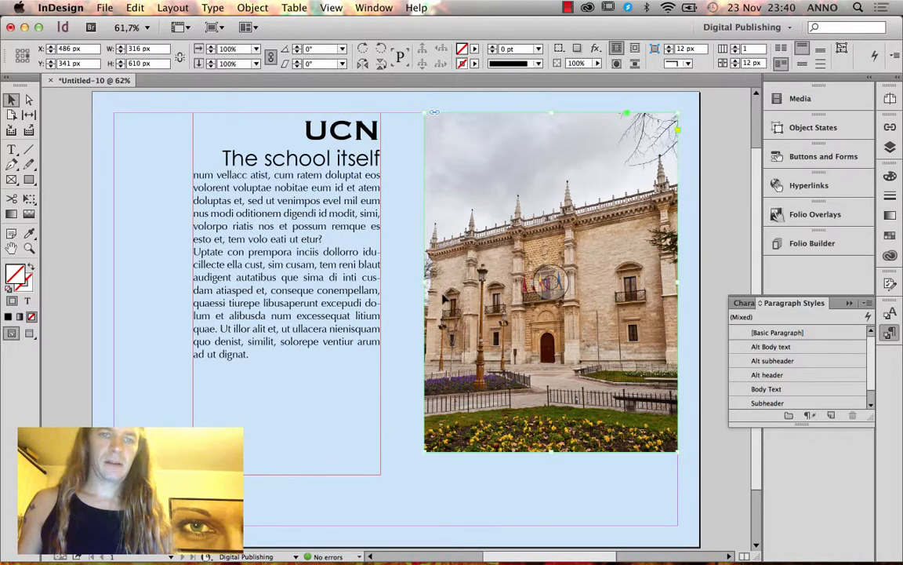
left_click_drag(424, 281, 308, 280)
left_click(340, 281)
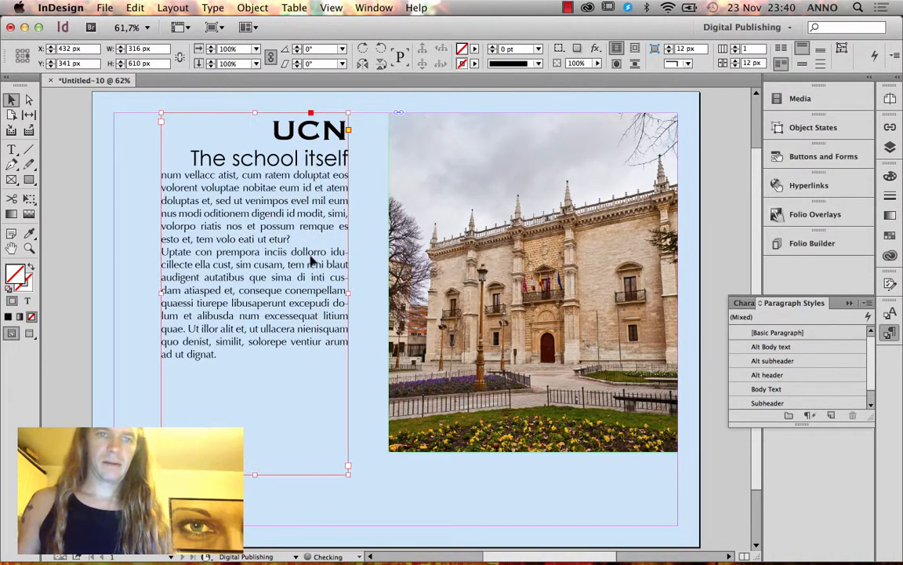
left_click(116, 283)
key("w")
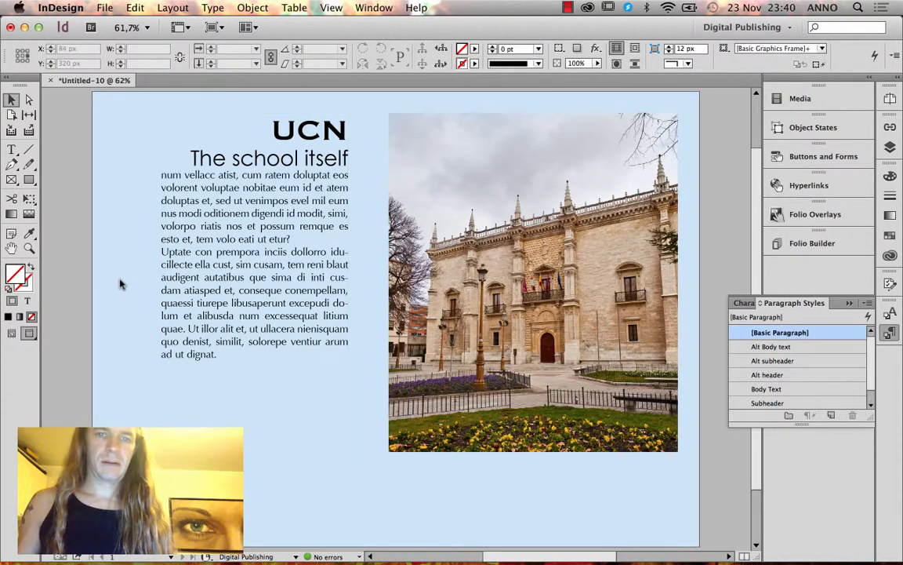
Place the ucn logo EPS near the bottom left of the page, then begin Save As.
key("super+d")
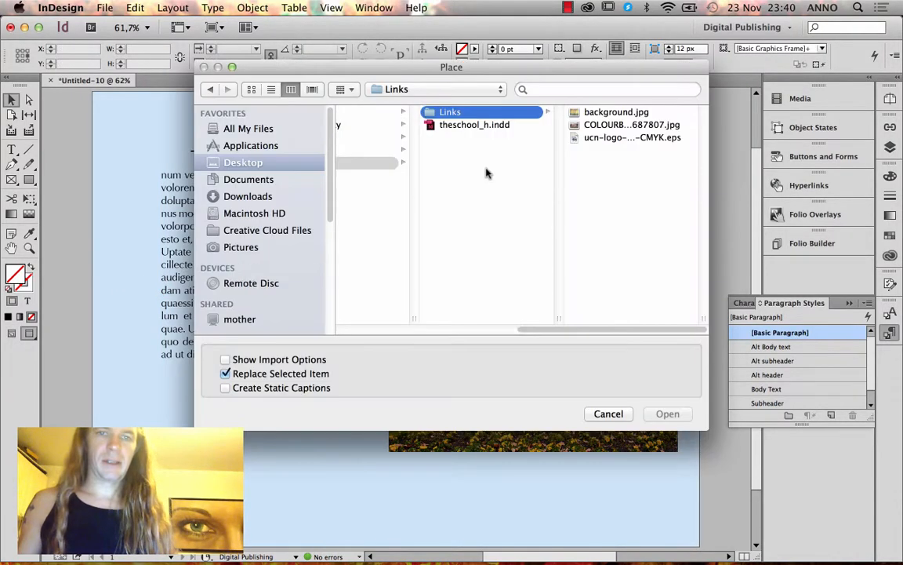
left_click(615, 137)
left_click(667, 413)
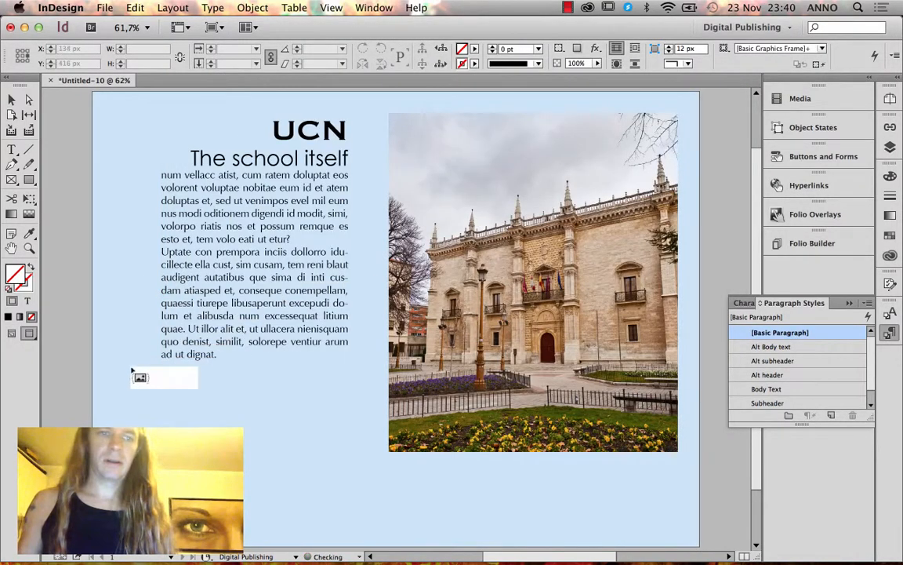
left_click(69, 400)
left_click_drag(130, 407, 167, 497)
left_click(88, 371)
left_click(87, 409)
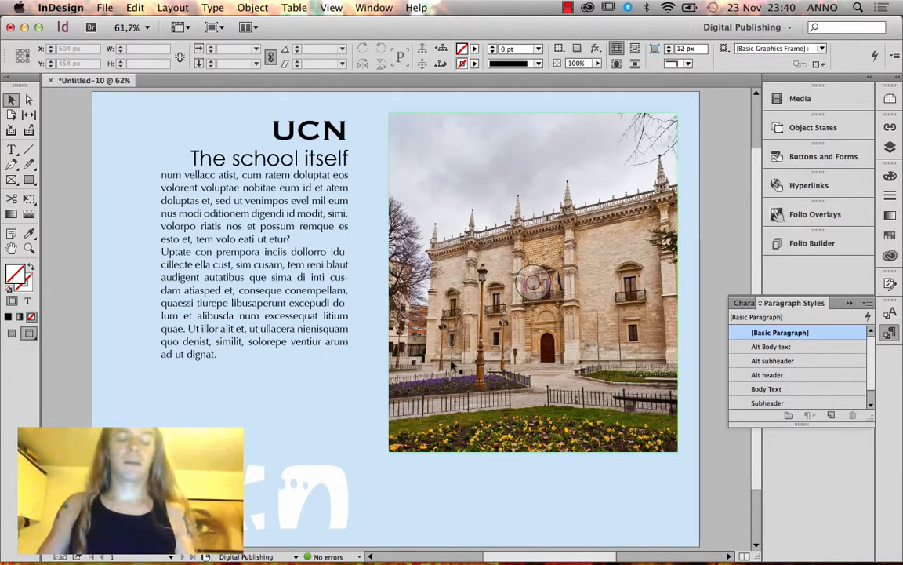
key("super+s")
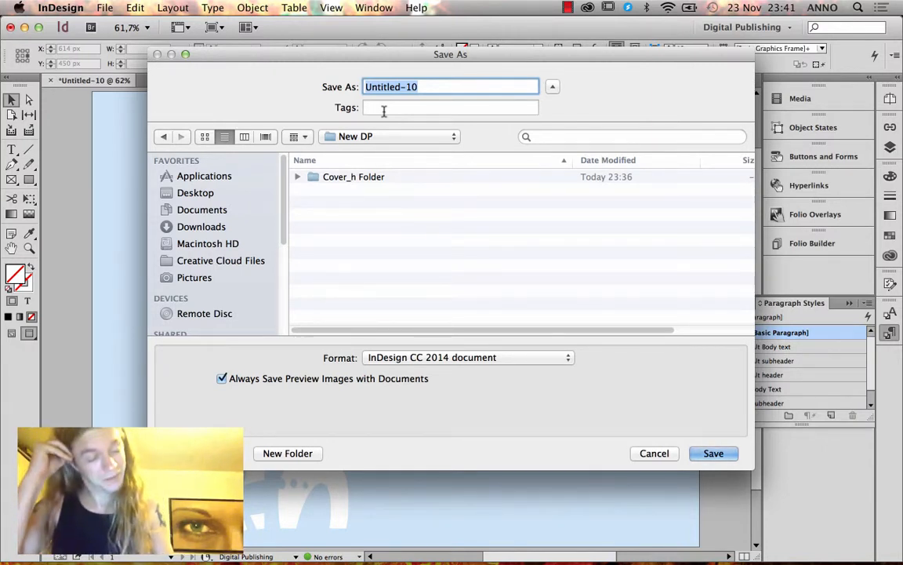
Save the layout as Schoolh.indd in the New DP folder.
type("School")
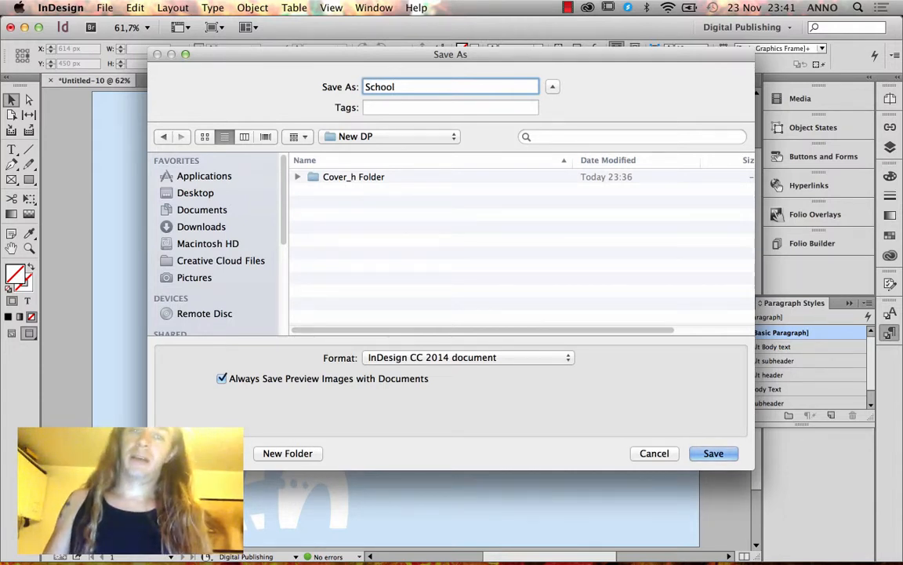
type("h")
key("Return")
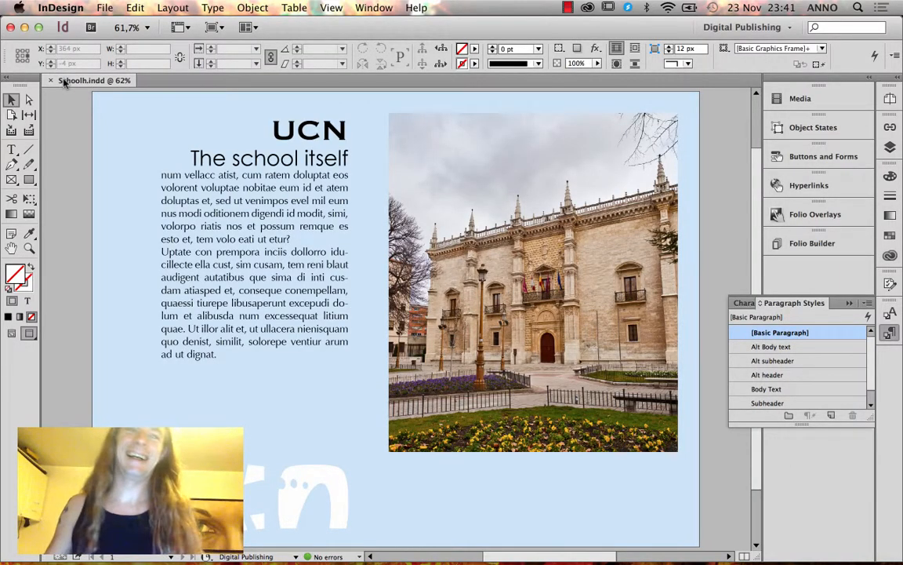
Package Schoolh.indd into Schoolh Folder inside New DP, accepting the font-copying warning.
left_click(105, 7)
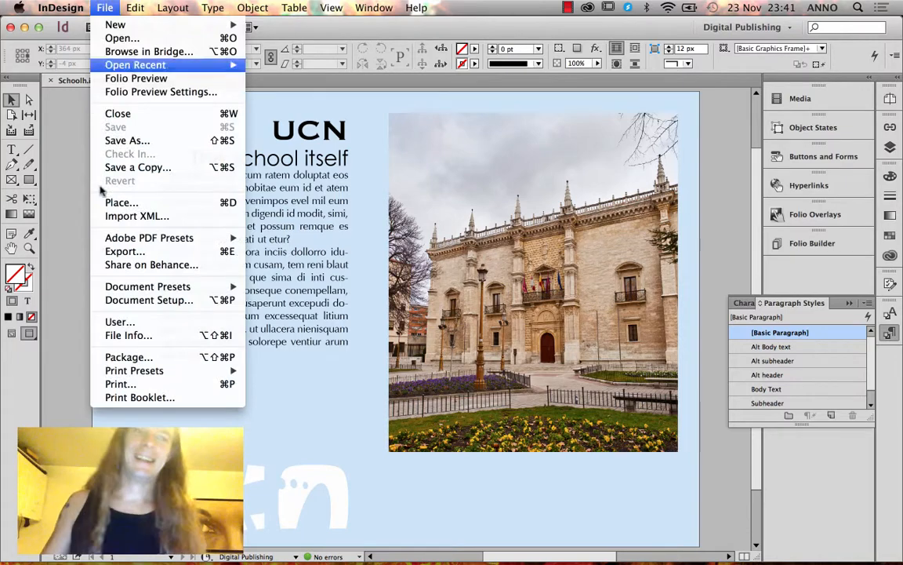
left_click(129, 357)
left_click(582, 420)
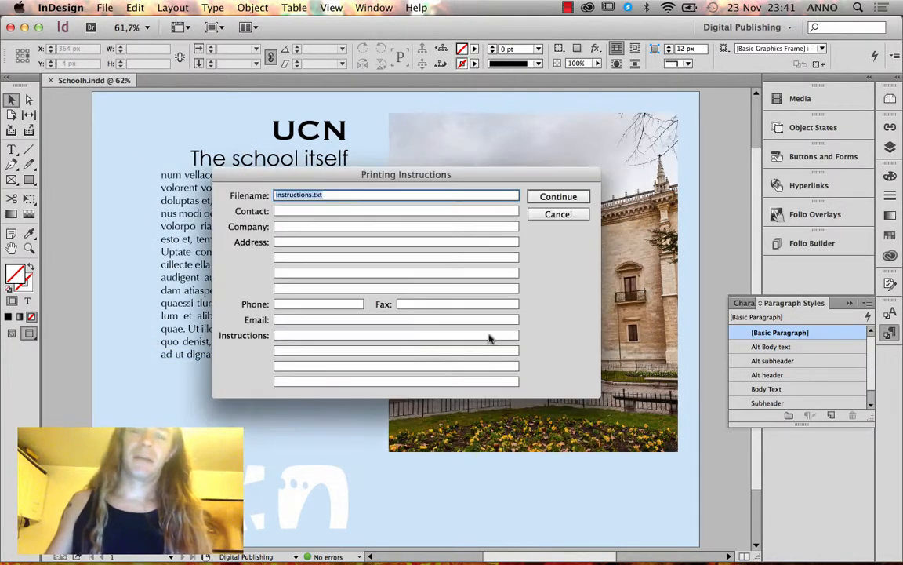
key("Return")
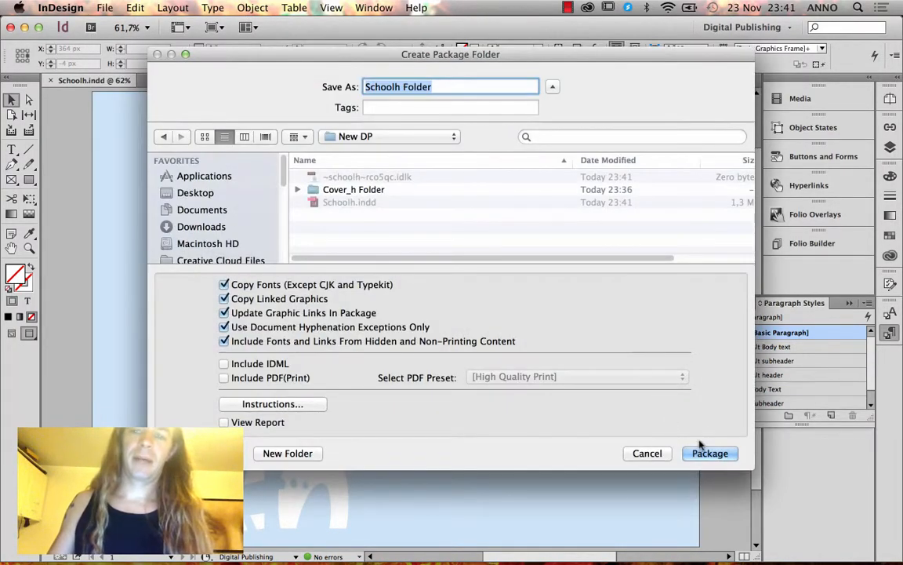
left_click(700, 452)
left_click(577, 360)
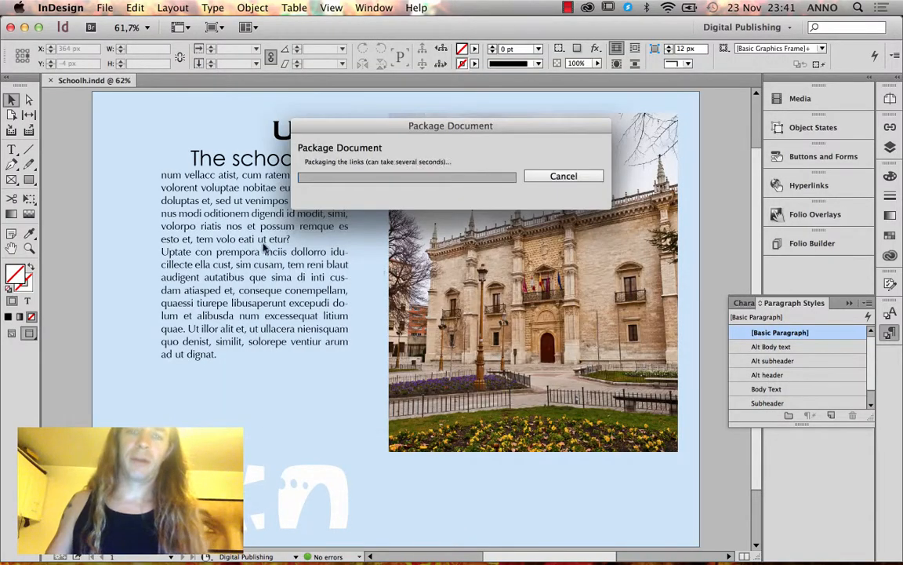
Close the Schoolh.indd document and return to the Finder window.
left_click(24, 26)
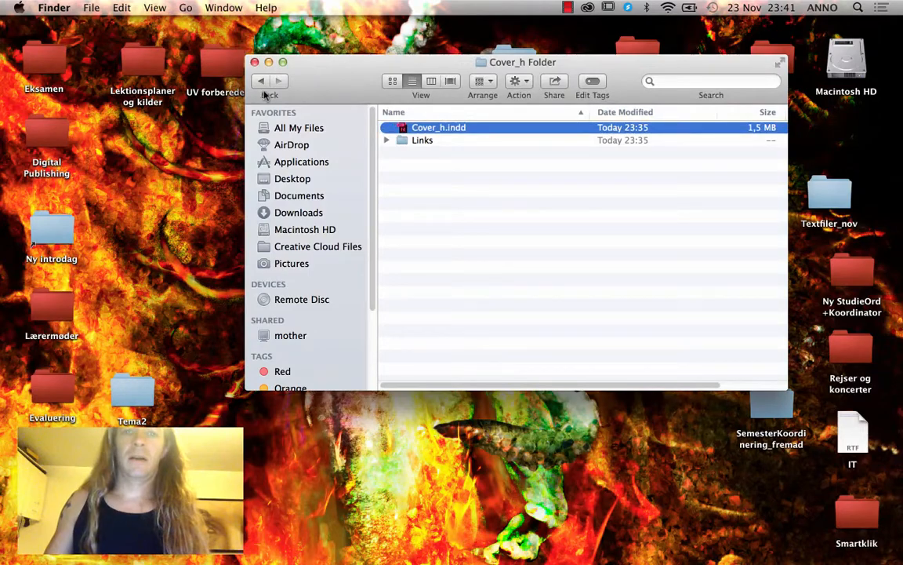
left_click(264, 88)
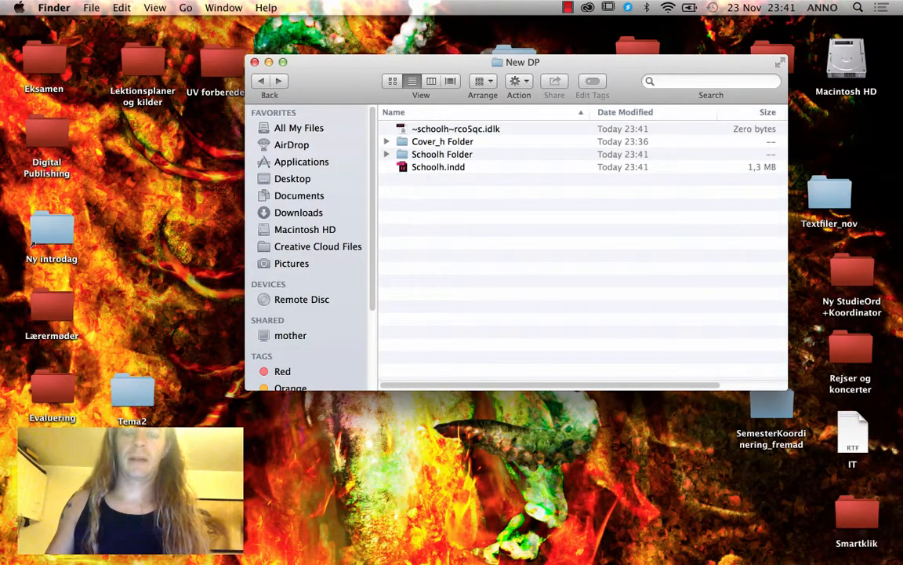
left_click(261, 543)
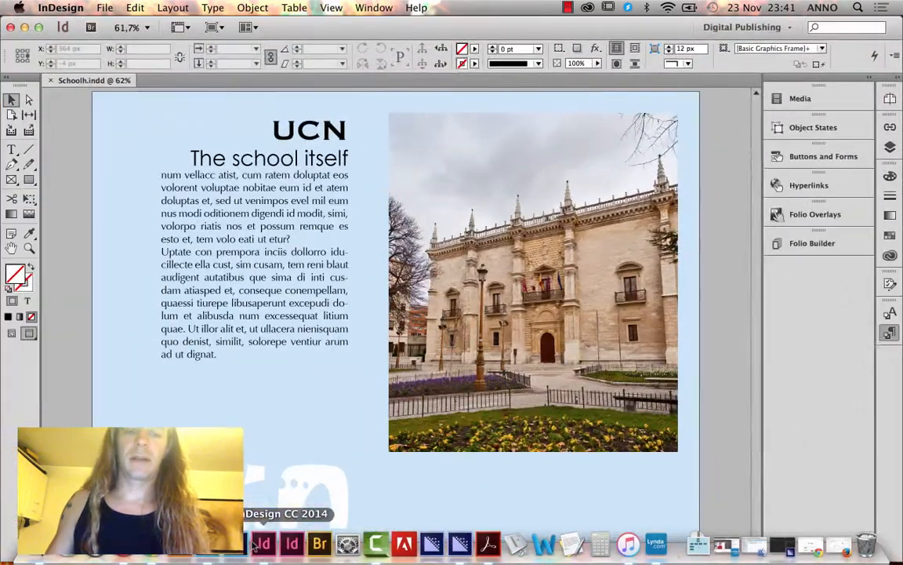
key("super+w")
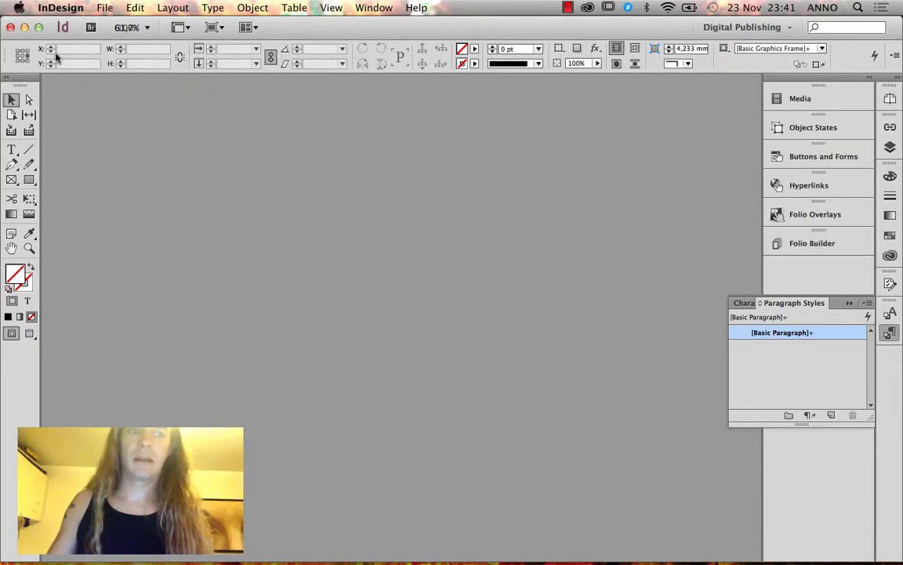
left_click(24, 28)
Trash the loose Schoolh.indd and rename Schoolh Folder to School_h Folder.
left_click(395, 170)
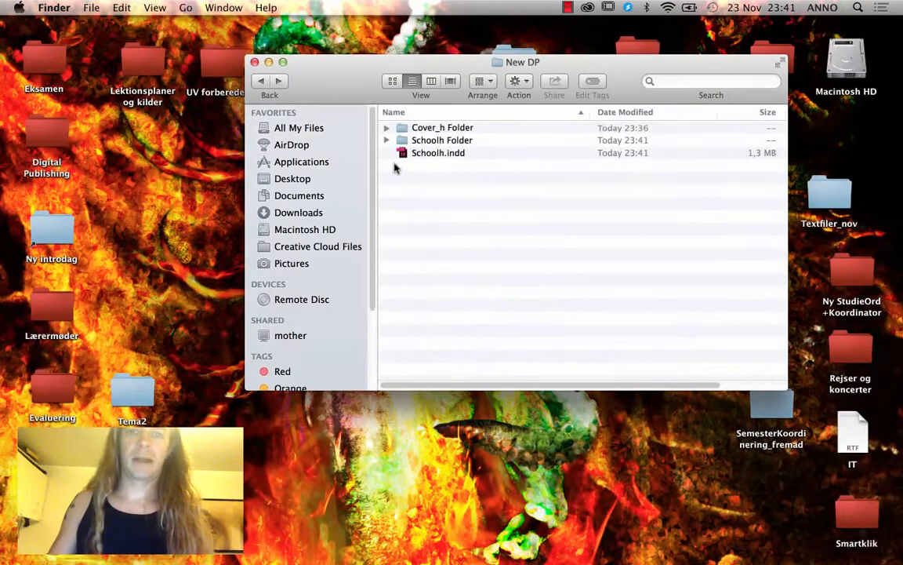
left_click(432, 150)
key("super+BackSpace")
left_click(445, 142)
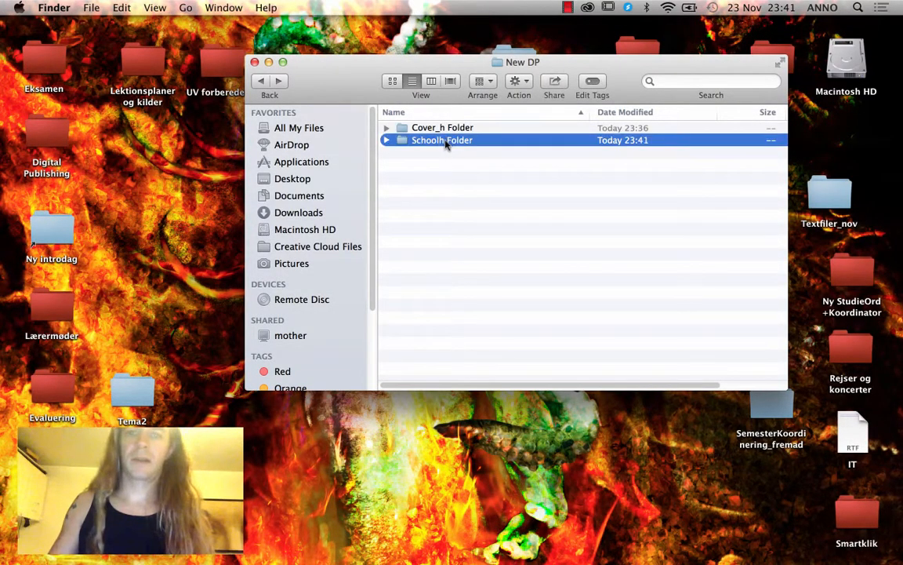
left_click(444, 142)
left_click(446, 141)
key("BackSpace")
type("_h")
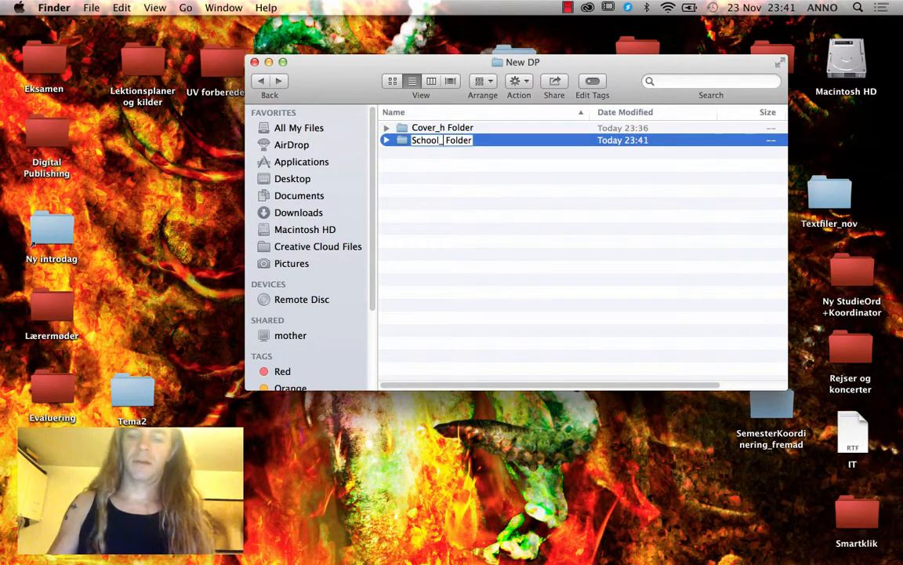
key("Return")
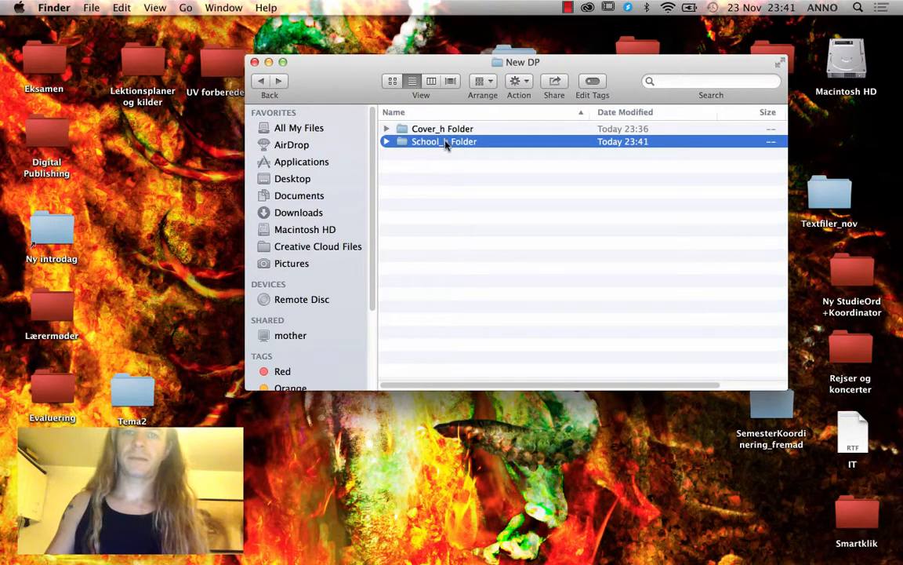
Inside the package, rename the file to School_h.indd and delete Document fonts and Instructions.txt.
double_click(445, 142)
left_click(437, 168)
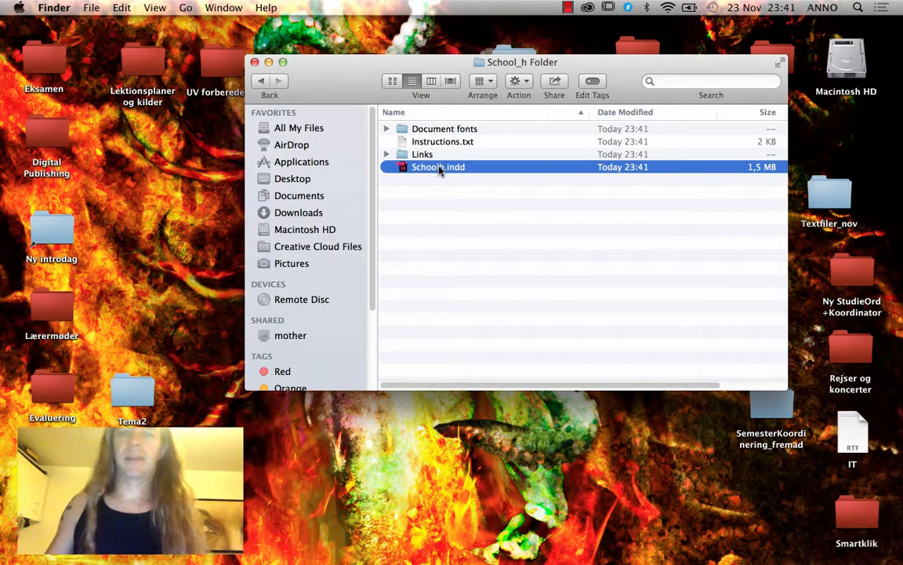
left_click(439, 167)
left_click(440, 167)
type("_")
key("Return")
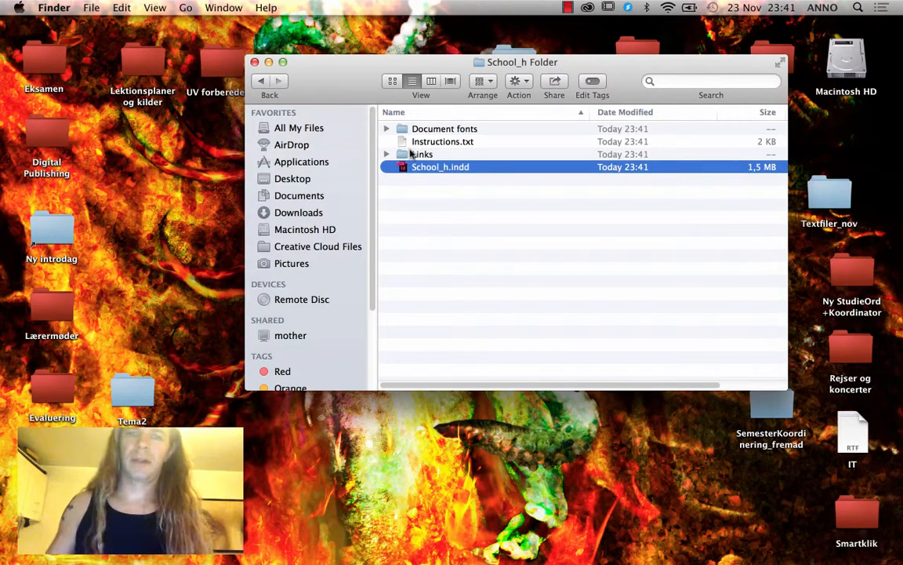
left_click(428, 142)
left_click(429, 130, "shift")
key("super+BackSpace")
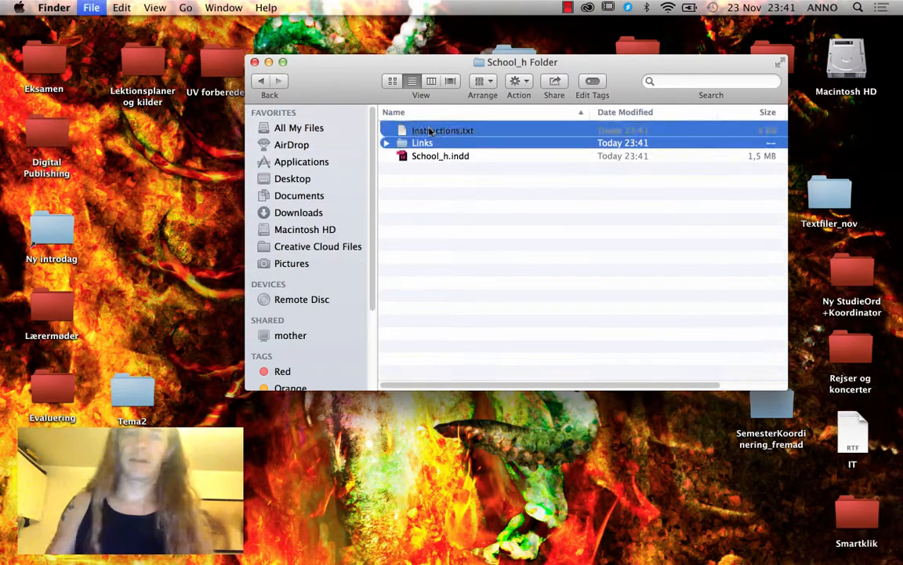
Rename School_h Folder to School Folder and Cover_h Folder to Cover Folder.
left_click(261, 84)
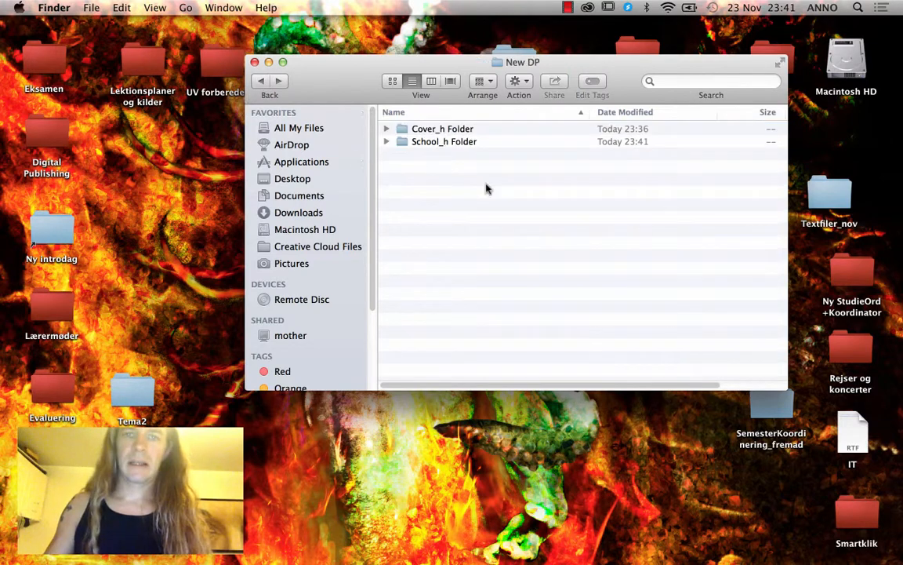
left_click(442, 146)
left_click(444, 144)
left_click(445, 145)
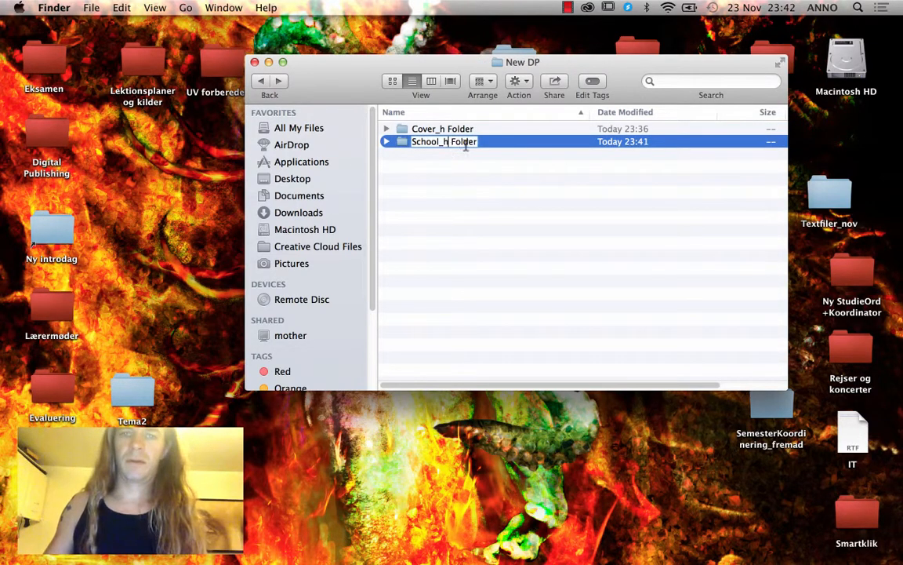
key("BackSpace")
key("BackSpace")
key("Return")
left_click(444, 130)
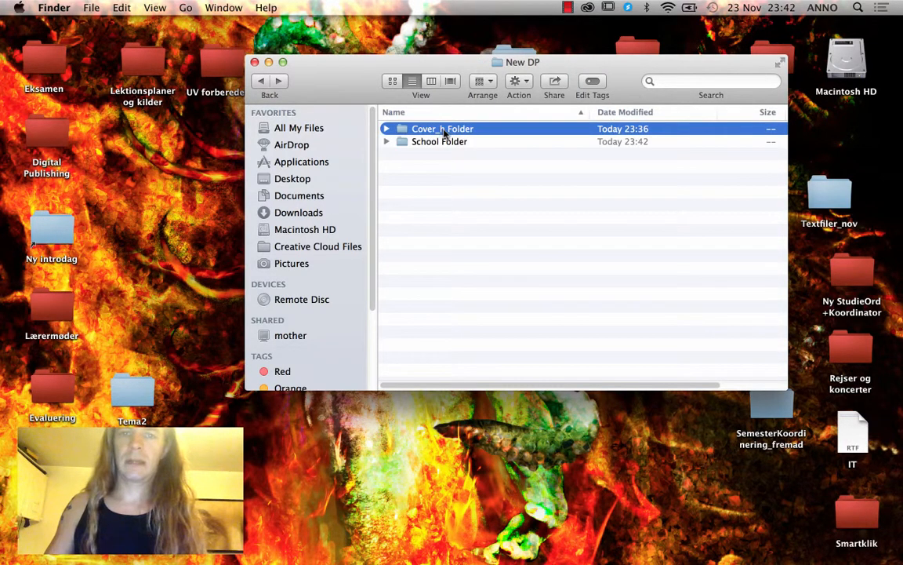
left_click(444, 130)
key("BackSpace")
key("BackSpace")
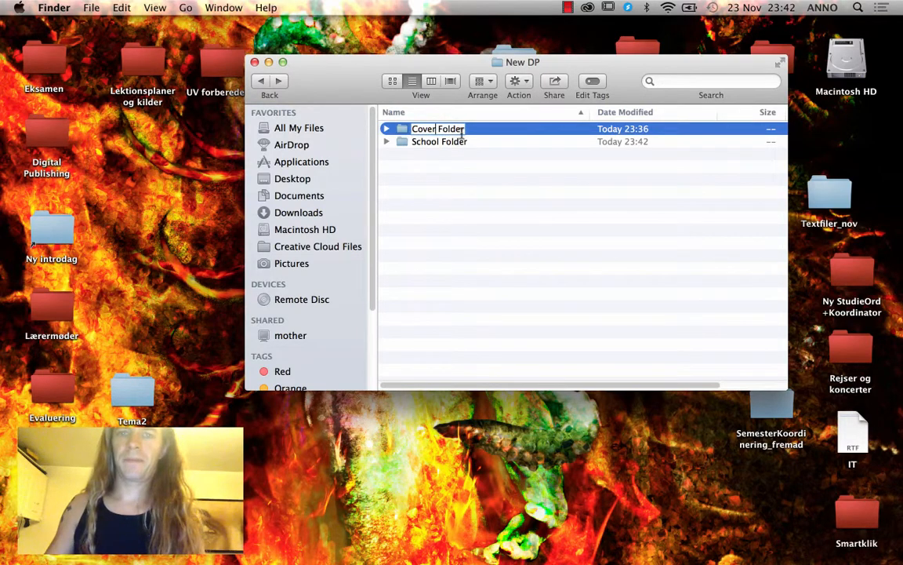
key("Return")
Check School Folder's contents, select template_for_dps.indt in the DPS folder, and return to InDesign.
double_click(444, 142)
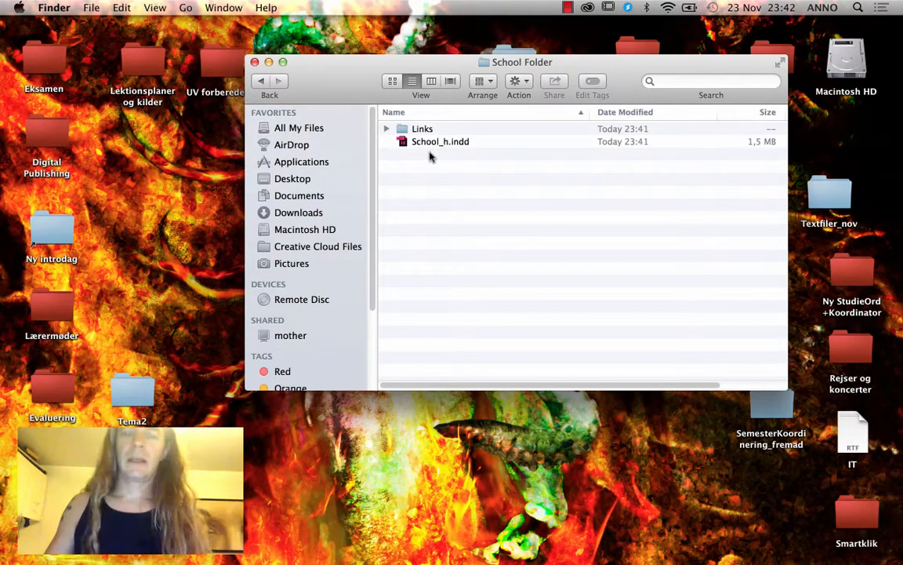
left_click(261, 82)
left_click(261, 81)
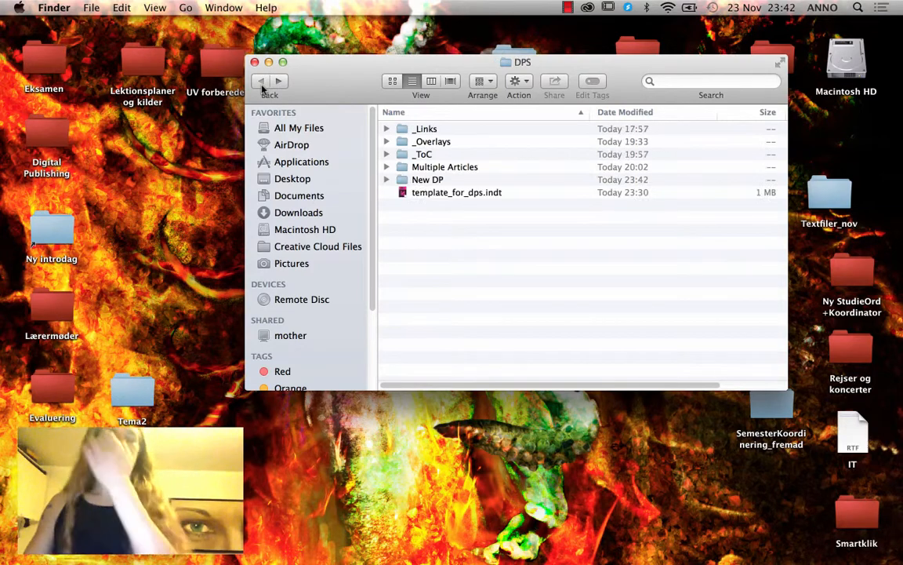
left_click(455, 194)
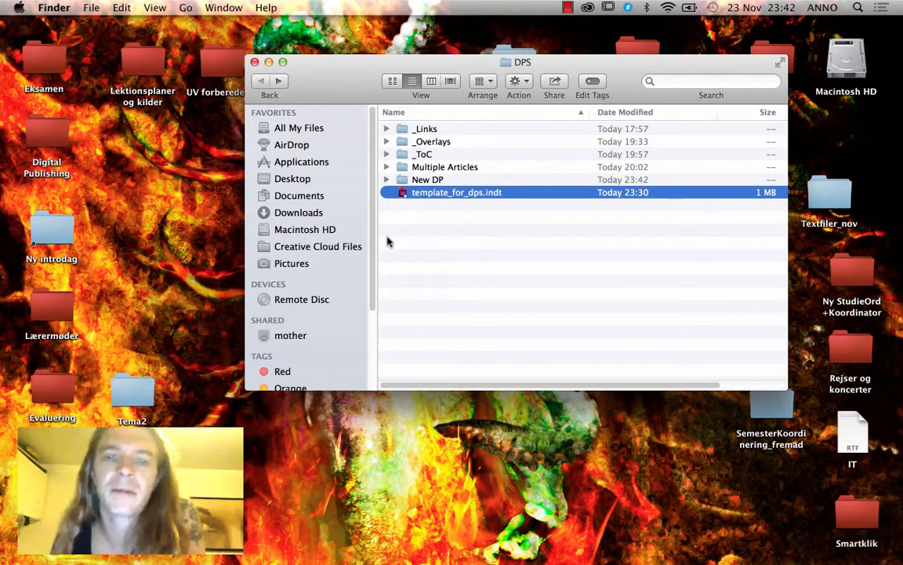
mouse_move(208, 555)
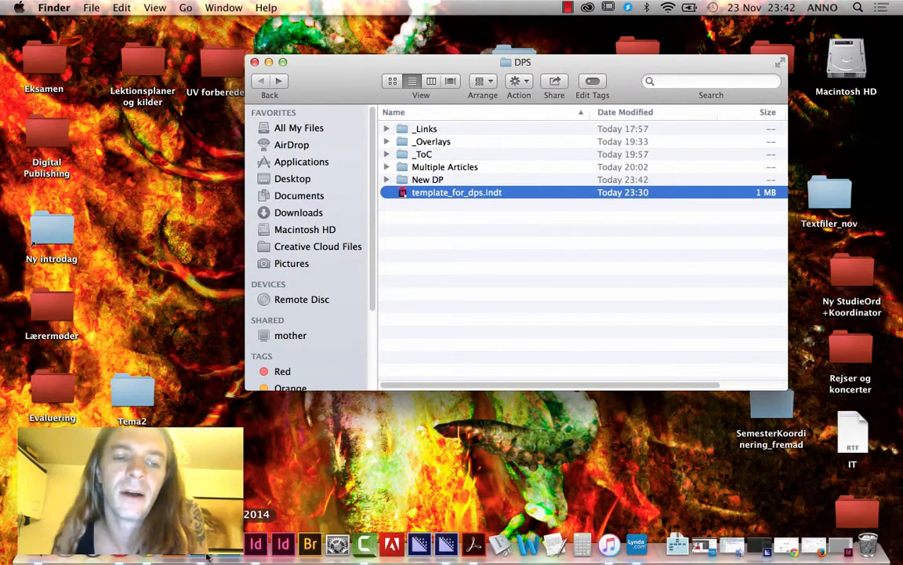
left_click(255, 551)
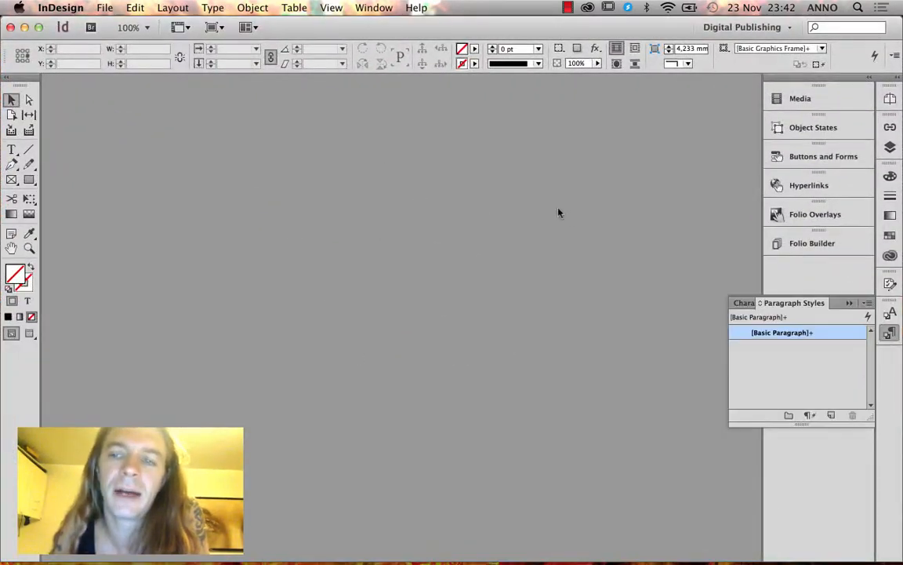
Close the Paragraph Styles panel and bring up the Folio Builder panel.
left_click(105, 8)
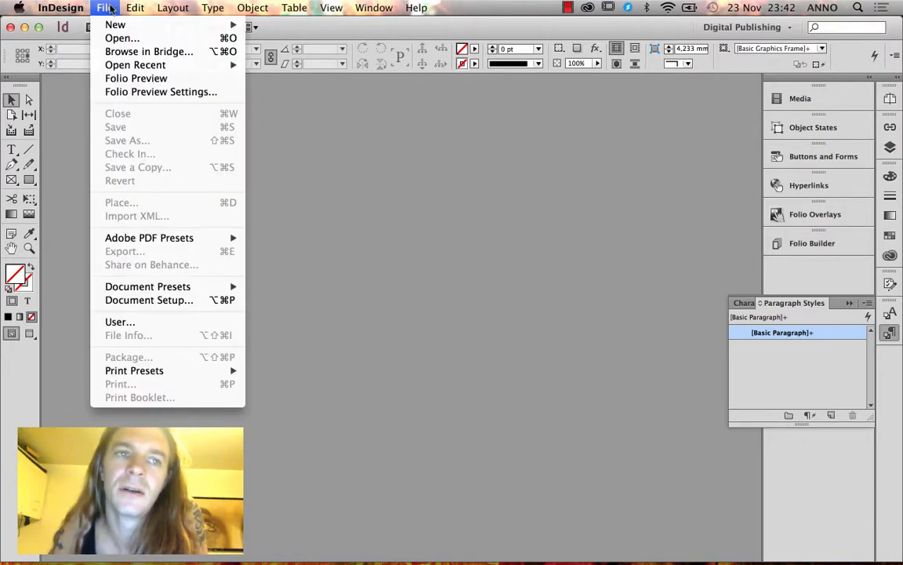
mouse_move(124, 26)
left_click(114, 8)
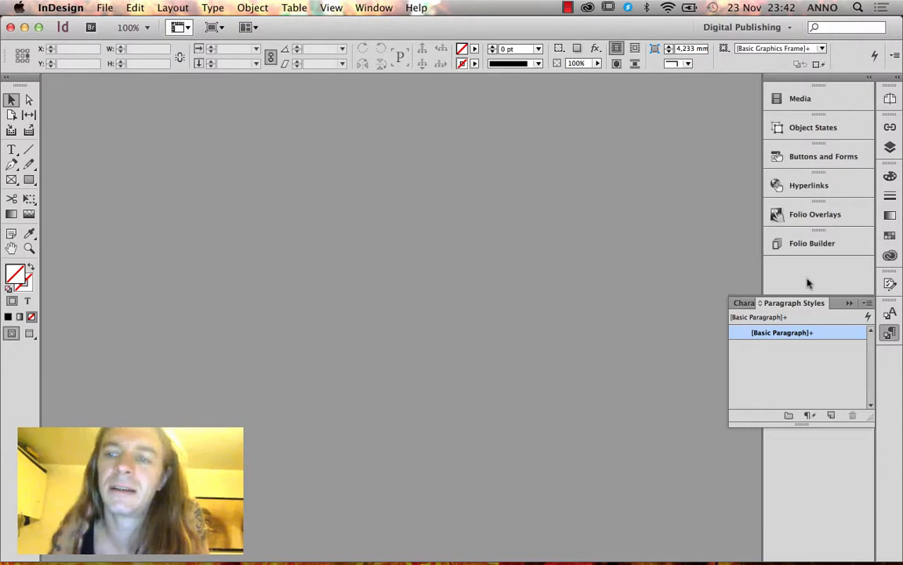
left_click(848, 303)
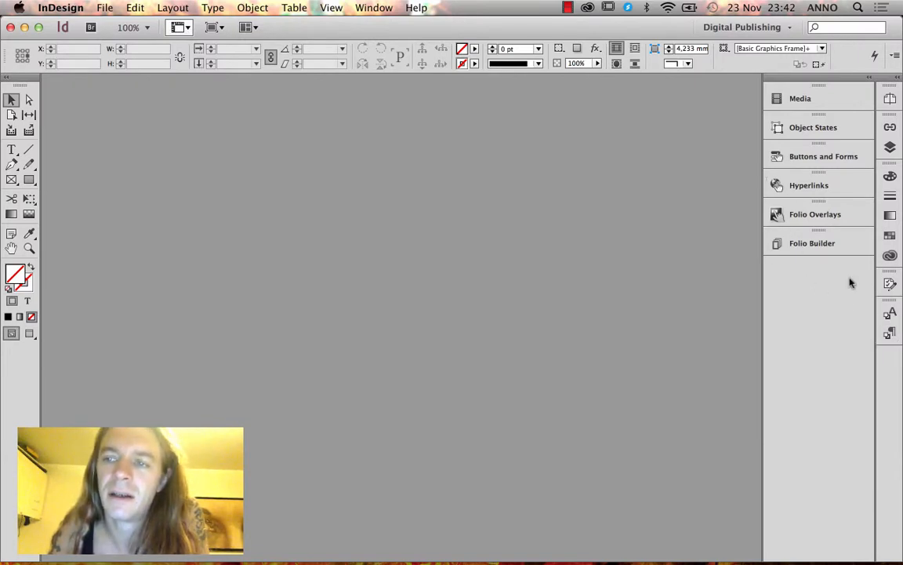
left_click(833, 246)
Create a landscape folio named 'new DP' targeting viewer version 32.
left_click(751, 235)
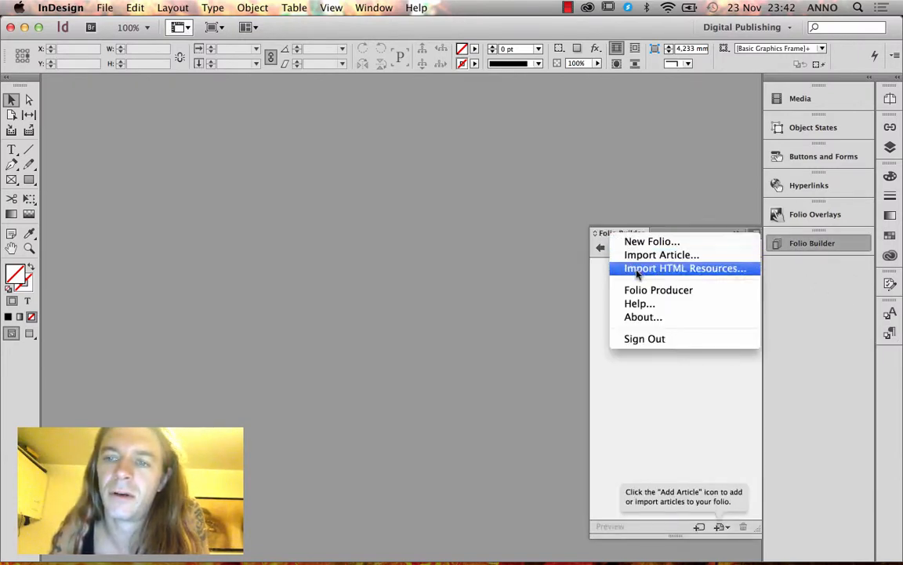
left_click(644, 244)
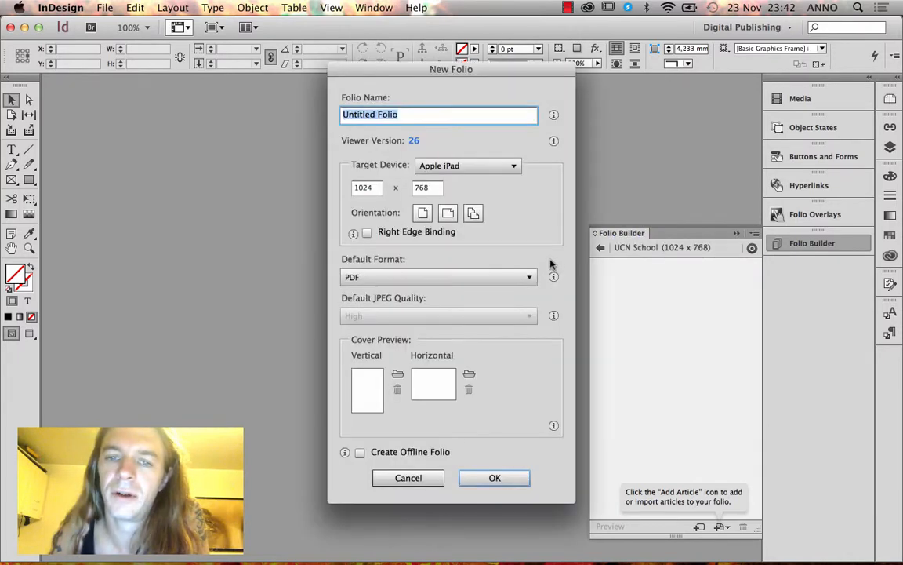
left_click(450, 214)
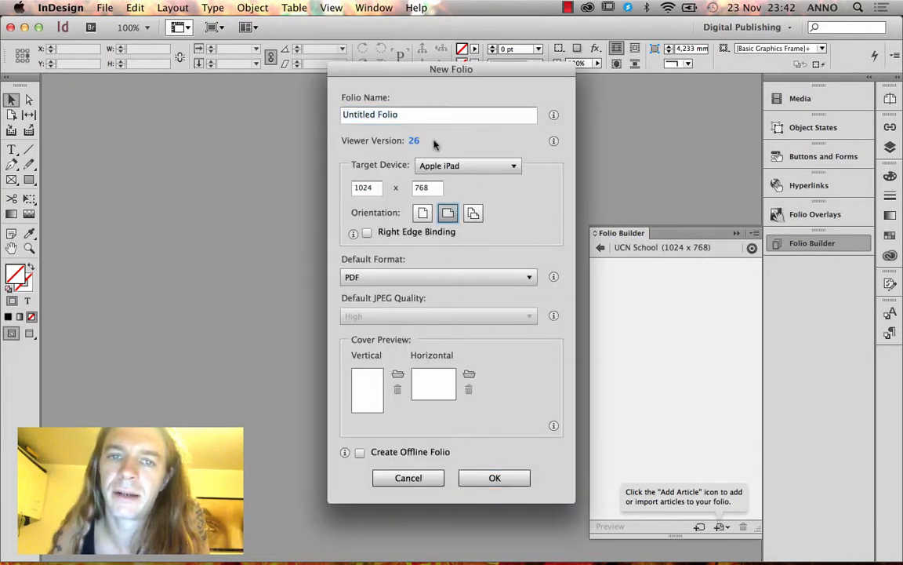
left_click(358, 119)
type("new DP")
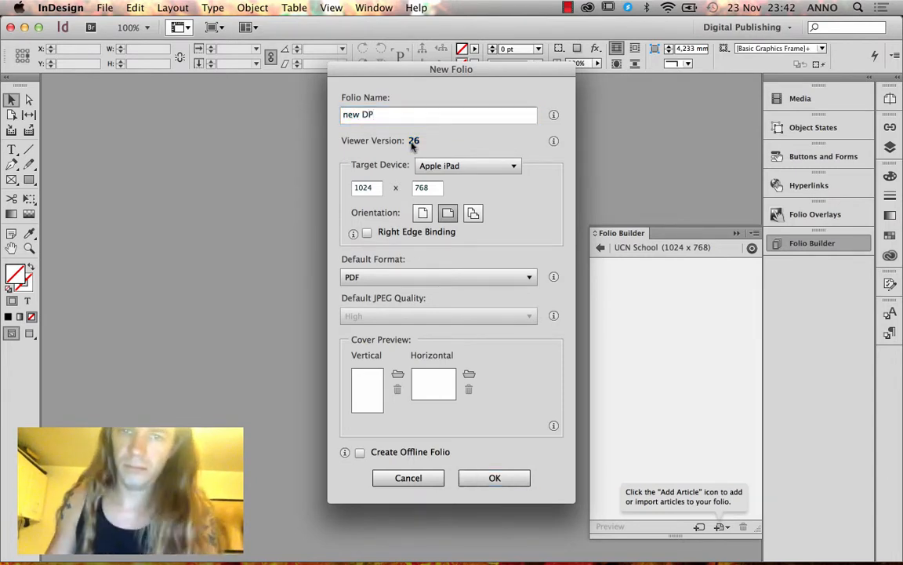
left_click(413, 141)
left_click(492, 246)
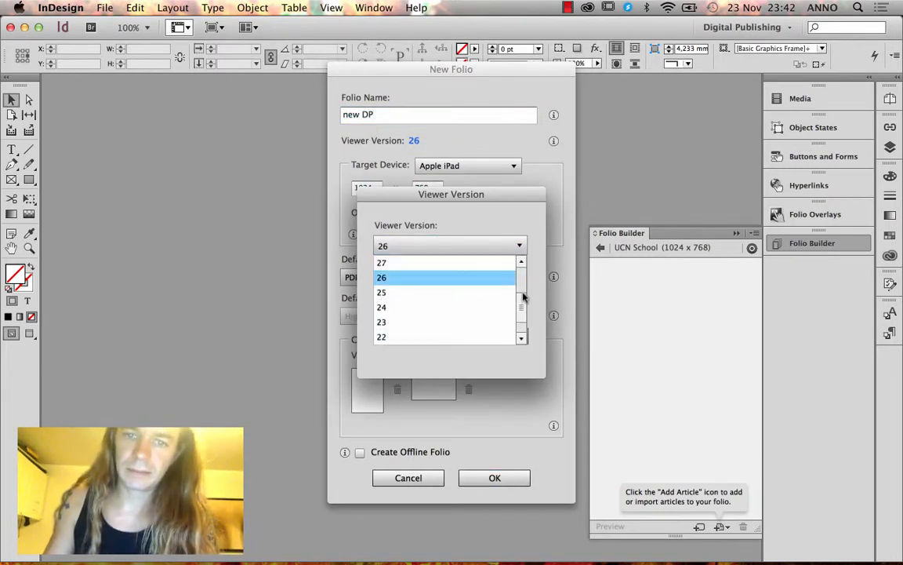
left_click_drag(520, 298, 522, 268)
left_click(502, 263)
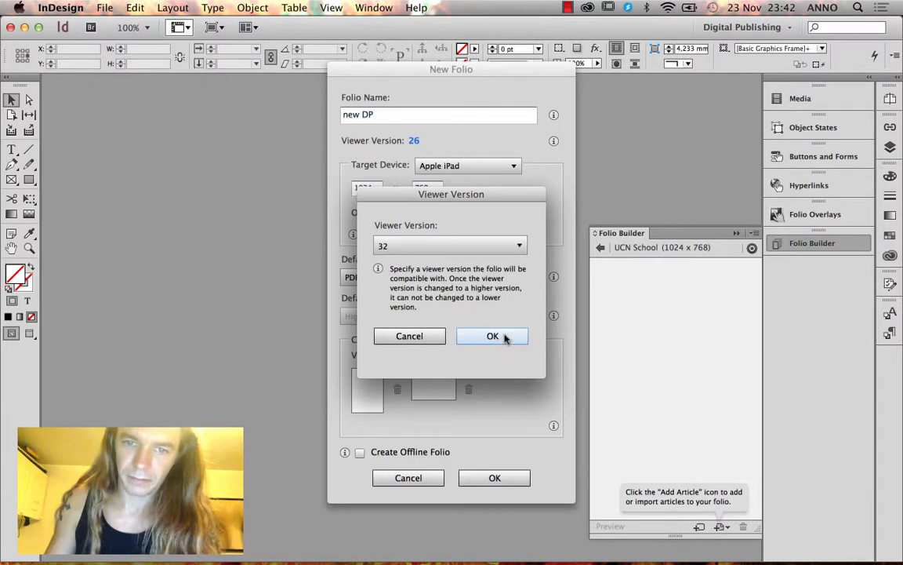
left_click(505, 337)
left_click(518, 477)
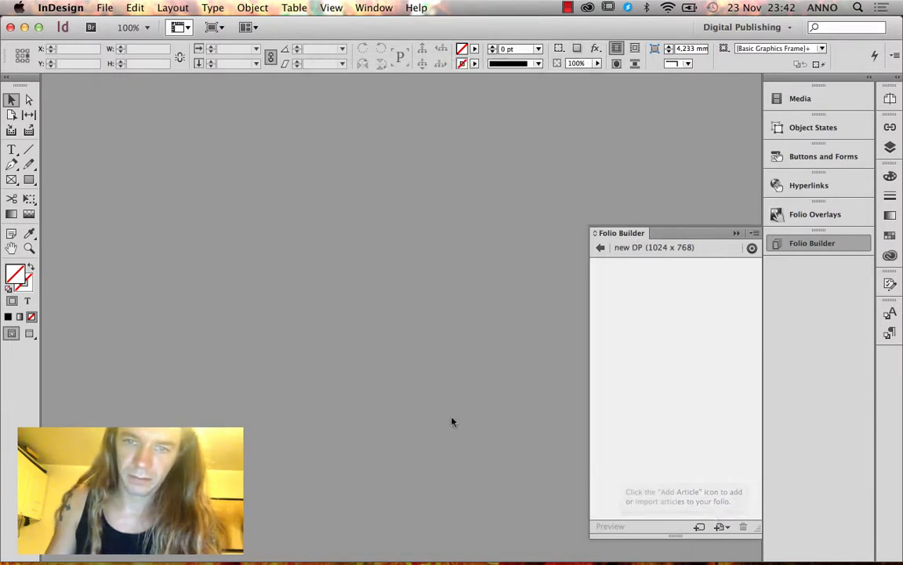
Start an article import, cancel it, and return to the folio list.
left_click(754, 234)
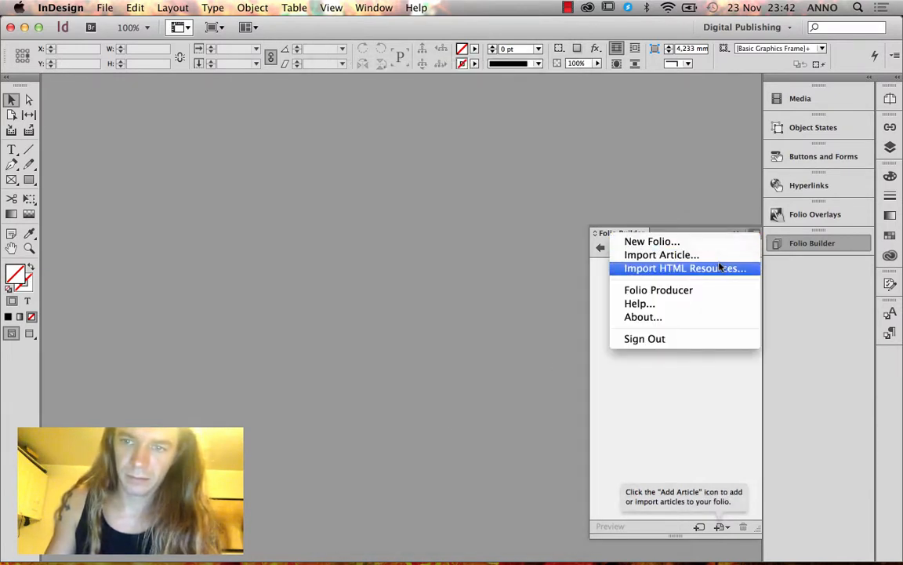
left_click(715, 256)
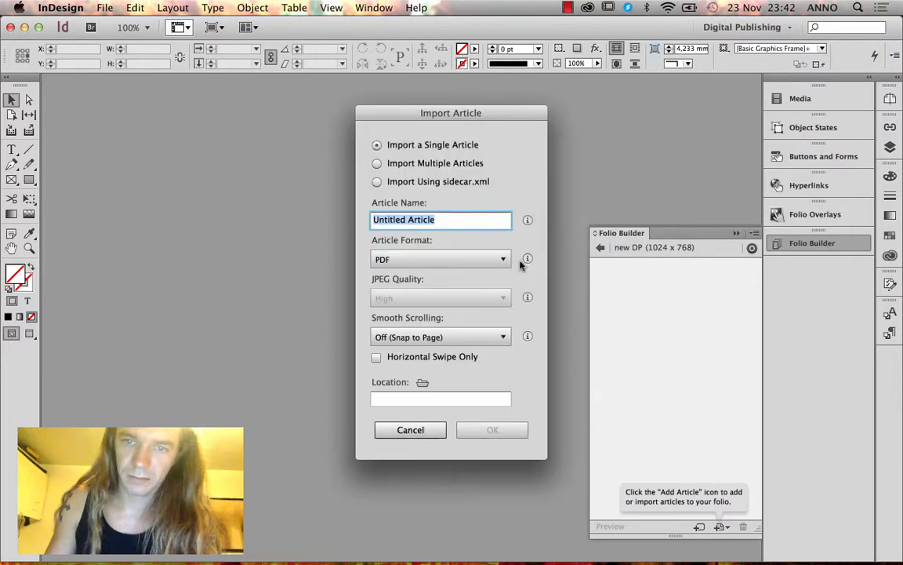
left_click(437, 428)
left_click(595, 247)
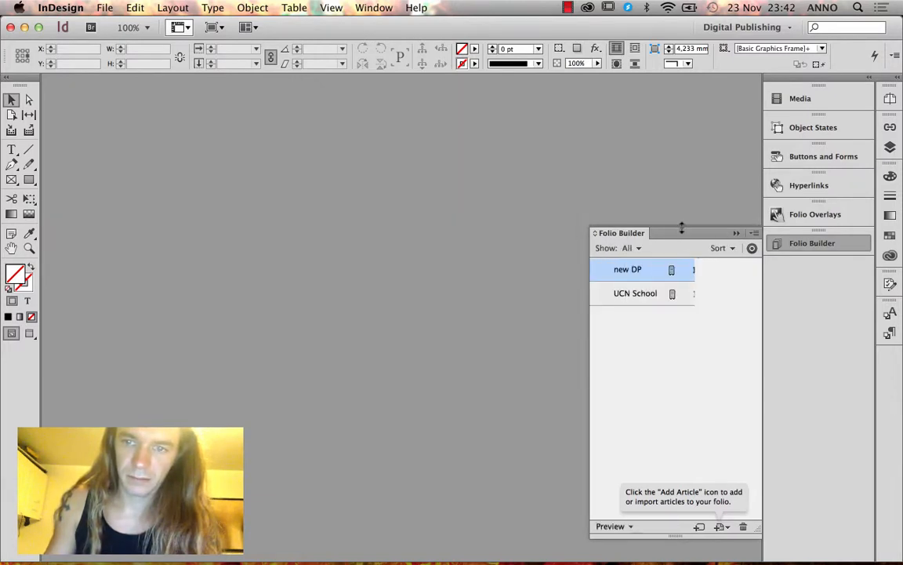
Import the Cover Folder and School Folder articles into new DP from the New DP folder.
left_click(754, 233)
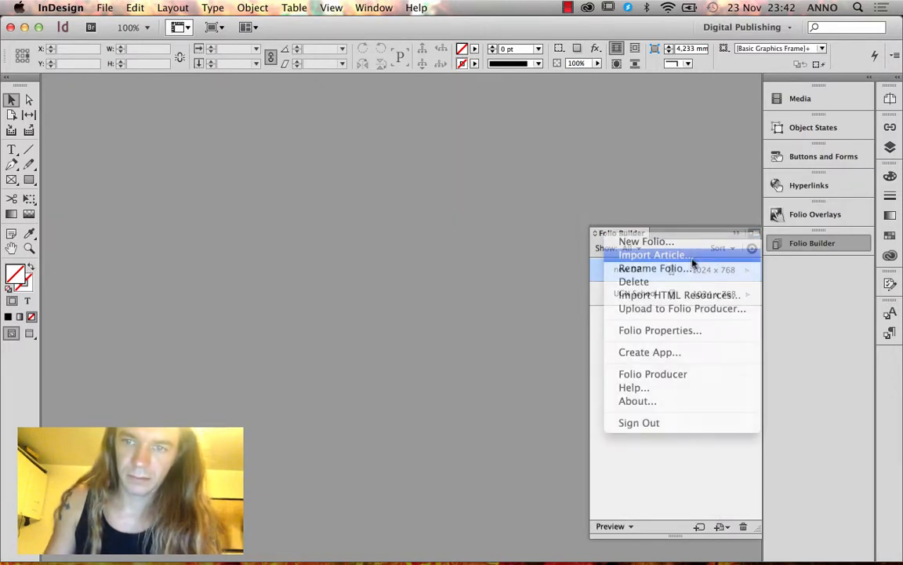
left_click(667, 255)
left_click(378, 163)
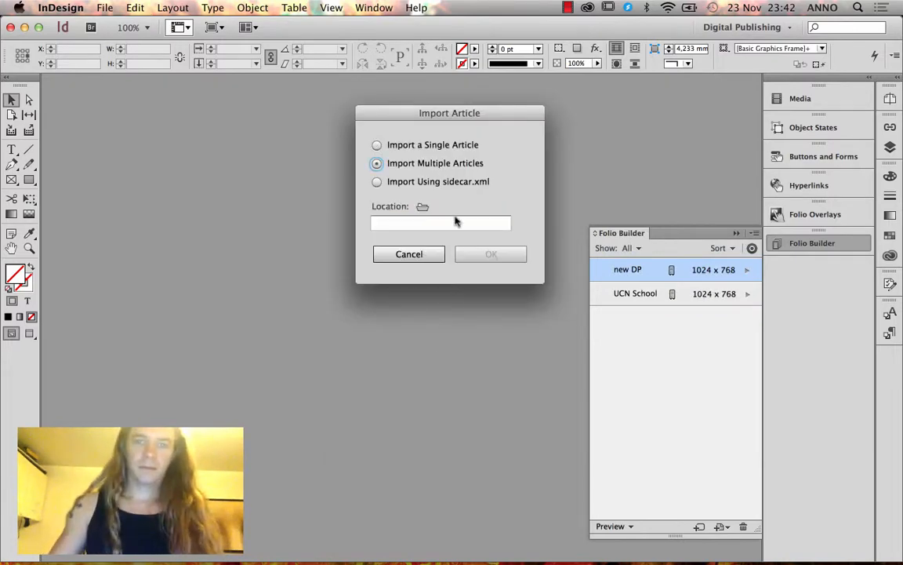
left_click(423, 207)
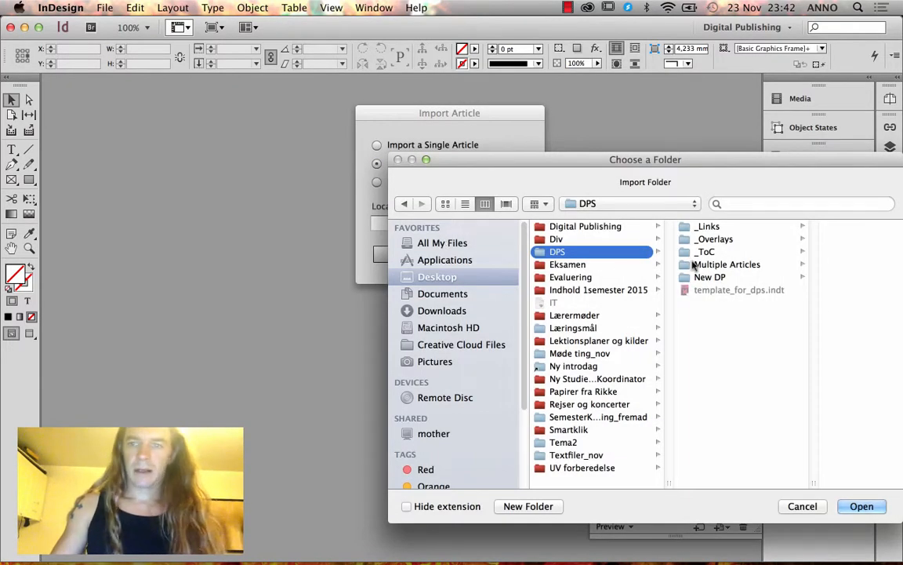
left_click(708, 277)
left_click(854, 507)
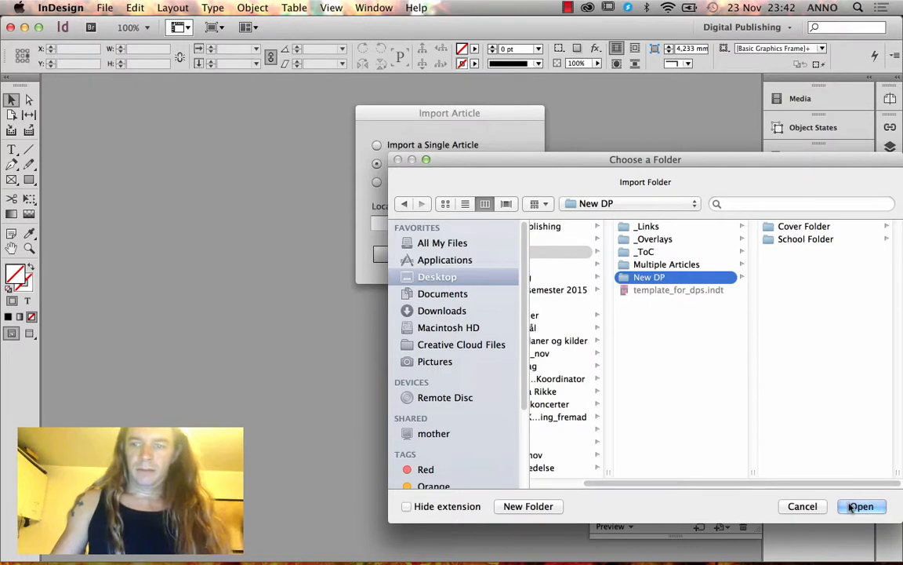
left_click(512, 261)
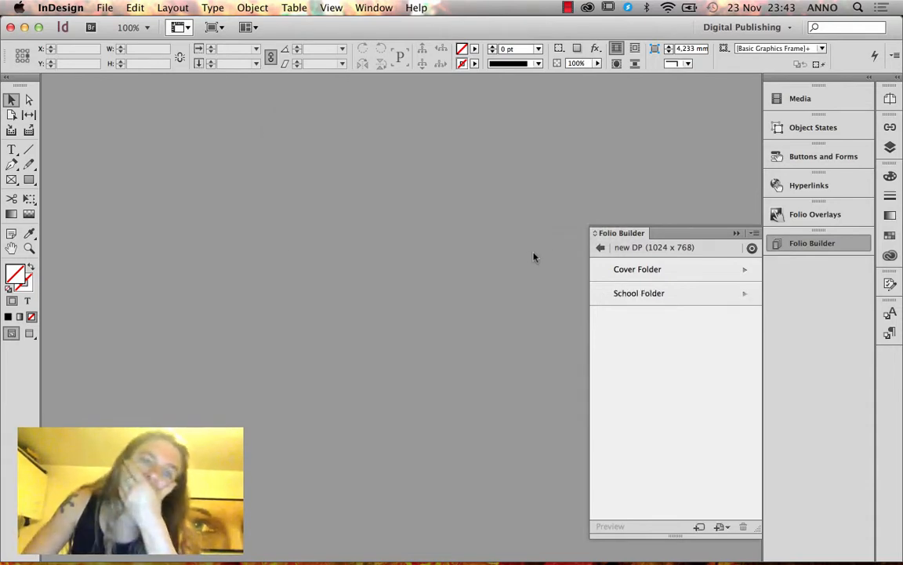
From the folio list, select and open the UCN School folio, then go back to the list.
left_click(603, 248)
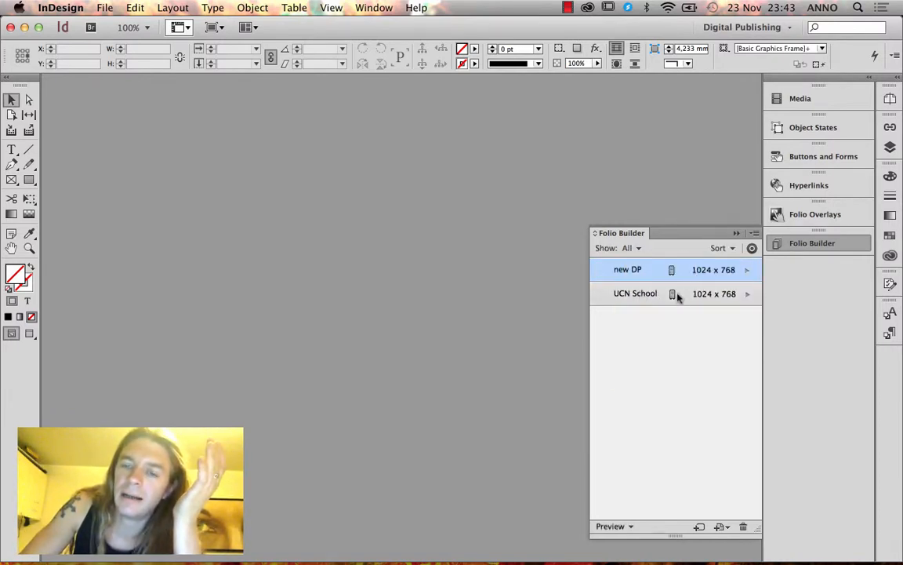
left_click(639, 295)
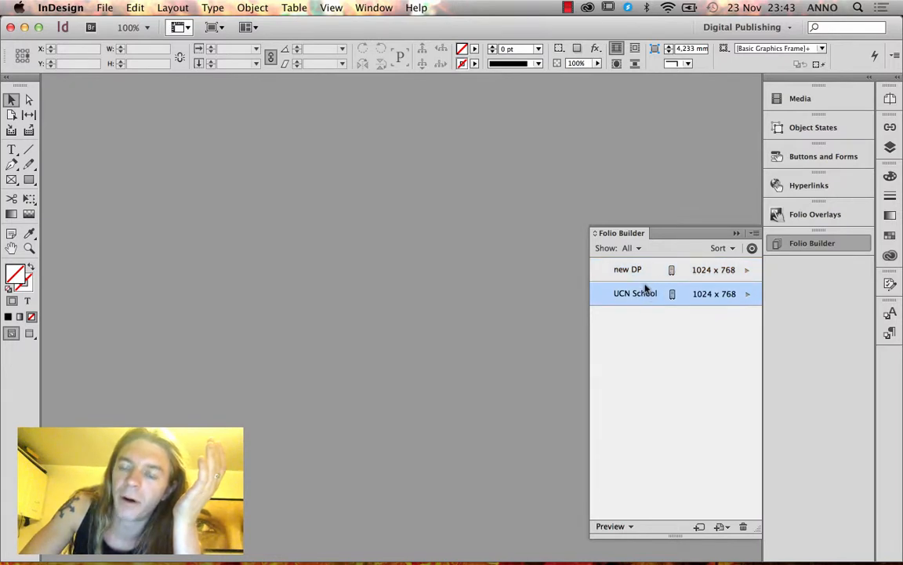
mouse_move(644, 295)
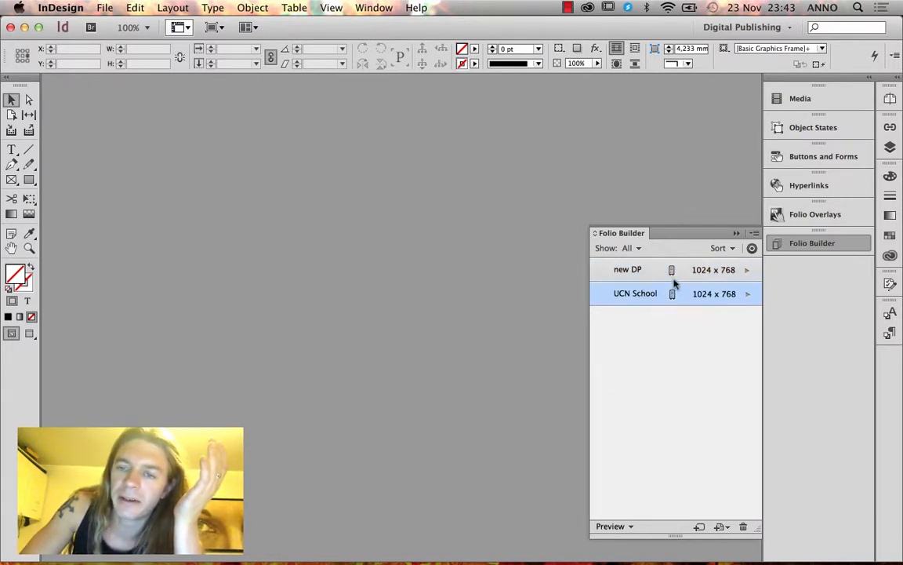
left_click(649, 274)
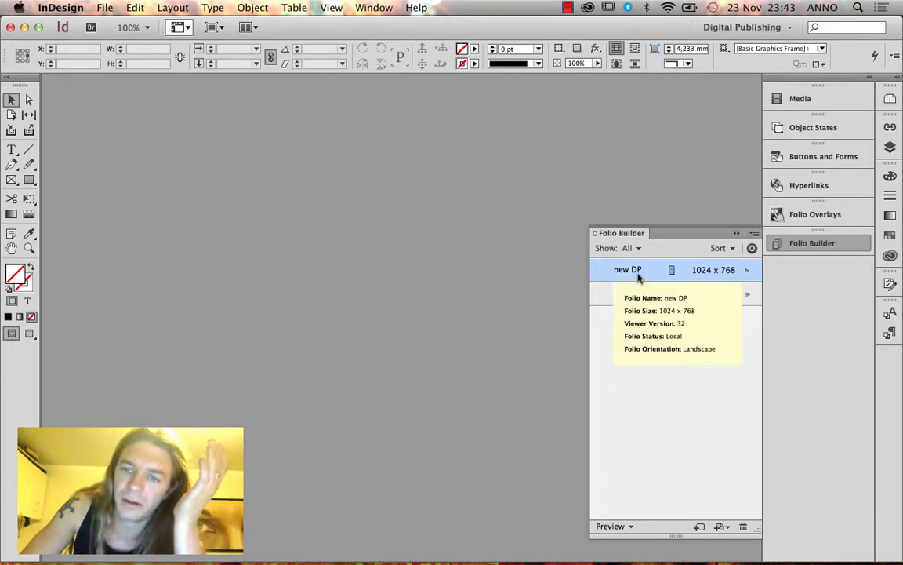
left_click(612, 296)
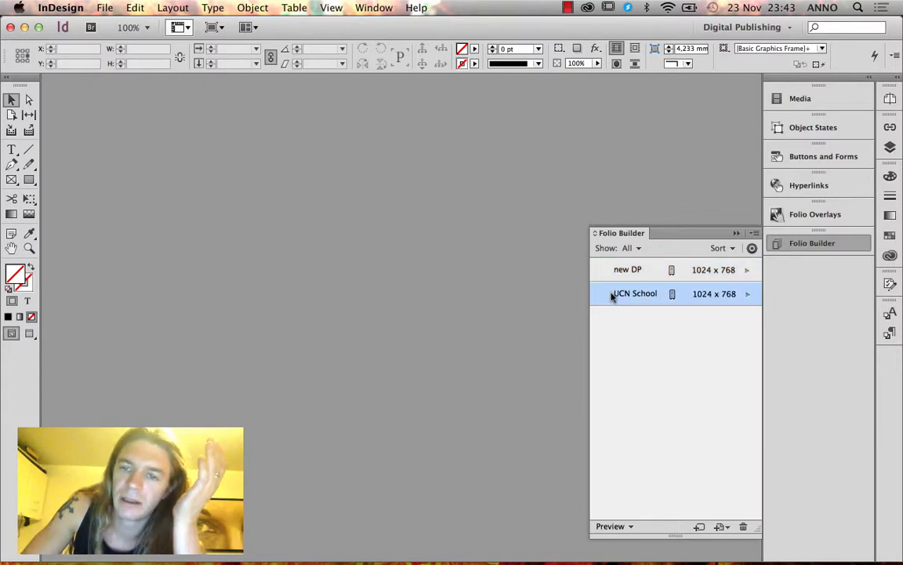
left_click(744, 296)
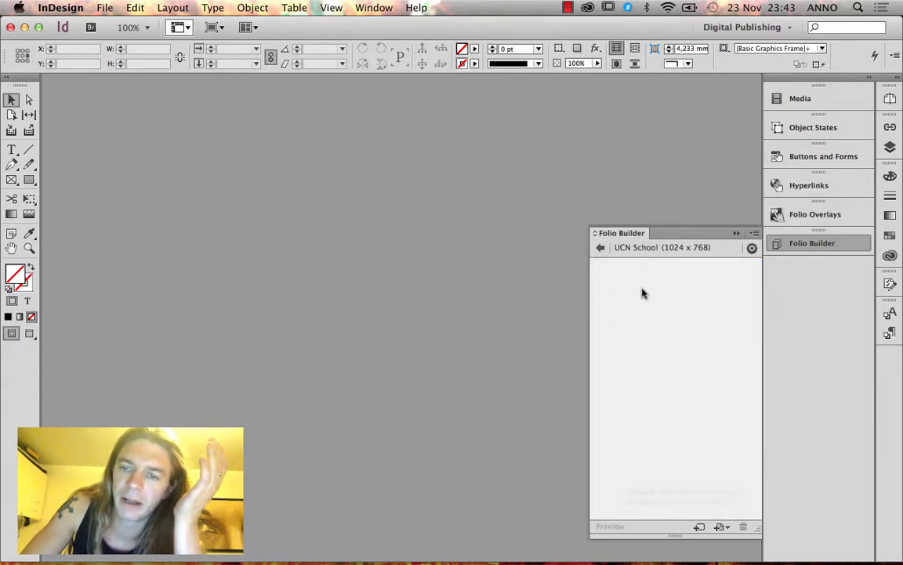
left_click(602, 249)
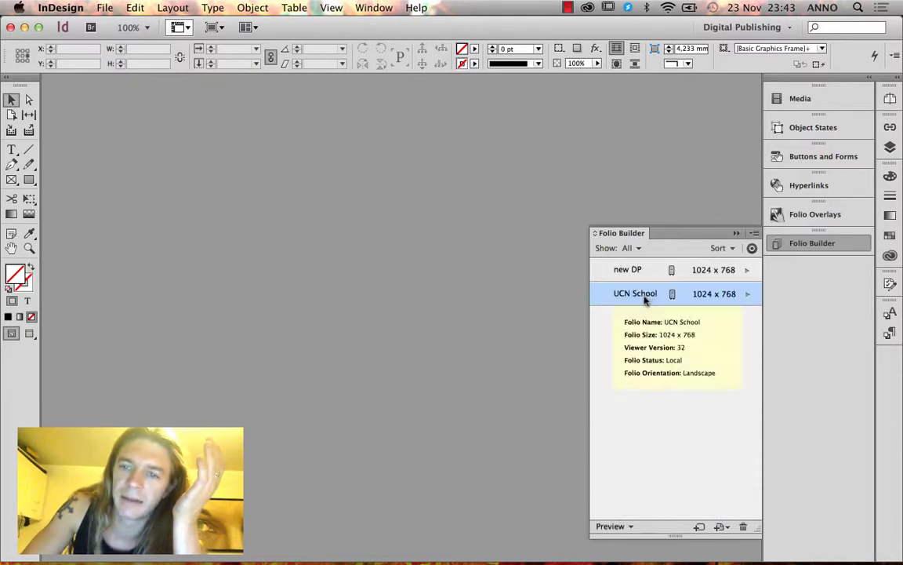
Open UCN School and import classes, community, contact, cover and theschool from the Multiple Articles folder.
left_click(747, 295)
left_click(753, 235)
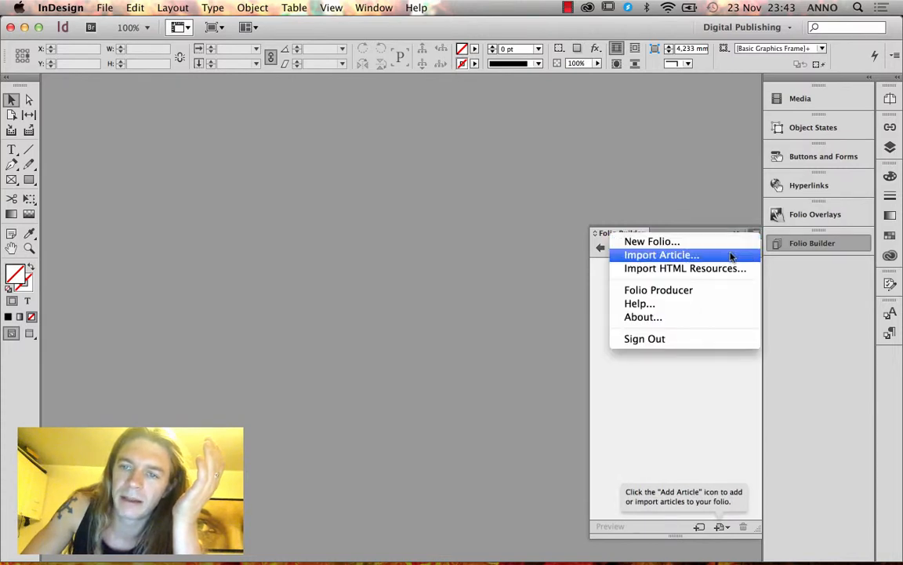
left_click(727, 259)
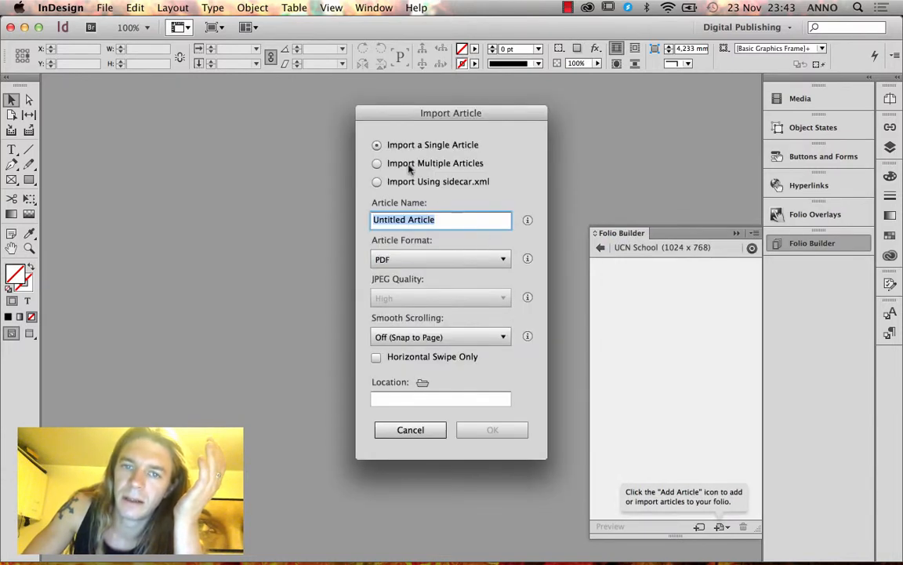
left_click(377, 163)
left_click(423, 206)
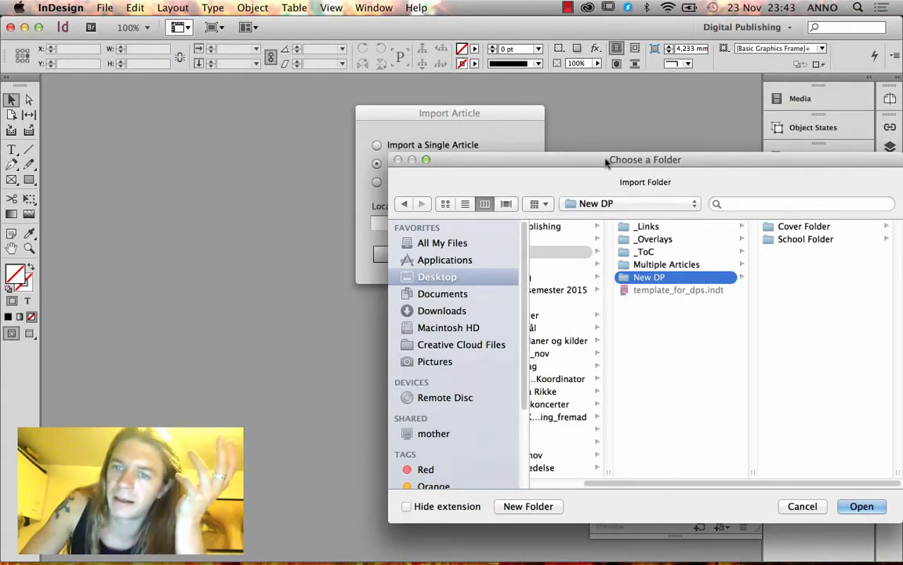
left_click(591, 270)
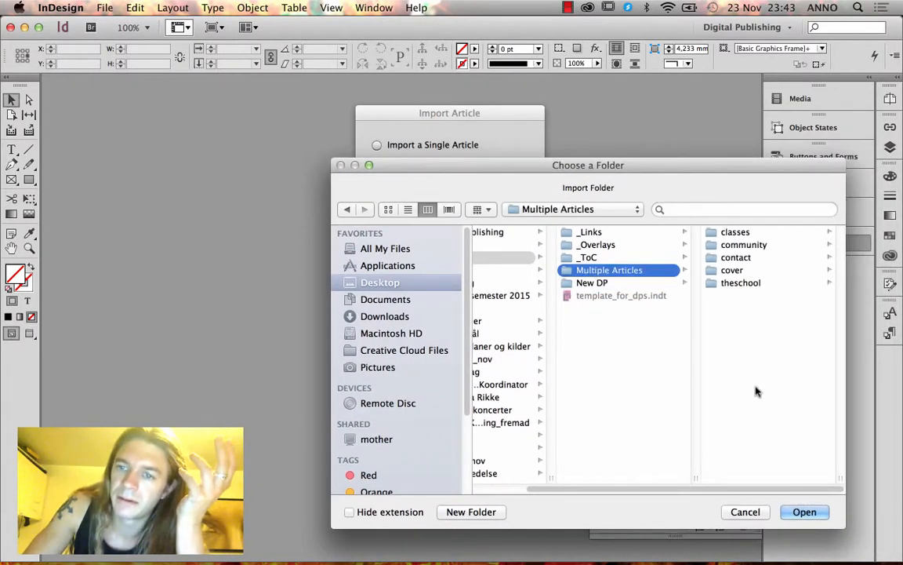
left_click(802, 510)
left_click(511, 258)
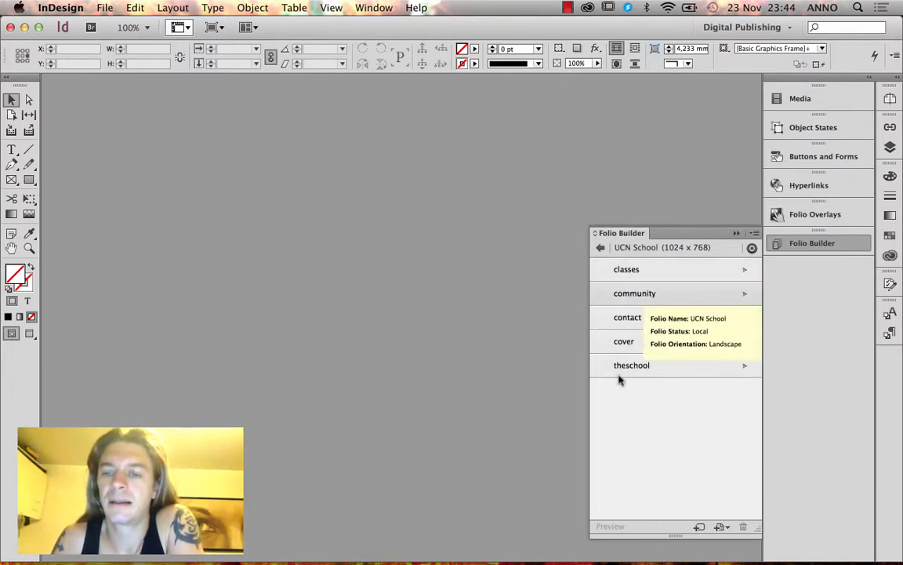
Drag cover to the top and theschool beneath it, then open cover's layouts.
left_click_drag(643, 342, 650, 266)
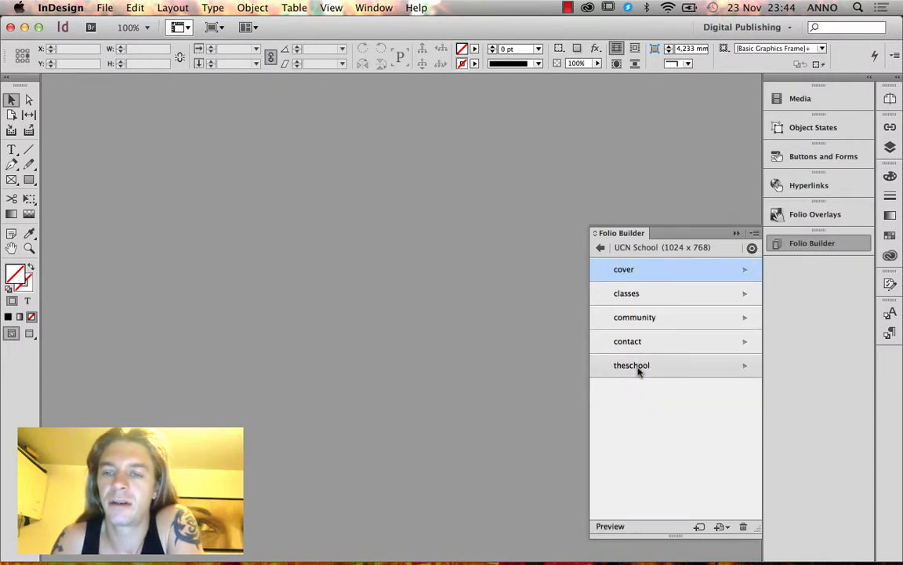
left_click_drag(651, 364, 661, 296)
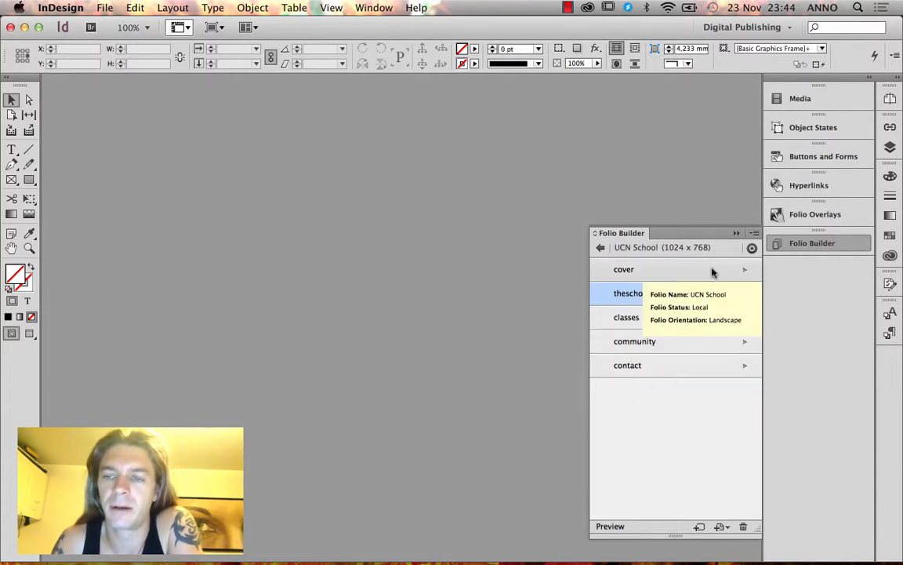
left_click(736, 274)
left_click(743, 271)
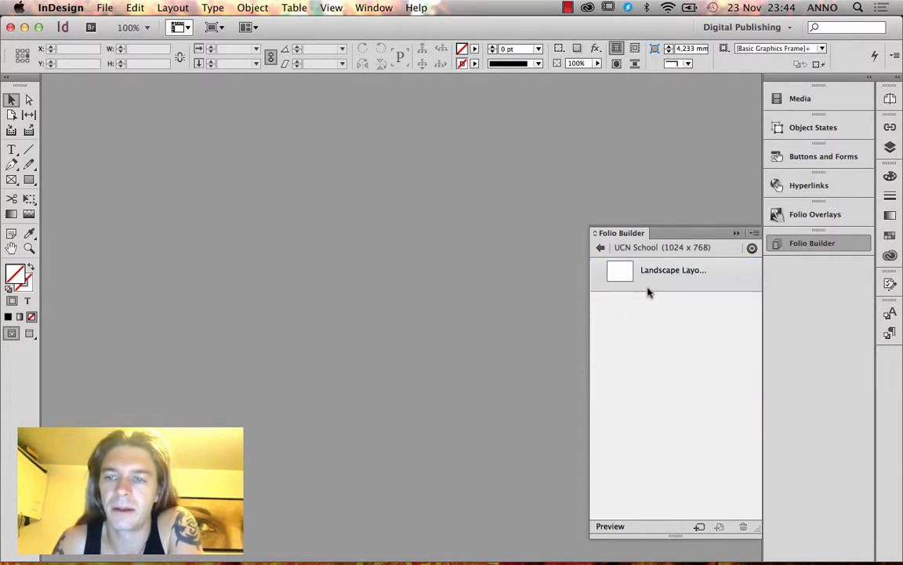
Open the cover's Landscape layout and place Mighty_trumpet.mp3 from _Overlays > Sound on the page.
double_click(646, 281)
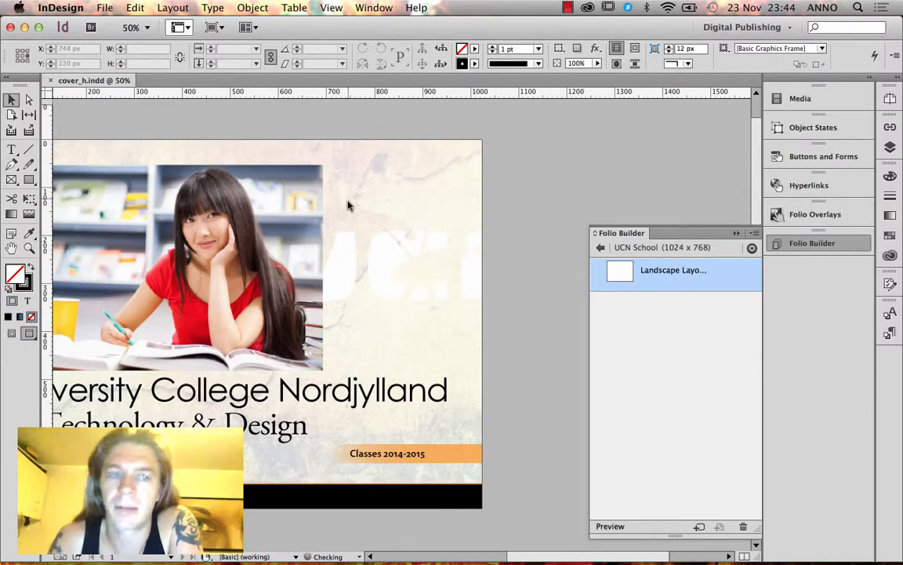
scroll(364, 191, "left", 5)
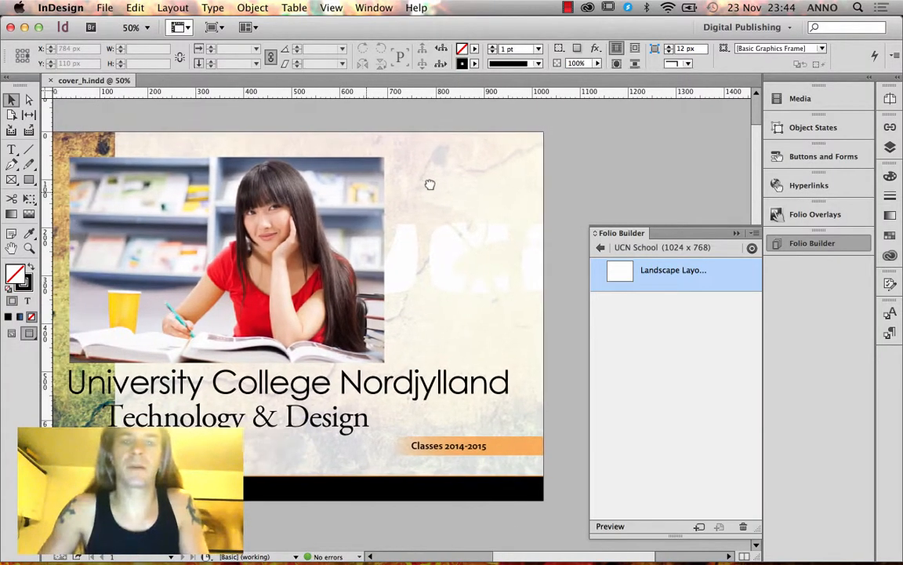
left_click(107, 6)
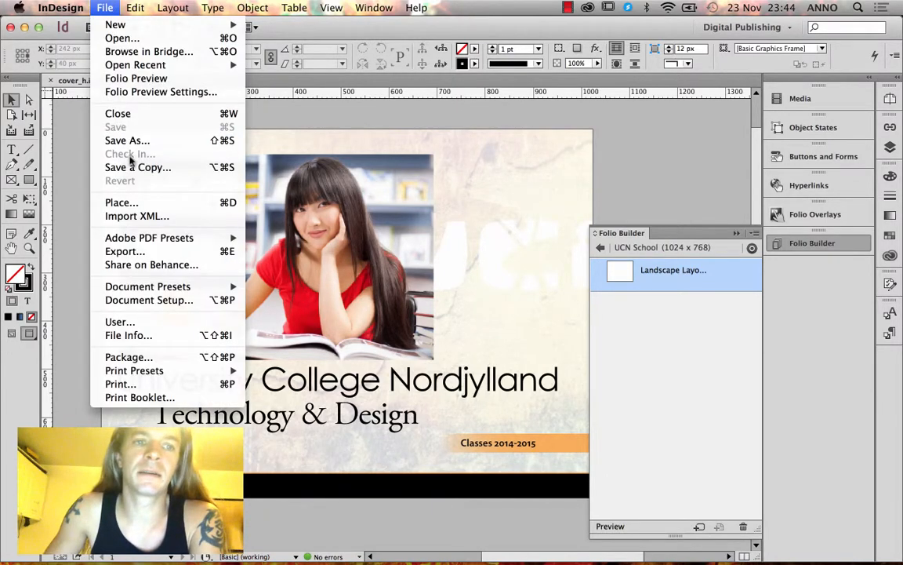
left_click(123, 183)
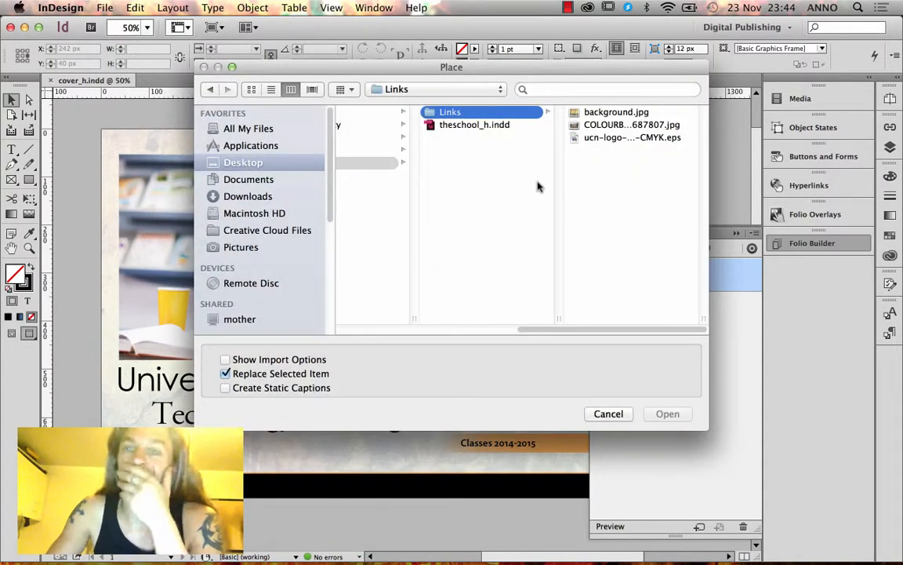
scroll(485, 271, "left", 5)
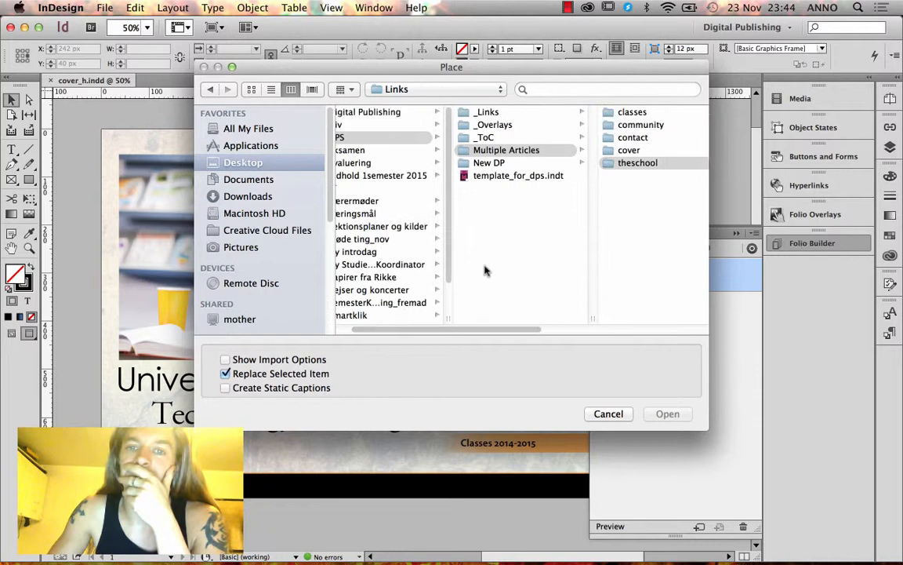
left_click(494, 125)
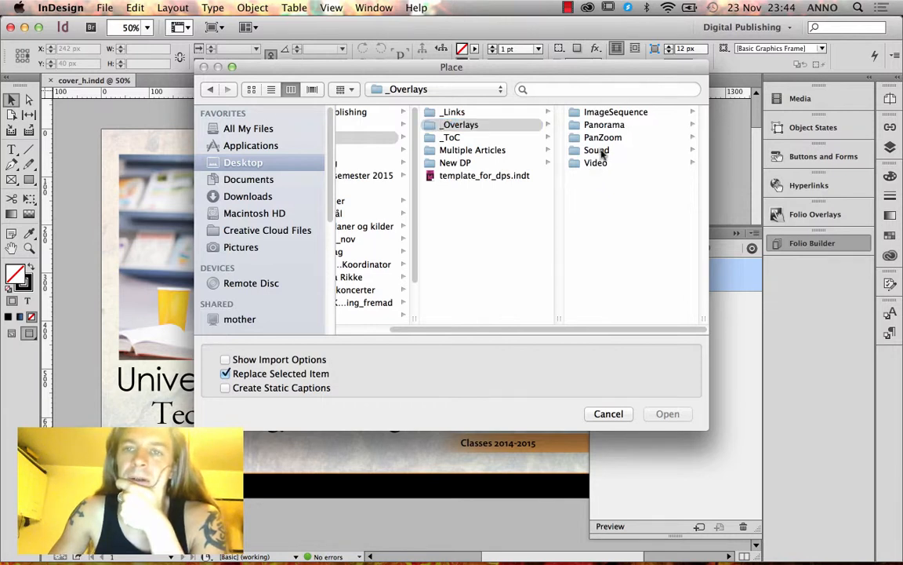
left_click(602, 151)
left_click(615, 115)
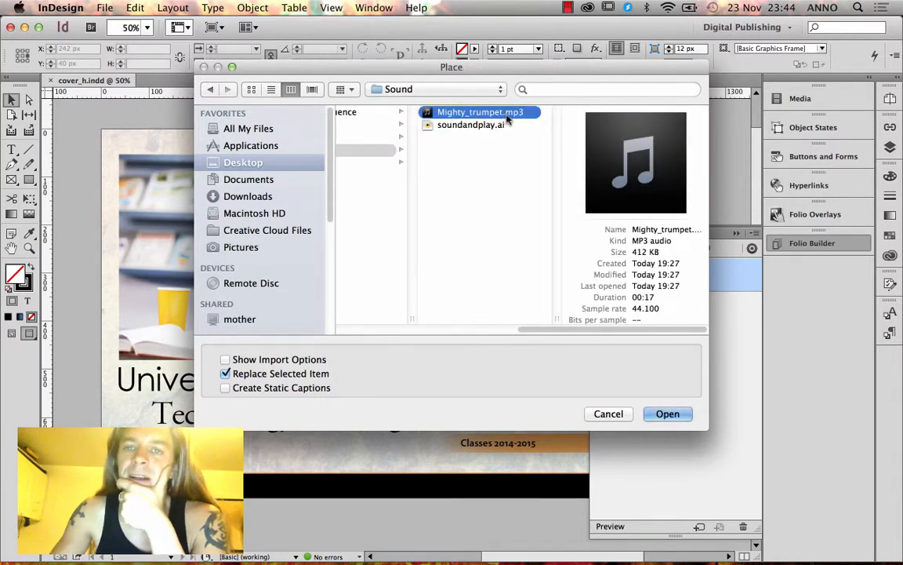
left_click(657, 414)
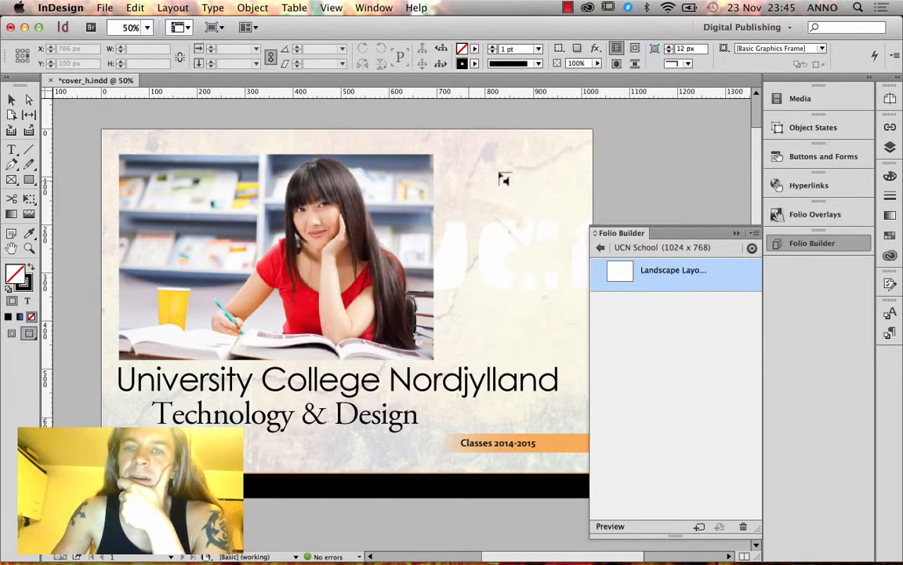
left_click(605, 161)
Move the sound frame to the cover's upper right and shift the URL text frame lower on the pasteboard.
left_click_drag(631, 179, 492, 174)
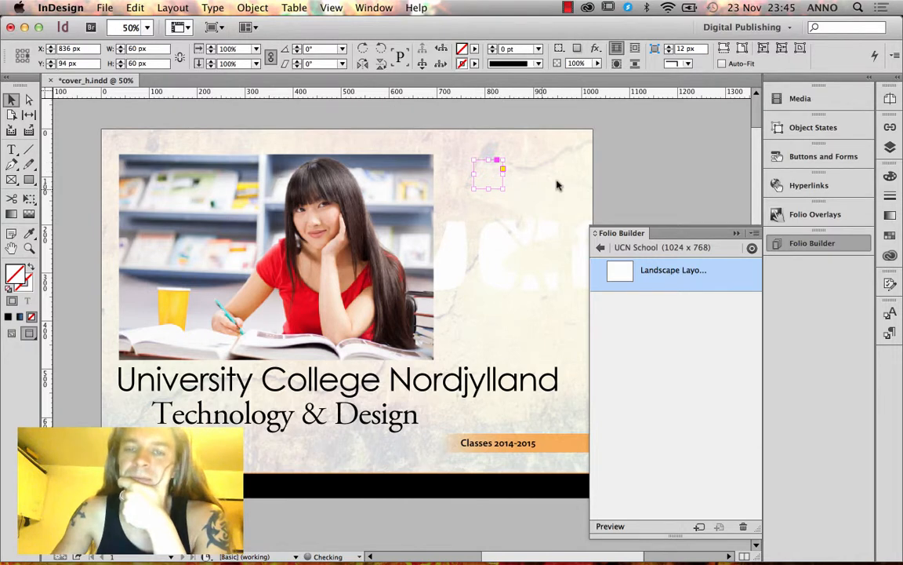
key("w")
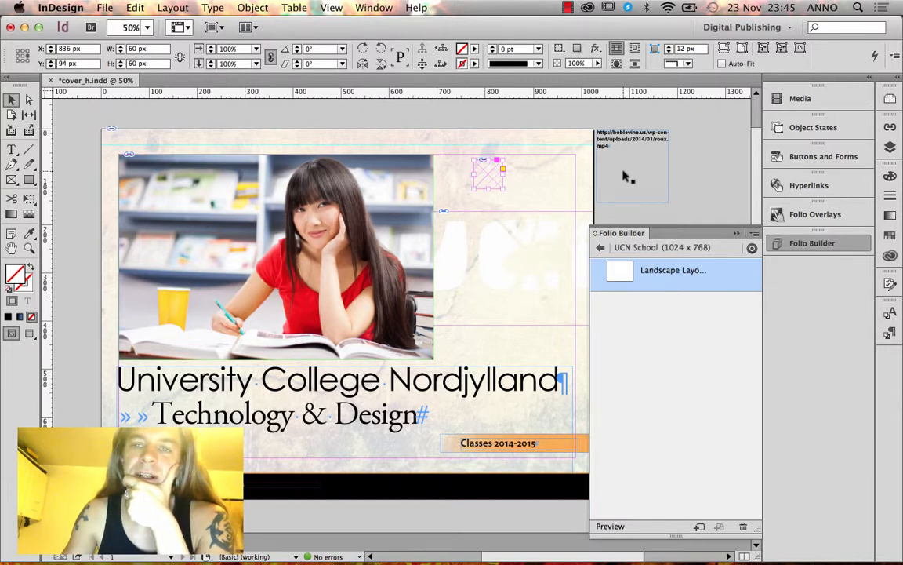
scroll(627, 157, "up", 2)
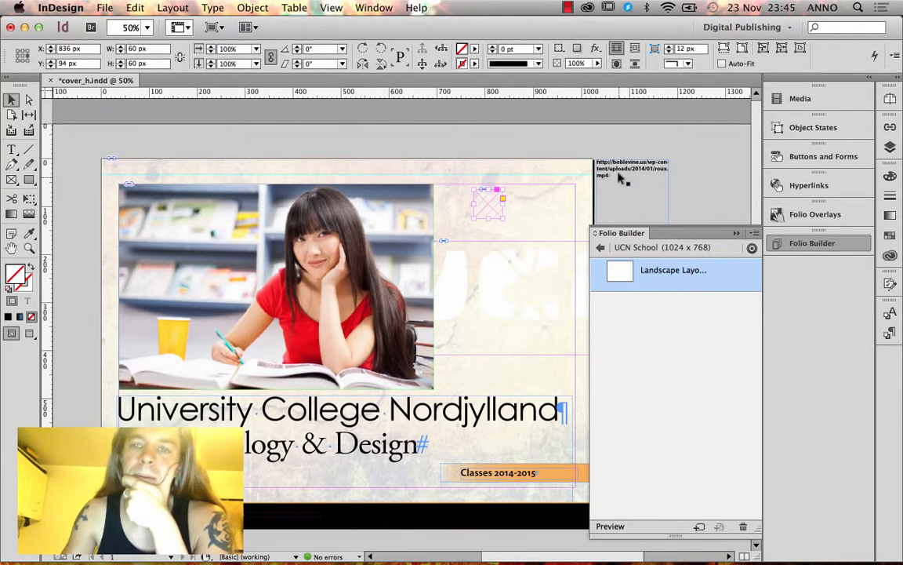
left_click(632, 219)
mouse_move(632, 220)
left_mouse_down()
mouse_move(623, 205)
mouse_move(638, 226)
left_mouse_up()
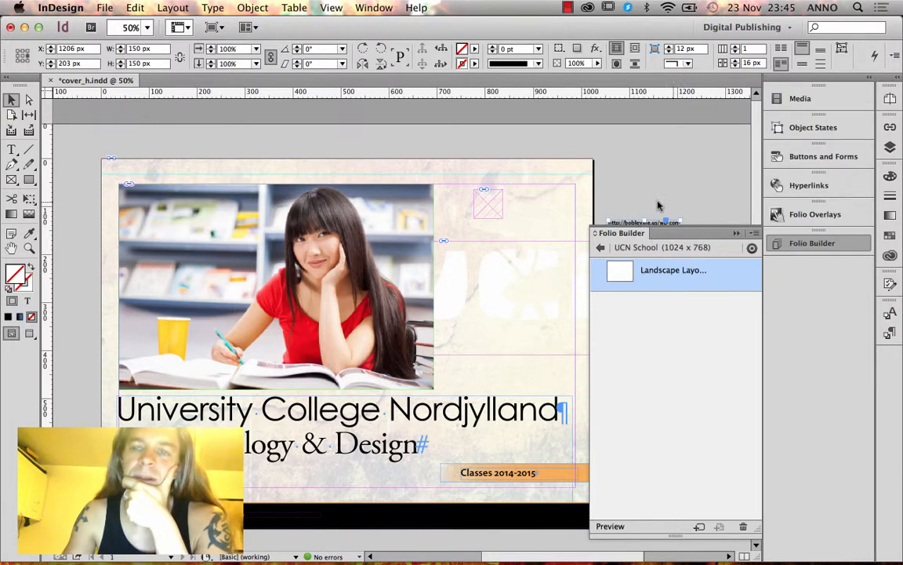
left_click(495, 202)
left_click(534, 130)
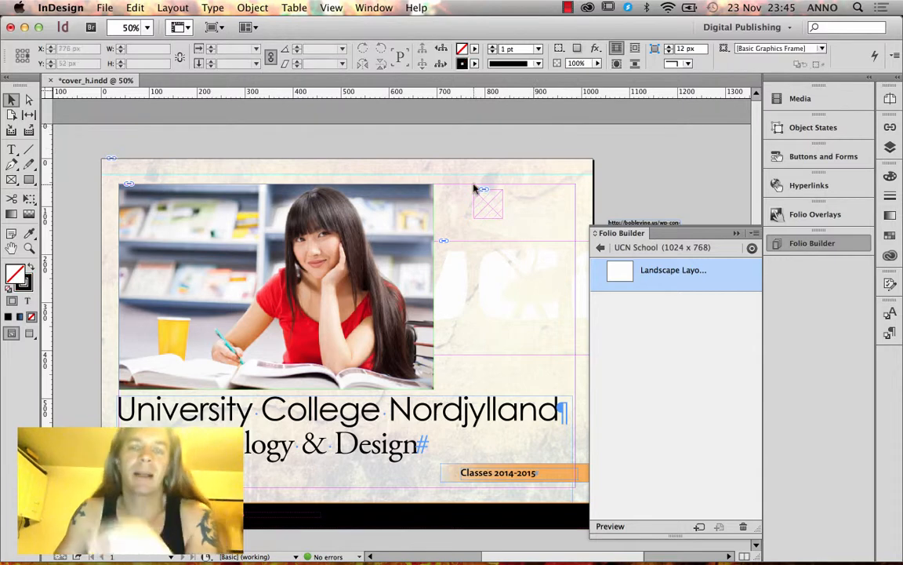
key("super+d")
Place the soundandplay.ai play-button image and drag it over the sound frame.
left_click(604, 126)
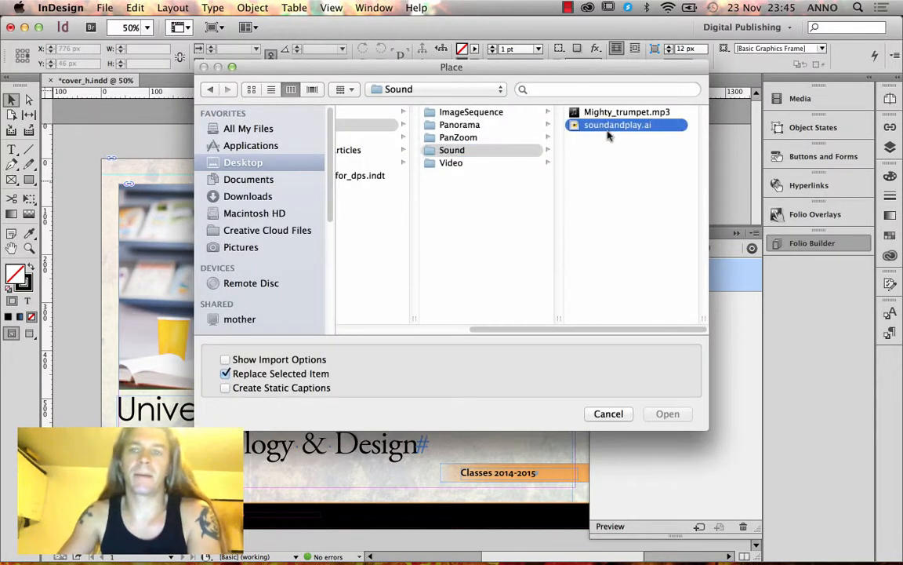
left_click(667, 414)
left_click(595, 175)
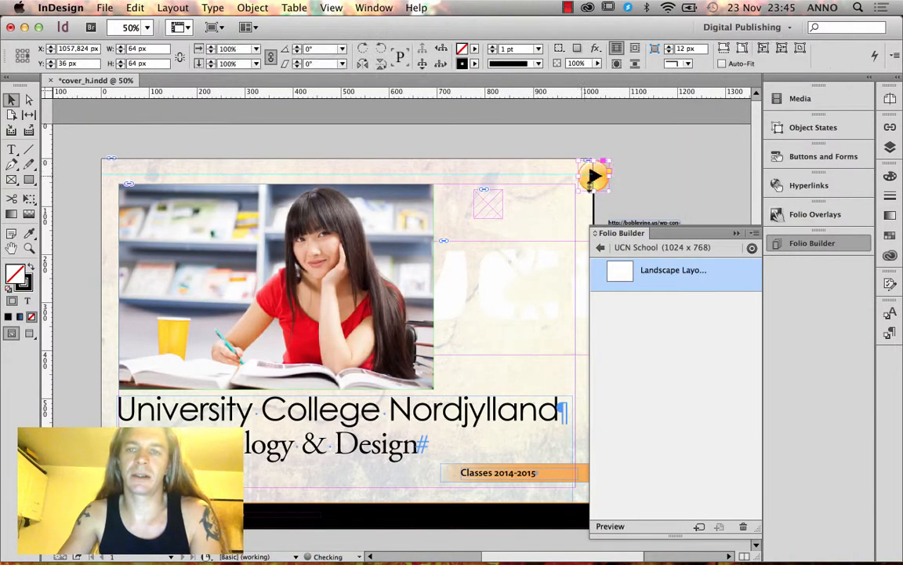
left_click_drag(595, 176, 473, 209)
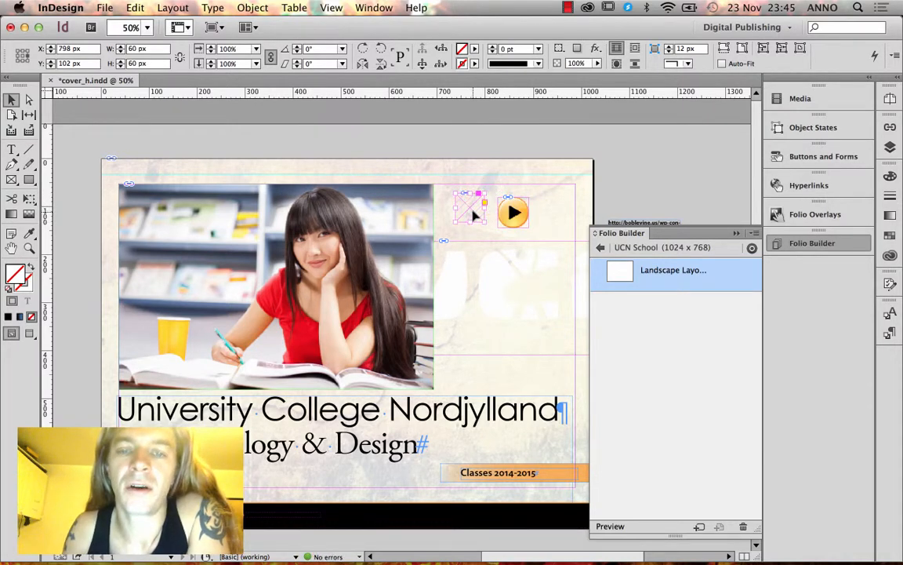
key("z")
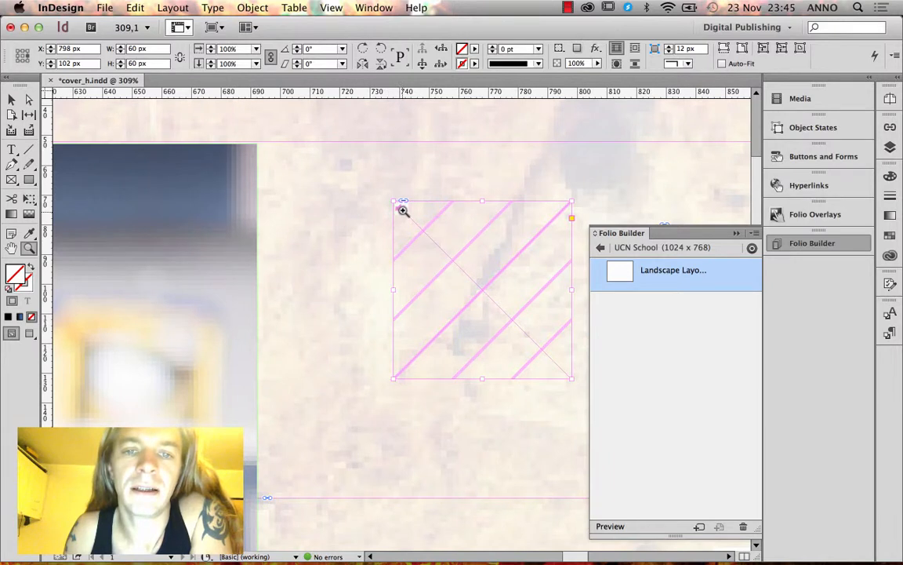
left_click(11, 99)
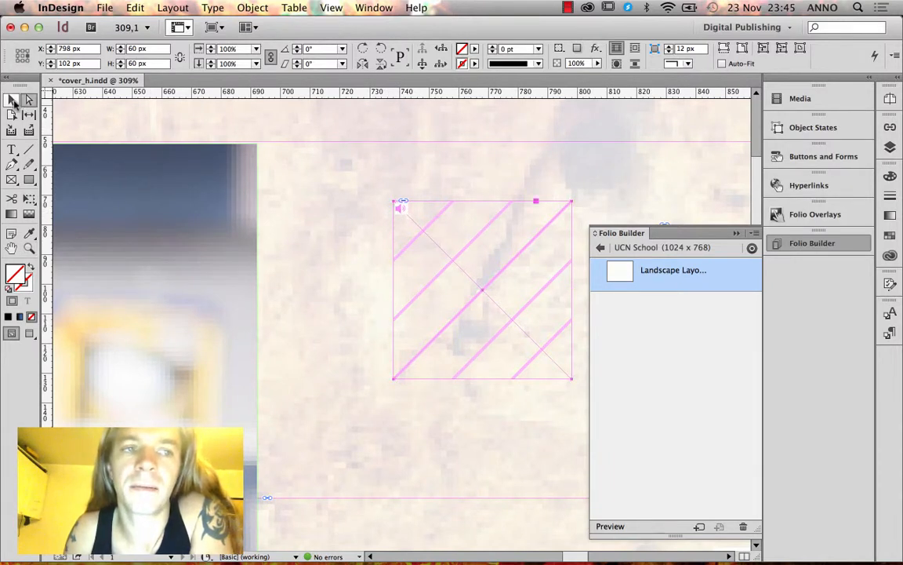
left_click(736, 233)
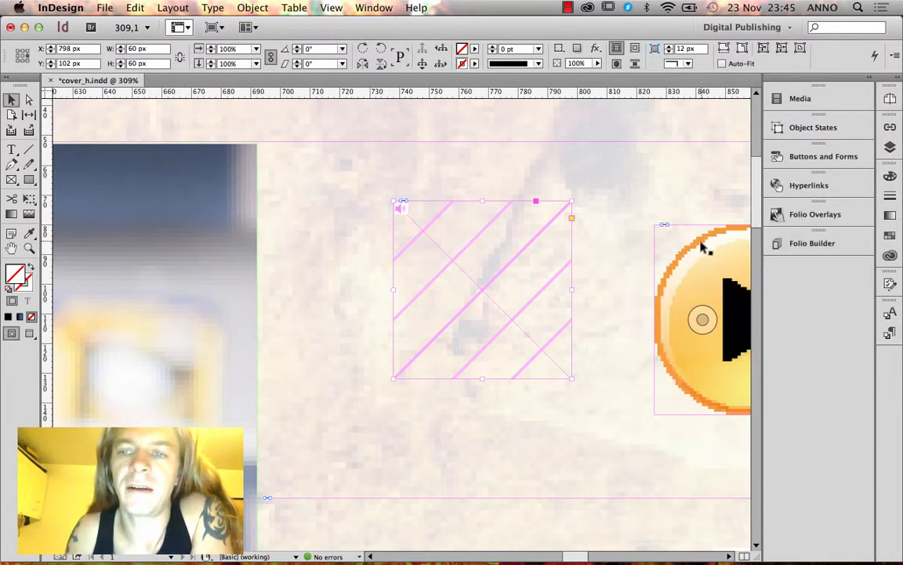
left_click_drag(701, 242, 436, 236)
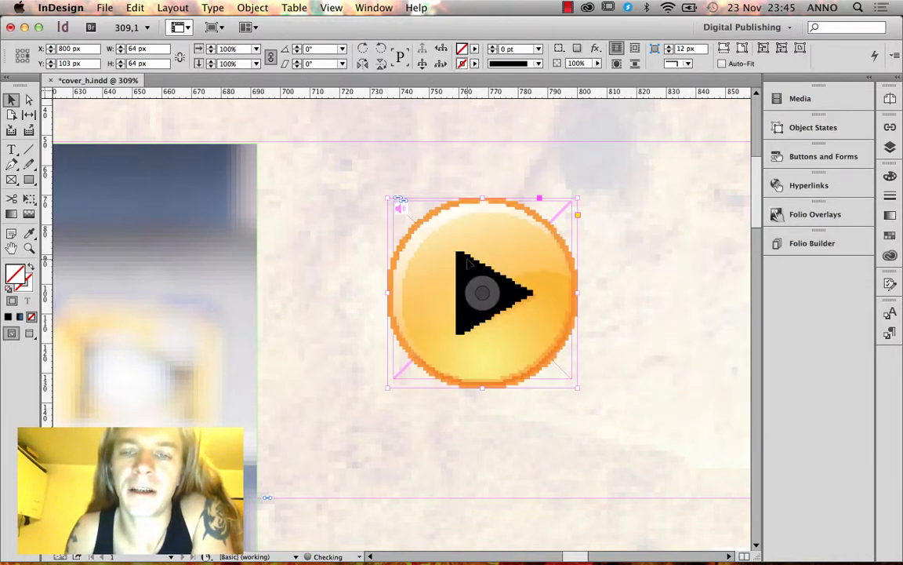
Check the button's Type and Actions options, align the play-button image with the sound frame, and fit the page.
left_click(847, 156)
left_click(672, 163)
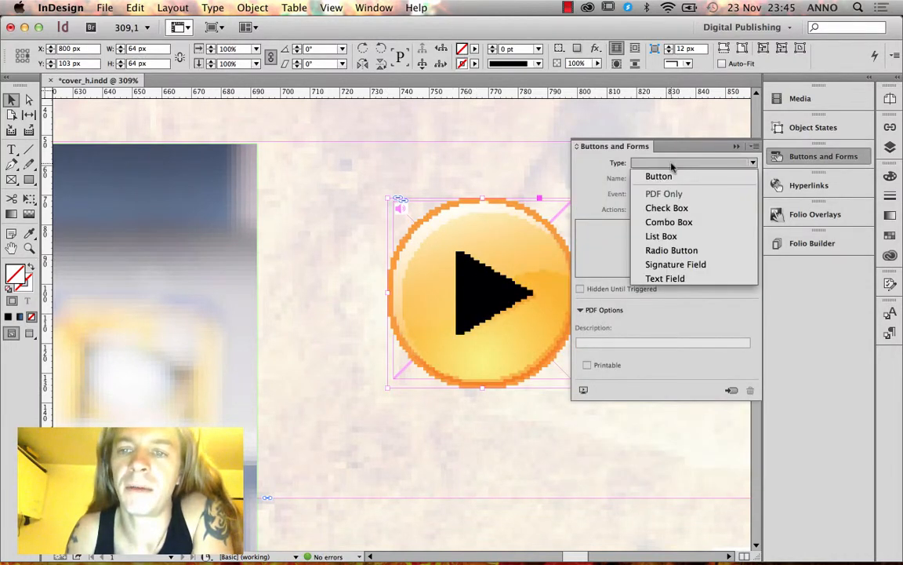
left_click(649, 191)
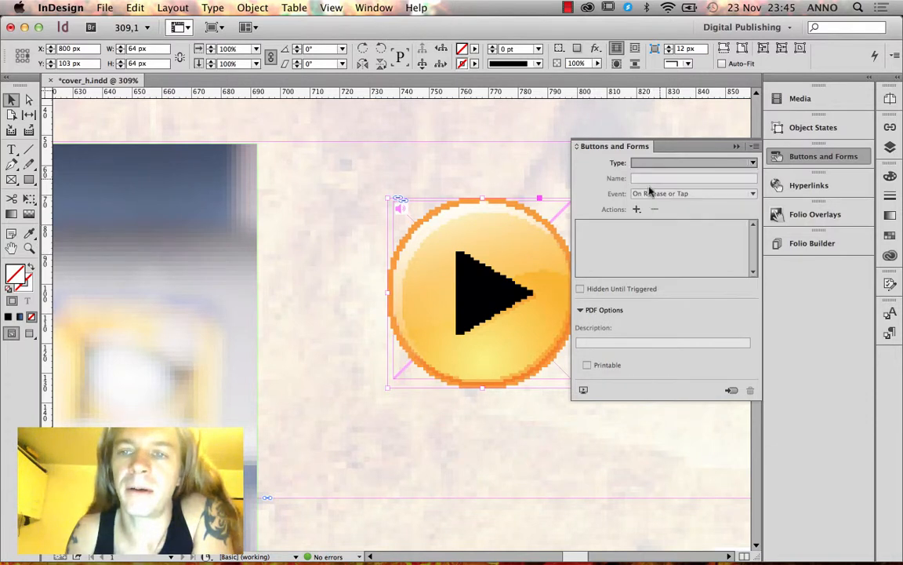
left_click(637, 209)
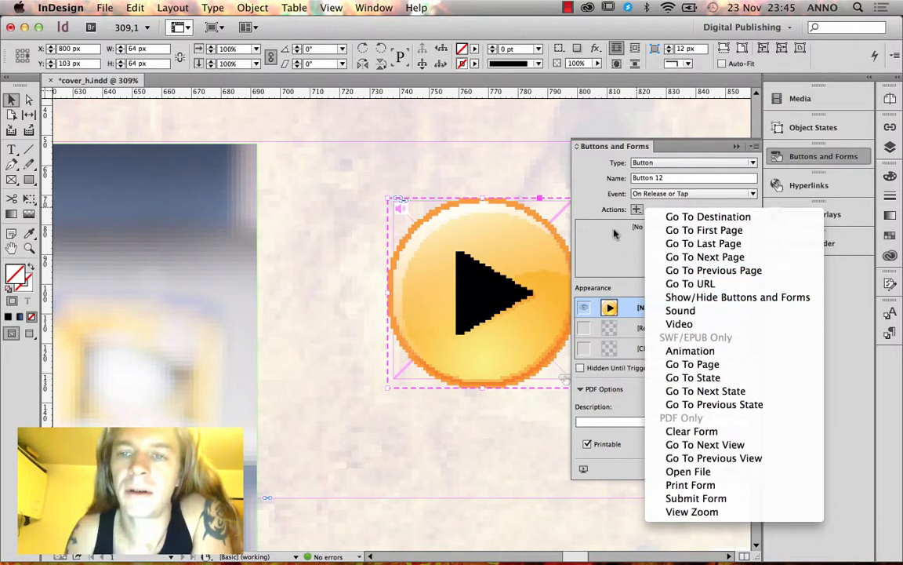
left_click(614, 233)
left_click(736, 145)
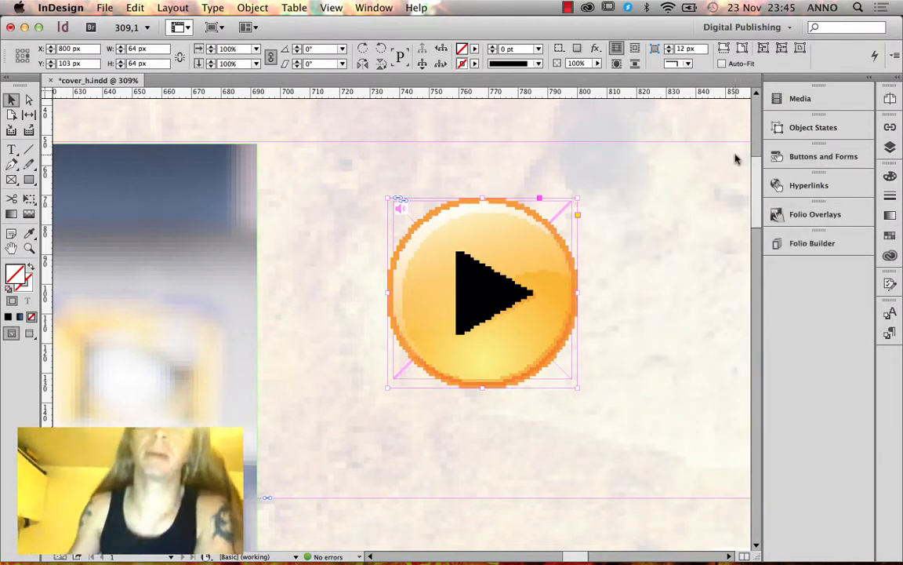
mouse_move(516, 265)
left_mouse_down()
mouse_move(601, 341)
mouse_move(676, 380)
mouse_move(554, 303)
mouse_move(524, 268)
left_mouse_up()
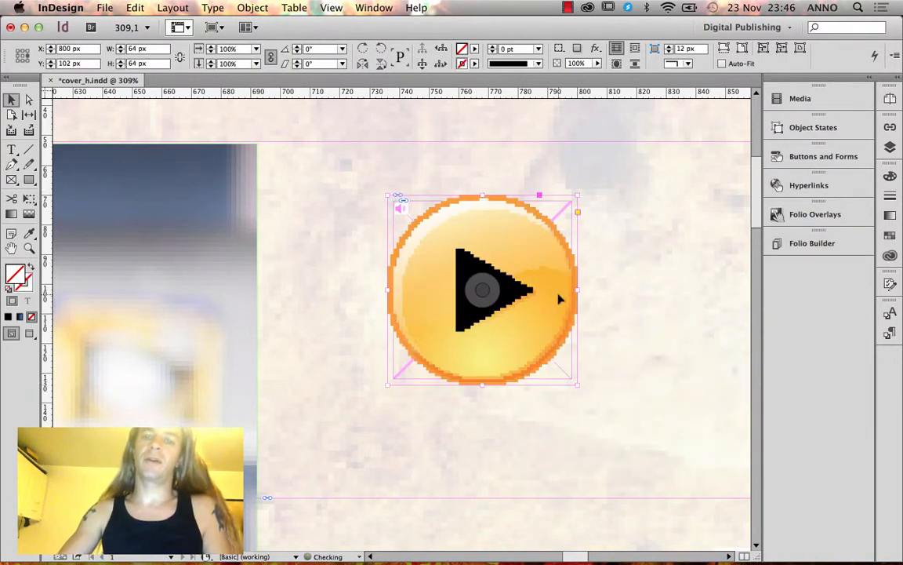
key("super+0")
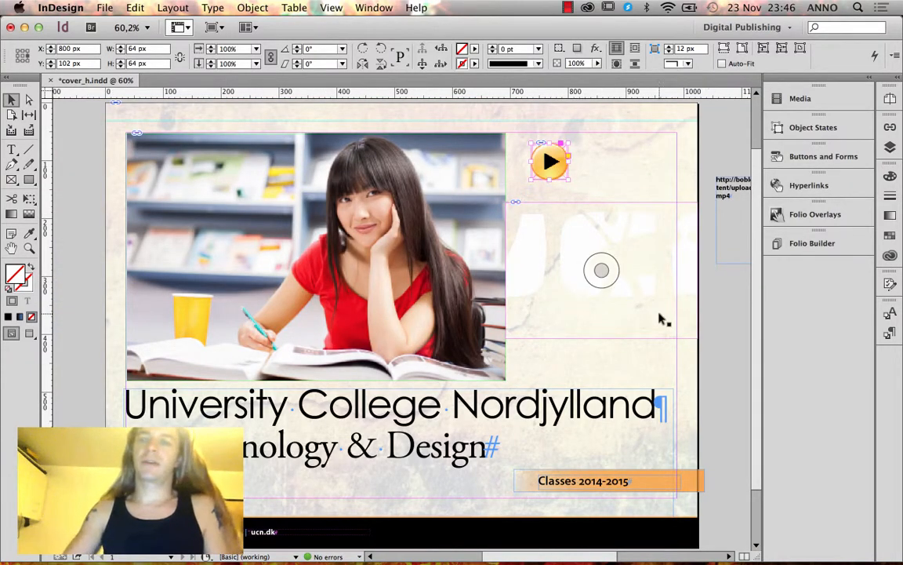
Preview the UCN School folio's cover in the Adobe Content Viewer from Folio Builder.
left_click(813, 243)
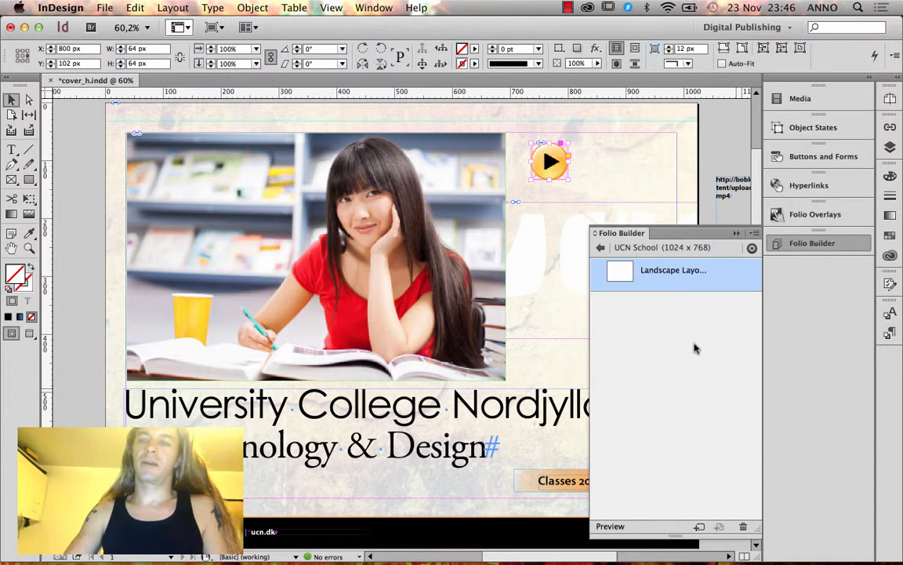
left_click(611, 524)
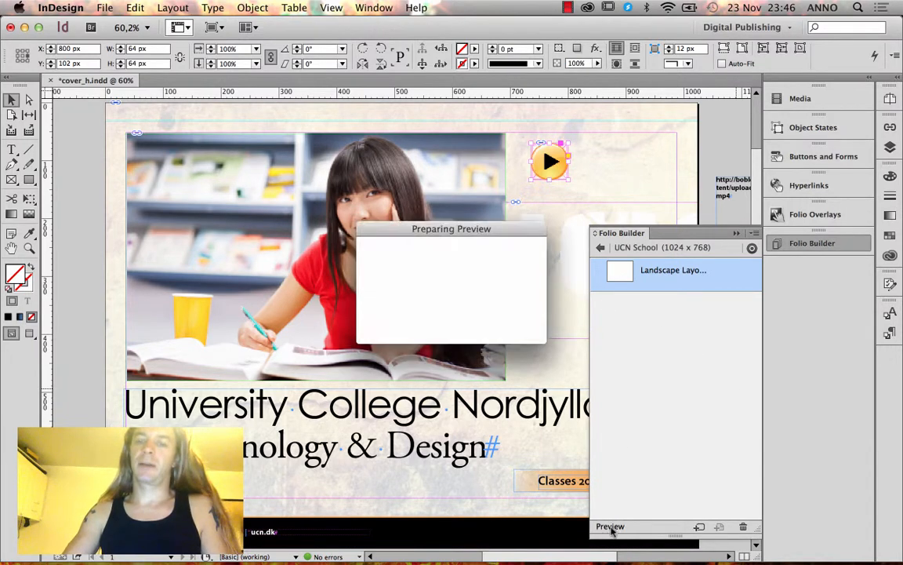
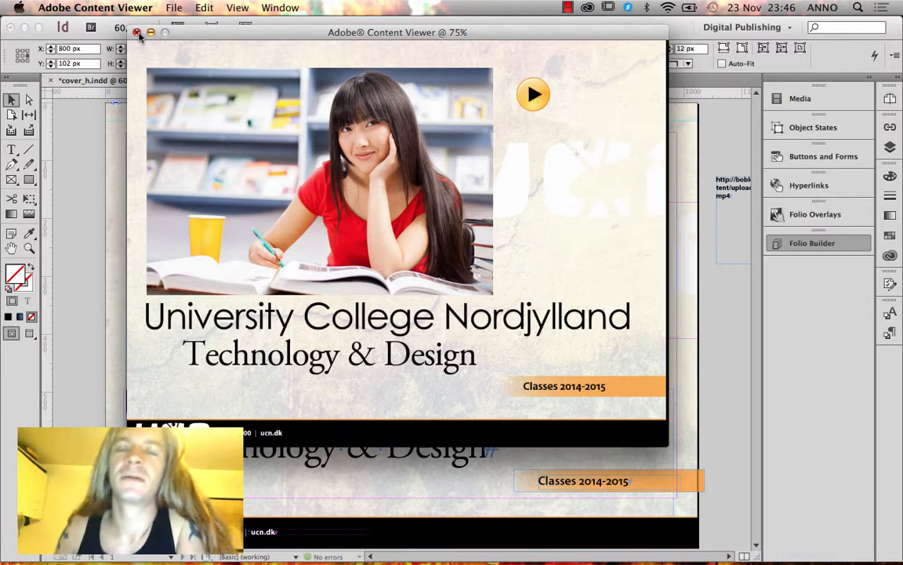
Close the Content Viewer preview, delete the web-content frame beside the photo, and collapse Folio Builder.
left_click(136, 32)
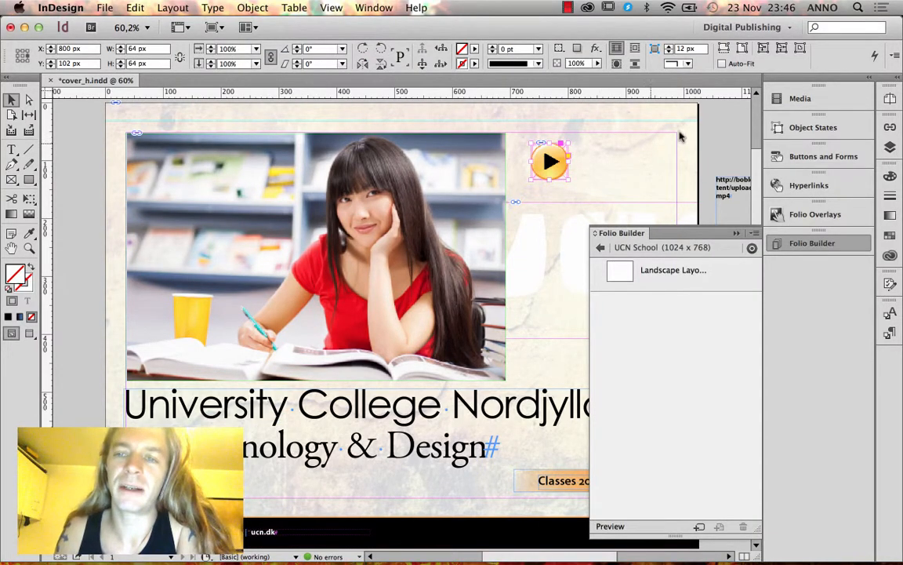
left_click(706, 137)
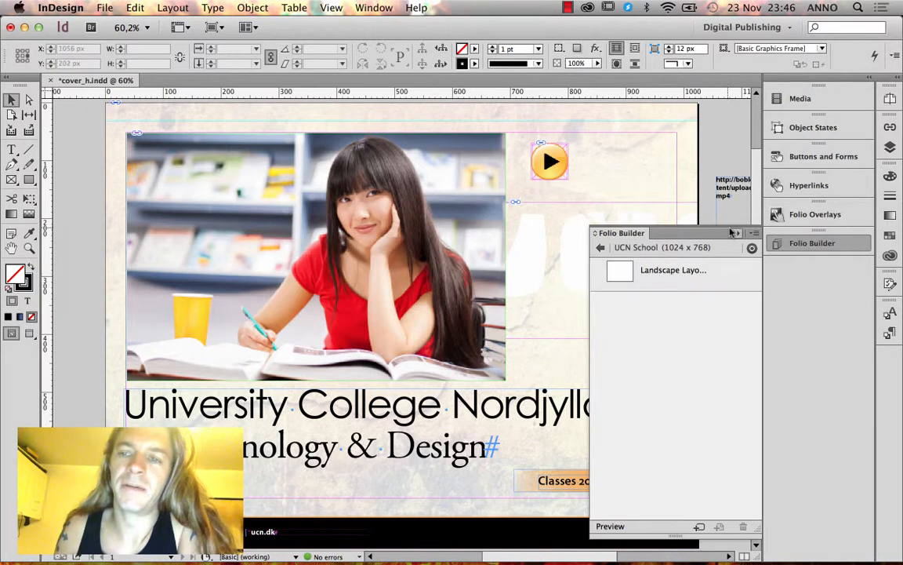
left_click(545, 235)
key("Delete")
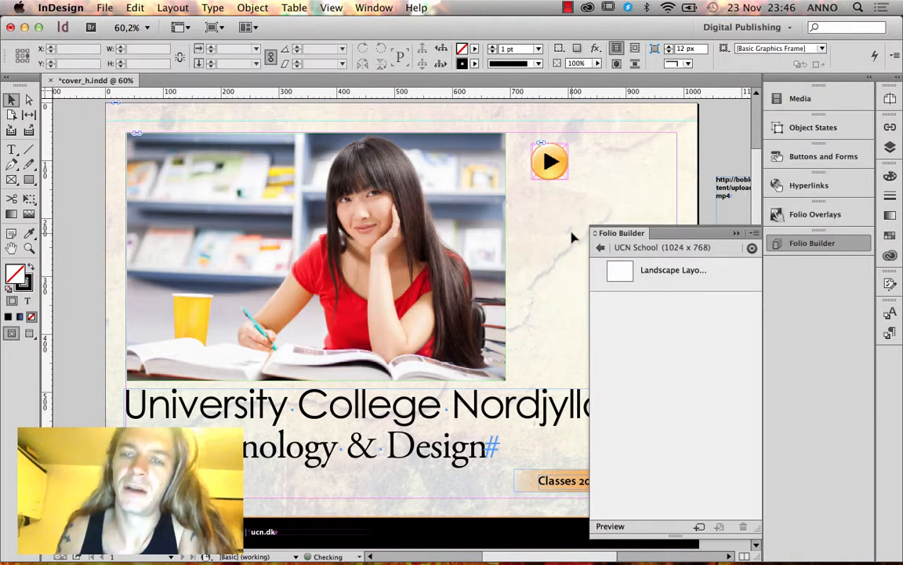
left_click(737, 233)
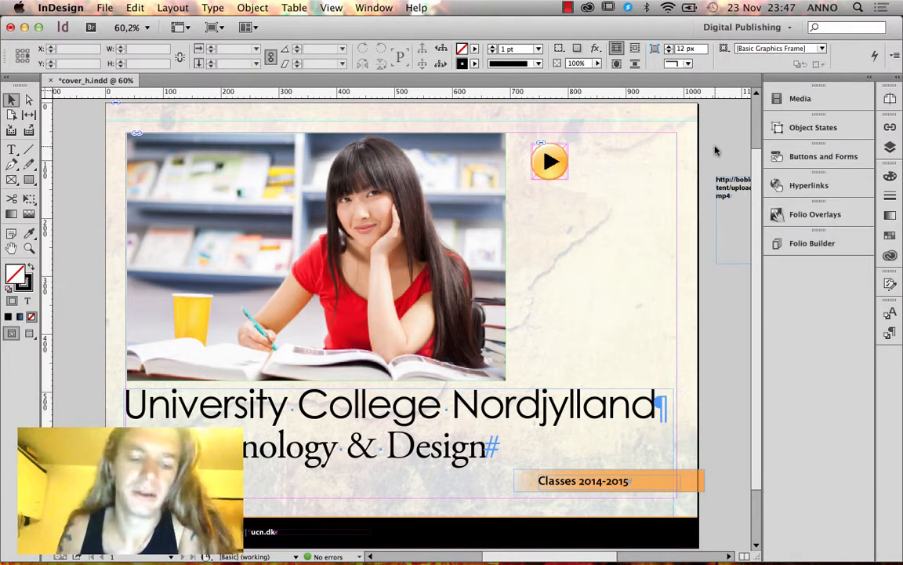
key("super+d")
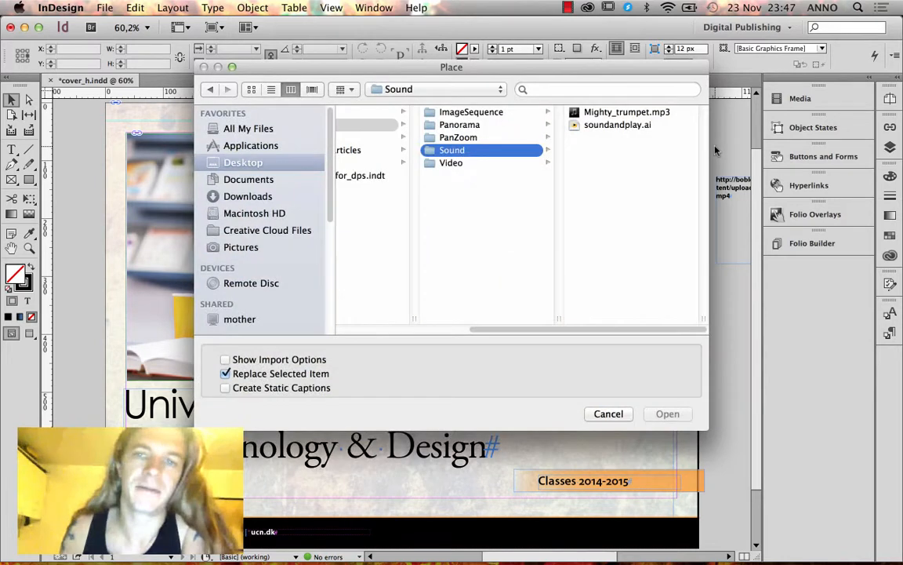
left_click(462, 163)
left_click(616, 112)
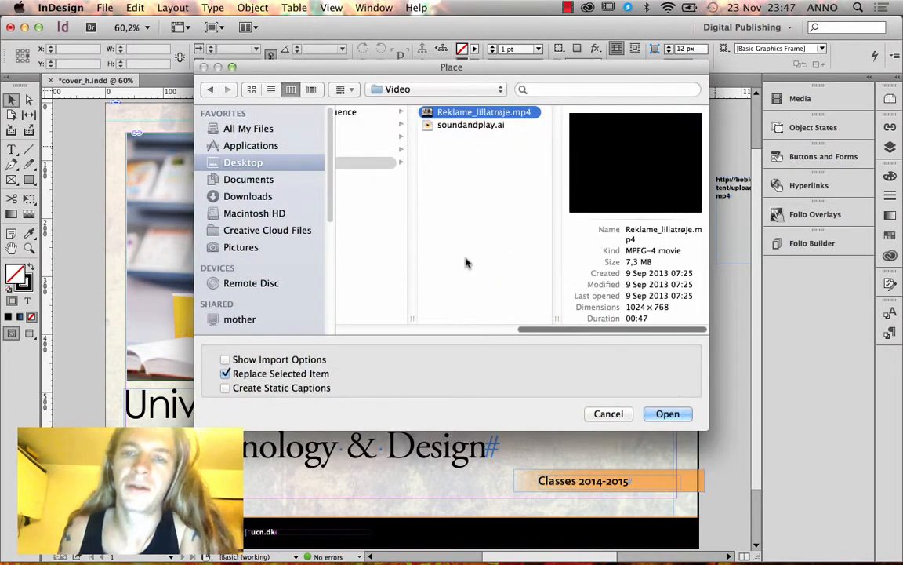
left_click(669, 415)
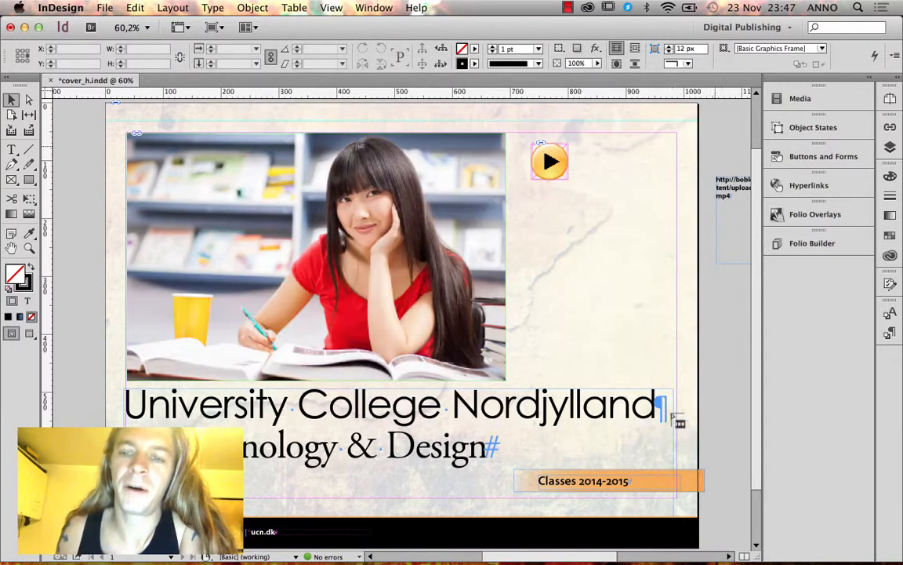
left_click(717, 321)
left_click_drag(731, 360, 545, 297)
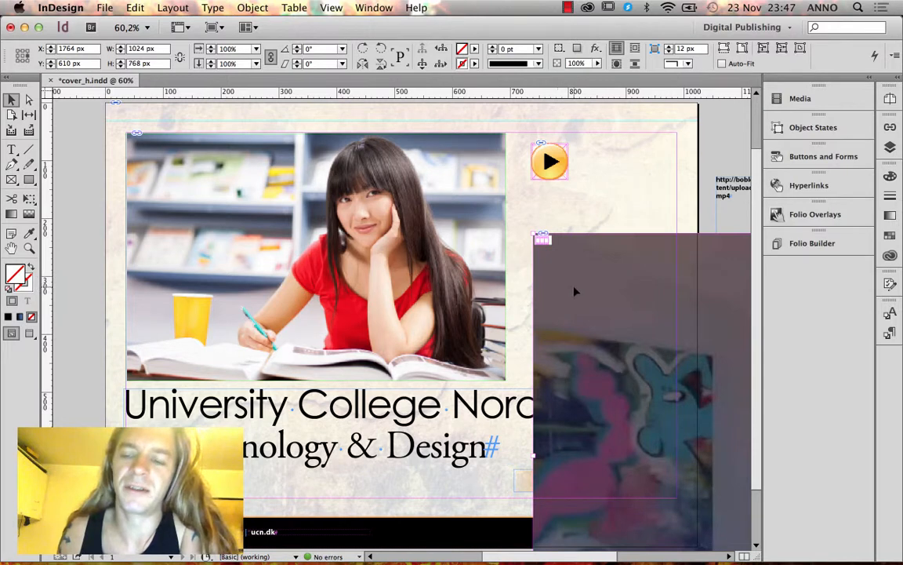
key("Delete")
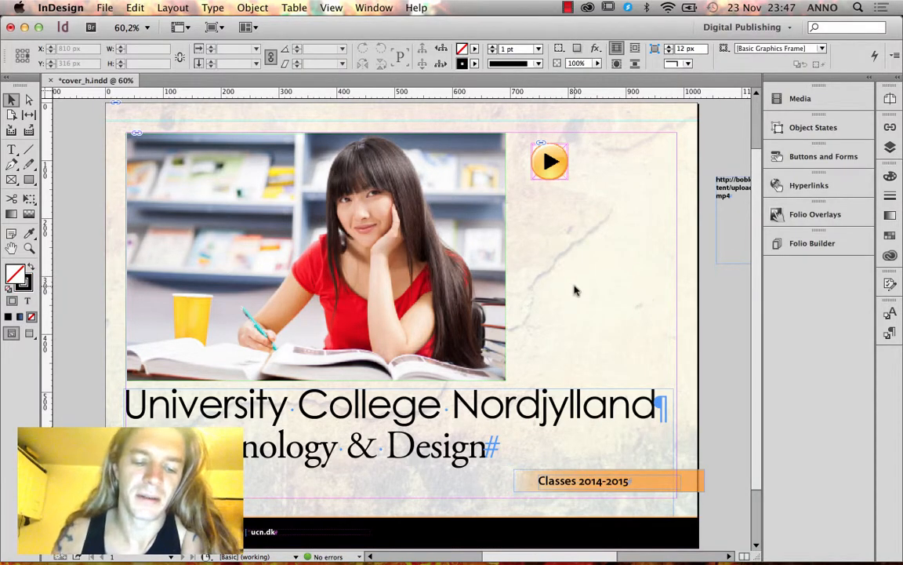
left_click(12, 180)
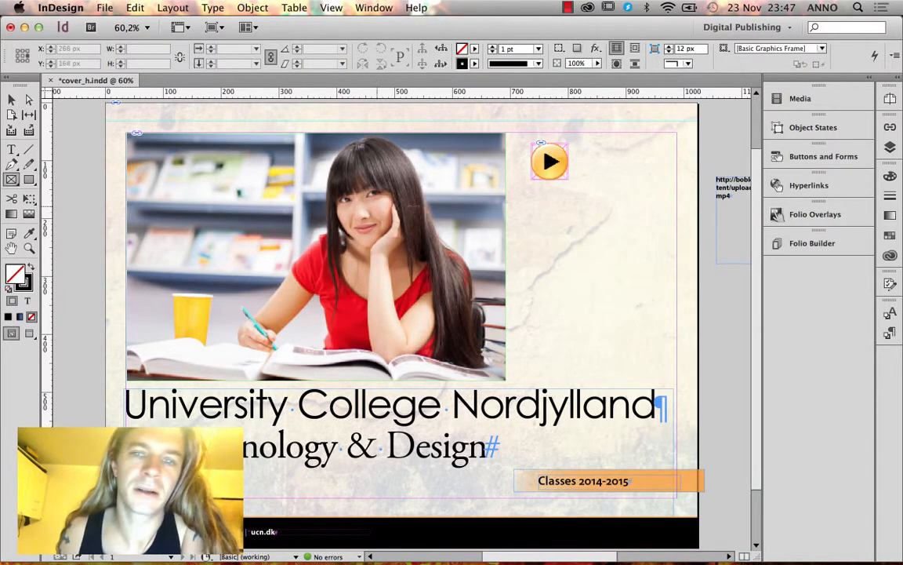
Draw a frame right of the photo and place Reklame_lillatrøje.mp4 into it.
left_click_drag(506, 204, 697, 363)
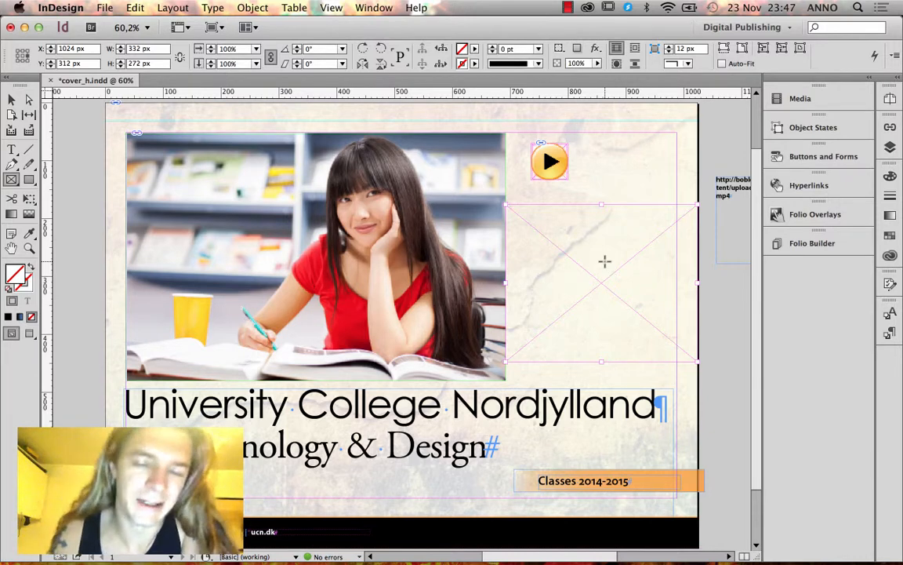
key("super+d")
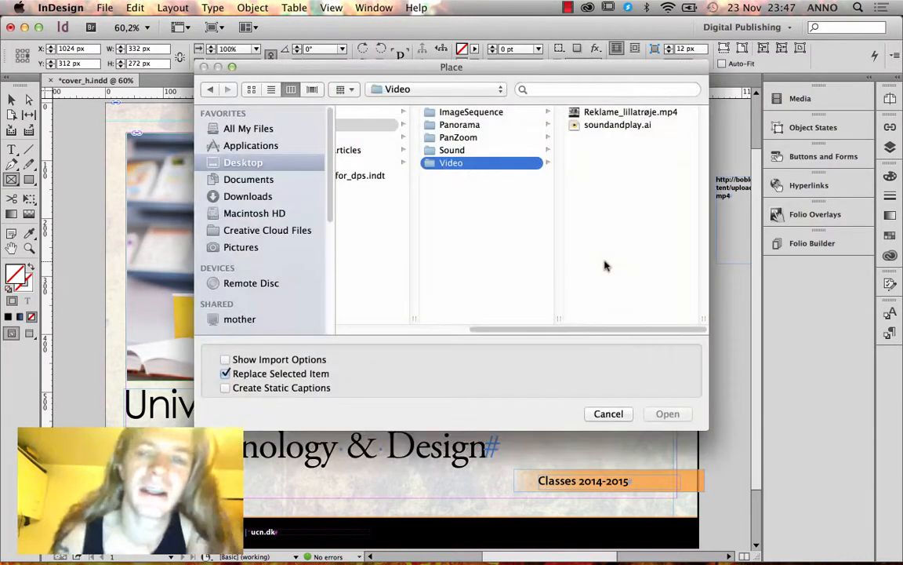
left_click(649, 115)
left_click(676, 414)
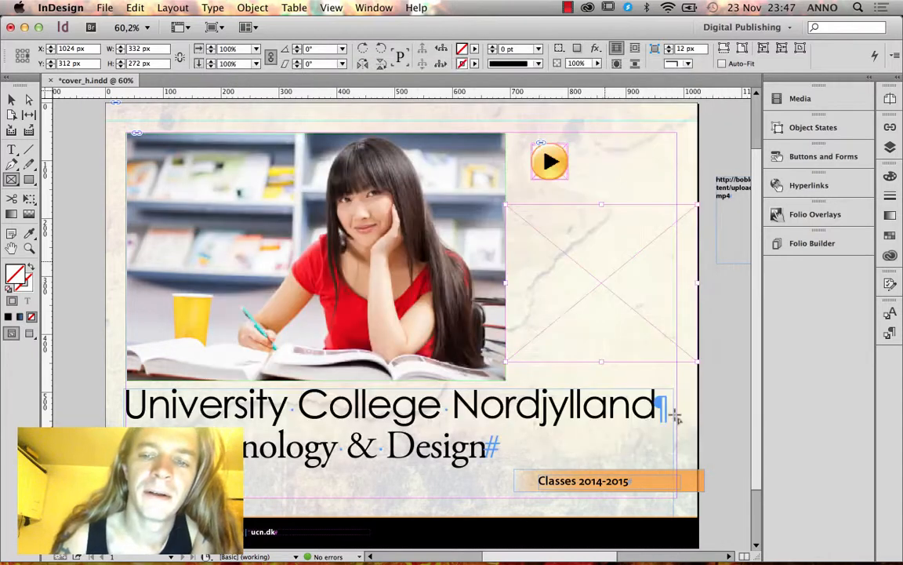
Narrow the cover photo frame from the right and shift the image so the student is centred.
left_click(12, 99)
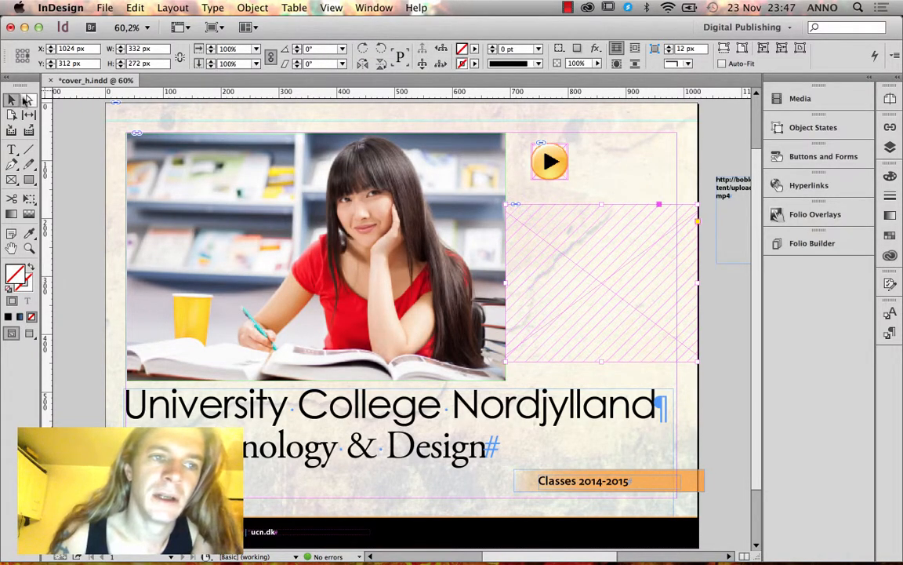
left_click(448, 252)
left_click_drag(506, 256, 395, 251)
left_click(29, 100)
left_click(190, 207)
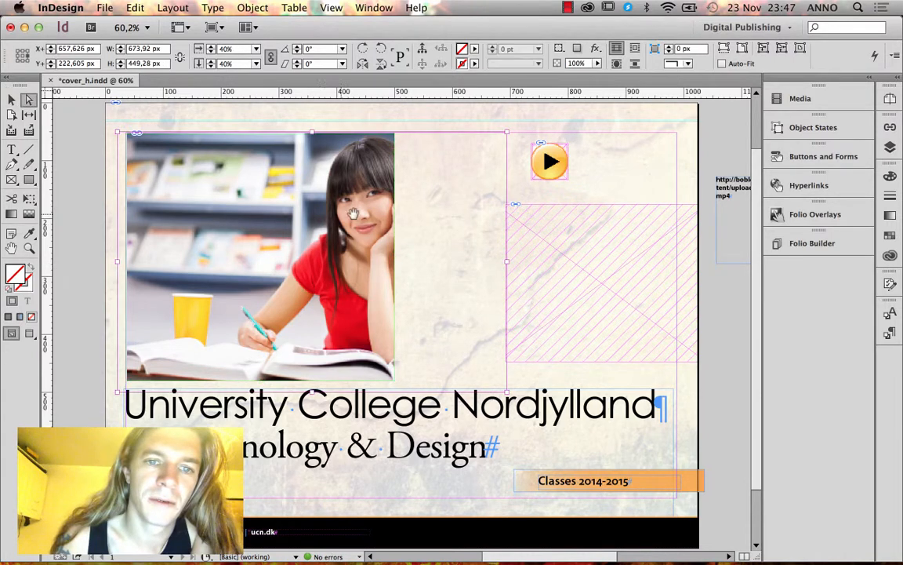
left_click_drag(355, 221, 281, 220)
Extend the photo frame to the left page edge and delete the hatched video frame.
left_click(11, 99)
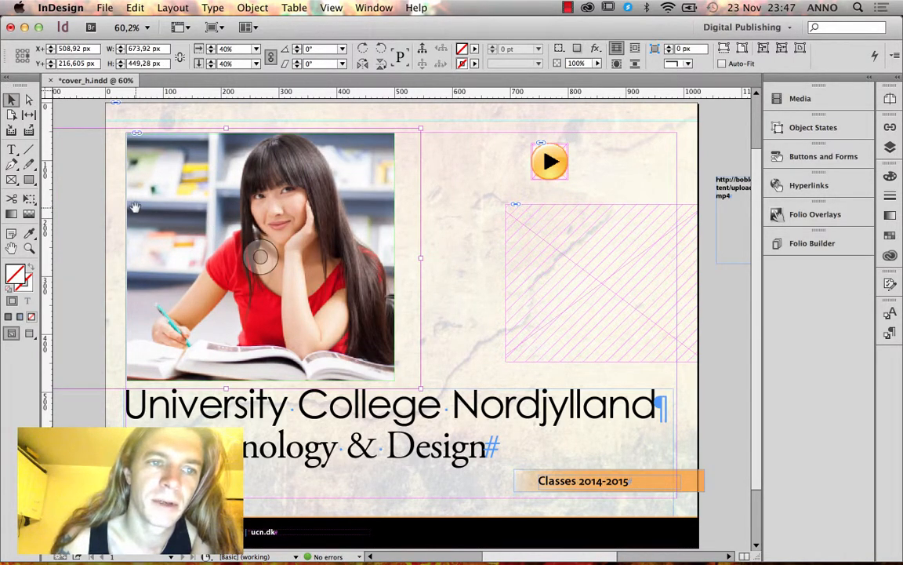
left_click(147, 172)
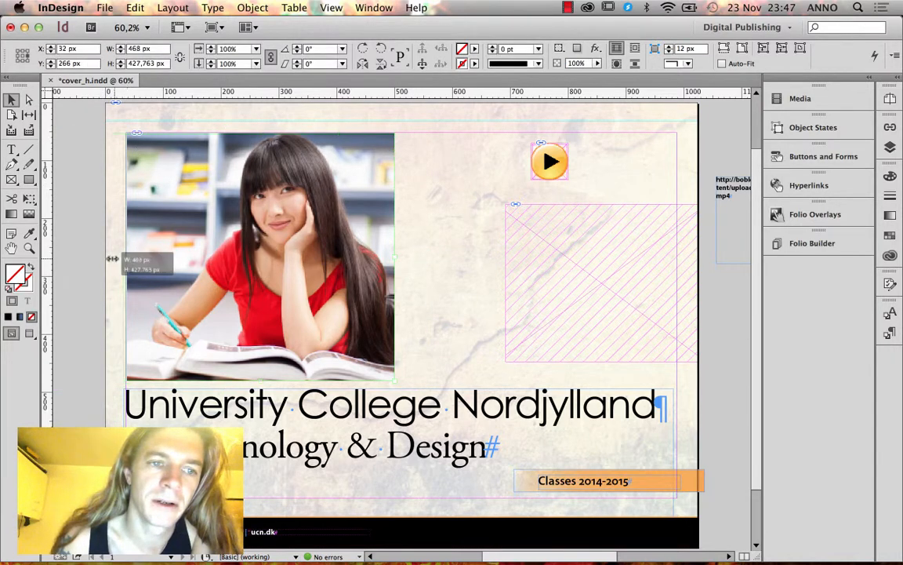
left_click_drag(106, 258, 106, 258)
left_click(599, 280)
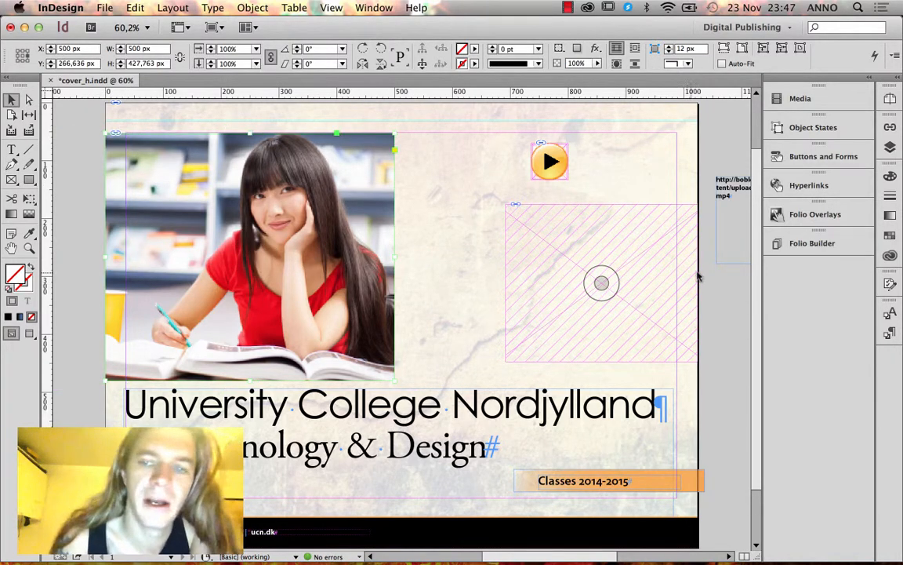
left_click(691, 273)
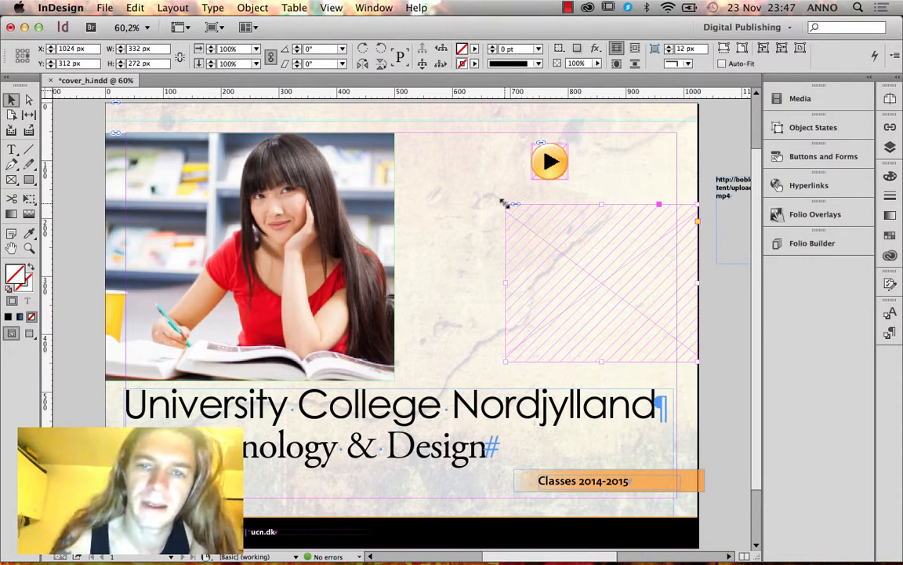
key("Delete")
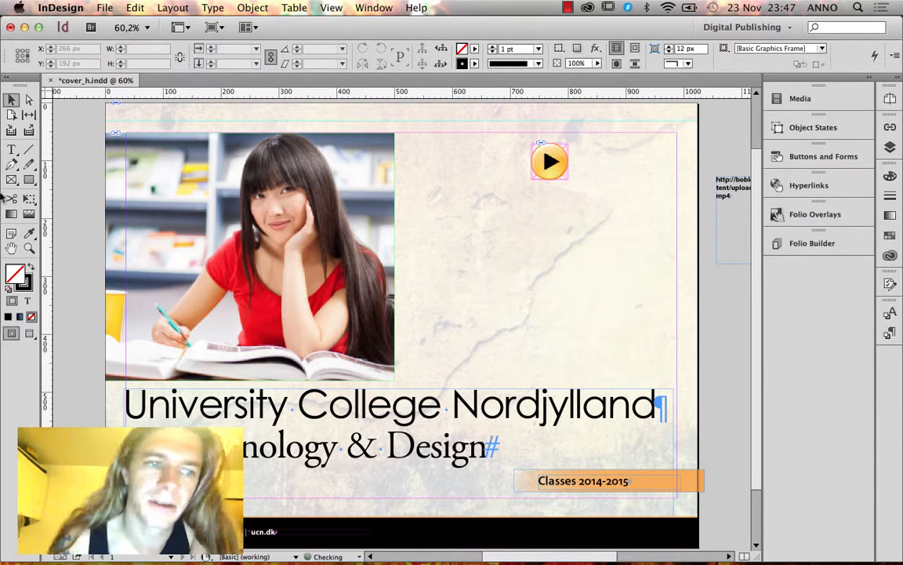
Draw a new rectangle frame right of the photo and place Reklame_lillatrøje.mp4 in it.
left_click(11, 180)
left_click_drag(395, 184, 698, 388)
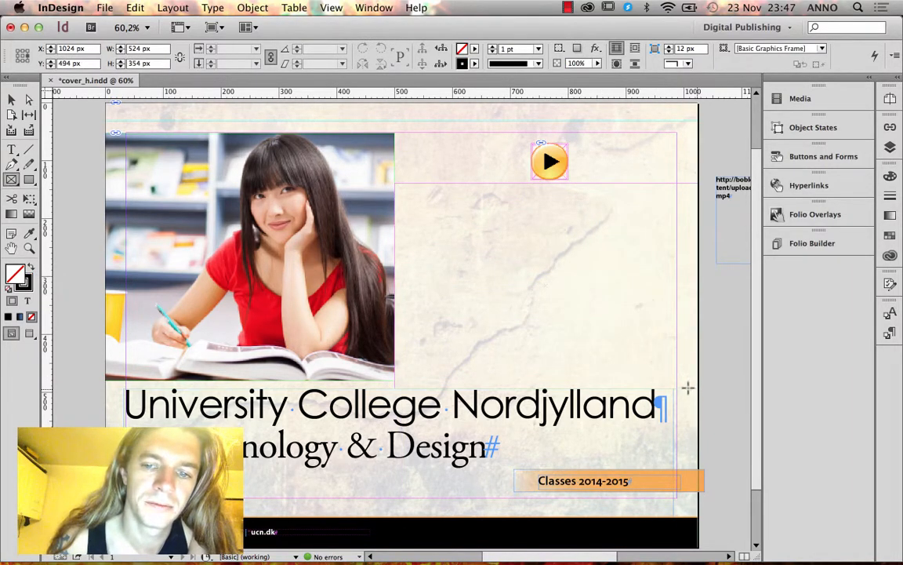
left_click(11, 99)
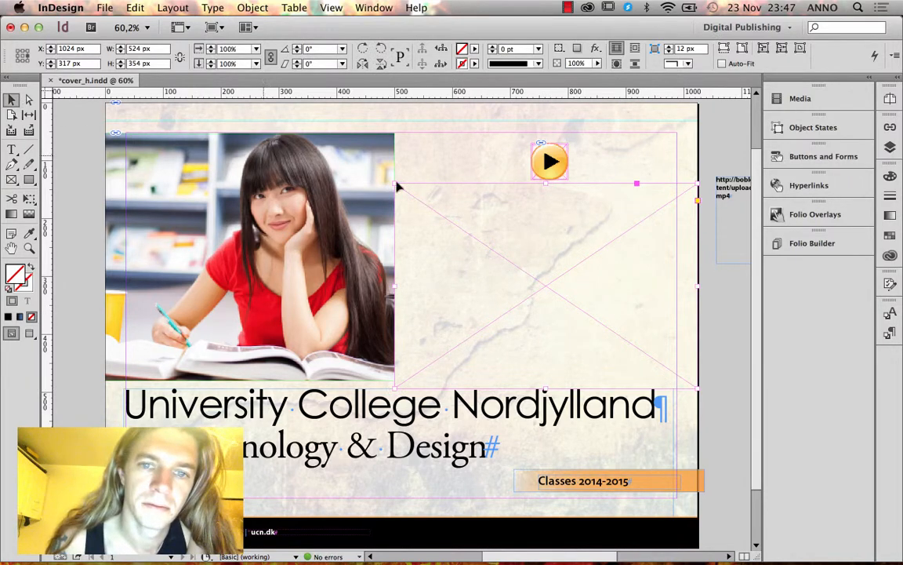
left_click_drag(492, 210, 492, 205)
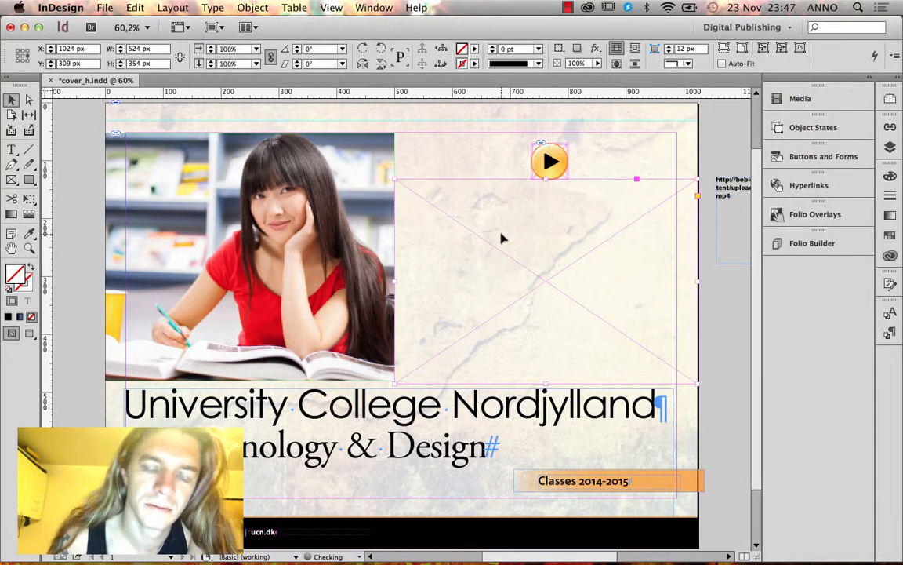
key("super+d")
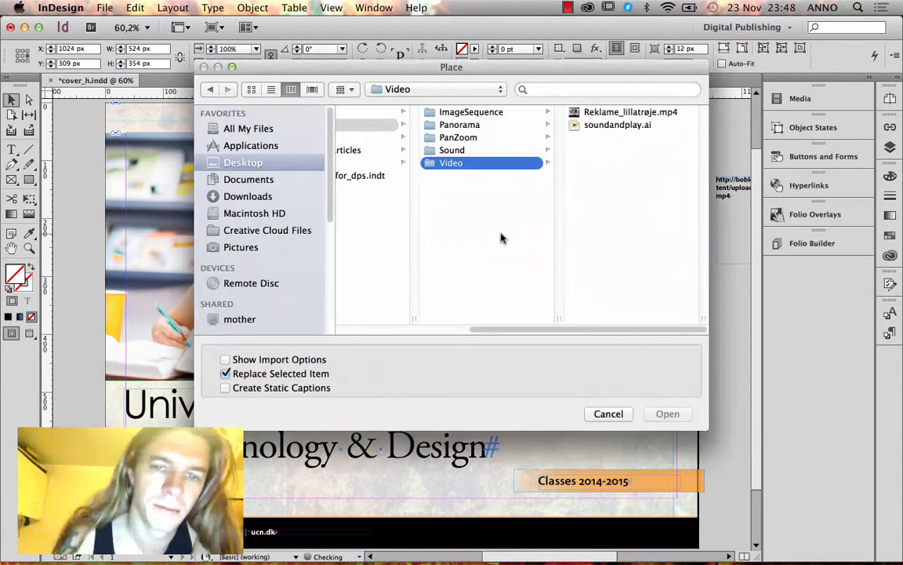
left_click(606, 115)
left_click(667, 413)
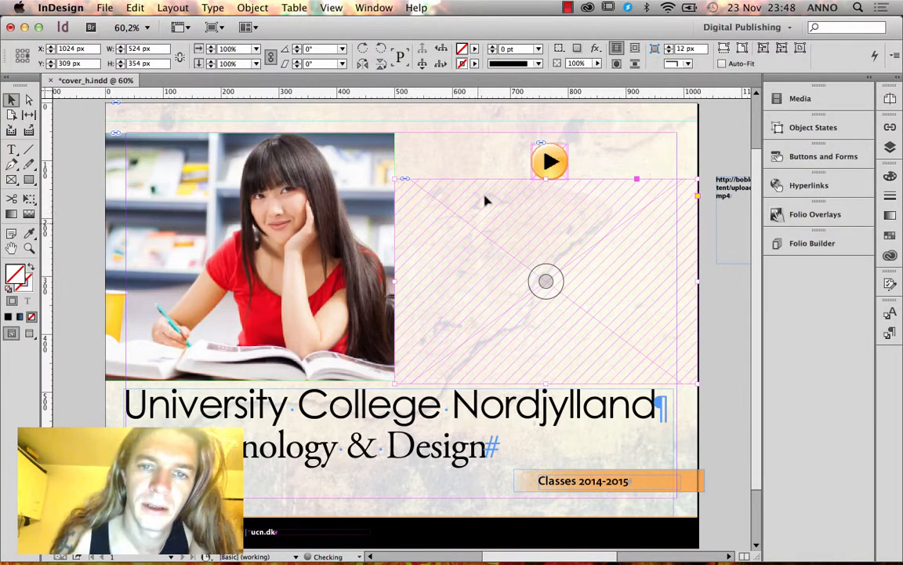
Move the orange play button to the centre of the video frame.
left_click(551, 162)
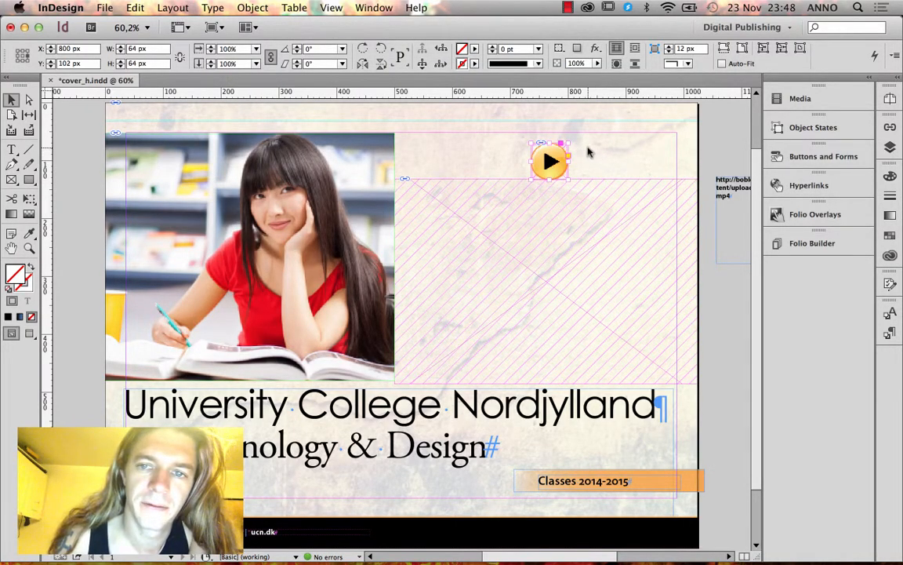
left_click_drag(552, 160, 438, 145)
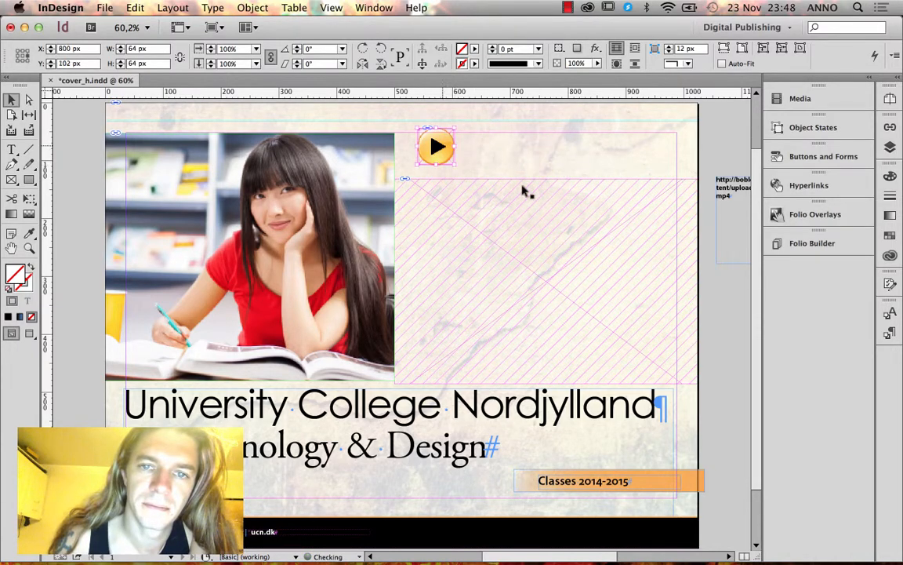
left_click(487, 162)
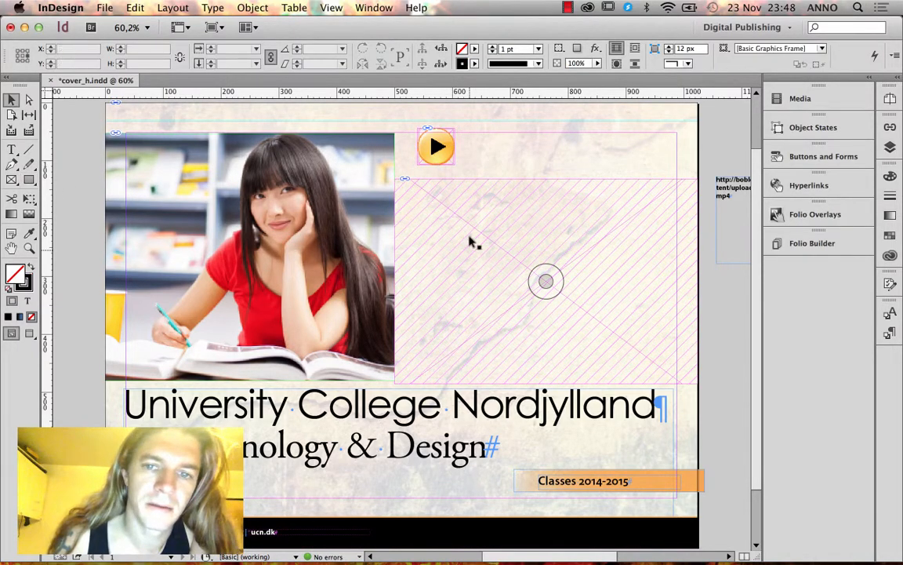
left_click(438, 146)
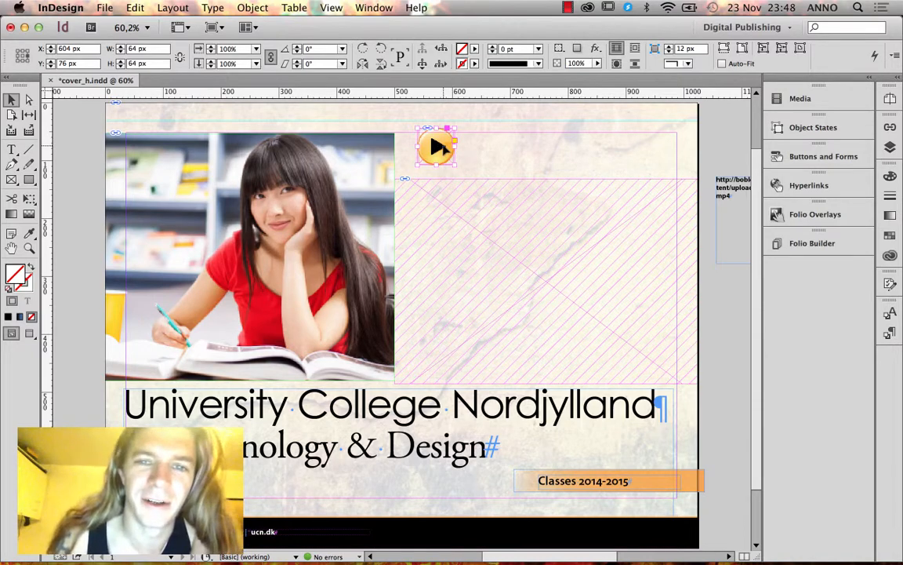
left_click_drag(439, 147, 553, 284)
left_click(530, 165)
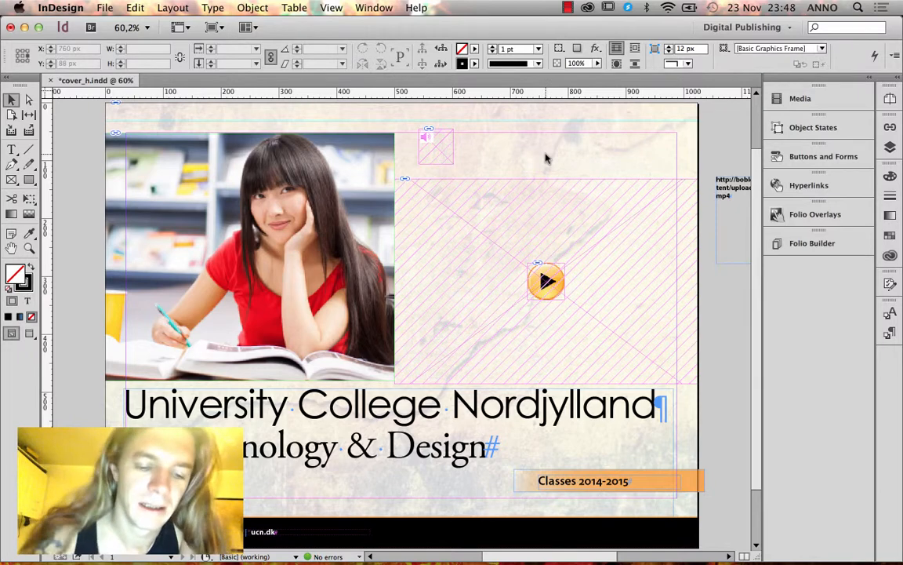
Place page 2 of soundandplay.ai, the orange speaker, over the sound frame at the cover's top.
key("super+d")
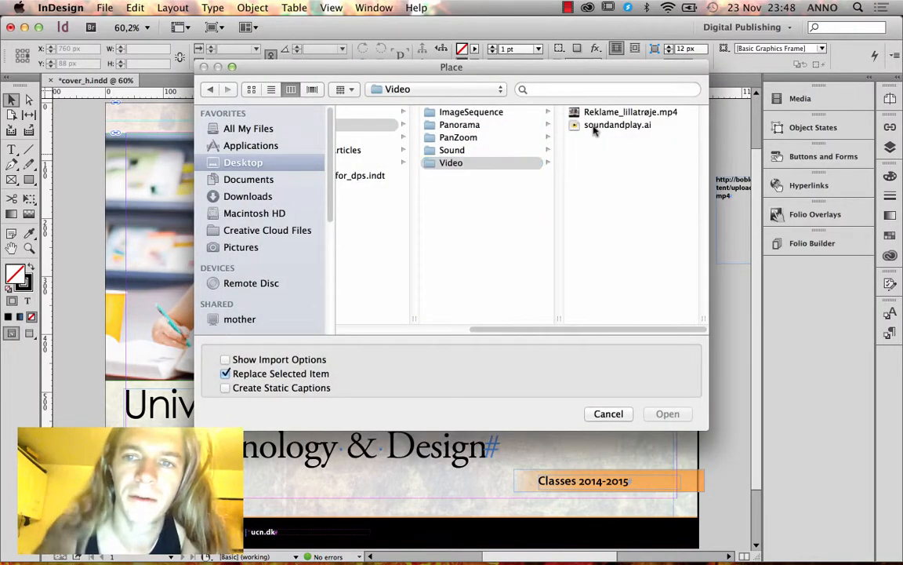
left_click(594, 126)
left_click(233, 361)
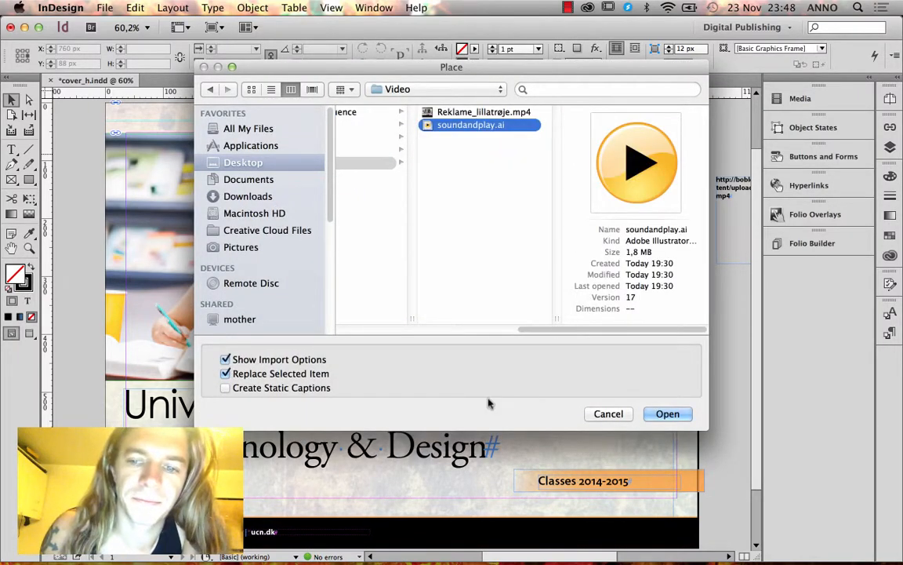
left_click(667, 413)
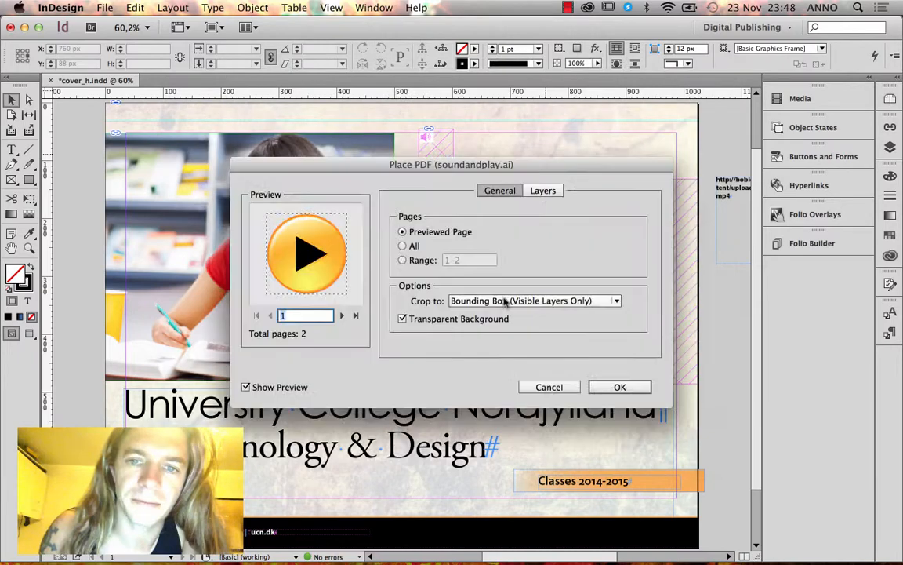
left_click(342, 316)
left_click(636, 388)
left_click(519, 134)
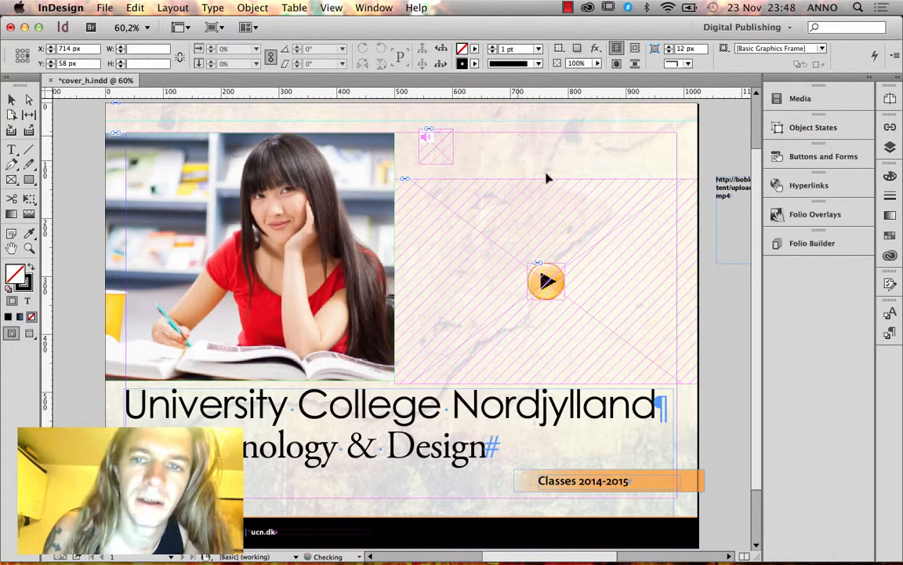
left_click_drag(545, 151, 451, 149)
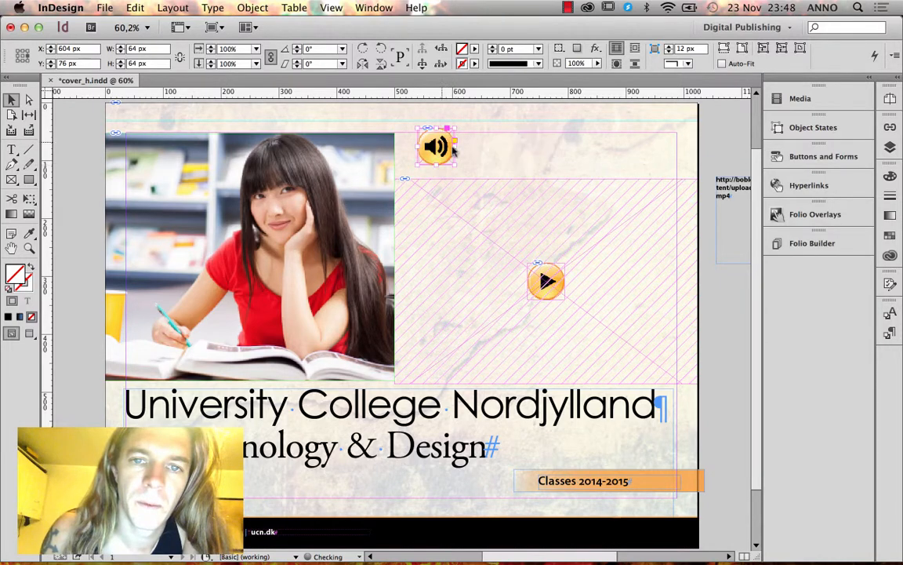
left_click(530, 155)
Preview the cover in Content Viewer, then return to the folio's article list.
left_click(812, 243)
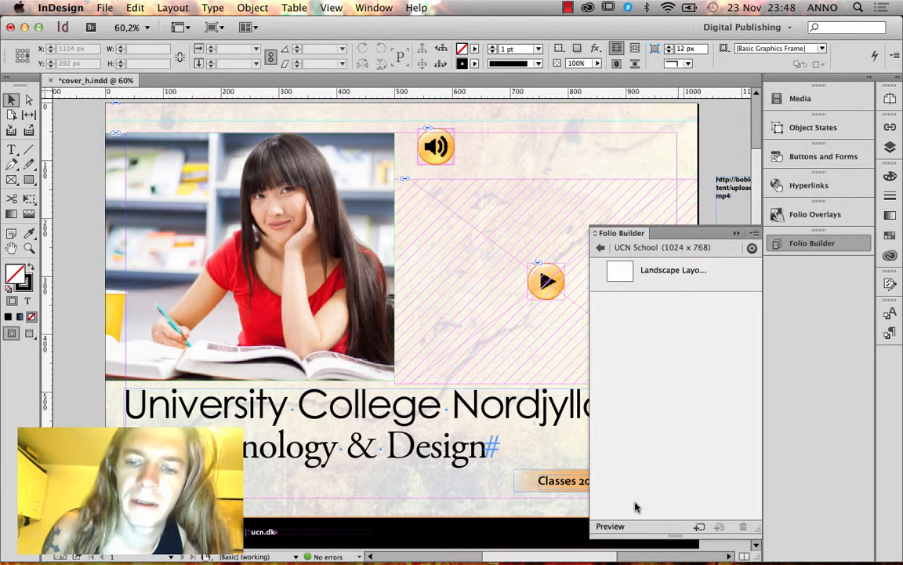
left_click(619, 526)
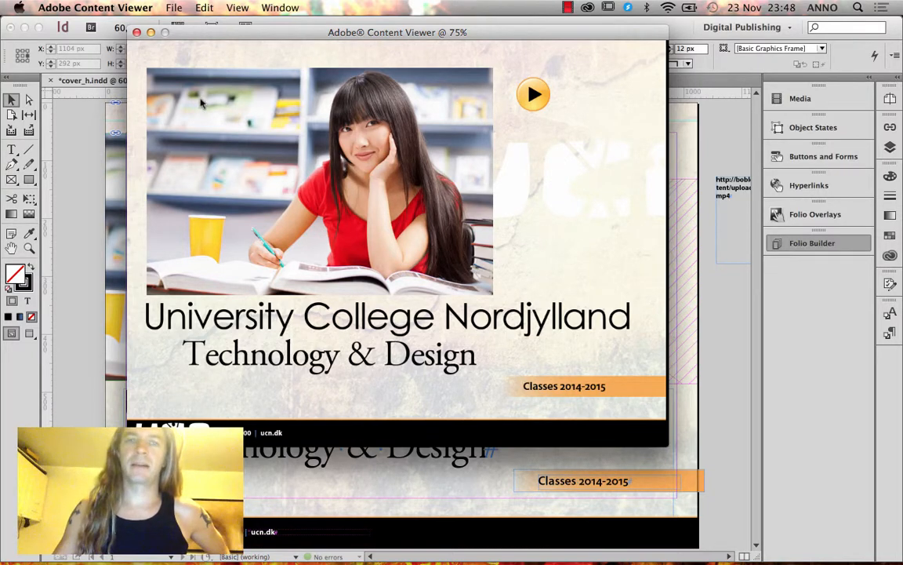
left_click(138, 32)
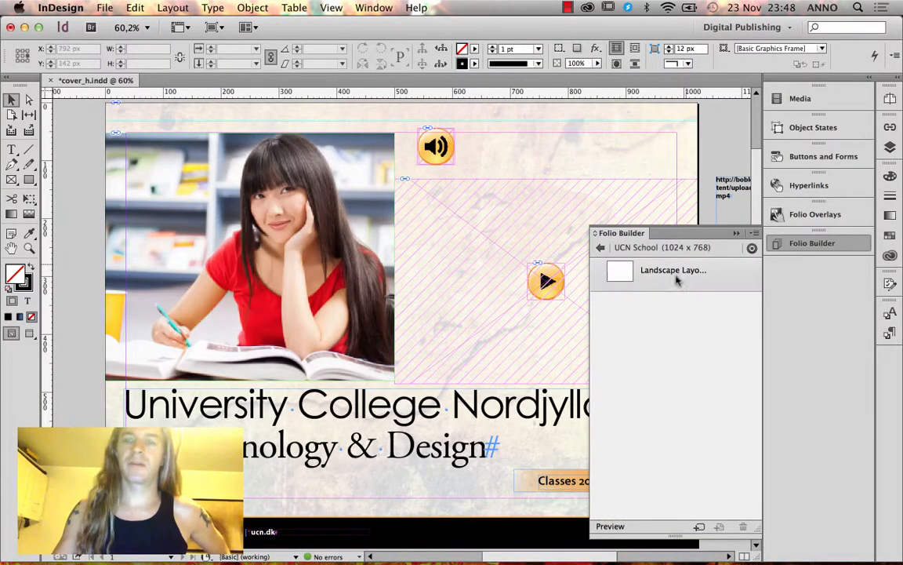
left_click(601, 248)
left_click(754, 234)
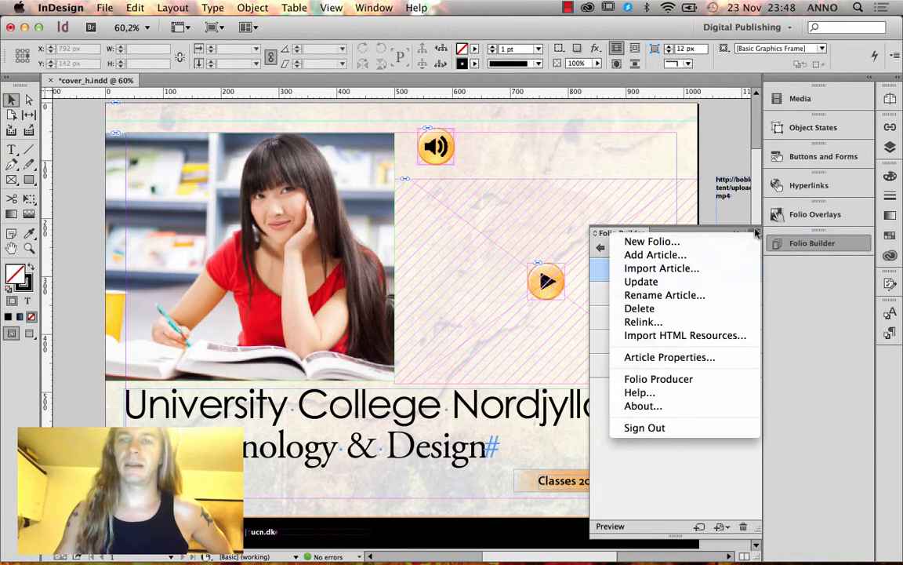
left_click(725, 144)
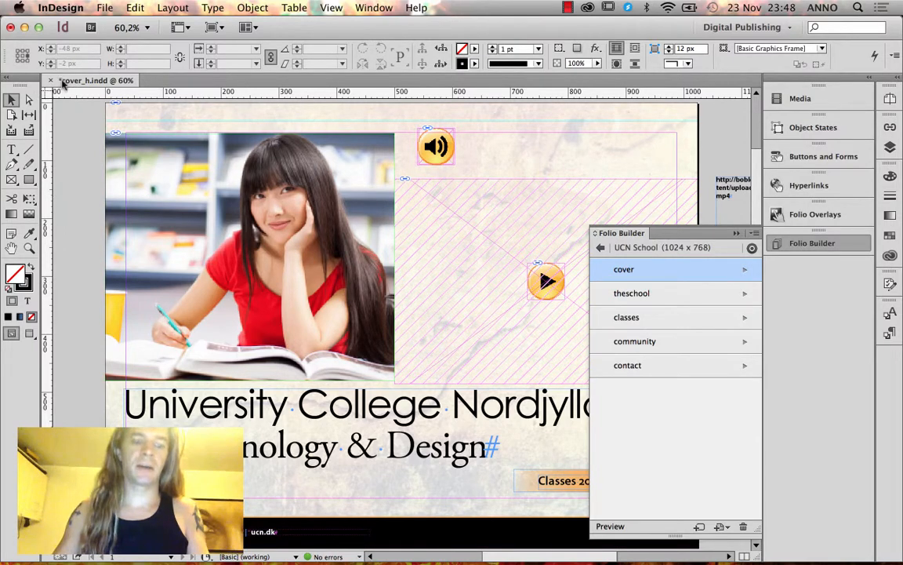
Save the cover, update its article in the UCN School folio, and preview it again.
key("super+s")
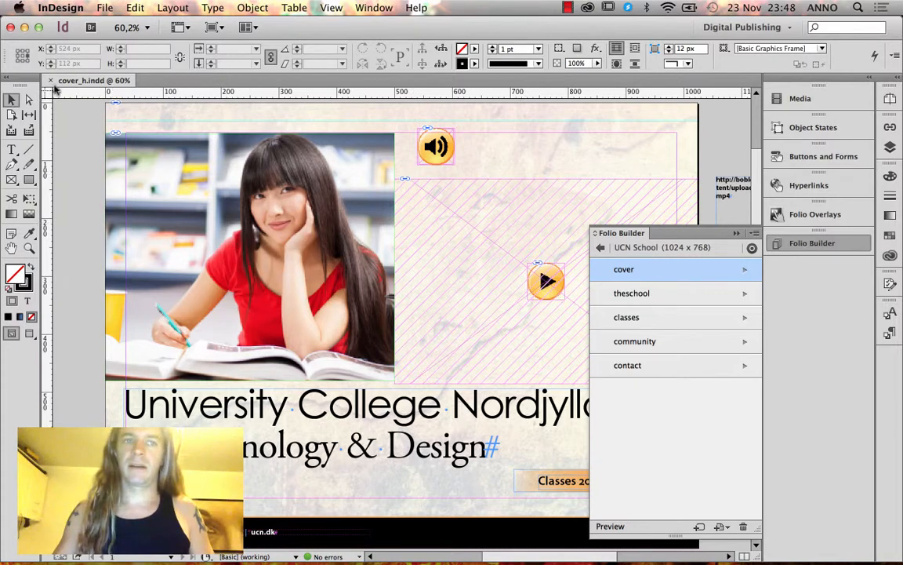
left_click(752, 235)
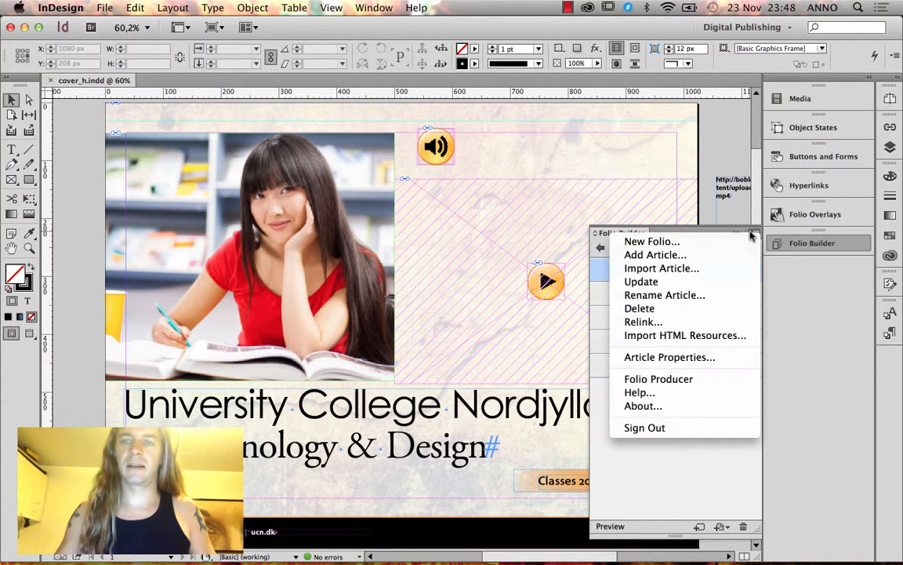
left_click(709, 281)
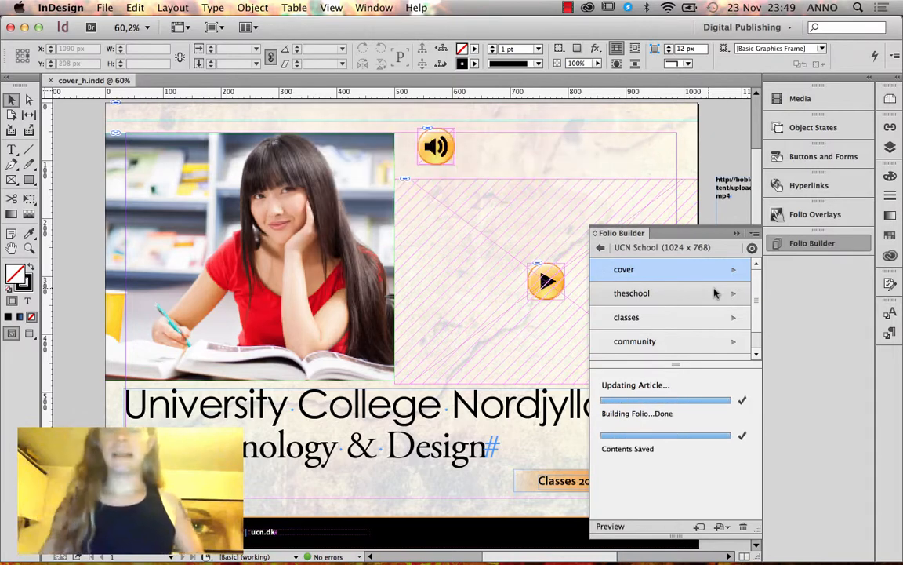
left_click(624, 528)
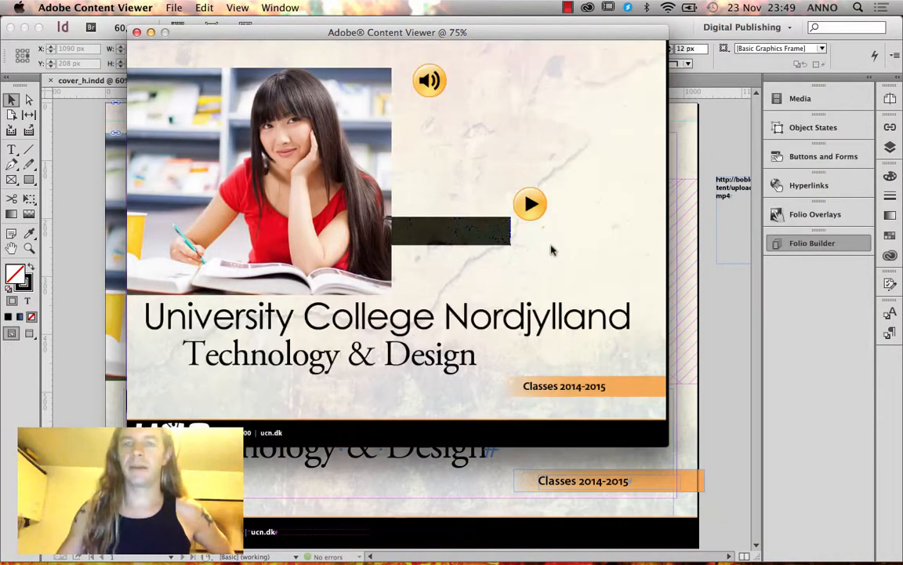
Play the Reklame_lillatrøje video on the cover preview, then close Content Viewer.
left_click(530, 204)
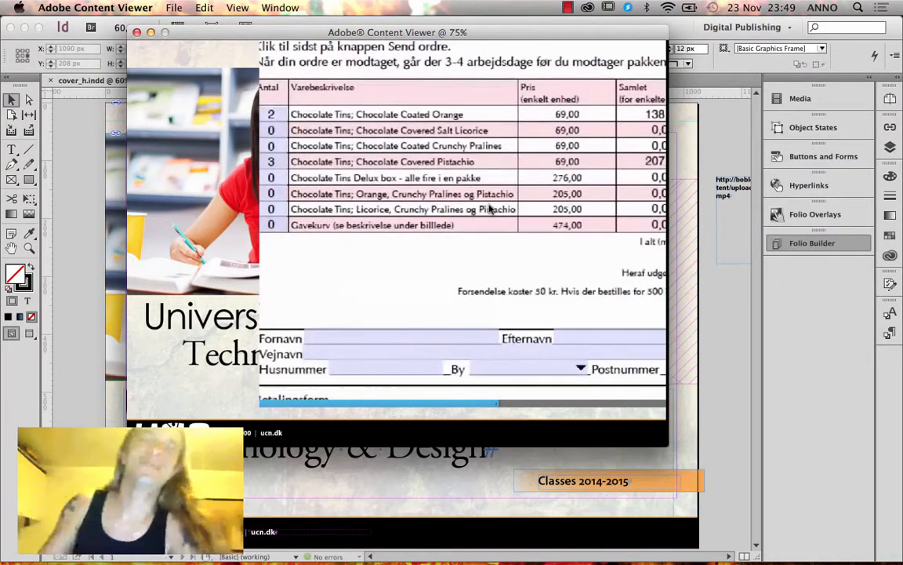
mouse_move(382, 291)
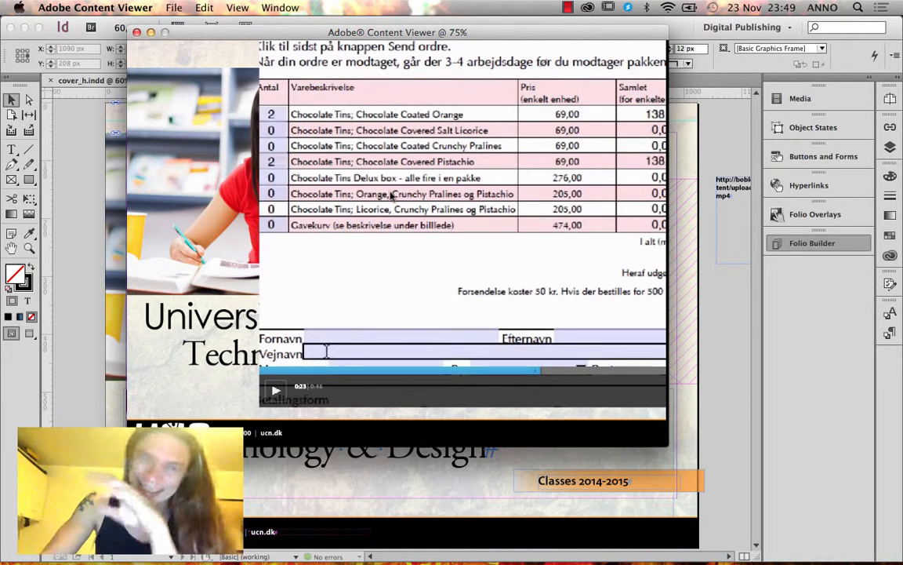
left_click(137, 32)
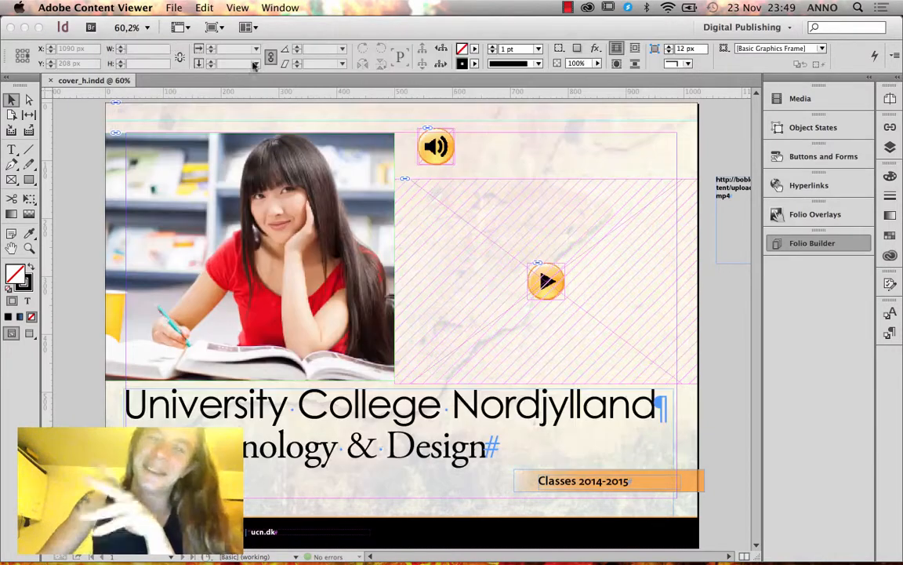
Delete the old hatched video frame from the cover.
left_click(612, 204)
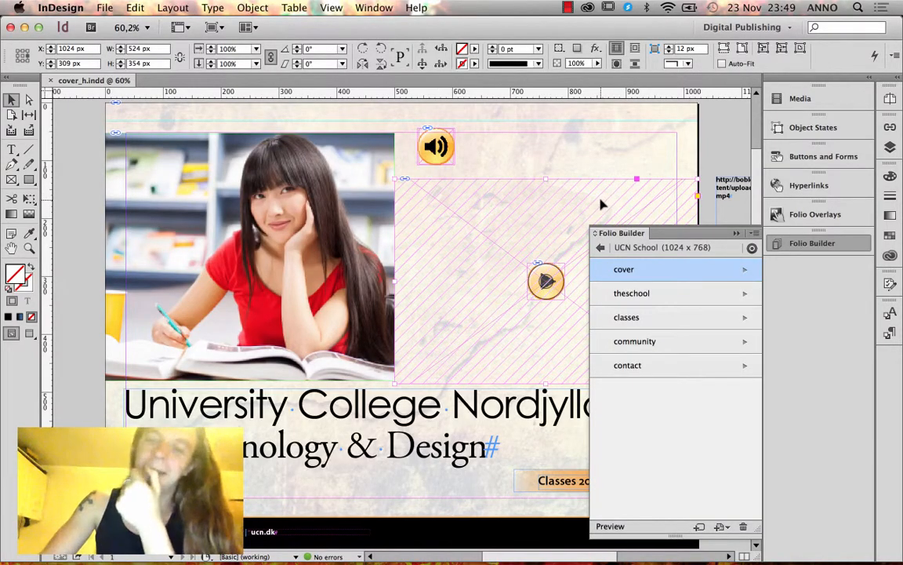
mouse_move(469, 560)
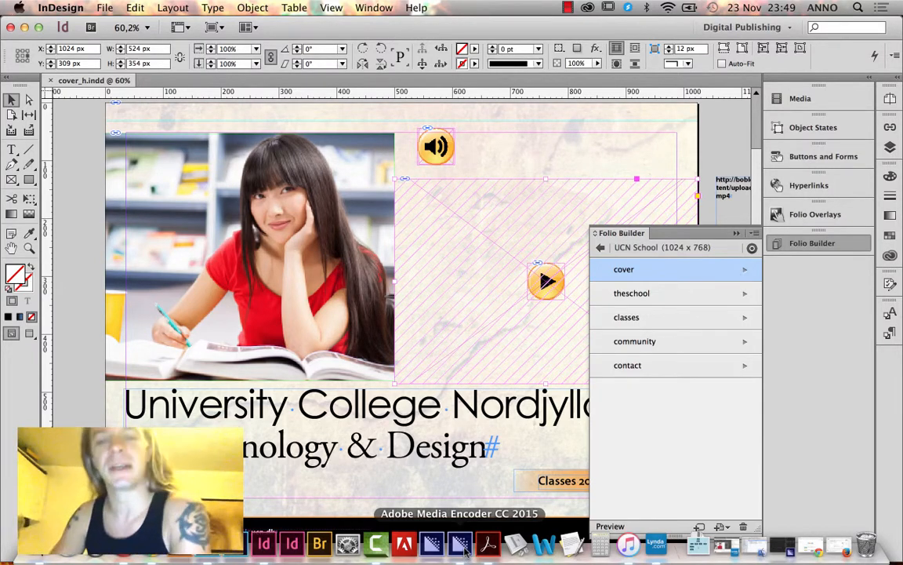
key("Delete")
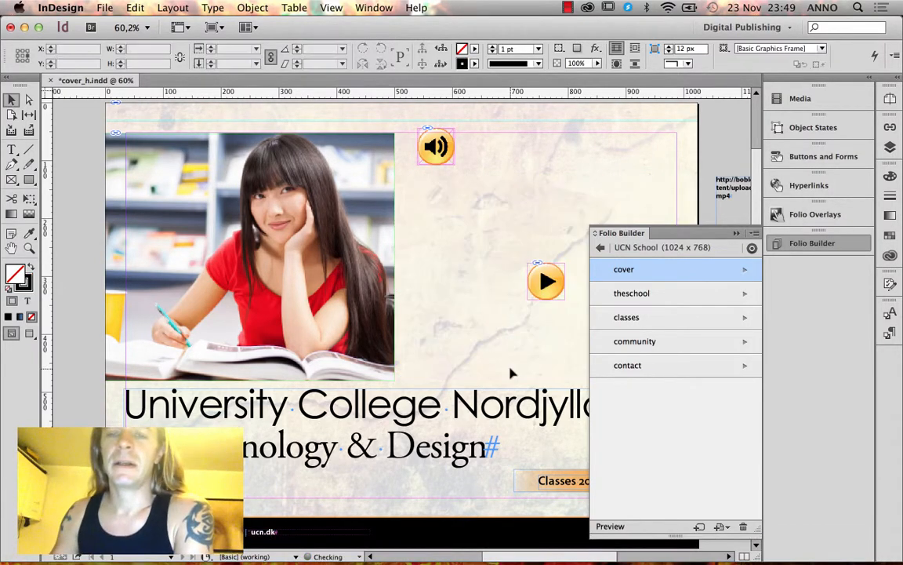
Place roux.mp4 from Digital Publishing > Blok1_dps > chapt 6 > streaming video > links beside the page.
key("super+d")
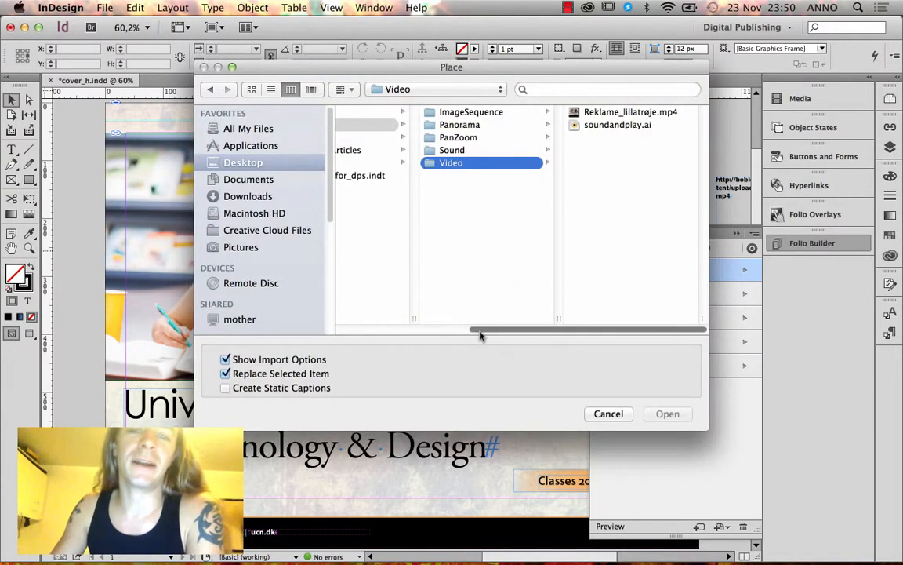
scroll(479, 333, "left", 5)
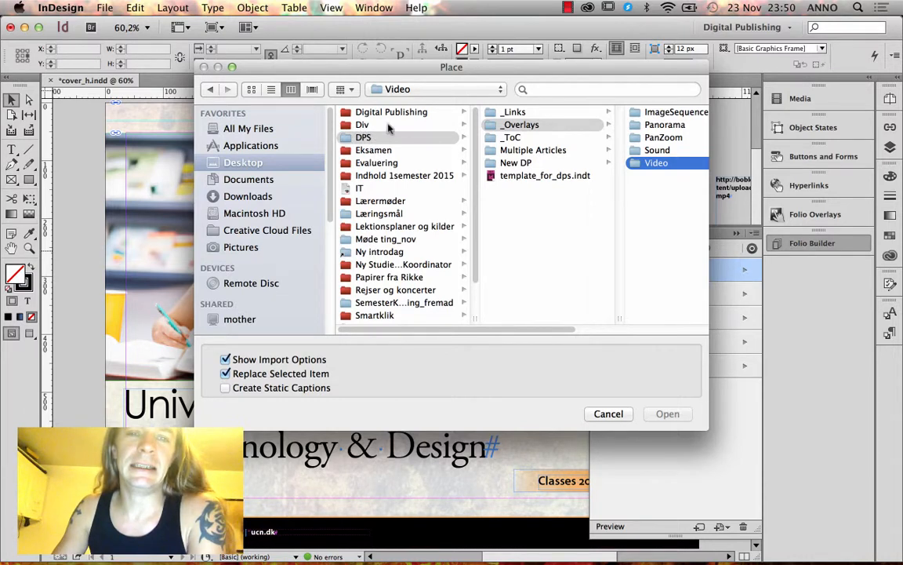
left_click(391, 113)
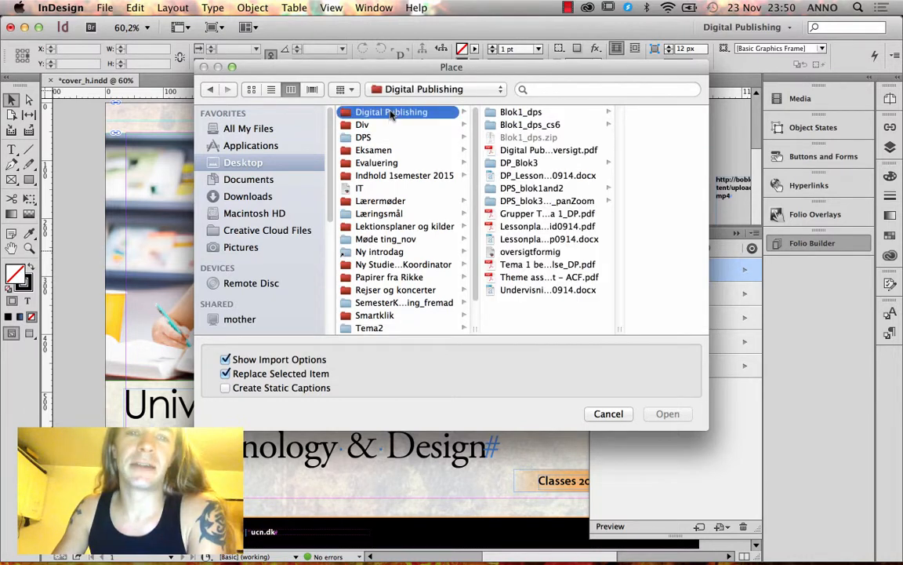
left_click(520, 113)
left_click(599, 138)
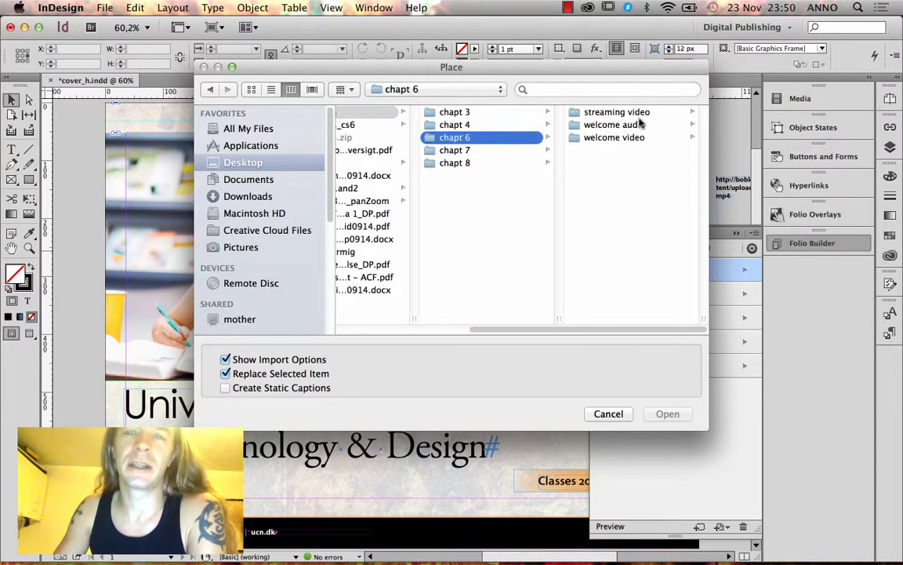
left_click(634, 112)
left_click(604, 113)
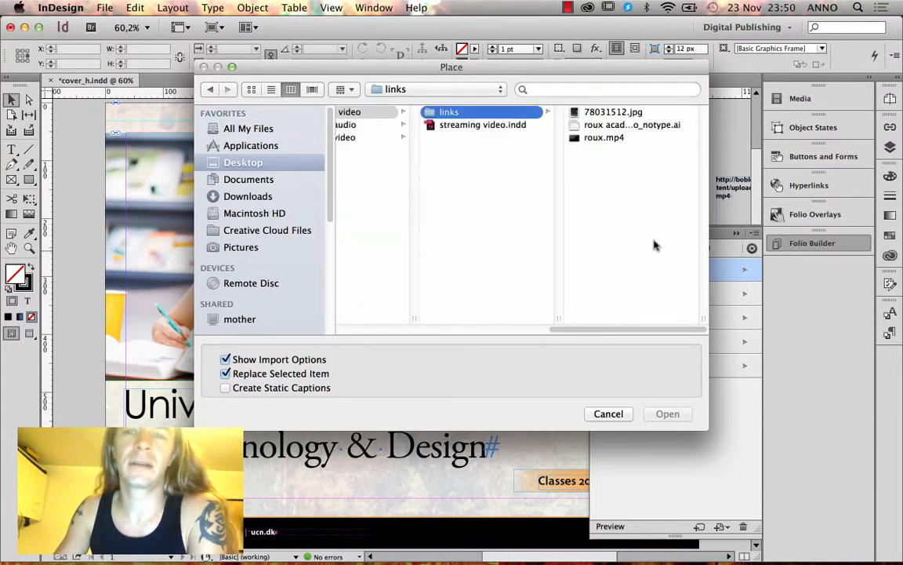
left_click(605, 138)
left_click(667, 414)
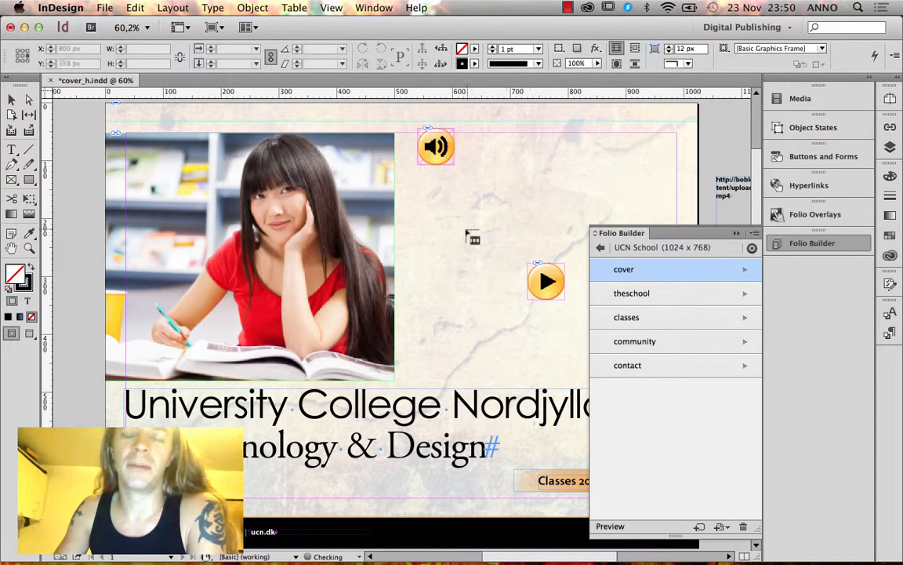
left_click(710, 139)
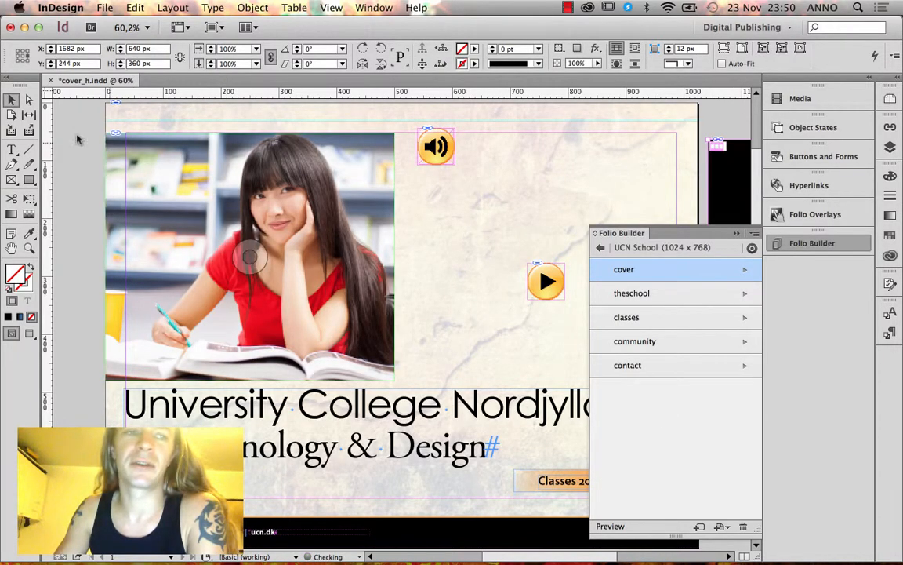
Move the roux.mp4 video onto the cover's right half, narrowing the photo frame and shifting its image left.
left_click(13, 101)
mouse_move(688, 169)
left_mouse_down()
mouse_move(484, 181)
mouse_move(442, 208)
mouse_move(408, 209)
mouse_move(488, 208)
mouse_move(477, 211)
left_mouse_up()
left_click_drag(394, 259, 244, 253)
left_click(192, 212)
left_click_drag(310, 277, 298, 277)
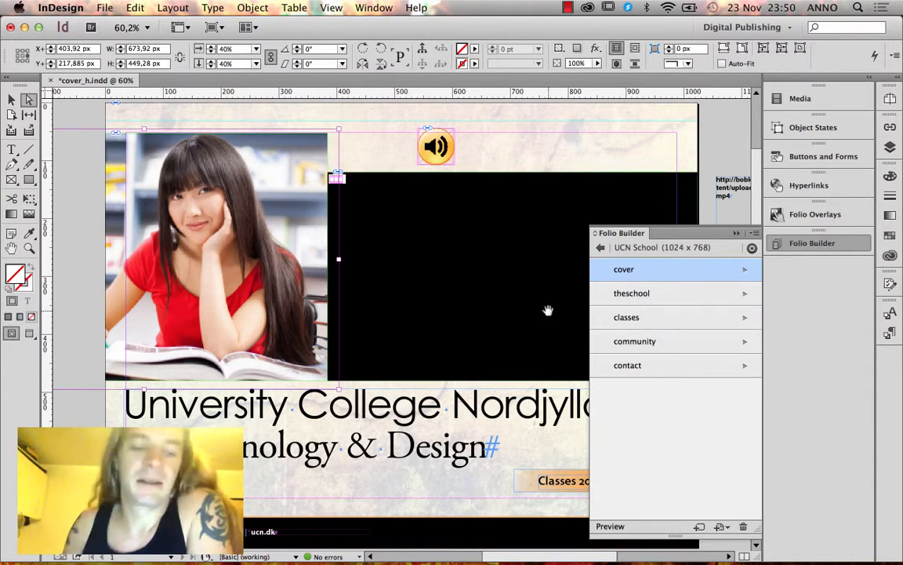
Save the cover and update its article in the folio.
key("super+s")
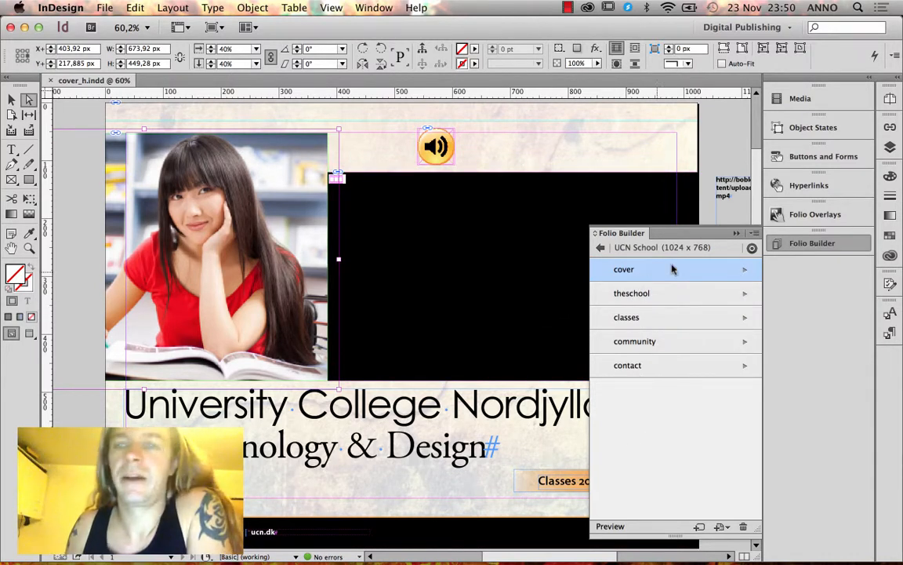
left_click(752, 233)
left_click(624, 281)
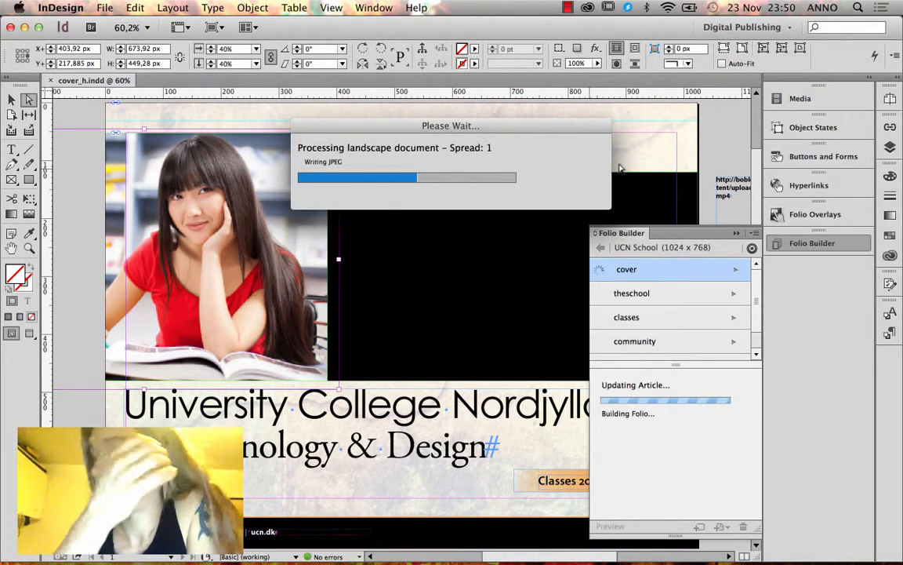
Move the soundandplay.ai play-button graphic from the Nav layer into the Object States layer.
left_click(890, 146)
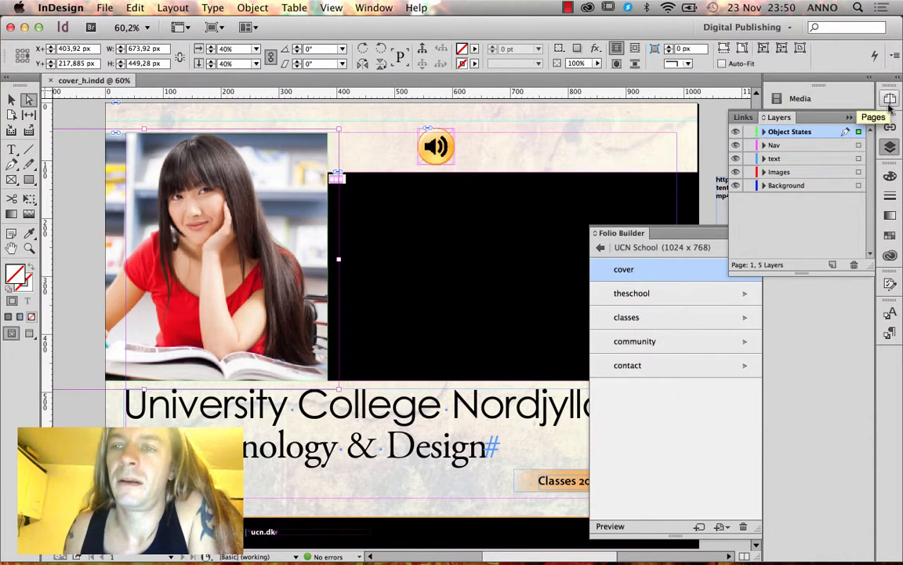
left_click(764, 131)
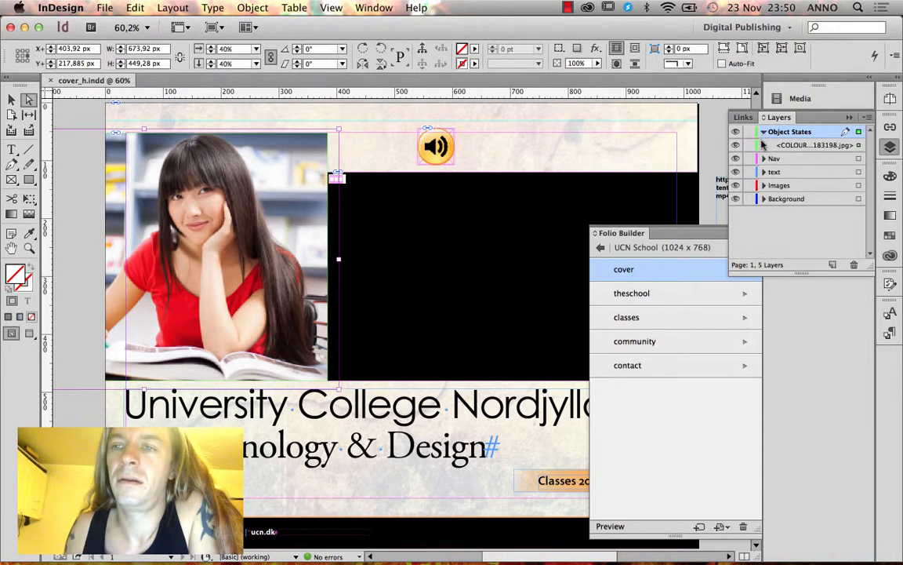
left_click(764, 158)
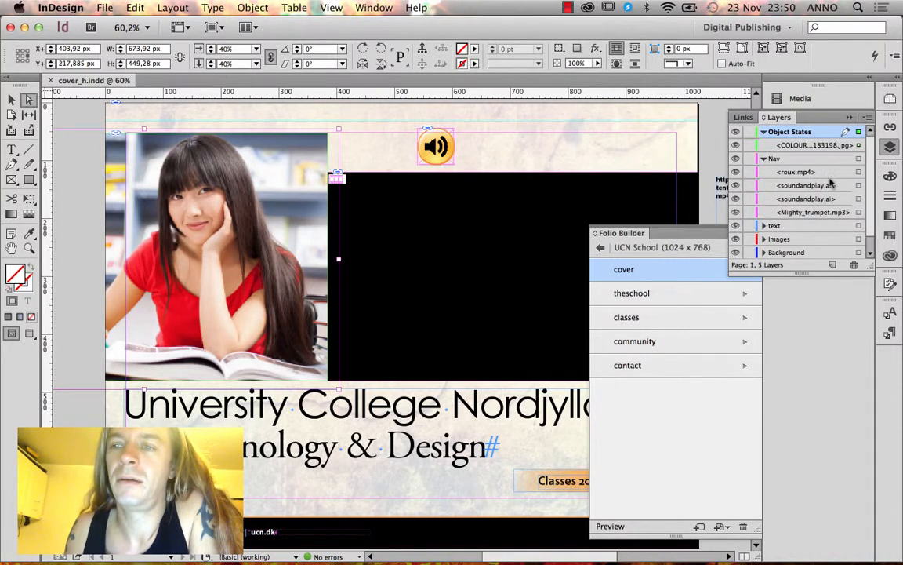
left_click(859, 185)
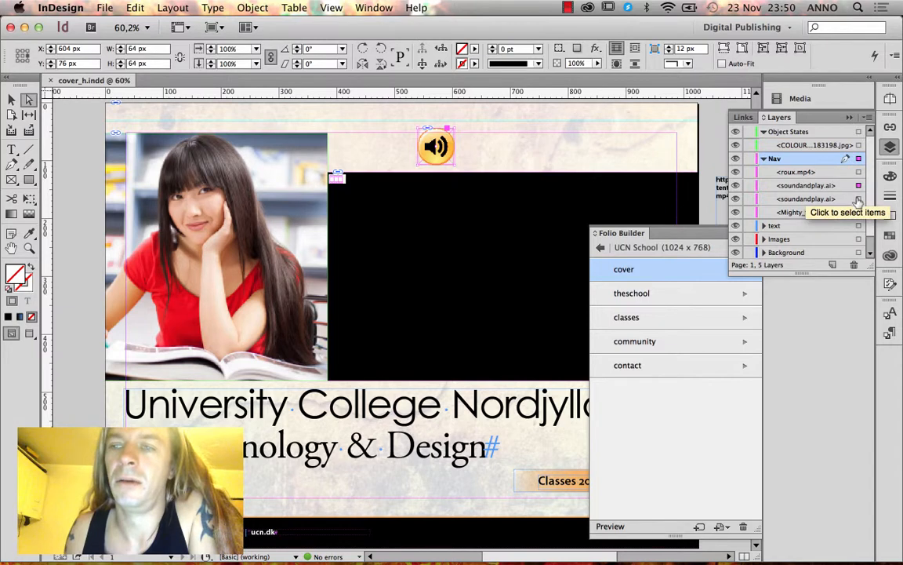
left_click(858, 199)
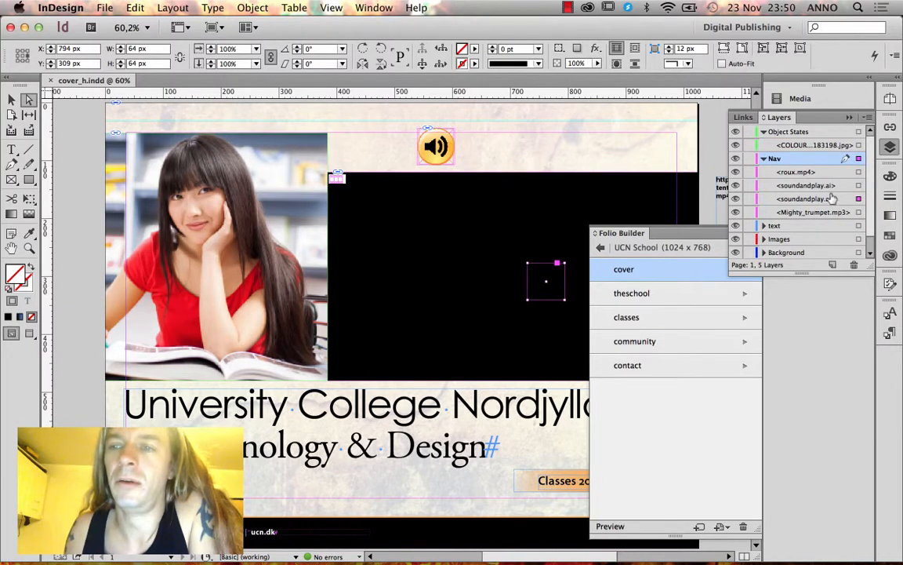
left_click_drag(833, 198, 815, 142)
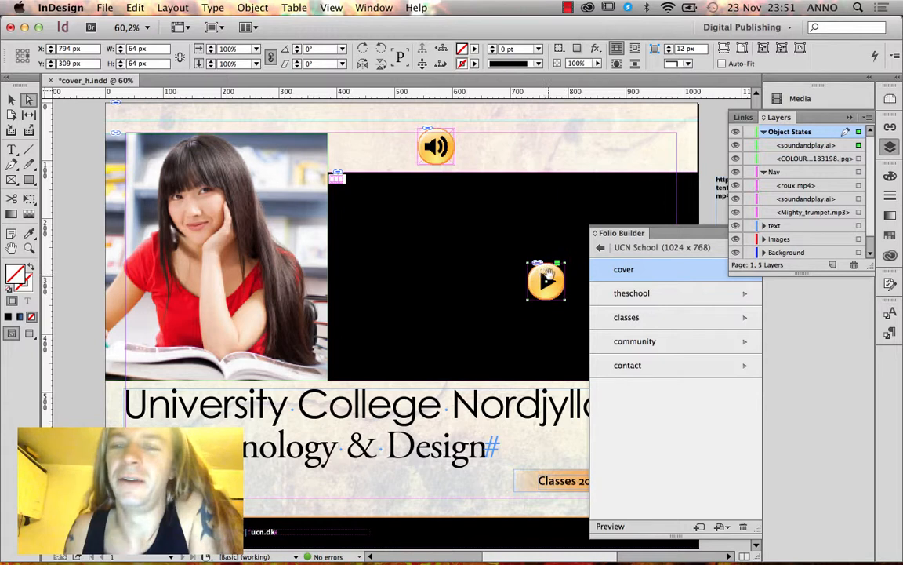
Position the orange play button over the middle of the roux.mp4 video.
left_click(11, 99)
left_click(477, 149)
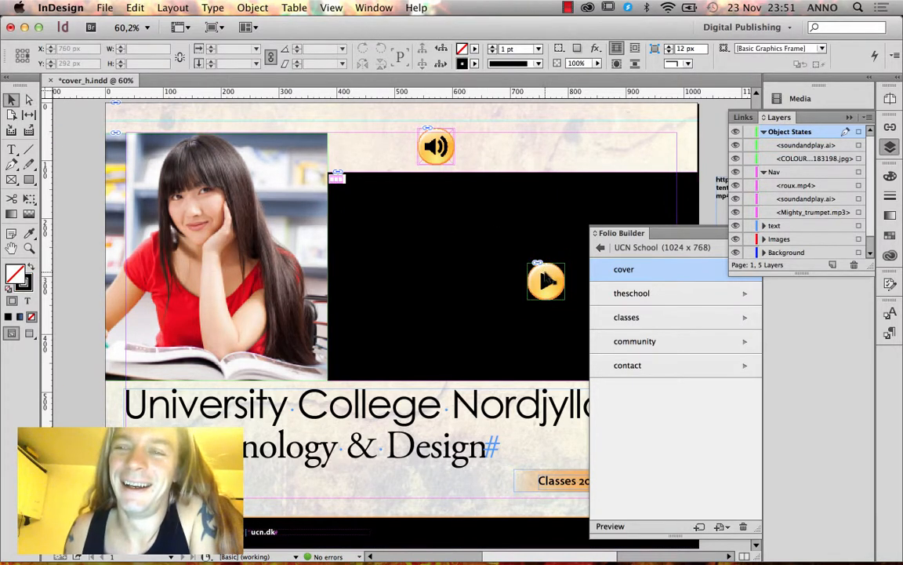
left_click_drag(534, 263, 508, 271)
left_click(512, 224)
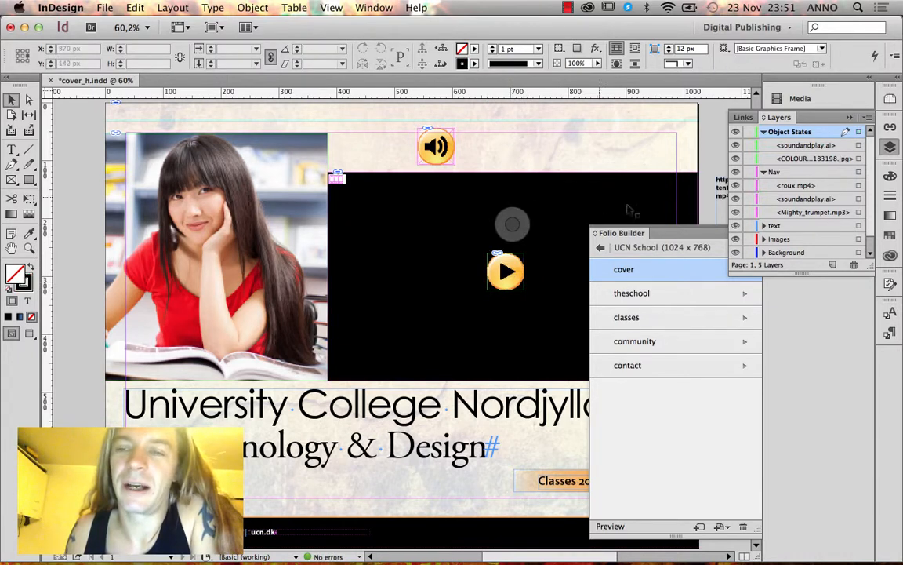
left_click(439, 217)
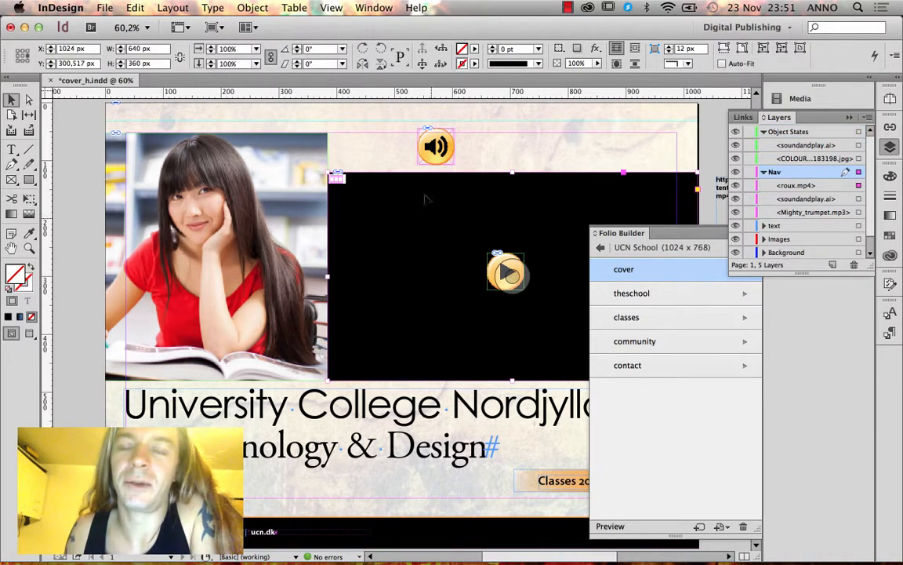
left_click(891, 99)
left_click(850, 91)
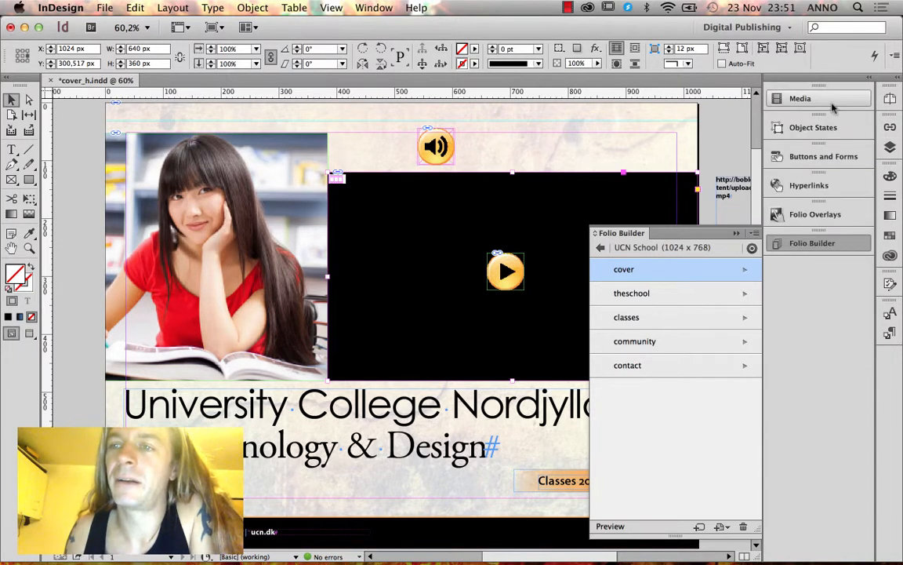
In the Media panel, scrub the video to the testimonial quote and set that frame as poster.
left_click(830, 101)
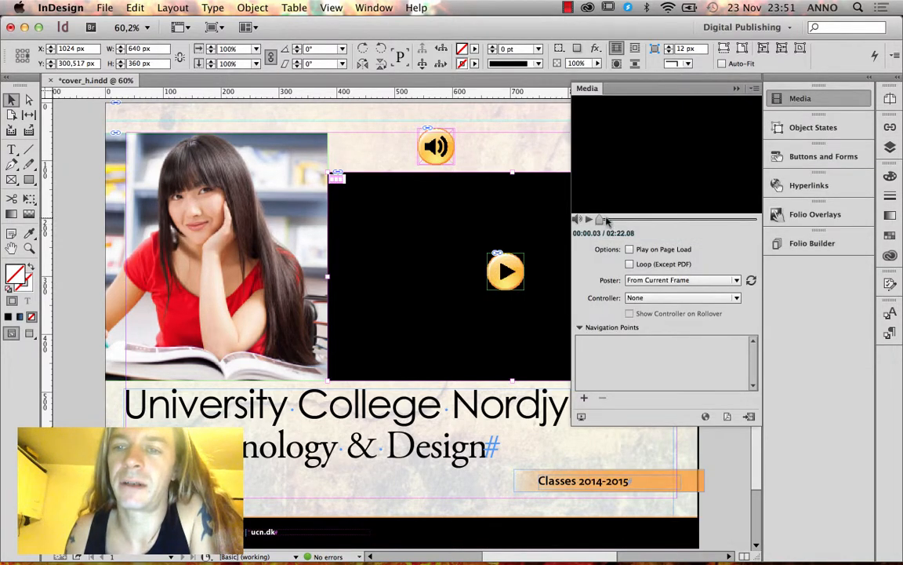
left_click_drag(608, 221, 663, 223)
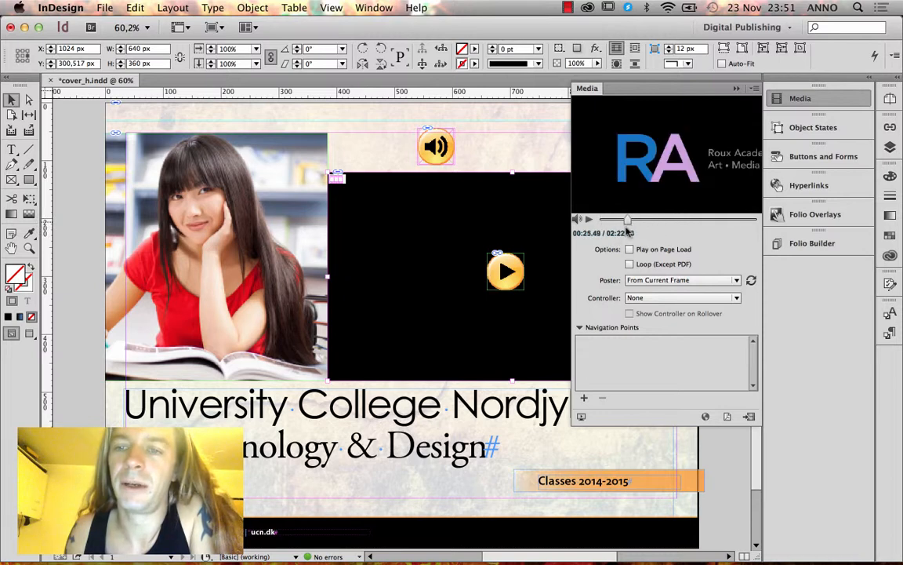
left_click(673, 220)
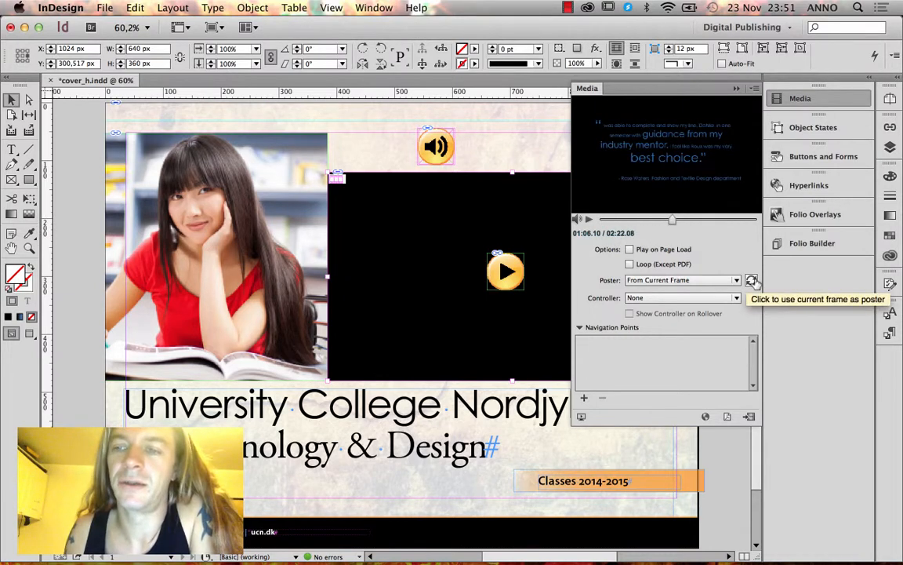
left_click(751, 281)
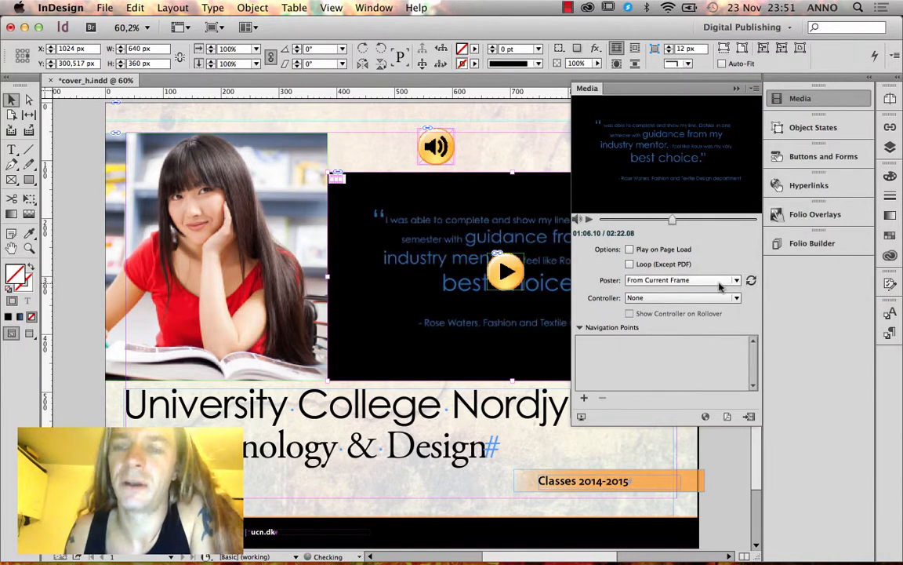
left_click(721, 282)
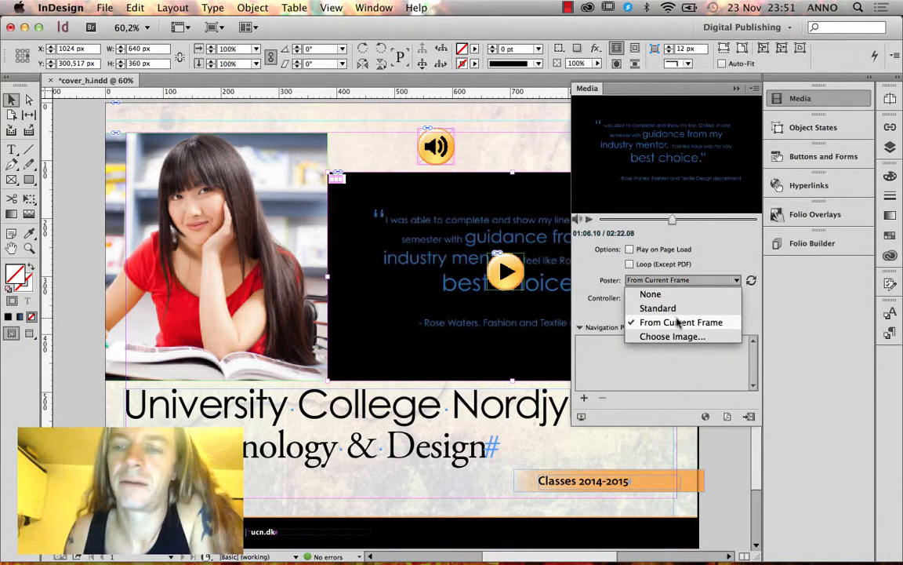
left_click(738, 244)
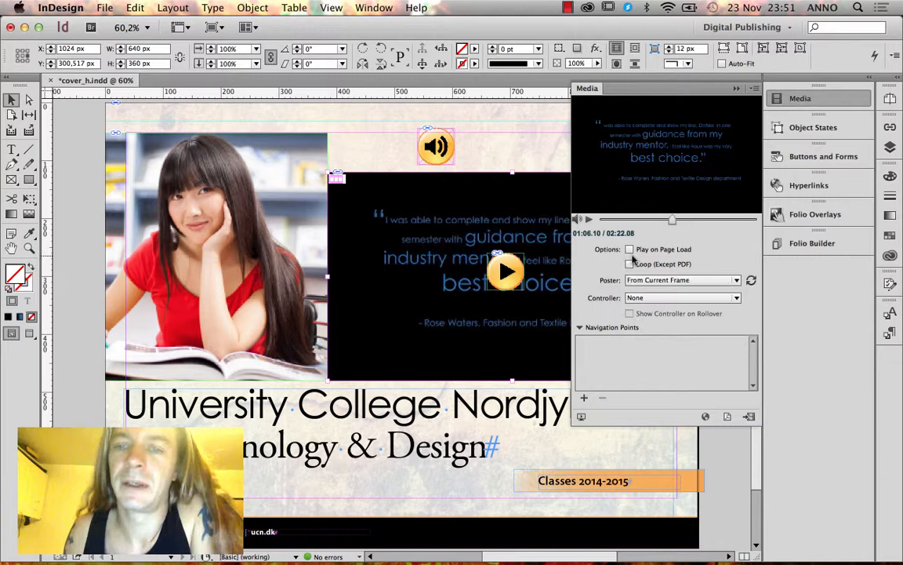
left_click(726, 88)
Update the cover article in the UCN School folio from Folio Builder.
left_click(808, 243)
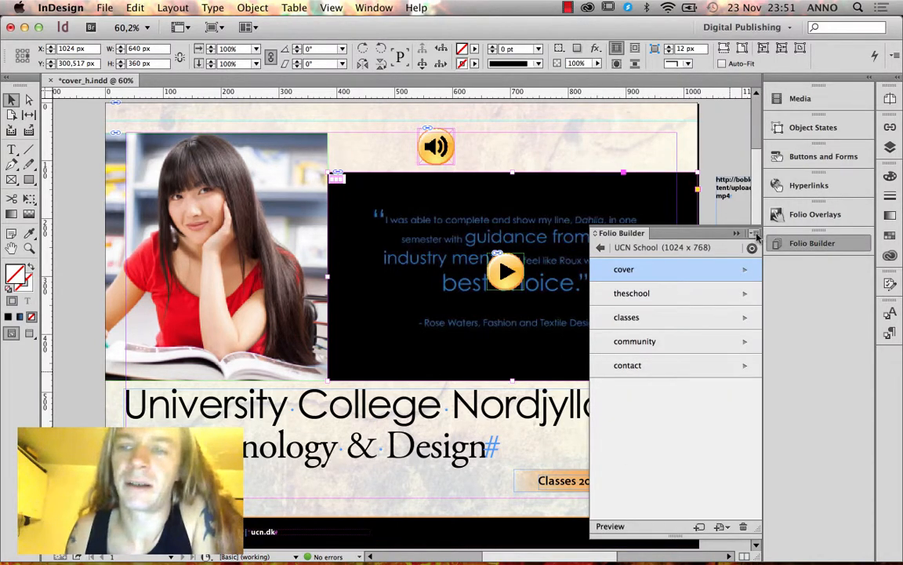
left_click(755, 235)
left_click(679, 286)
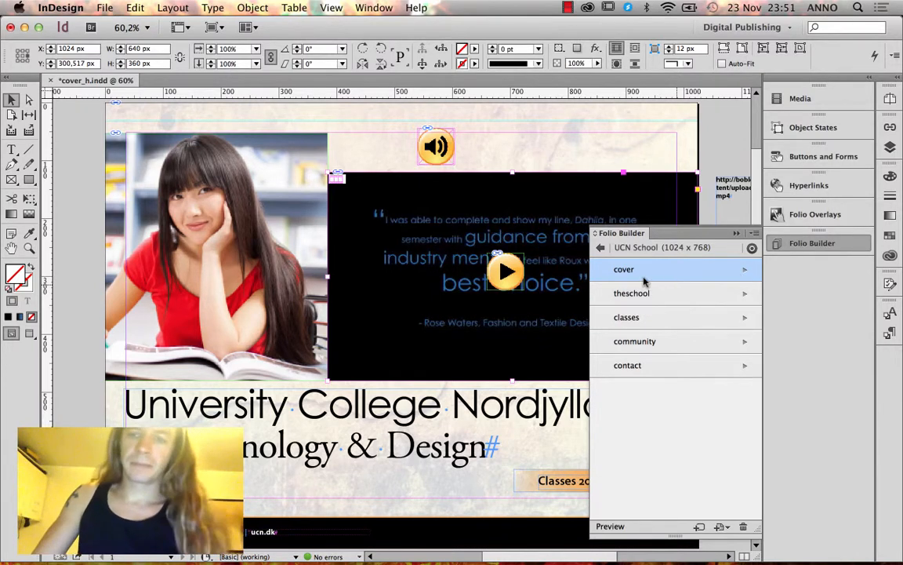
Preview the cover in Content Viewer, play and scrub its video, then go back to the theschool article.
left_click(616, 526)
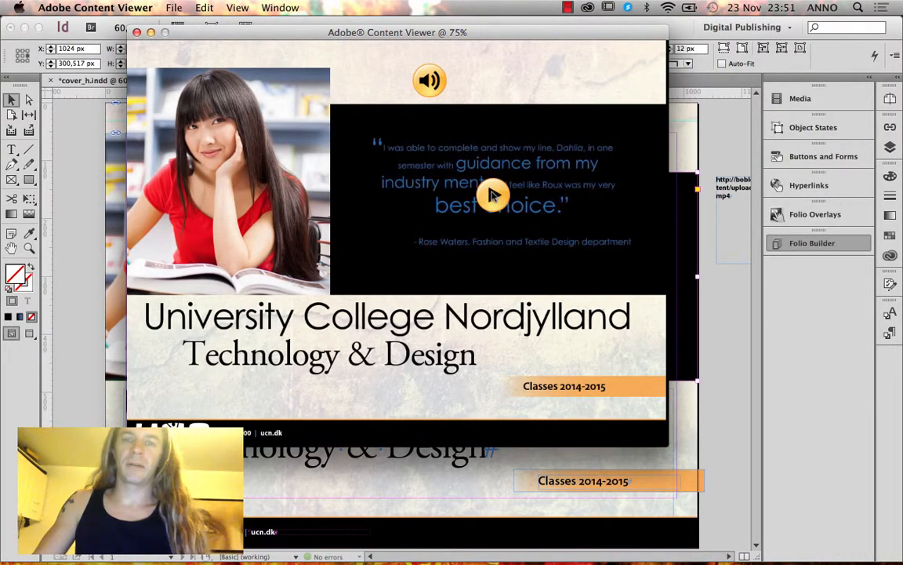
left_click(492, 195)
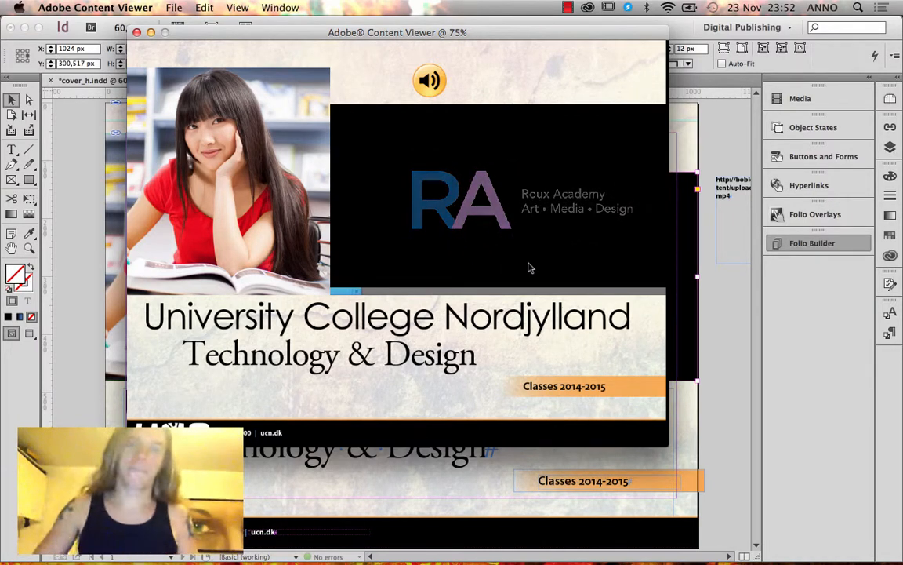
mouse_move(403, 287)
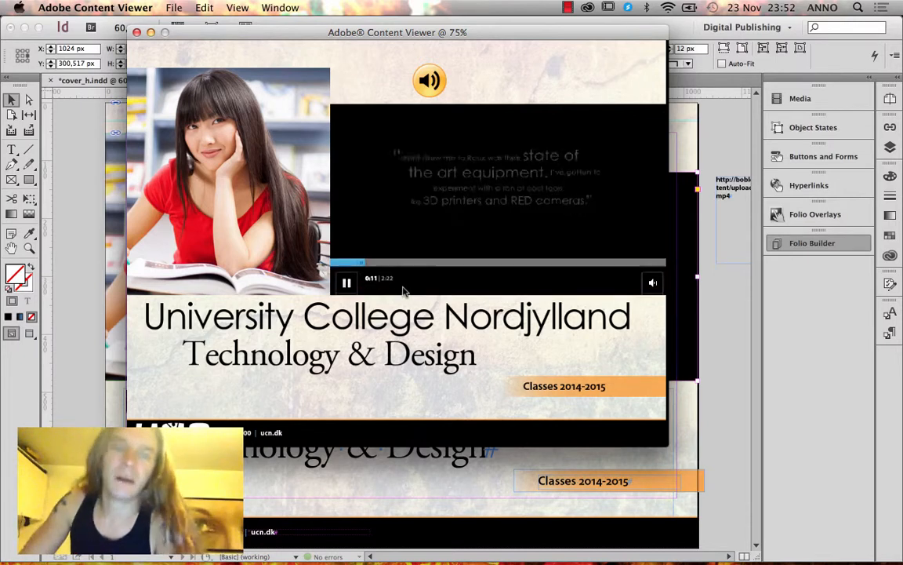
left_click_drag(363, 261, 519, 262)
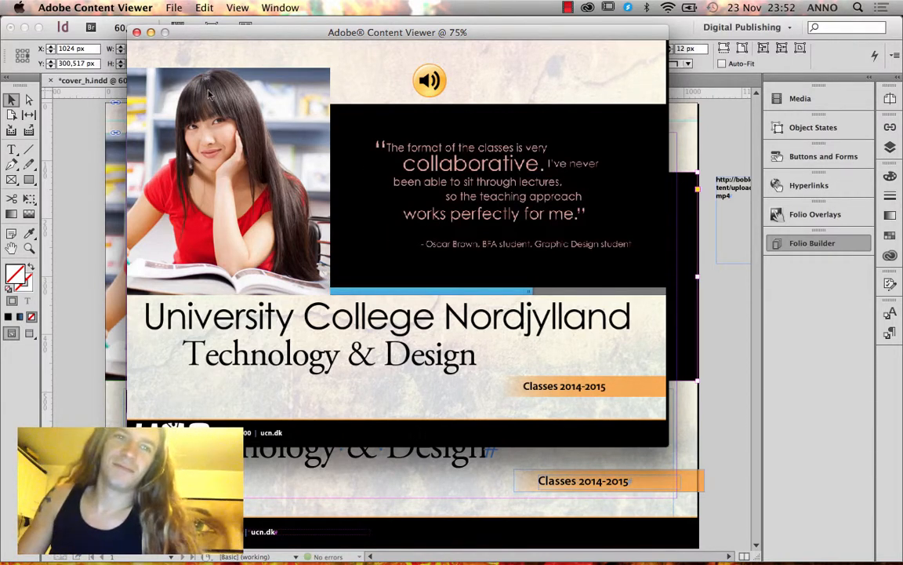
left_click(136, 32)
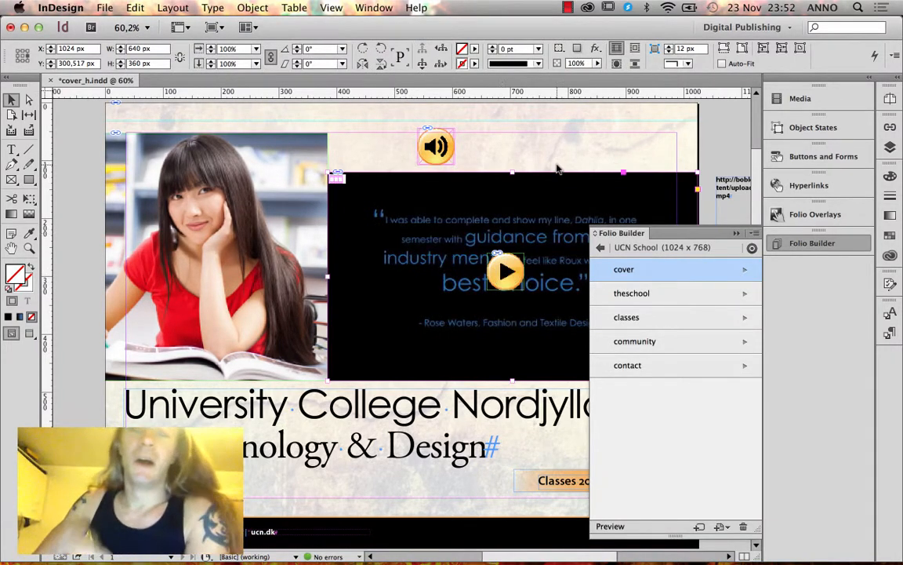
left_click(661, 294)
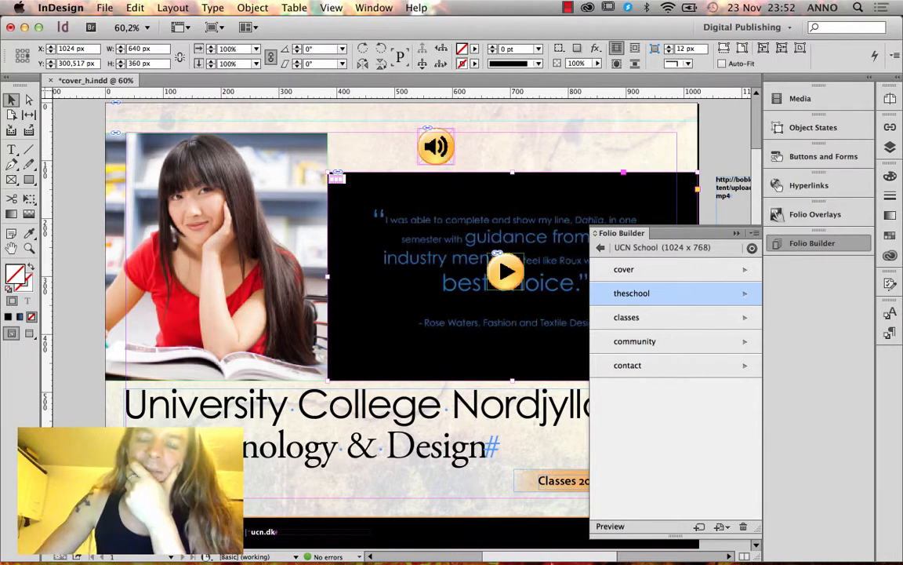
Open a new TextEdit note and set all its text to 36 pt.
left_click(585, 541)
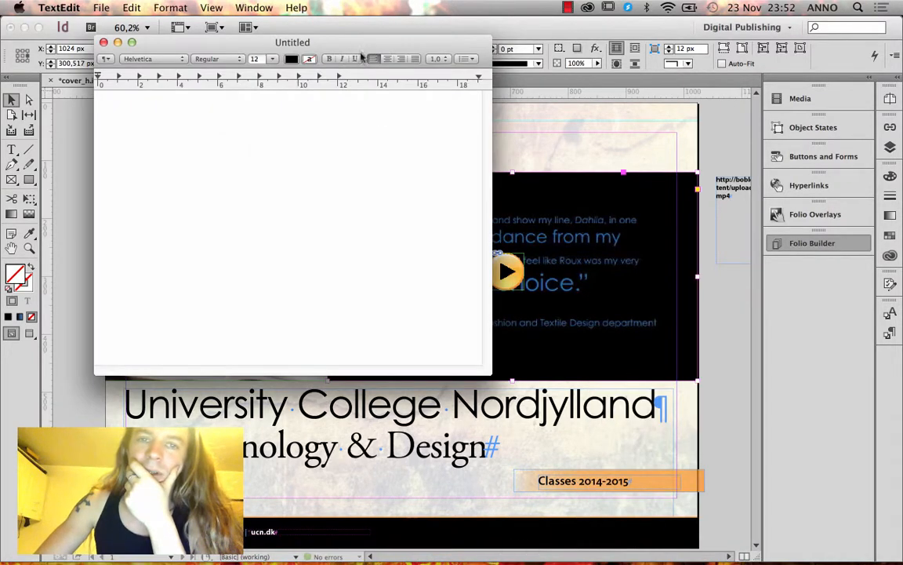
left_click_drag(353, 42, 320, 173)
type("Ad")
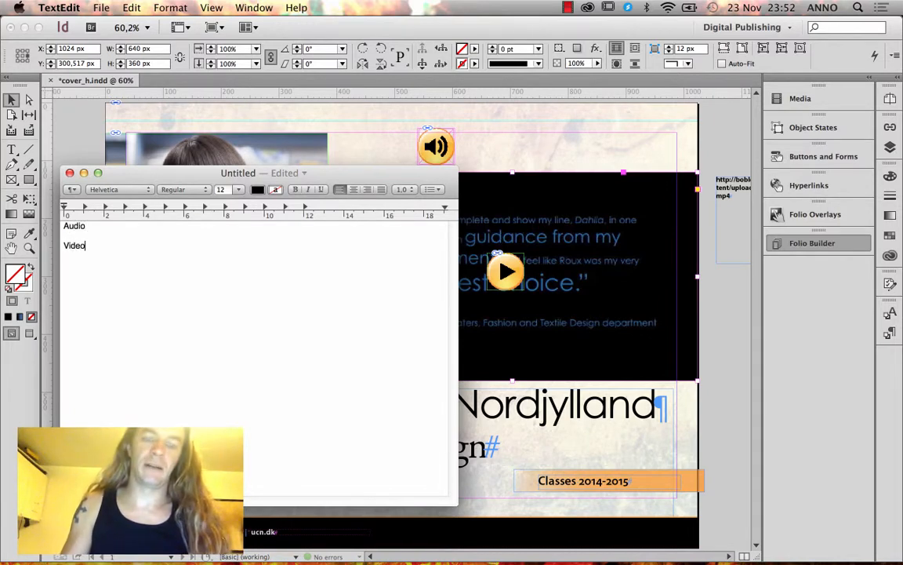
key("super+a")
left_click(223, 189)
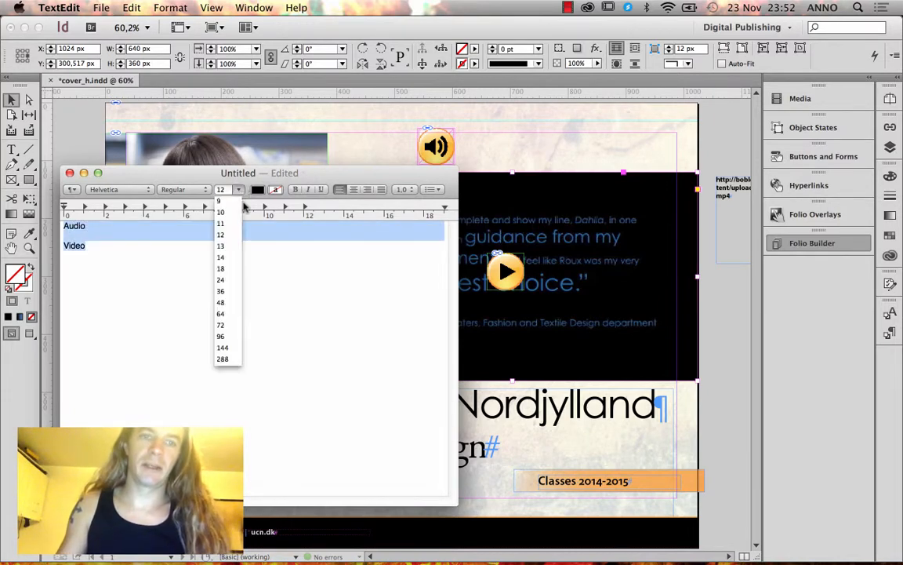
left_click(229, 293)
left_click(178, 246)
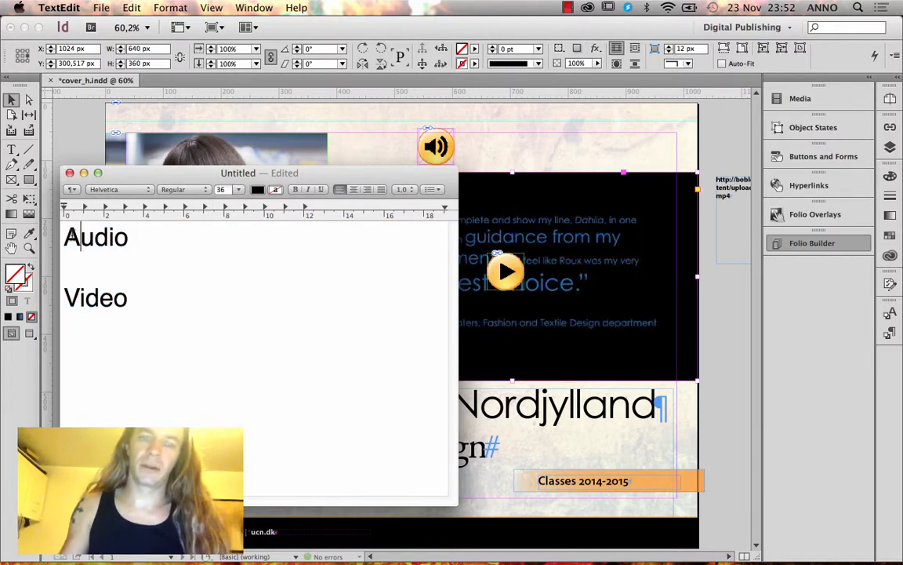
Add the heading line 'Encode audio and video in Adobe media encoder' above Audio.
left_click(65, 237)
key("Return")
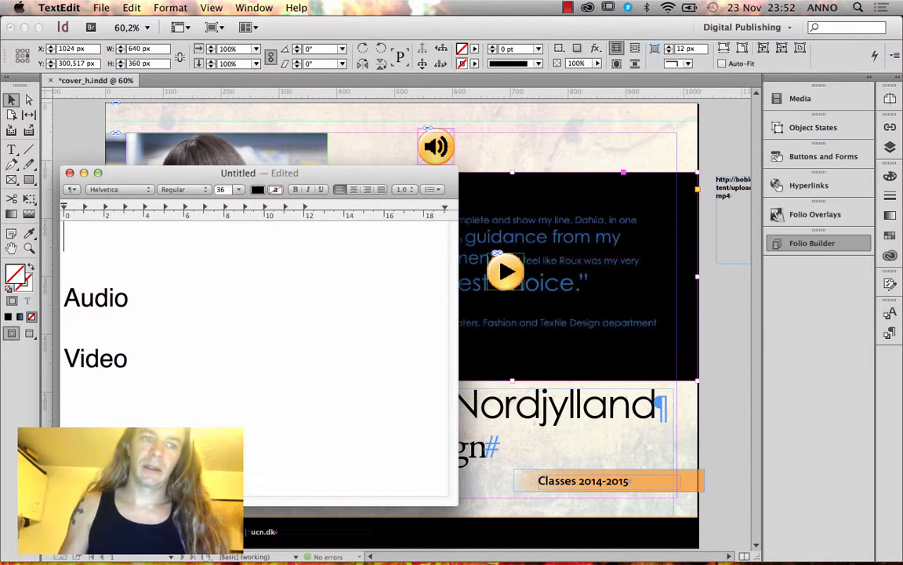
type("Encode ")
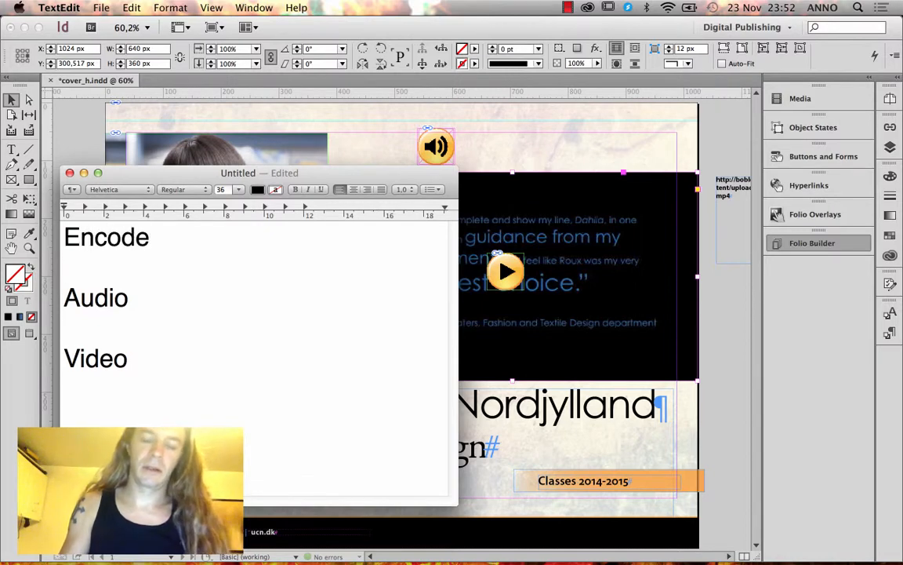
type("audio o")
key("BackSpace")
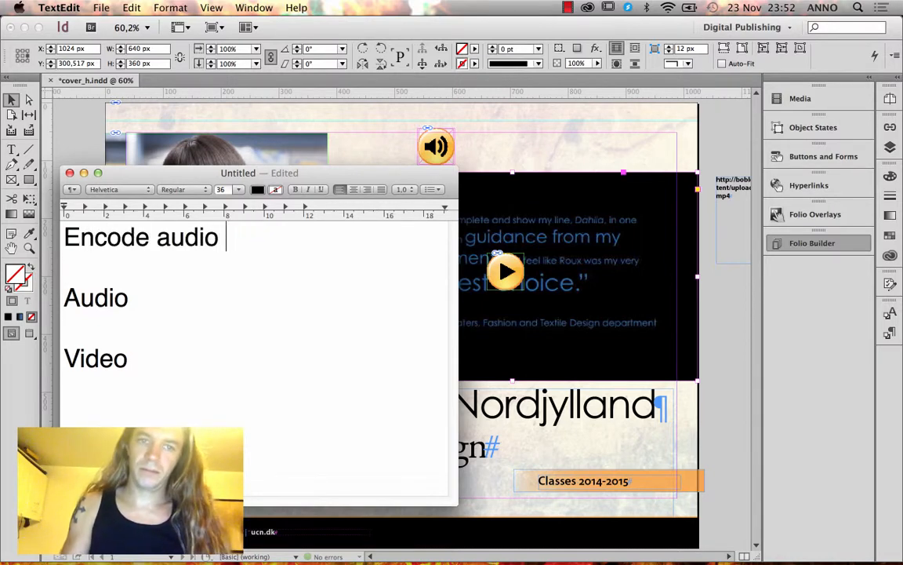
type("and video in ")
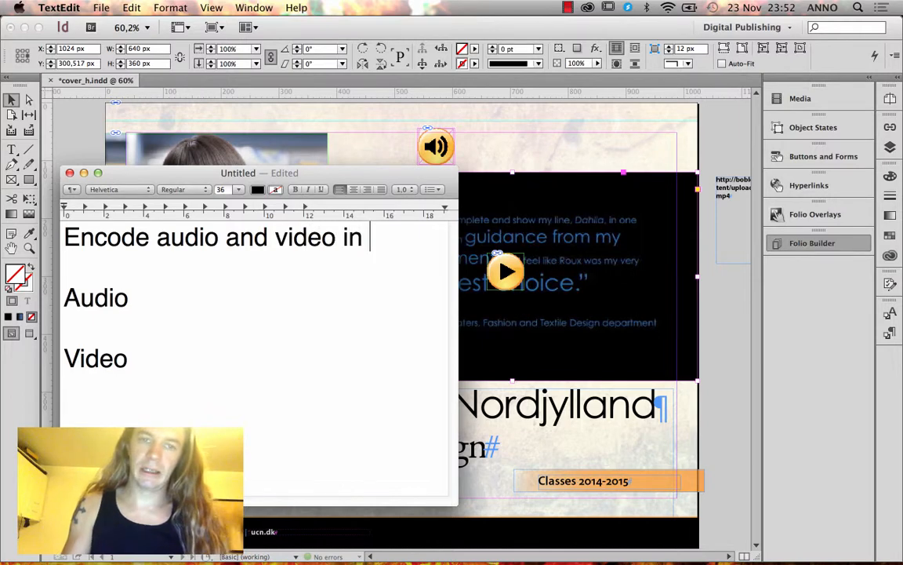
type("Ado")
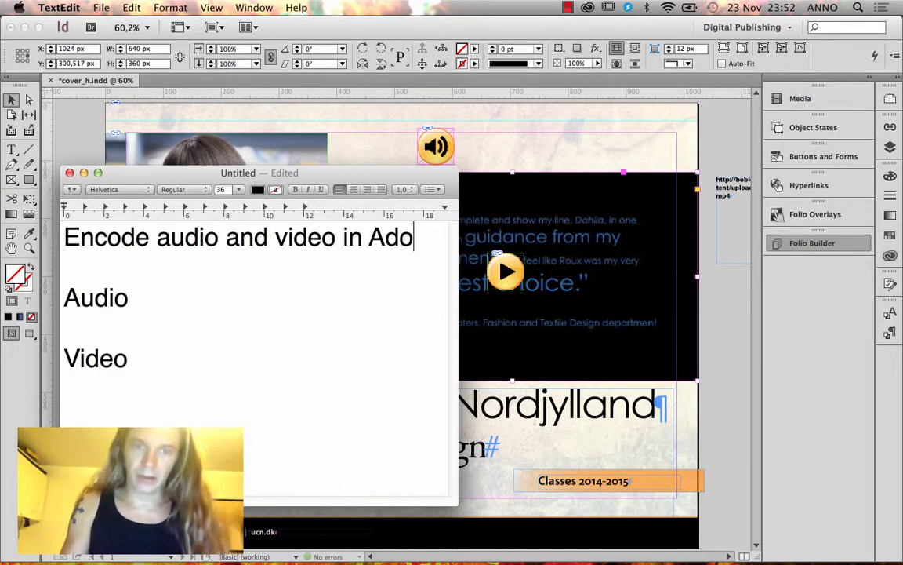
type("be me")
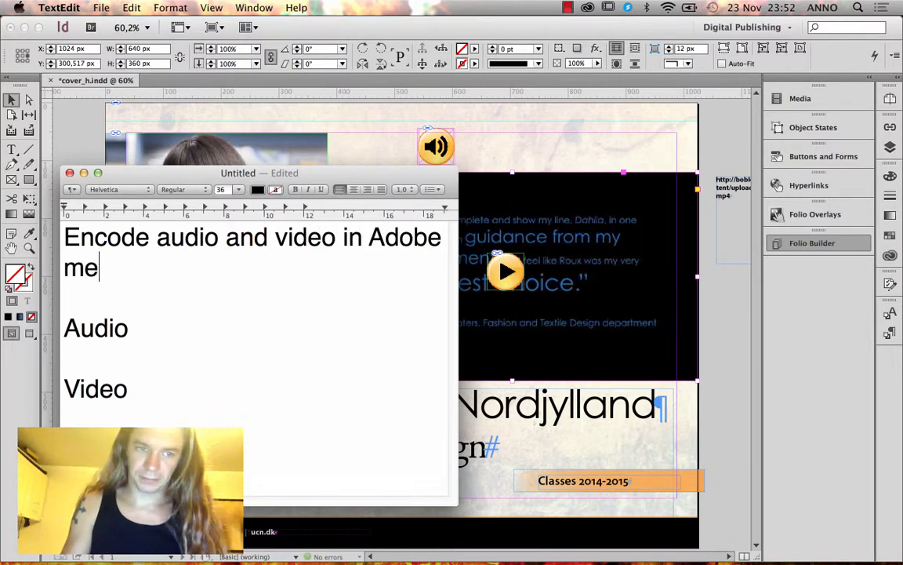
type("dia encoder")
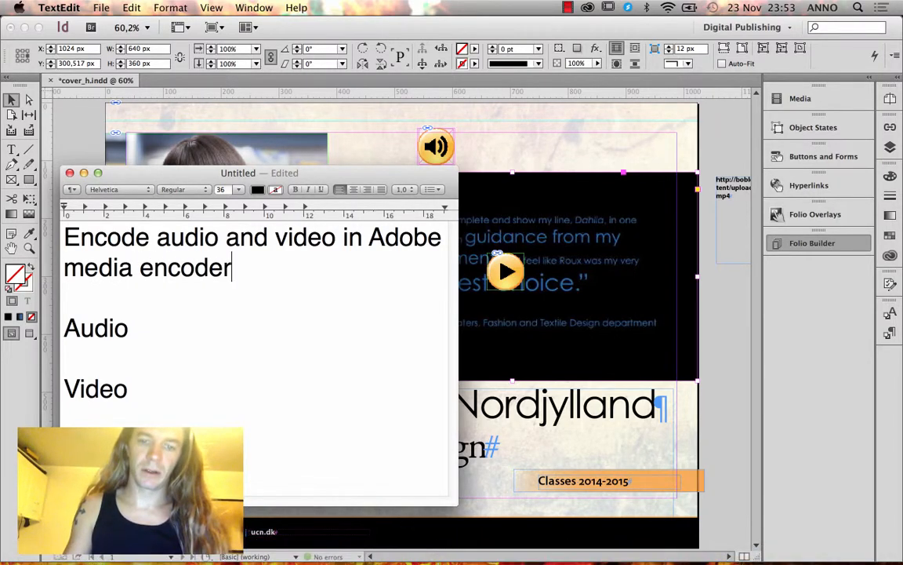
Note '.mp3' after Audio and '– .mp4 (H264-encoding)' after Video, then switch to Media Encoder.
mouse_move(457, 557)
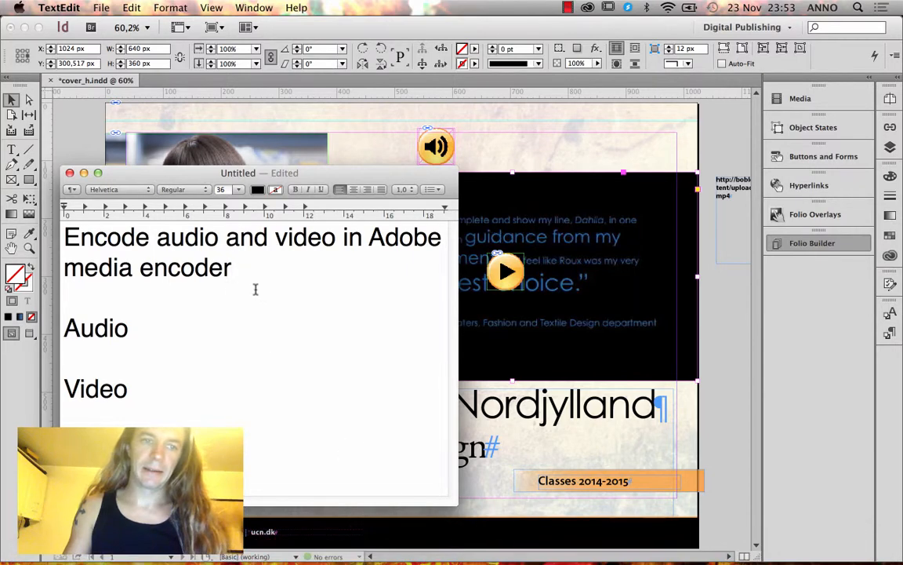
left_click(159, 328)
type("- ")
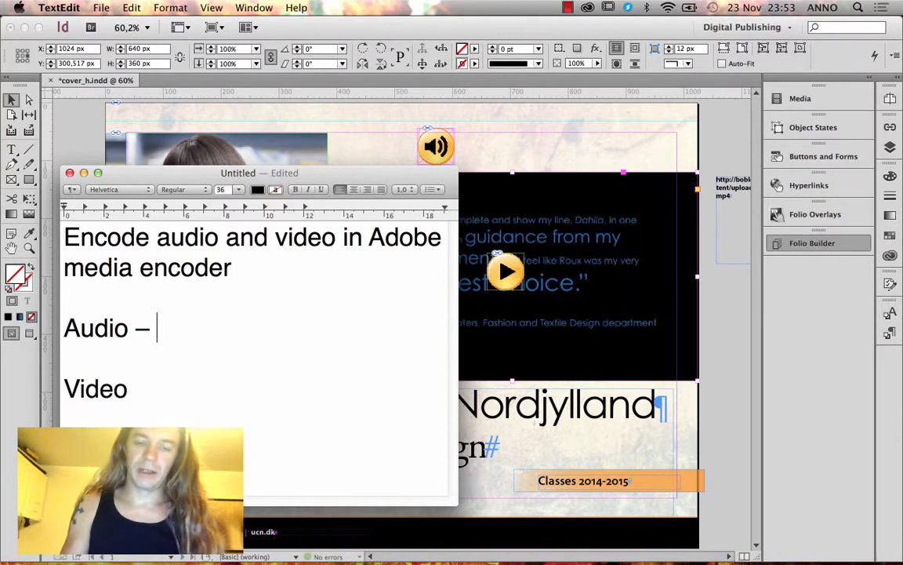
type("mp3")
key("Left")
key("Left")
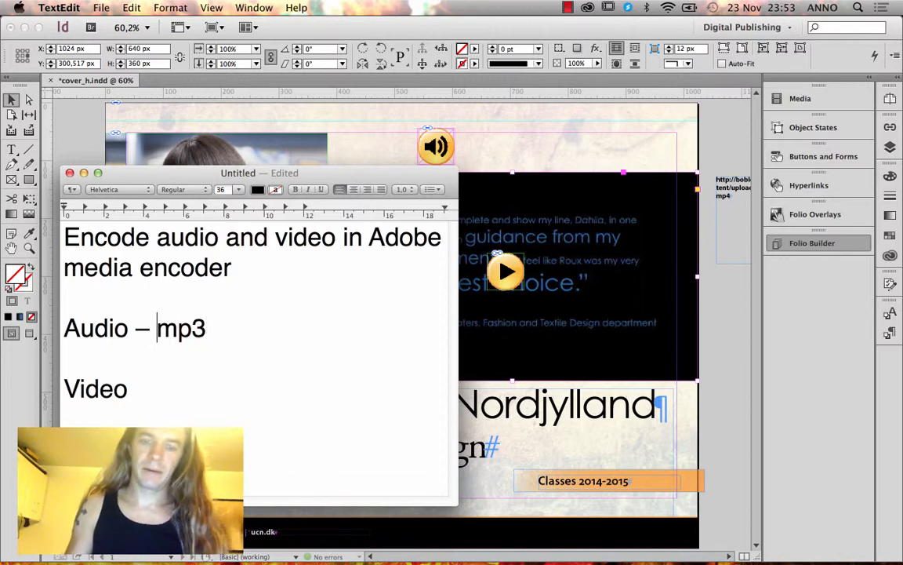
type("-")
key("BackSpace")
type(".")
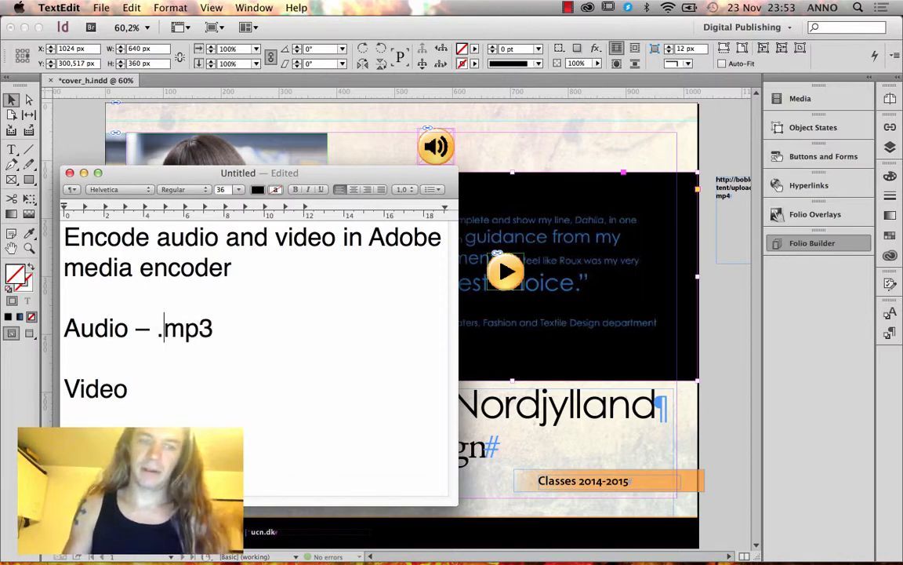
left_click(178, 378)
type("– ")
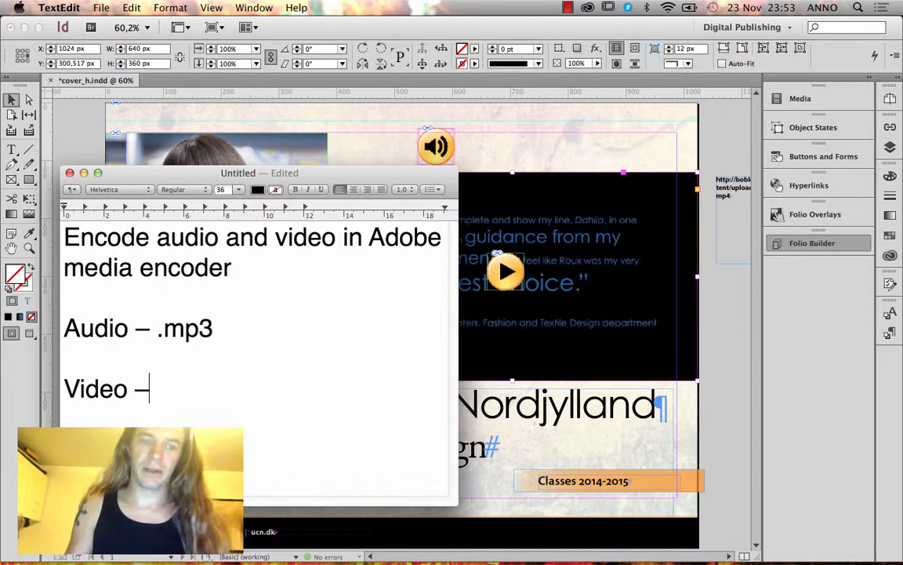
type(".")
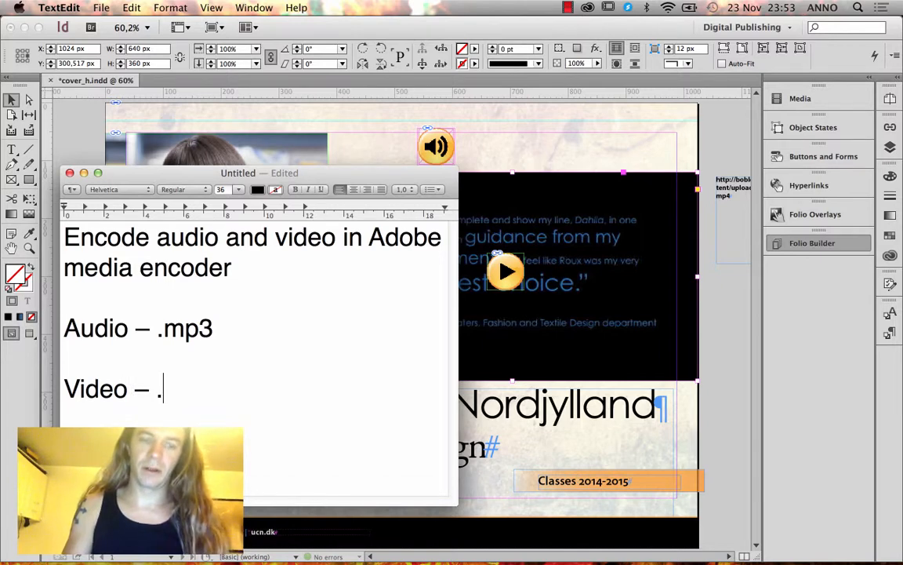
type("mp4")
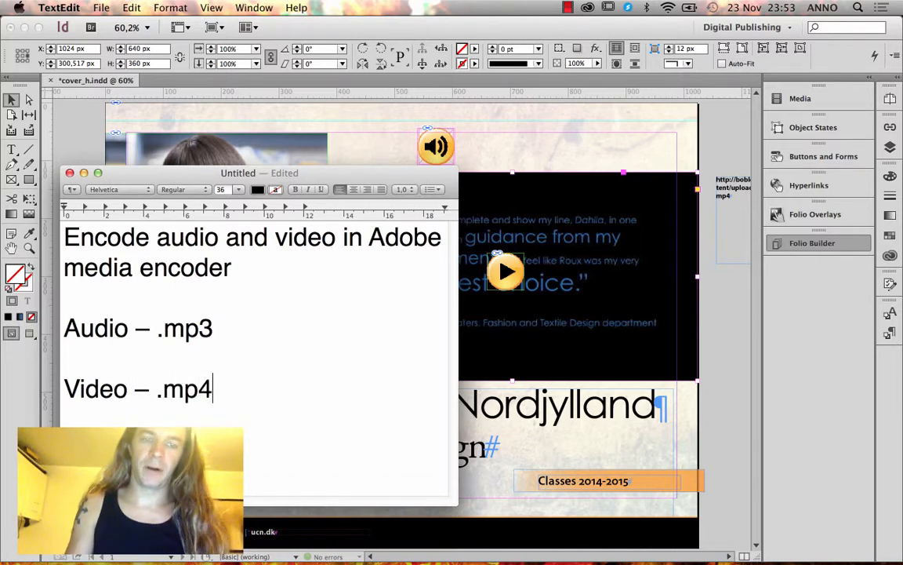
type(" (")
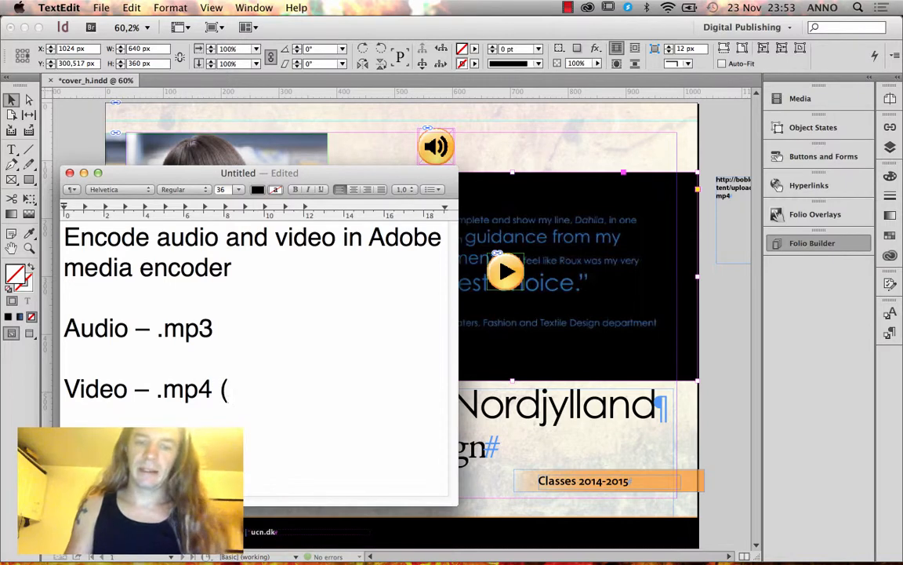
type("H2")
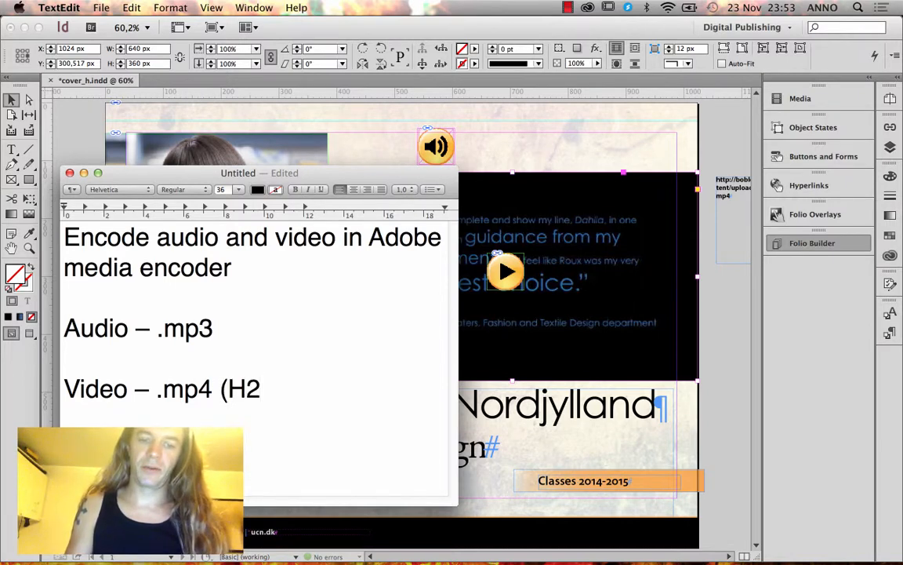
type("64-encoding)")
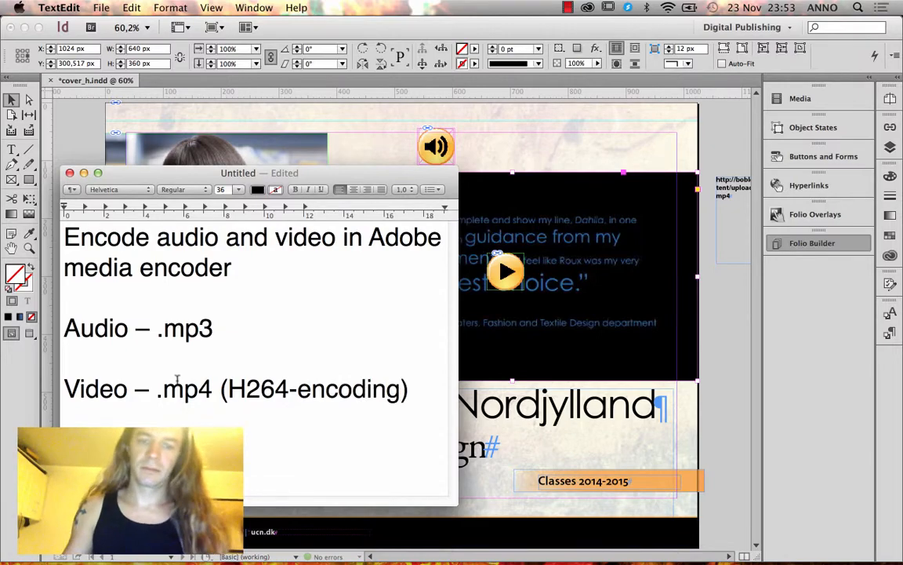
left_click(441, 550)
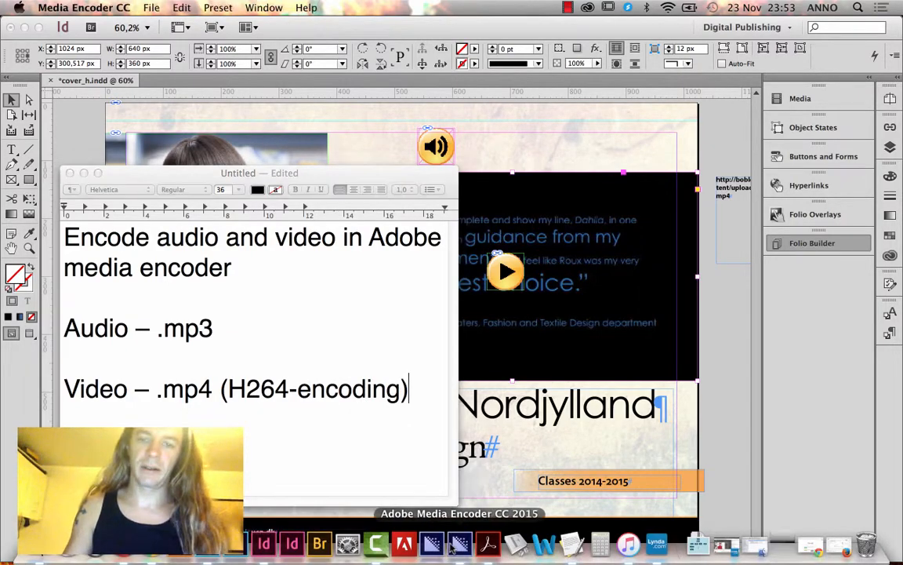
In the Preset Browser, expand Broadcast, Camera, Cinema and Devices groups and select the H.264 presets.
left_click(533, 119)
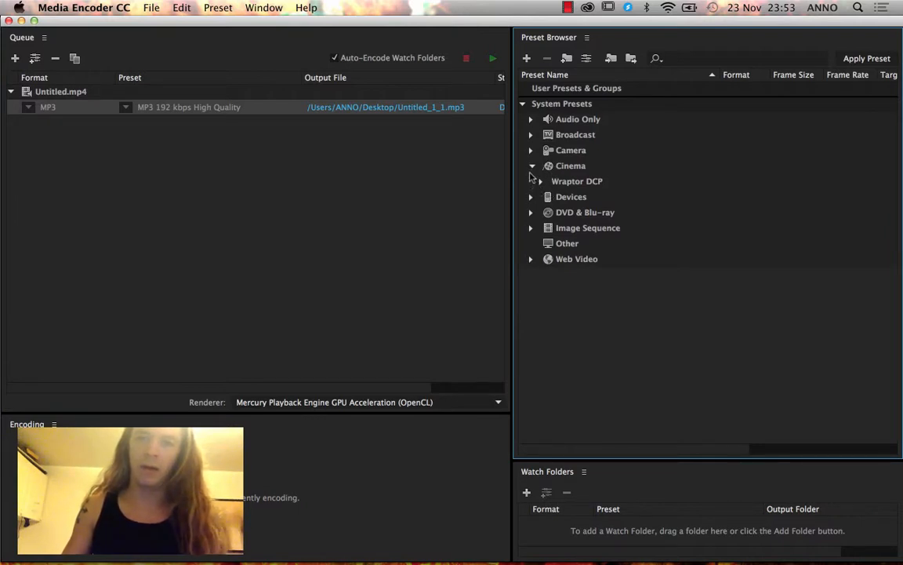
left_click(533, 166)
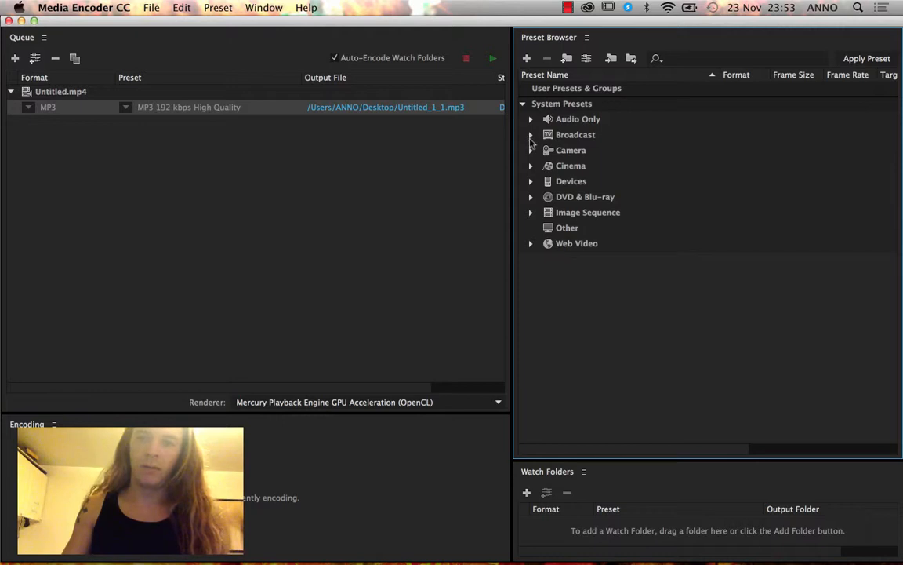
left_click(531, 181)
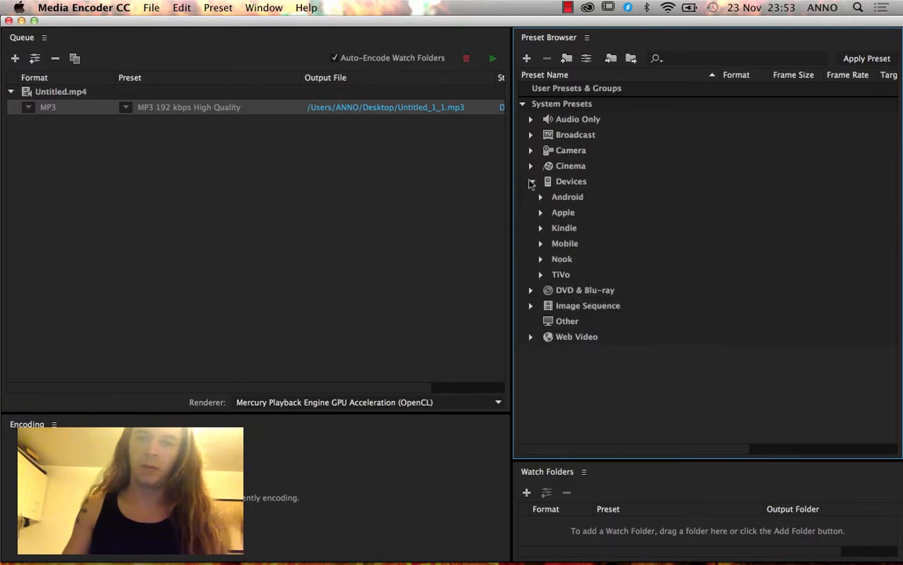
left_click(531, 151)
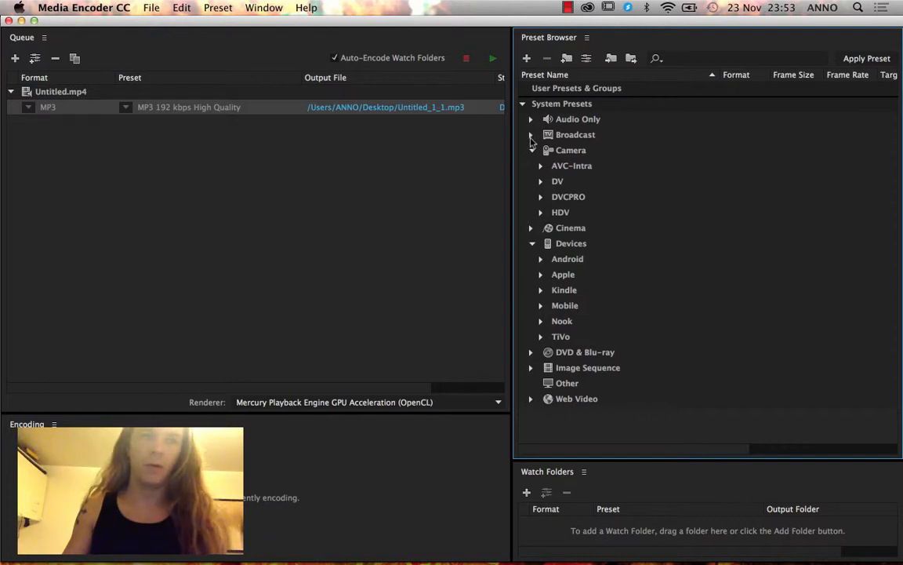
mouse_move(503, 558)
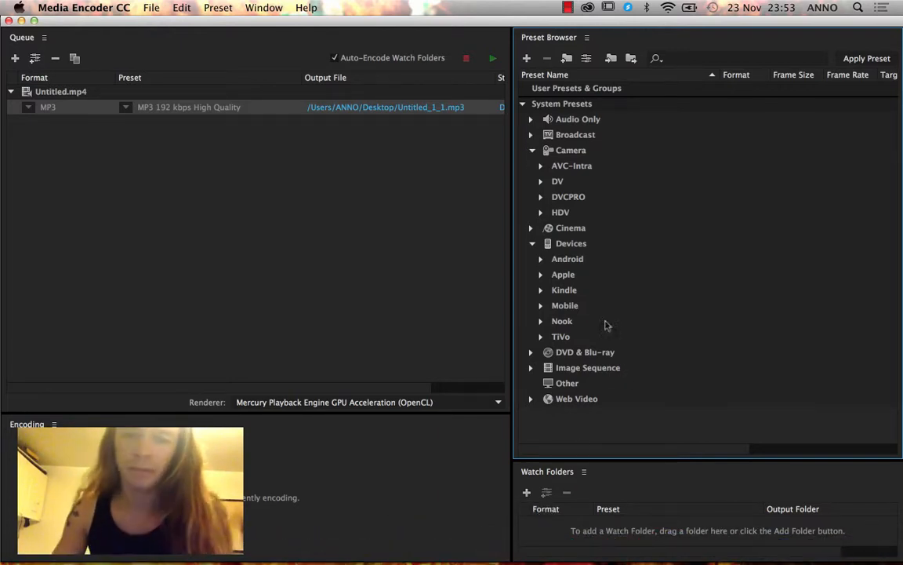
left_click(531, 227)
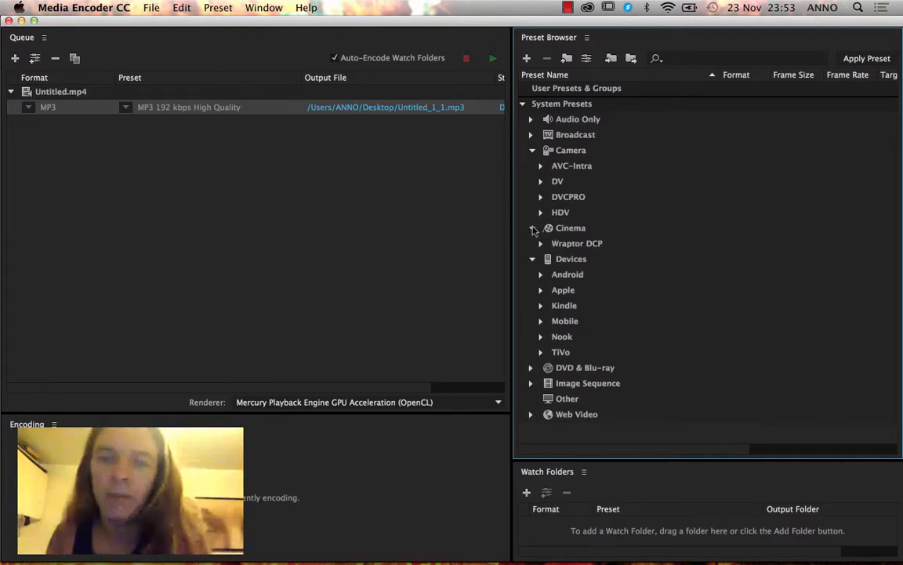
left_click(540, 182)
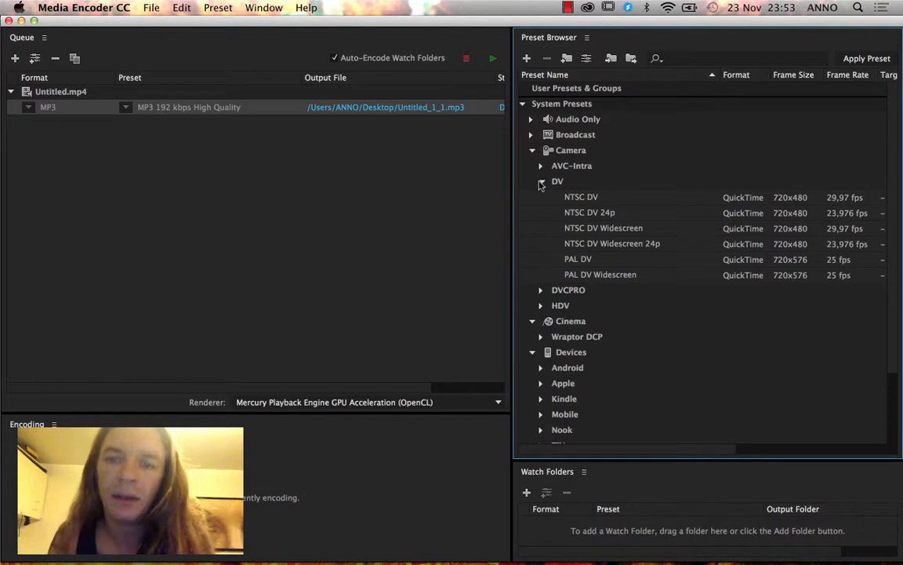
left_click(540, 182)
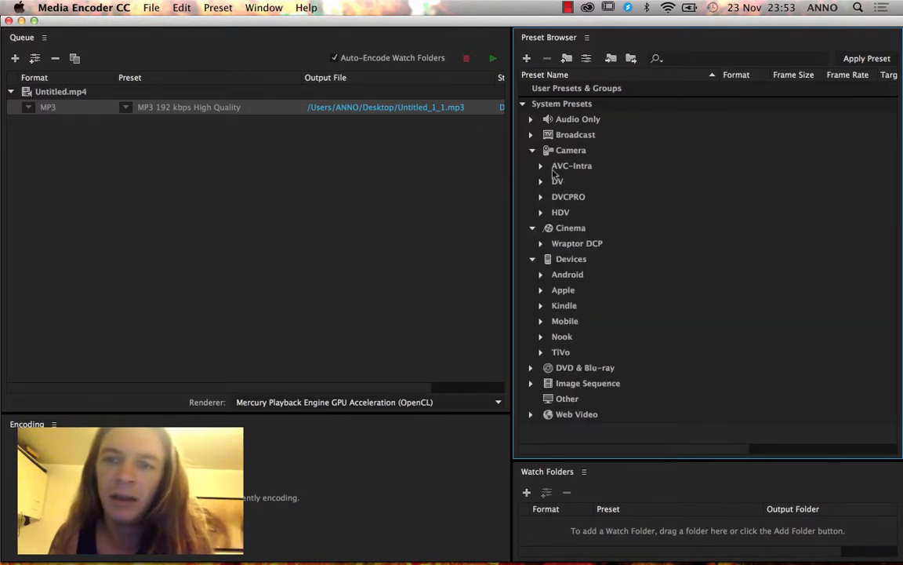
left_click(532, 135)
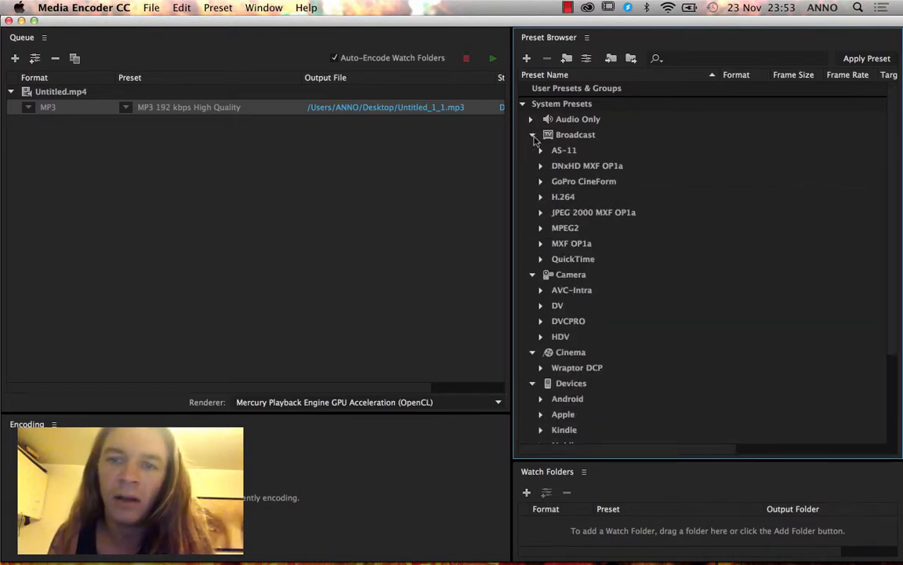
left_click(563, 197)
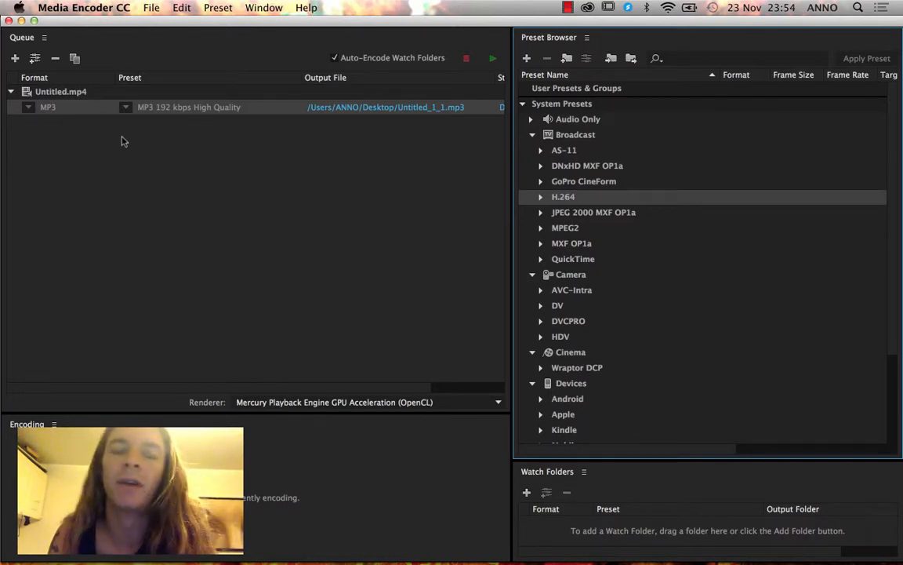
left_click_drag(159, 22, 197, 332)
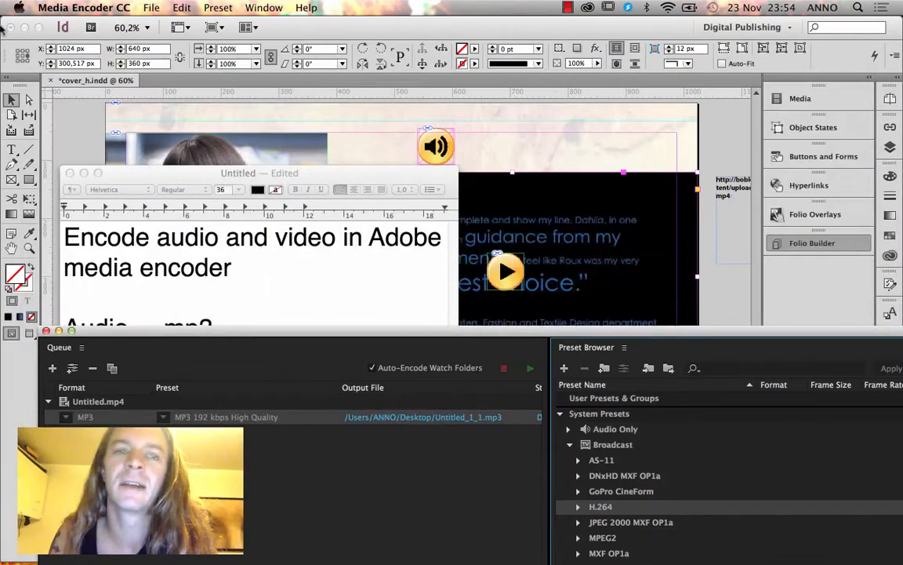
Drag Reklame_lillatrøje.mp4 from the DPS _Overlays > Video folder into the Media Encoder queue.
left_click(25, 28)
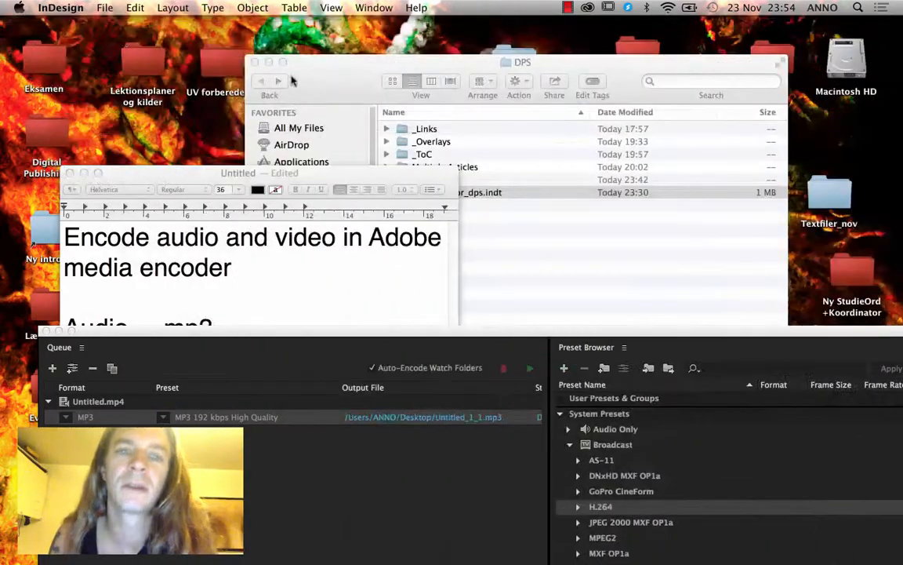
left_click(428, 192)
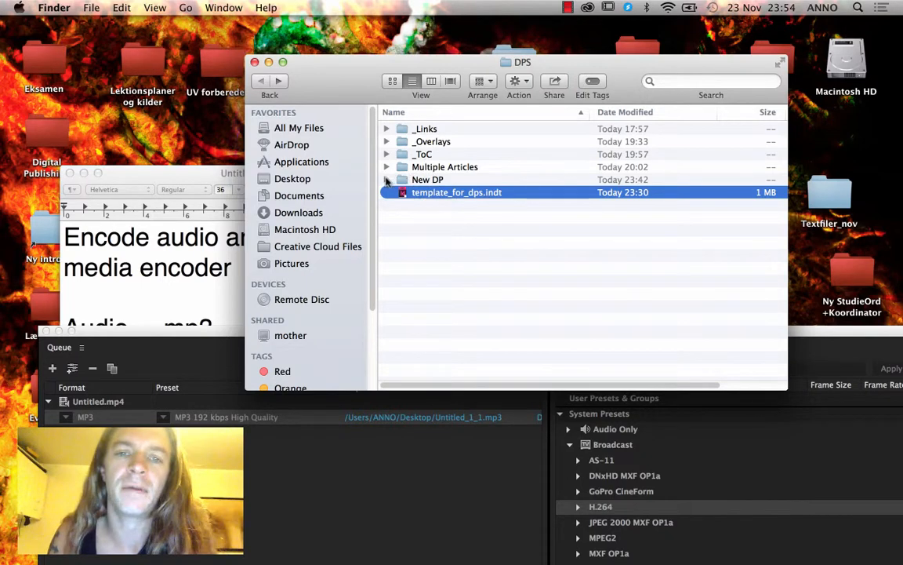
left_click(386, 141)
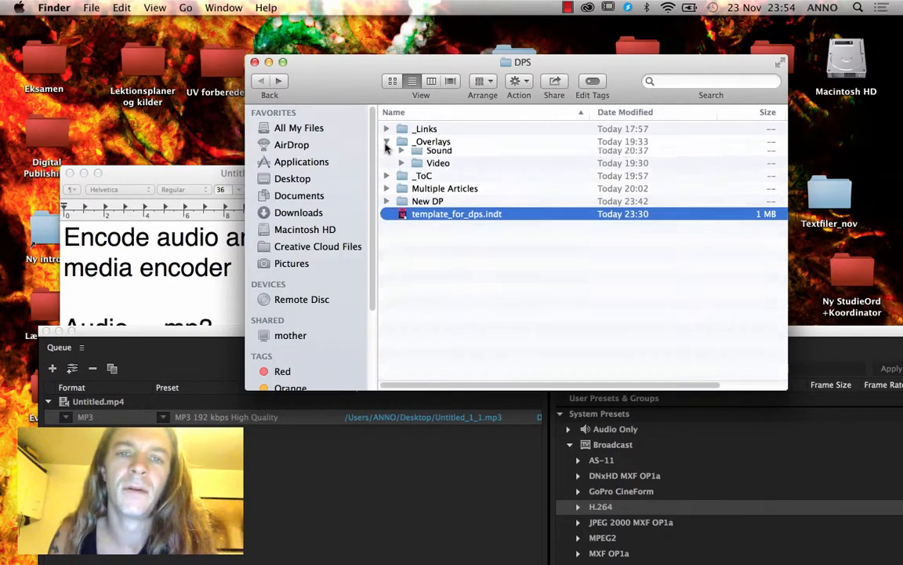
left_click(402, 204)
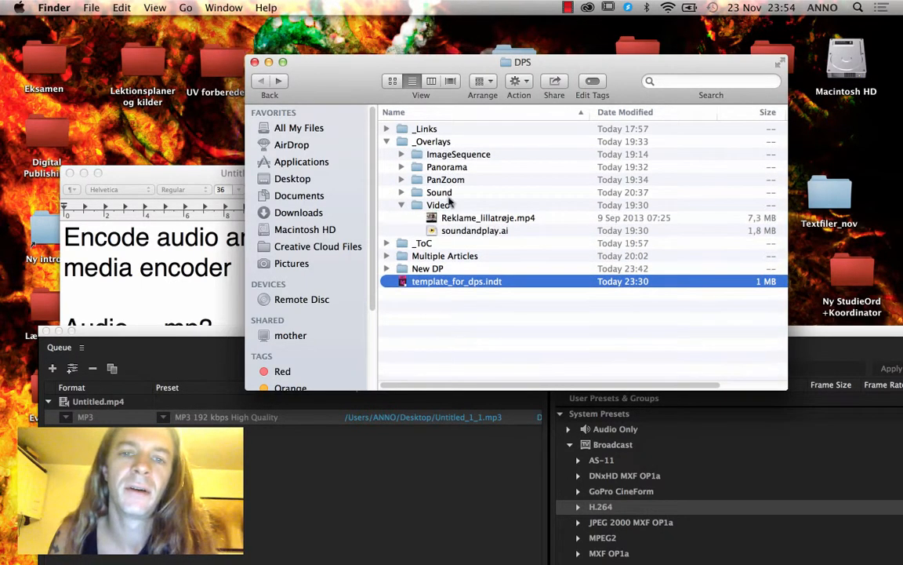
left_click_drag(447, 217, 244, 459)
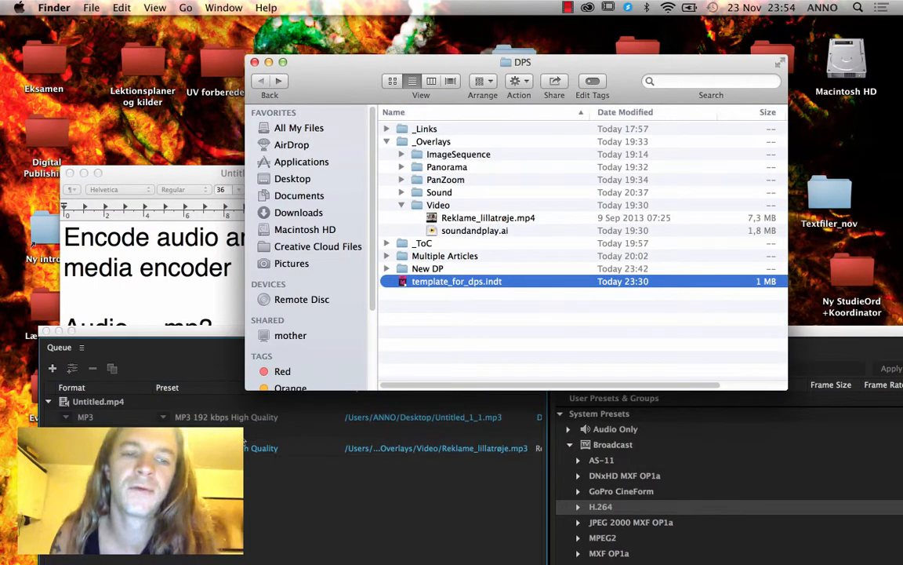
left_click_drag(223, 335, 202, 25)
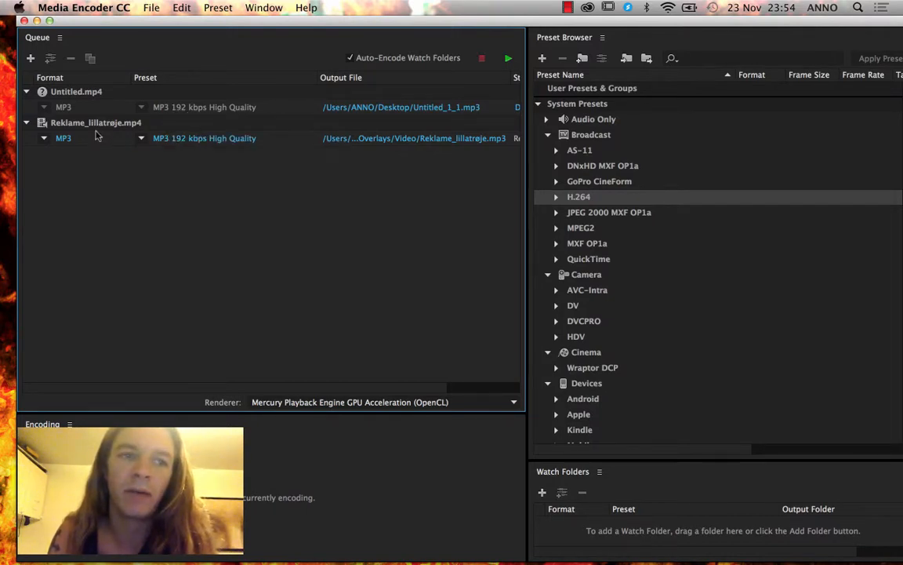
Add NTSC DV 24p, PAL DV and QuickTime PAL H.264 outputs, then open PAL DV's export settings.
left_click(556, 197)
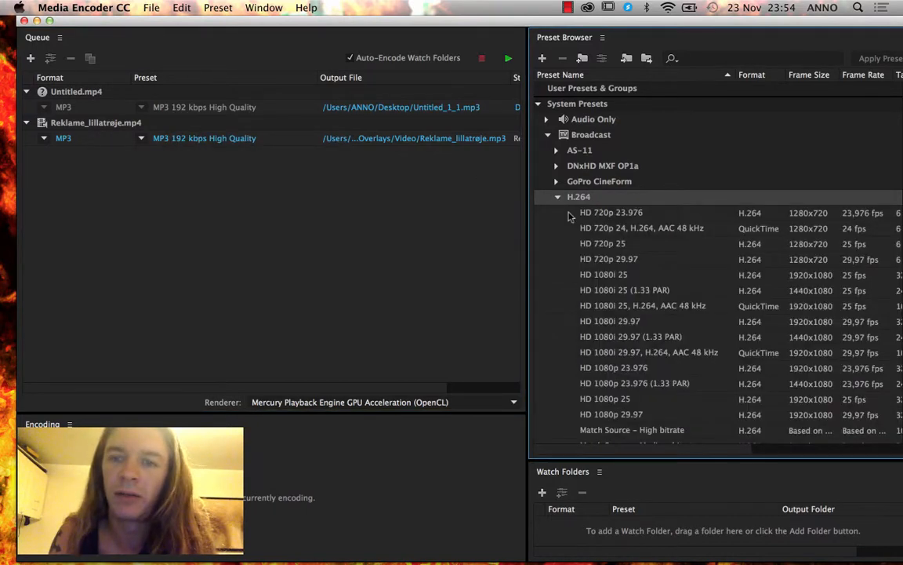
left_click_drag(651, 38, 612, 50)
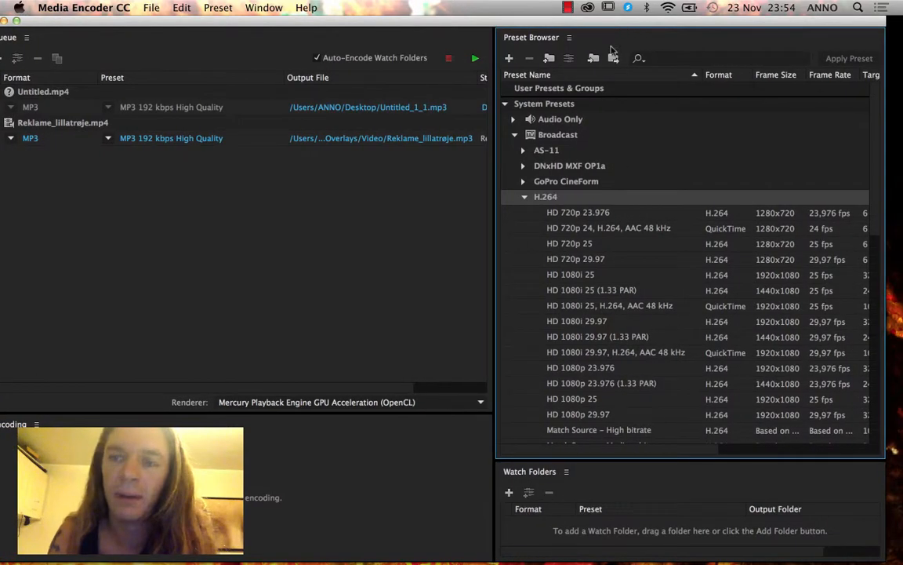
scroll(769, 392, "down", 5)
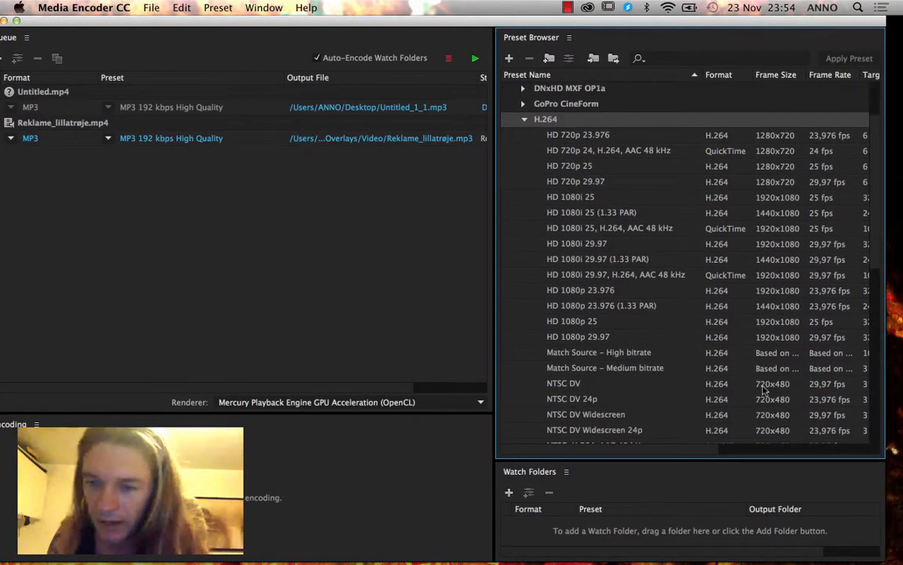
left_click(596, 354)
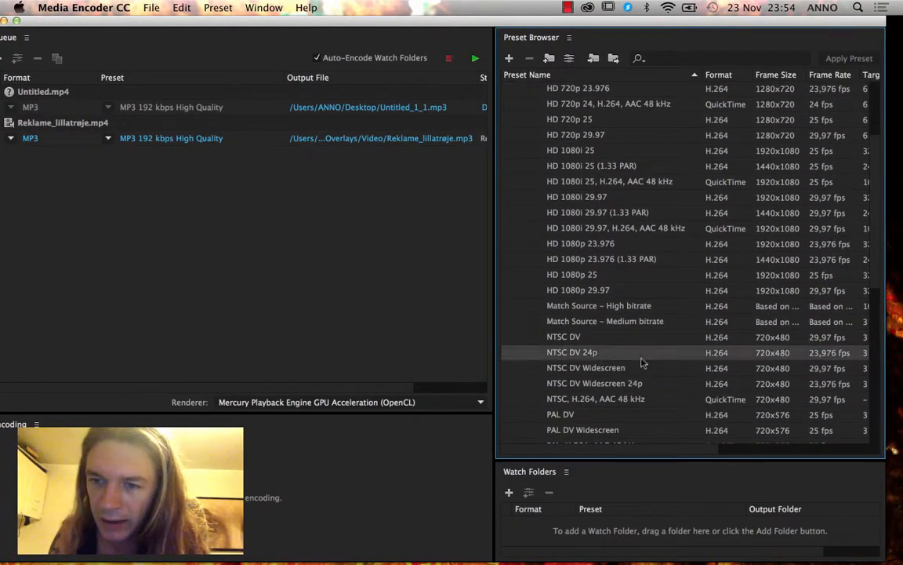
mouse_move(766, 359)
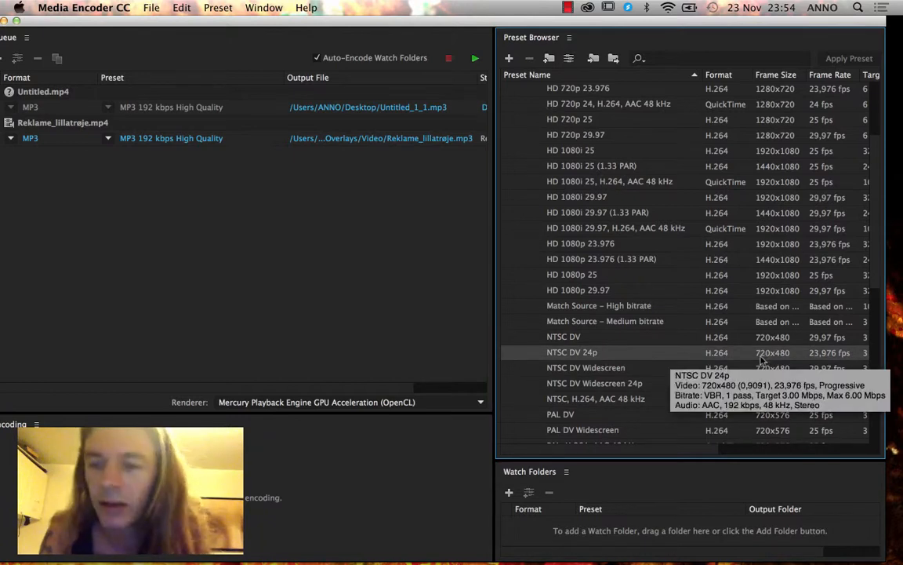
scroll(683, 413, "down", 2)
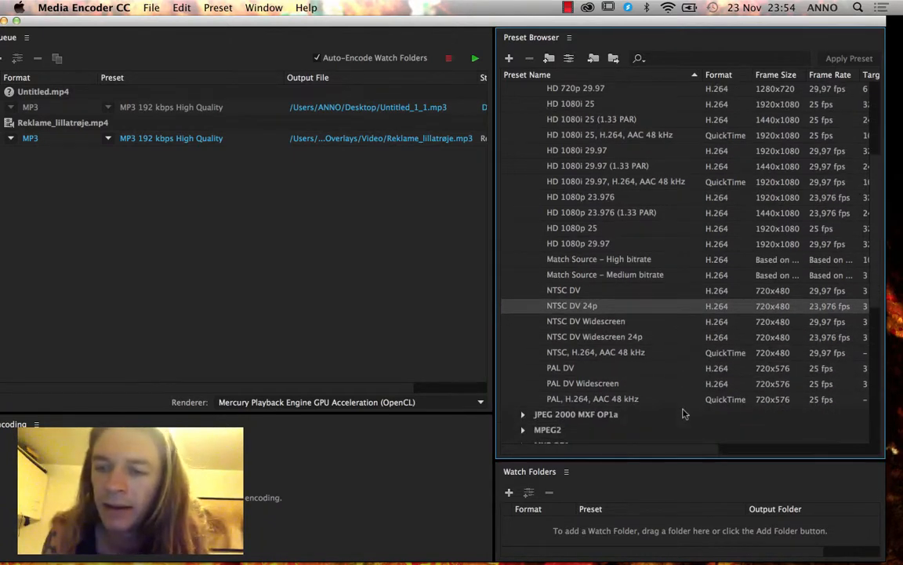
left_click_drag(655, 309, 318, 271)
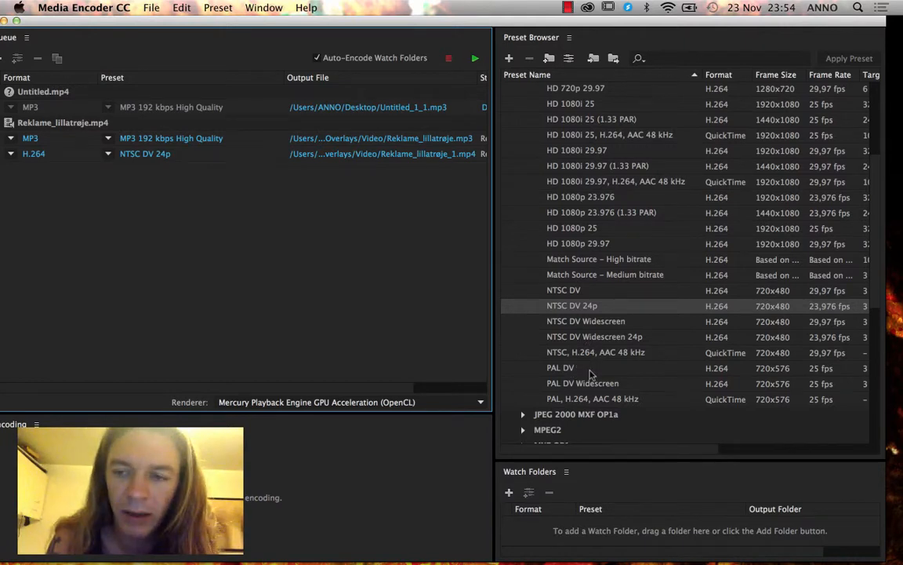
left_click_drag(592, 375, 239, 275)
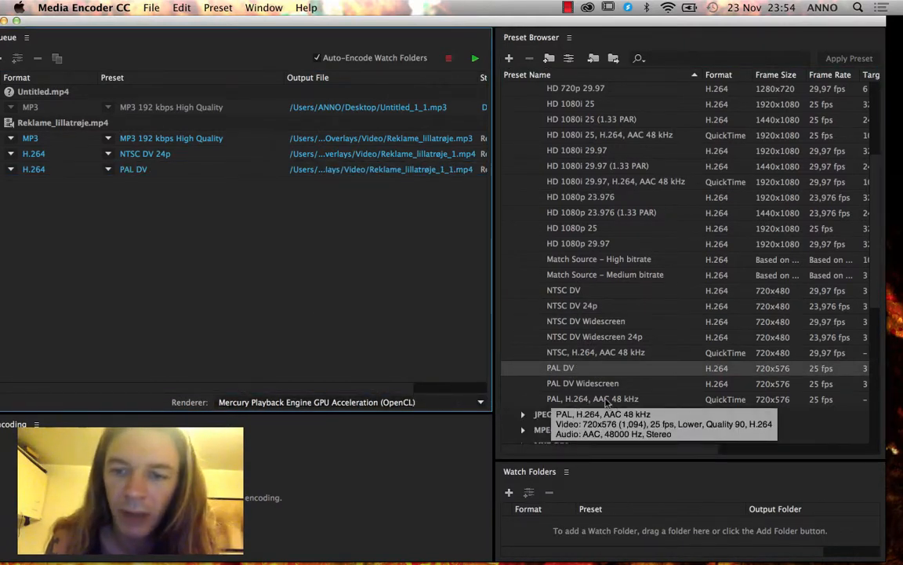
left_click_drag(612, 402, 303, 364)
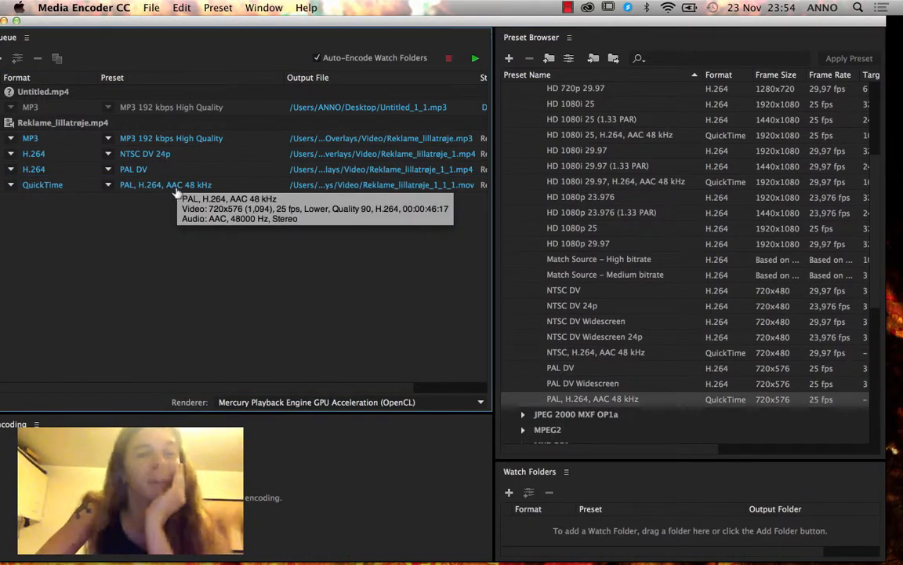
left_click(133, 168)
left_click_drag(174, 28, 128, 8)
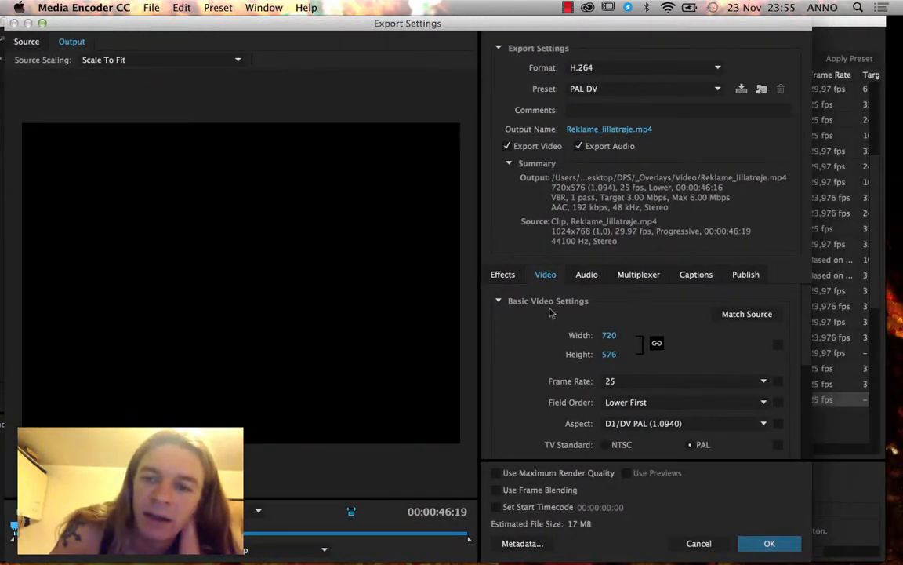
Set the output width to 400 px in Export Settings and accept it.
left_click(610, 337)
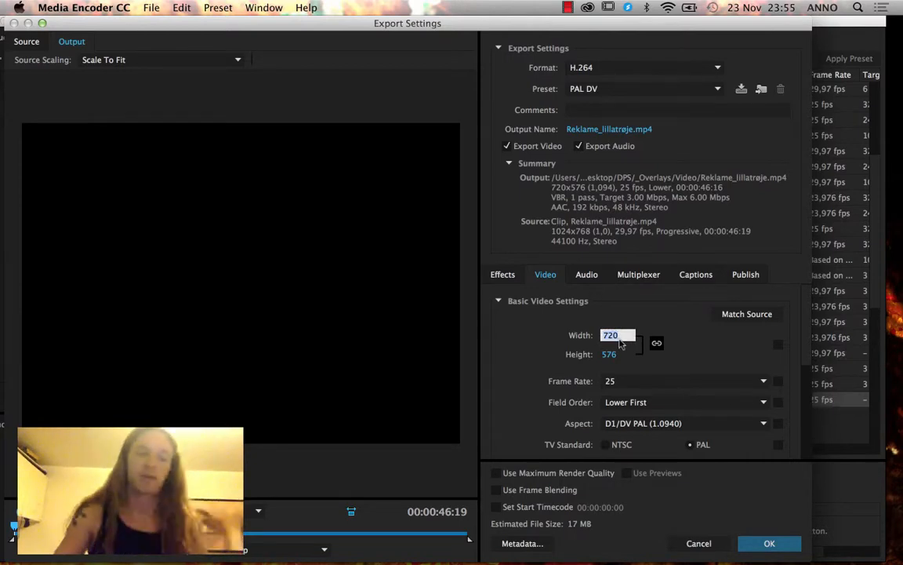
type("400")
key("Tab")
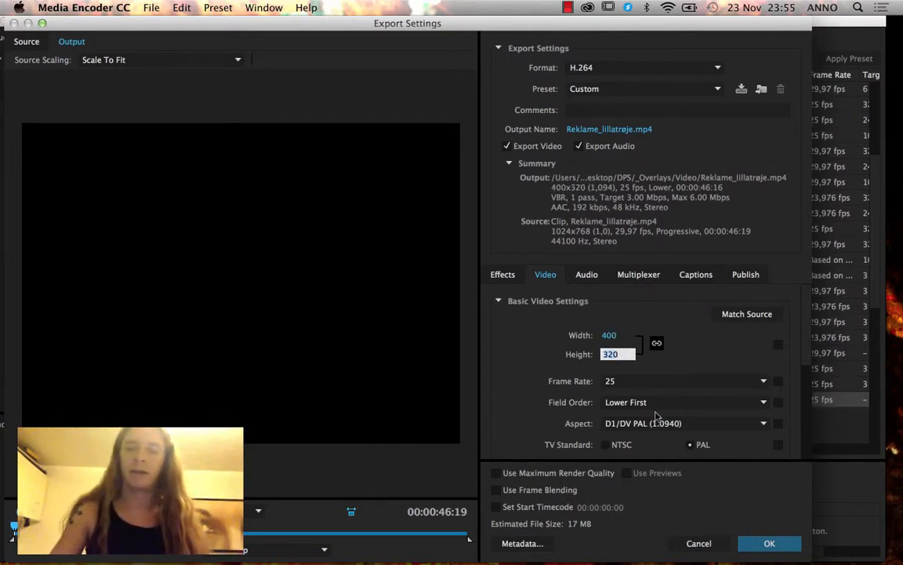
left_click(767, 542)
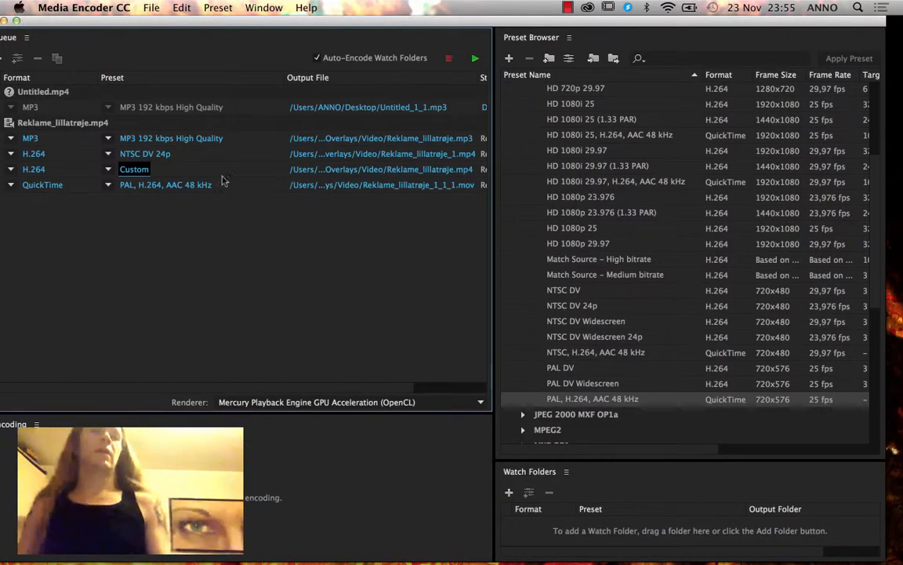
left_click(180, 185)
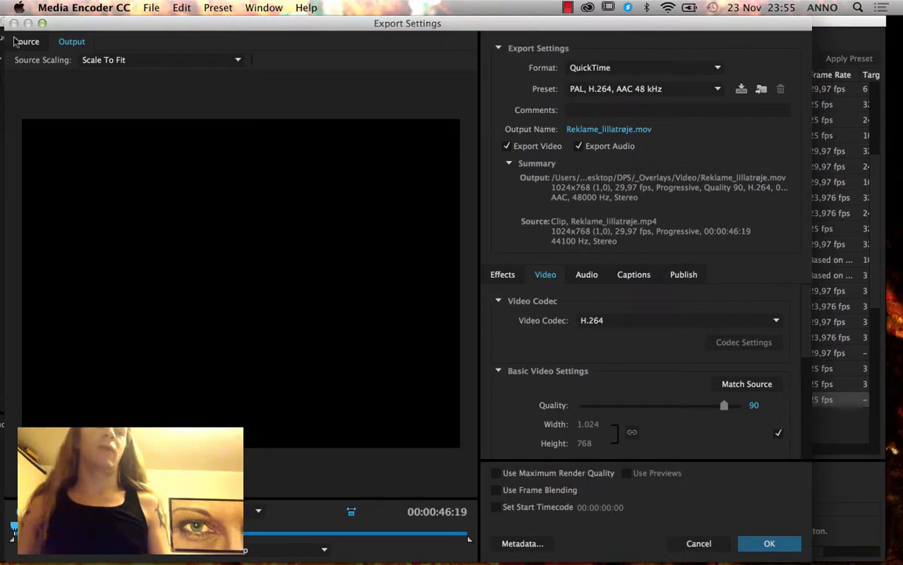
left_click(764, 542)
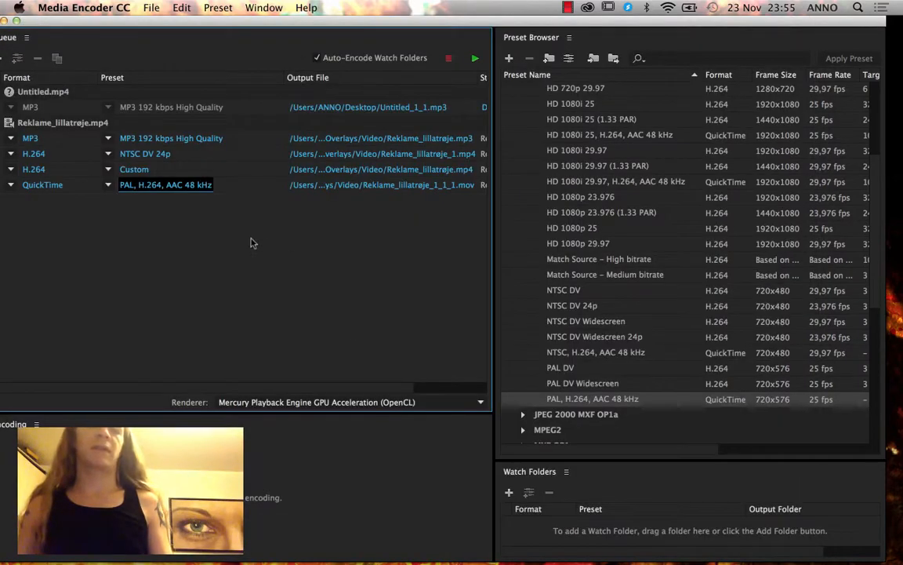
Remove the MP3, NTSC DV 24p and QuickTime outputs from the queue.
left_click(188, 156)
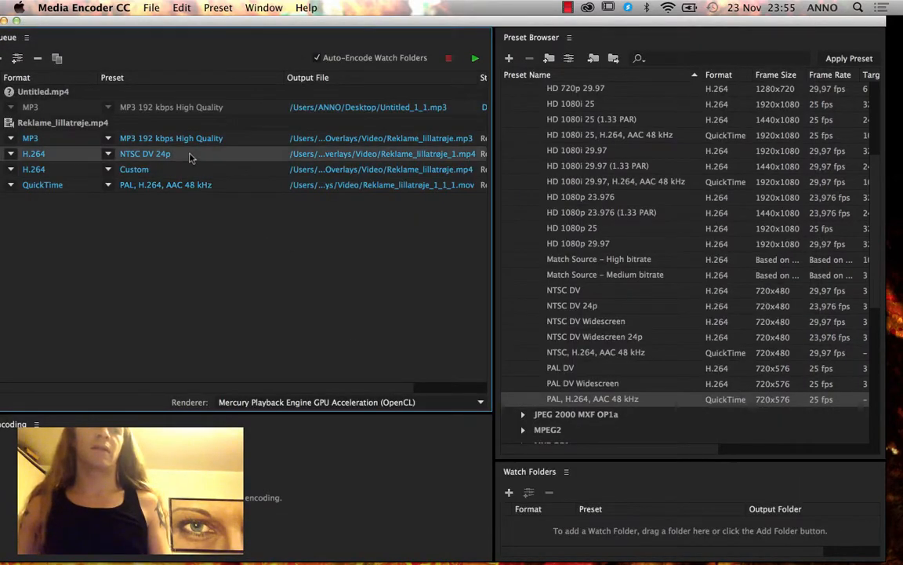
left_click(235, 142)
left_click(233, 191, "shift")
right_click(273, 162)
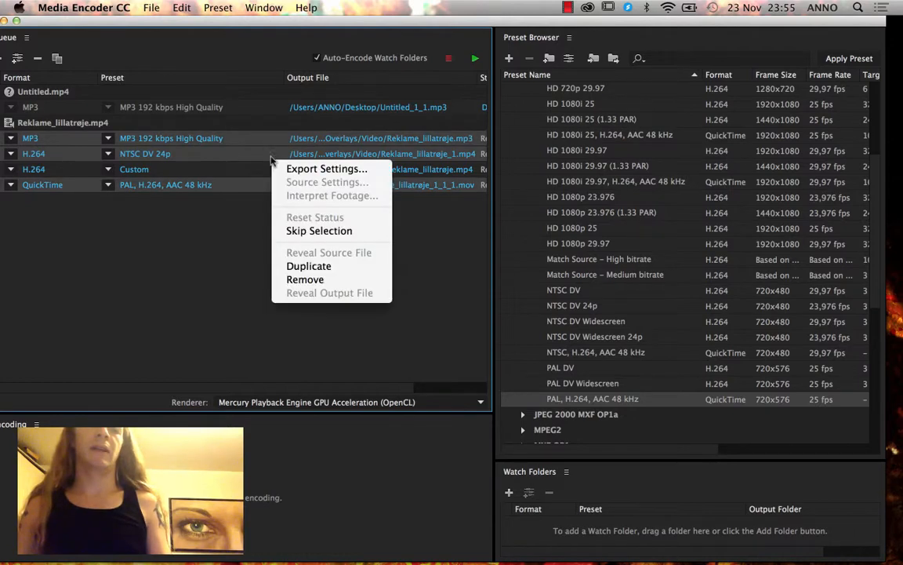
left_click(290, 279)
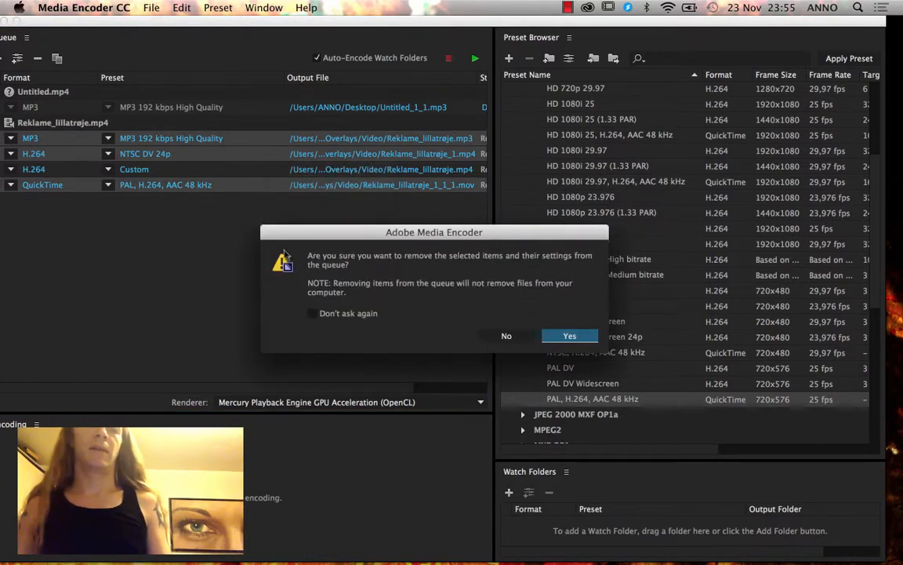
left_click(587, 336)
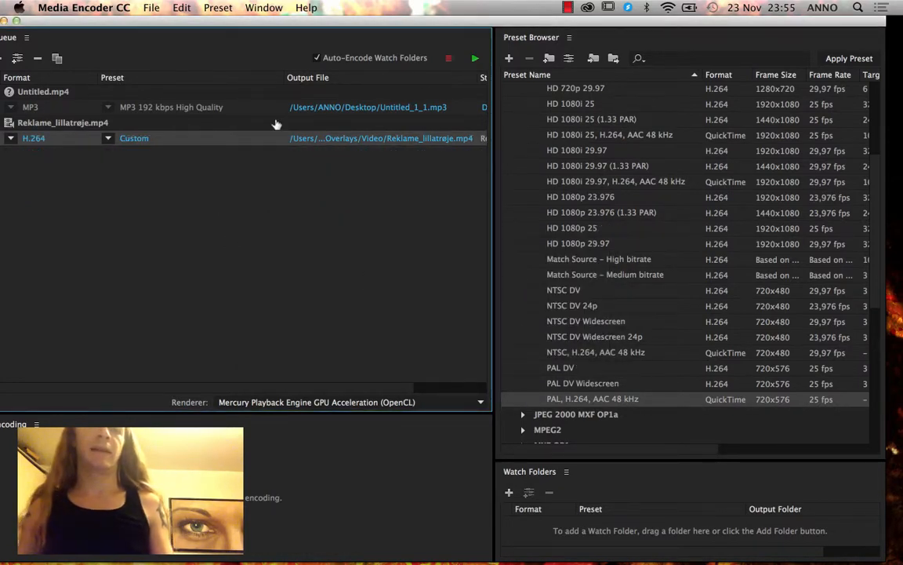
Encode the remaining output, close Media Encoder, and locate the new Reklame_lillatrøje_1.mp4 in Finder.
left_click(474, 59)
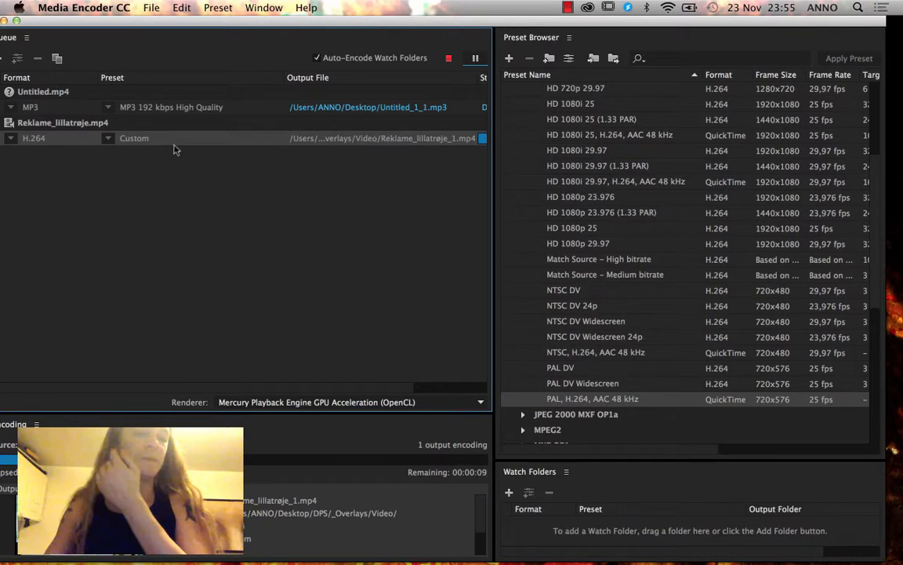
left_click_drag(102, 27, 118, 27)
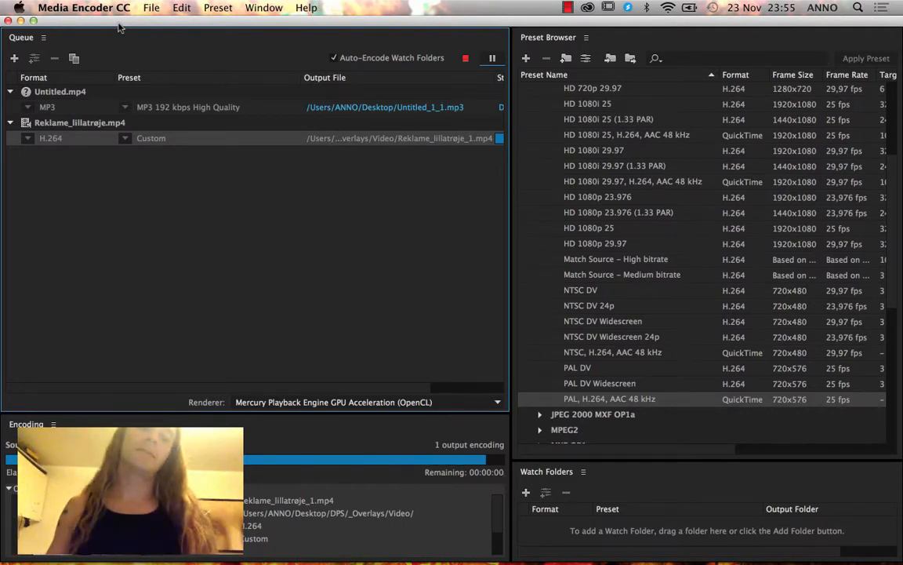
left_click(7, 20)
left_click(381, 287)
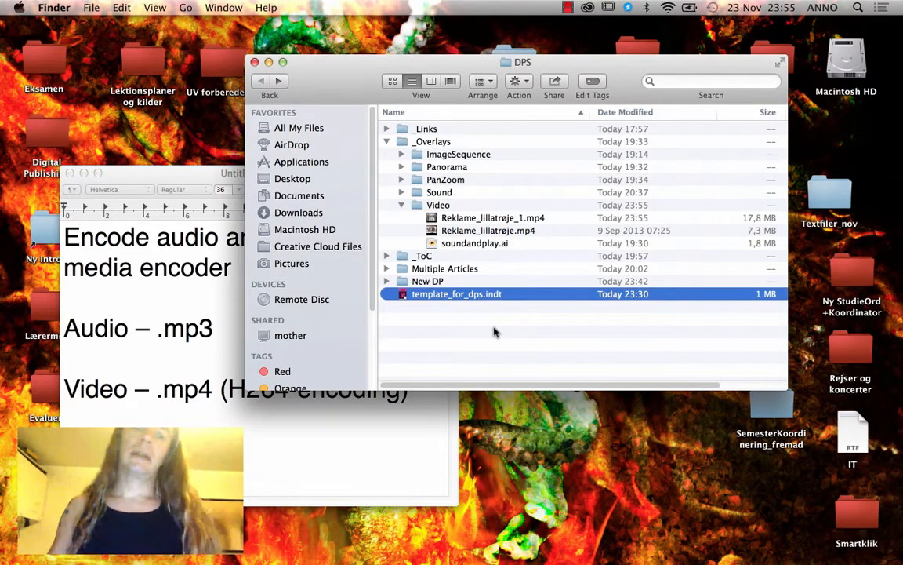
left_click(504, 219)
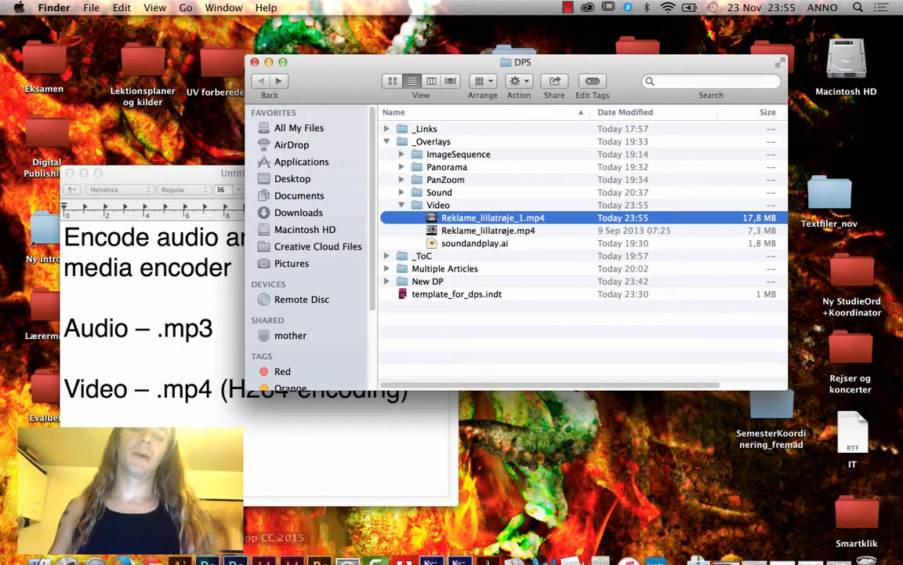
Delete the old cover video and place Reklame_lillatrøje_1.mp4 from the Video folder.
left_click(322, 543)
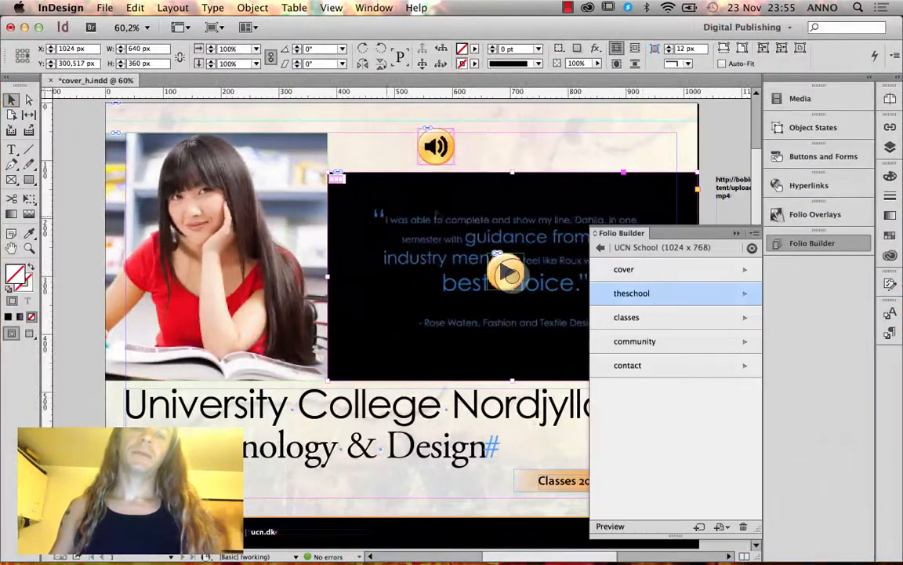
key("Delete")
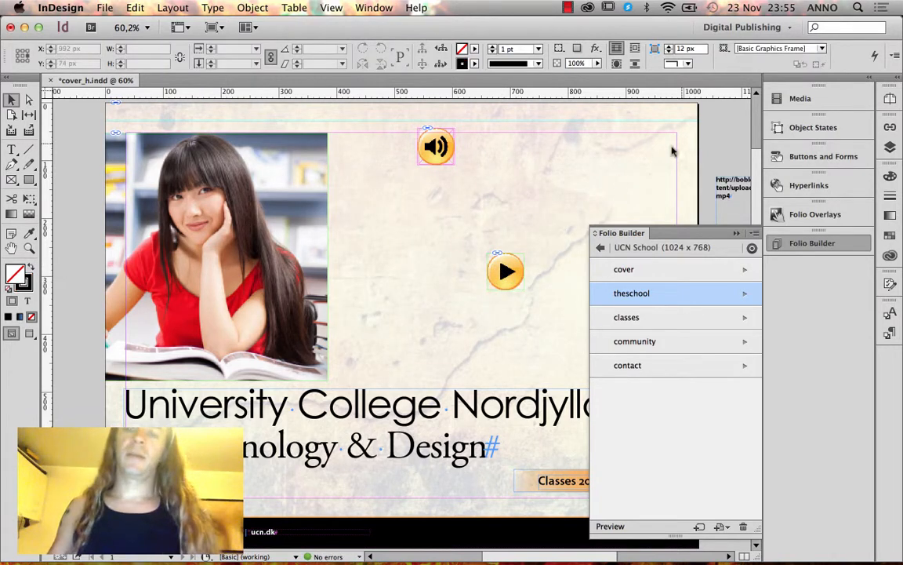
key("super+d")
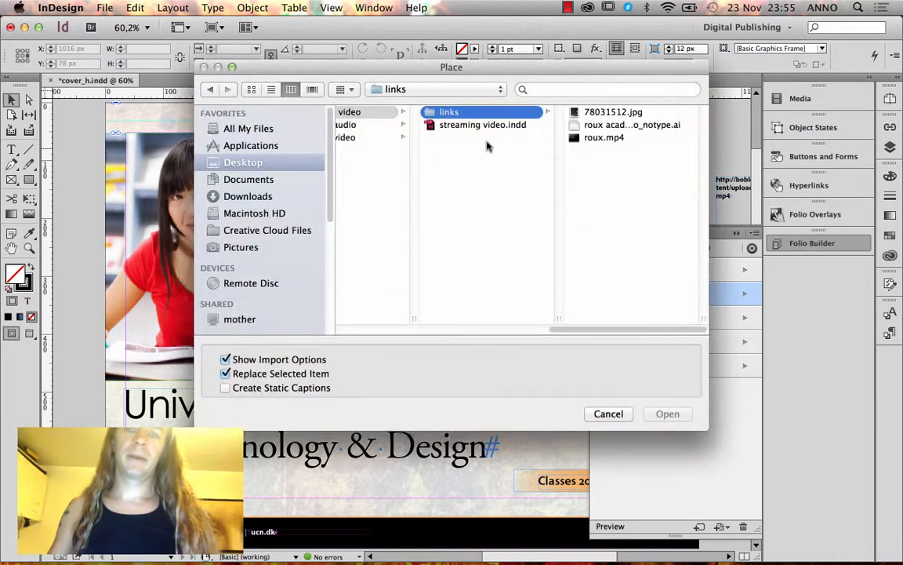
left_click(441, 90)
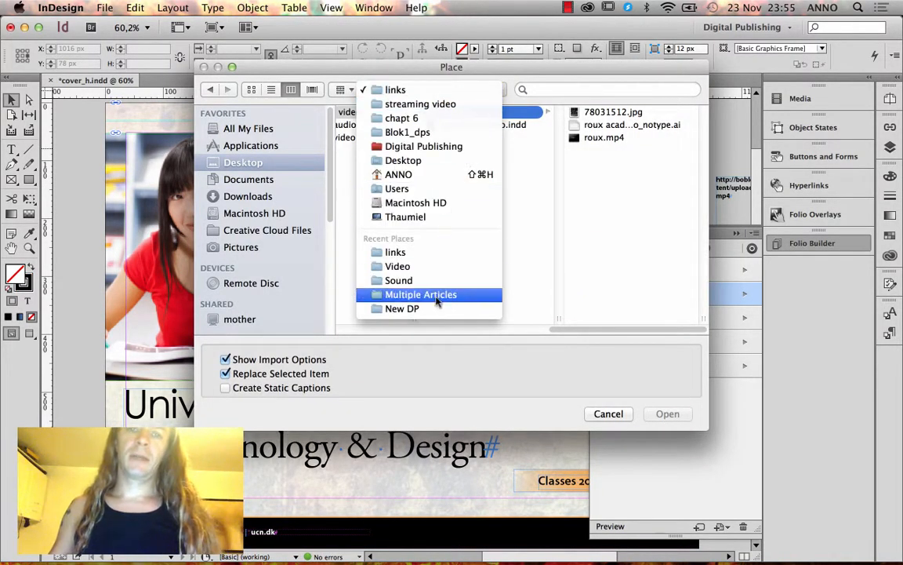
left_click(436, 267)
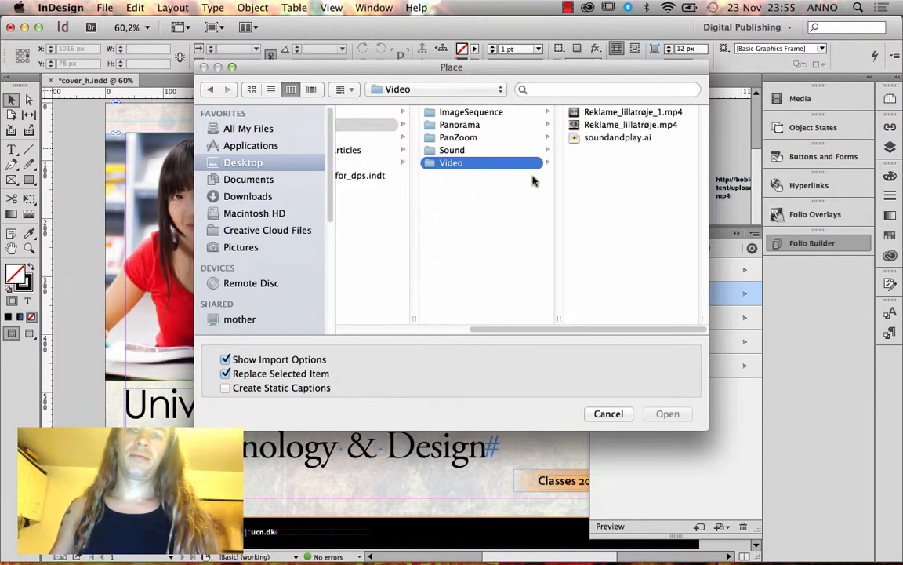
left_click(620, 112)
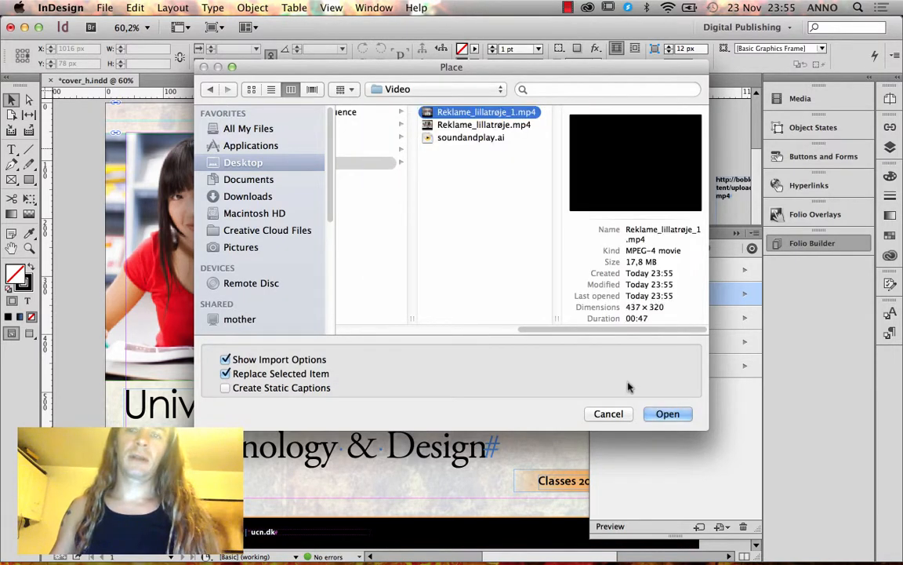
left_click(667, 414)
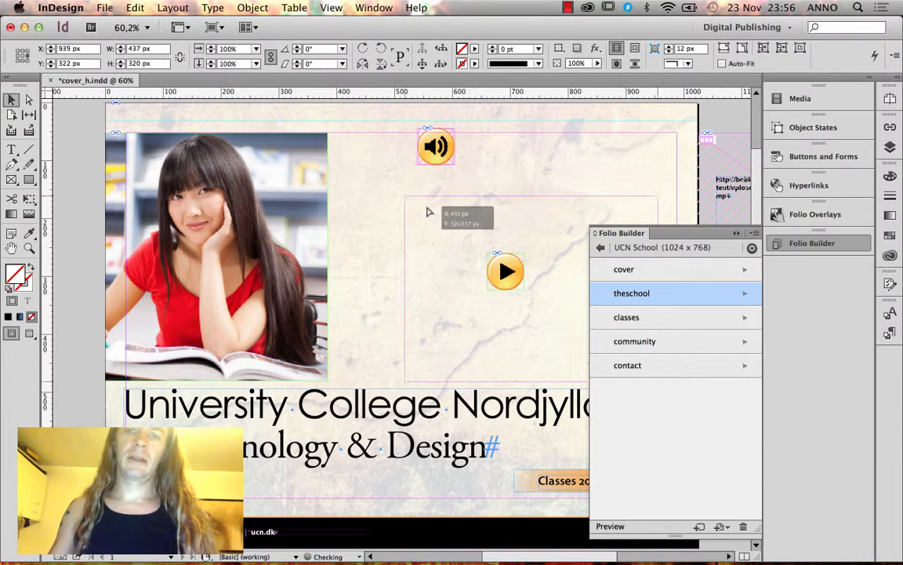
Drop the video on the cover, widen the student photo frame, and fit its image proportionally.
left_click(395, 196)
left_click_drag(478, 226, 563, 209)
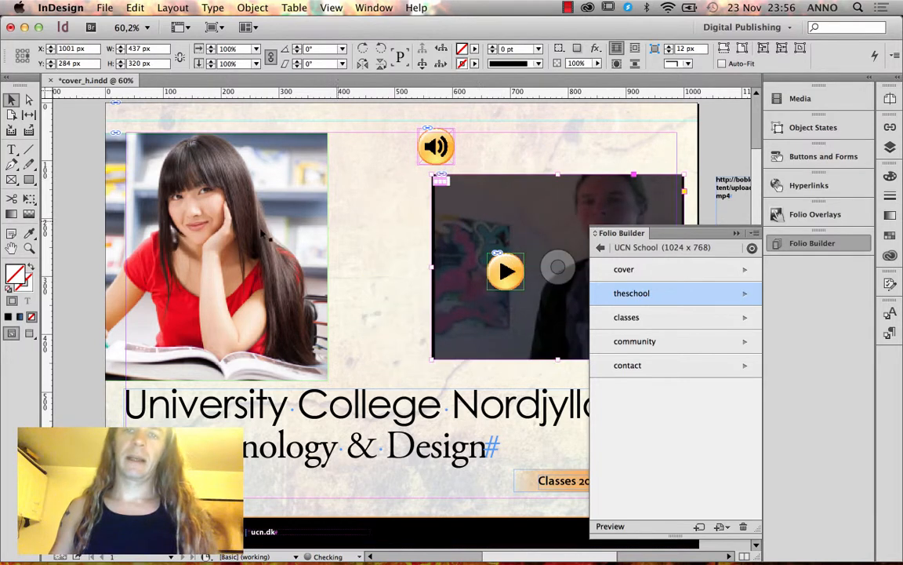
left_click(200, 235)
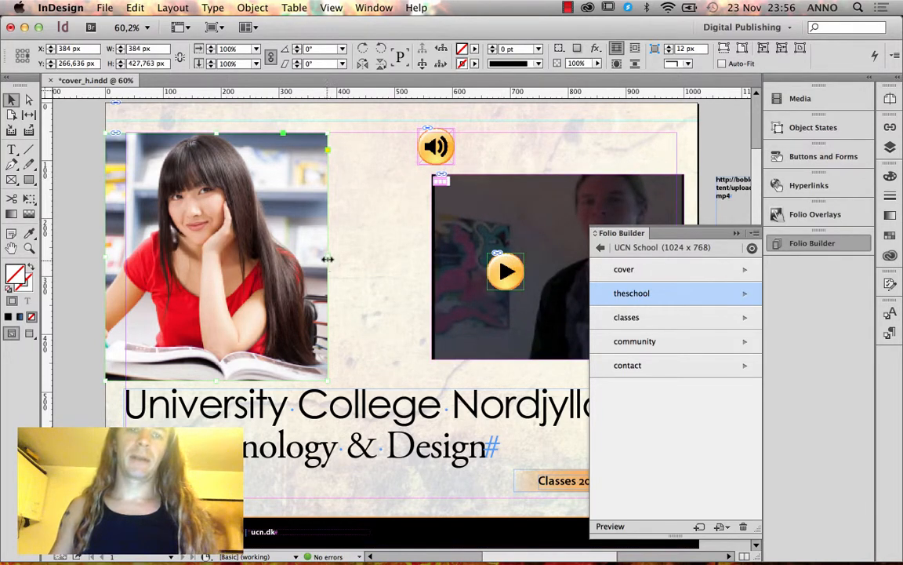
left_click_drag(328, 259, 431, 257)
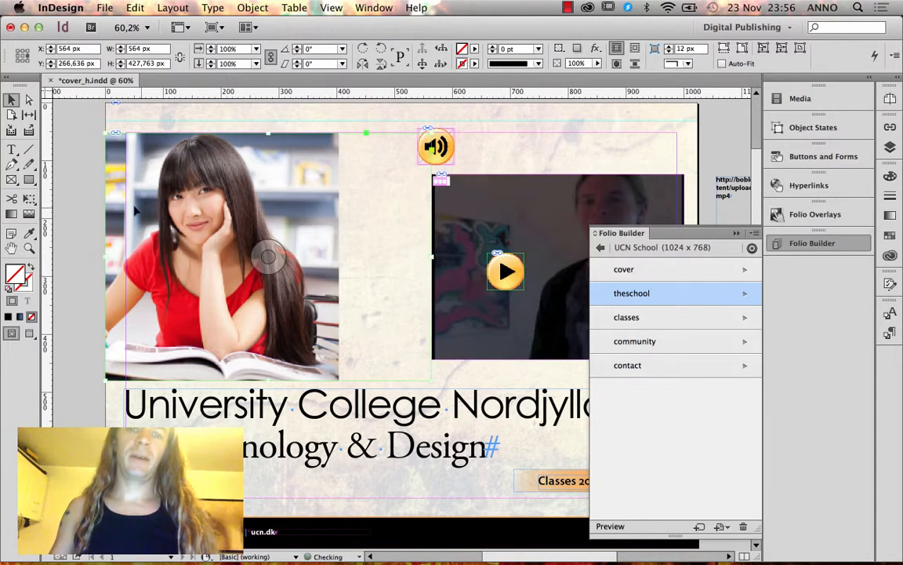
left_click(28, 100)
left_click(262, 214)
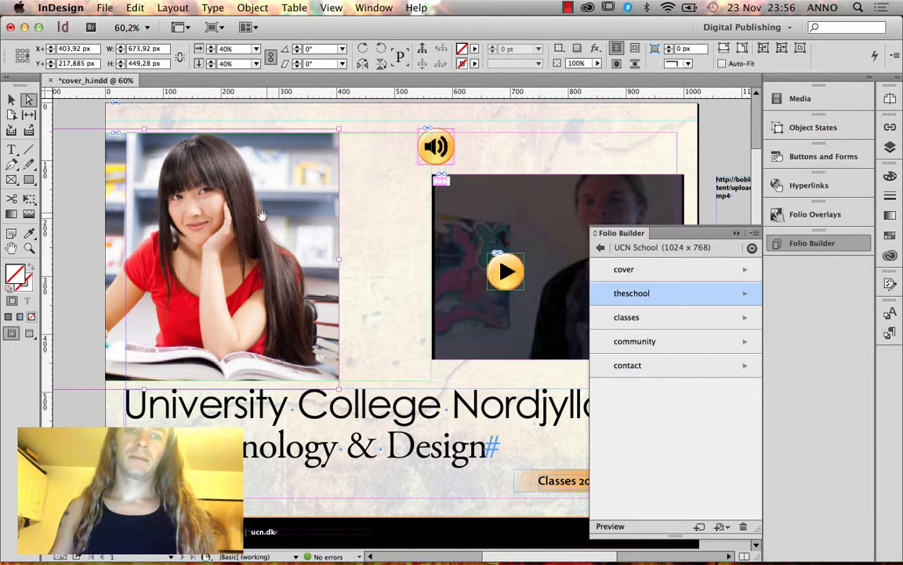
key("super+alt+shift+c")
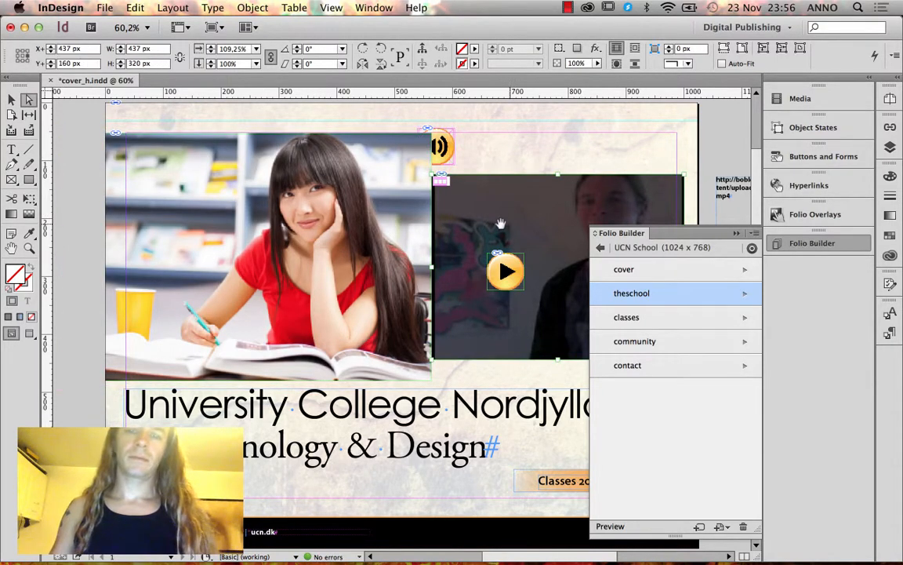
Move the video frame further right beside the enlarged photo.
left_click(12, 99)
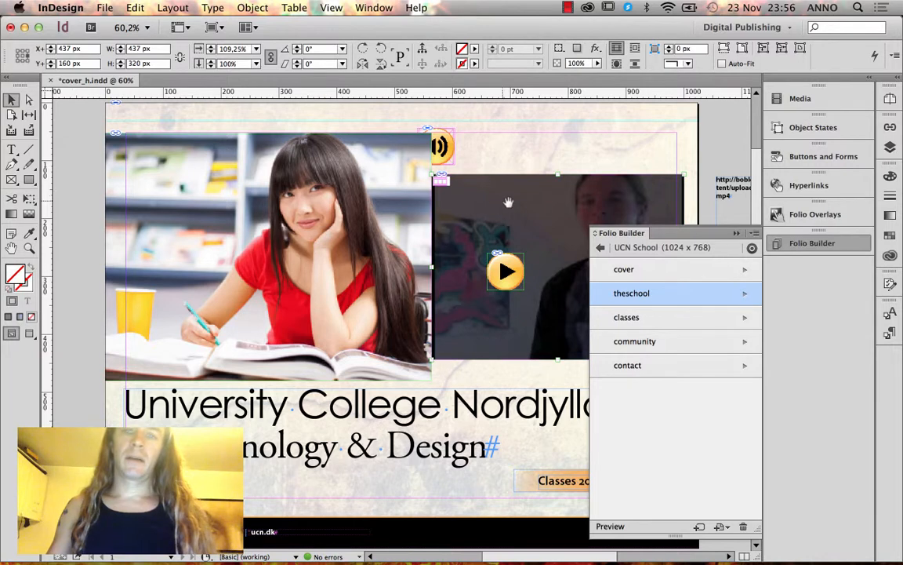
left_click_drag(508, 202, 532, 207)
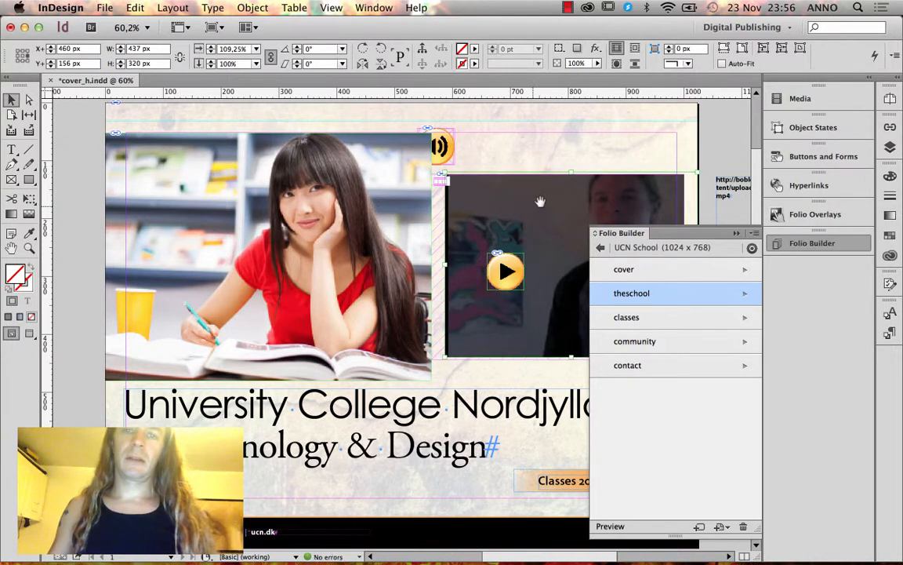
key("super+z")
left_click(688, 160)
left_click_drag(625, 206, 636, 205)
Set the video's poster from a later current frame and centre the play button over it.
left_click(784, 99)
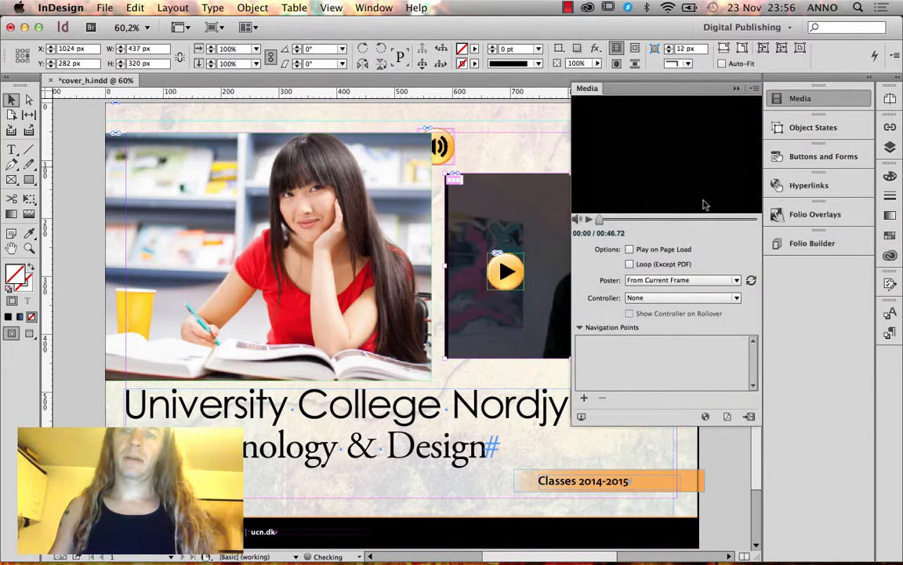
left_click(725, 281)
left_click(661, 224)
left_click(665, 221)
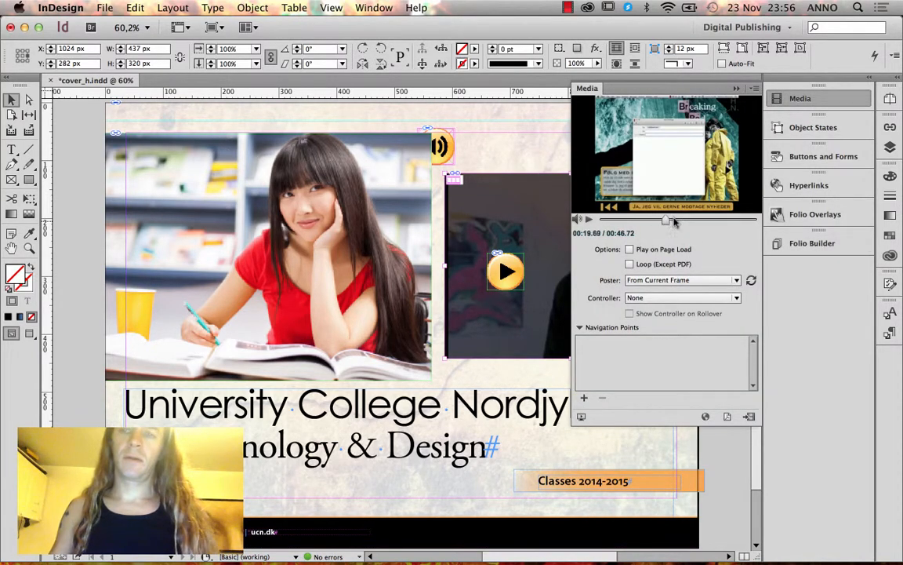
left_click_drag(693, 221, 712, 220)
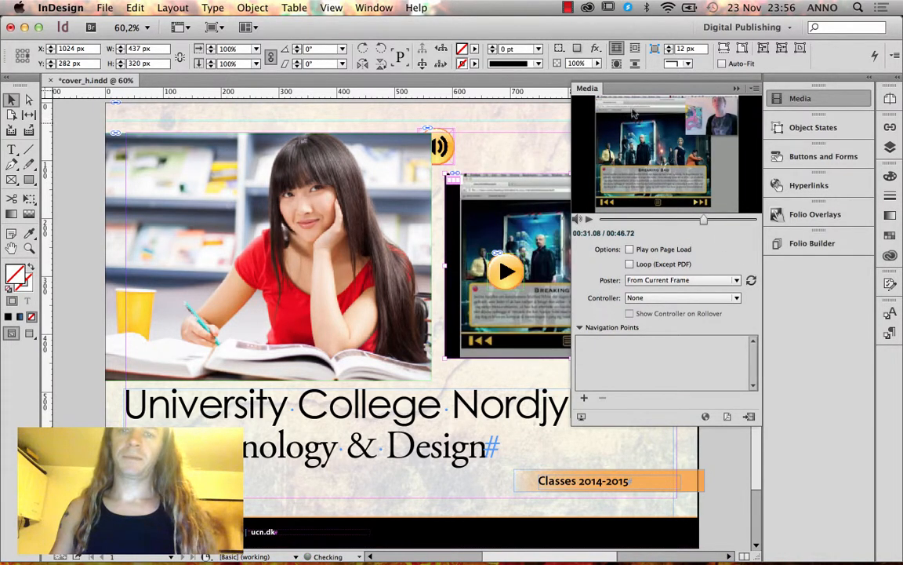
left_click(736, 89)
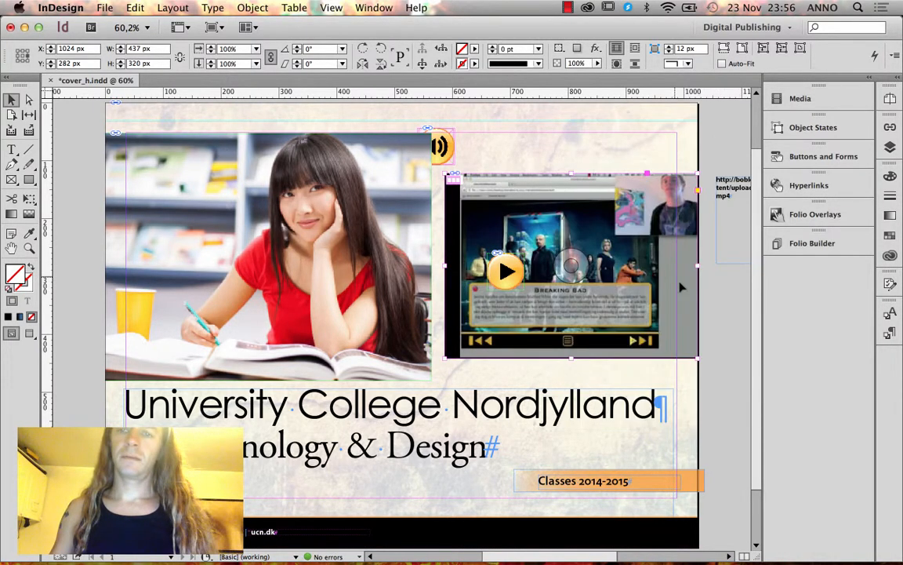
left_click(570, 267)
left_click_drag(516, 274, 585, 272)
Save the cover, update its article in Folio Builder, and check it in the Content Viewer preview.
key("cmd+s")
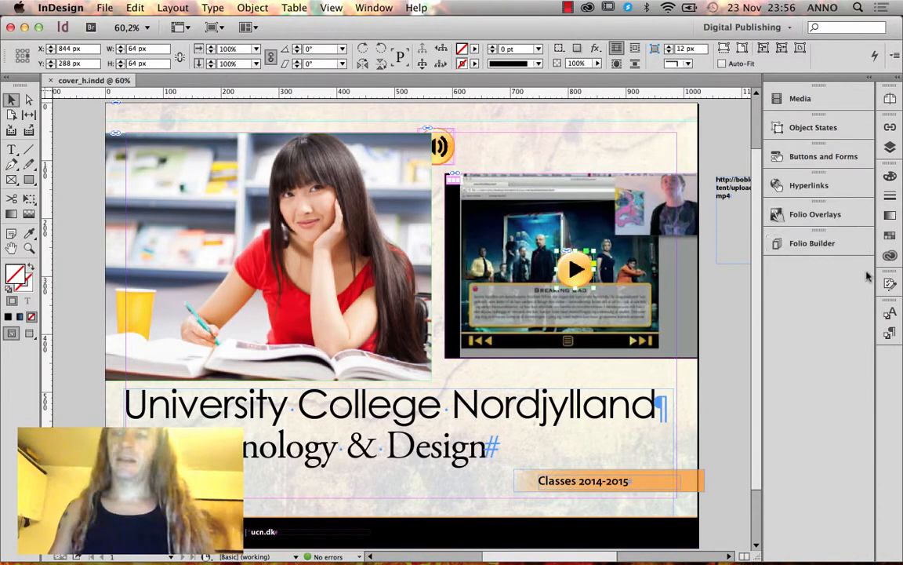
left_click(811, 243)
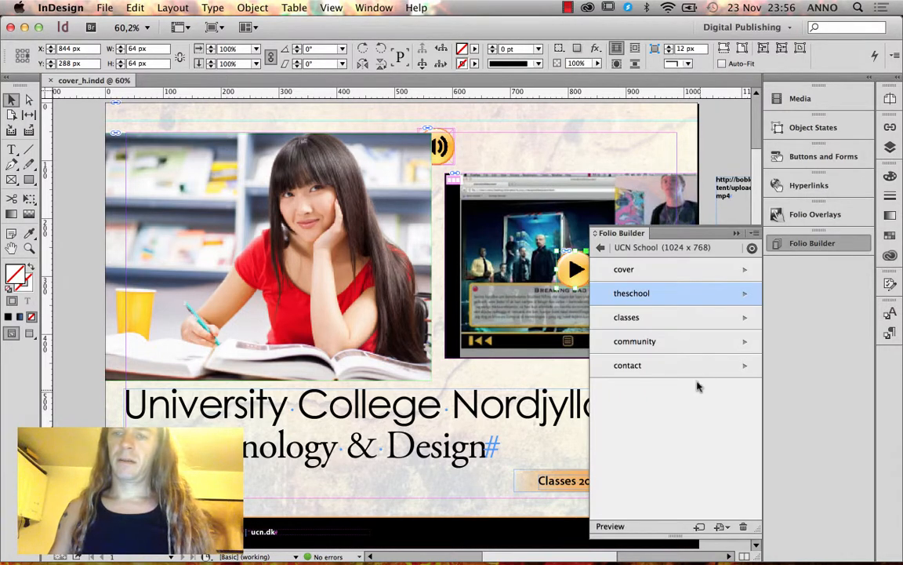
left_click(756, 233)
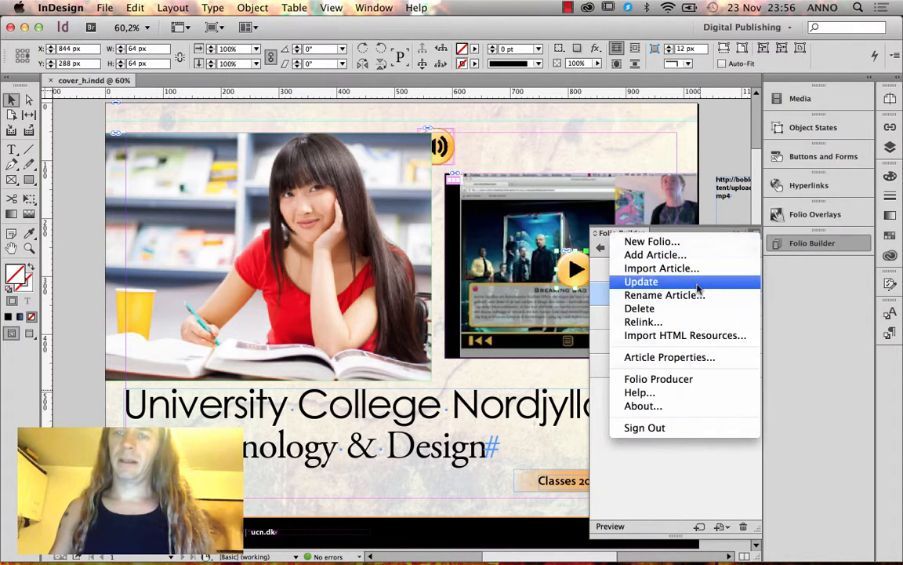
left_click(659, 282)
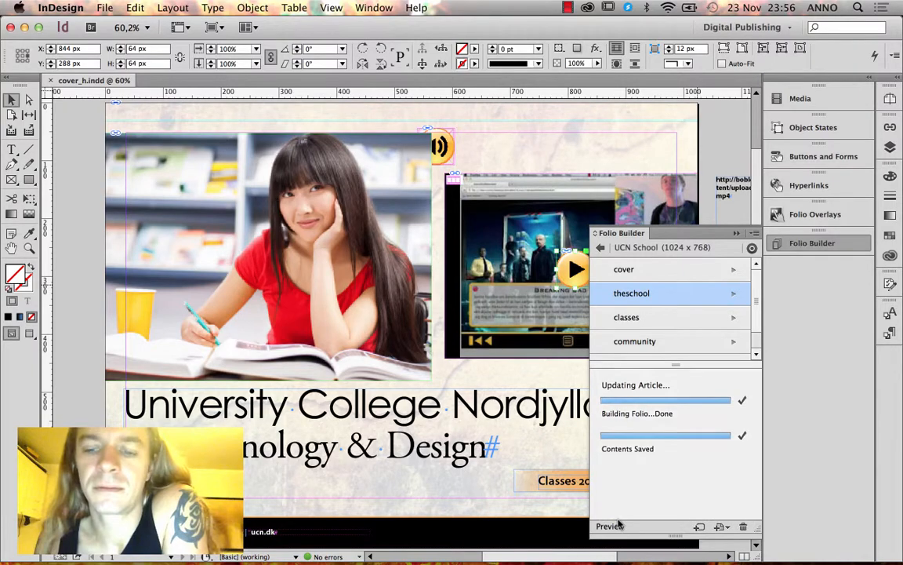
left_click(616, 524)
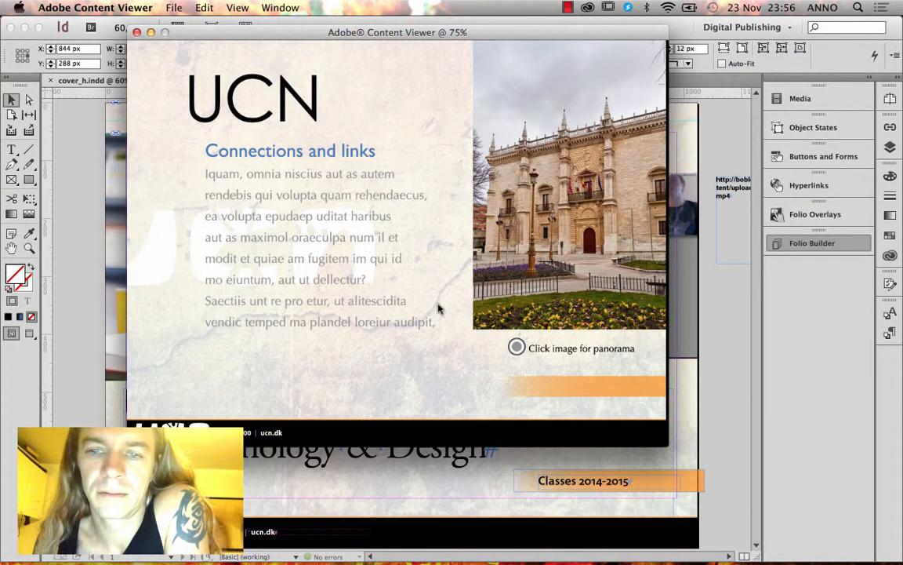
left_click_drag(437, 285, 403, 310)
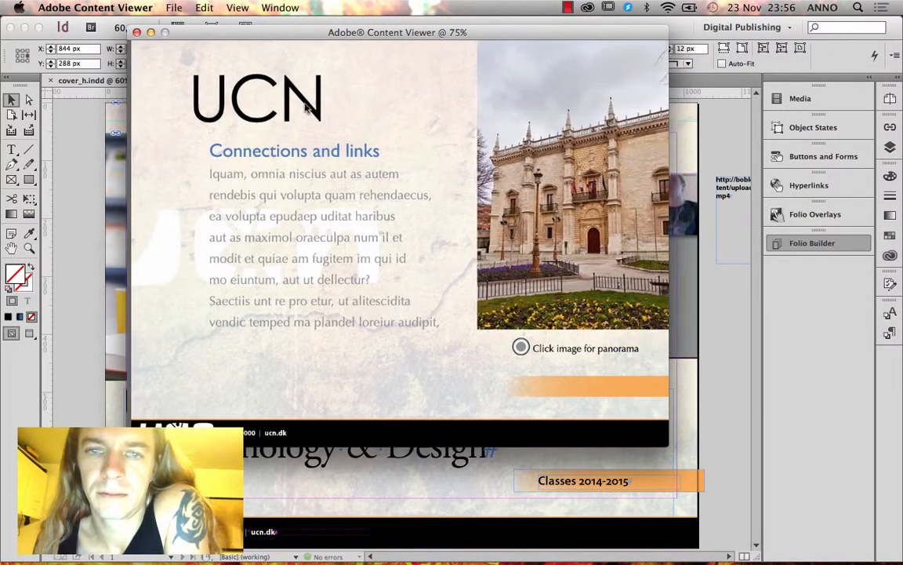
left_click(136, 33)
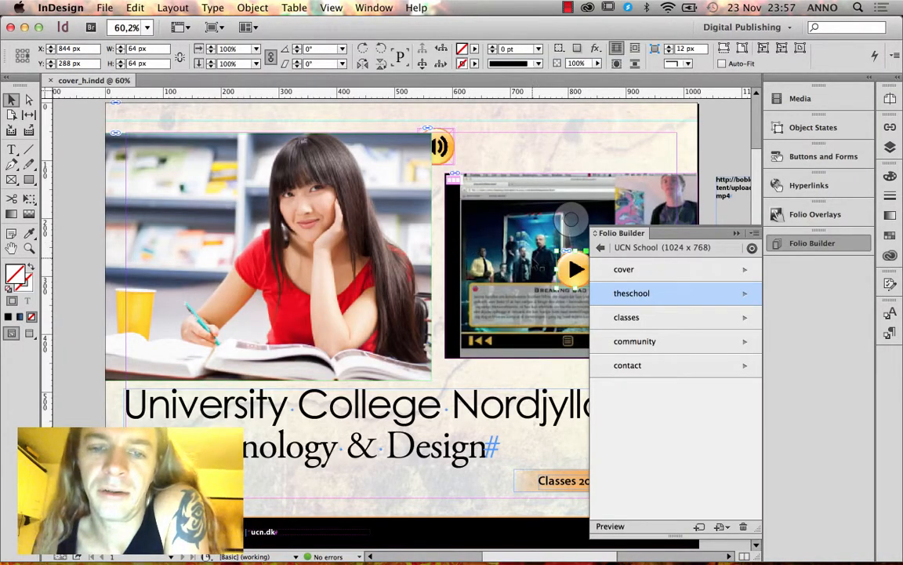
Run Update on the selected cover article from the Folio Builder menu, then preview it.
left_click(619, 269)
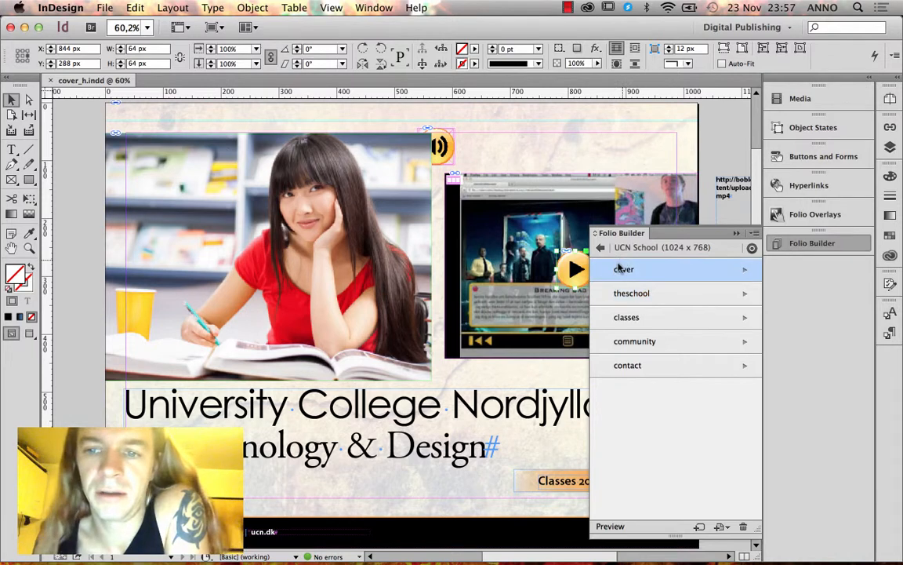
left_click(752, 230)
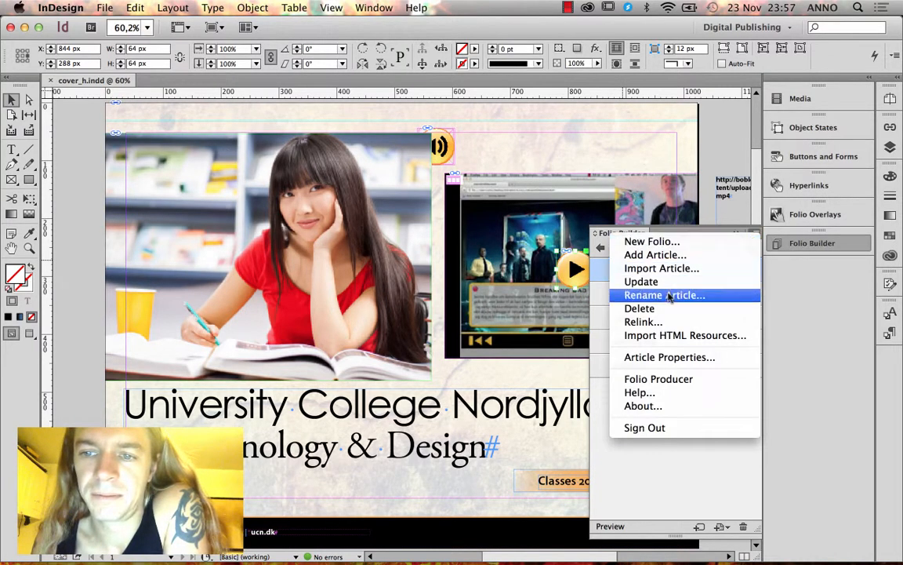
left_click(602, 280)
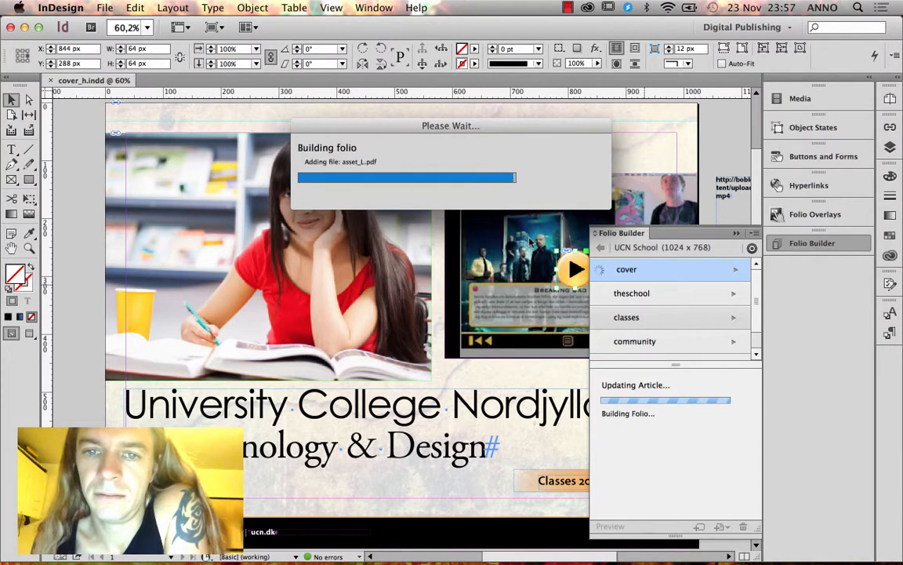
left_click(610, 526)
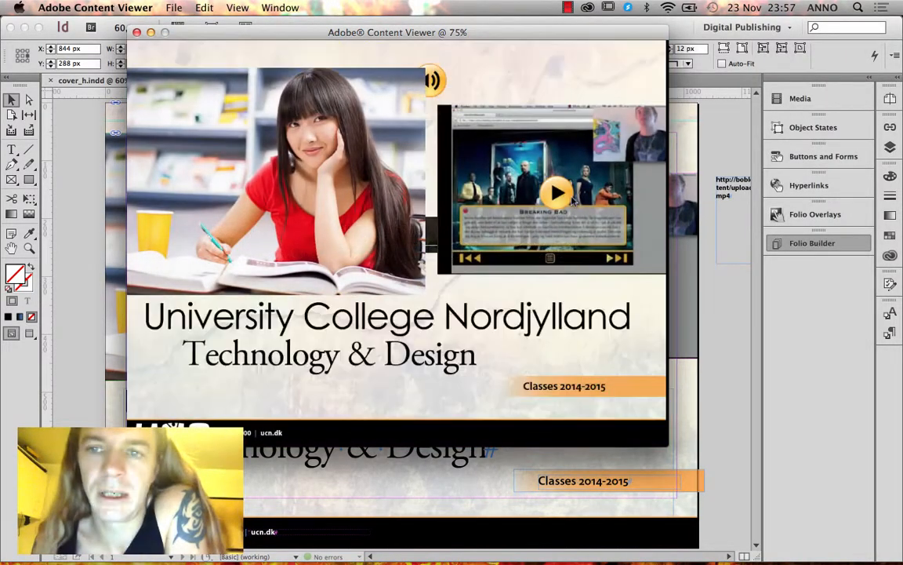
Play the re-encoded cover video in the Content Viewer preview, then close the preview.
left_click(557, 193)
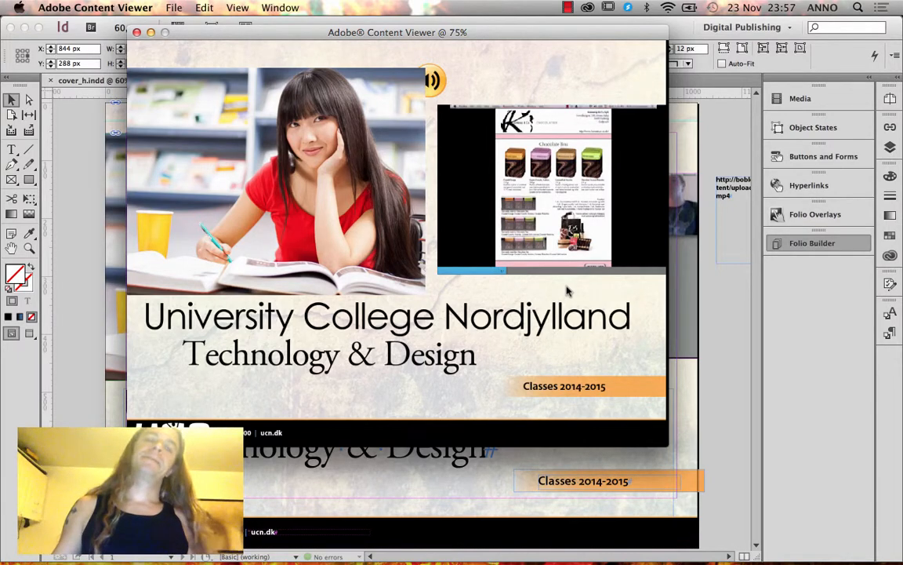
left_click(136, 32)
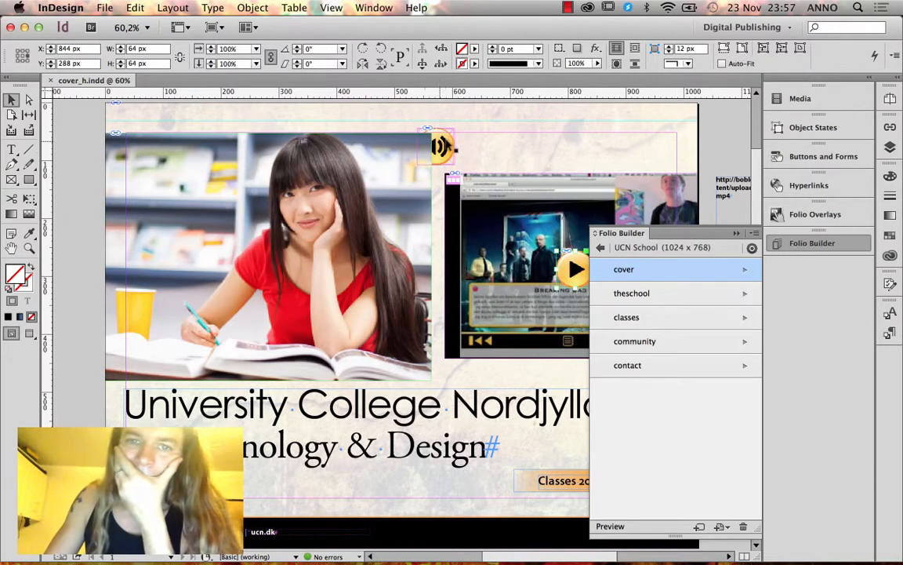
Move the sound button right, clear of the video, and close cover_h.indd.
left_click(450, 148)
left_click_drag(450, 148, 471, 147)
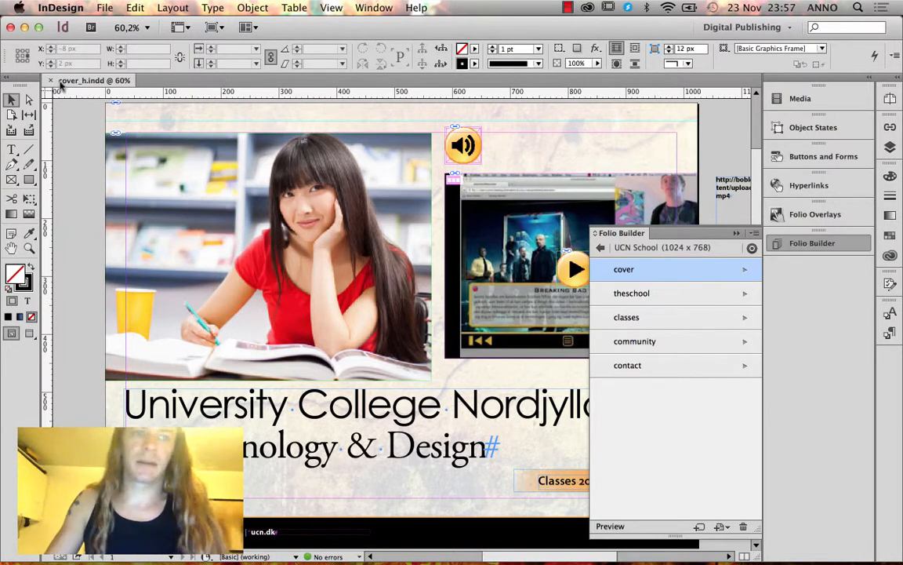
left_click(50, 80)
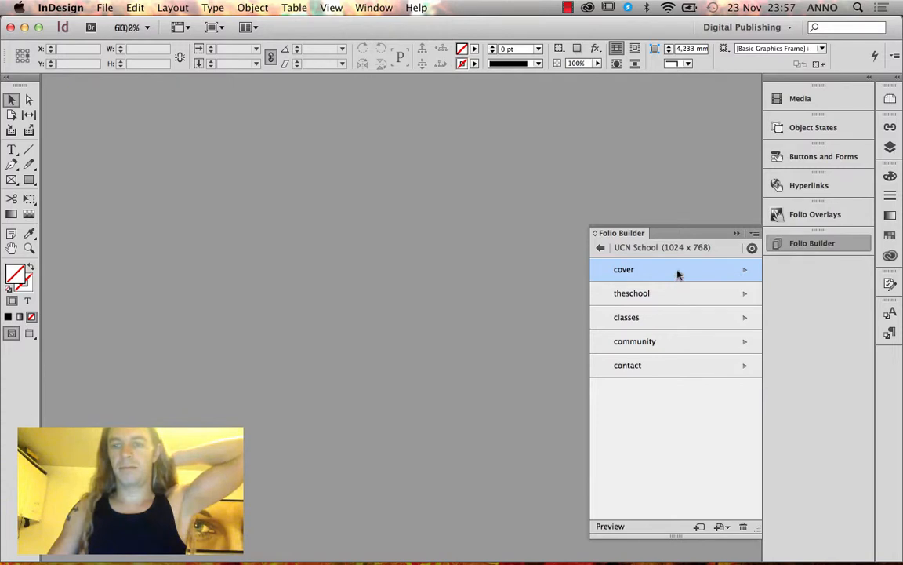
Open the theschool article's Landscape layout, theschool_h.indd, from Folio Builder.
left_click(739, 296)
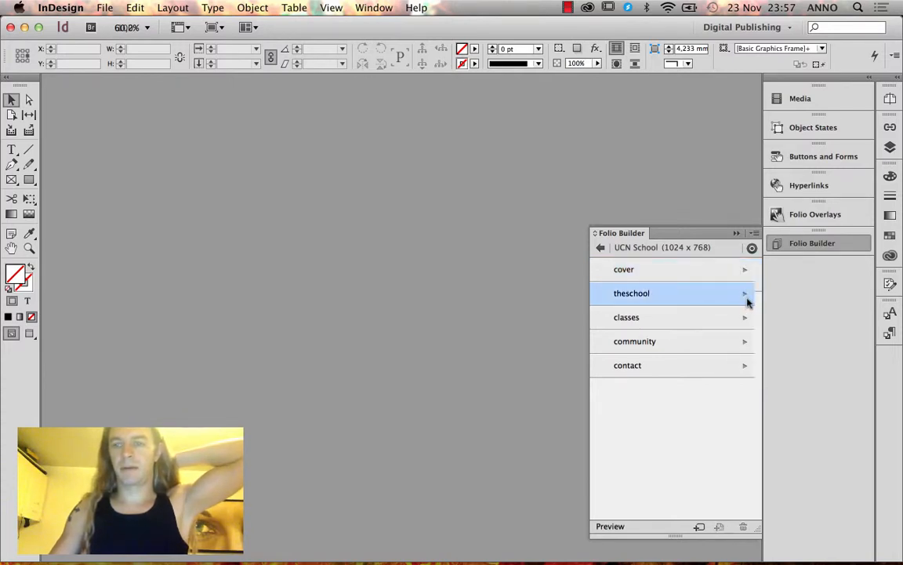
left_click(746, 296)
double_click(715, 280)
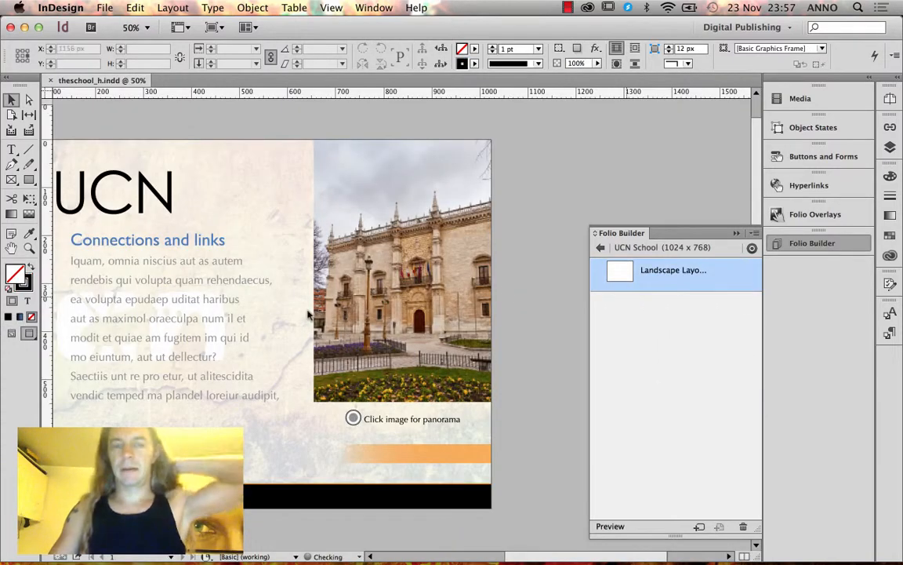
Add a text frame below the body text reading 'Go to graphics design class'.
scroll(246, 368, "left", 5)
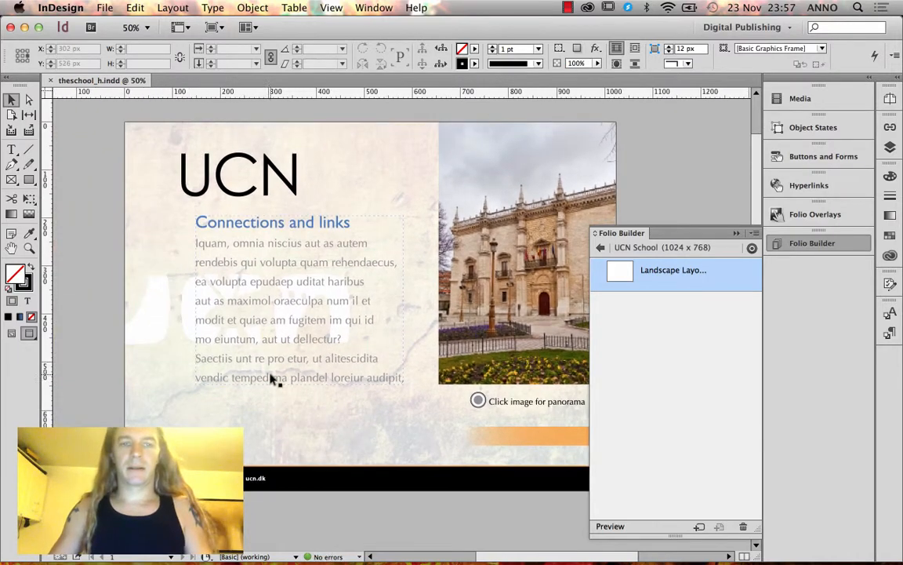
left_click(345, 330)
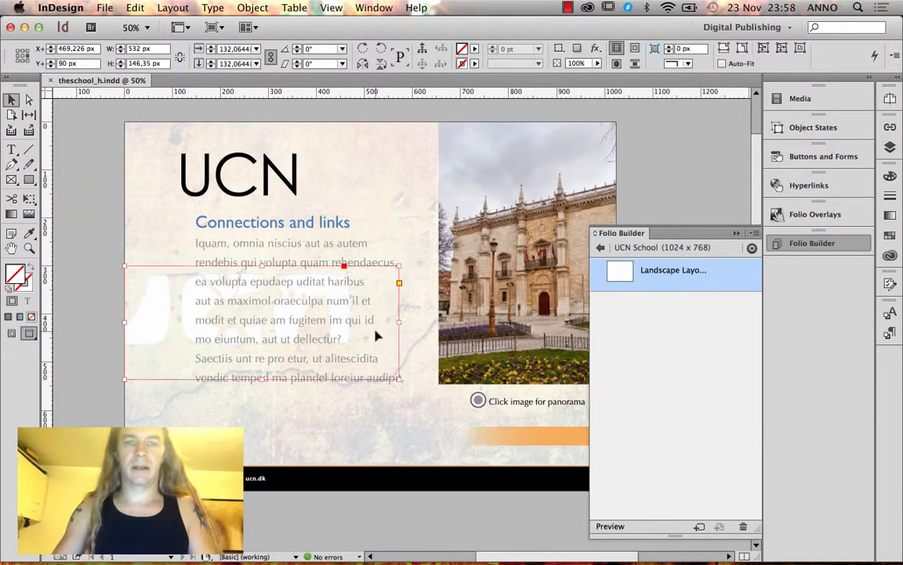
left_click(356, 246)
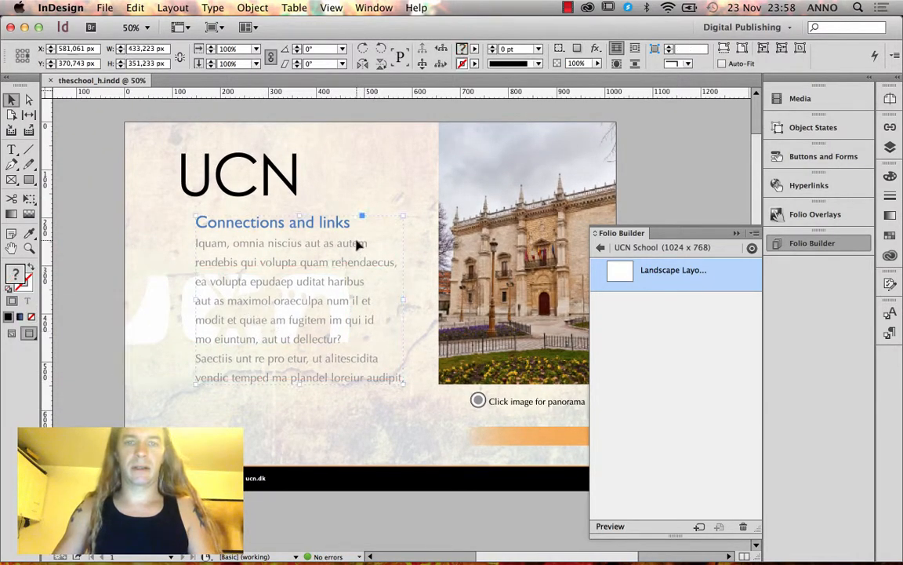
left_click(11, 147)
left_click_drag(196, 398, 378, 441)
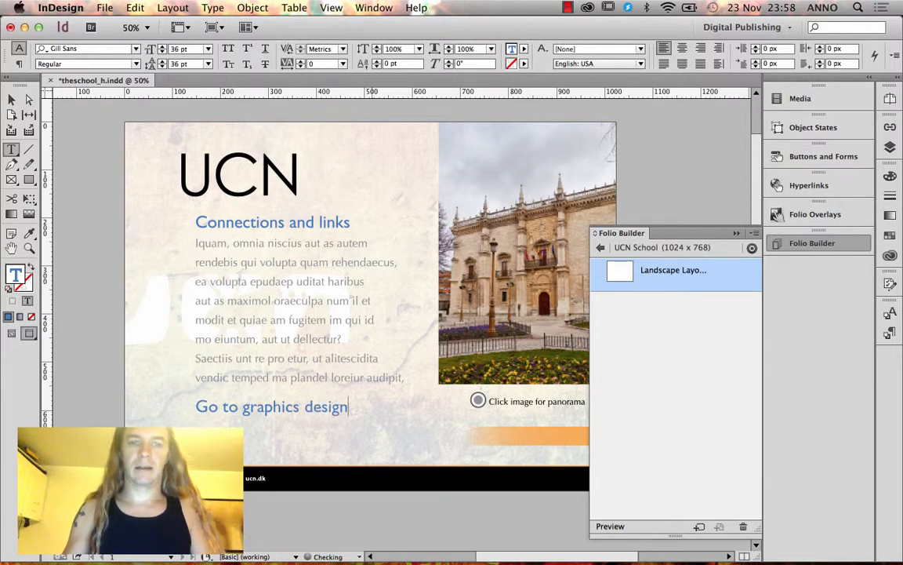
type("Go to graphics design class")
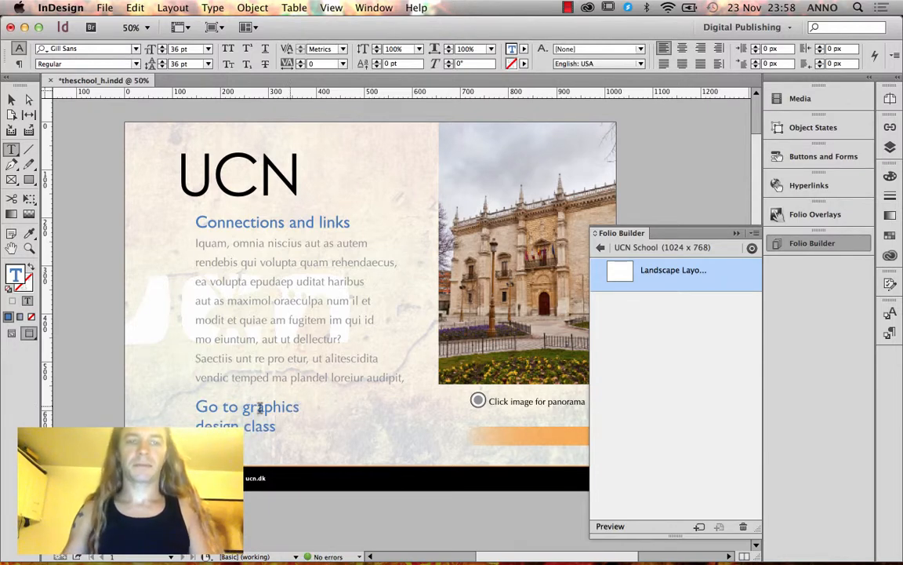
Convert the 'Go to graphics design class' text to outlines and select it as one object.
key("super+a")
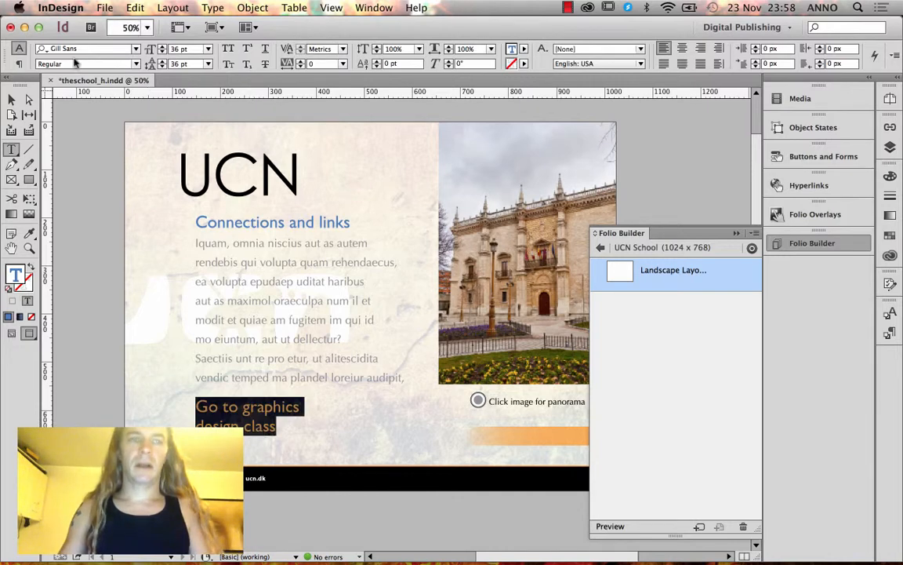
left_click(212, 7)
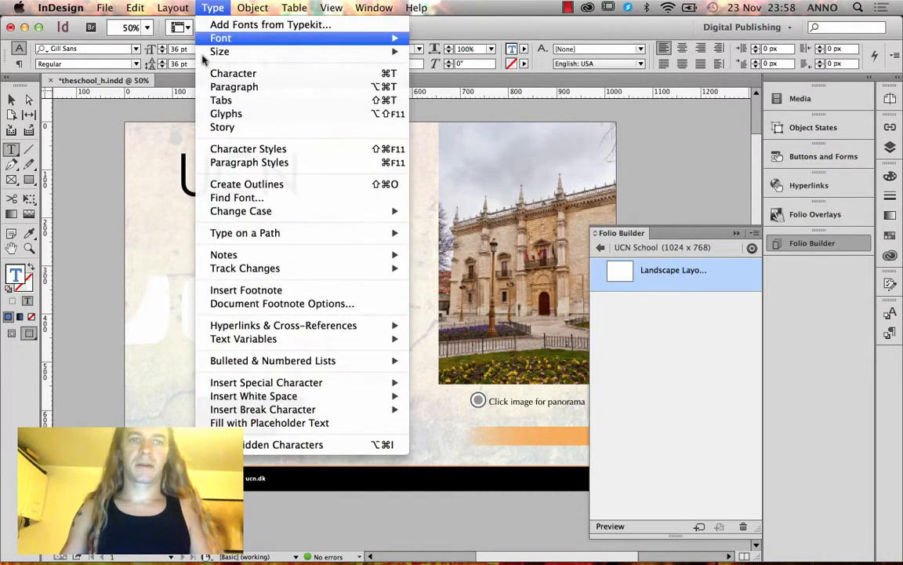
left_click(236, 183)
left_click(11, 100)
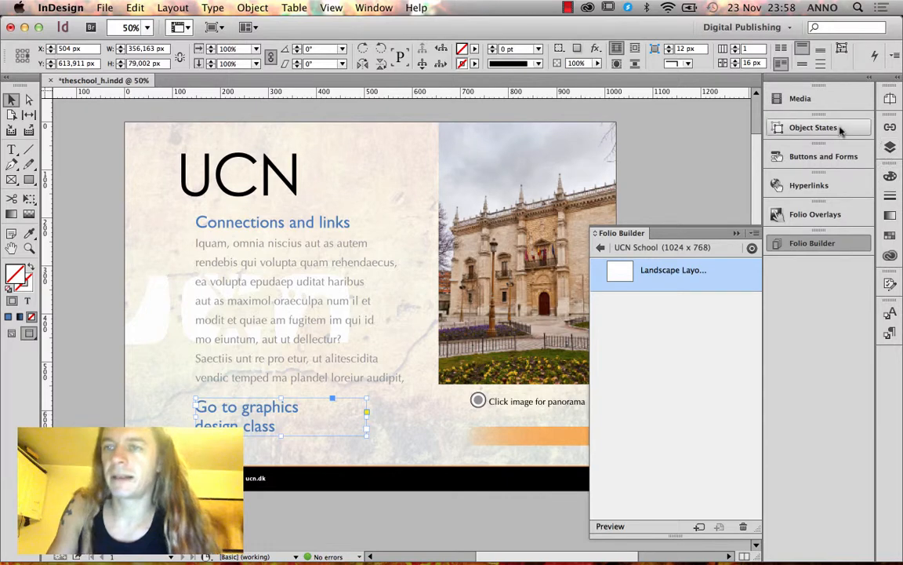
Set the outlined text's type to Button in Buttons and Forms.
left_click(798, 157)
left_click(673, 163)
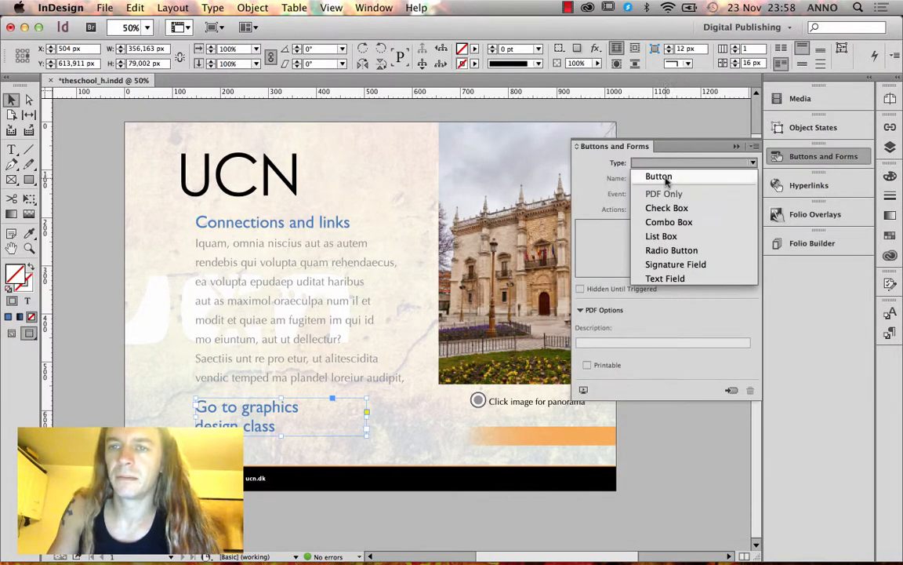
left_click(658, 177)
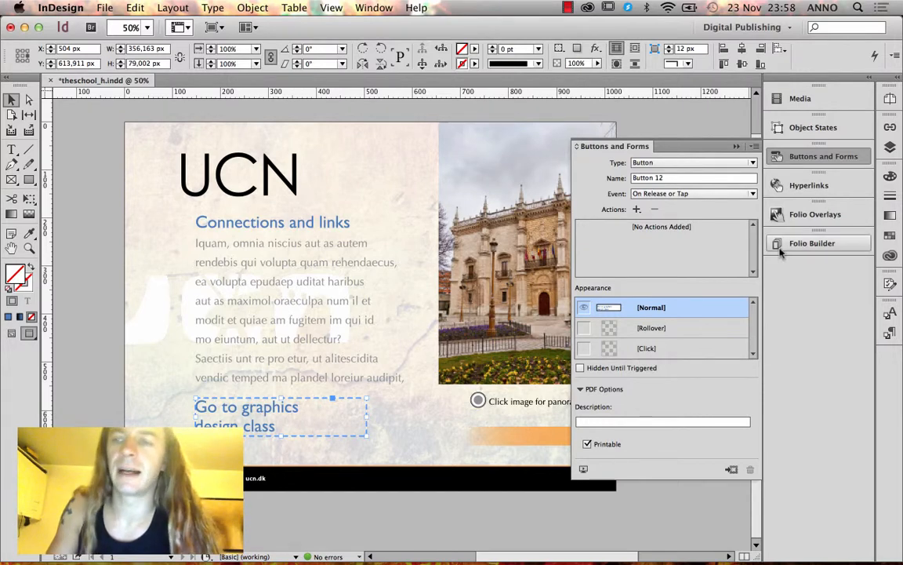
left_click(812, 244)
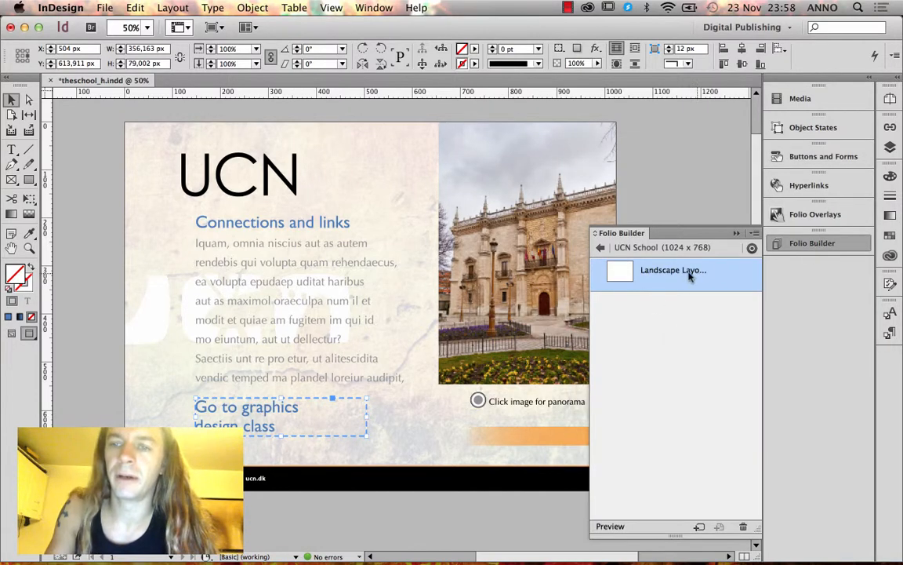
Open the classes article's Landscape layout, classes_h.indd, from Folio Builder.
left_click(600, 248)
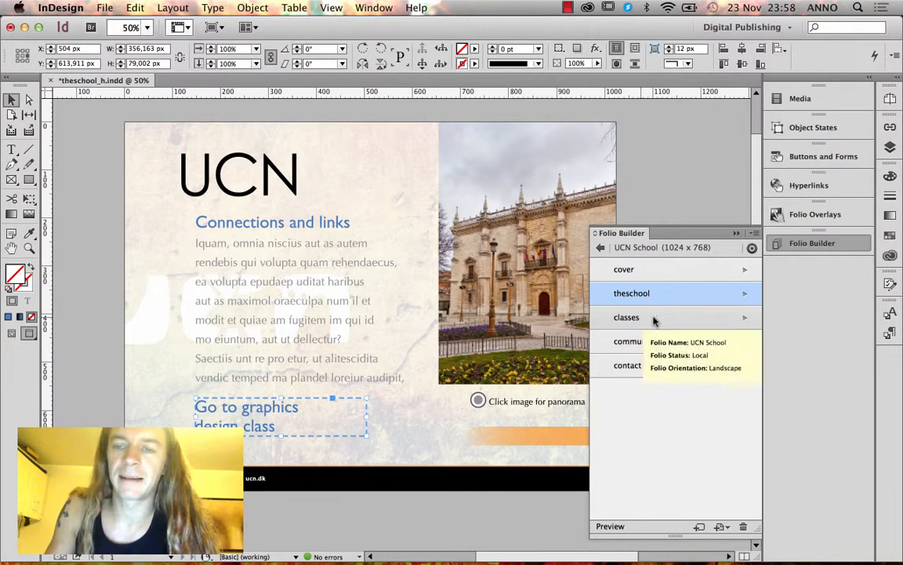
left_click(685, 318)
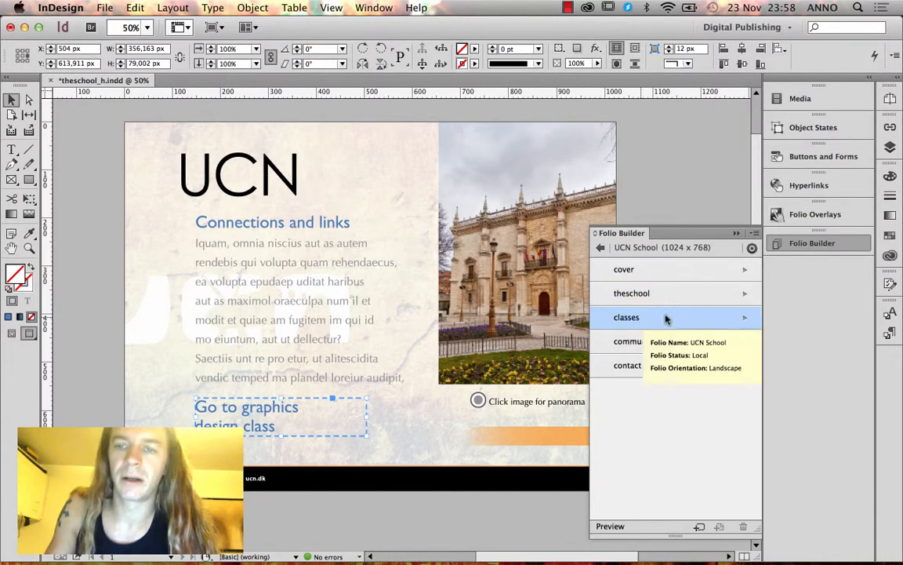
double_click(639, 316)
left_click(633, 284)
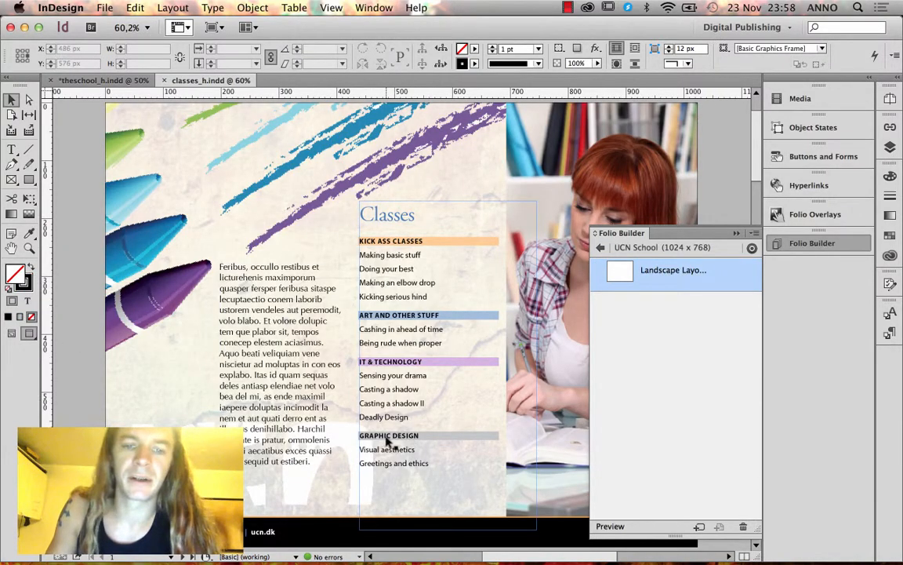
Browse the five classes pages and their thumbnails, then switch back to theschool_h.indd.
scroll(353, 442, "down", 20)
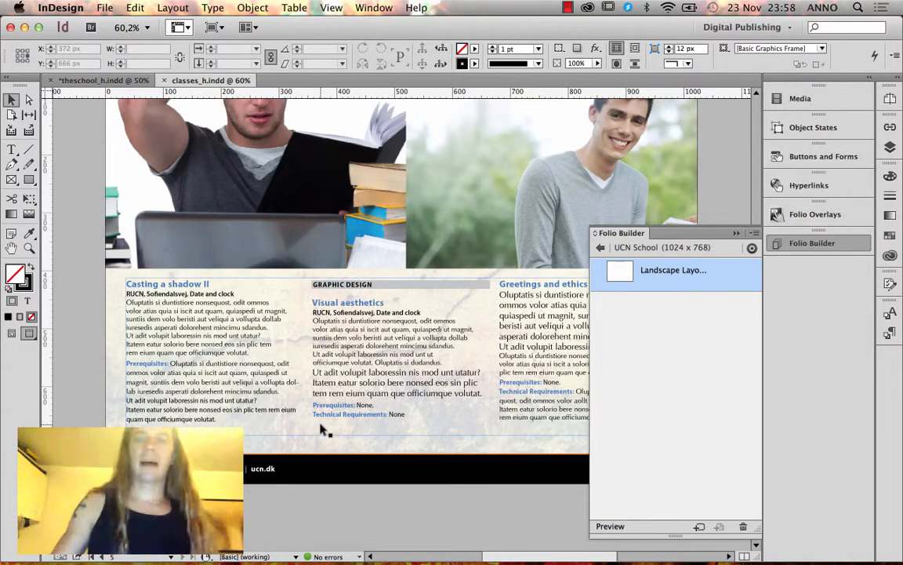
scroll(322, 429, "up", 1)
left_click(890, 98)
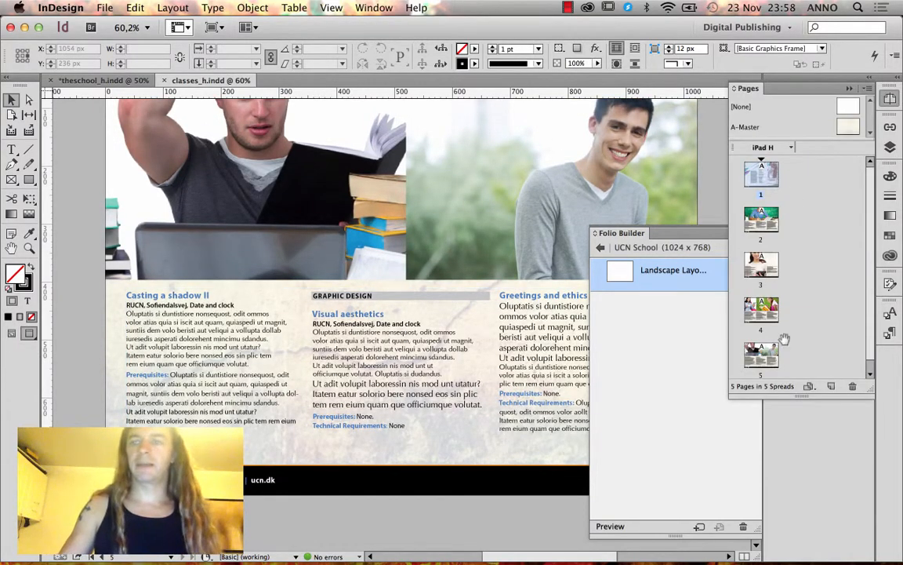
scroll(772, 353, "down", 1)
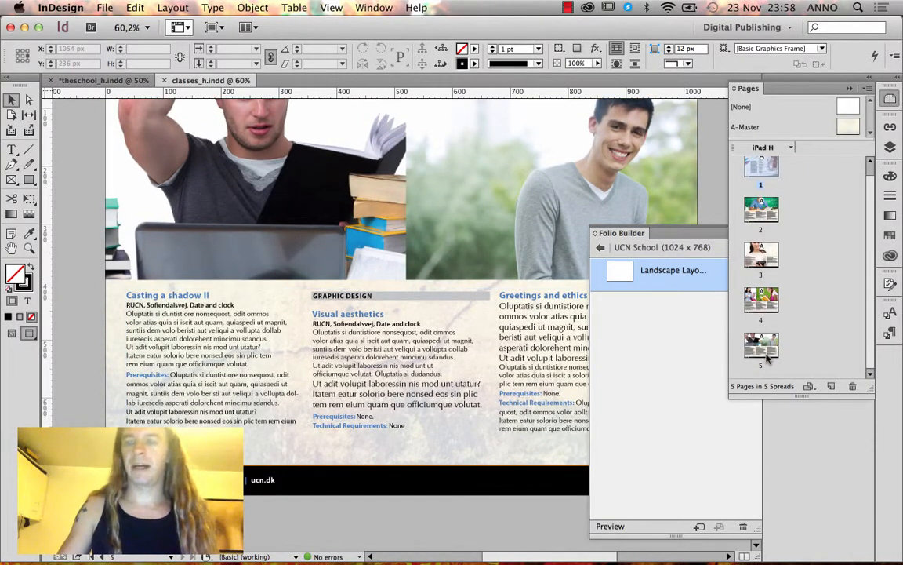
scroll(765, 238, "up", 1)
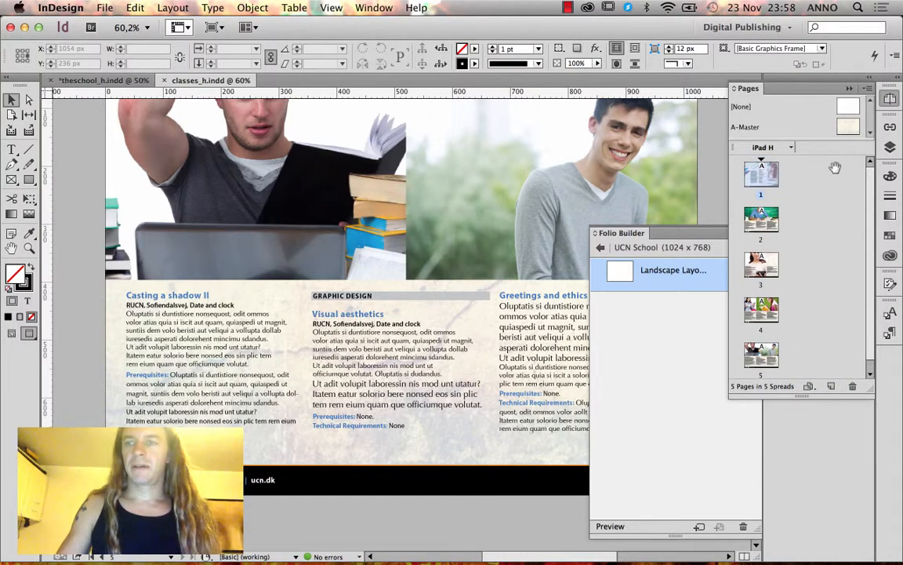
left_click(100, 80)
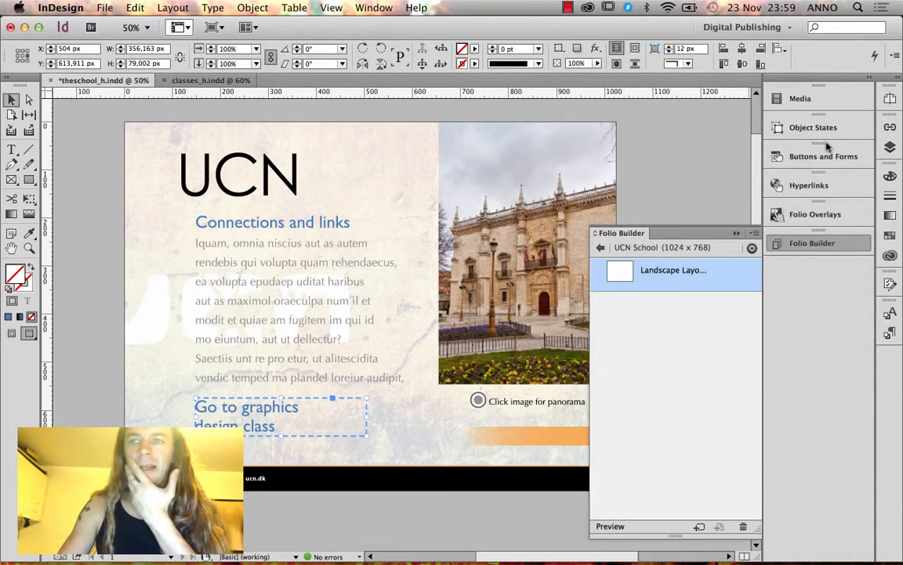
Add a Go To URL action to the button and begin the address with 'Na'.
left_click(823, 156)
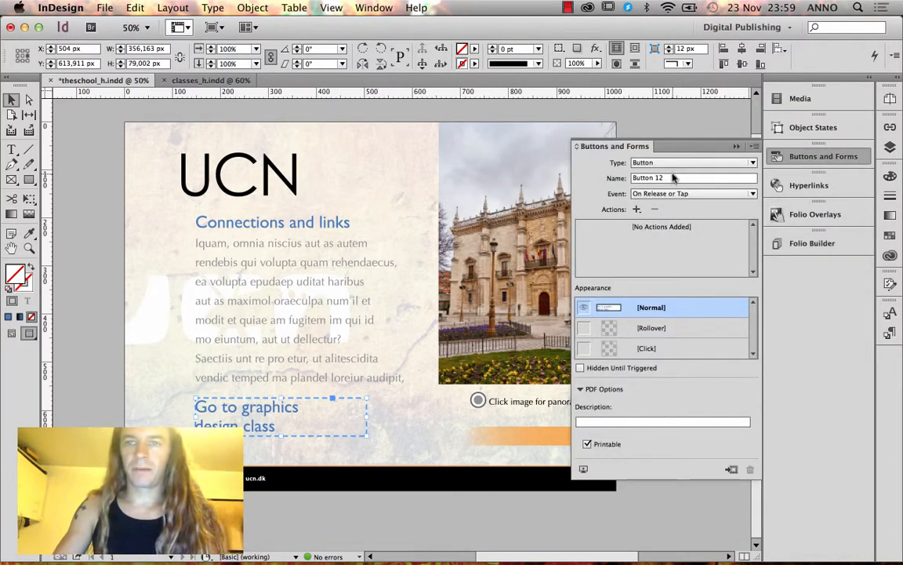
left_click(674, 162)
left_click(588, 192)
left_click(637, 209)
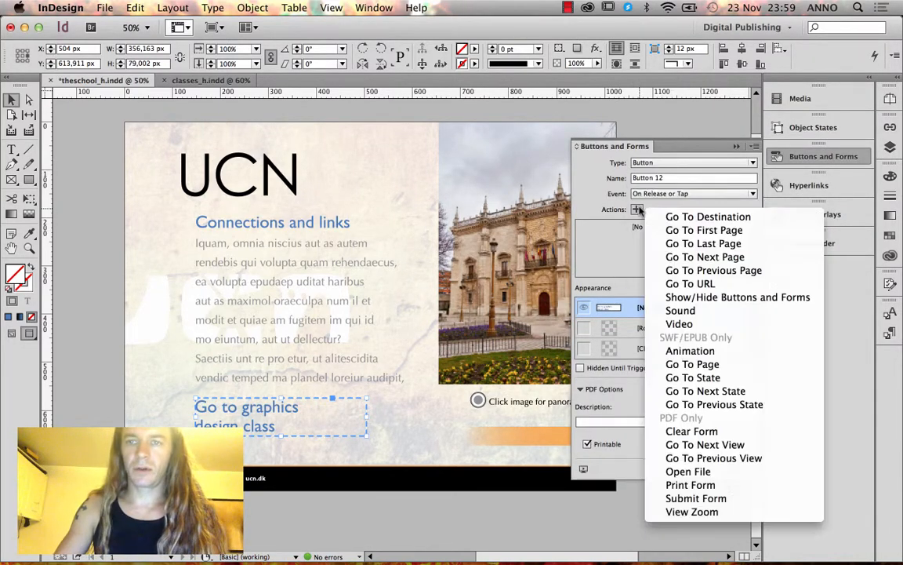
left_click(690, 284)
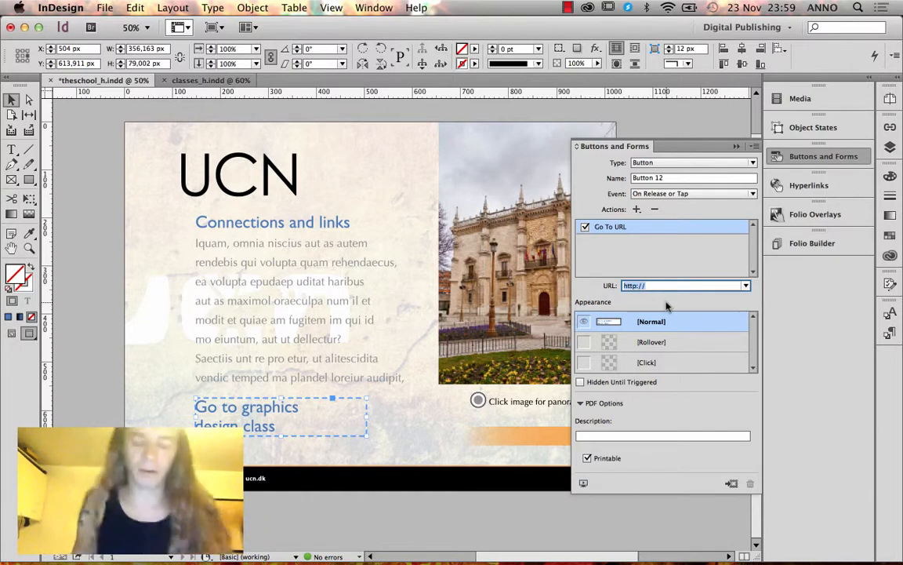
type("Navto")
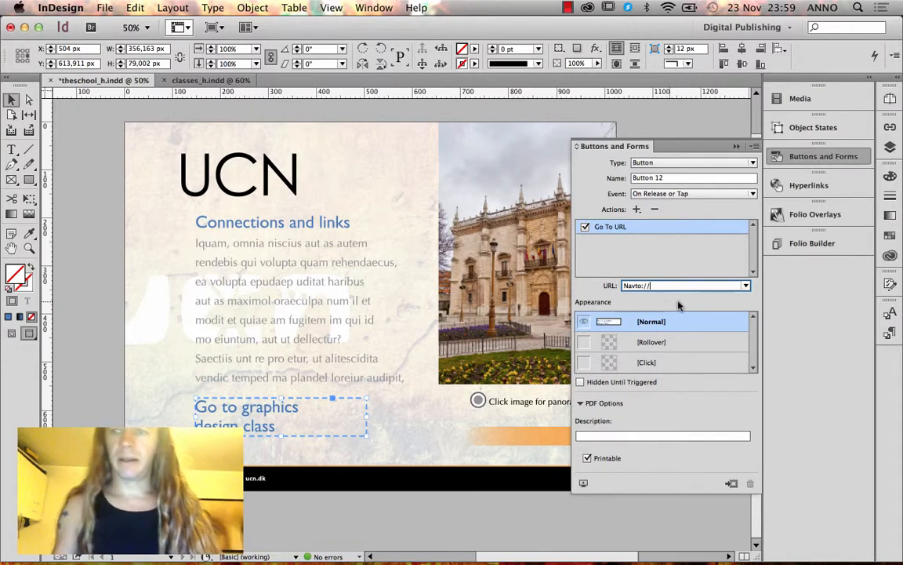
left_click(821, 257)
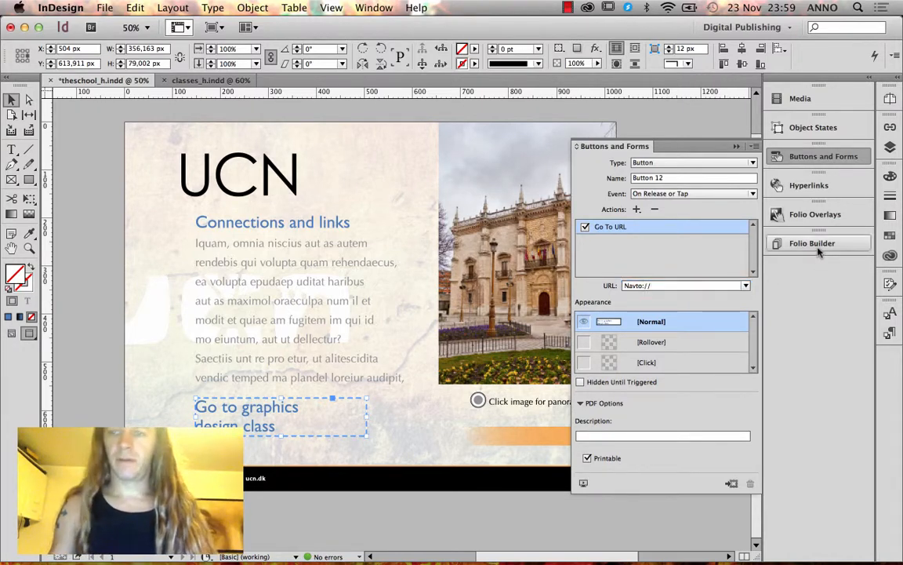
Check the UCN School folio's article names, then finish the URL as Navto://classes.
left_click(818, 251)
double_click(602, 261)
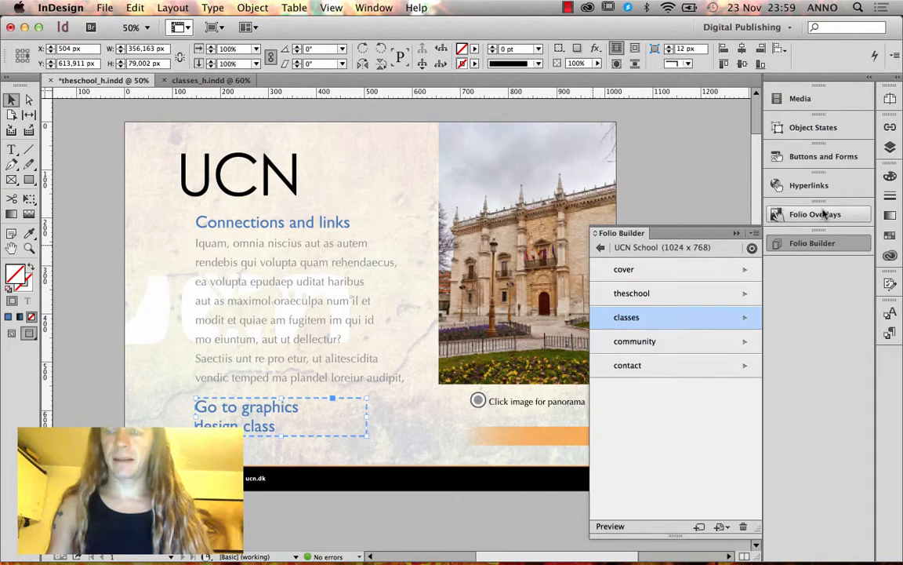
left_click(823, 156)
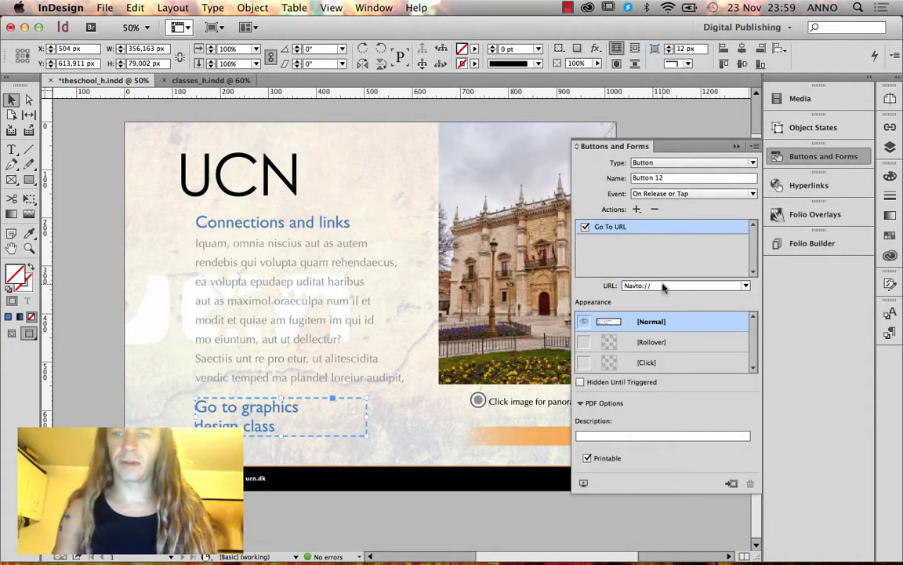
left_click(674, 286)
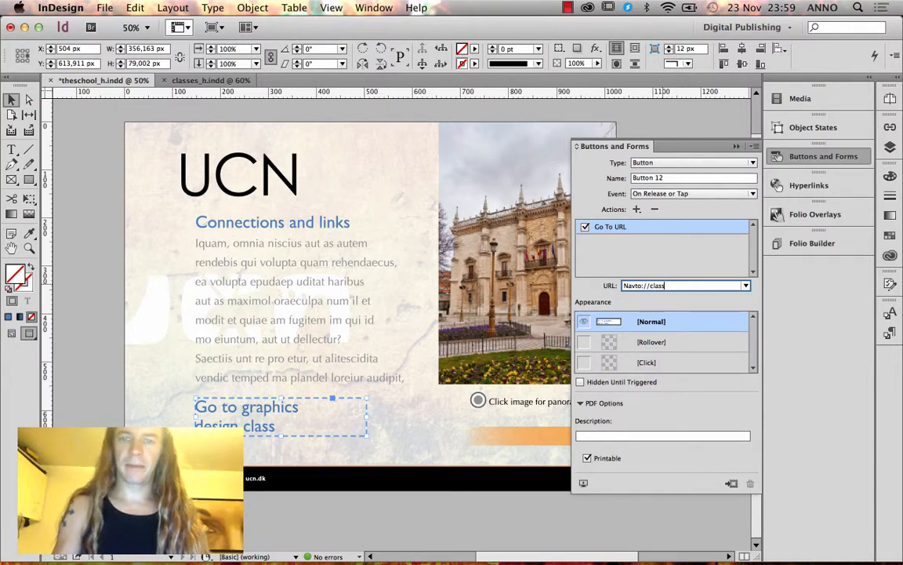
left_click(789, 245)
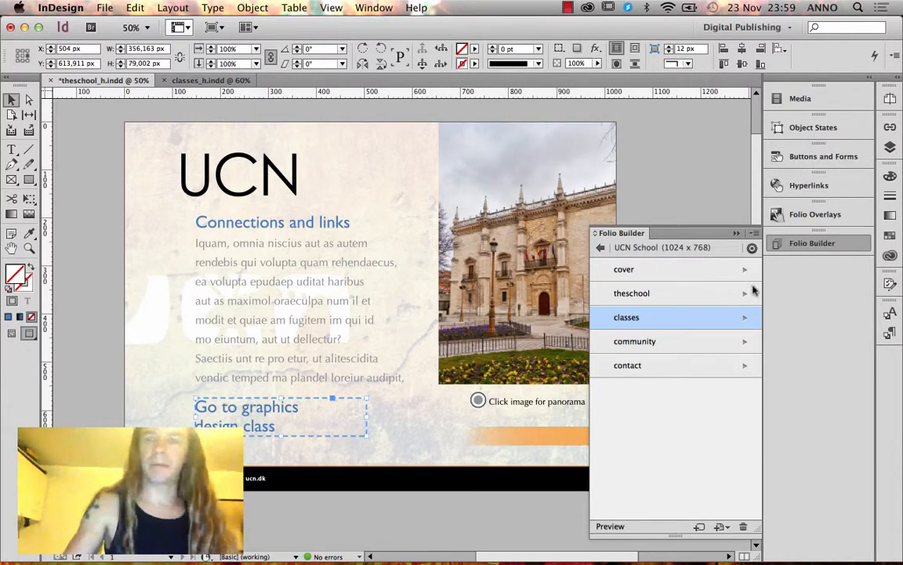
Run Update on theschool in the UCN School folio, then go back to the folio list.
left_click(693, 286)
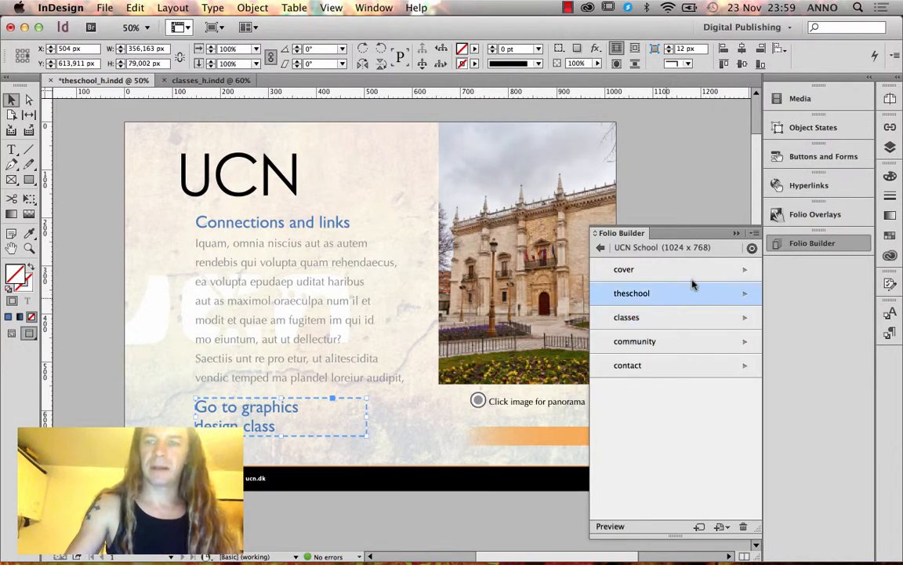
left_click(754, 233)
left_click(651, 280)
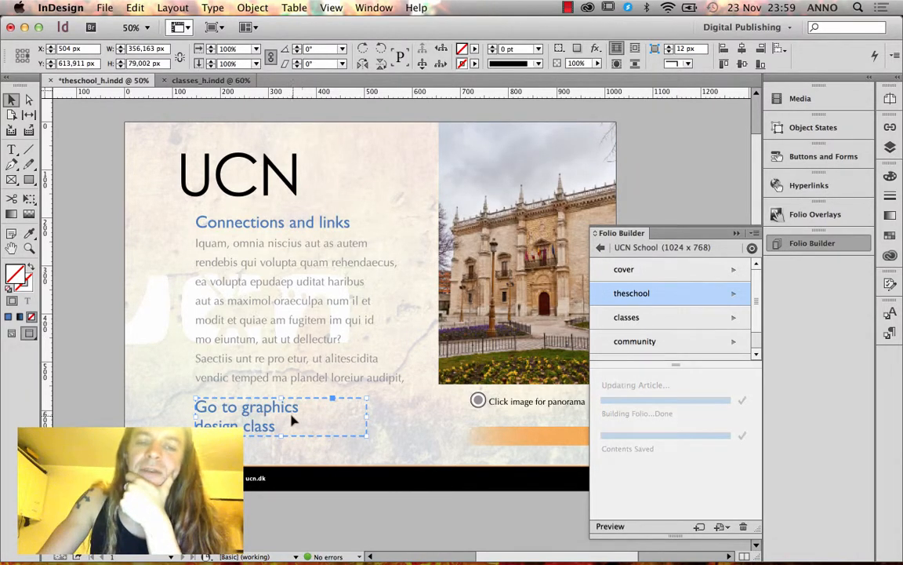
left_click(602, 249)
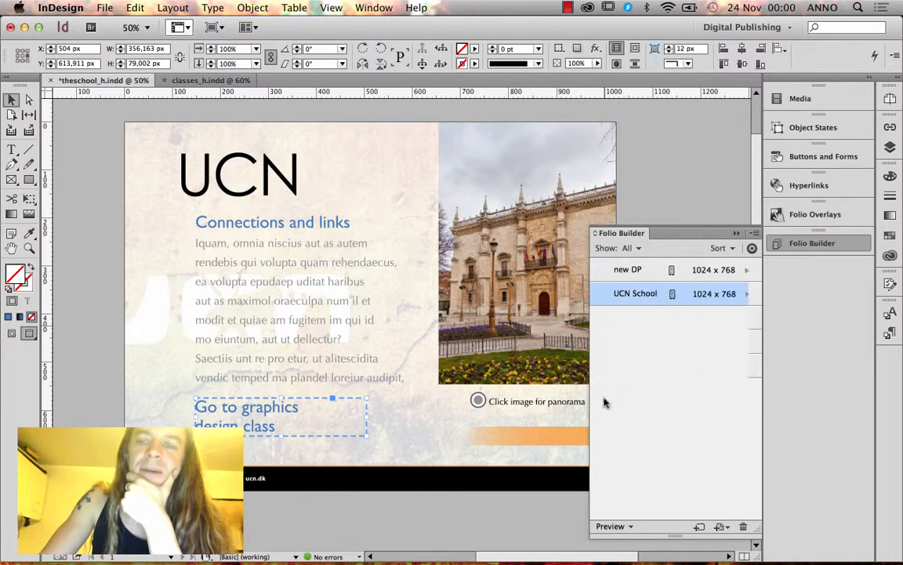
Preview the folio on desktop, swipe to the UCN page, and test the Go to graphics link.
left_click(620, 534)
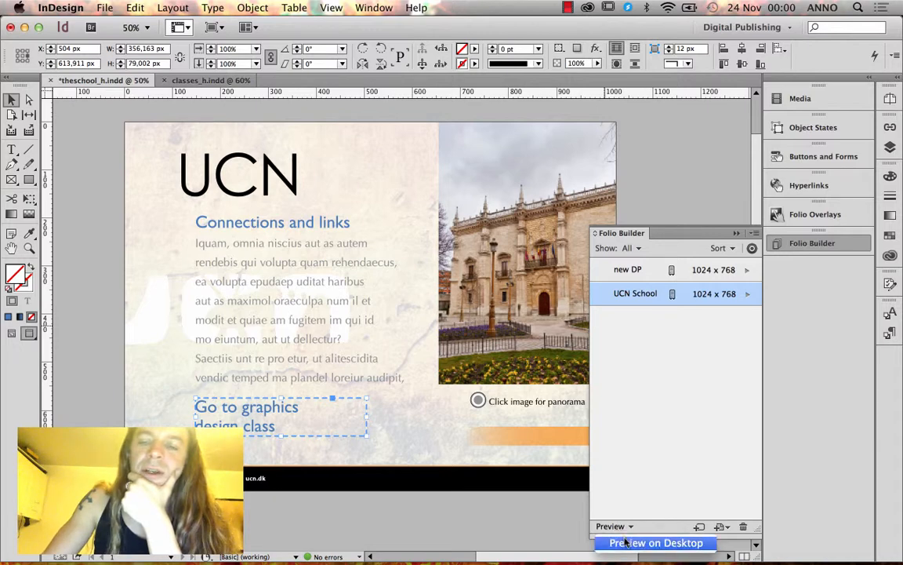
left_click(651, 540)
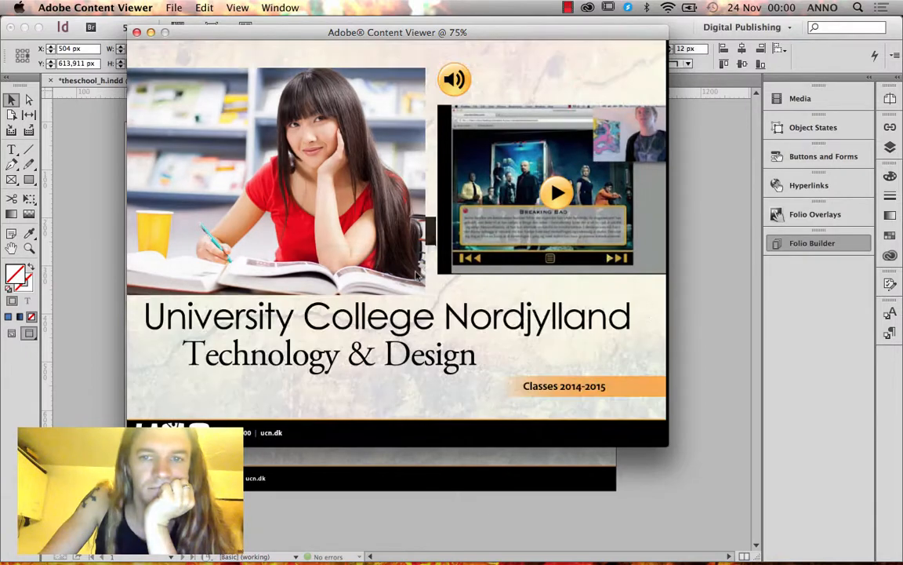
left_click_drag(490, 276, 398, 339)
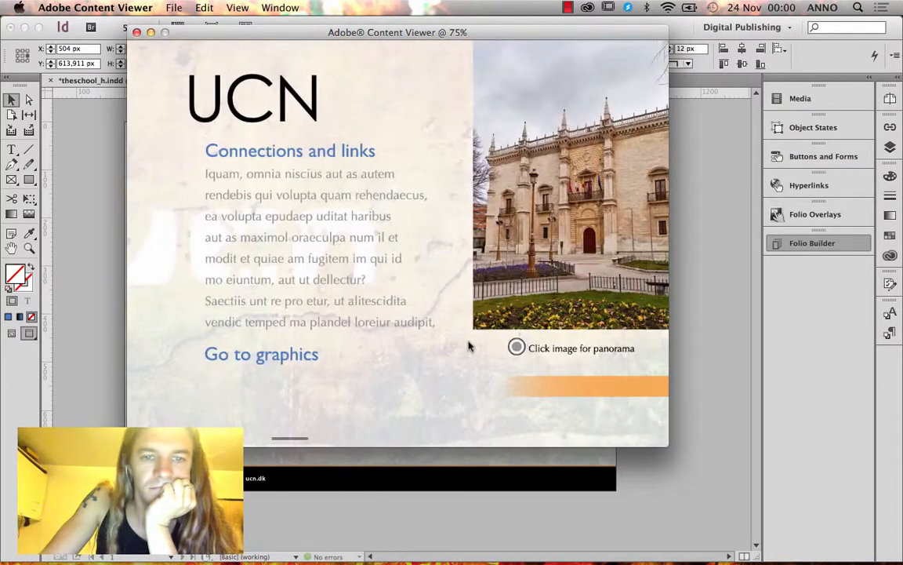
left_click_drag(468, 345, 179, 342)
left_click_drag(243, 345, 402, 343)
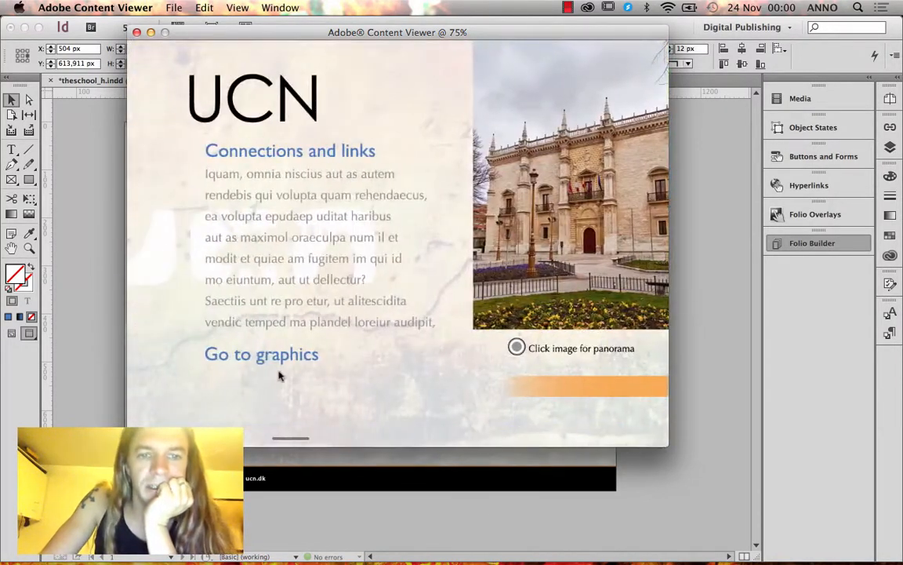
left_click(287, 358)
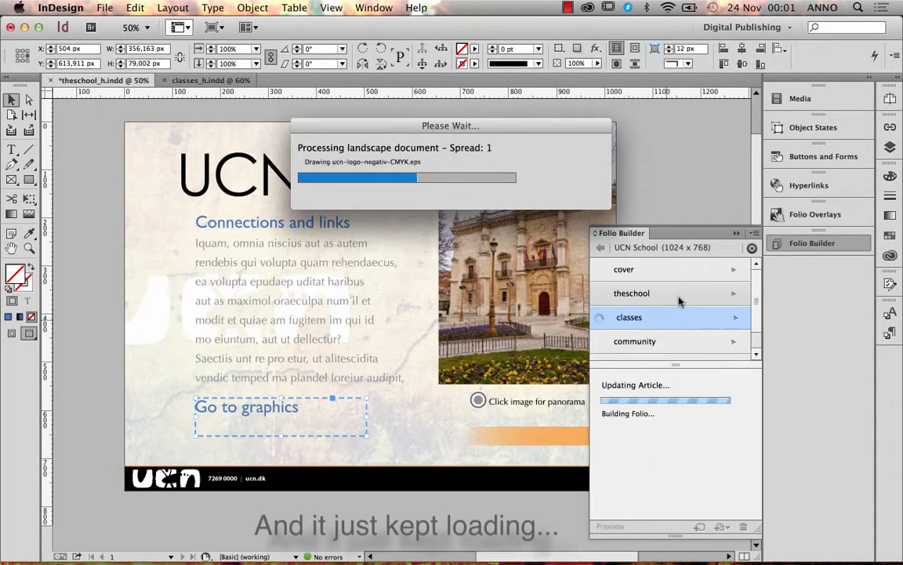
Dismiss the finished upload dialog and close the Content Viewer preview.
left_click(600, 248)
left_click(619, 524)
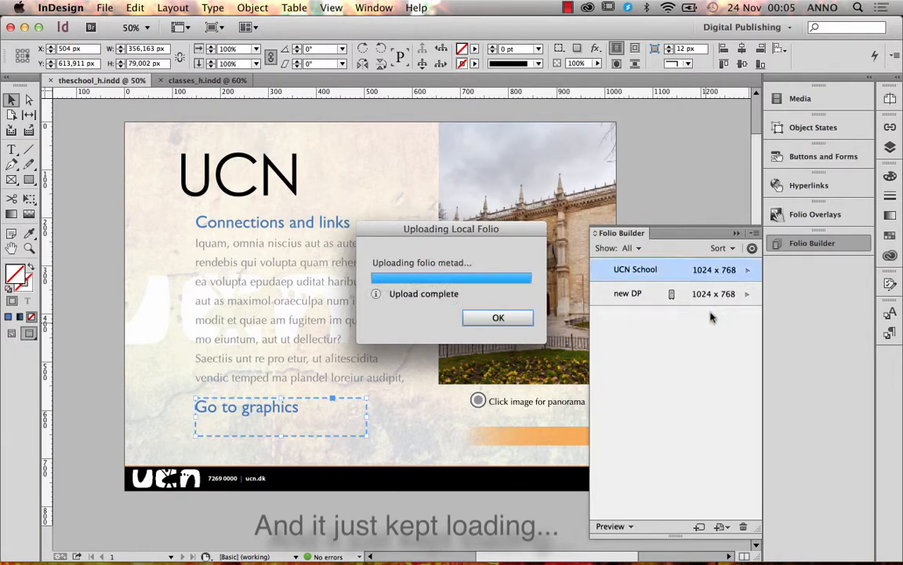
left_click(506, 317)
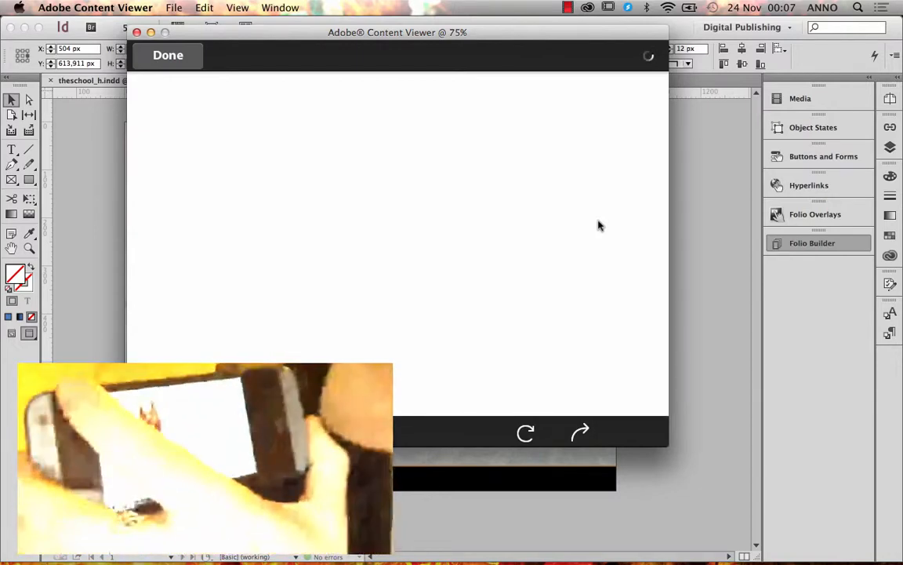
left_click(134, 32)
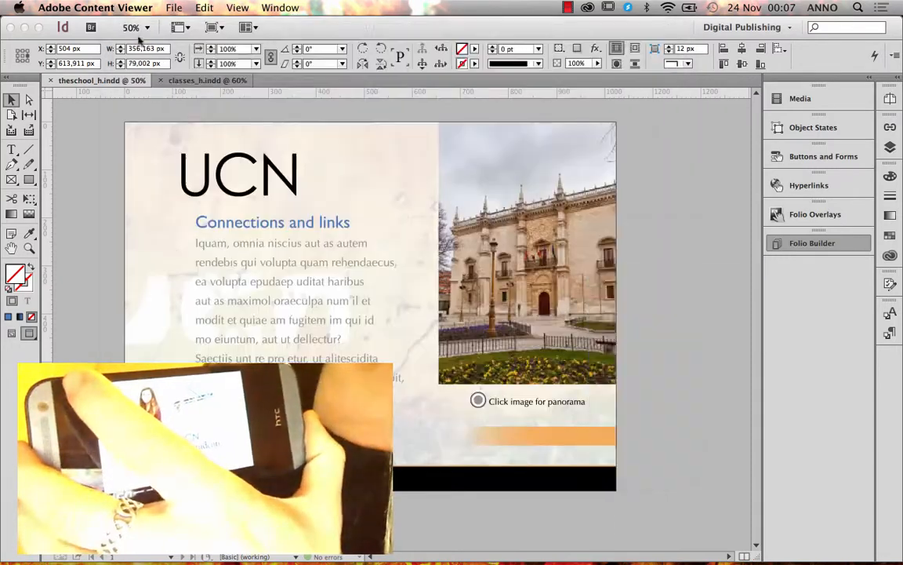
Retype Button 12's Go To URL address as Navto://classes and confirm it.
left_click(815, 156)
left_click(683, 285)
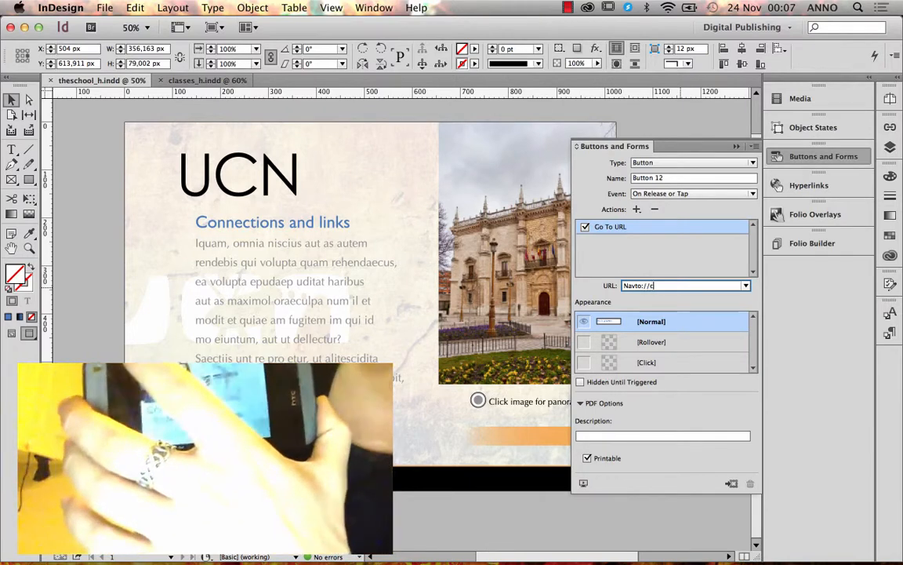
type("classes")
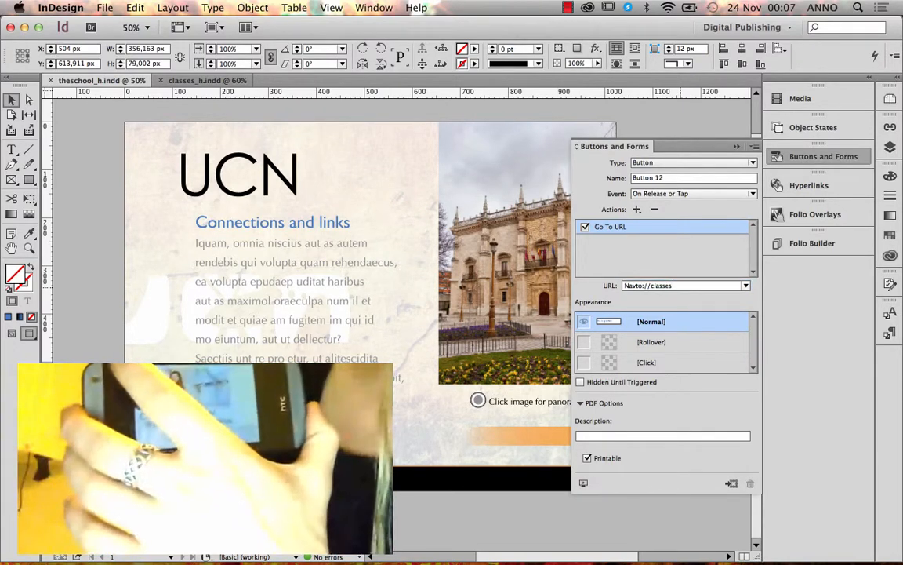
key("Return")
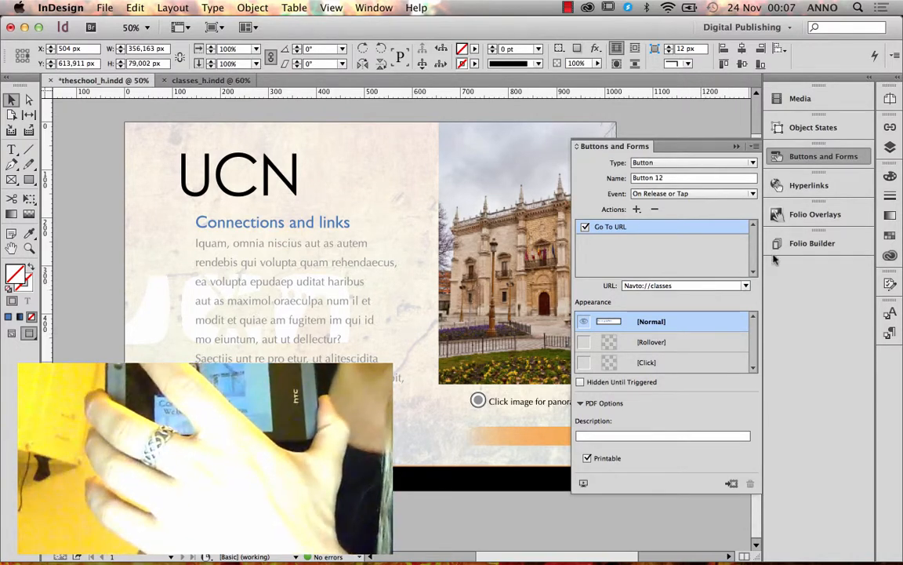
left_click(812, 243)
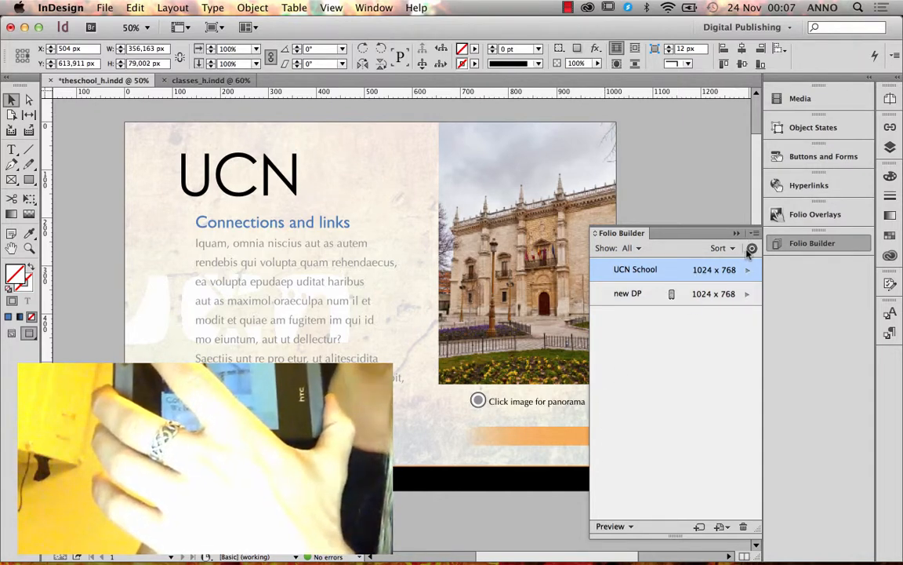
Save theschool_h.indd with Cmd+S and rebuild the theschool article in UCN School.
left_click(745, 273)
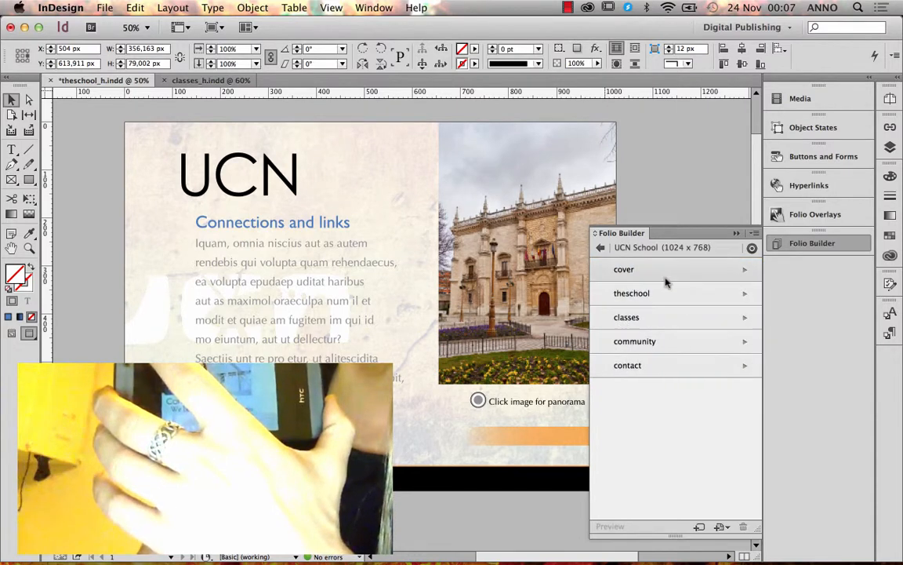
left_click(211, 205)
key("super+s")
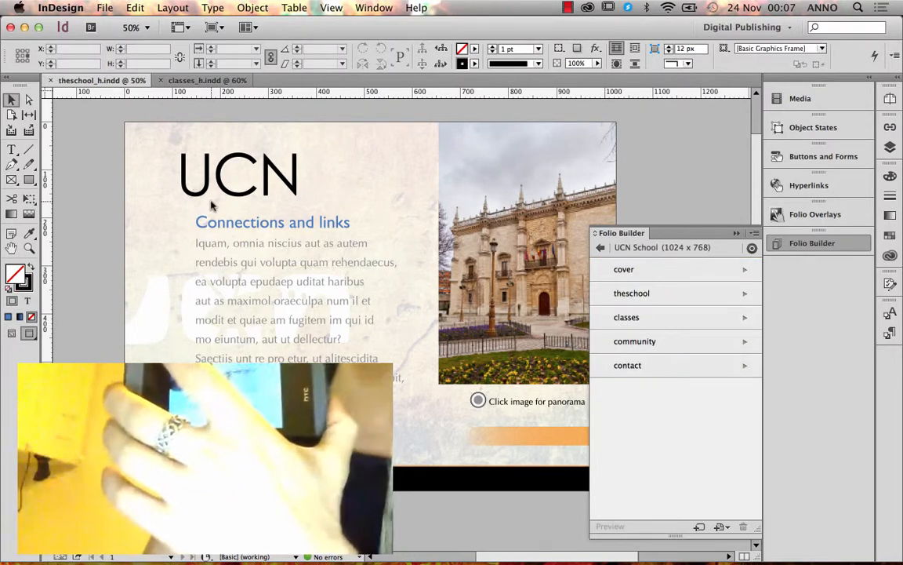
left_click(650, 293)
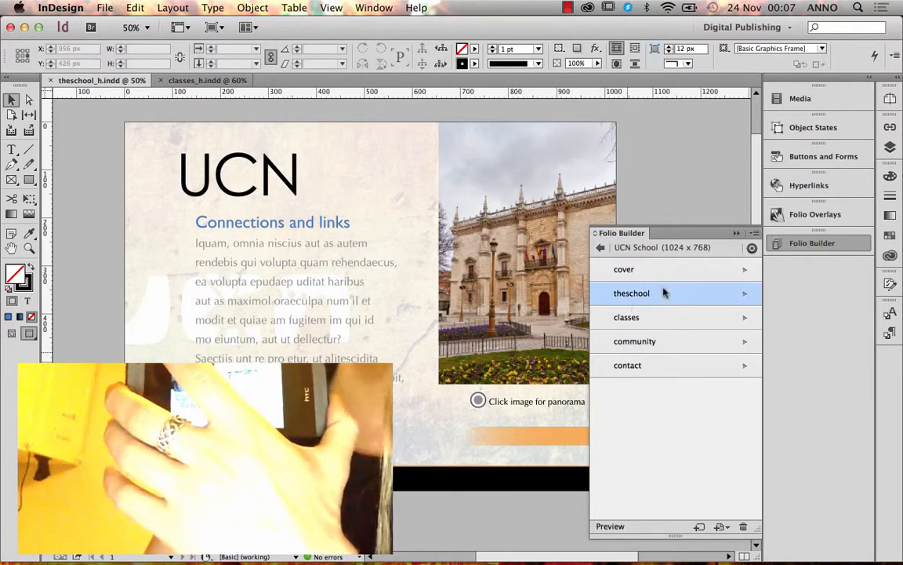
left_click(754, 233)
left_click(691, 284)
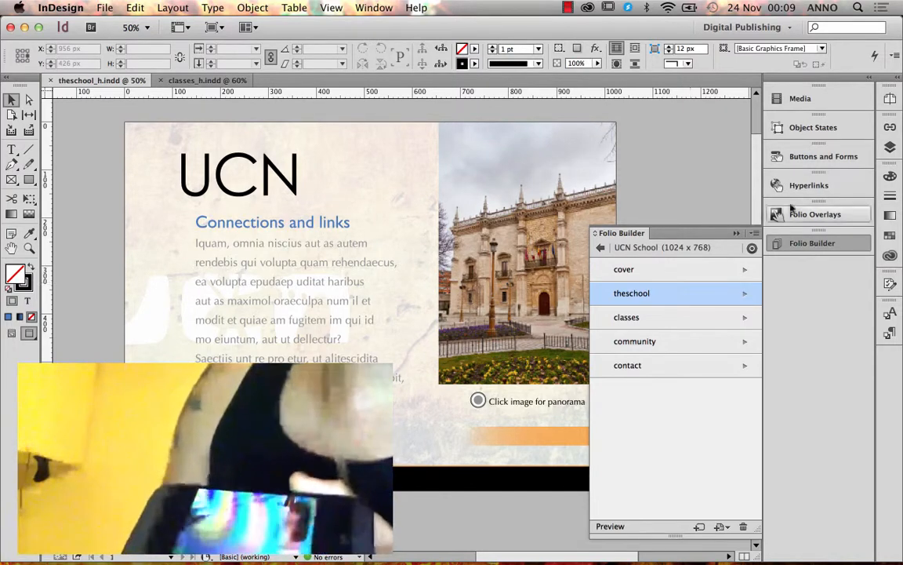
Change Button 12's Go To URL to Navto://classes#4 and save theschool_h.indd.
left_click(788, 157)
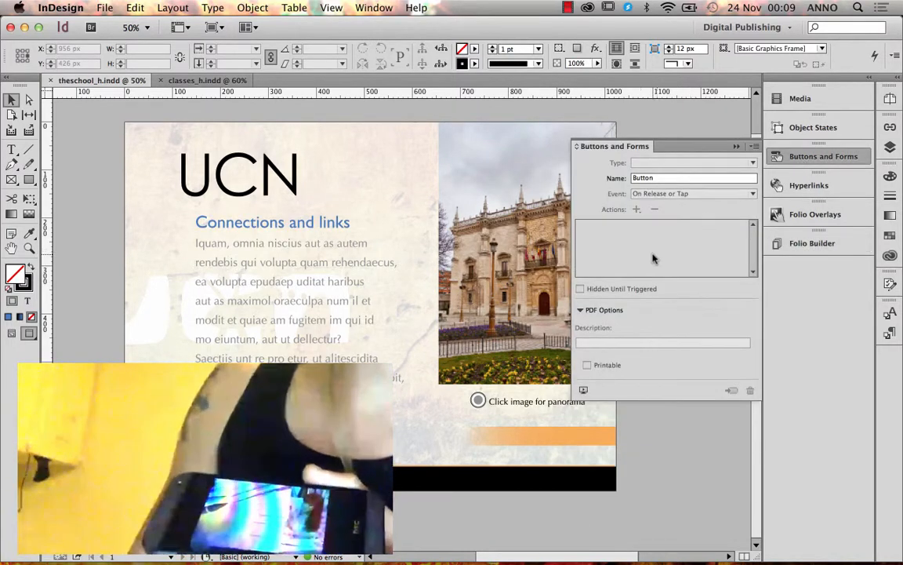
left_click(240, 424)
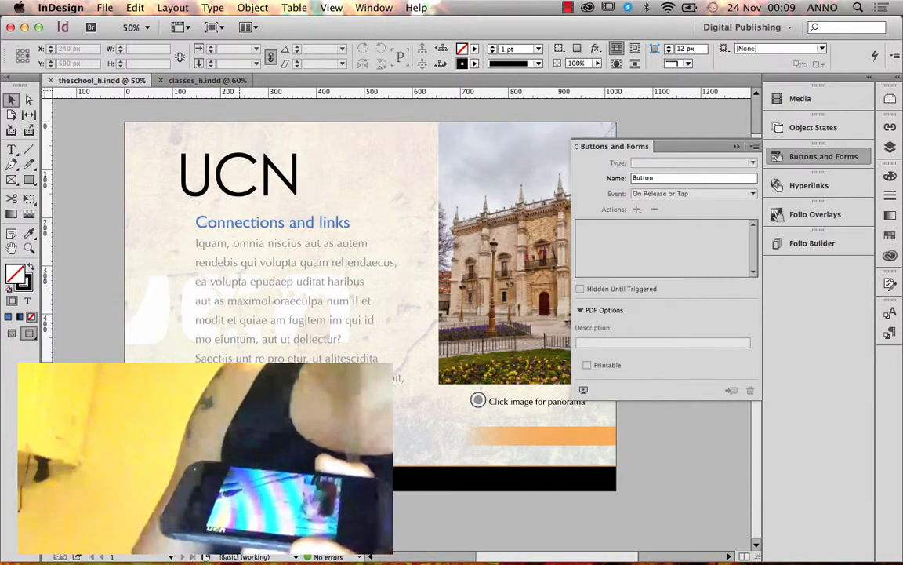
left_click(677, 288)
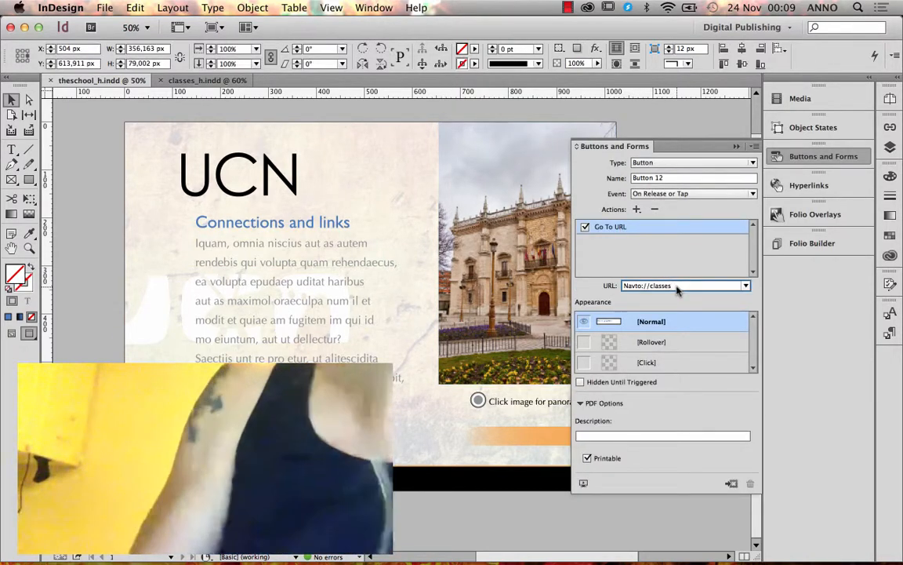
type("#")
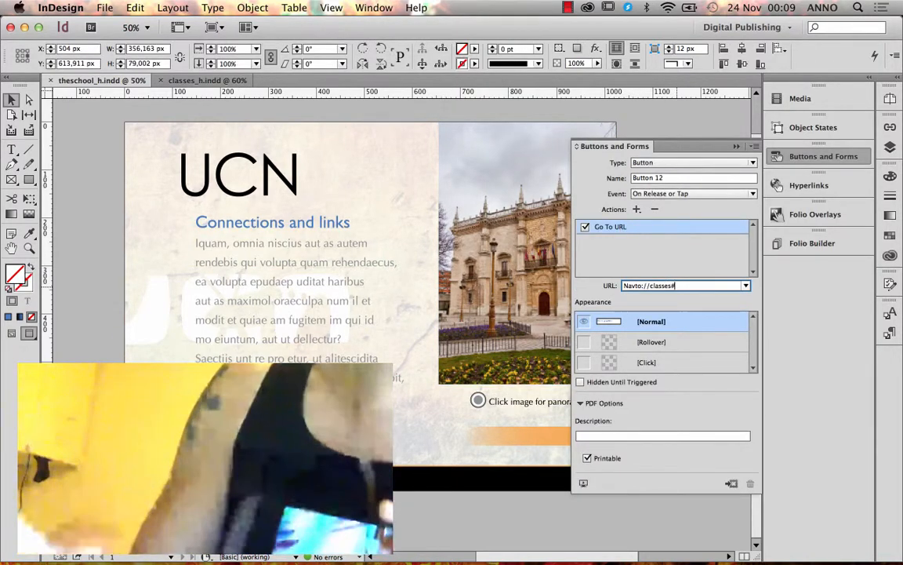
type("4")
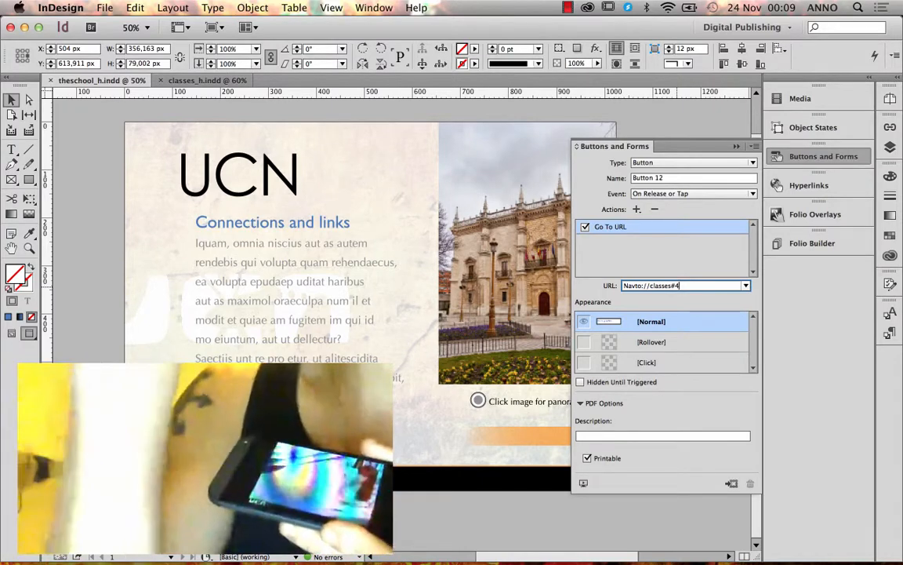
key("Return")
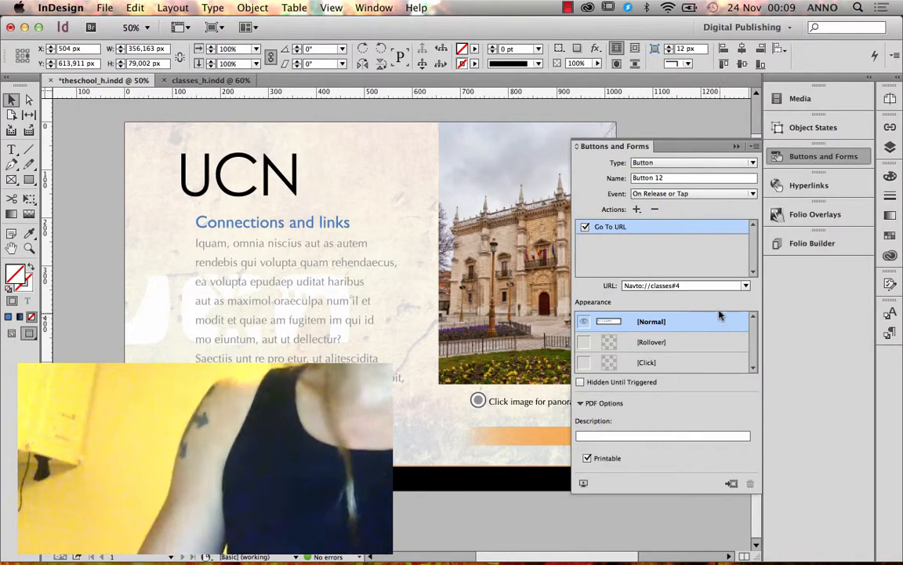
key("super+s")
left_click(813, 243)
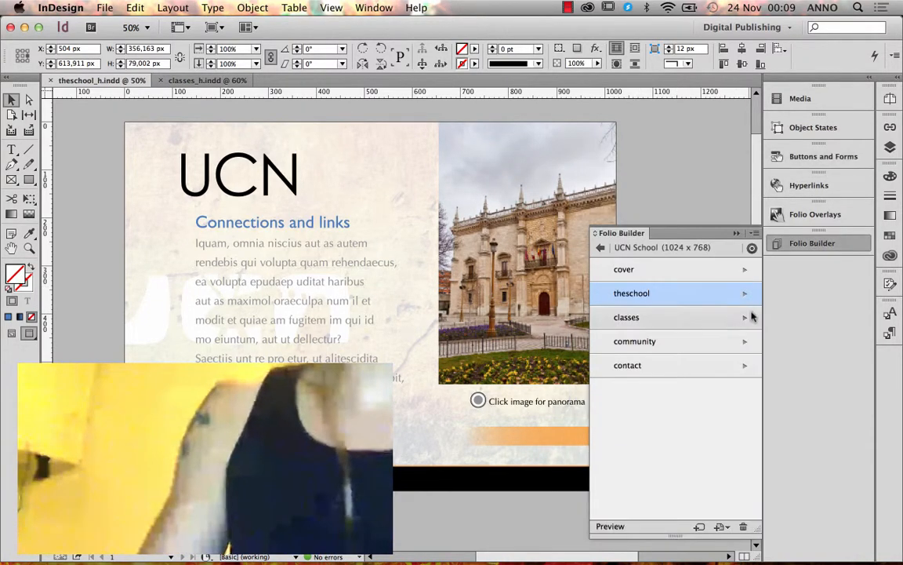
Update the theschool article in the folio so it carries the Navto://classes#4 link.
left_click(751, 234)
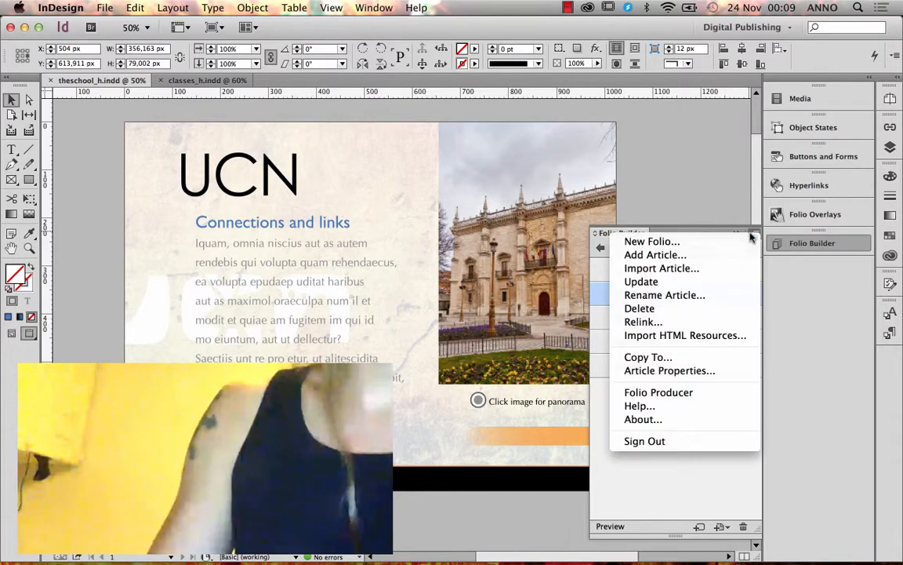
left_click(709, 283)
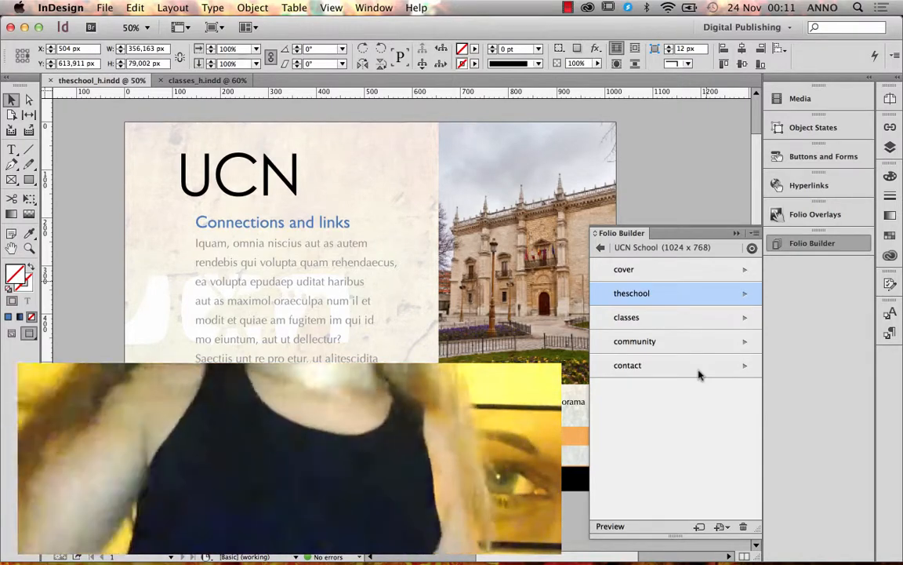
Open the cover article's Landscape Layout, cover_h.indd, and select its video frame.
left_click(669, 271)
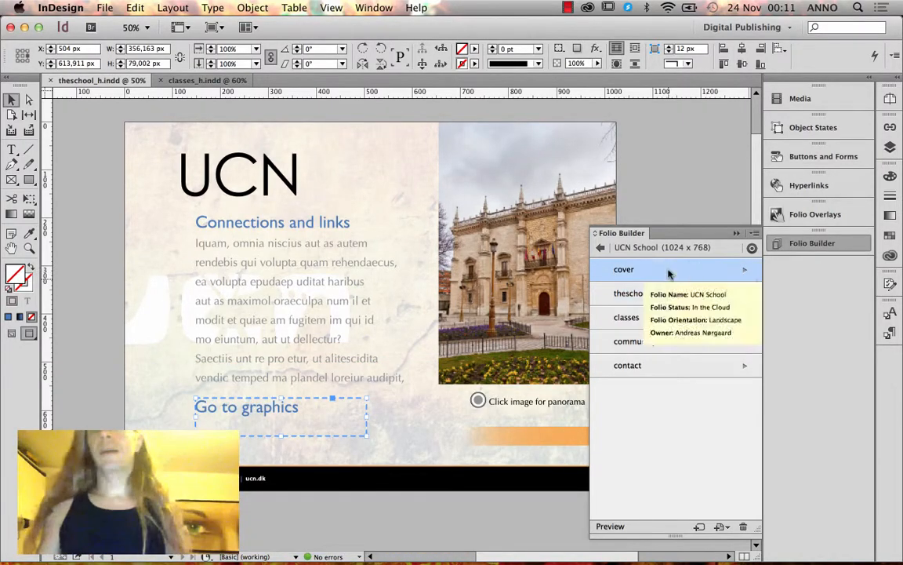
left_click(742, 272)
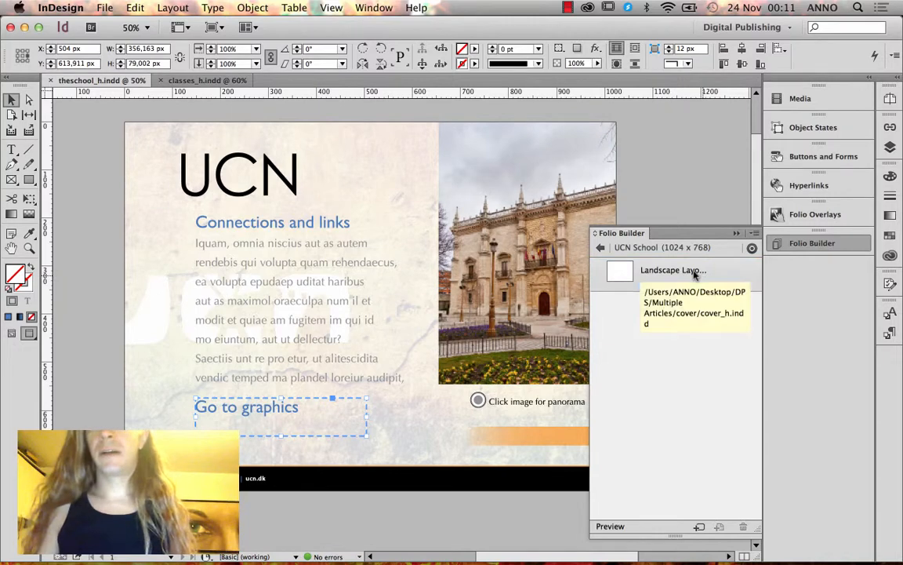
double_click(688, 272)
left_click(547, 223)
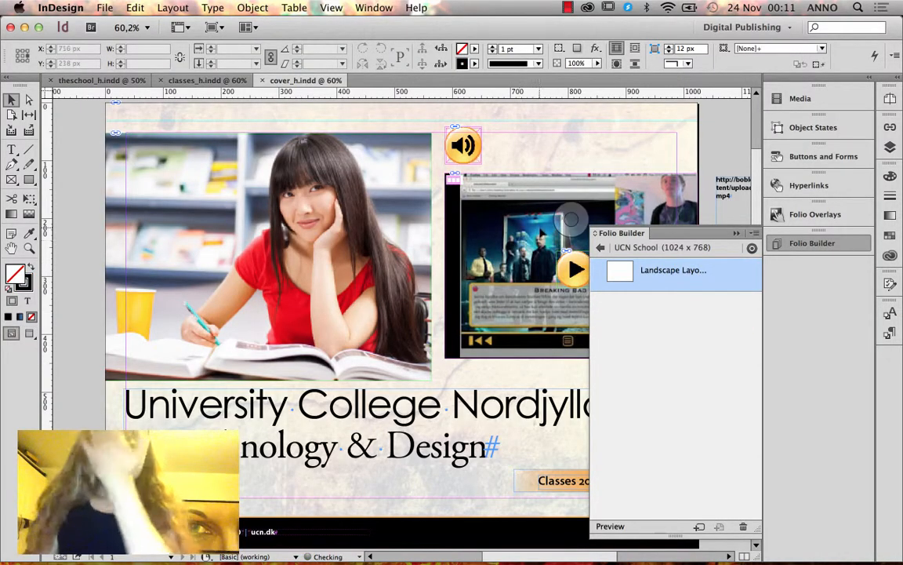
scroll(584, 143, "right", 5)
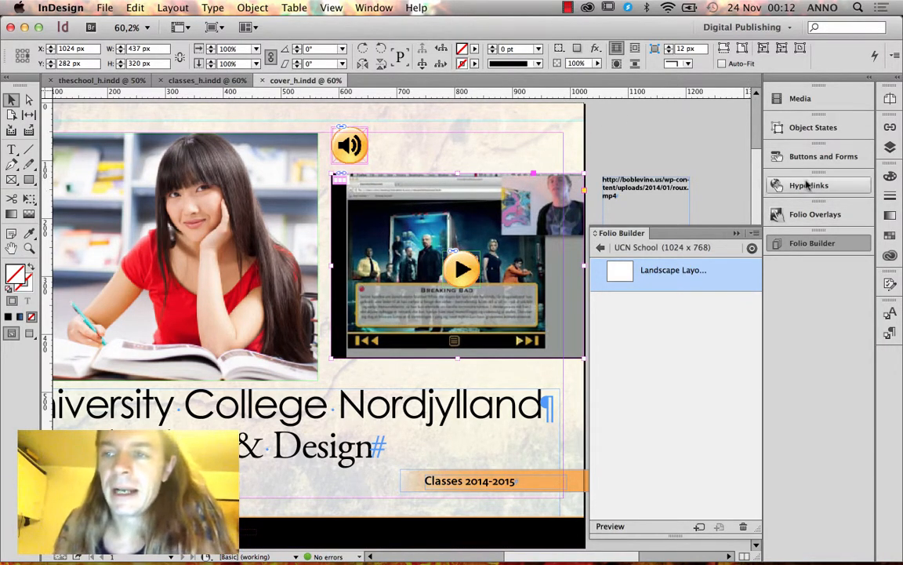
Enable Tap to View Controller in Folio Overlays for the cover video, then show its Media settings.
left_click(815, 214)
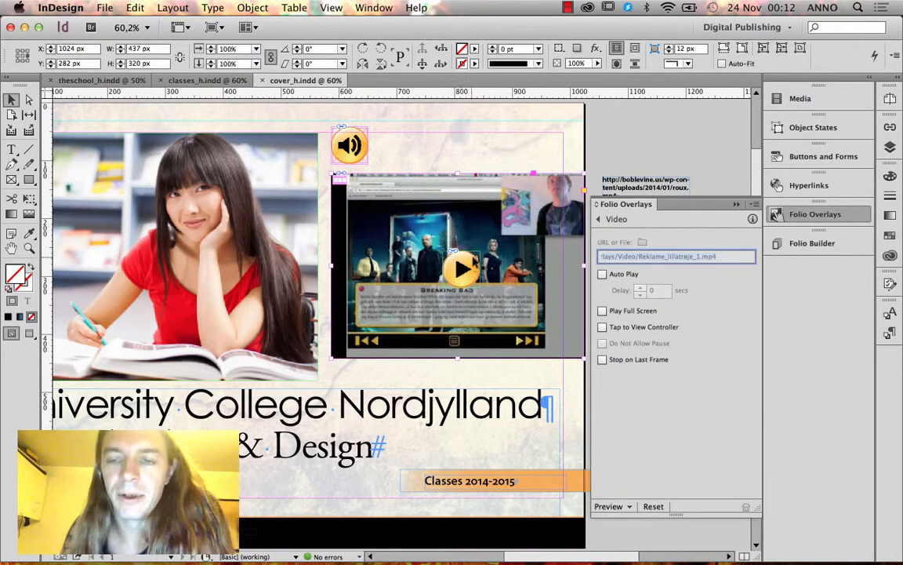
left_click(630, 331)
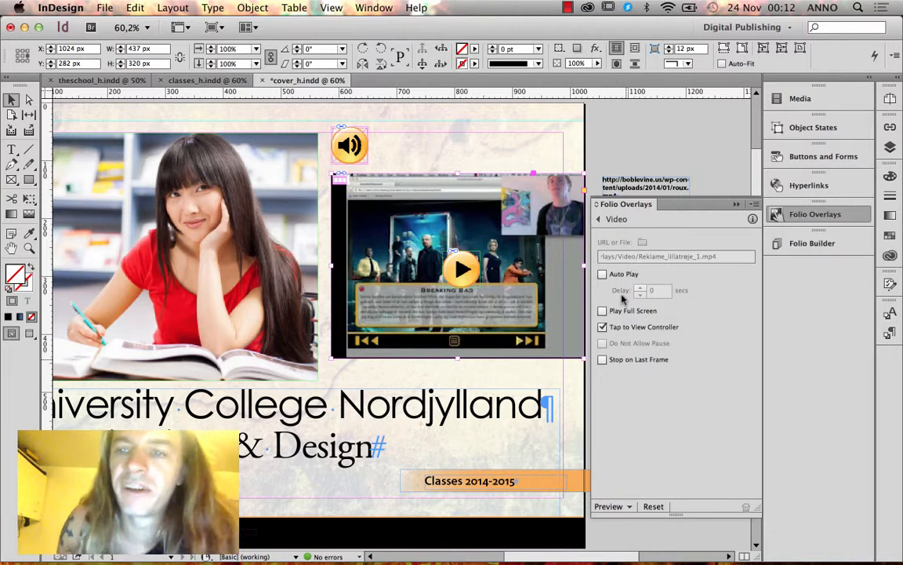
left_click(823, 103)
left_click(823, 100)
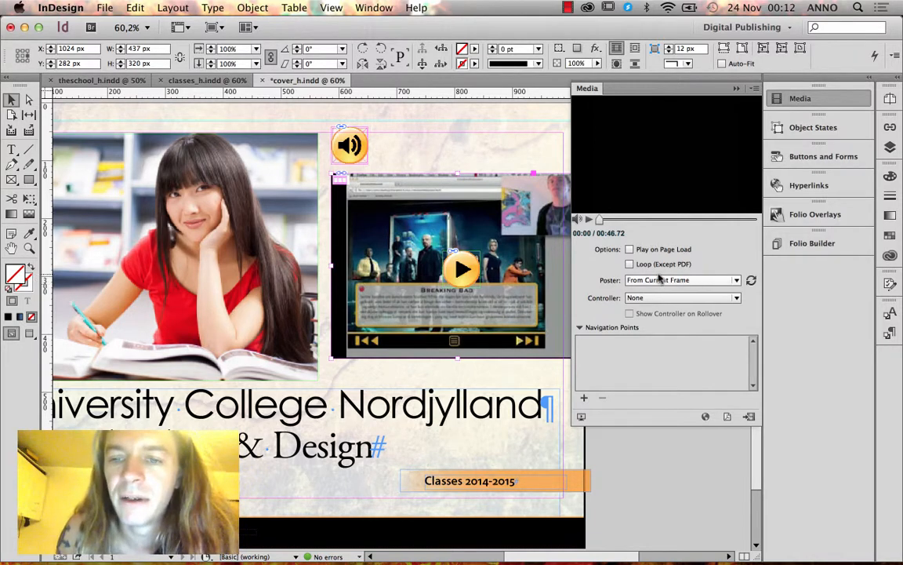
Scrub the video preview to about 18 seconds and save cover_h.indd.
left_click_drag(599, 219, 703, 221)
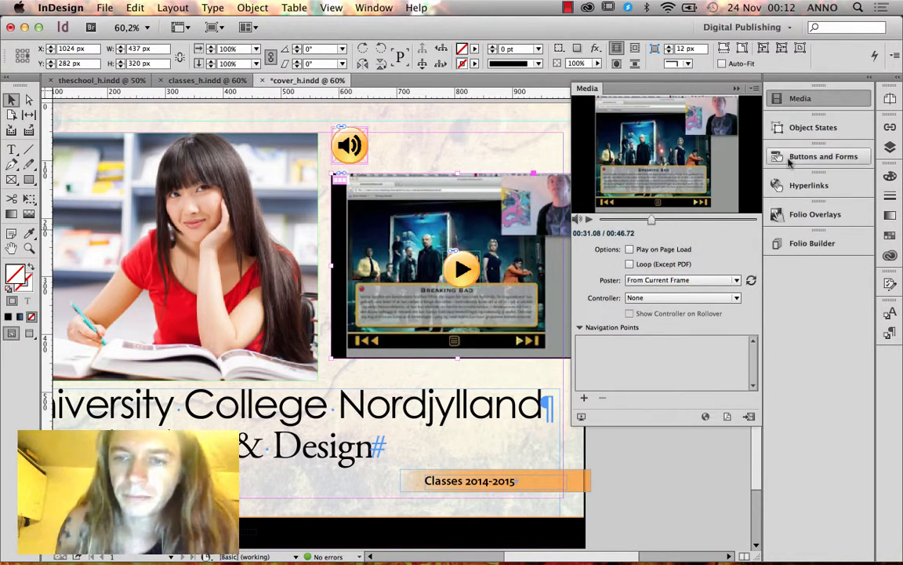
key("super+s")
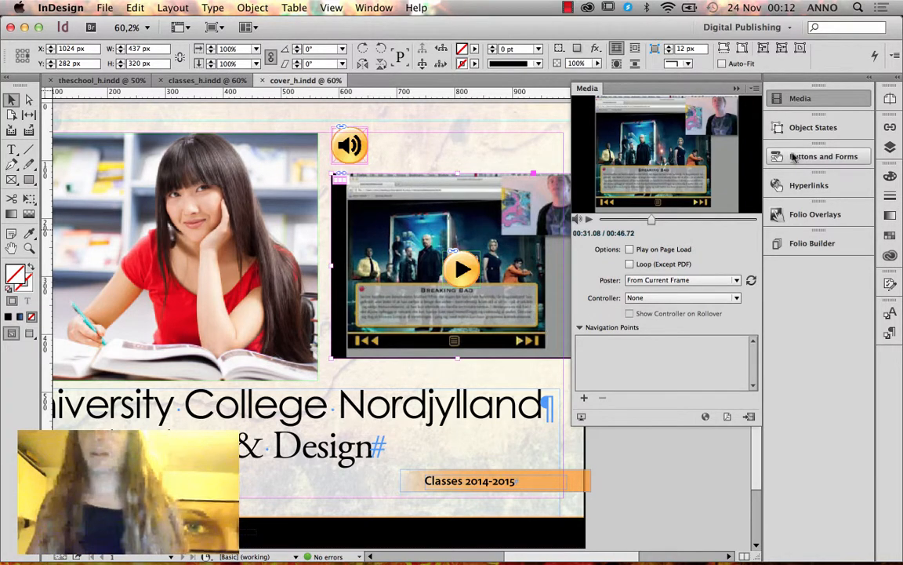